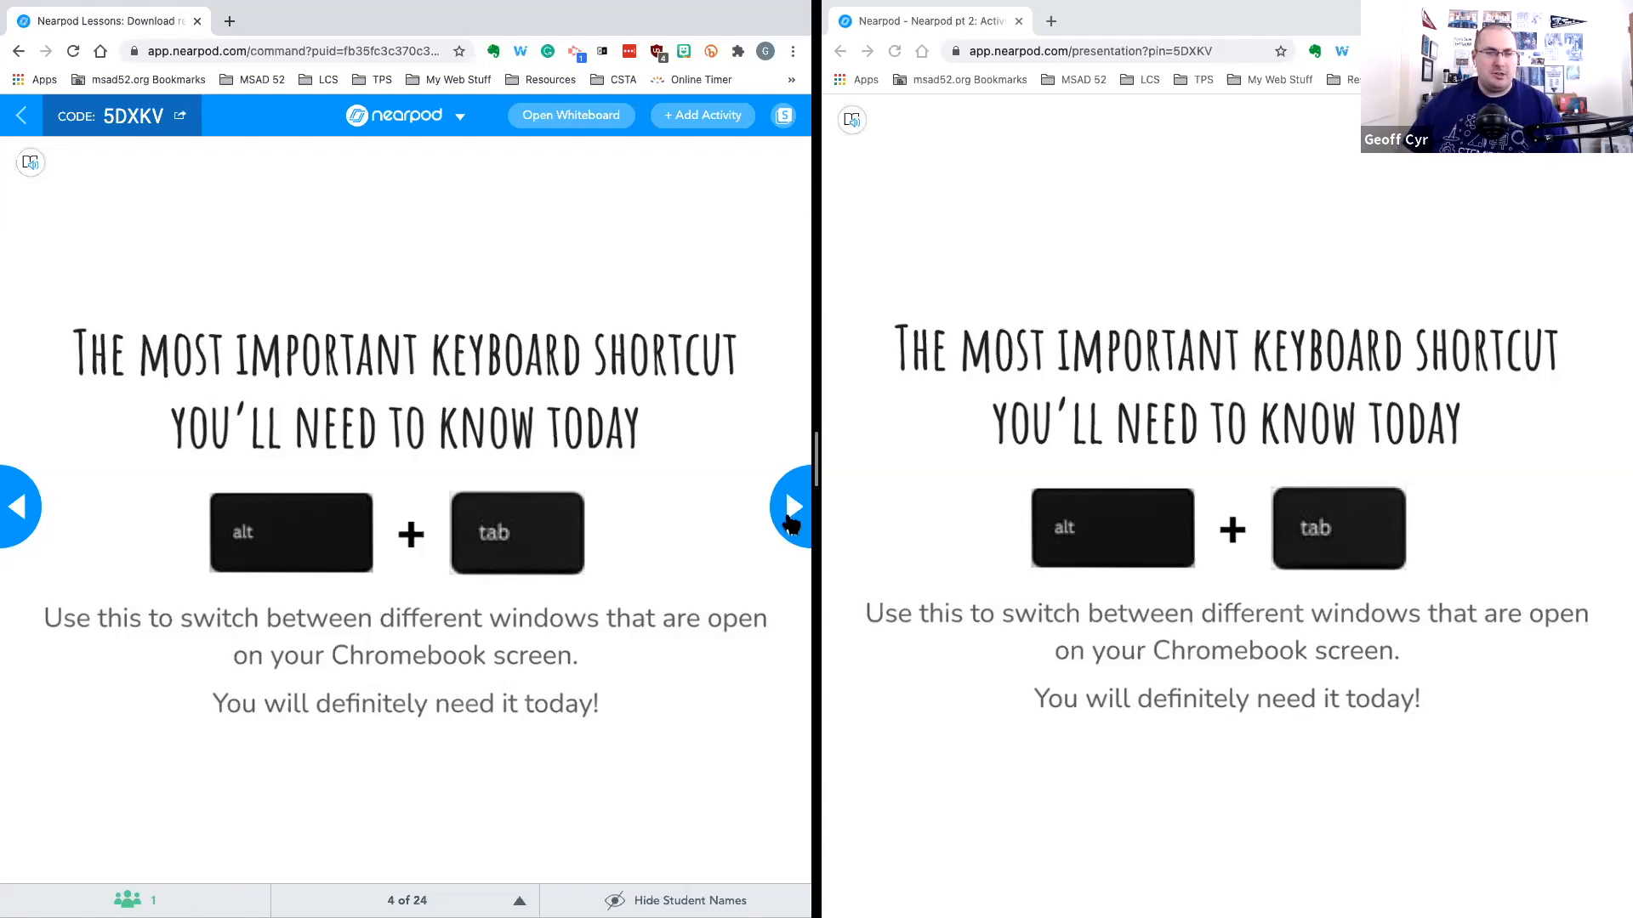
Copy the lesson's student join link from the join code dialog and close it
left_click(133, 115)
left_click(371, 626)
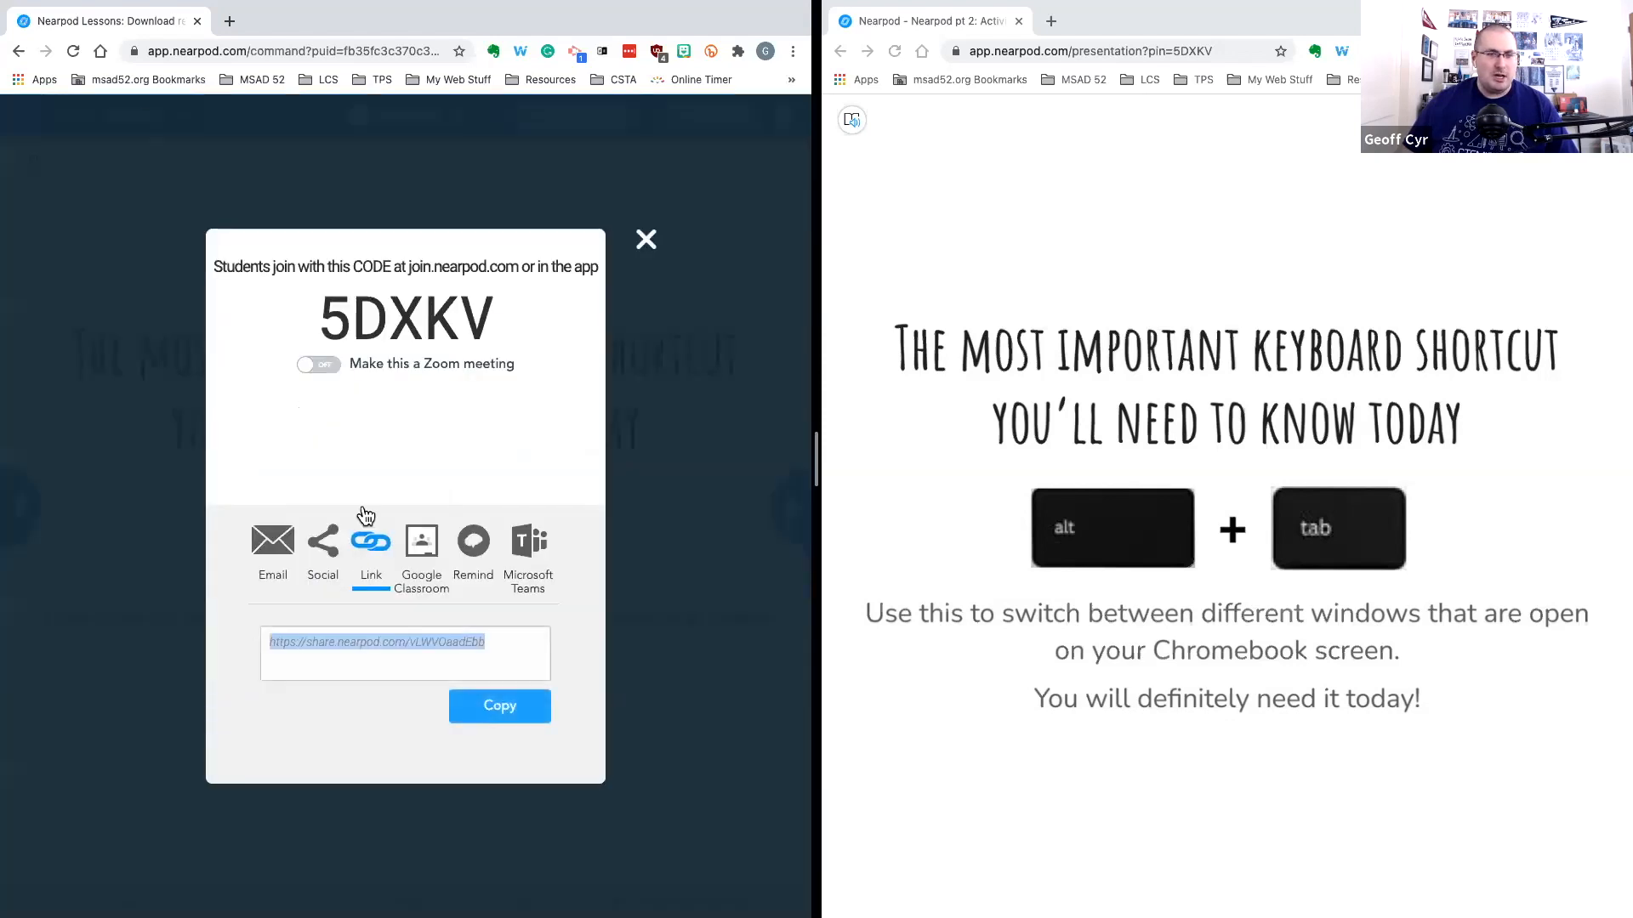
left_click(499, 711)
left_click(646, 242)
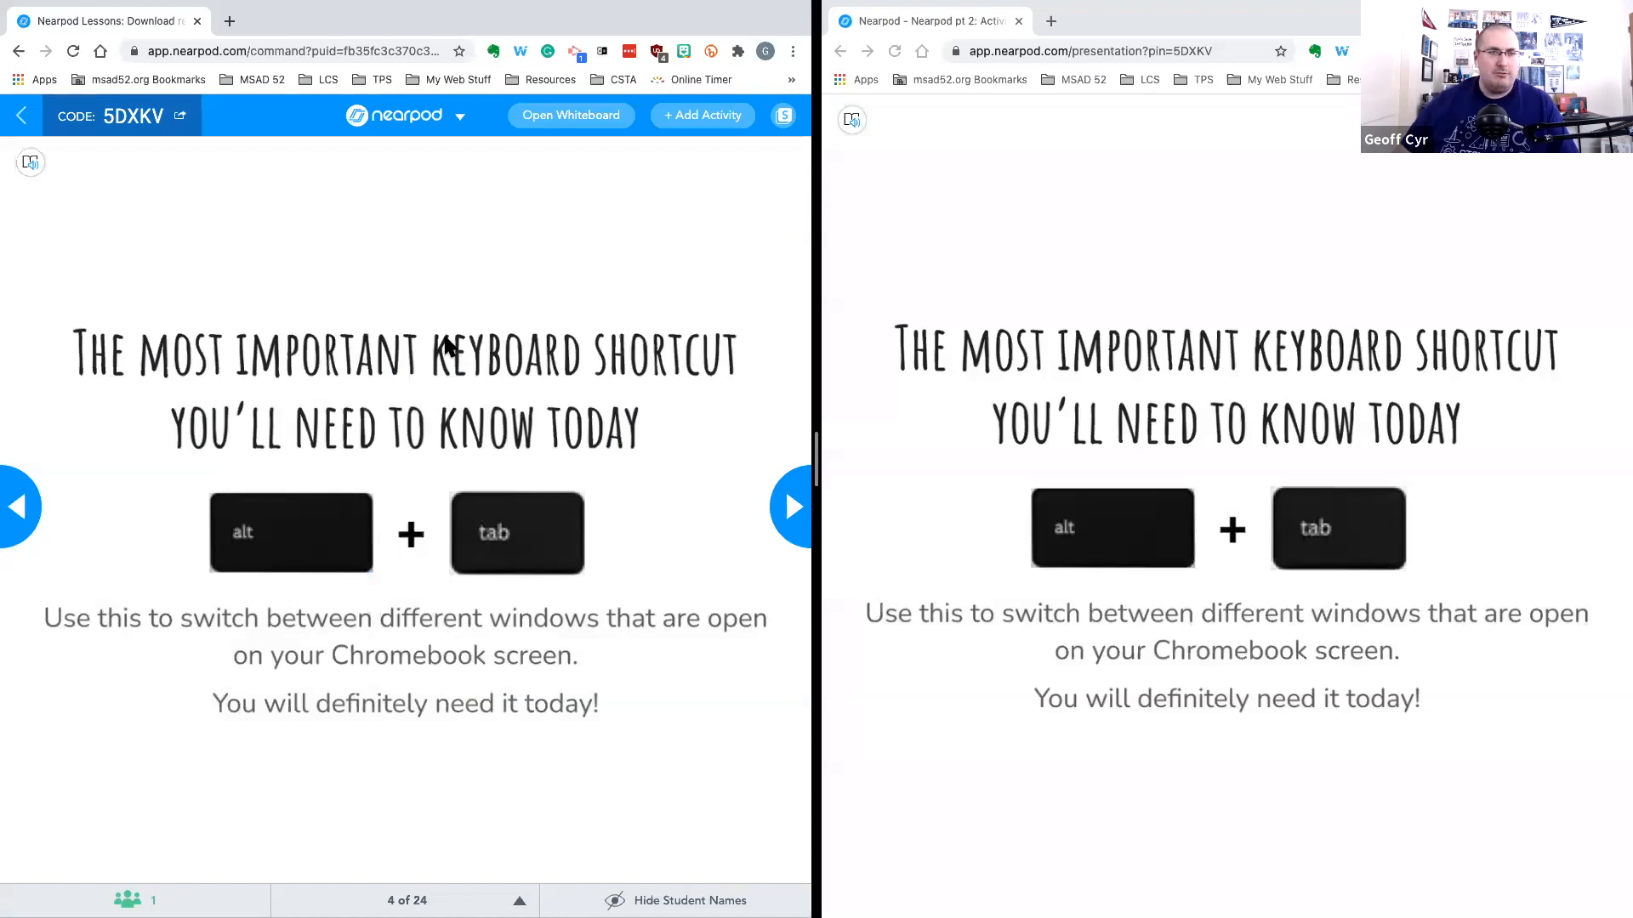
Advance to the Collaborate Board slide and choose not to approve student comments before they are posted
left_click(784, 498)
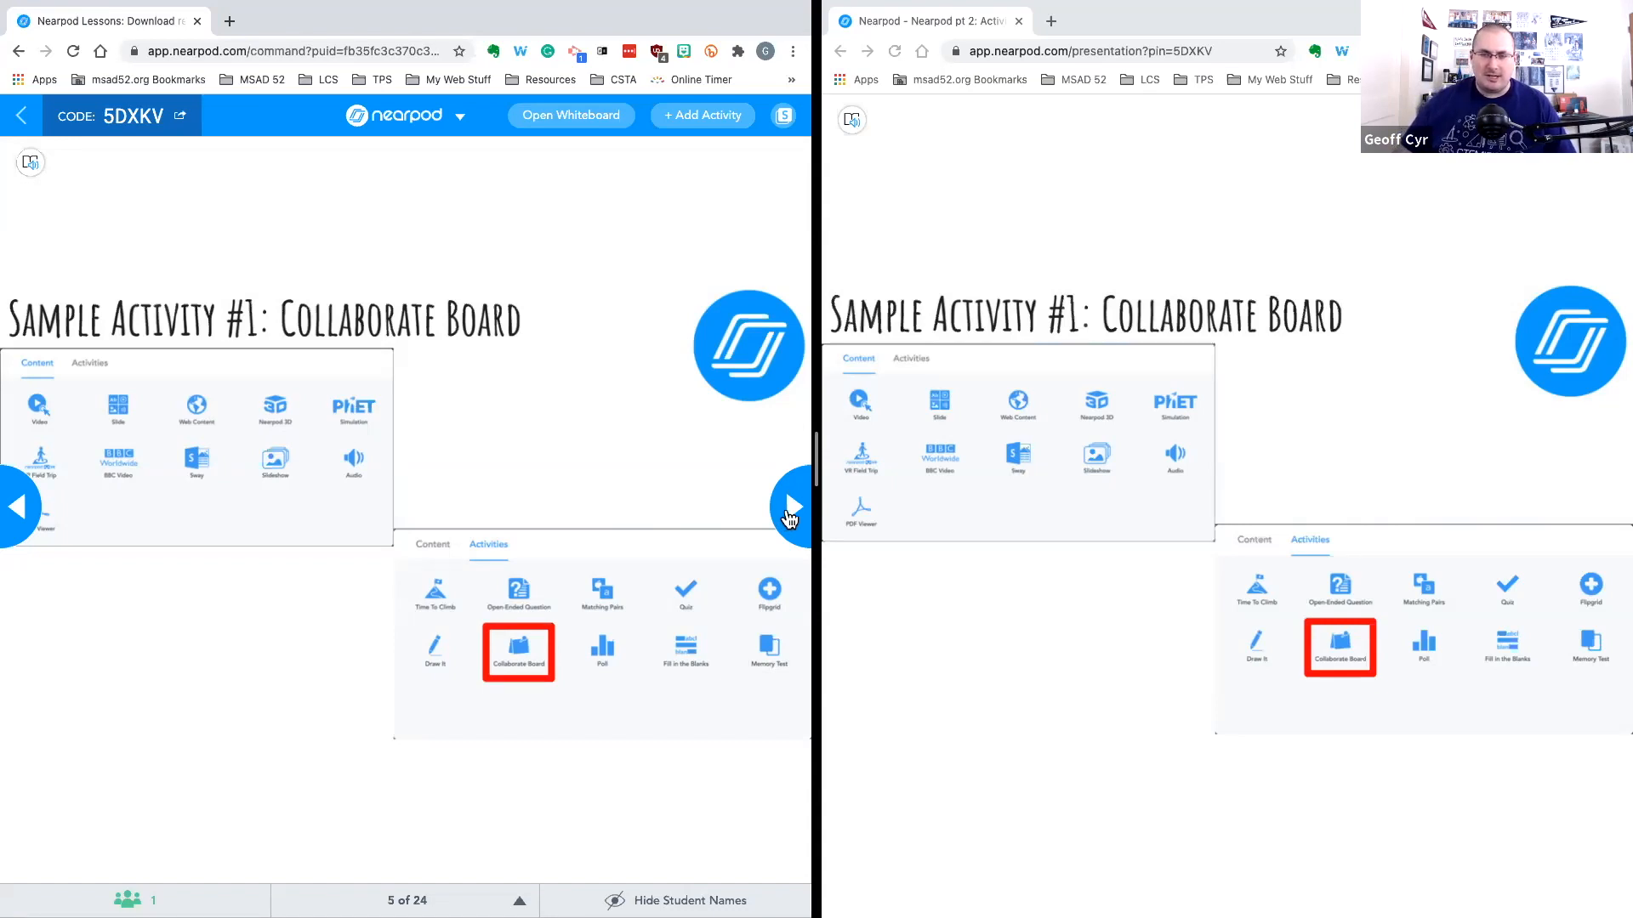
left_click(789, 510)
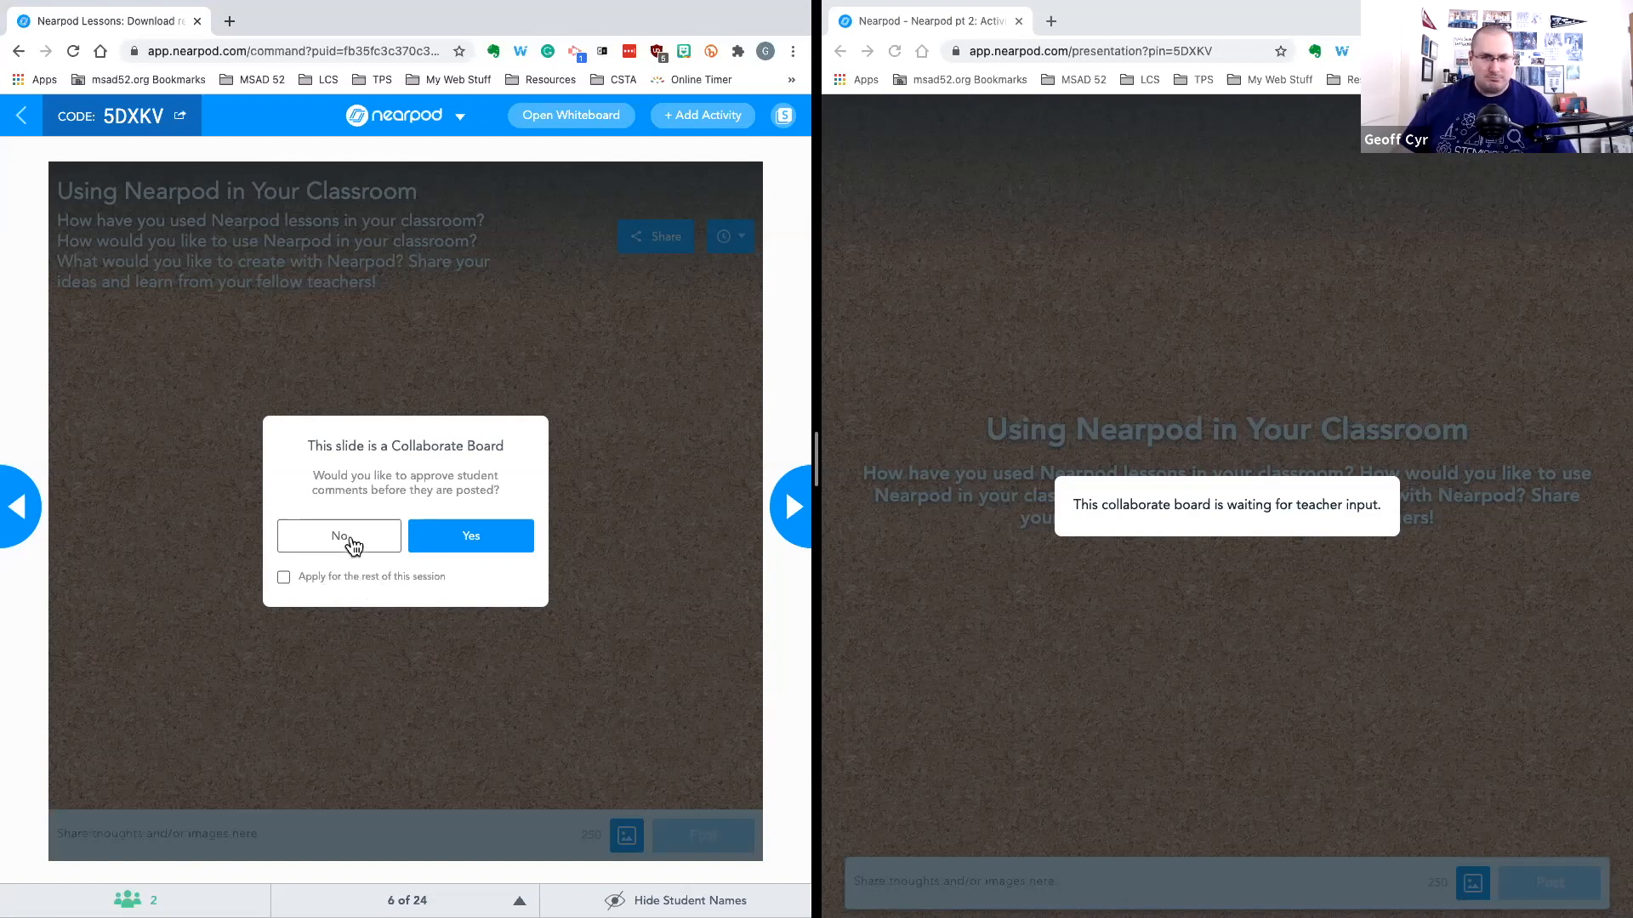
left_click(351, 541)
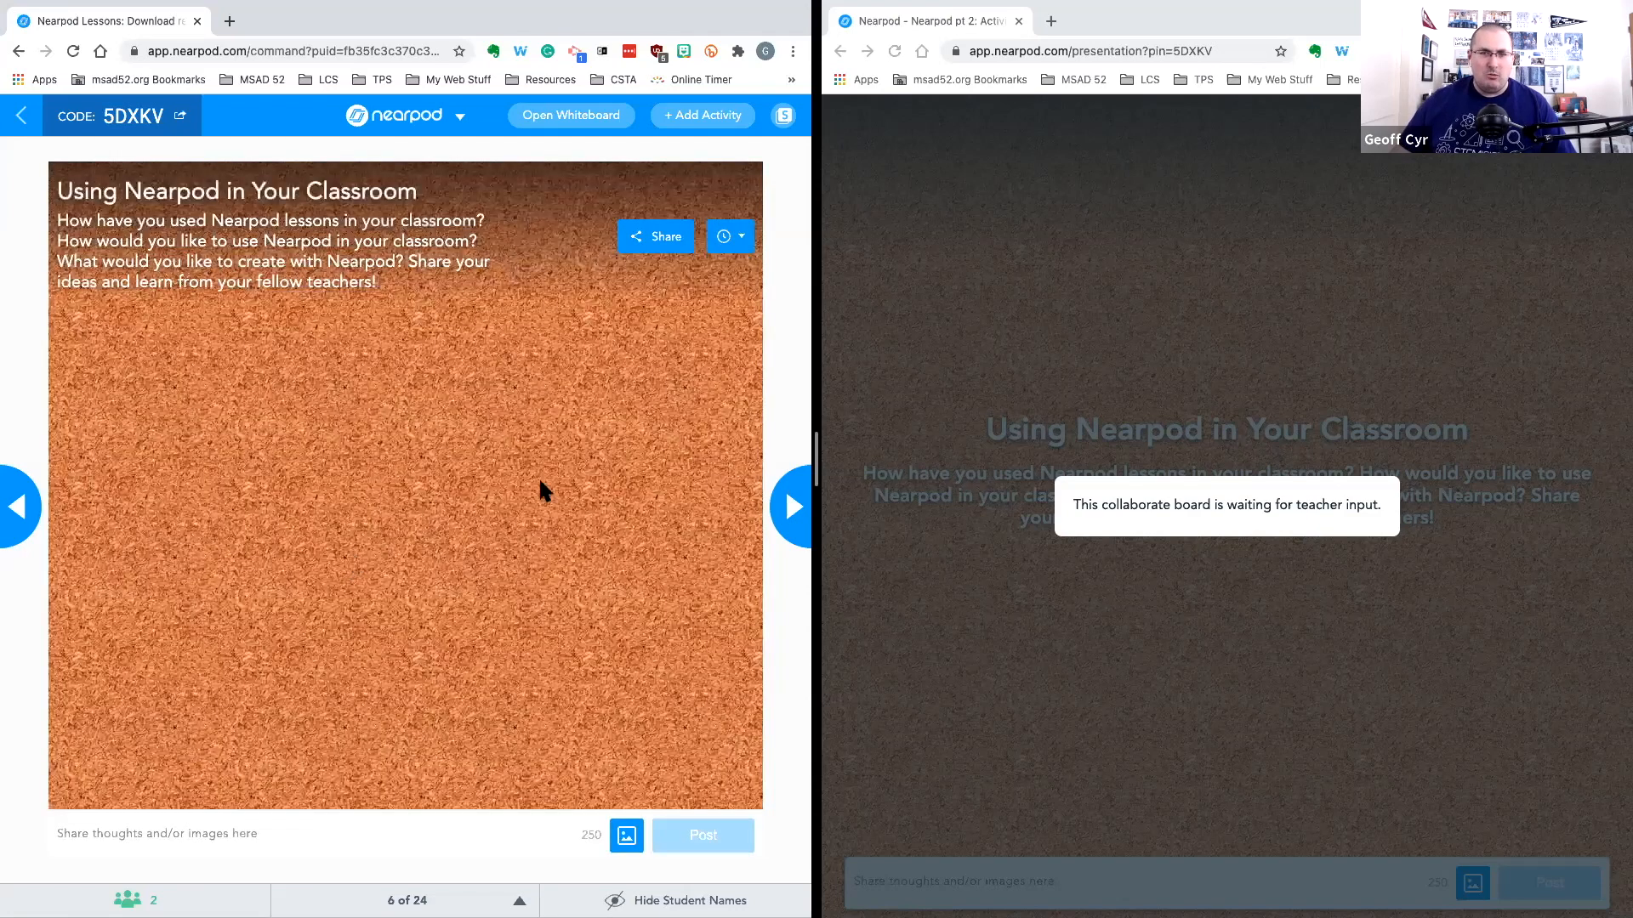
Step back one slide and return to the Collaborate Board, again declining comment approval
left_click(1322, 521)
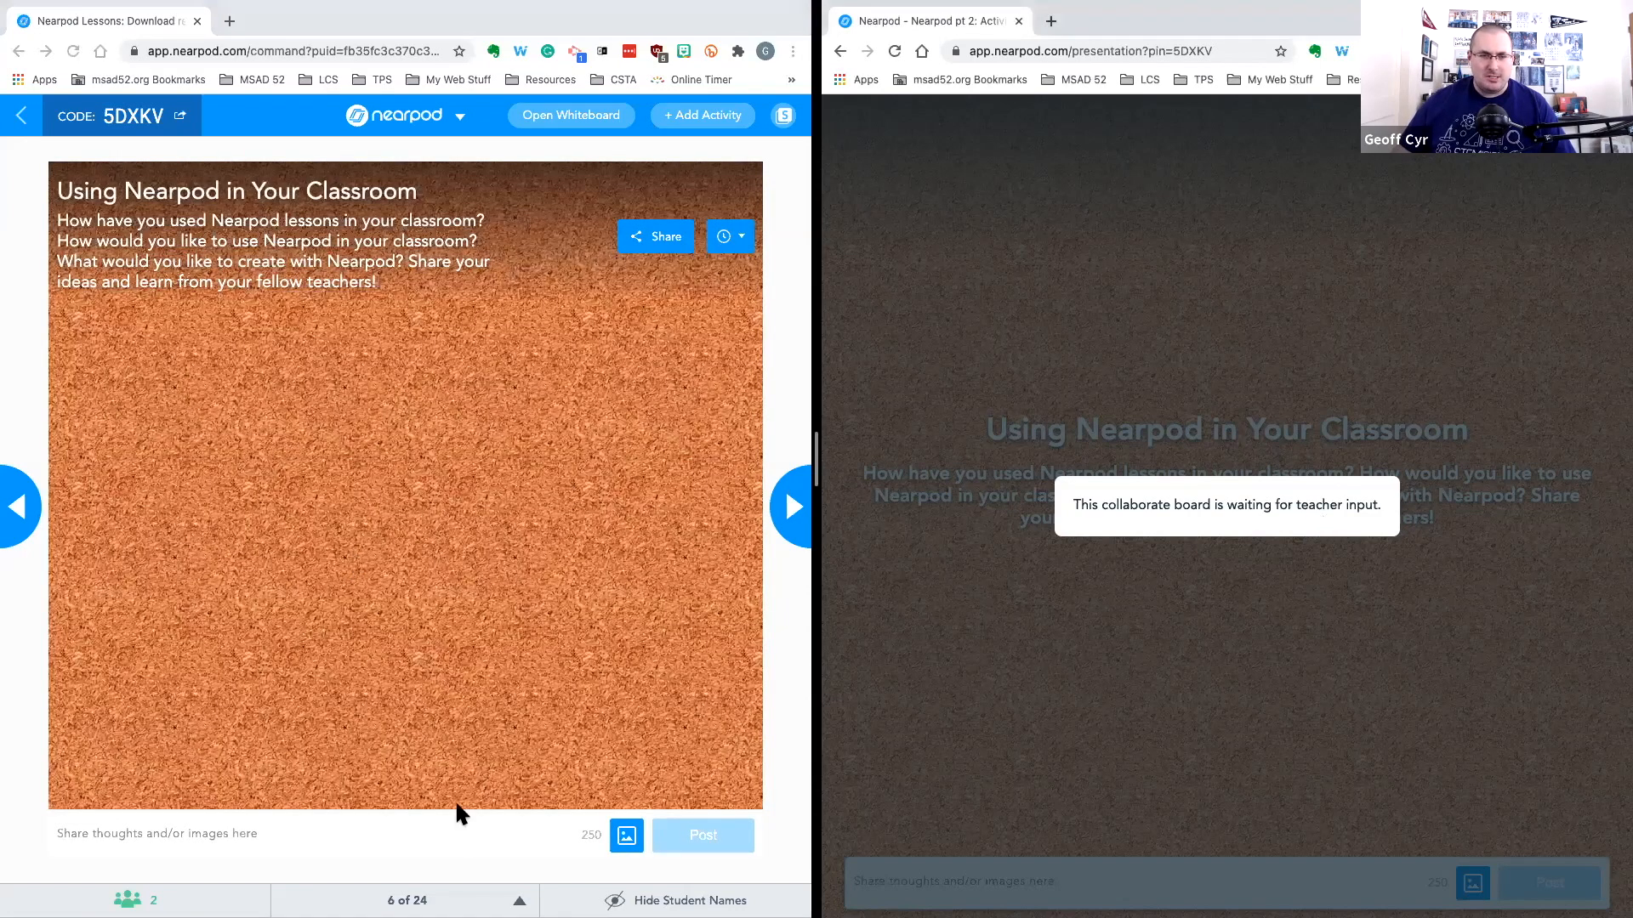
left_click(515, 876)
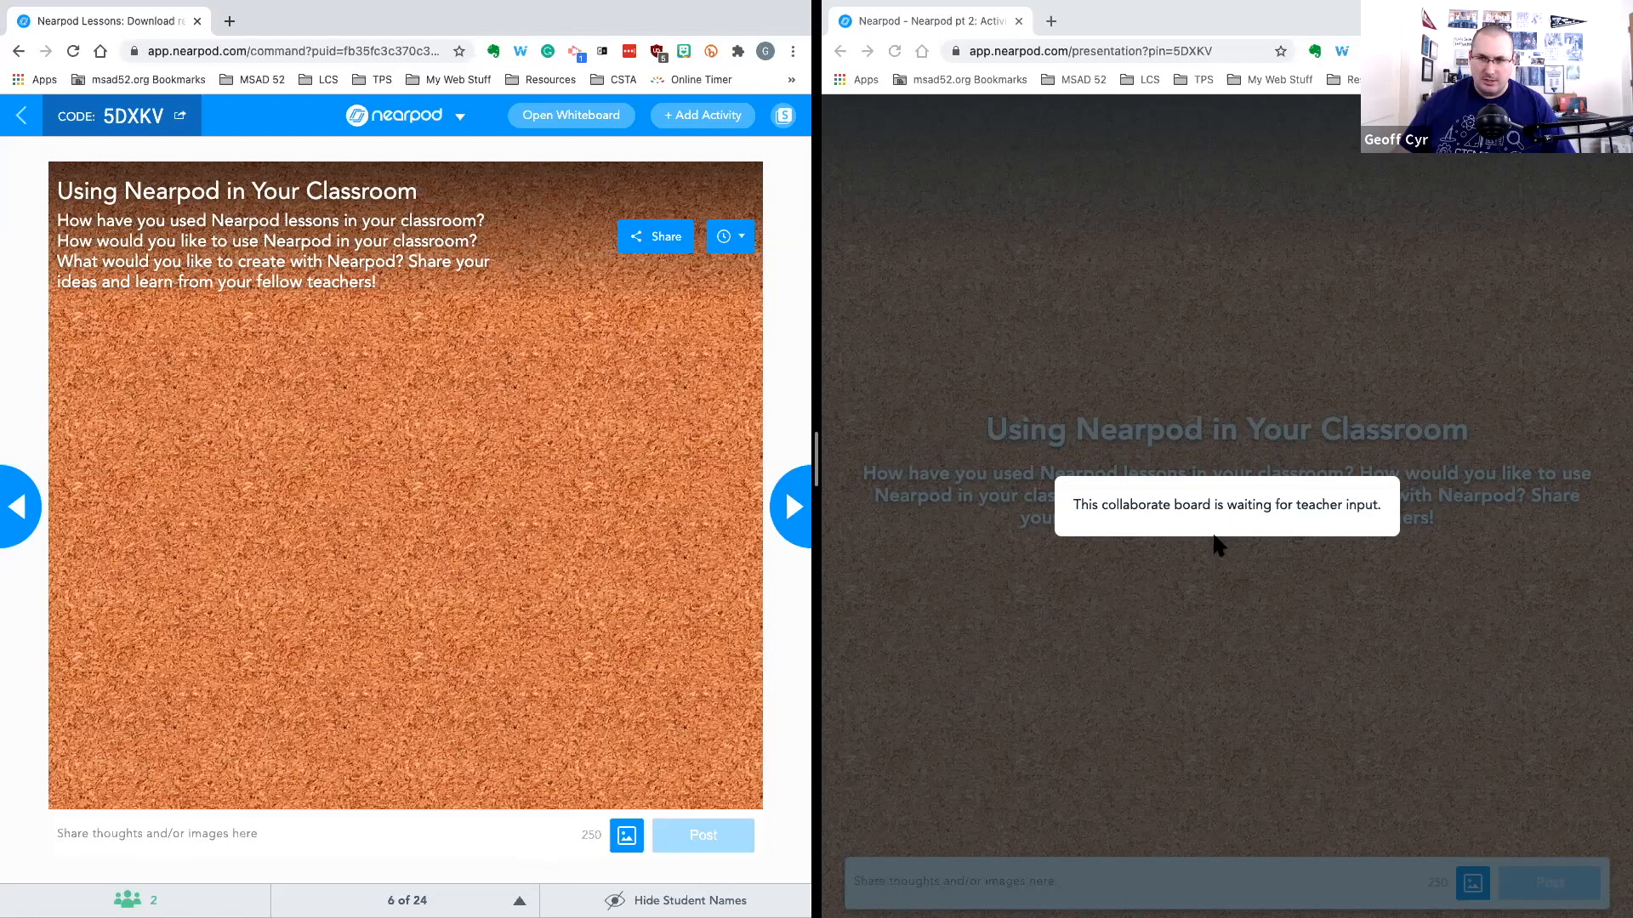
left_click(1216, 543)
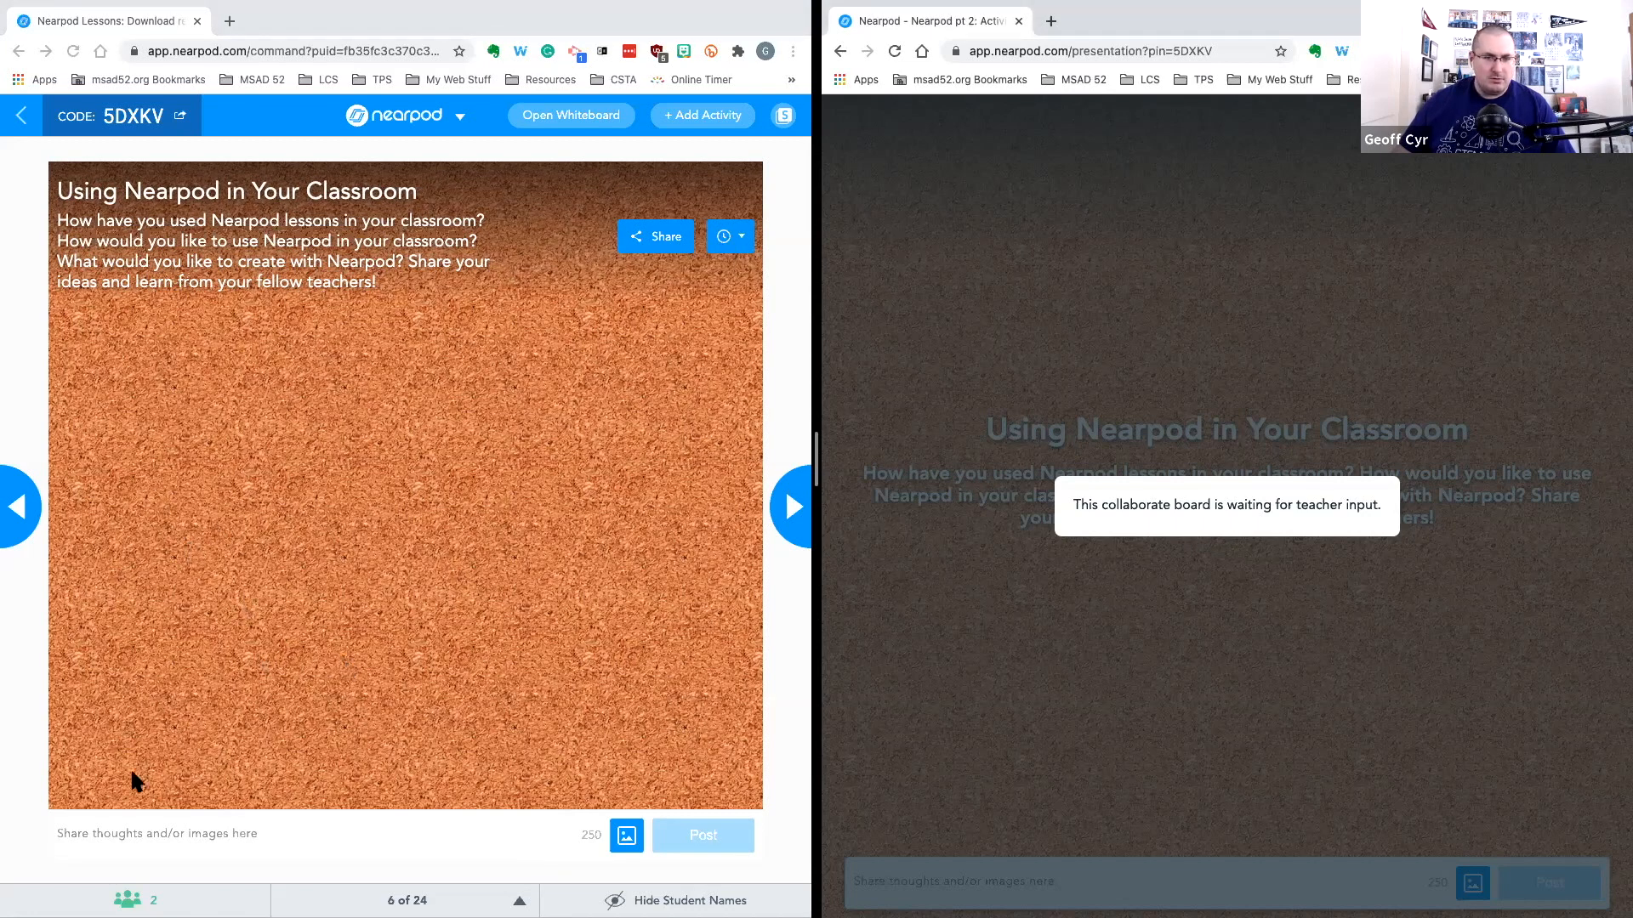
left_click(21, 510)
left_click(21, 510)
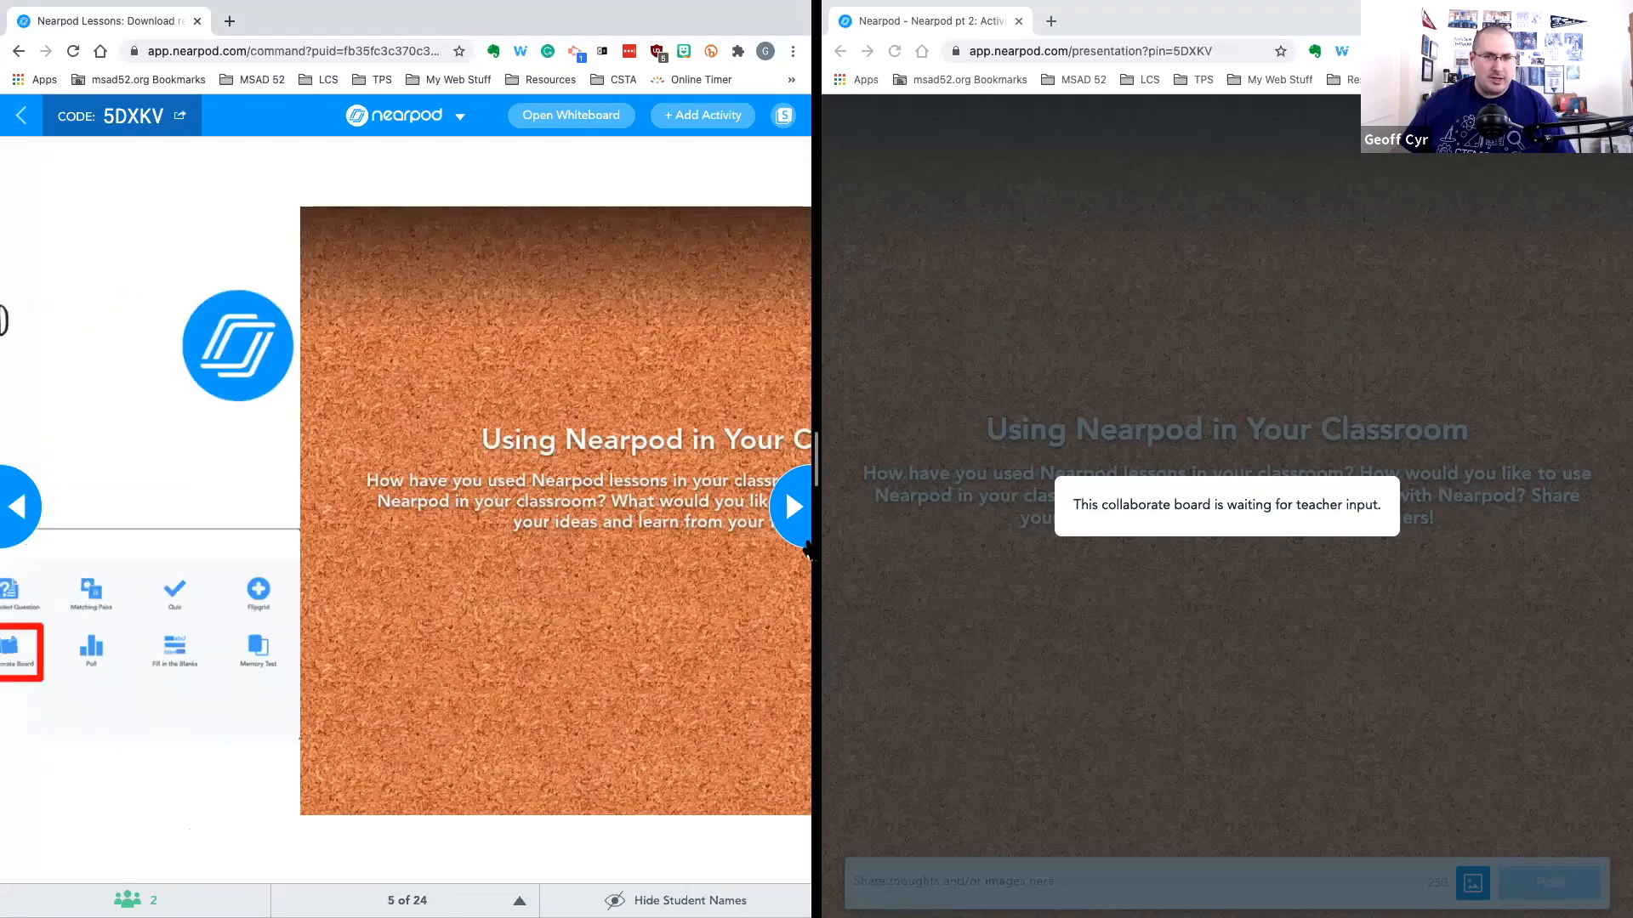
left_click(794, 514)
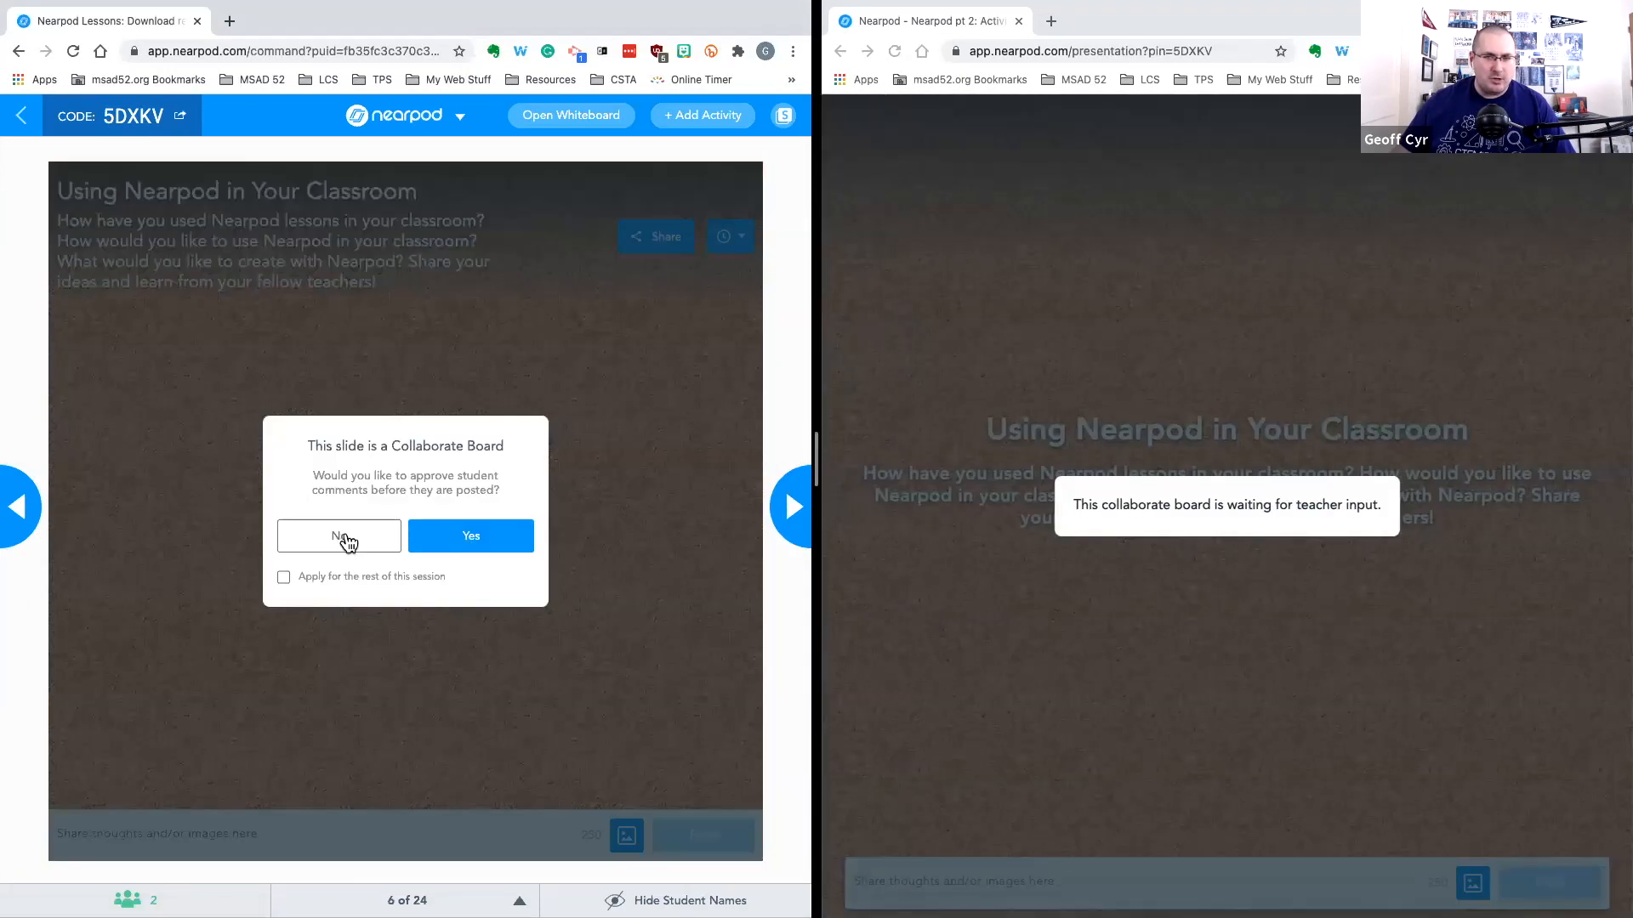
left_click(348, 536)
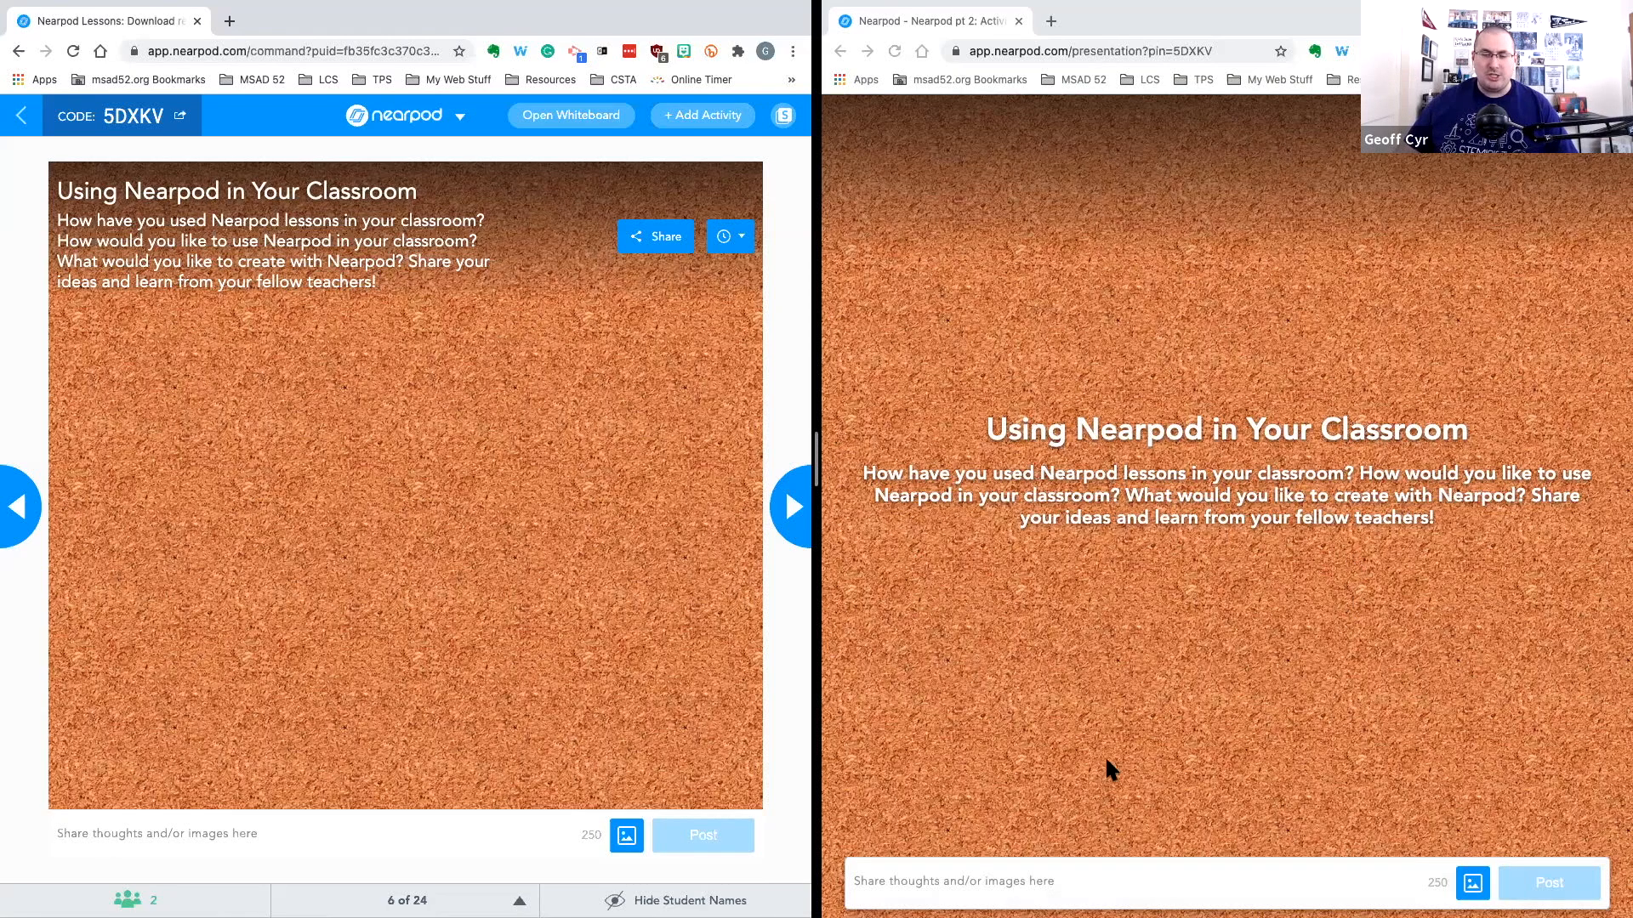
Post the note "I love Nearpod!" to the board from the student window
left_click(927, 891)
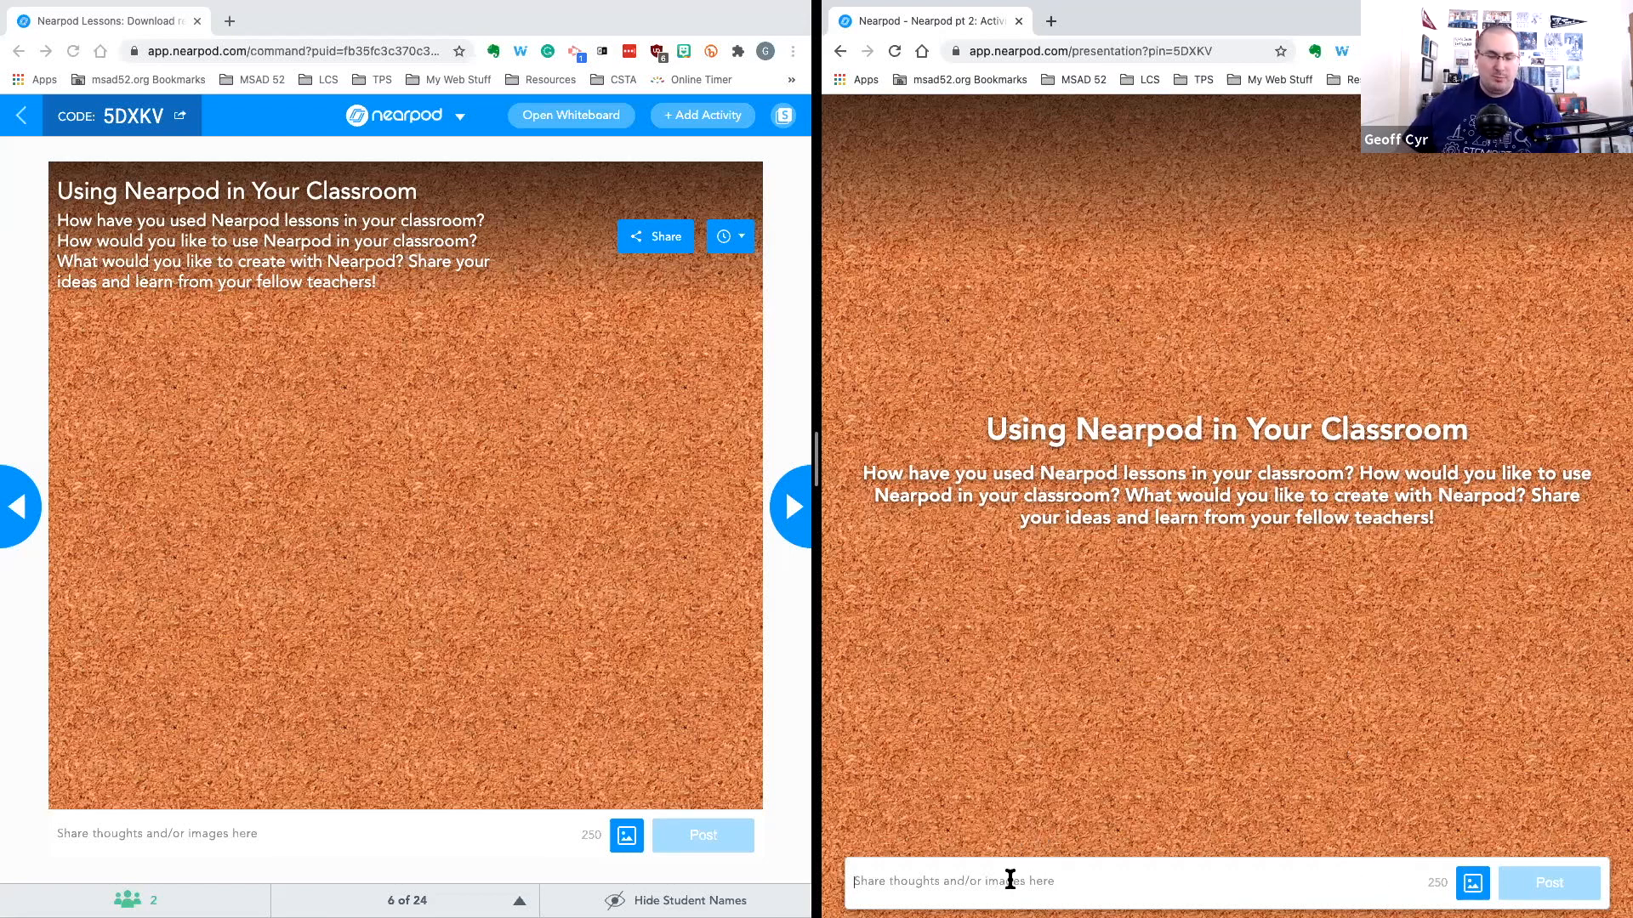
type("I love Nearpod!")
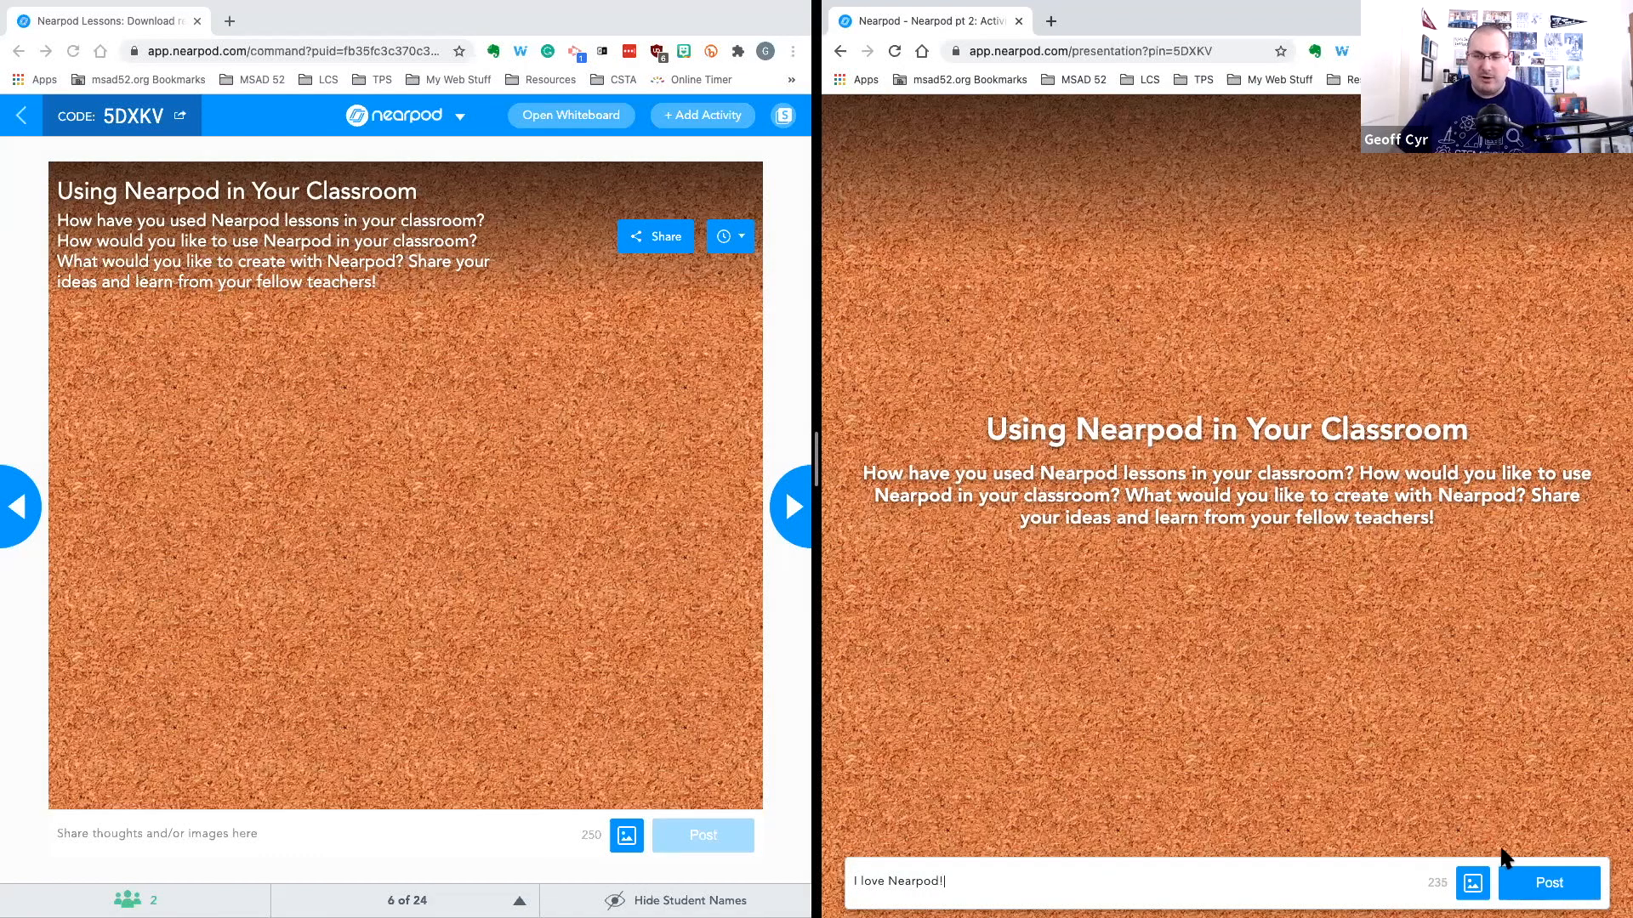
left_click(1526, 884)
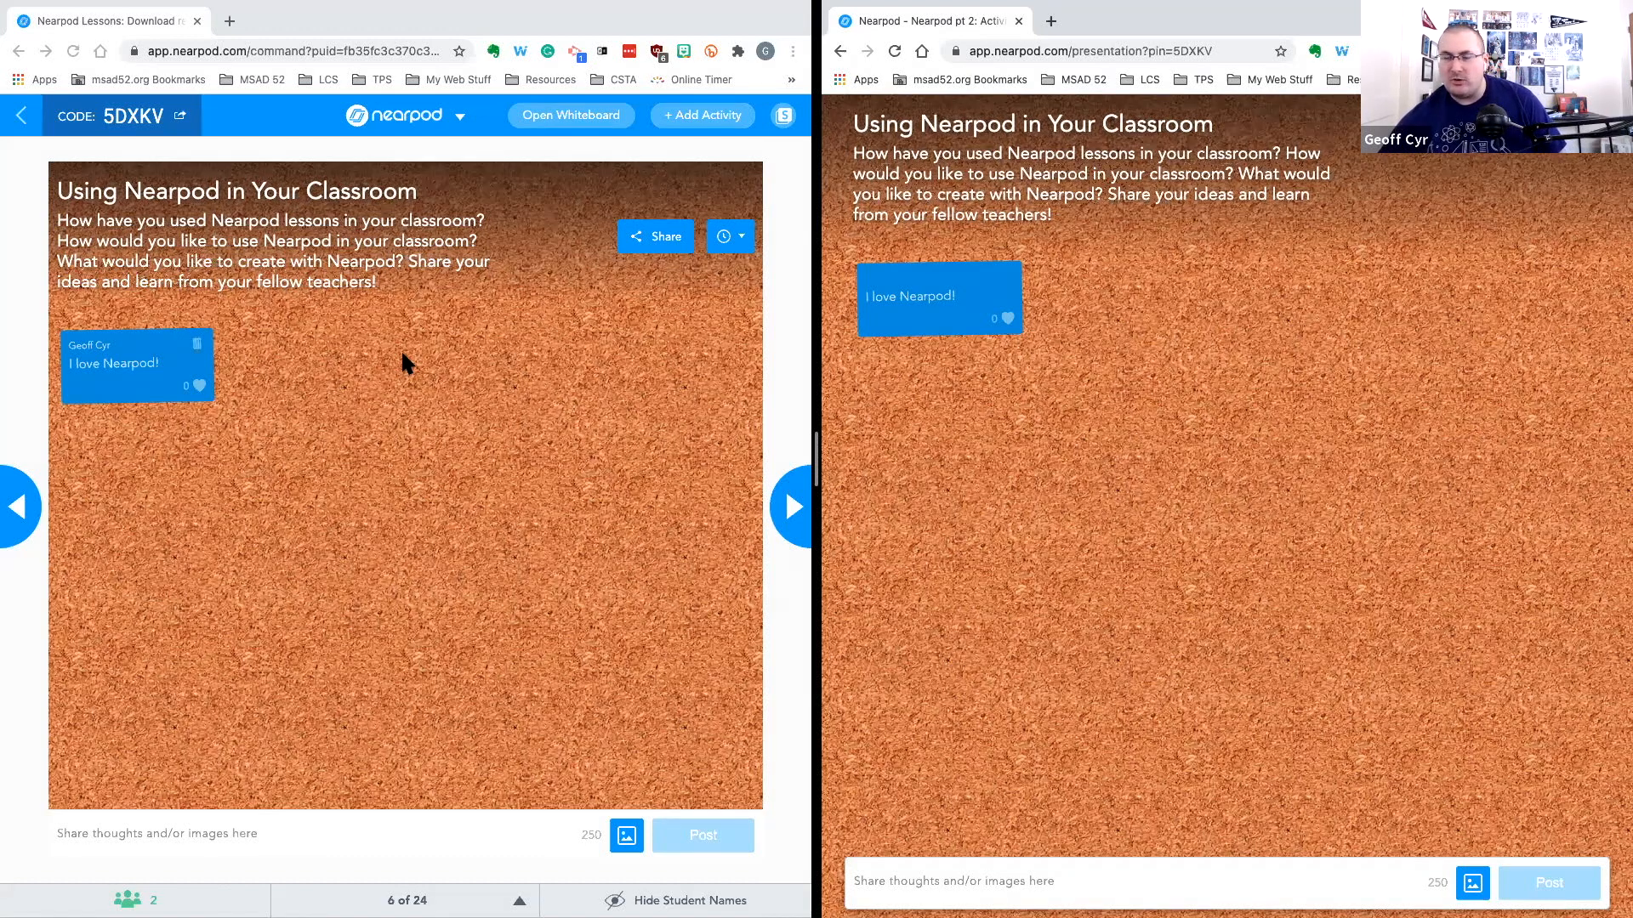
Copy the student join link again from the join code dialog and close it
left_click(139, 114)
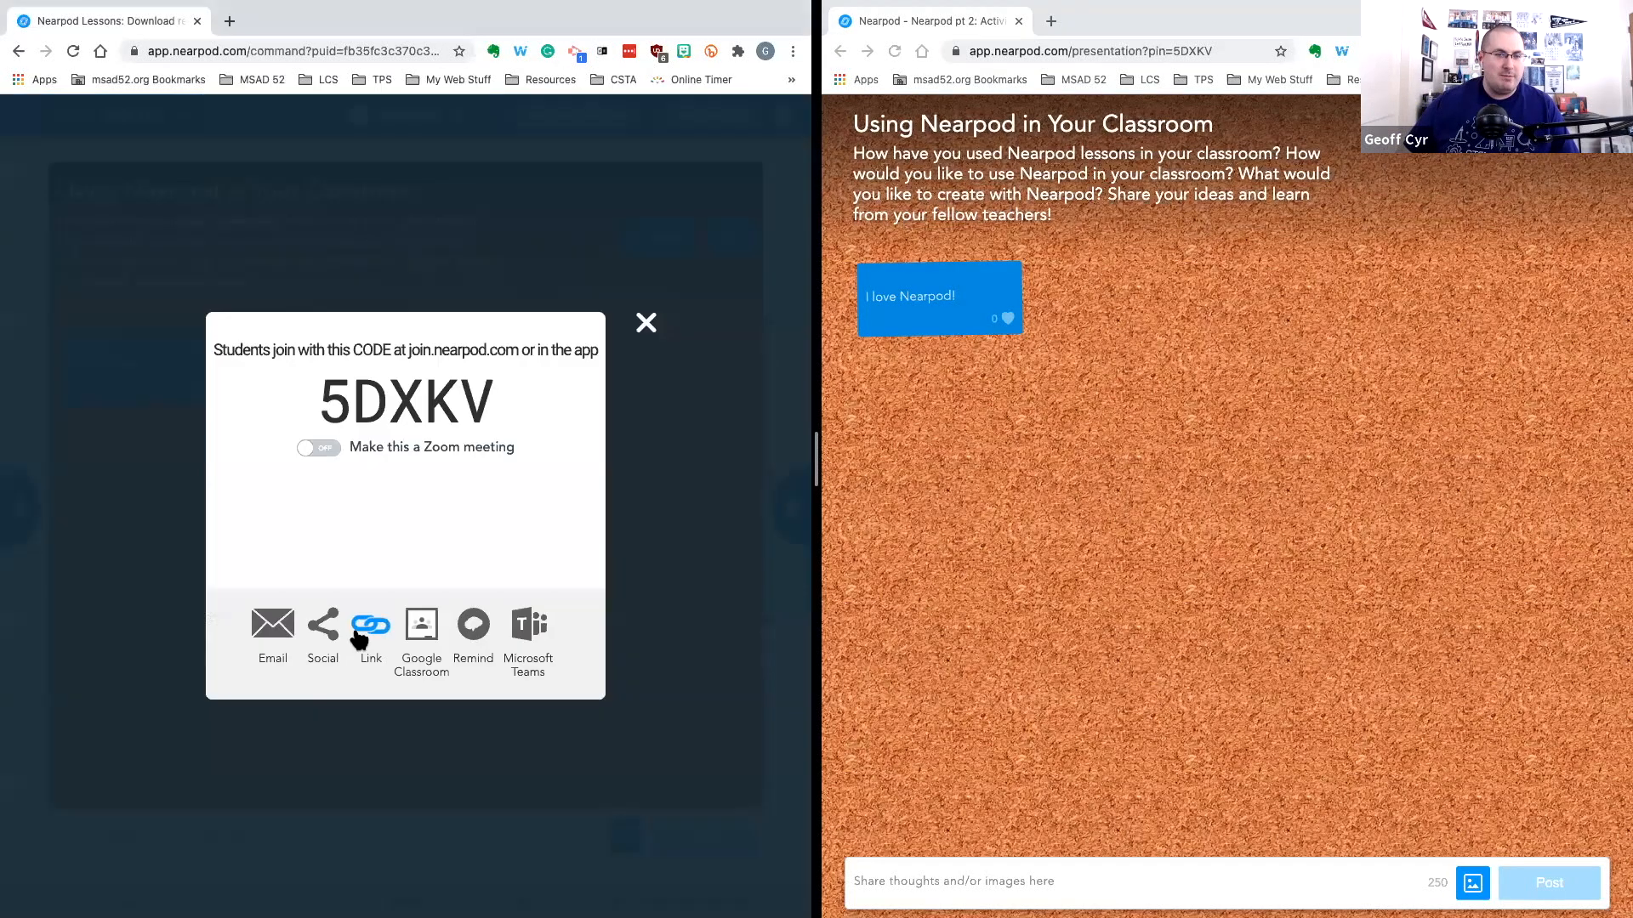
left_click(363, 627)
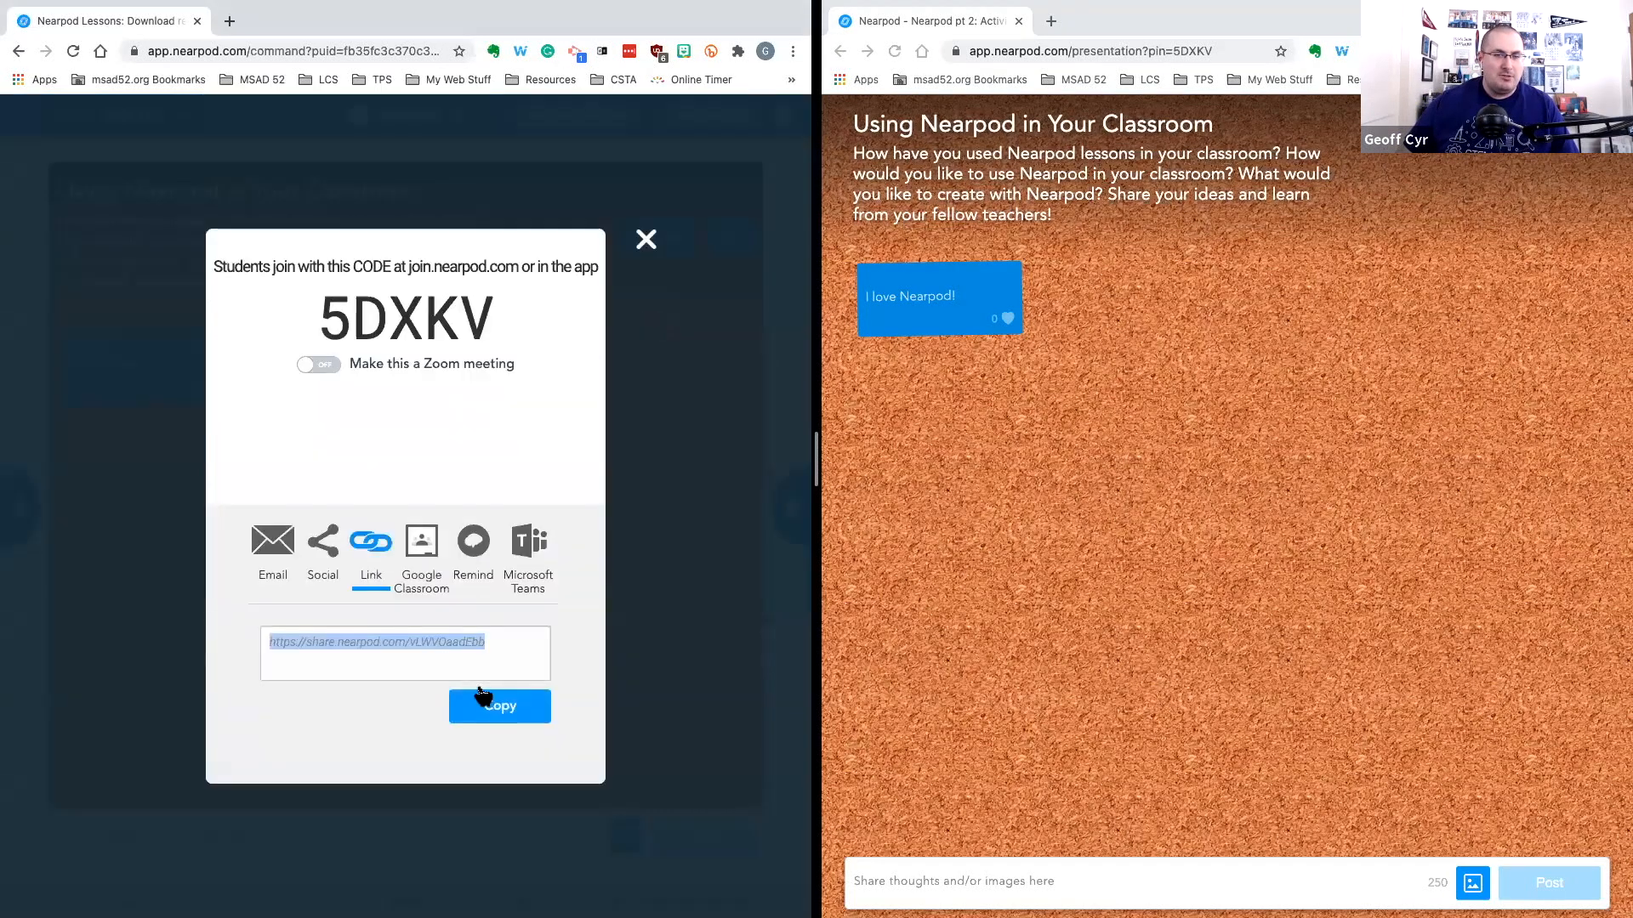
left_click(480, 691)
left_click(646, 238)
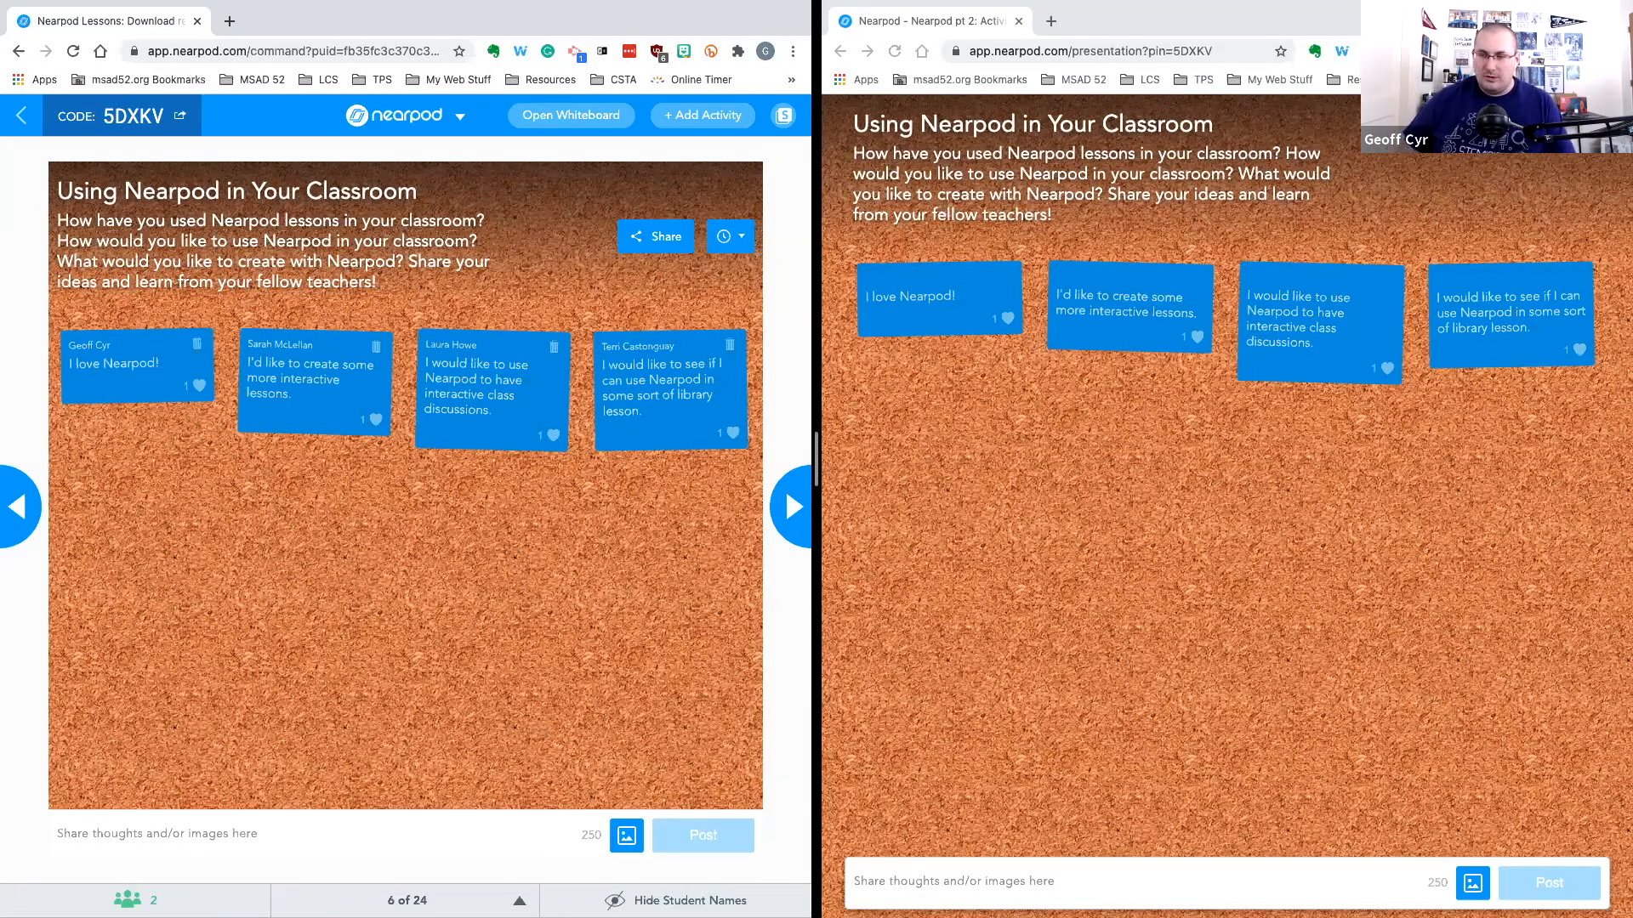
Search images for "eiffel tower", pick one, save it, and post it to the board from the student window
left_click(1472, 883)
left_click(1473, 882)
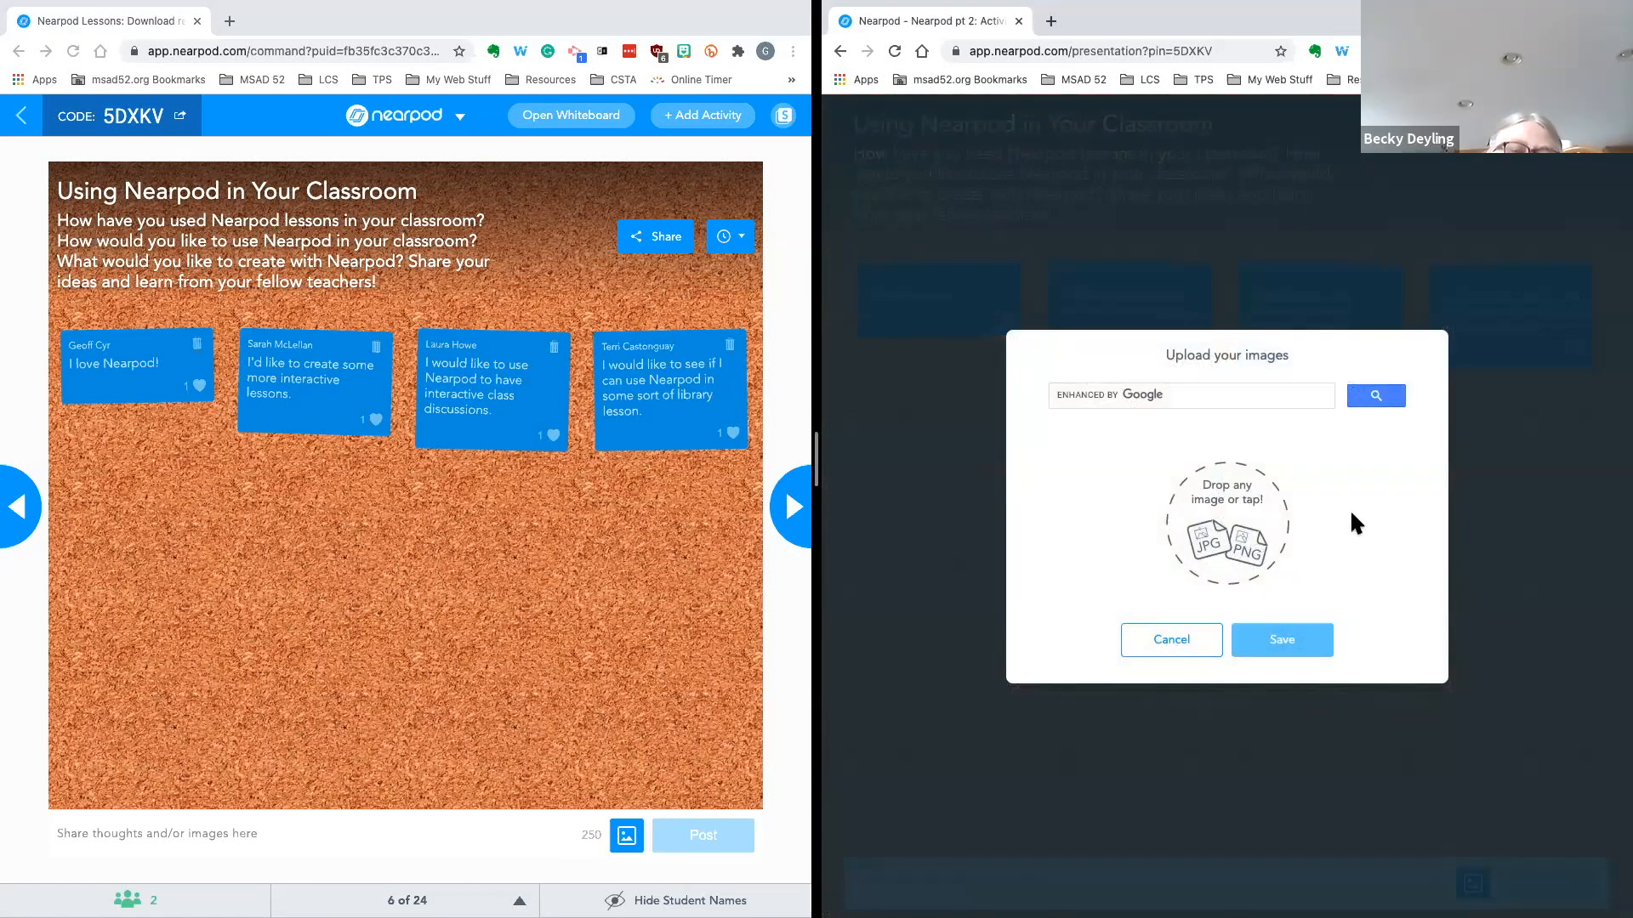
left_click(1181, 399)
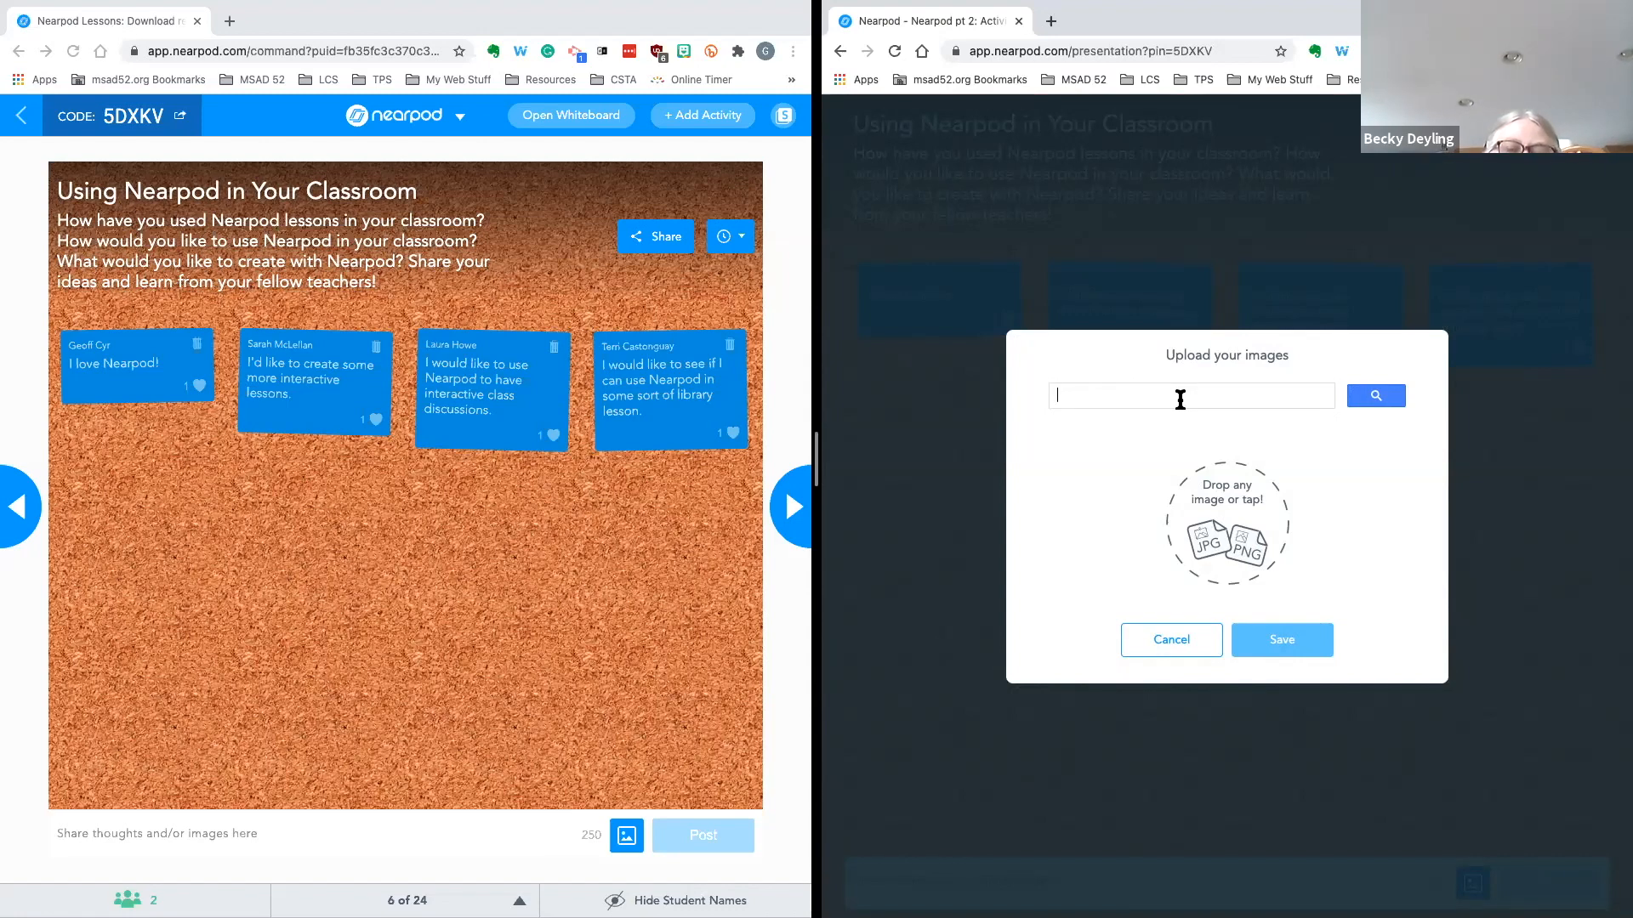
type("eiffel tower")
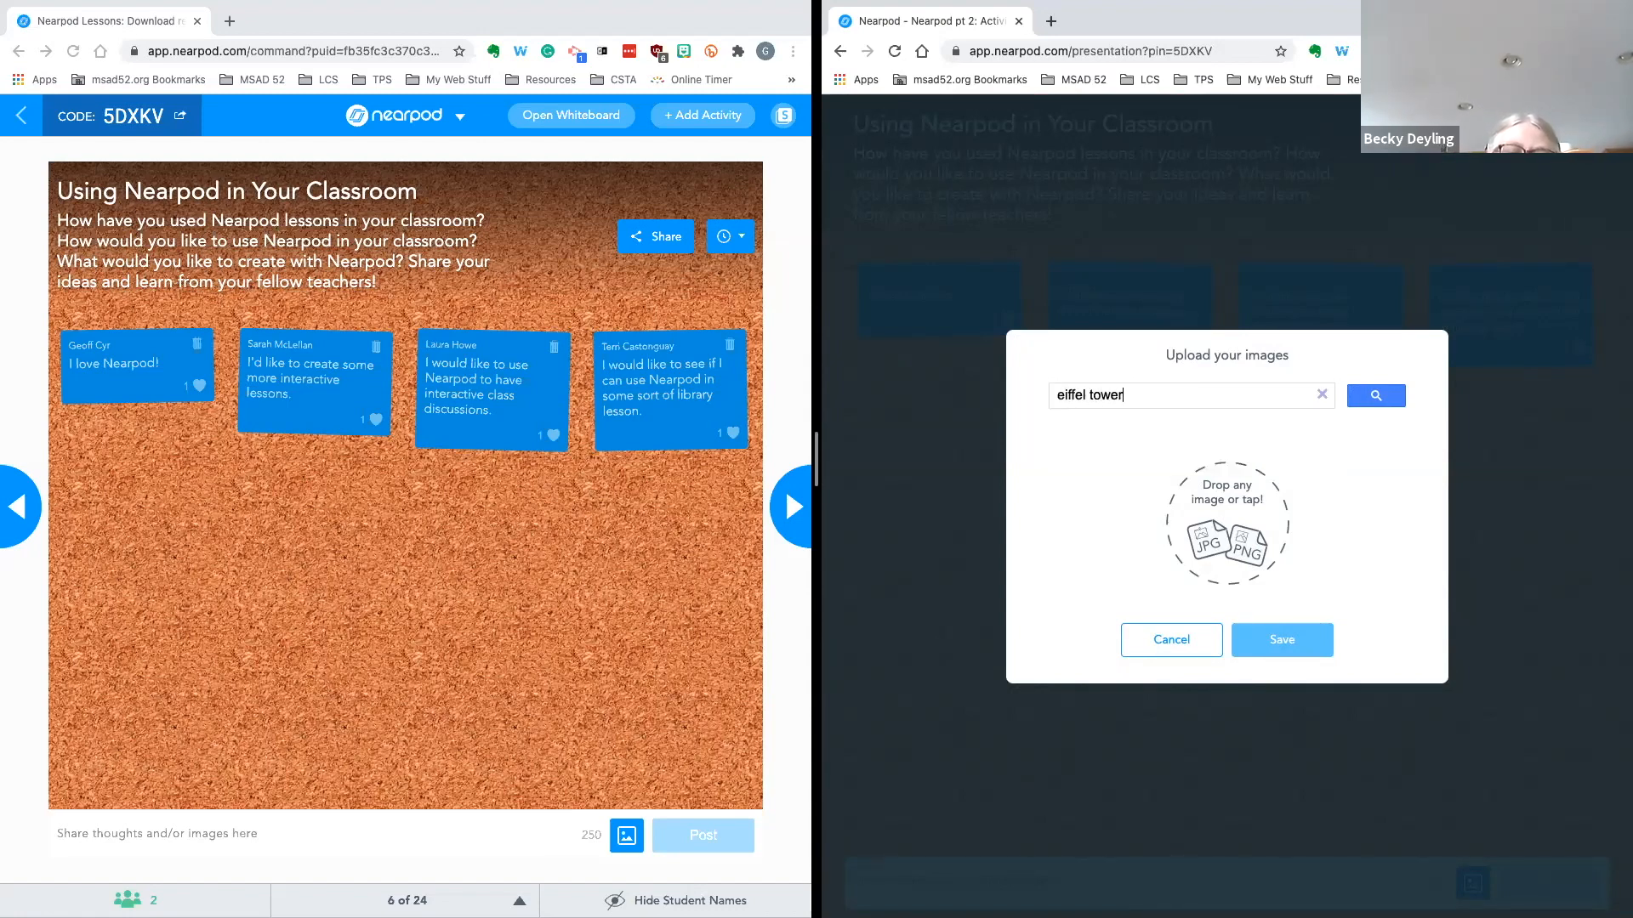
key("Return")
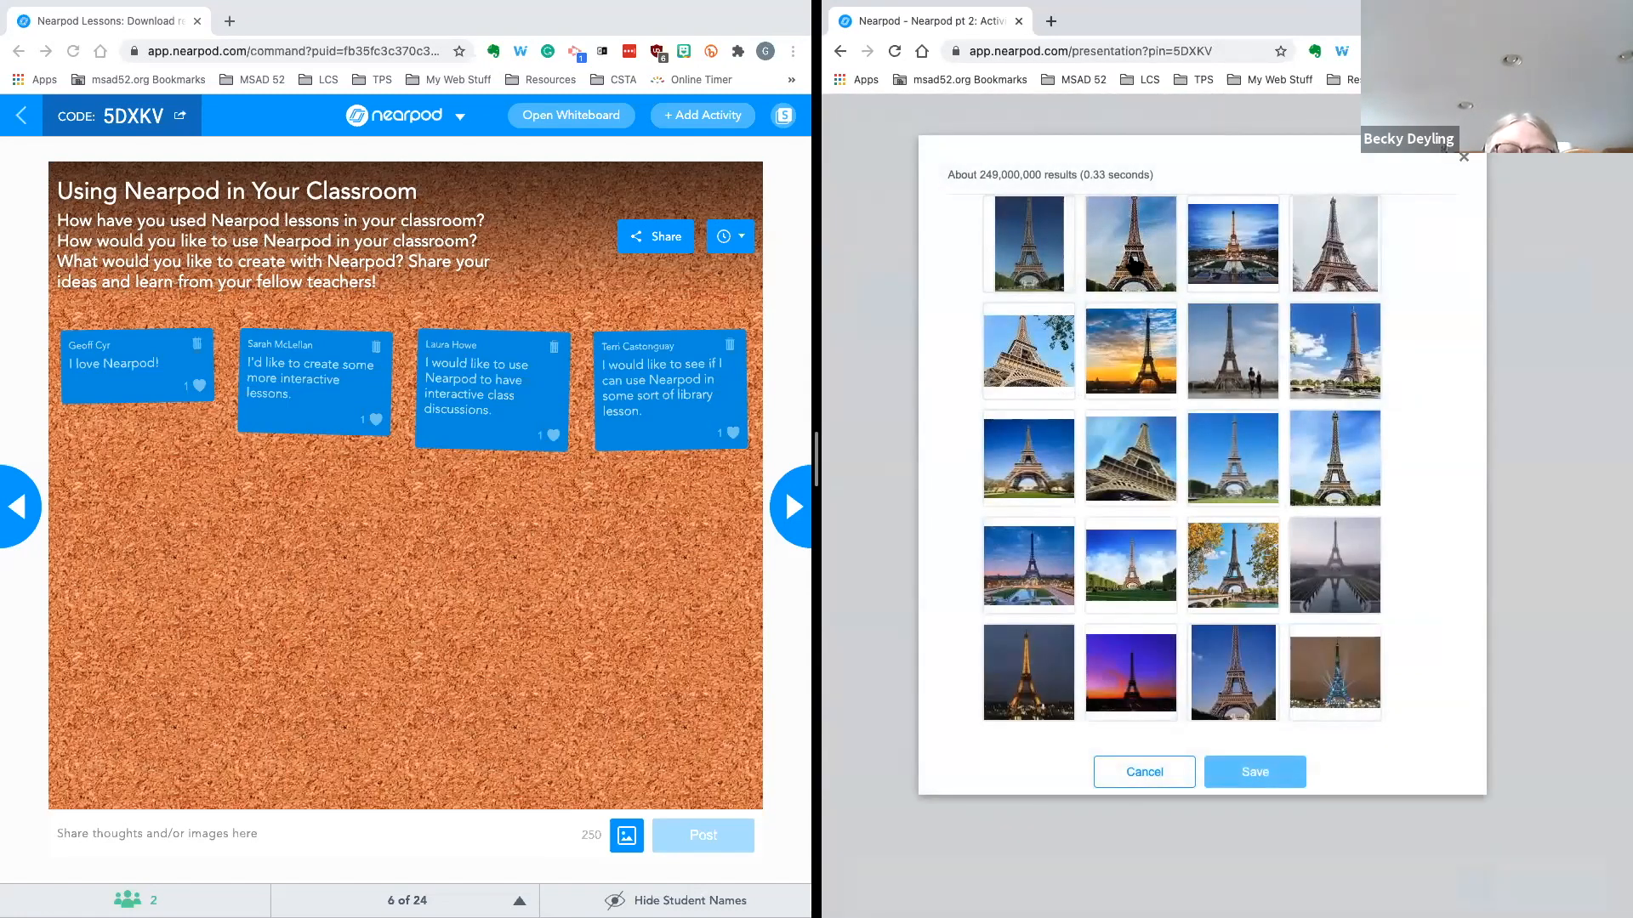
left_click(1132, 261)
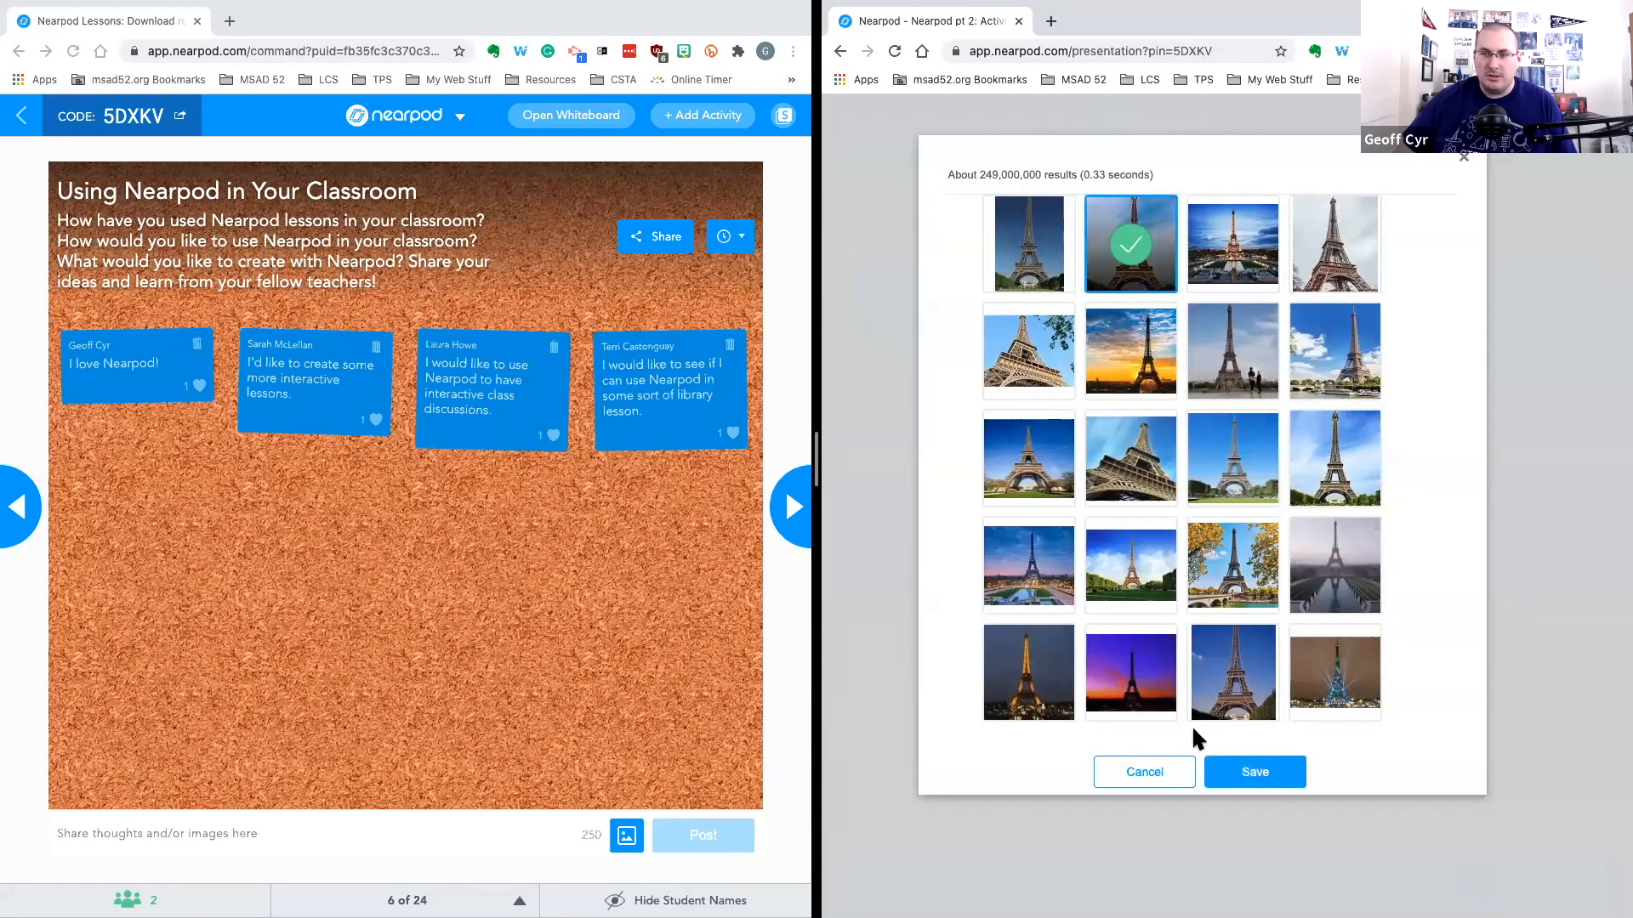
left_click(1232, 781)
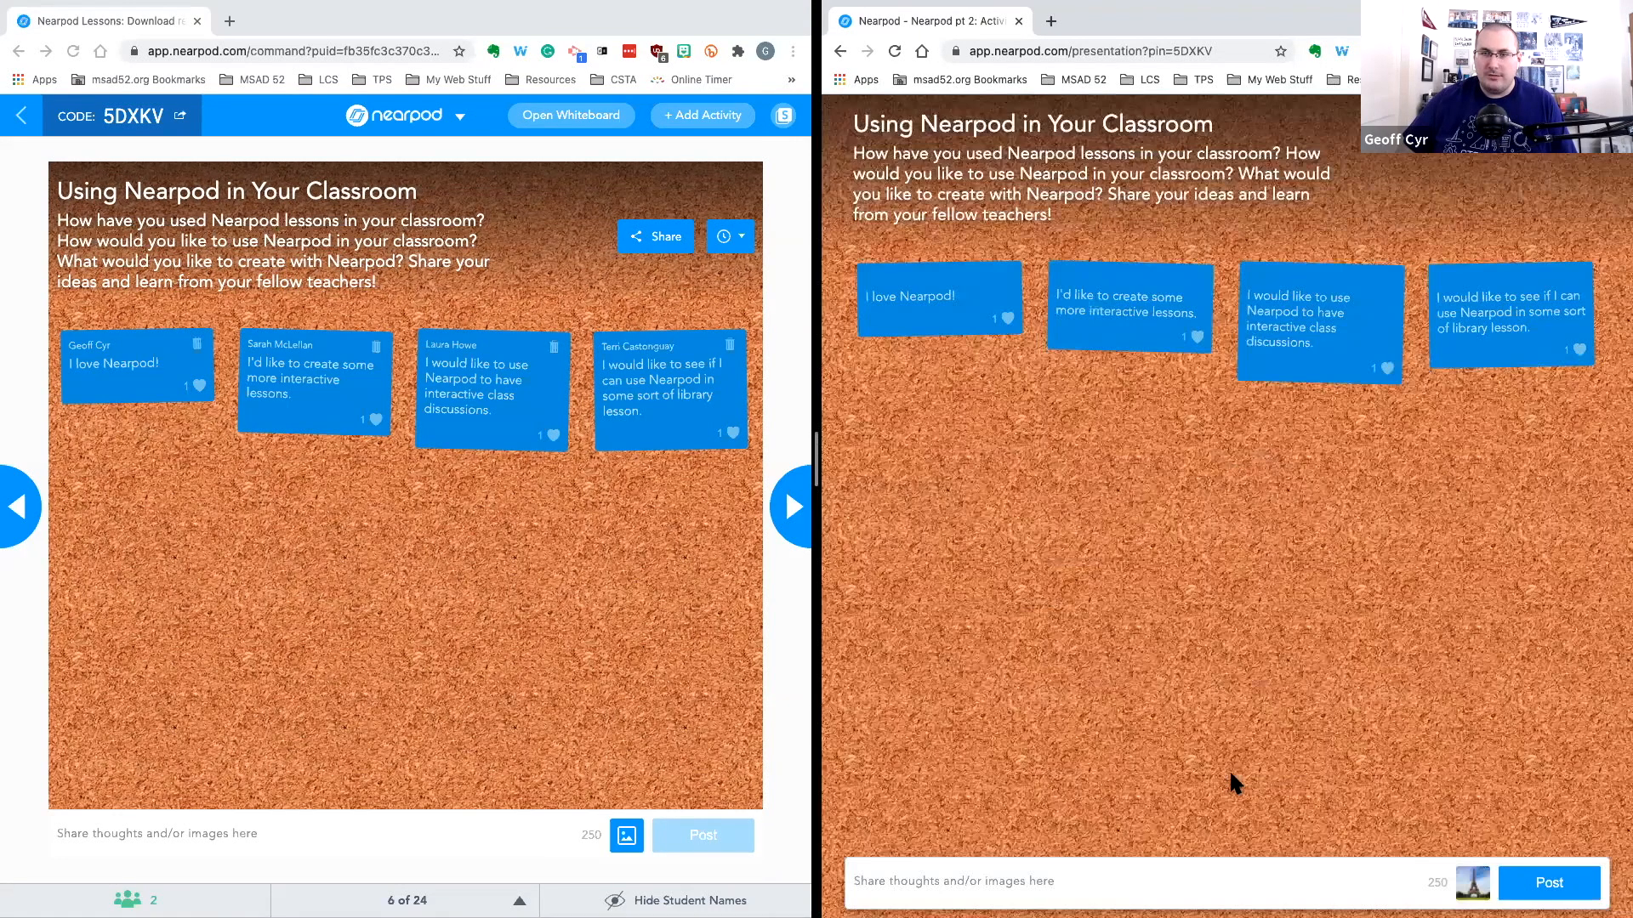
left_click(1553, 884)
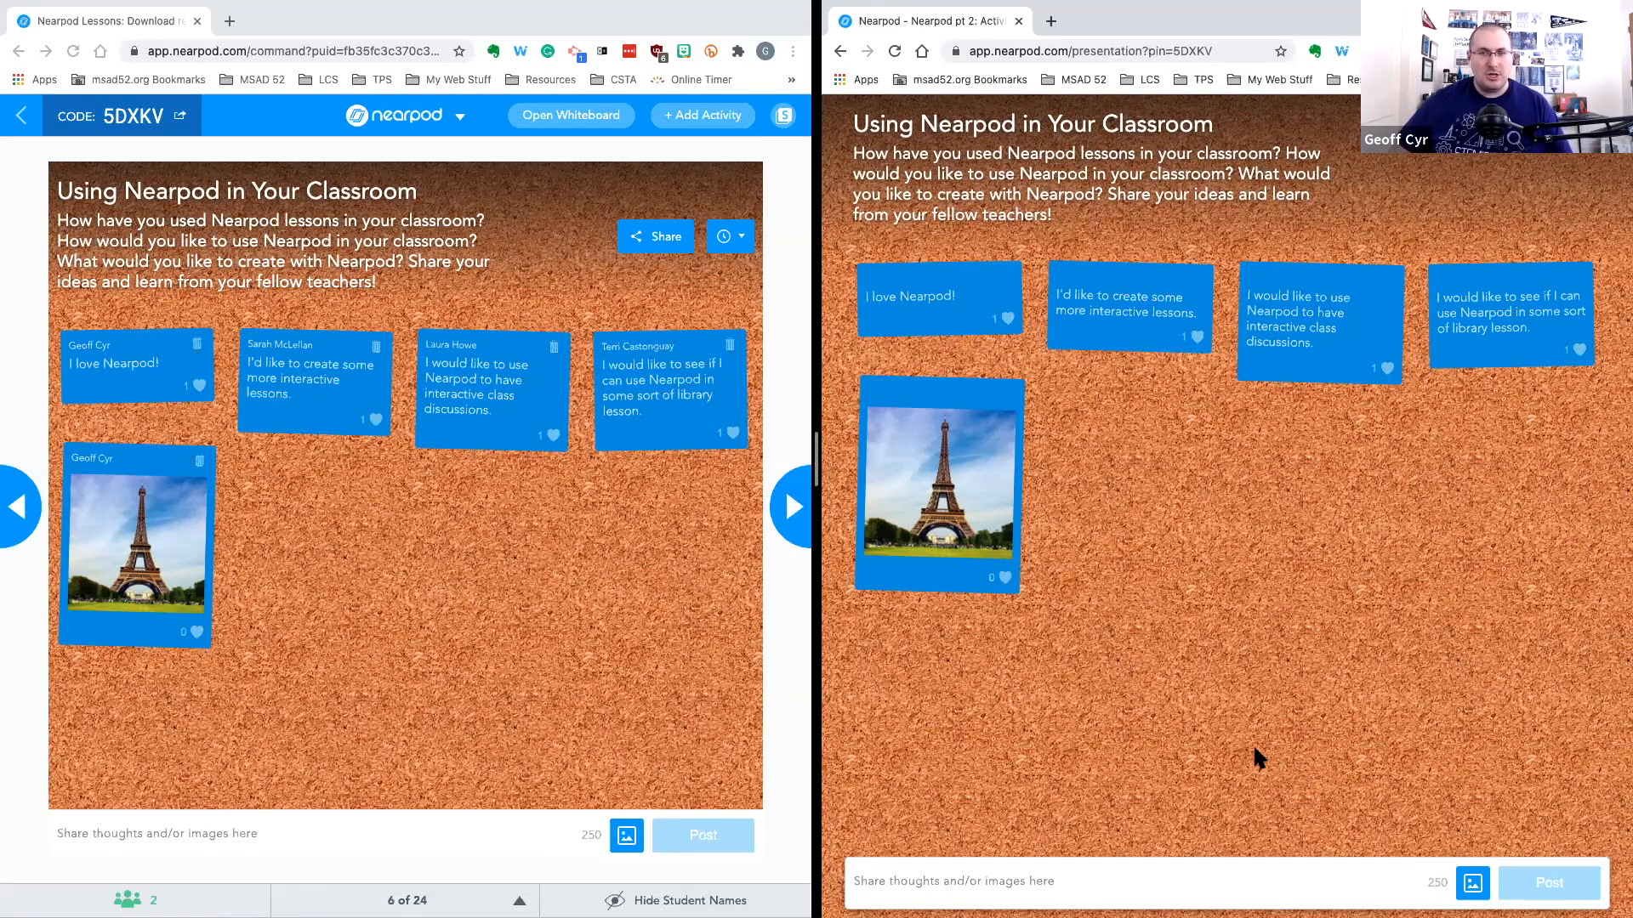
Create a new lesson from My Library
left_click(797, 585)
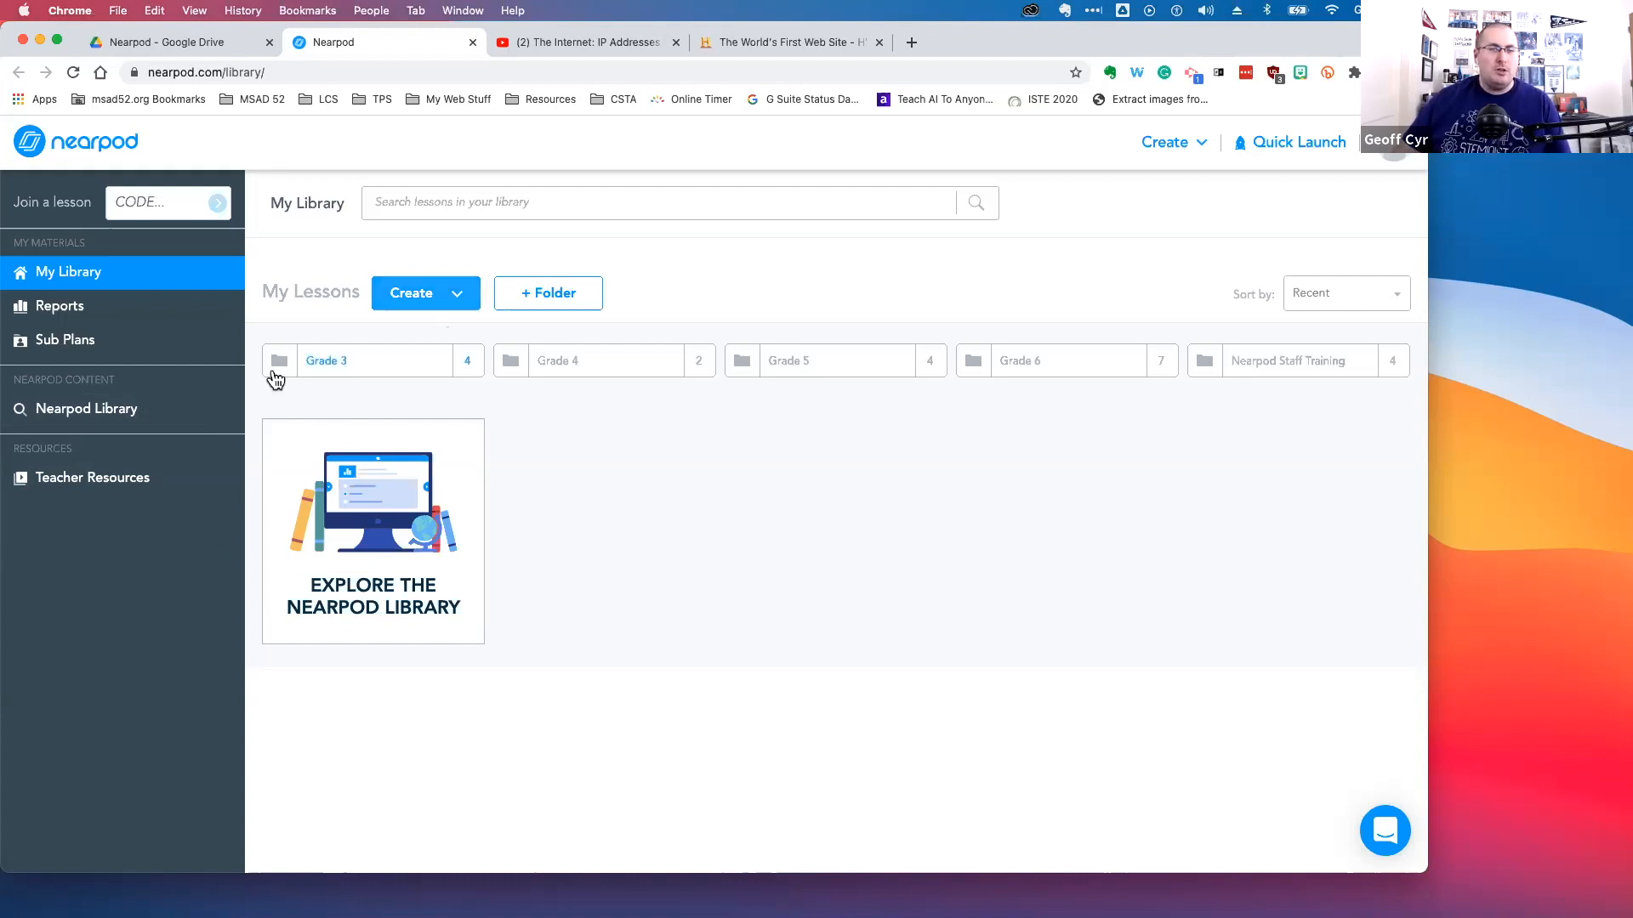
left_click(460, 296)
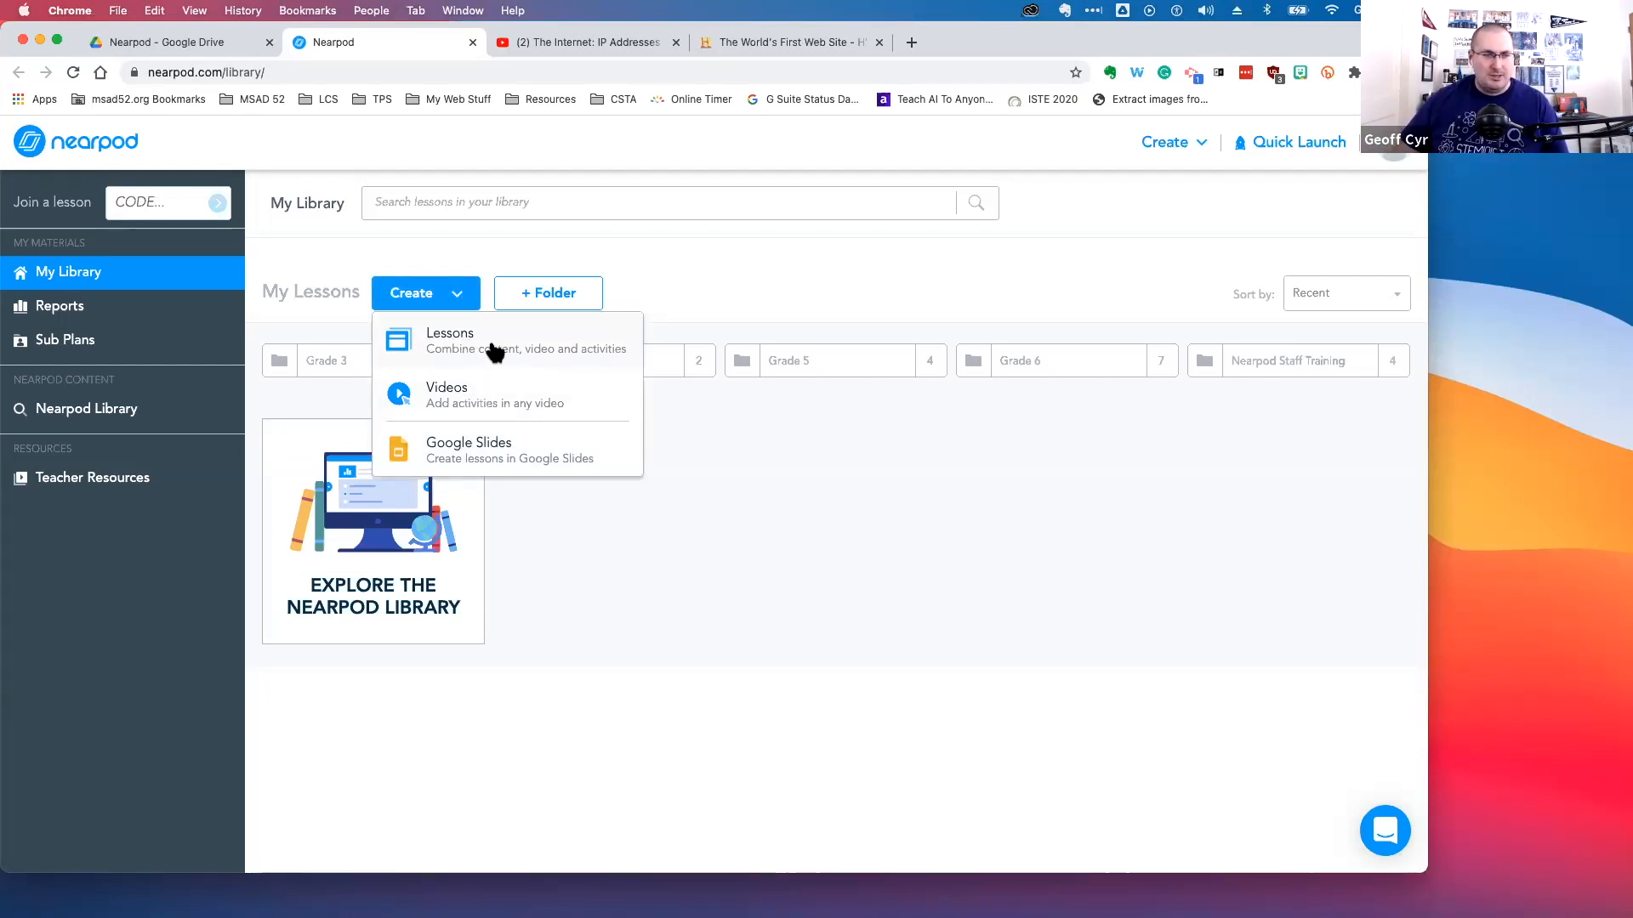
left_click(495, 352)
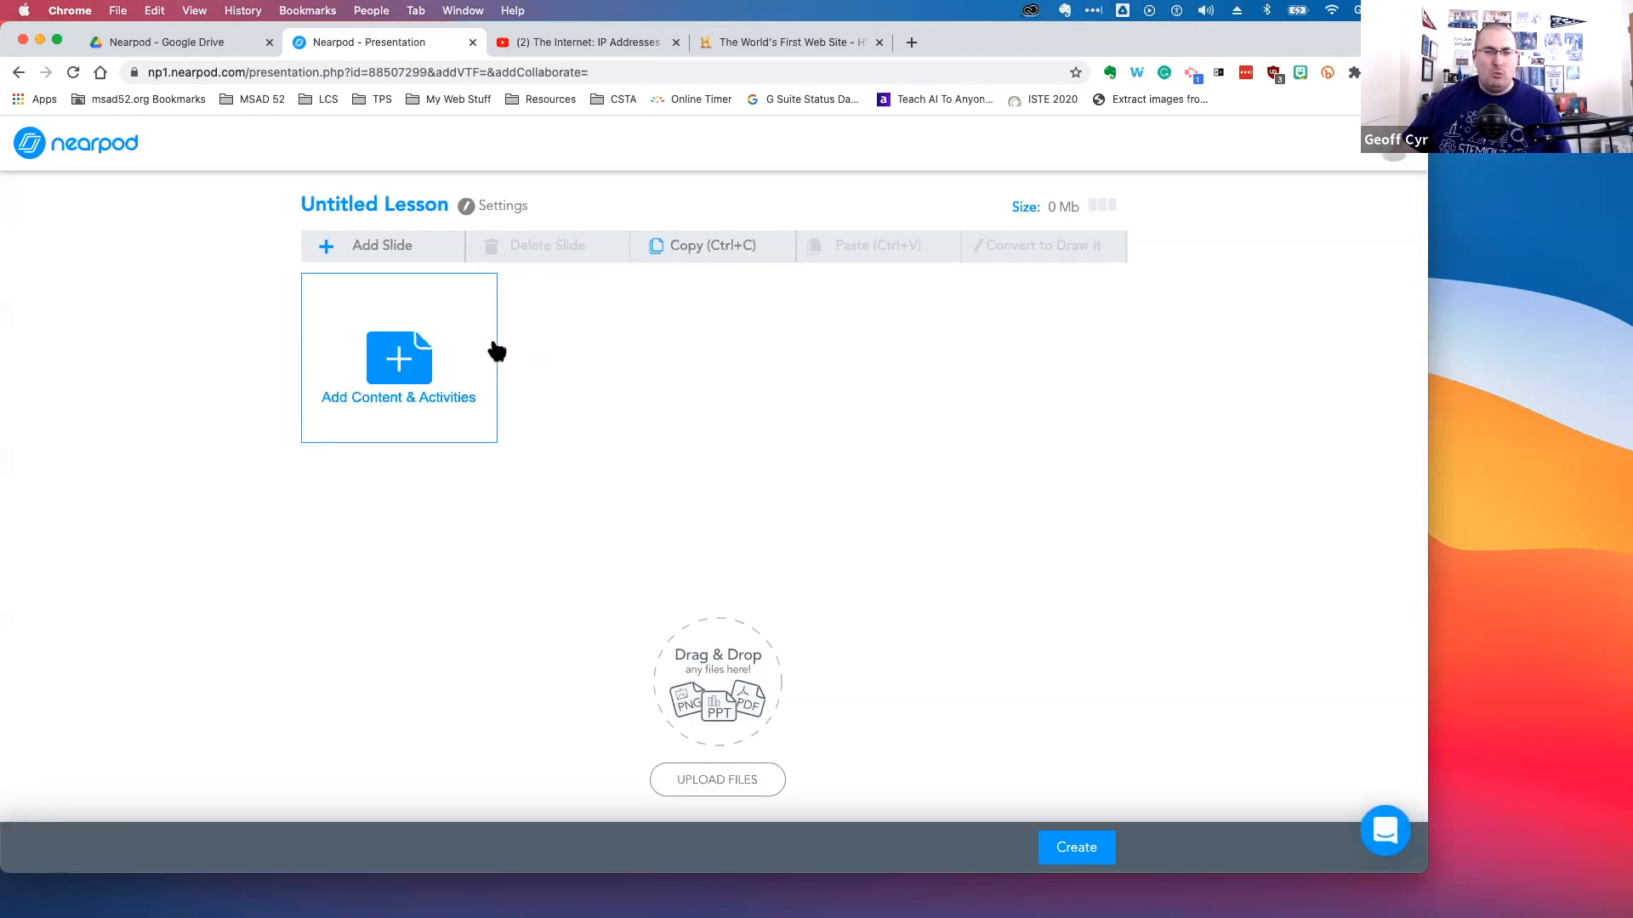
Title the new lesson "Nearpod 201" in its lesson details and submit them
left_click(466, 207)
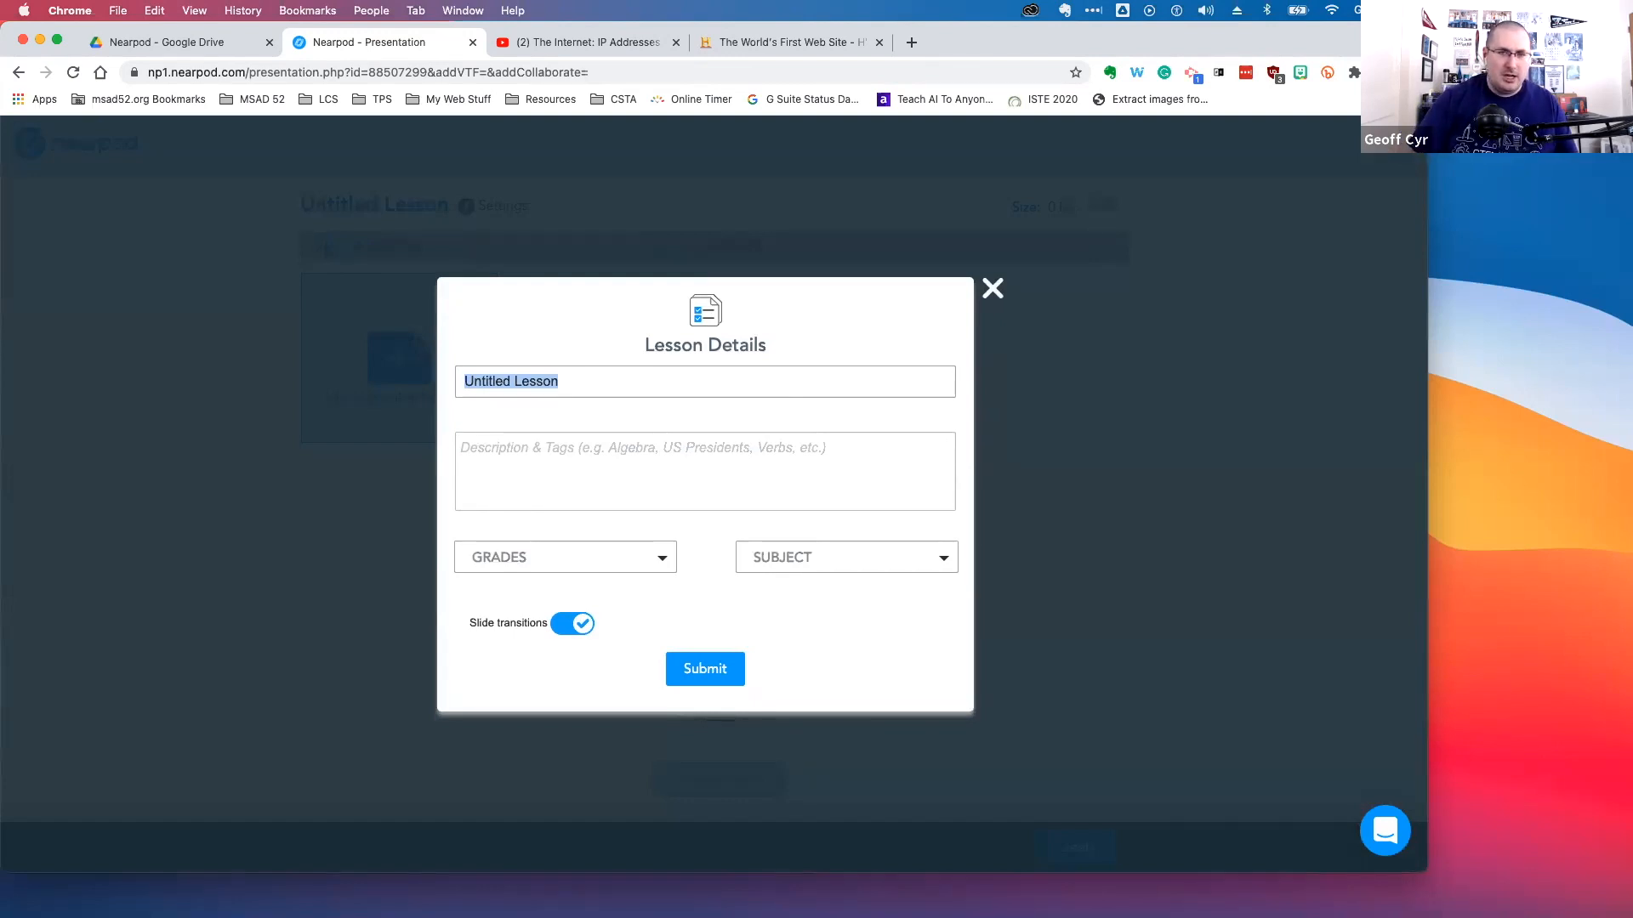
type("Nearpod ")
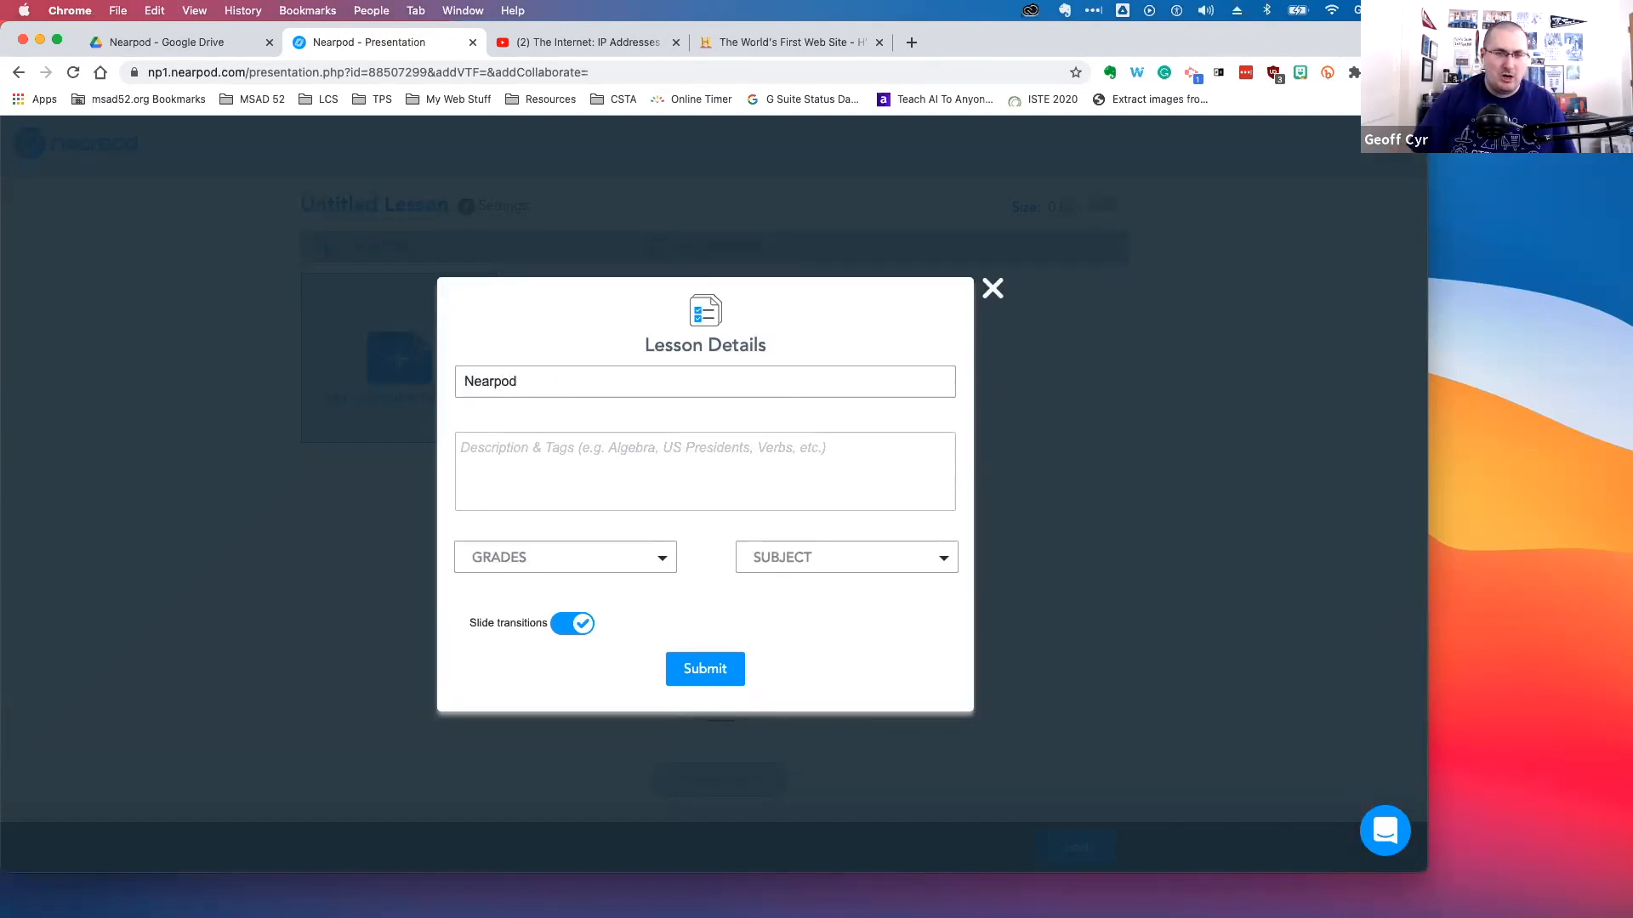
type("201")
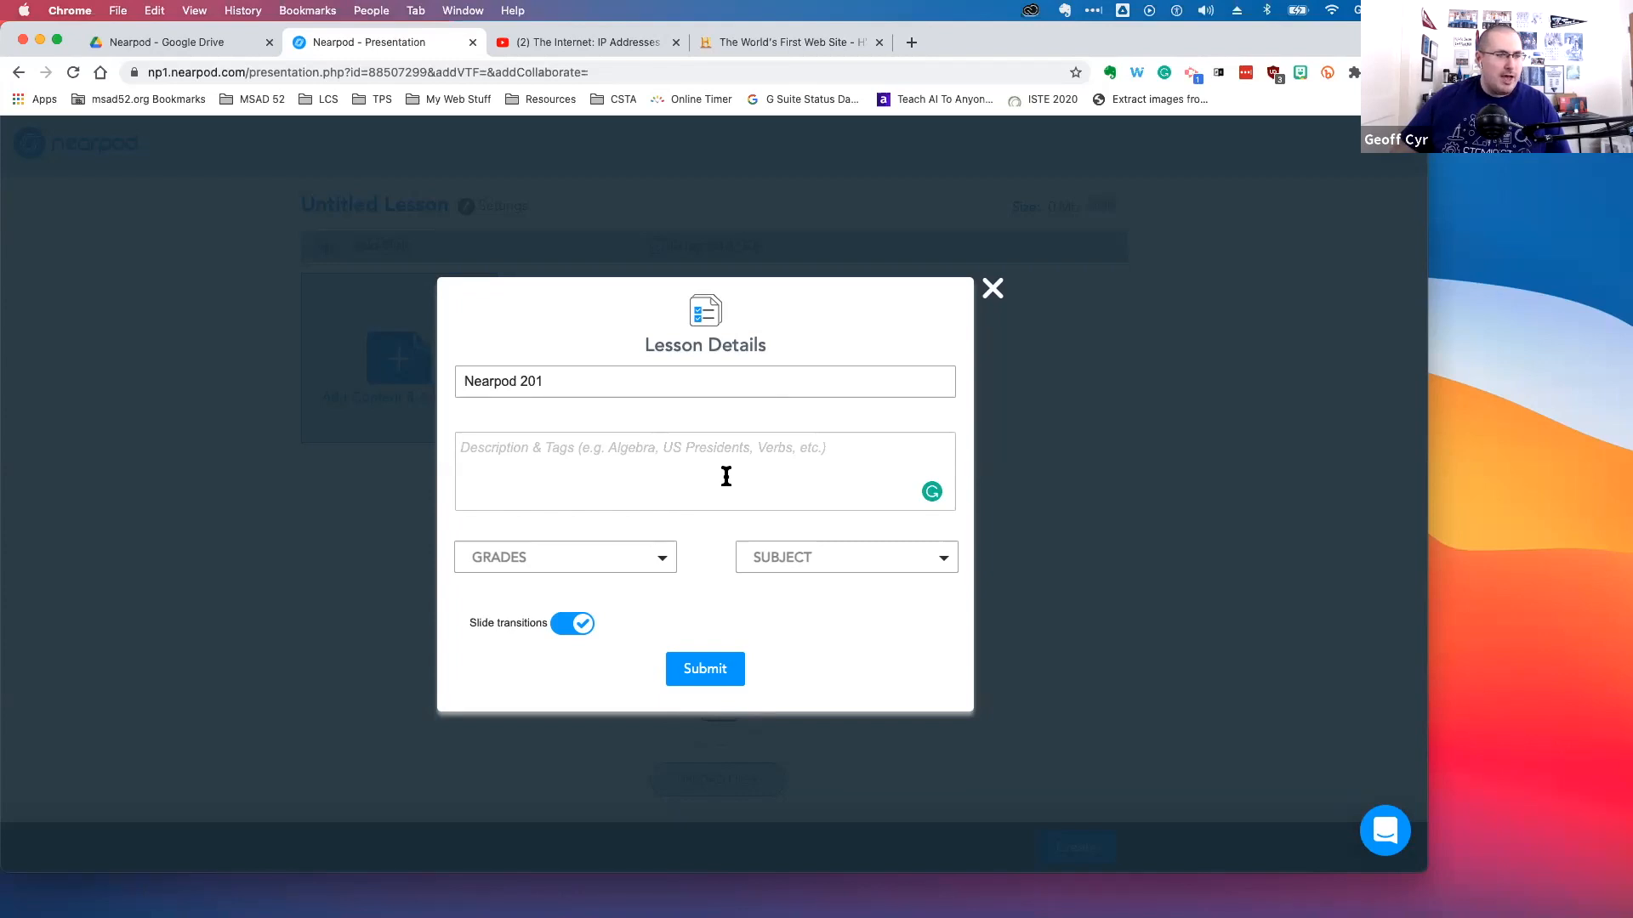
left_click(664, 565)
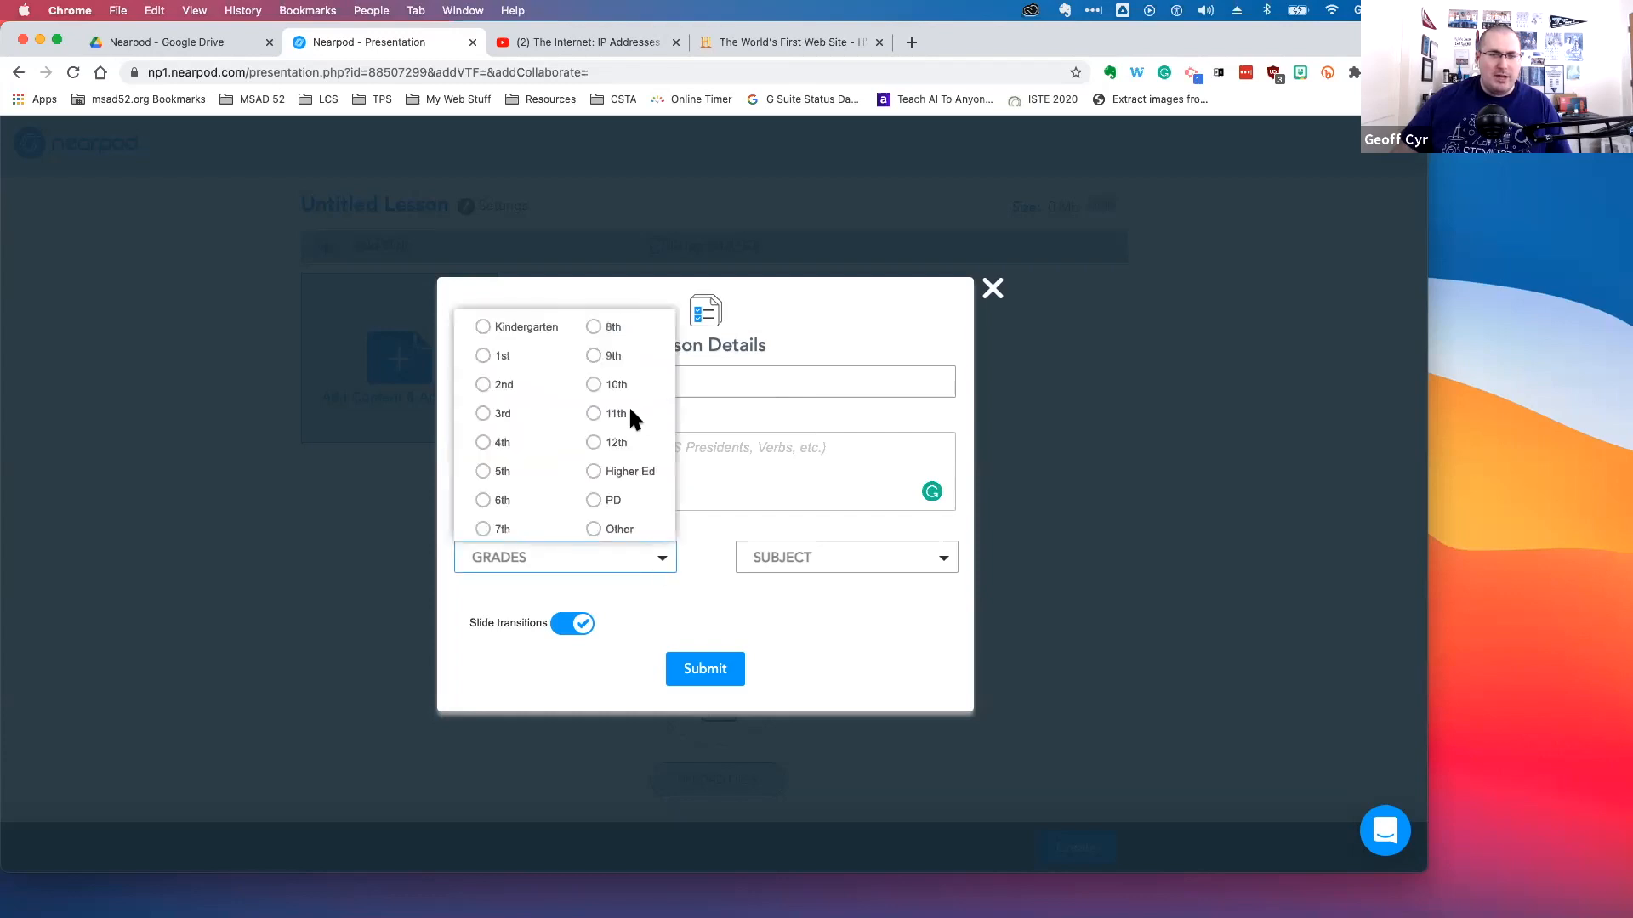
left_click(670, 563)
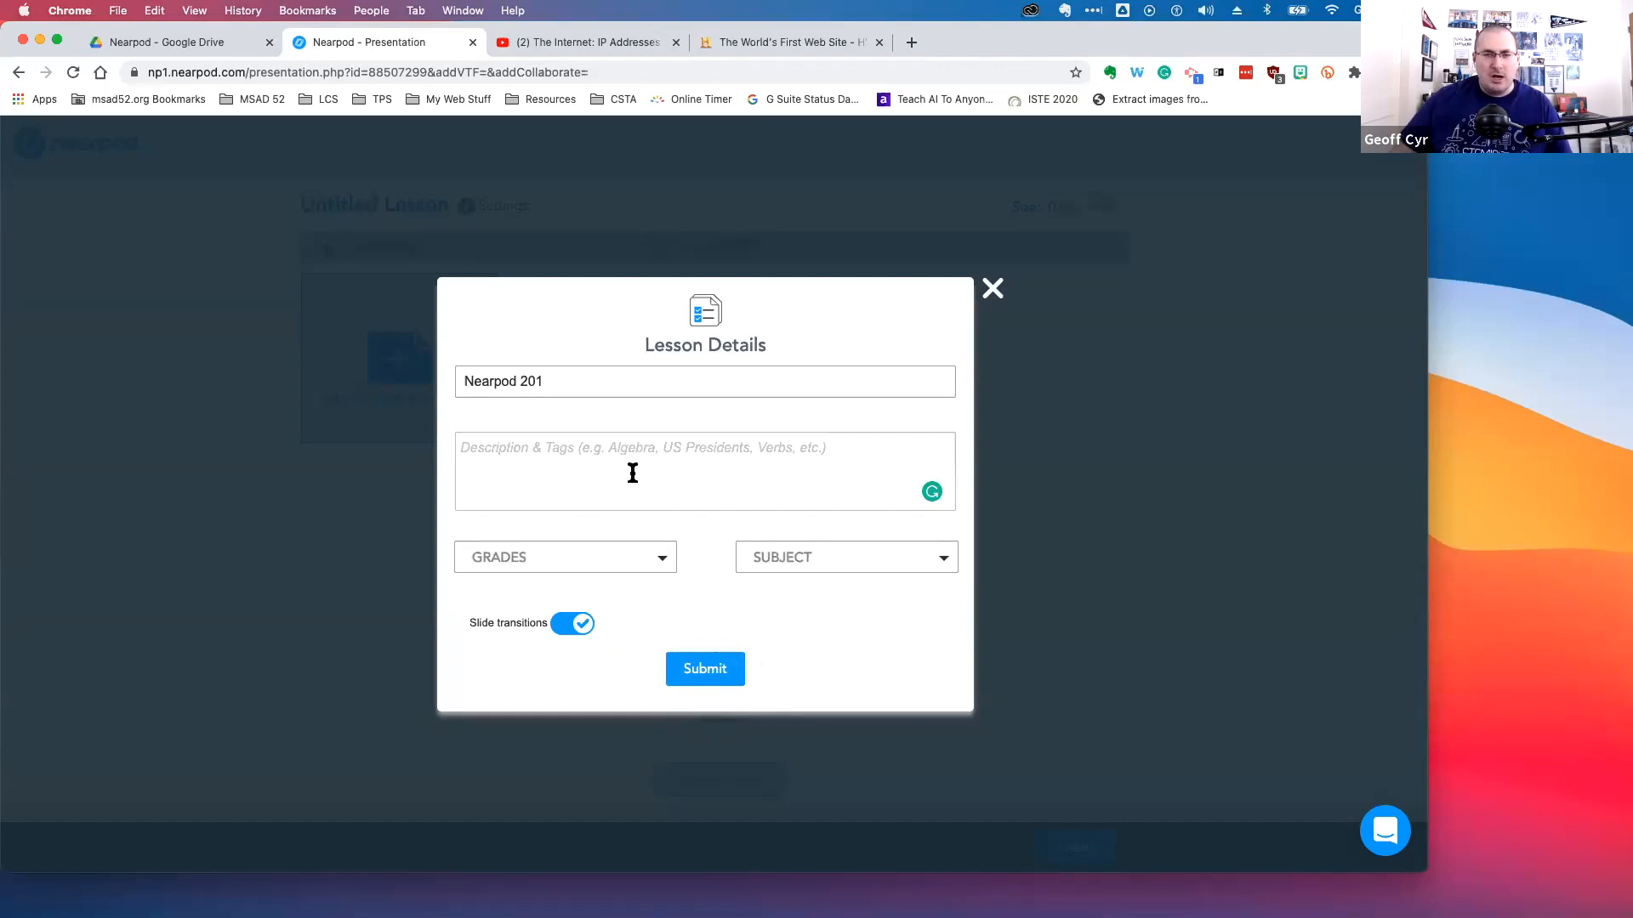
left_click(699, 670)
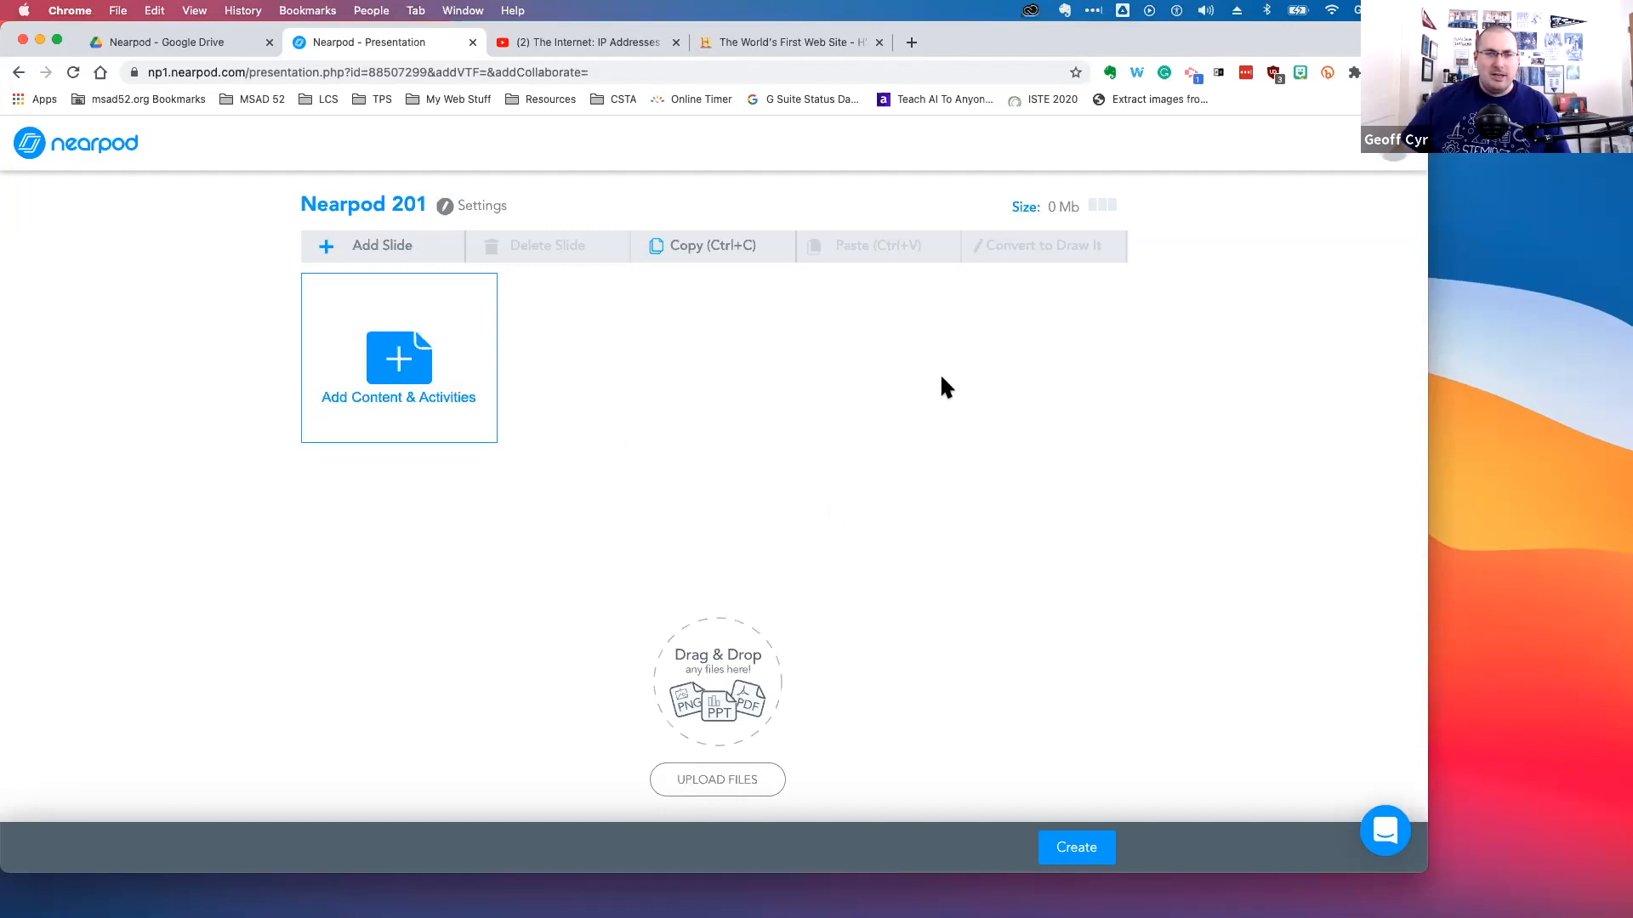
Add video content to the lesson from Add Content & Activities and browse the Nearpod video library
left_click(409, 371)
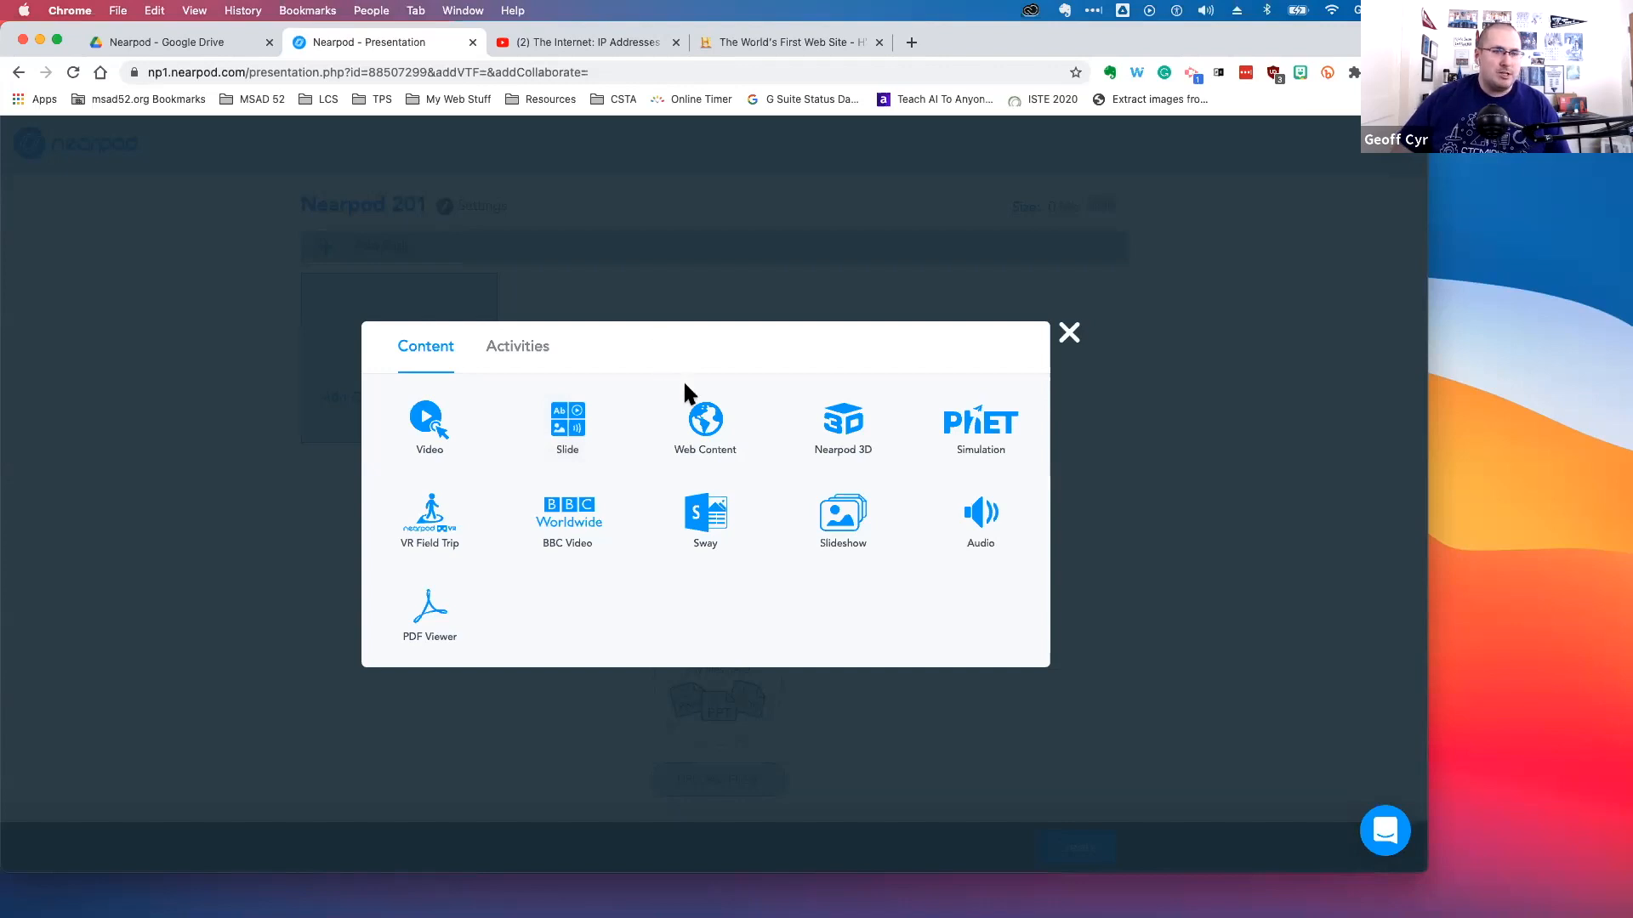
left_click(426, 440)
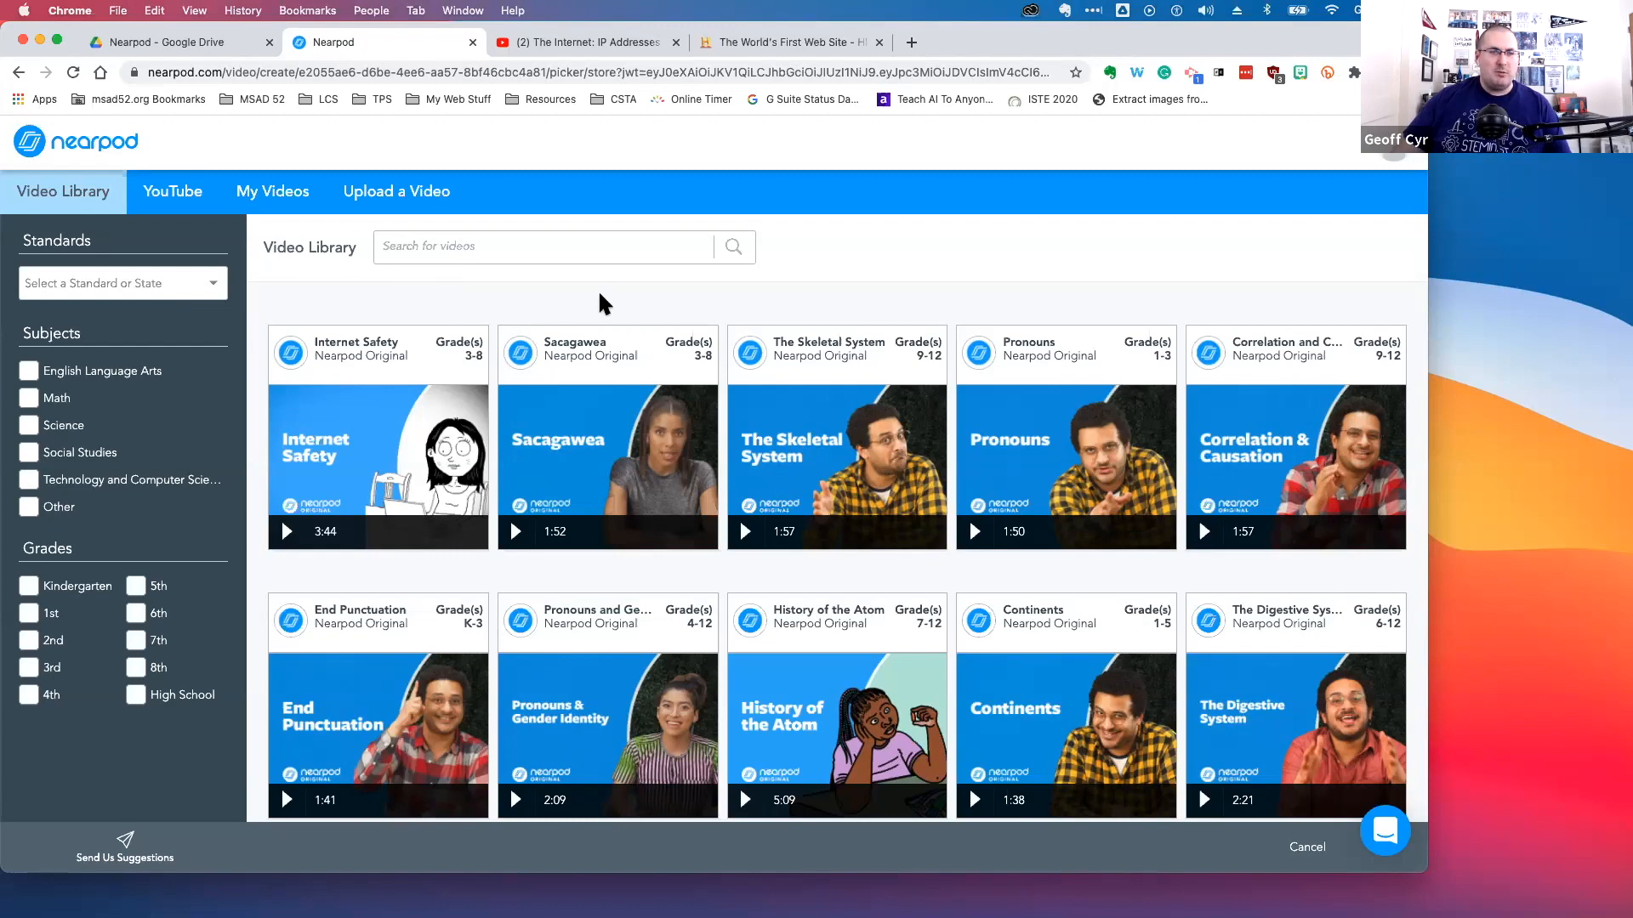
mouse_move(1324, 328)
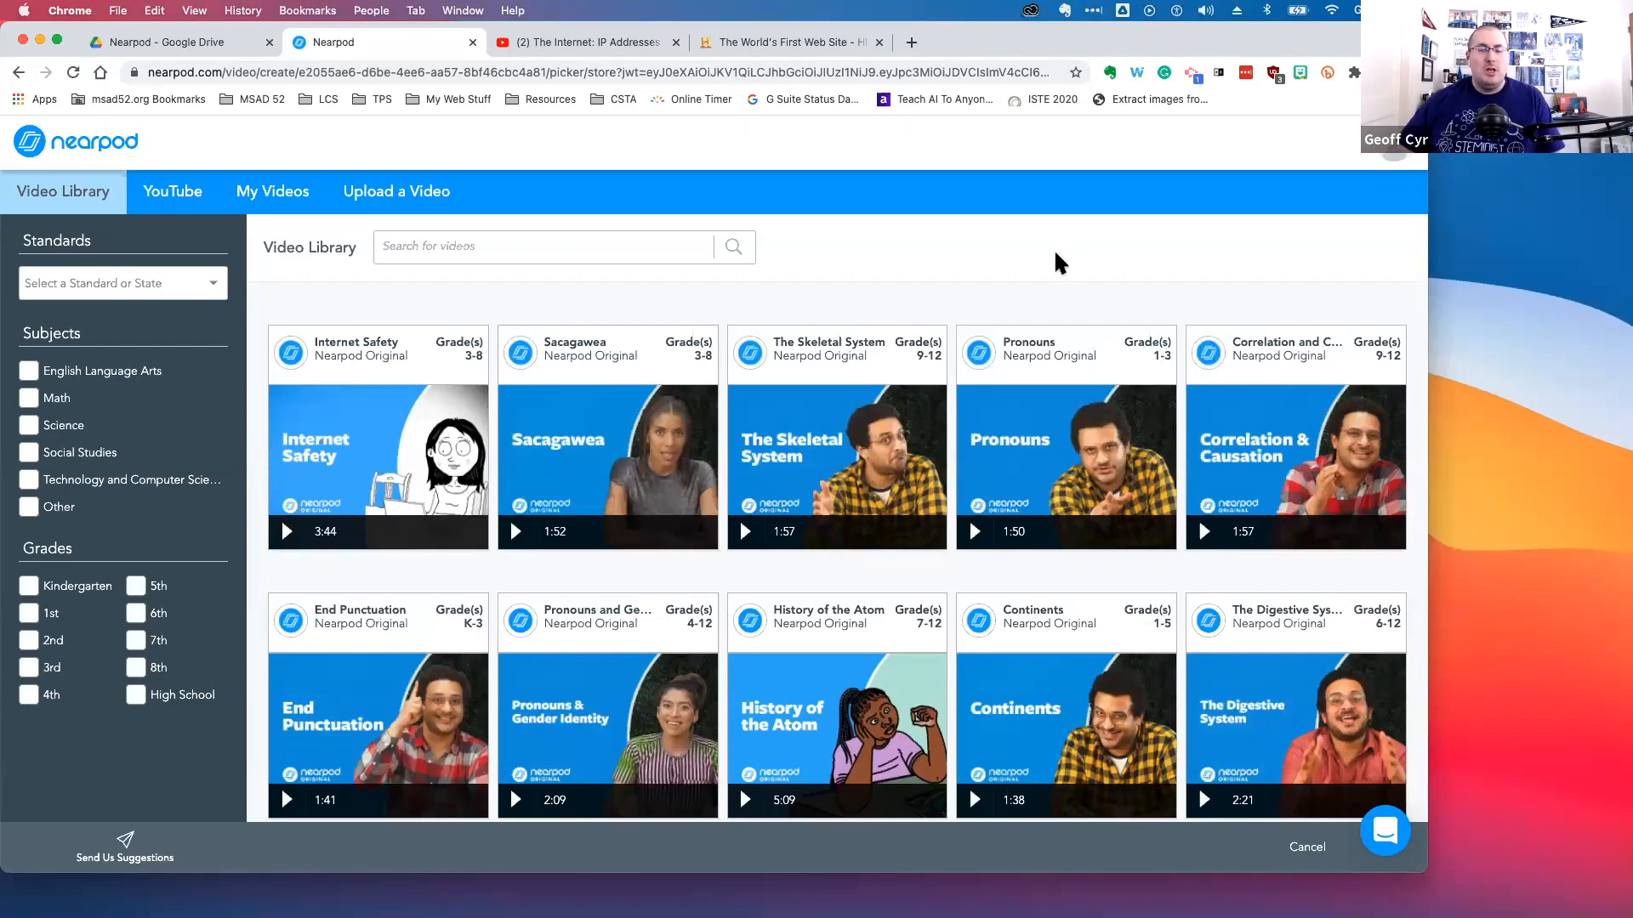
mouse_move(1023, 334)
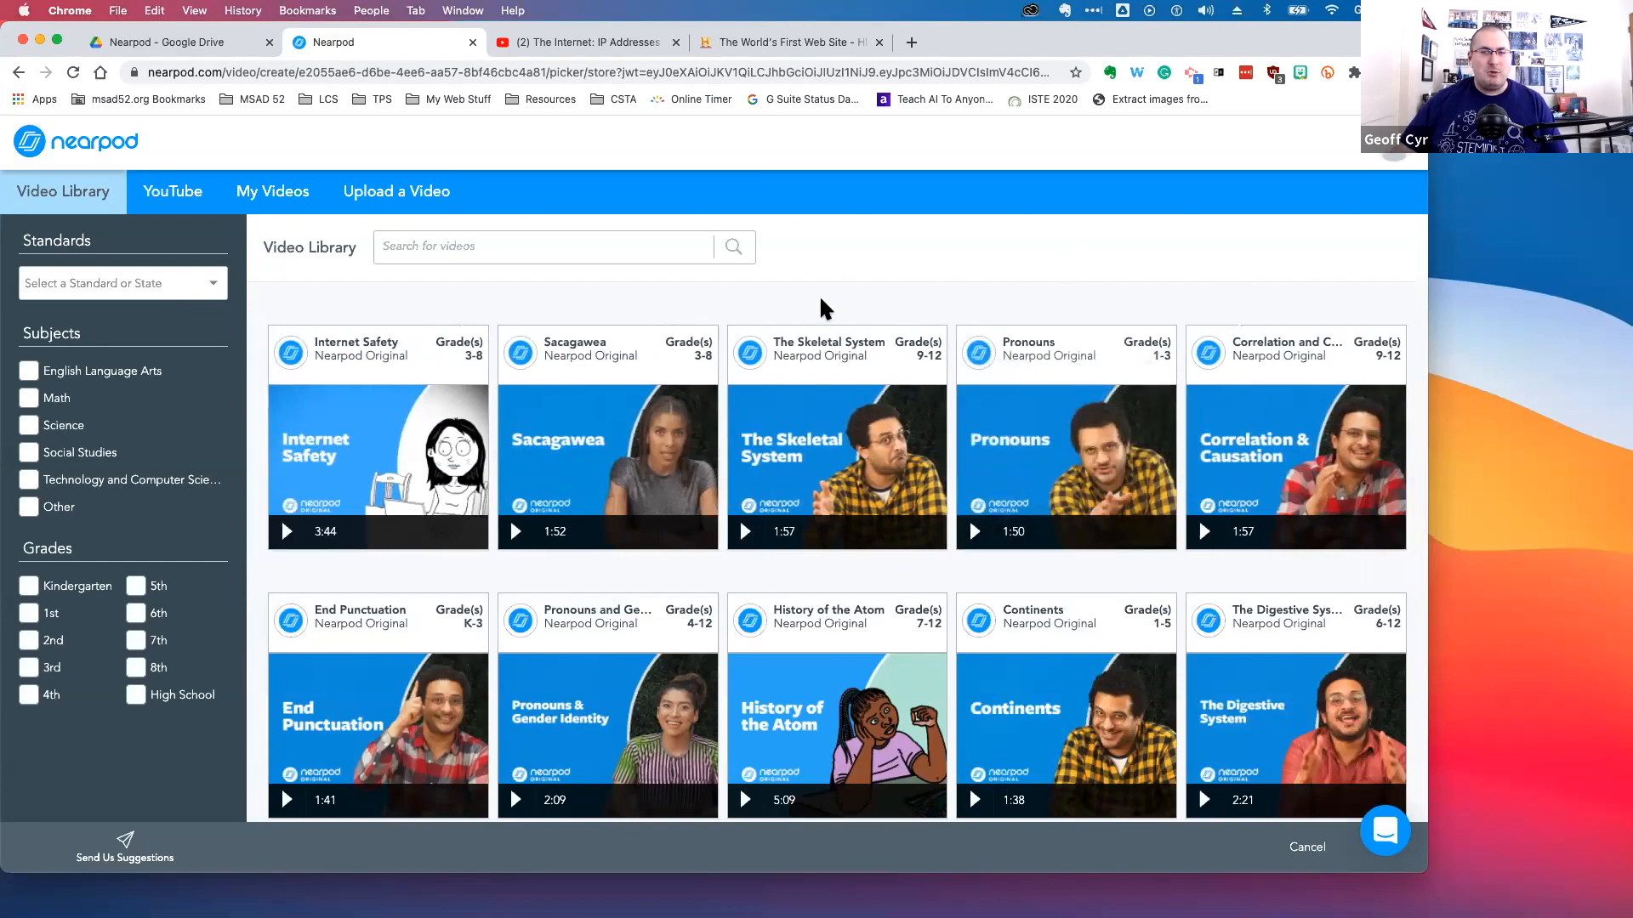
mouse_move(820, 437)
scroll(820, 438, "down", 2)
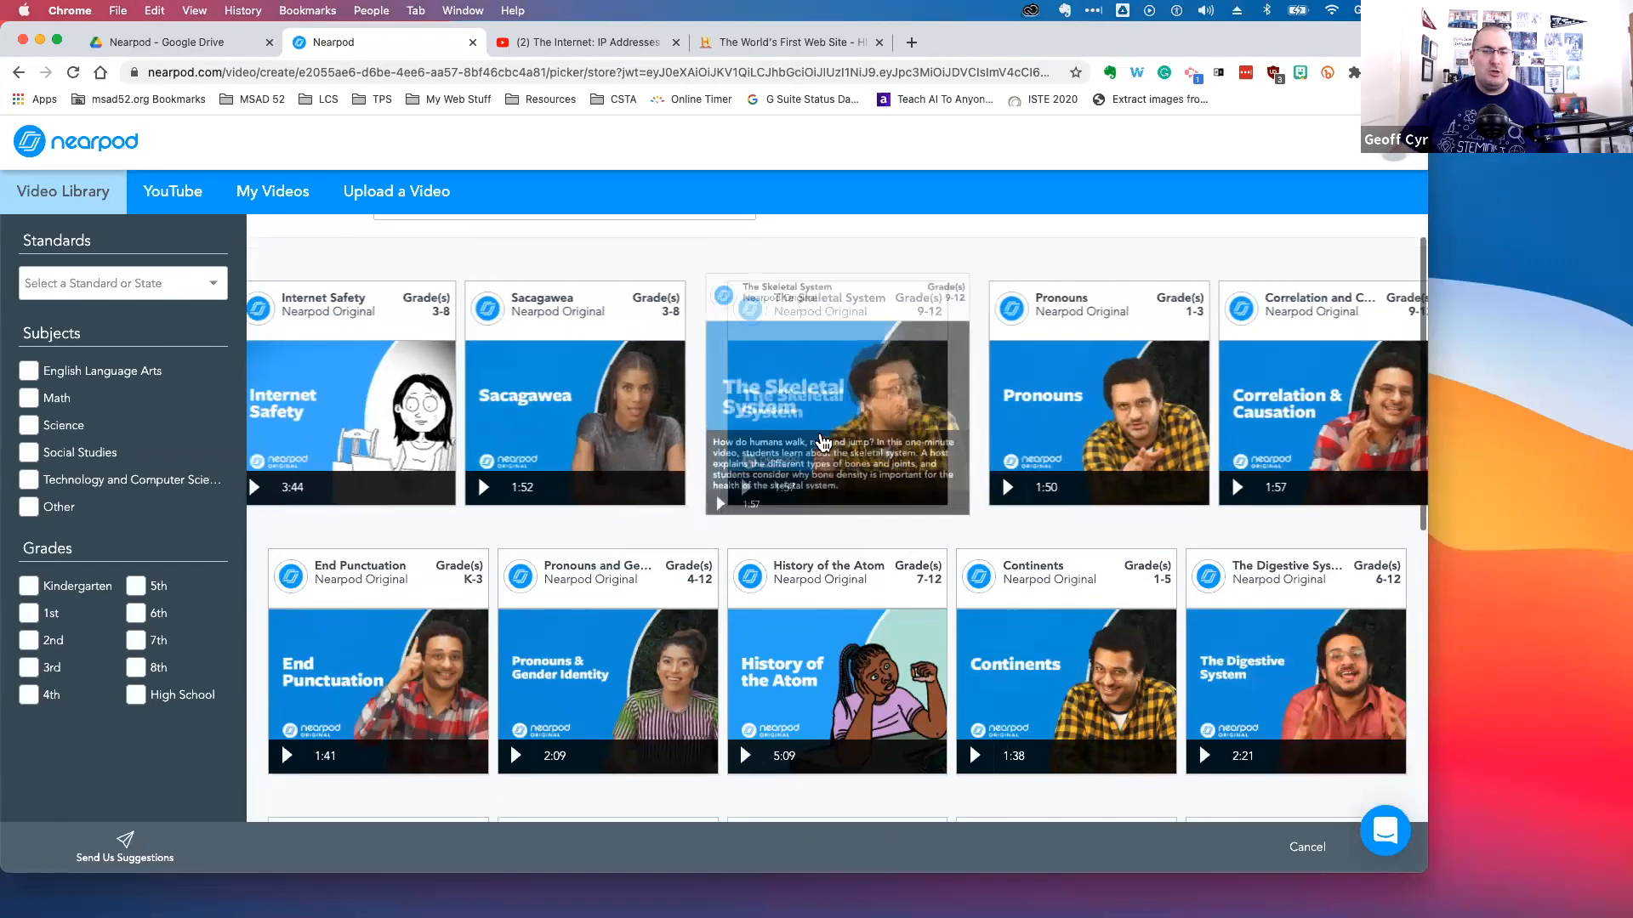
scroll(821, 437, "up", 1)
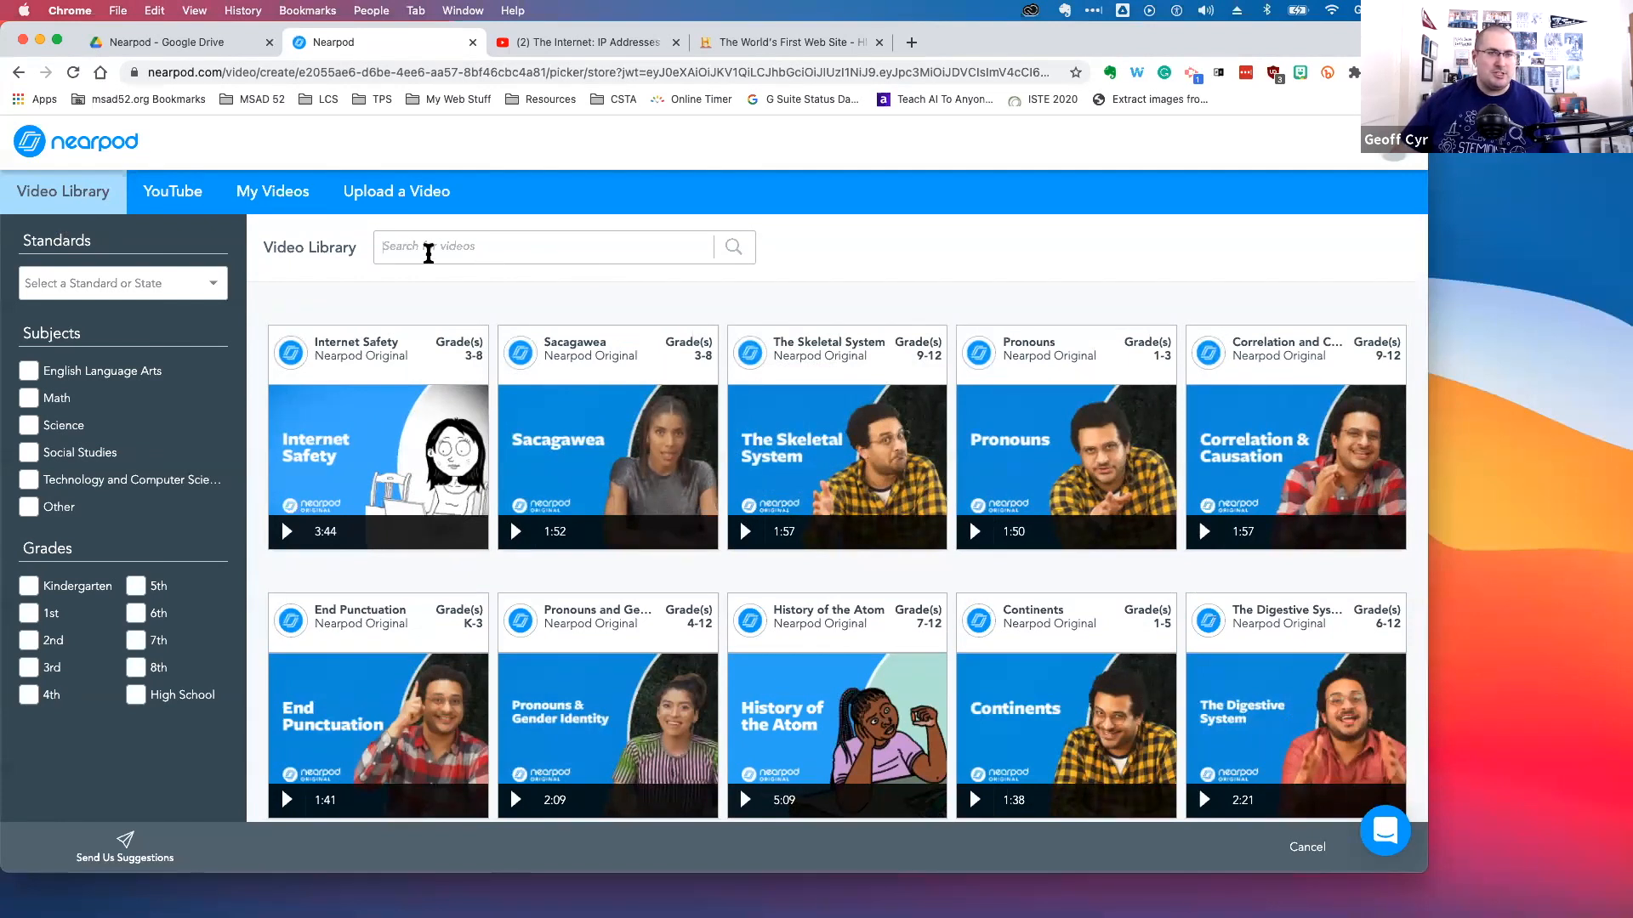
left_click(418, 251)
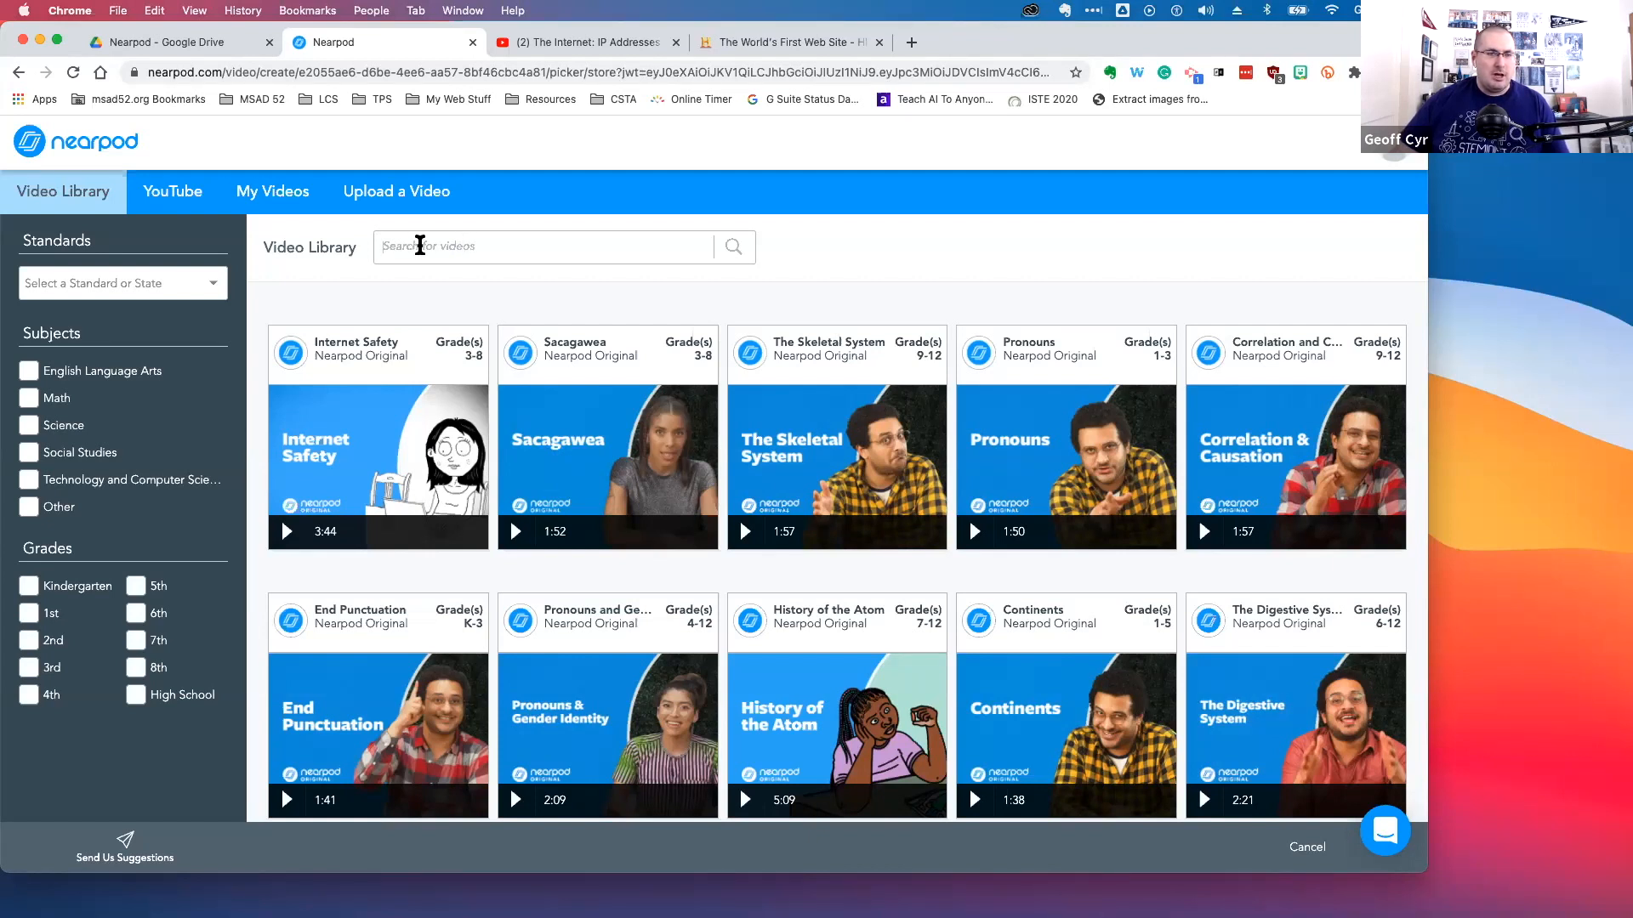
Filter the video library by Maine standards, the Math subject and 5th grade
left_click(111, 291)
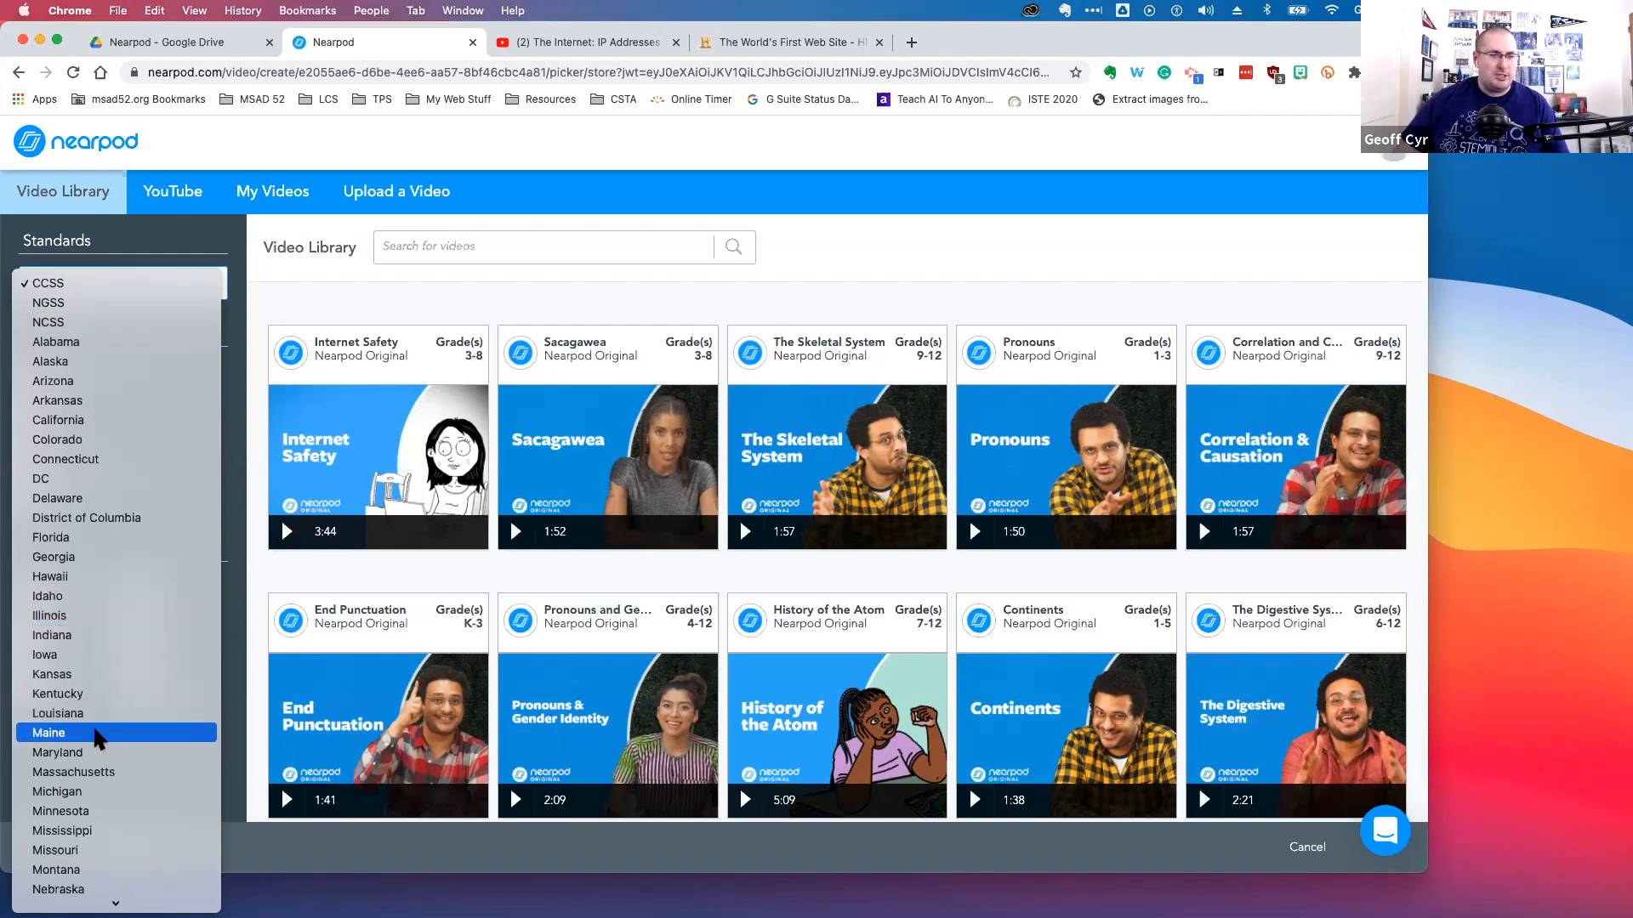
left_click(96, 735)
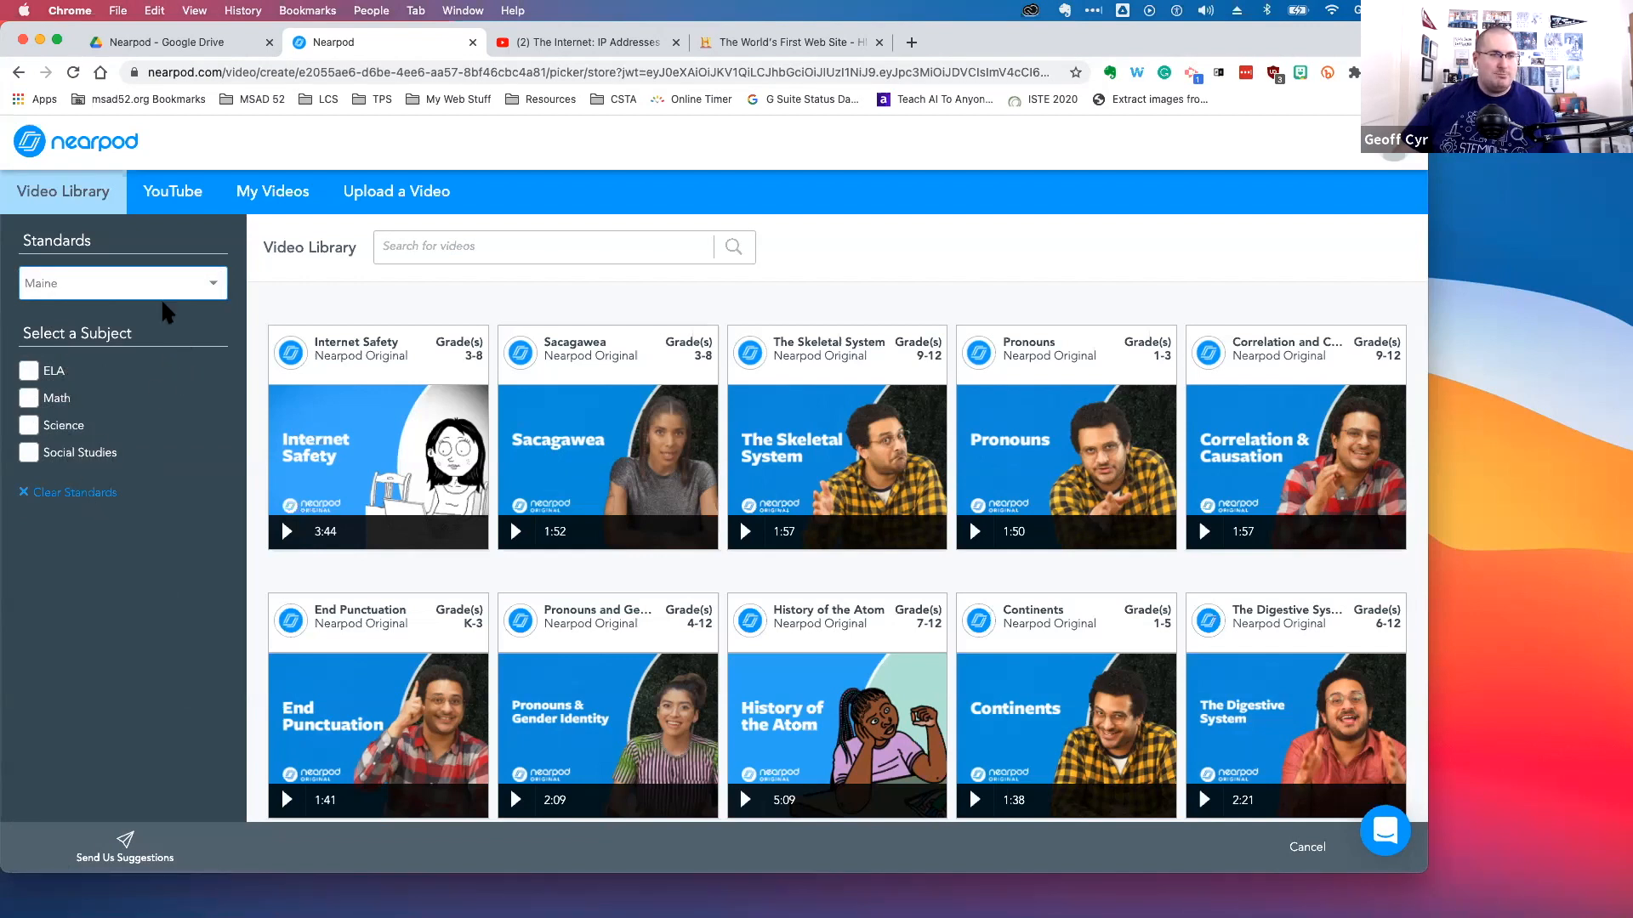
left_click(36, 403)
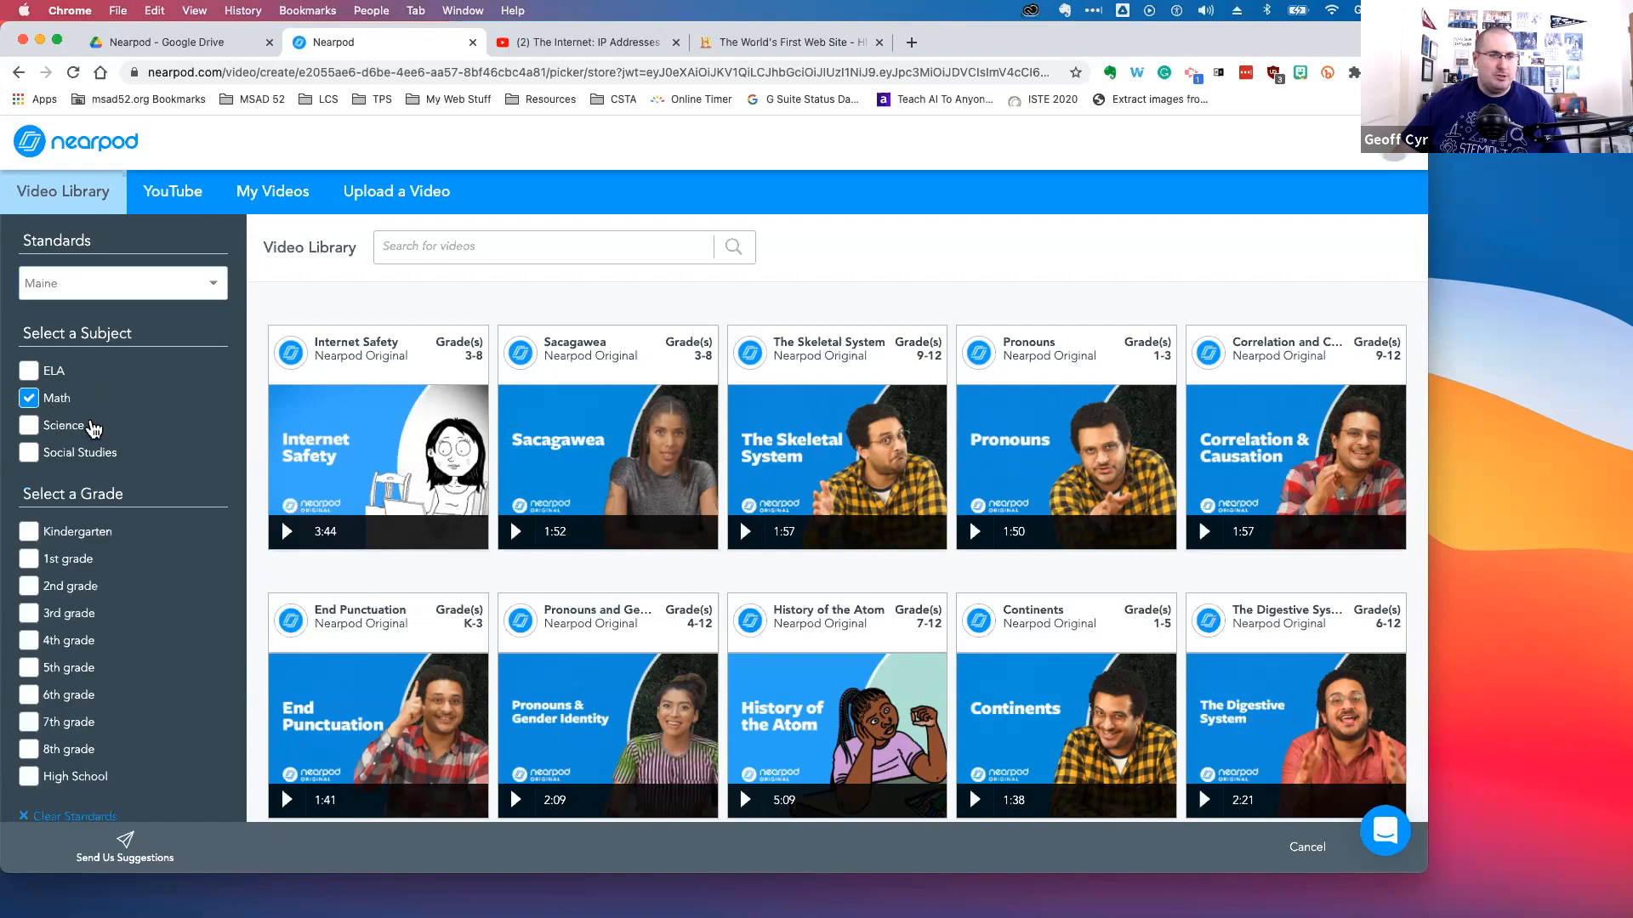
scroll(93, 430, "down", 1)
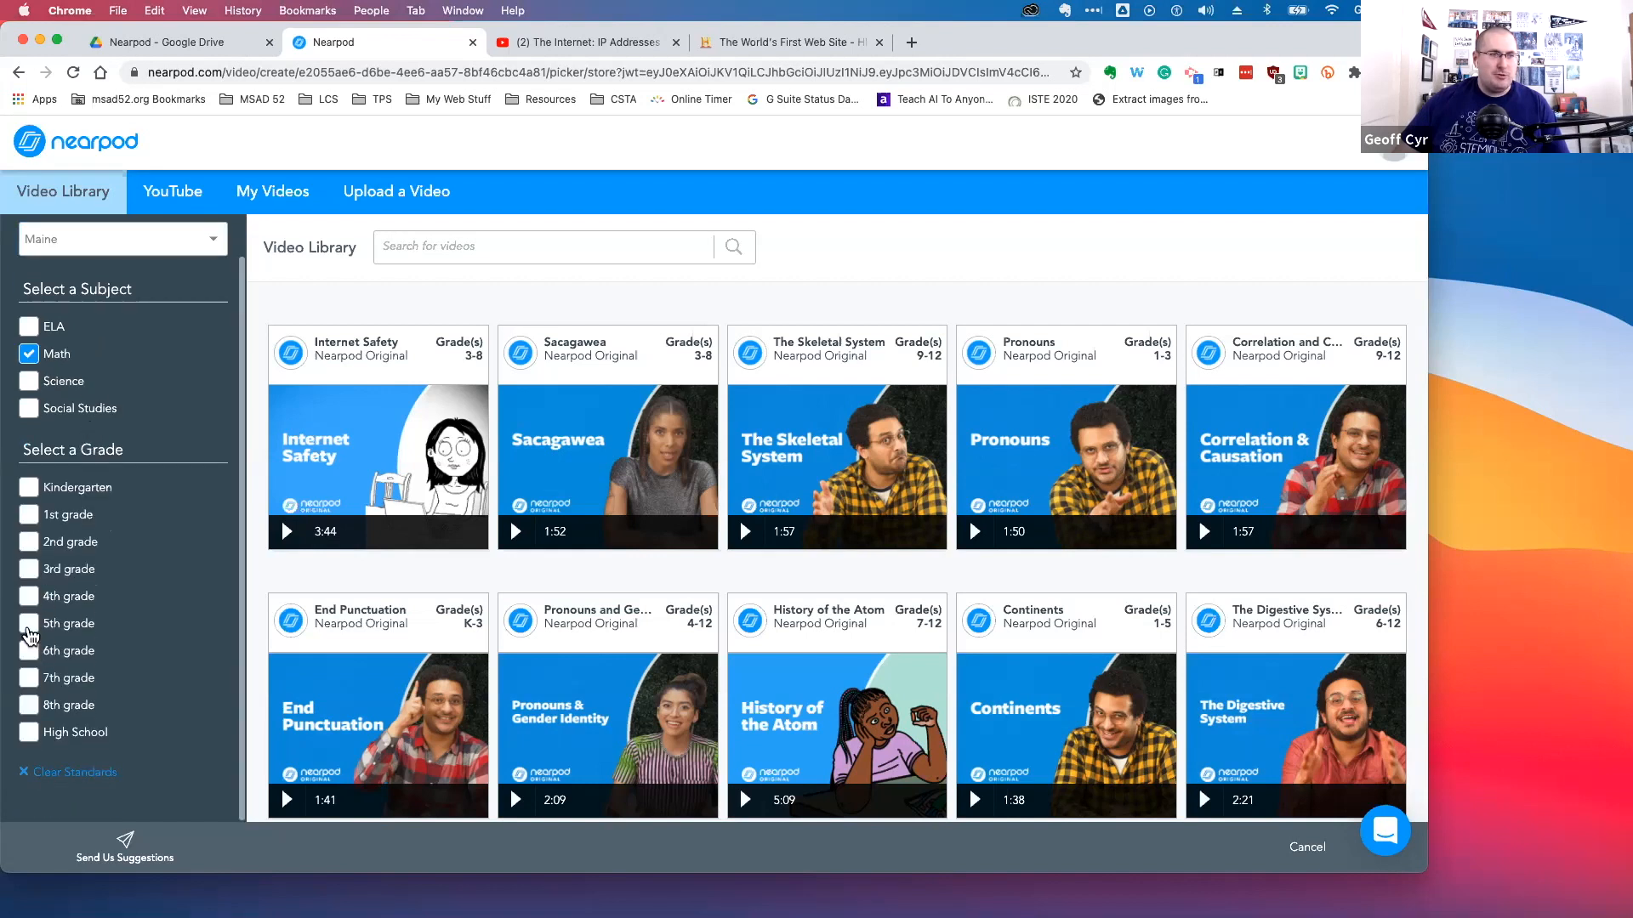
left_click(32, 627)
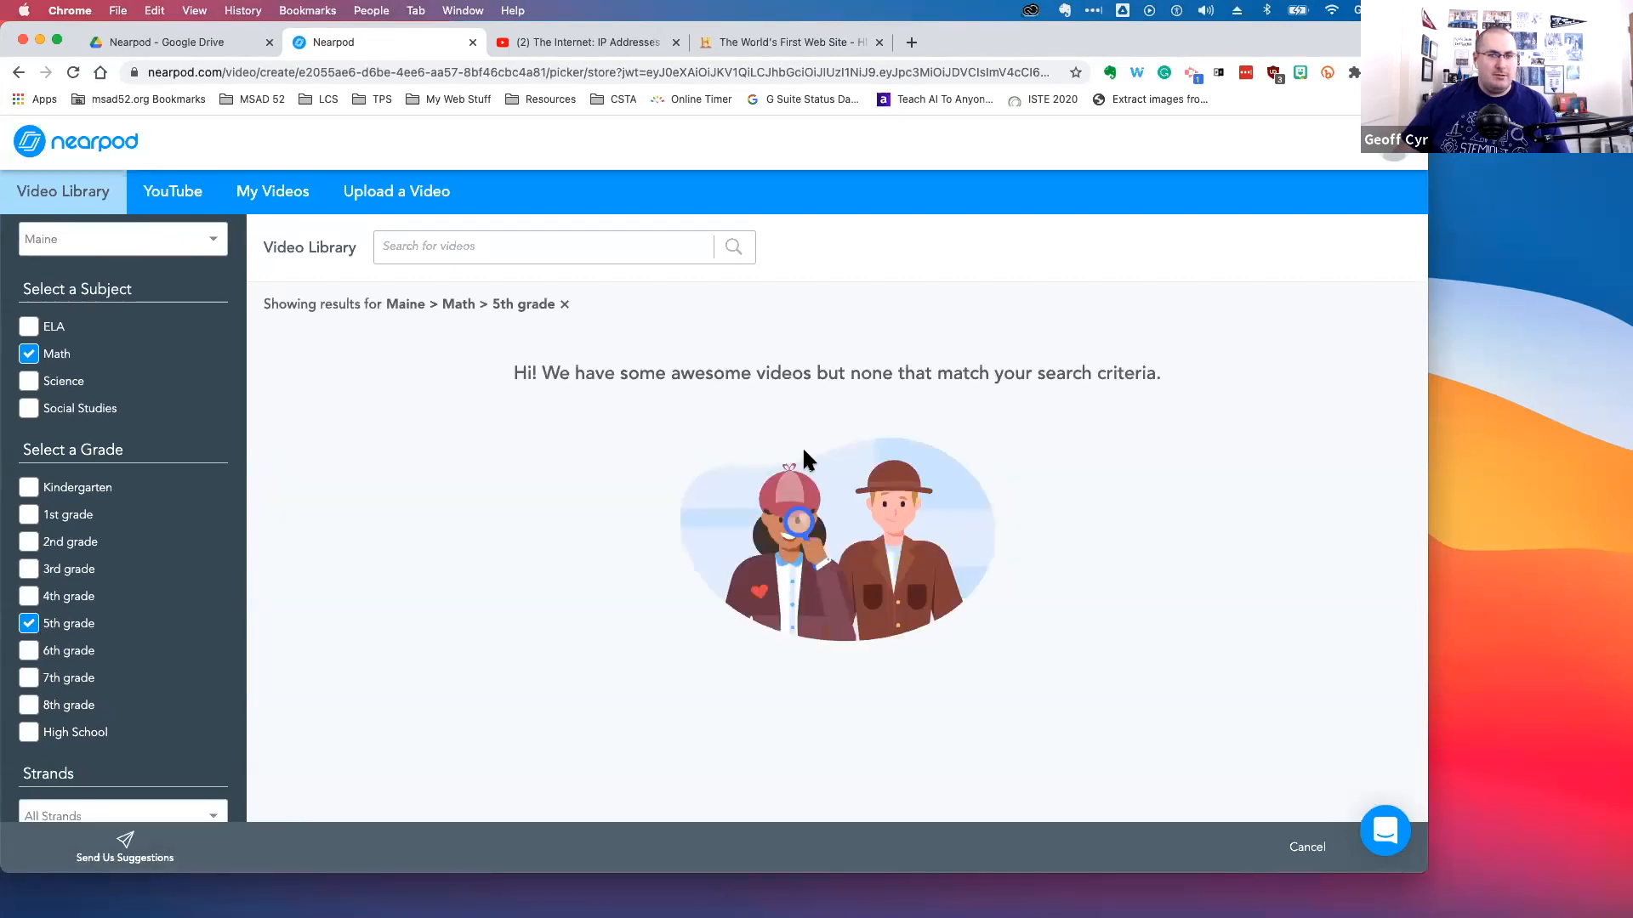
Swap the grade filter from 5th grade to 4th grade
left_click(25, 625)
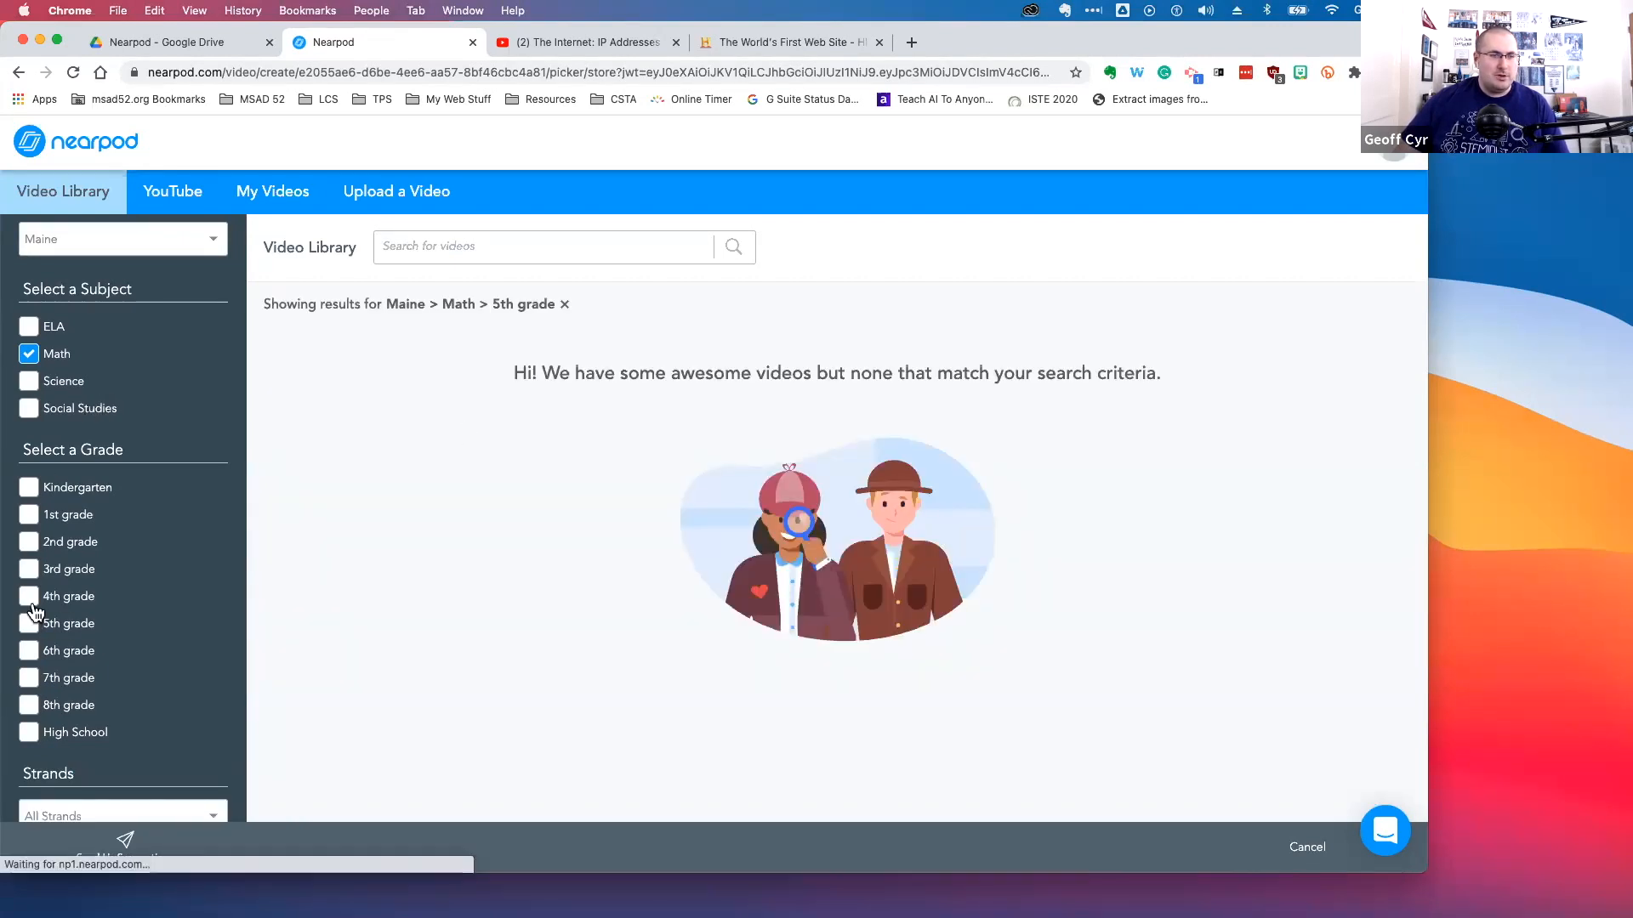
left_click(29, 598)
left_click(30, 598)
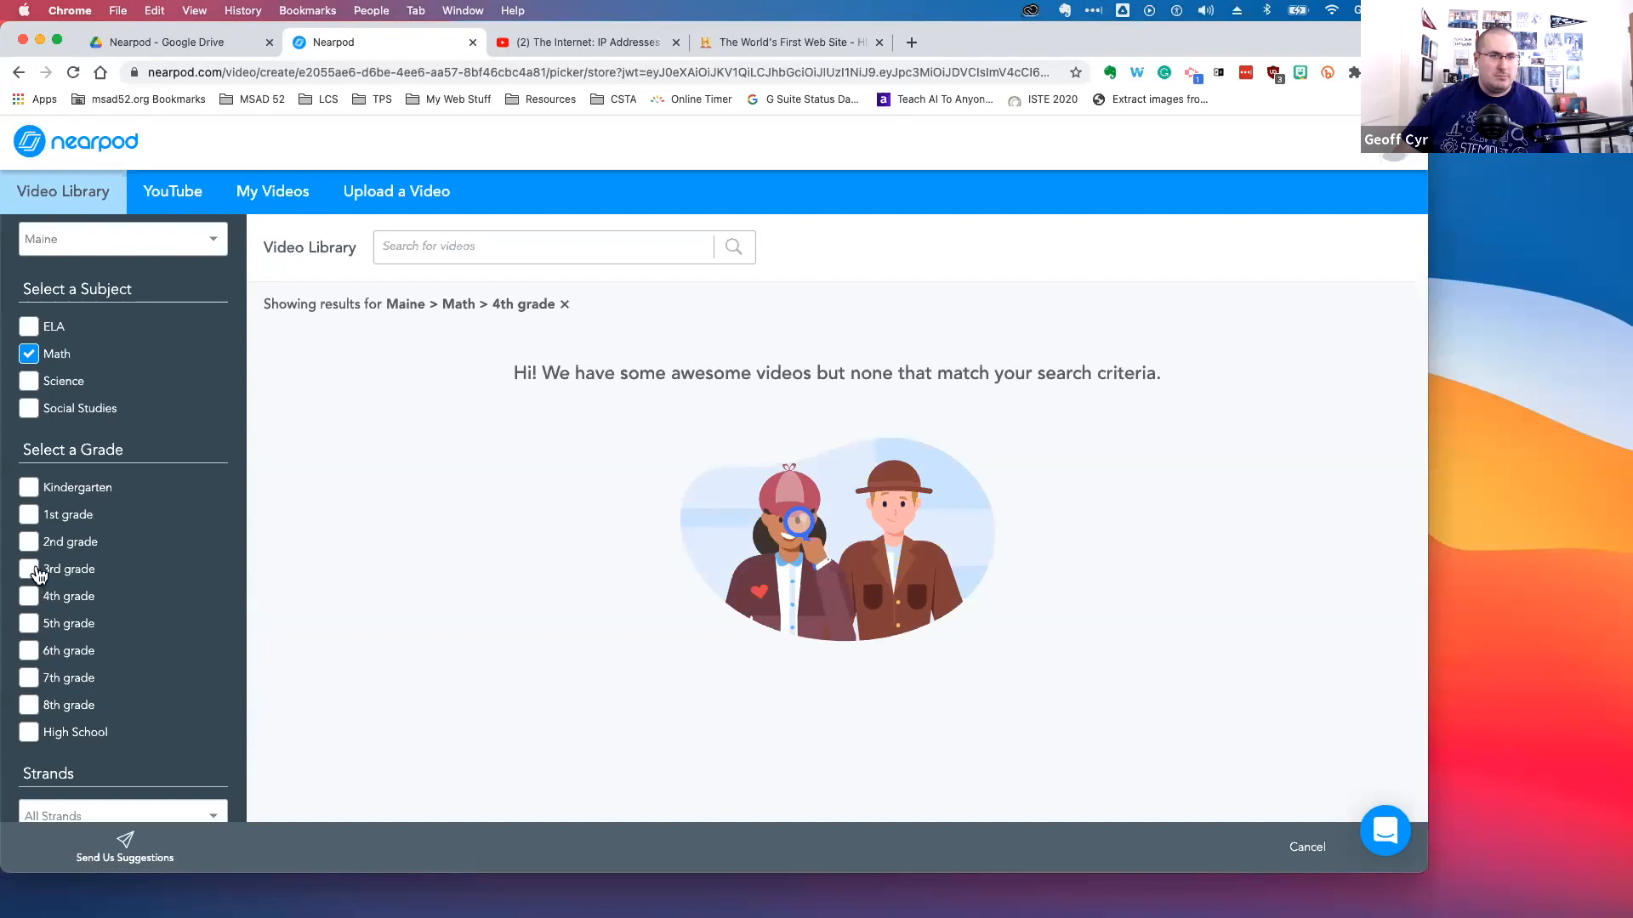
Switch the standards filter to CCSS and filter by Math and 5th grade
left_click(29, 353)
left_click(162, 285)
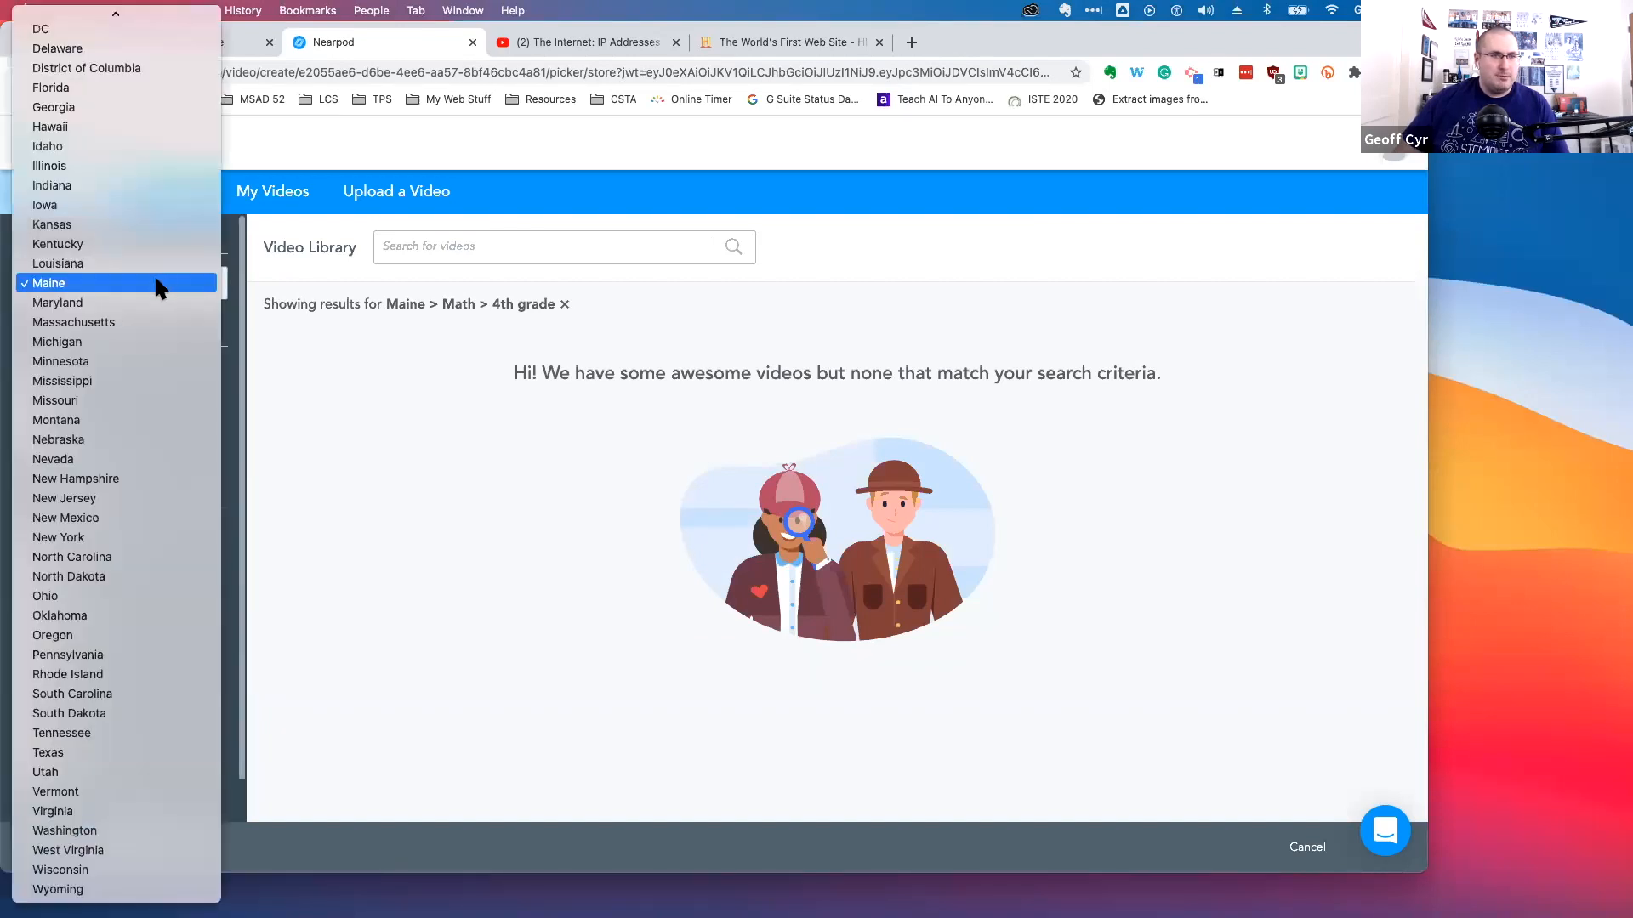
scroll(128, 238, "up", 5)
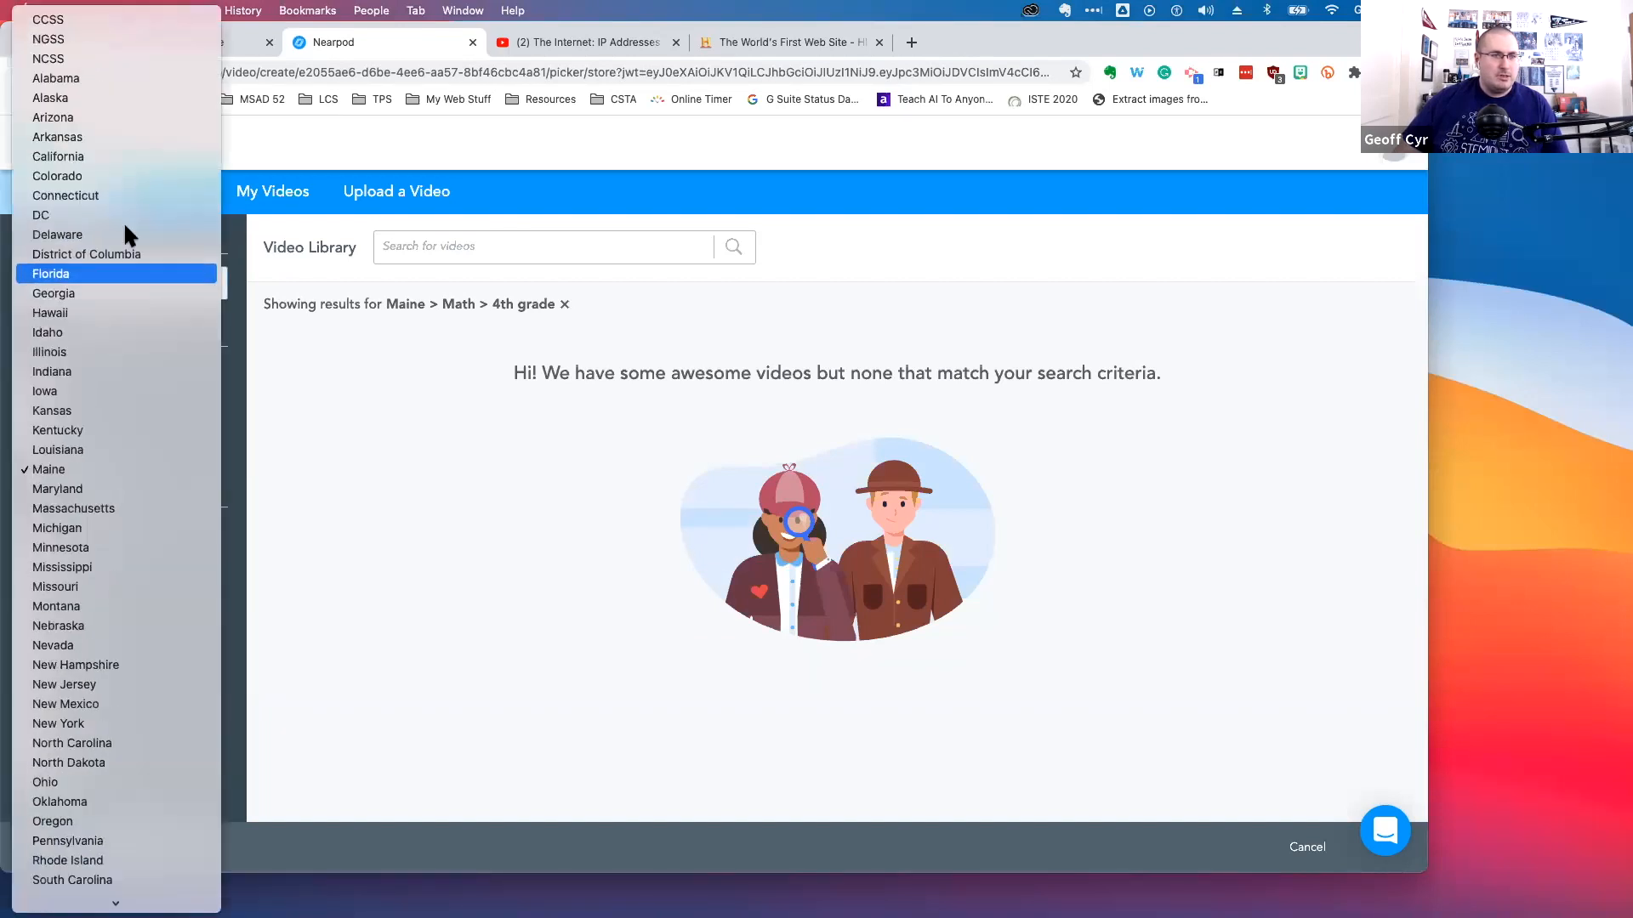
left_click(114, 19)
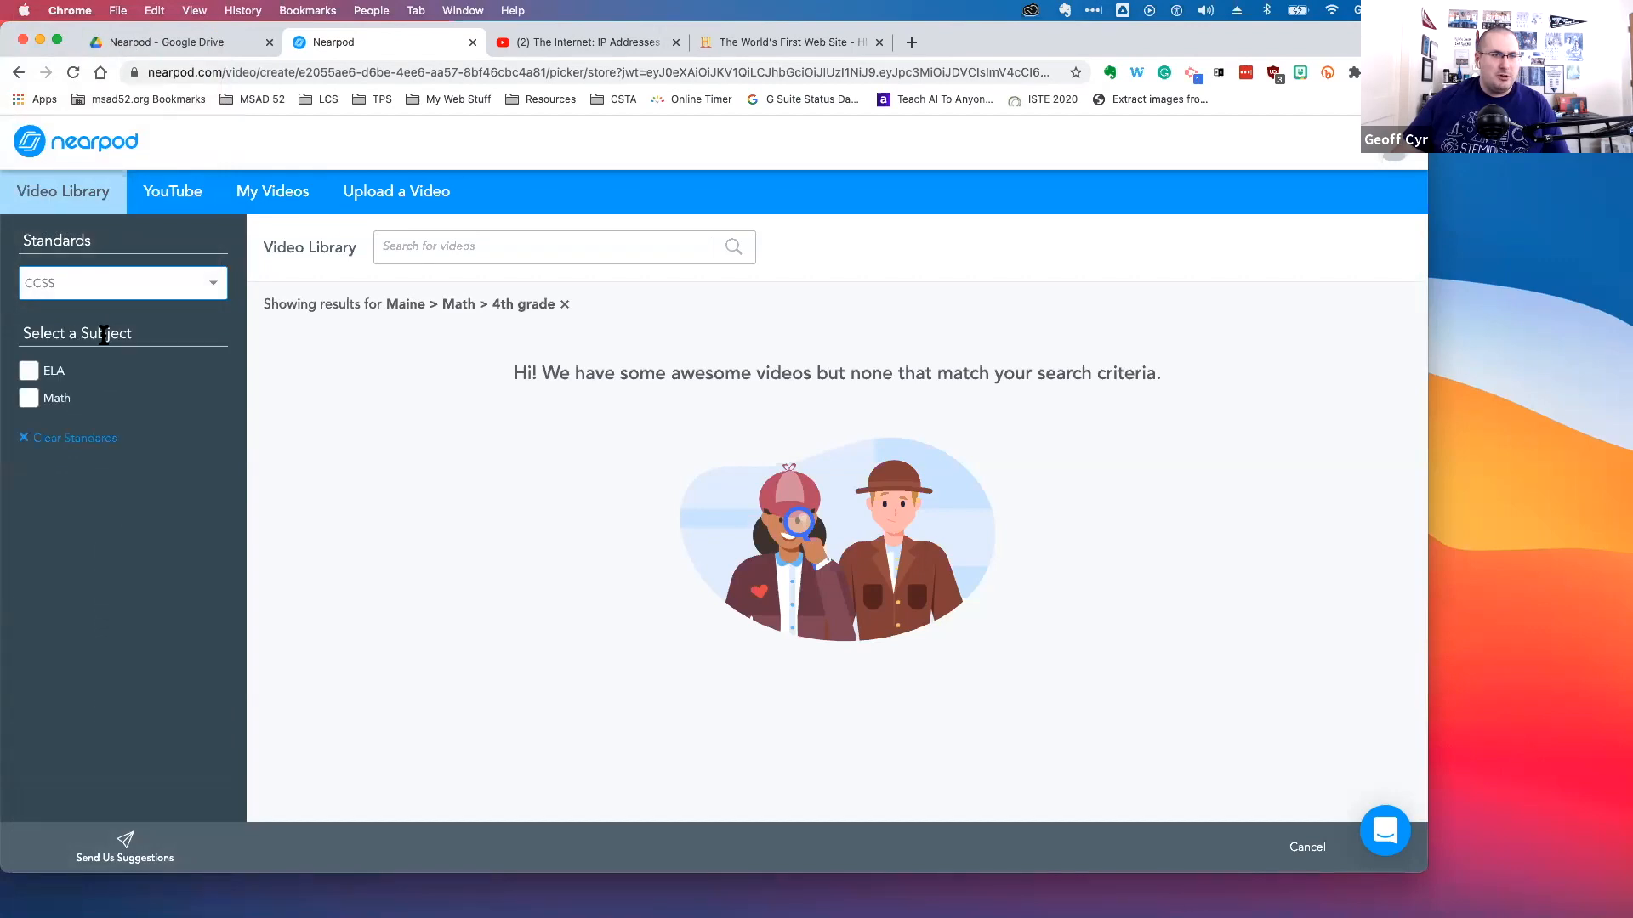
left_click(29, 398)
left_click(40, 616)
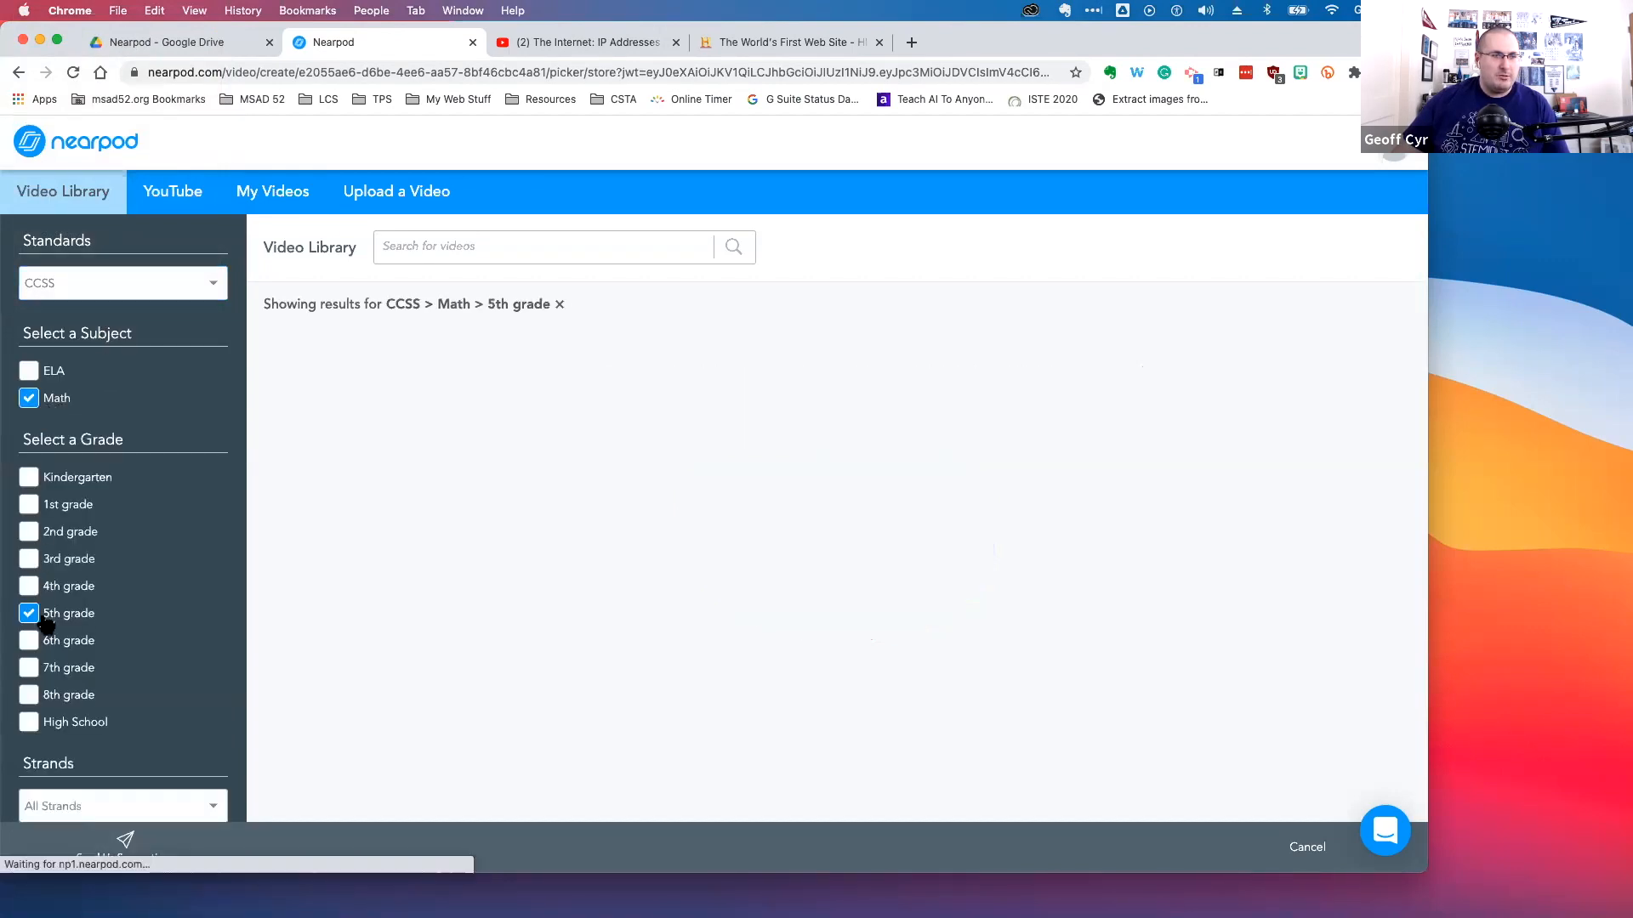
Scroll through the CCSS 5th grade Math video results
scroll(365, 531, "down", 1)
scroll(371, 547, "down", 2)
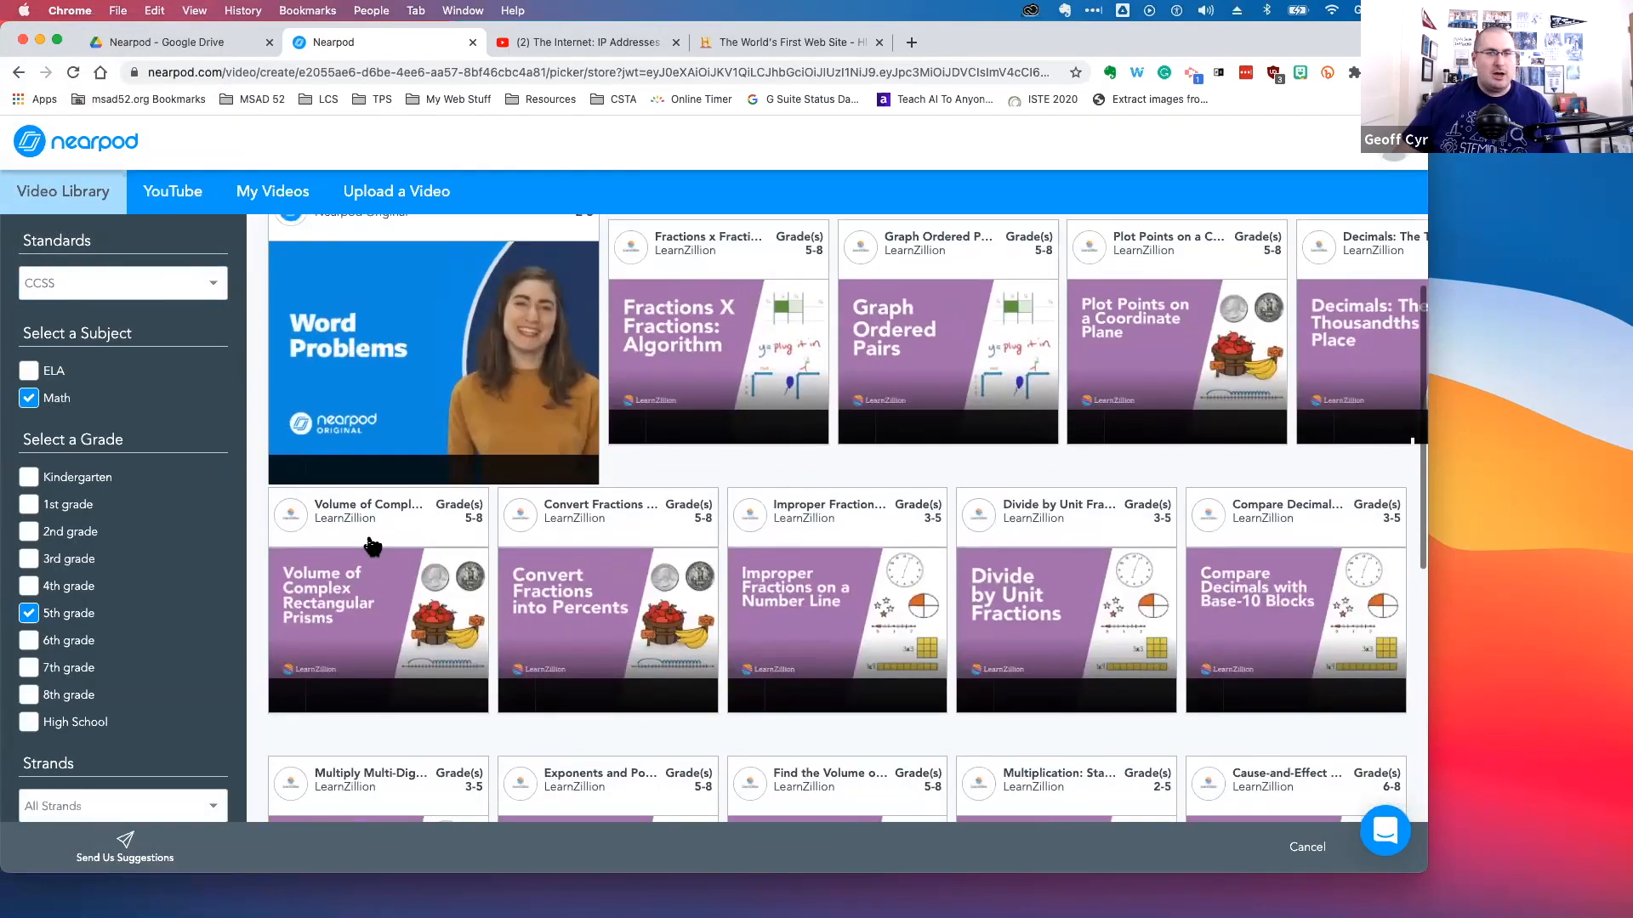
scroll(372, 547, "up", 3)
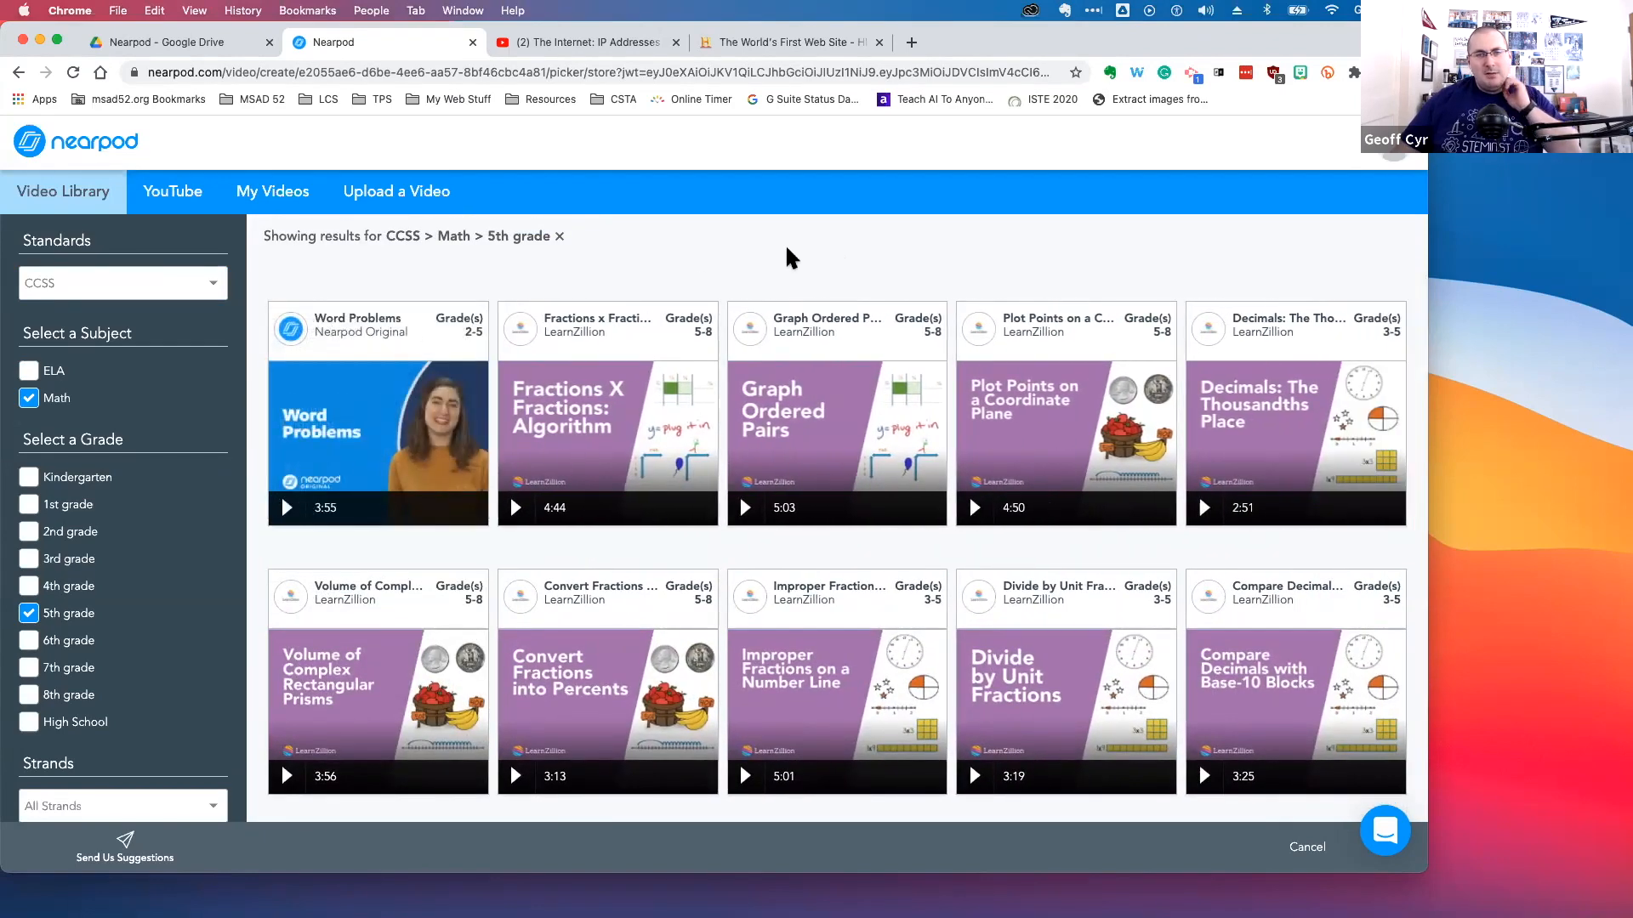
scroll(757, 321, "down", 1)
scroll(753, 308, "down", 1)
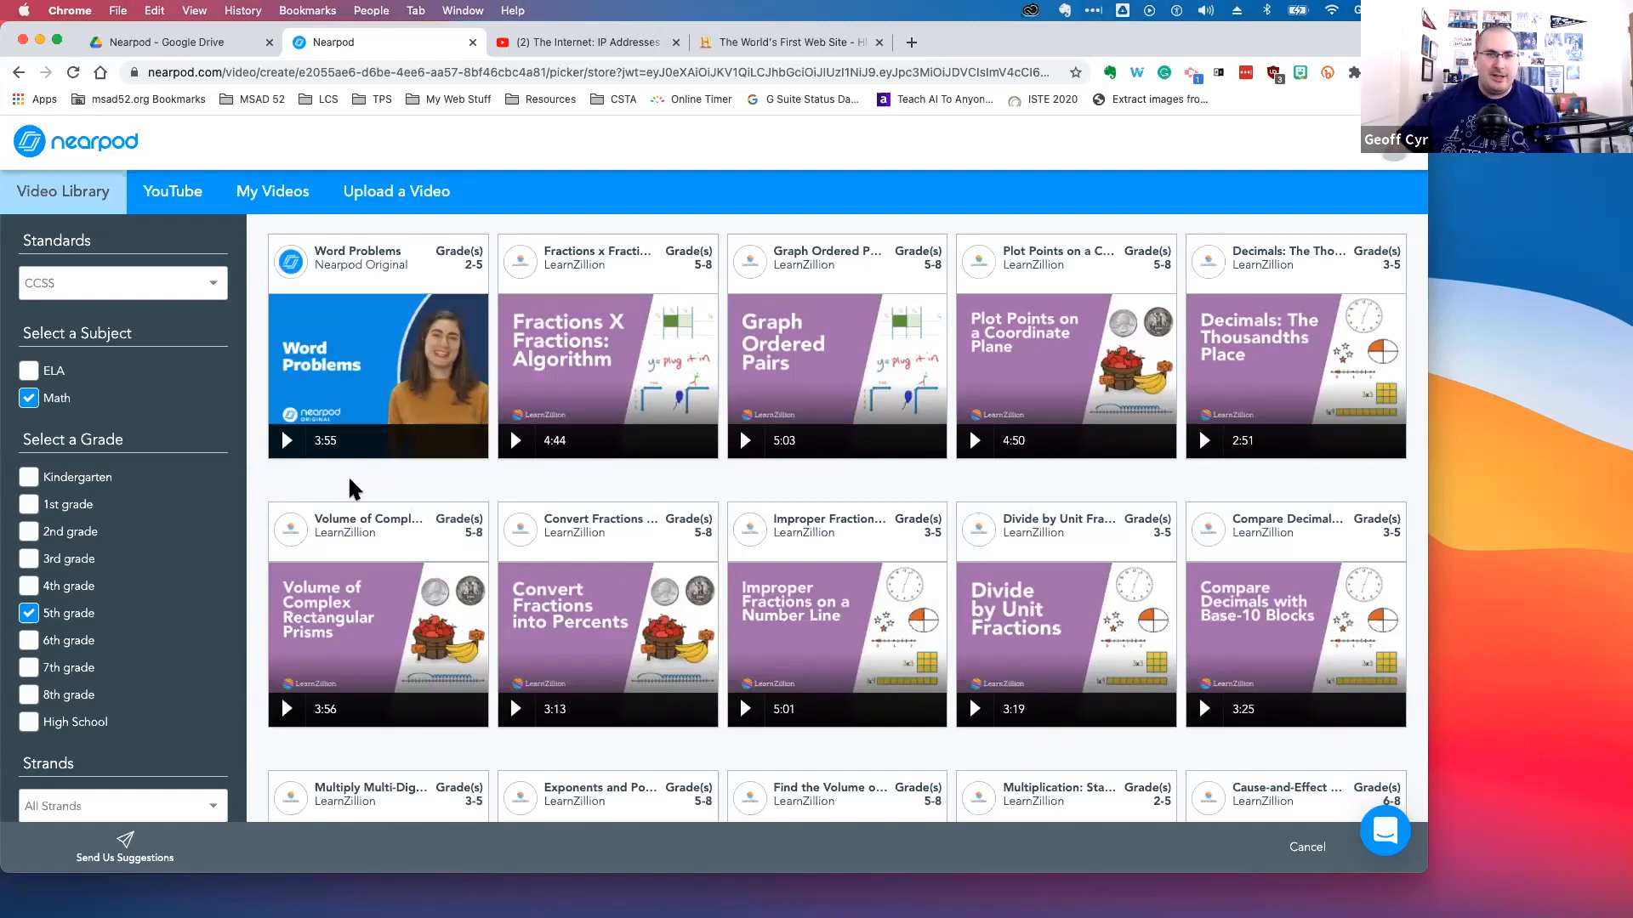
mouse_move(407, 507)
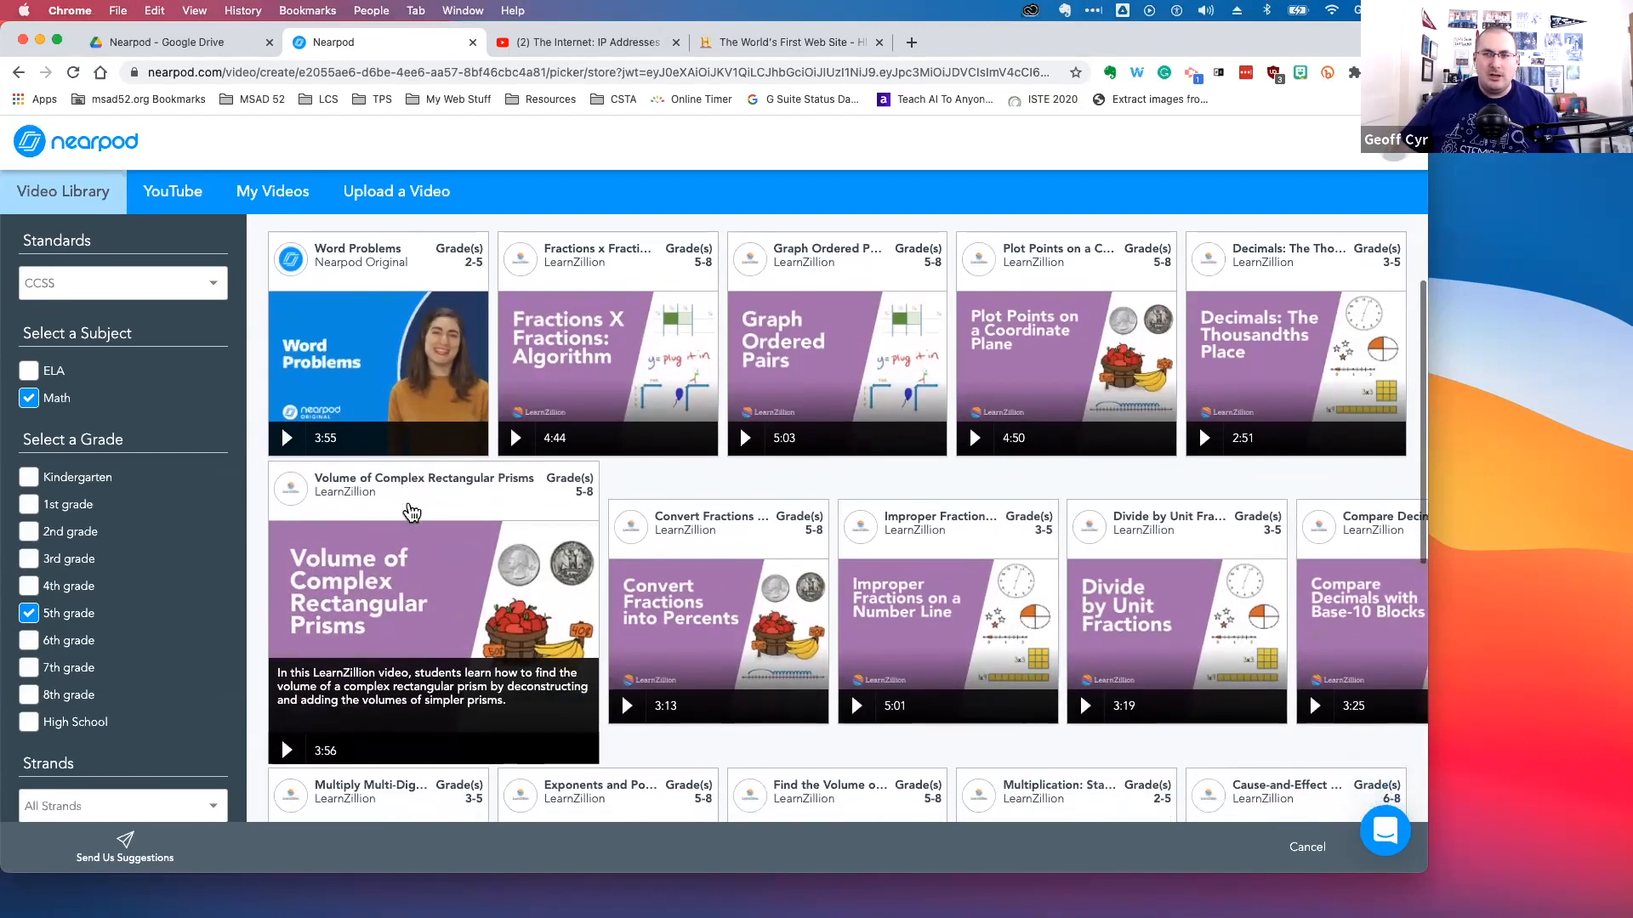
scroll(630, 544, "down", 2)
scroll(626, 536, "up", 2)
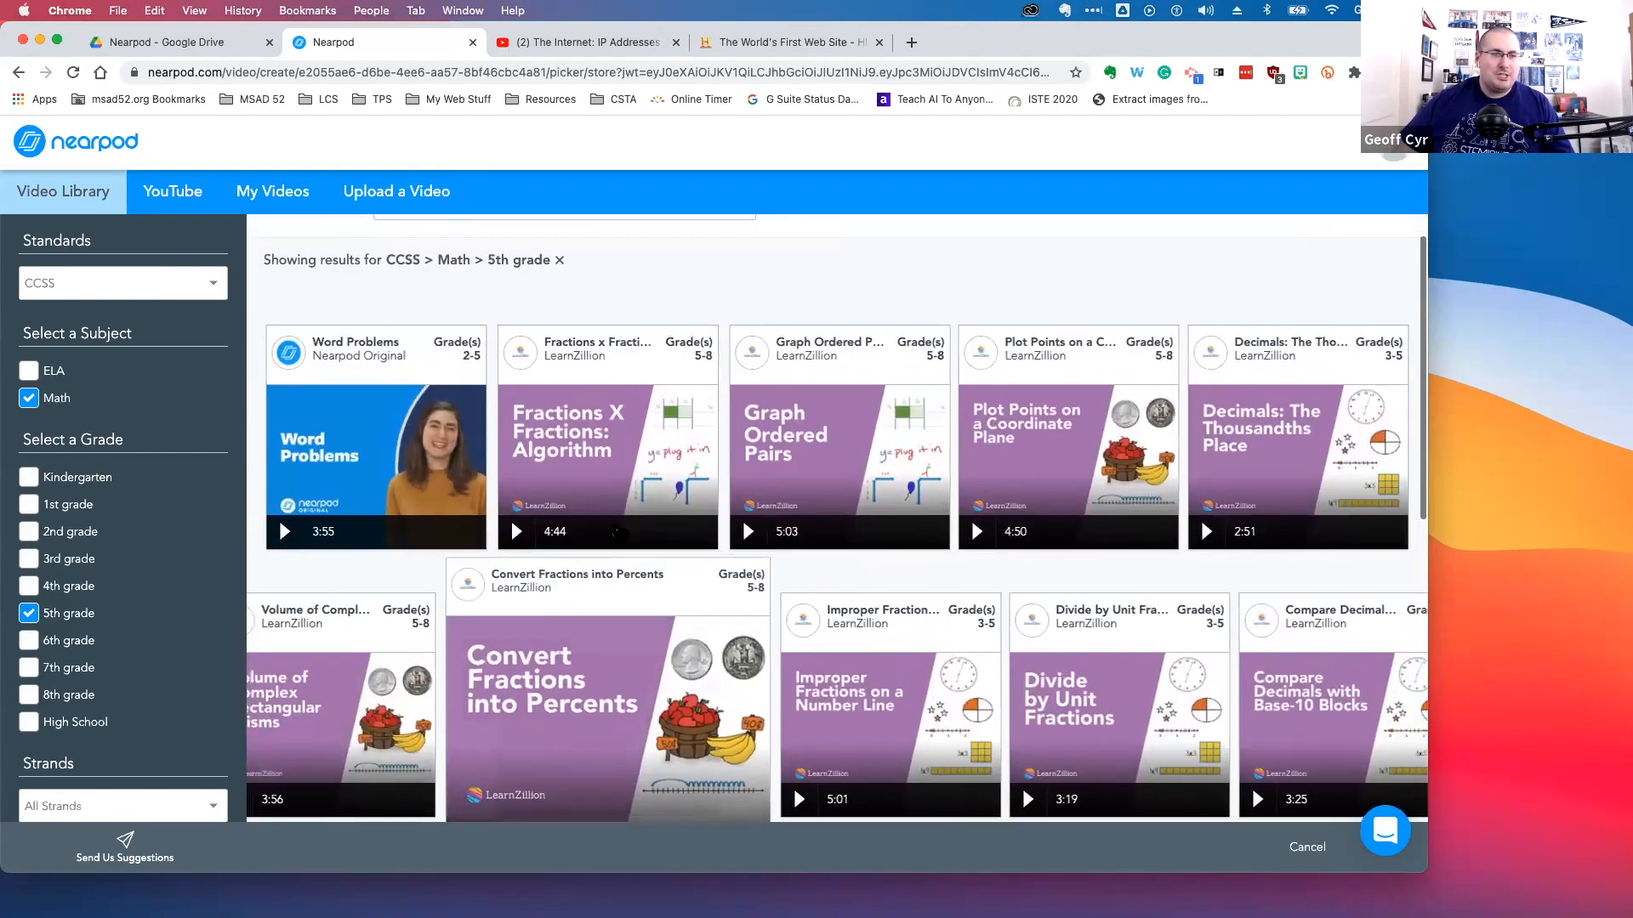
scroll(487, 293, "up", 1)
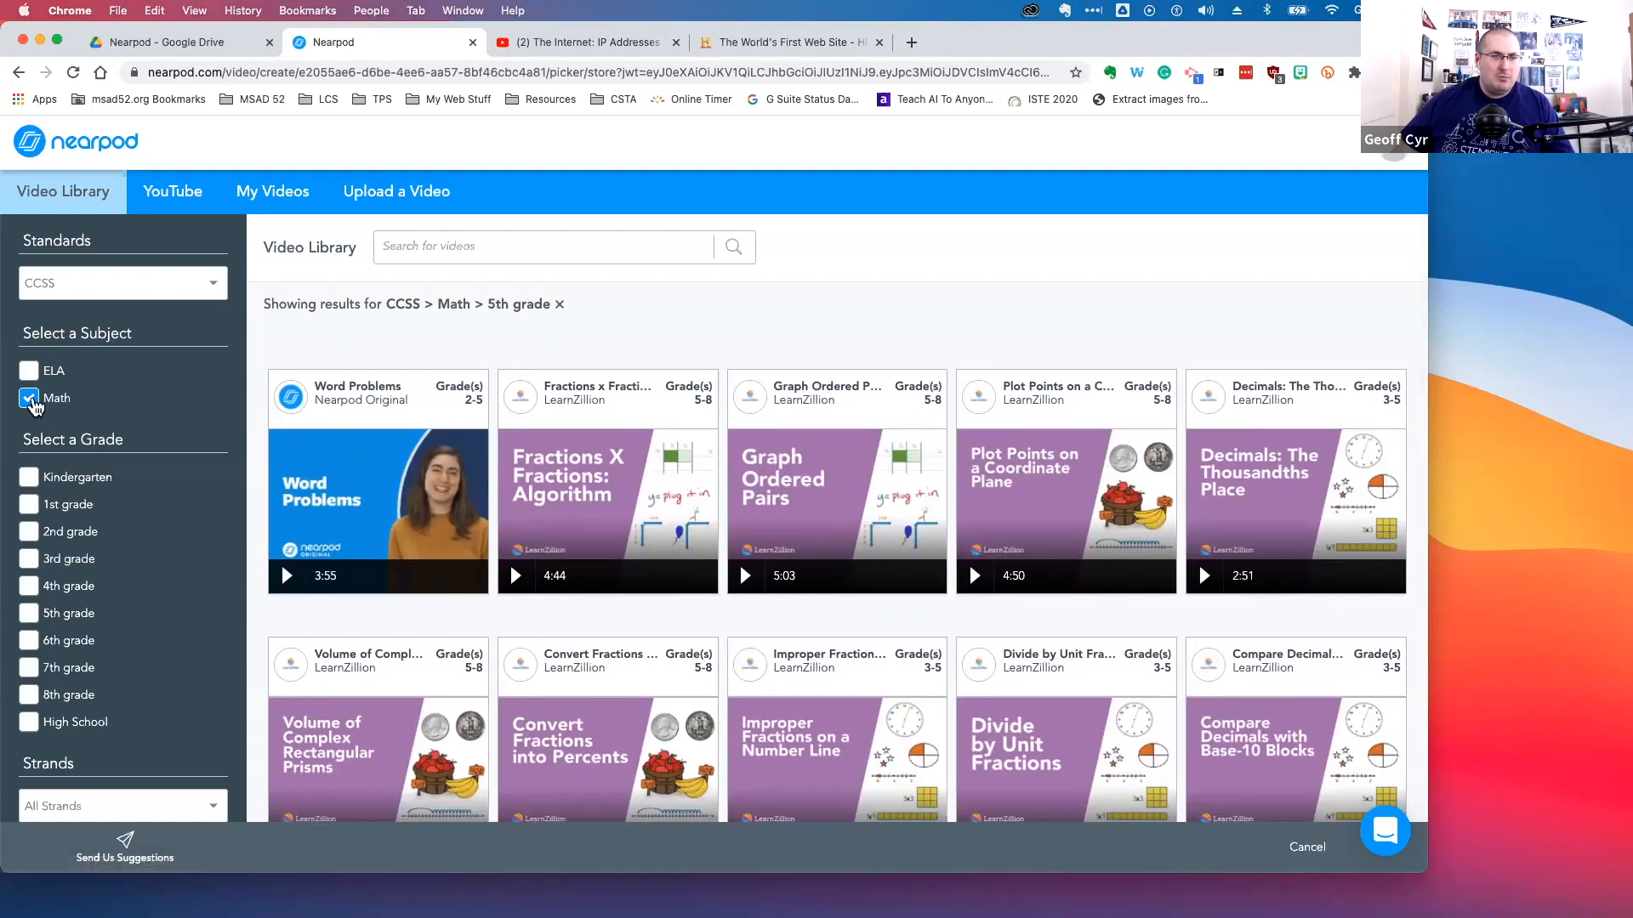
Clear the standards filters from the video library
left_click(111, 294)
left_click(109, 286)
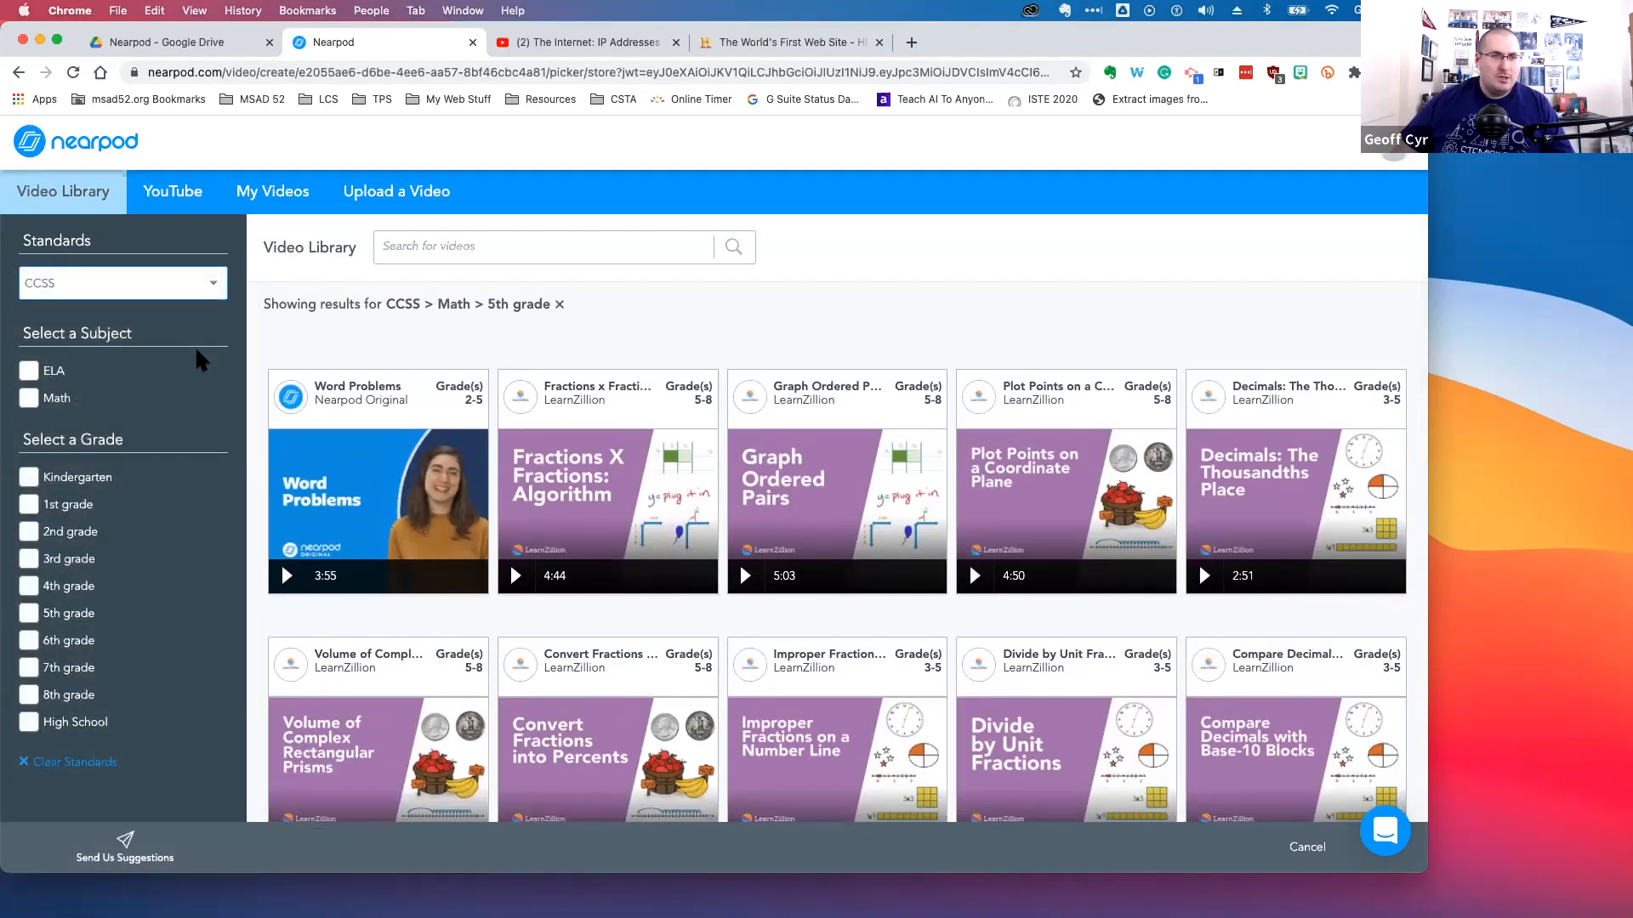
left_click(88, 762)
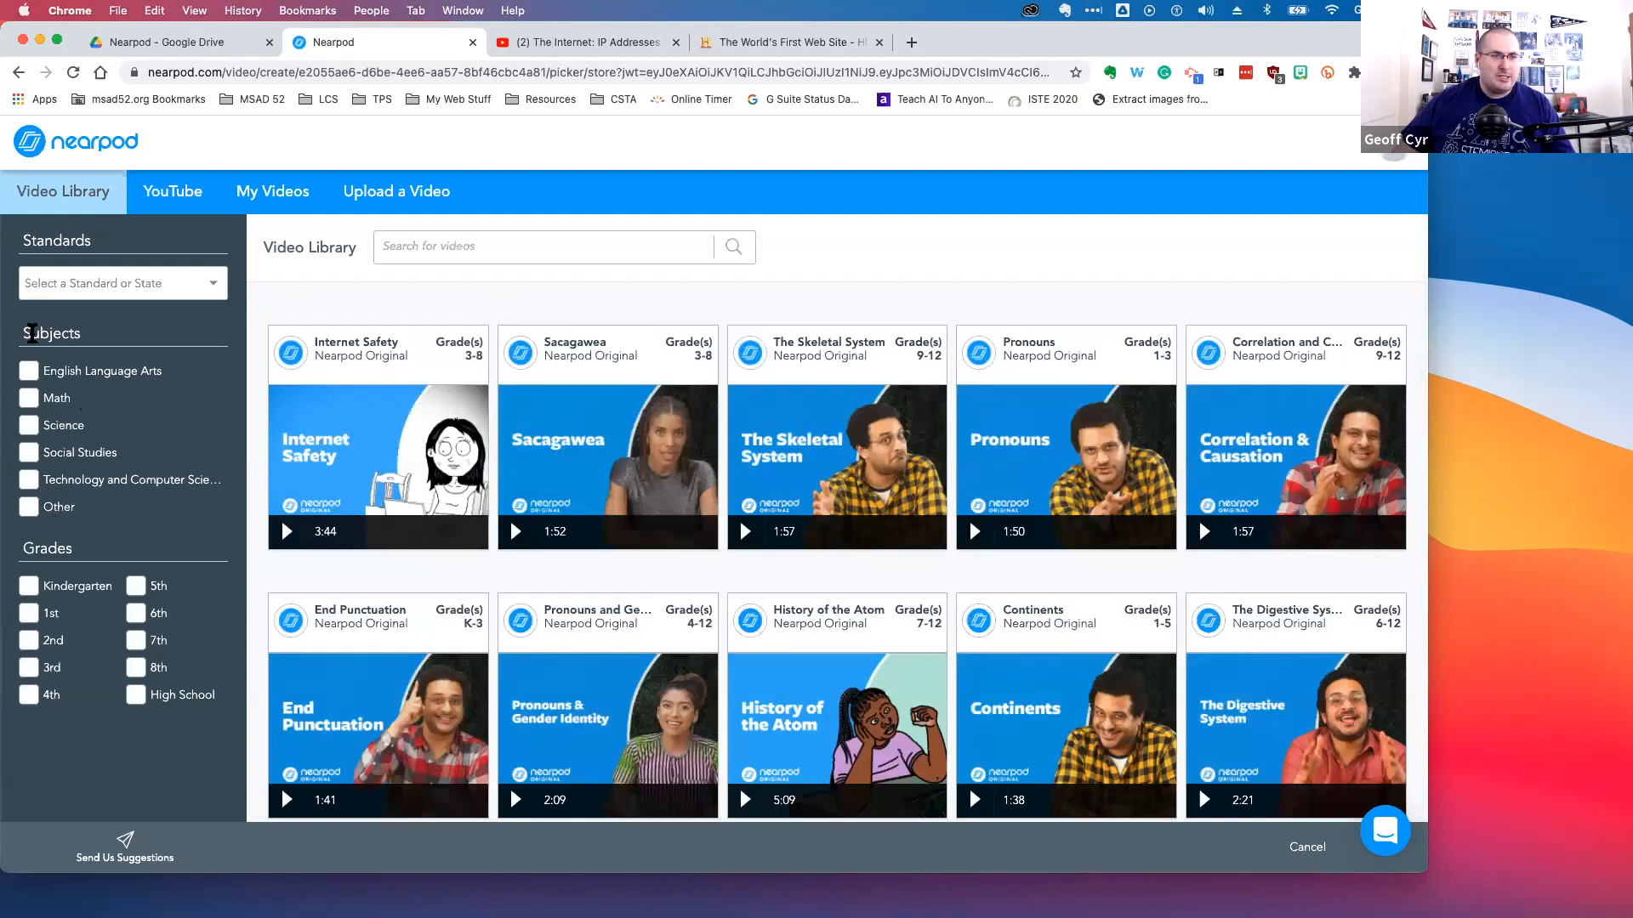
Try filtering videos by the Math subject and 5th grade without standards, then clear both filters
left_click_drag(23, 334, 88, 339)
left_click(92, 336)
left_click(30, 398)
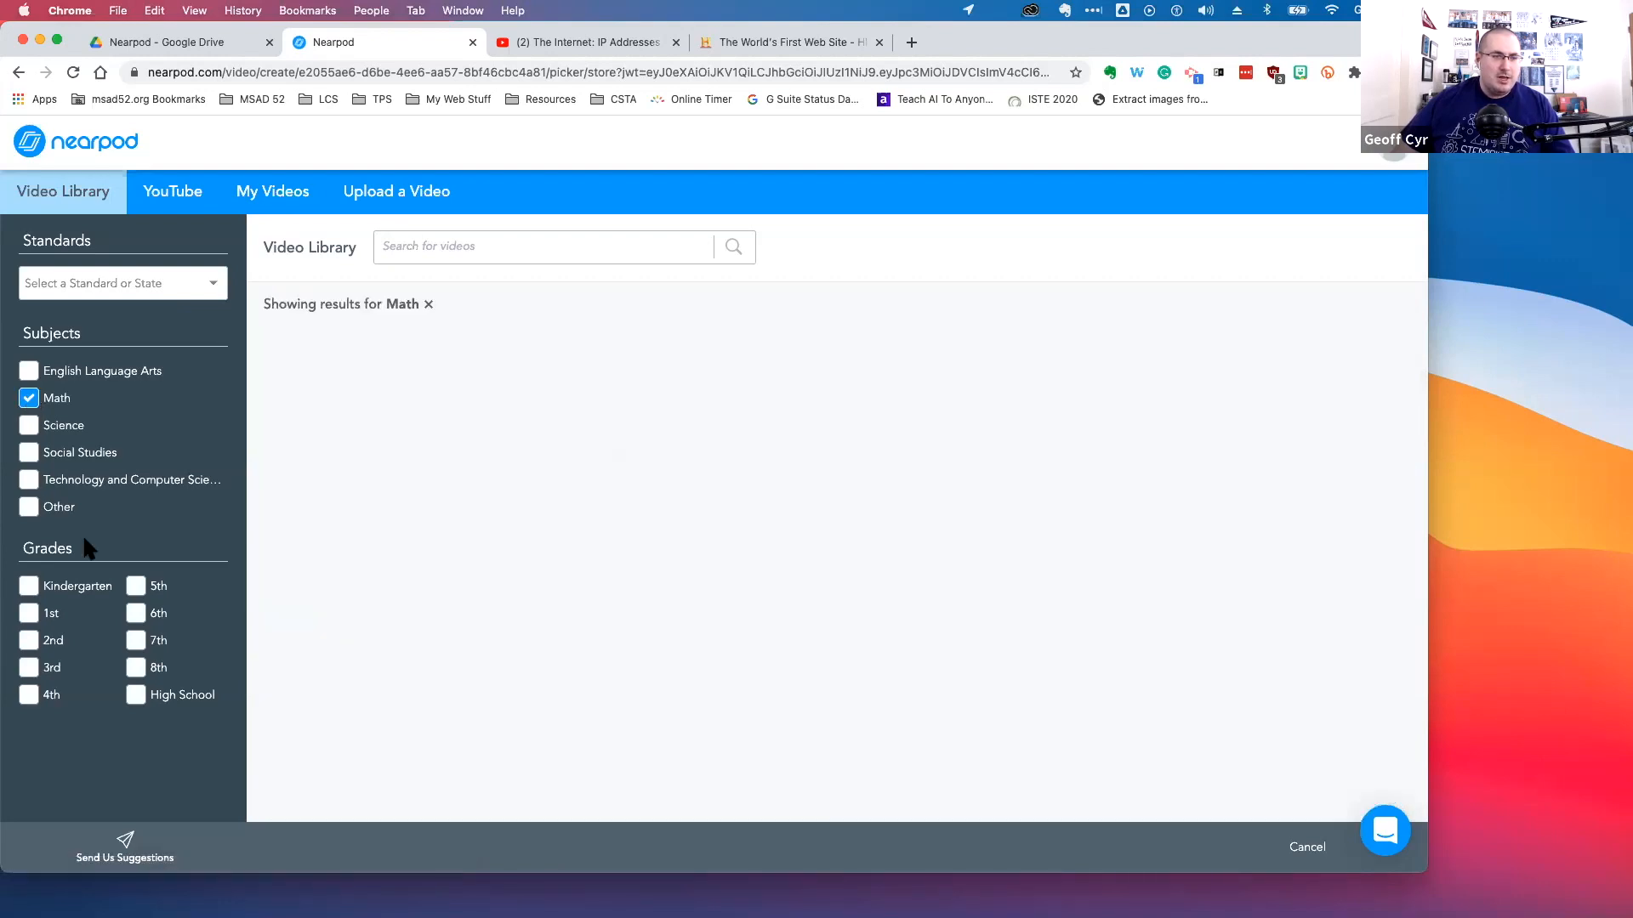
left_click(136, 587)
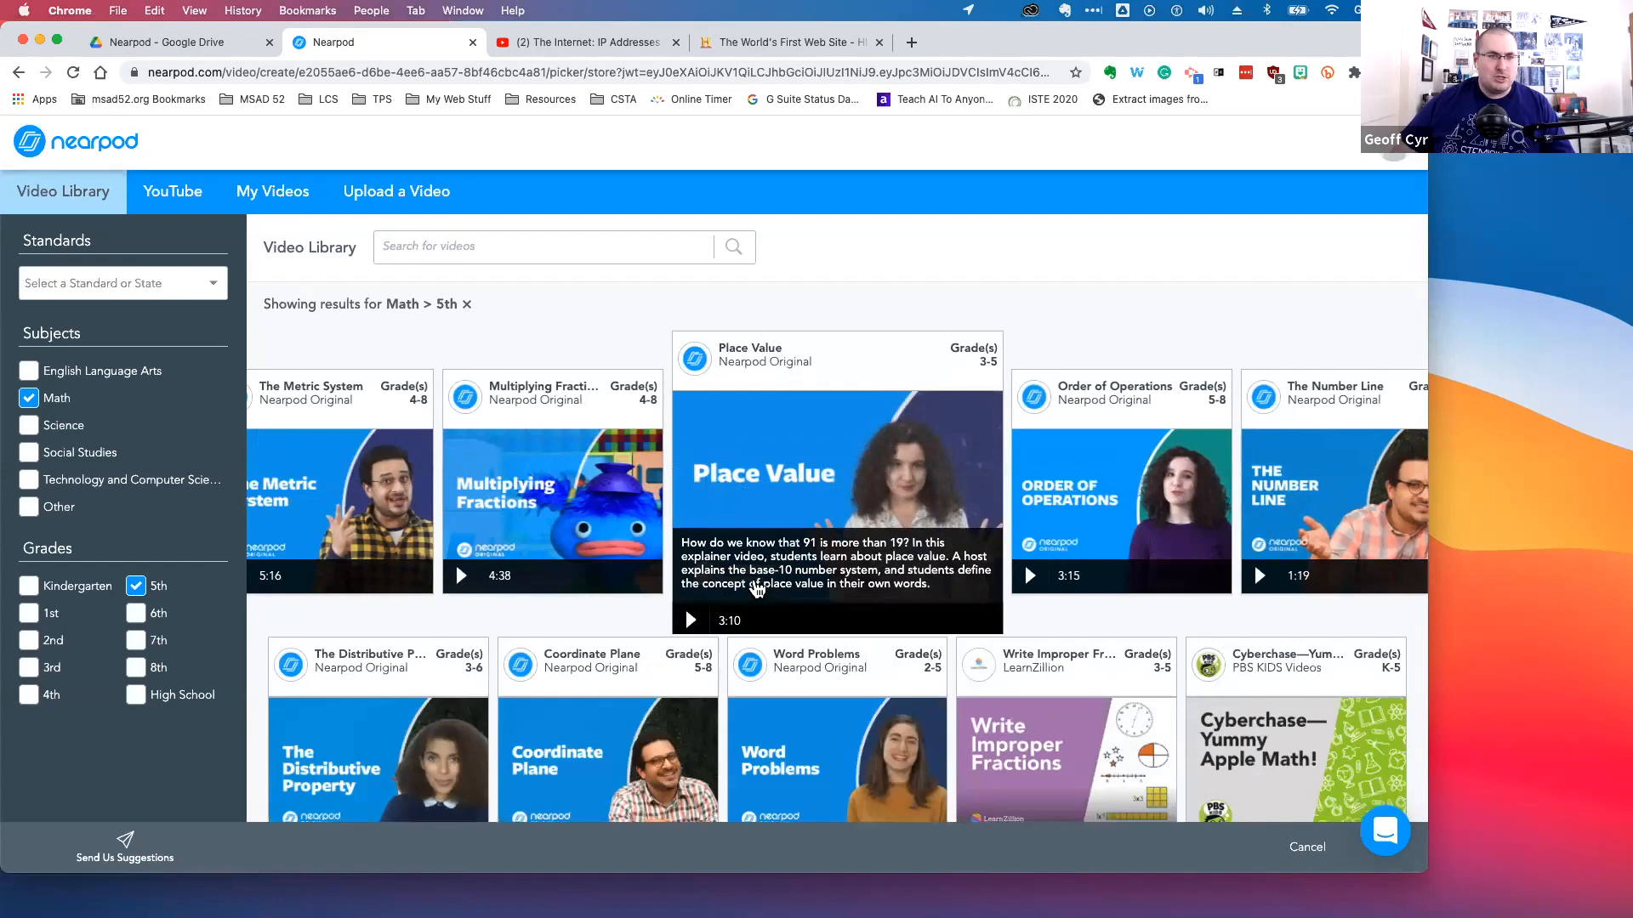
left_click(137, 586)
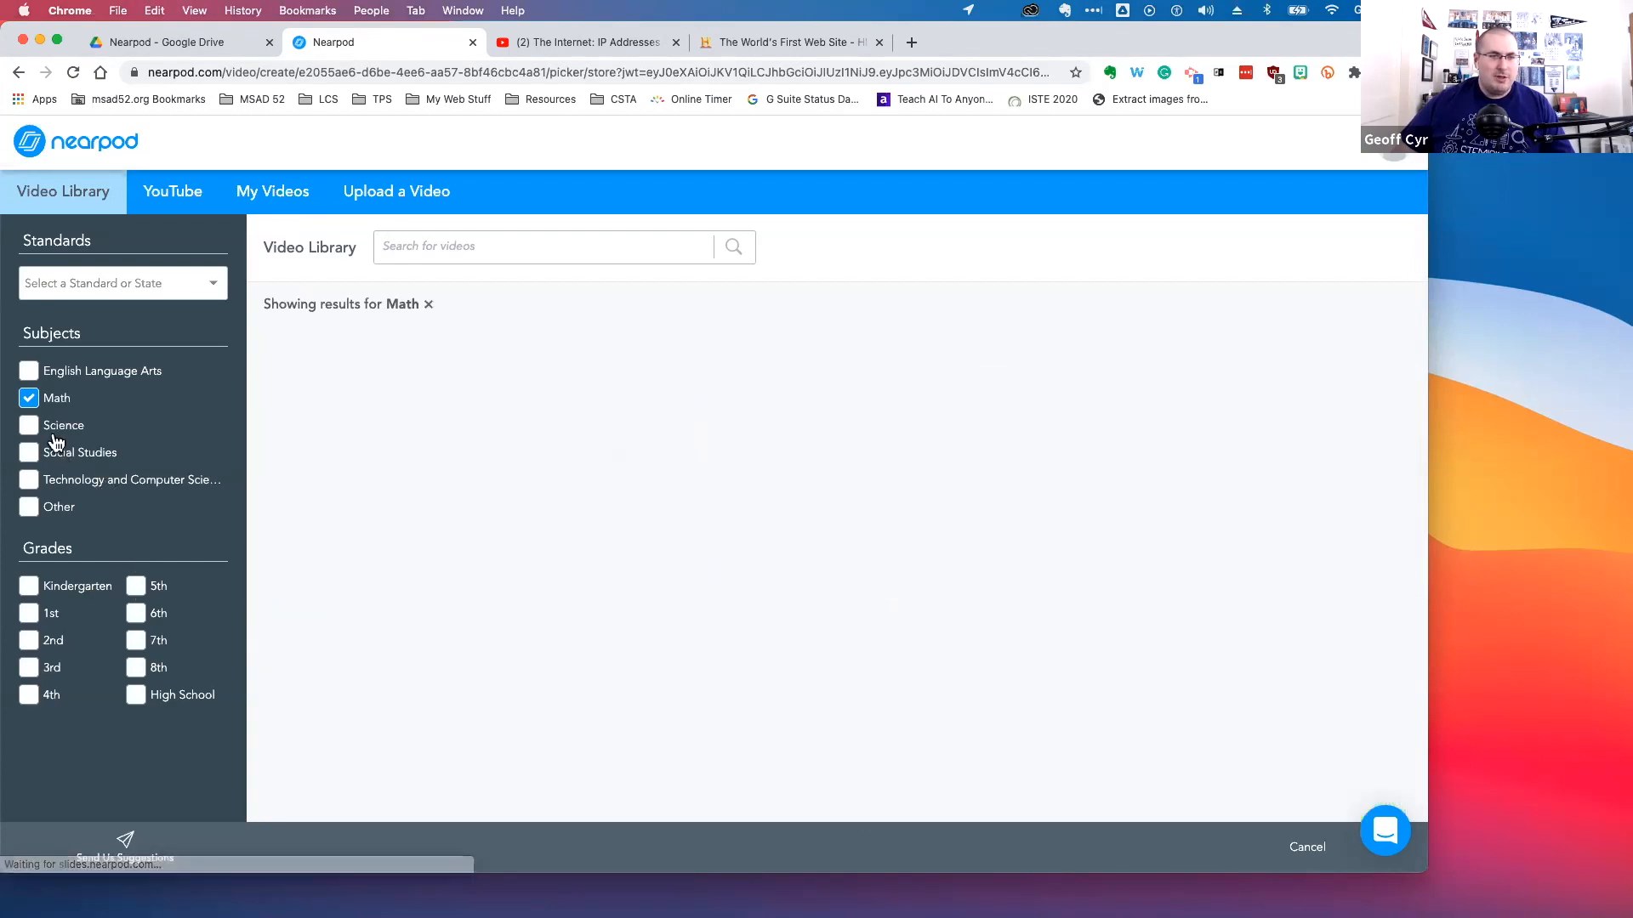
left_click(29, 398)
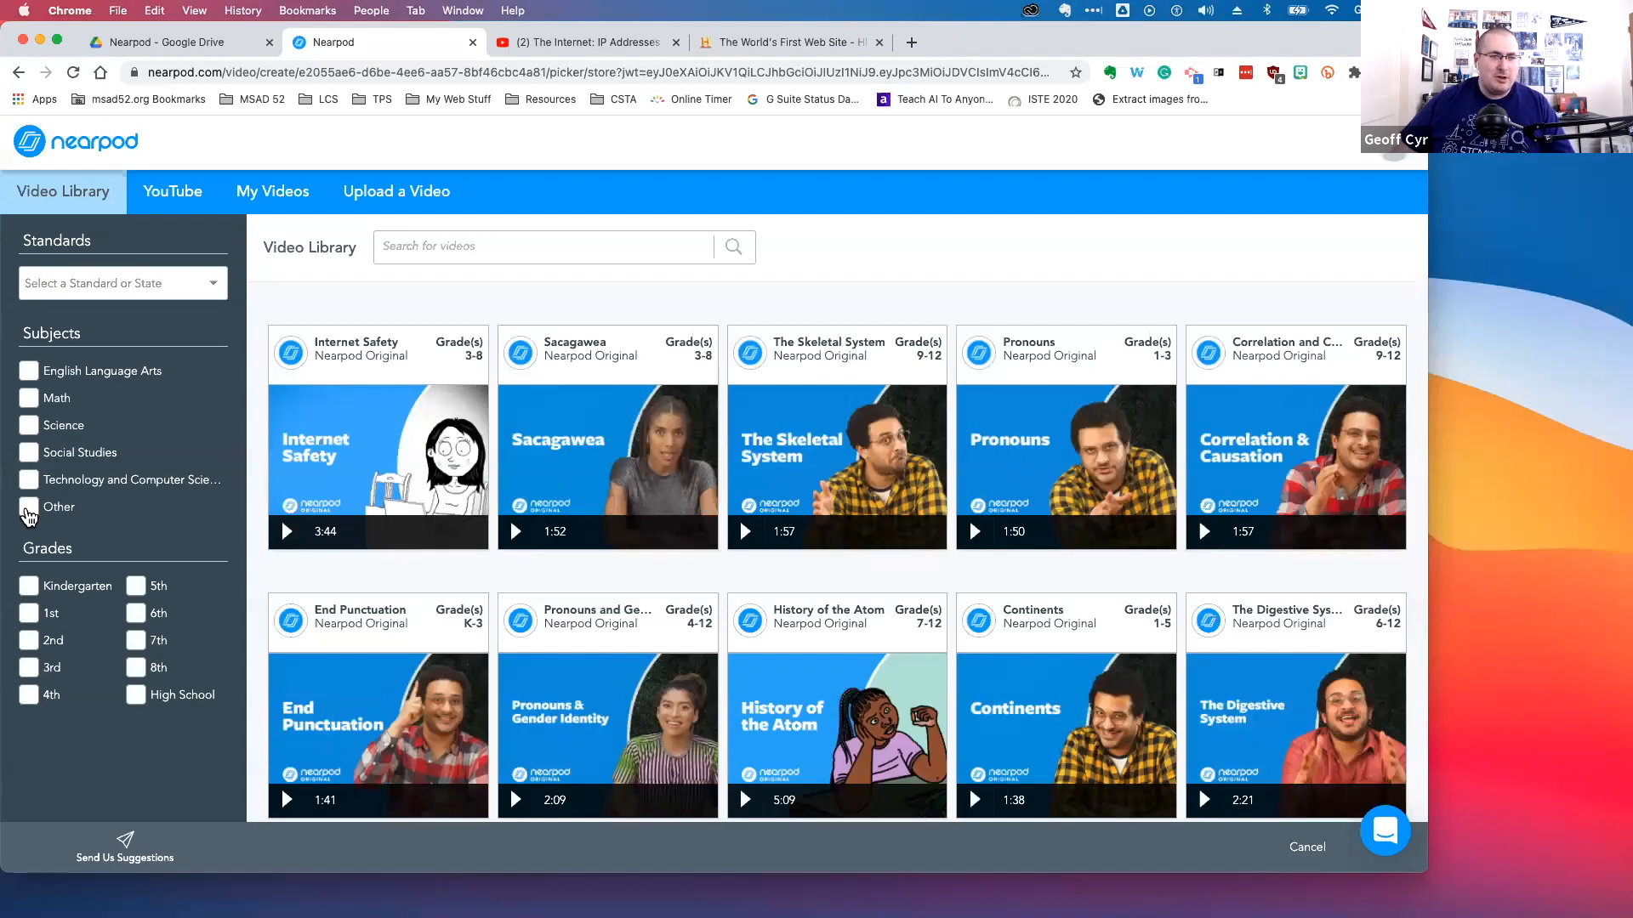
Filter videos by the Other subject, scroll through the results, and clear the filter
left_click(29, 513)
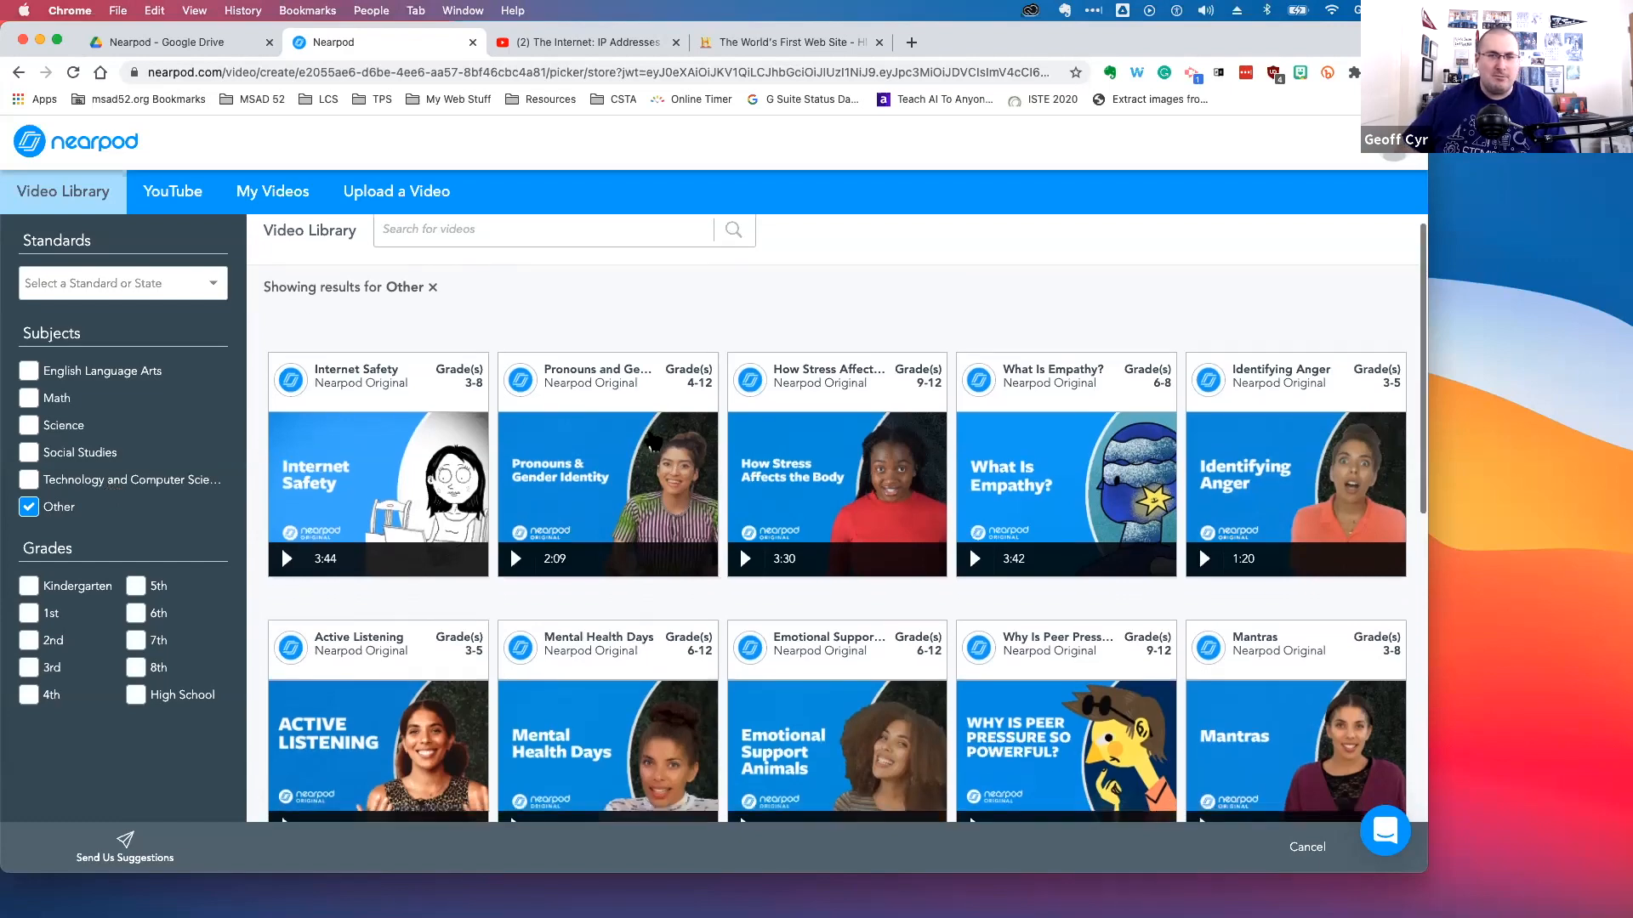
scroll(510, 547, "down", 3)
scroll(596, 425, "down", 4)
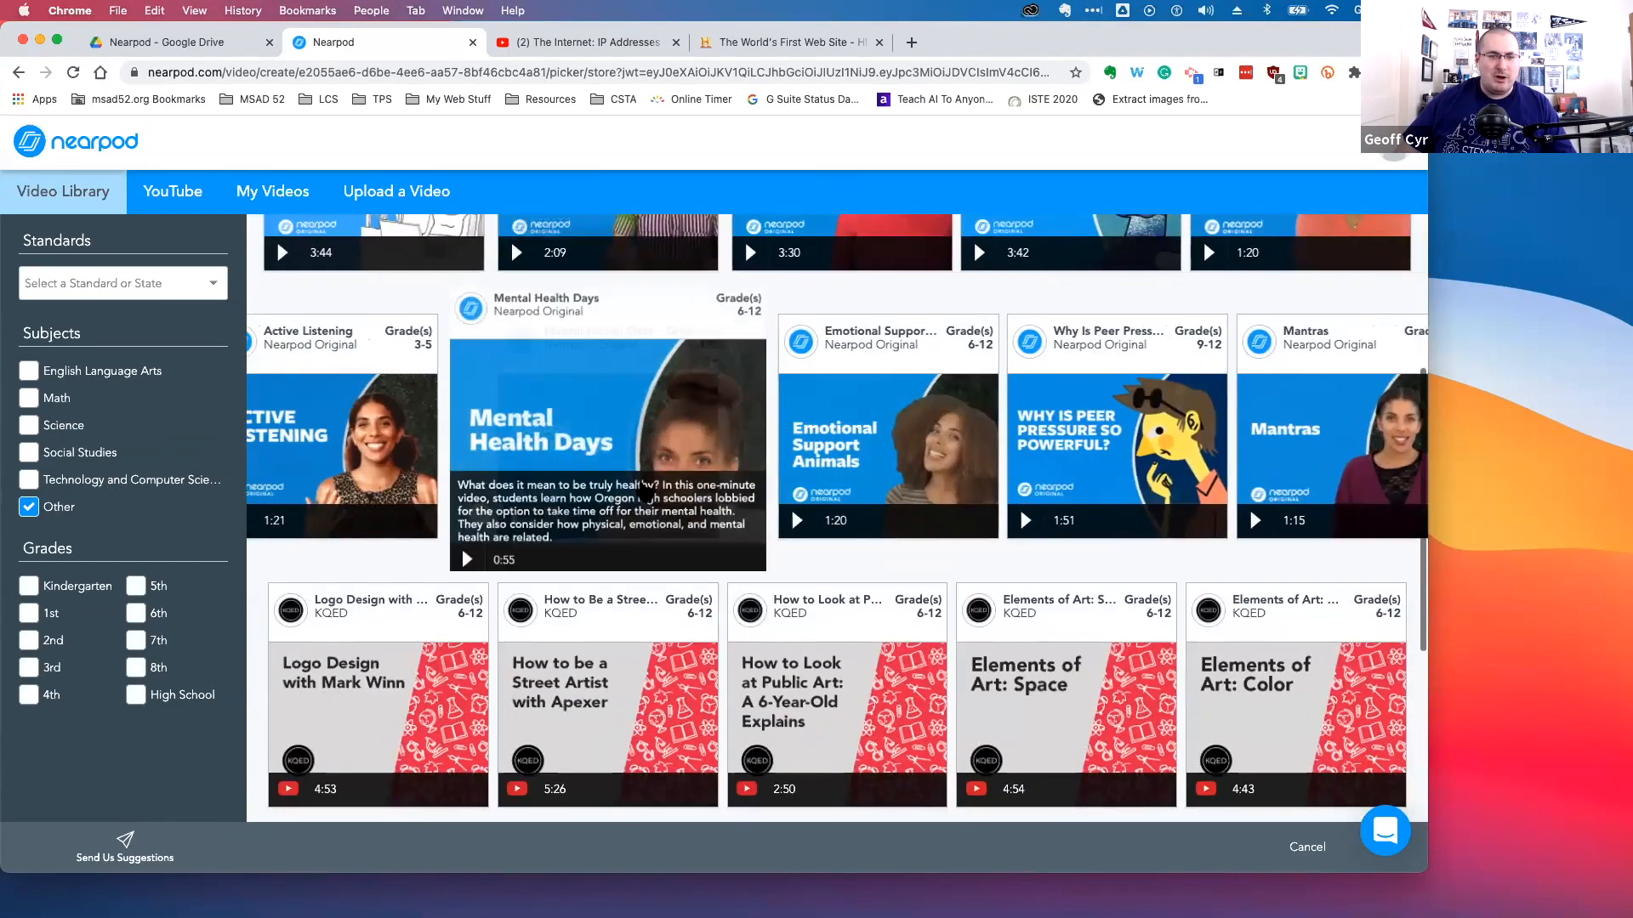
scroll(595, 510, "up", 5)
left_click(28, 508)
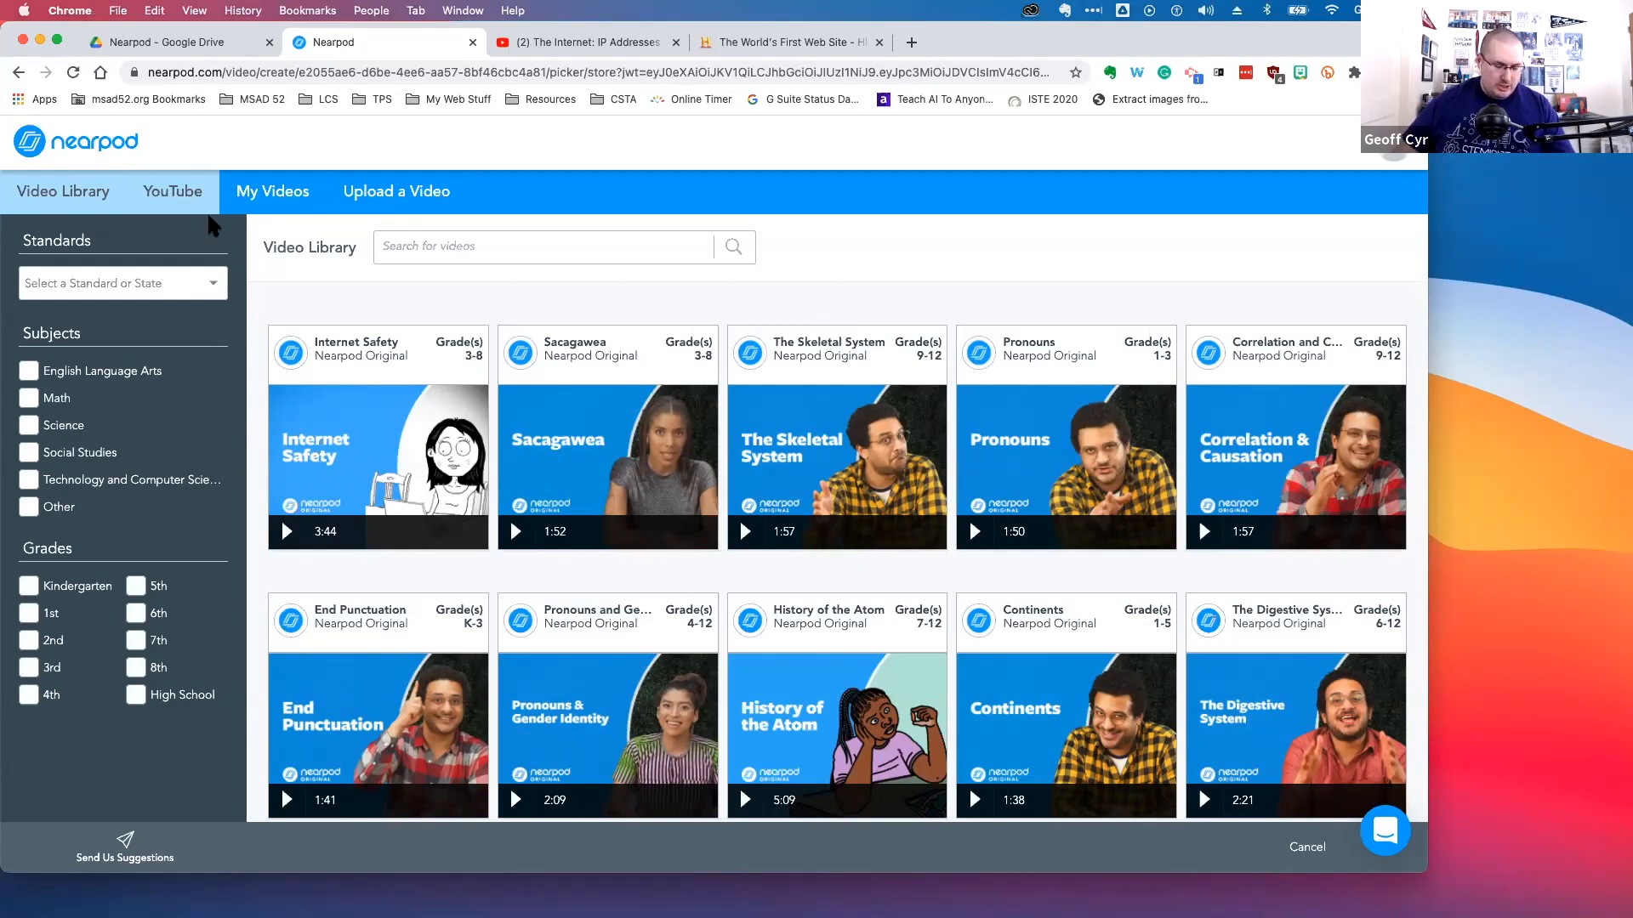
Open the YouTube video source and switch to the browser tab with 'The Internet: IP Addresses & DNS' video
left_click(184, 197)
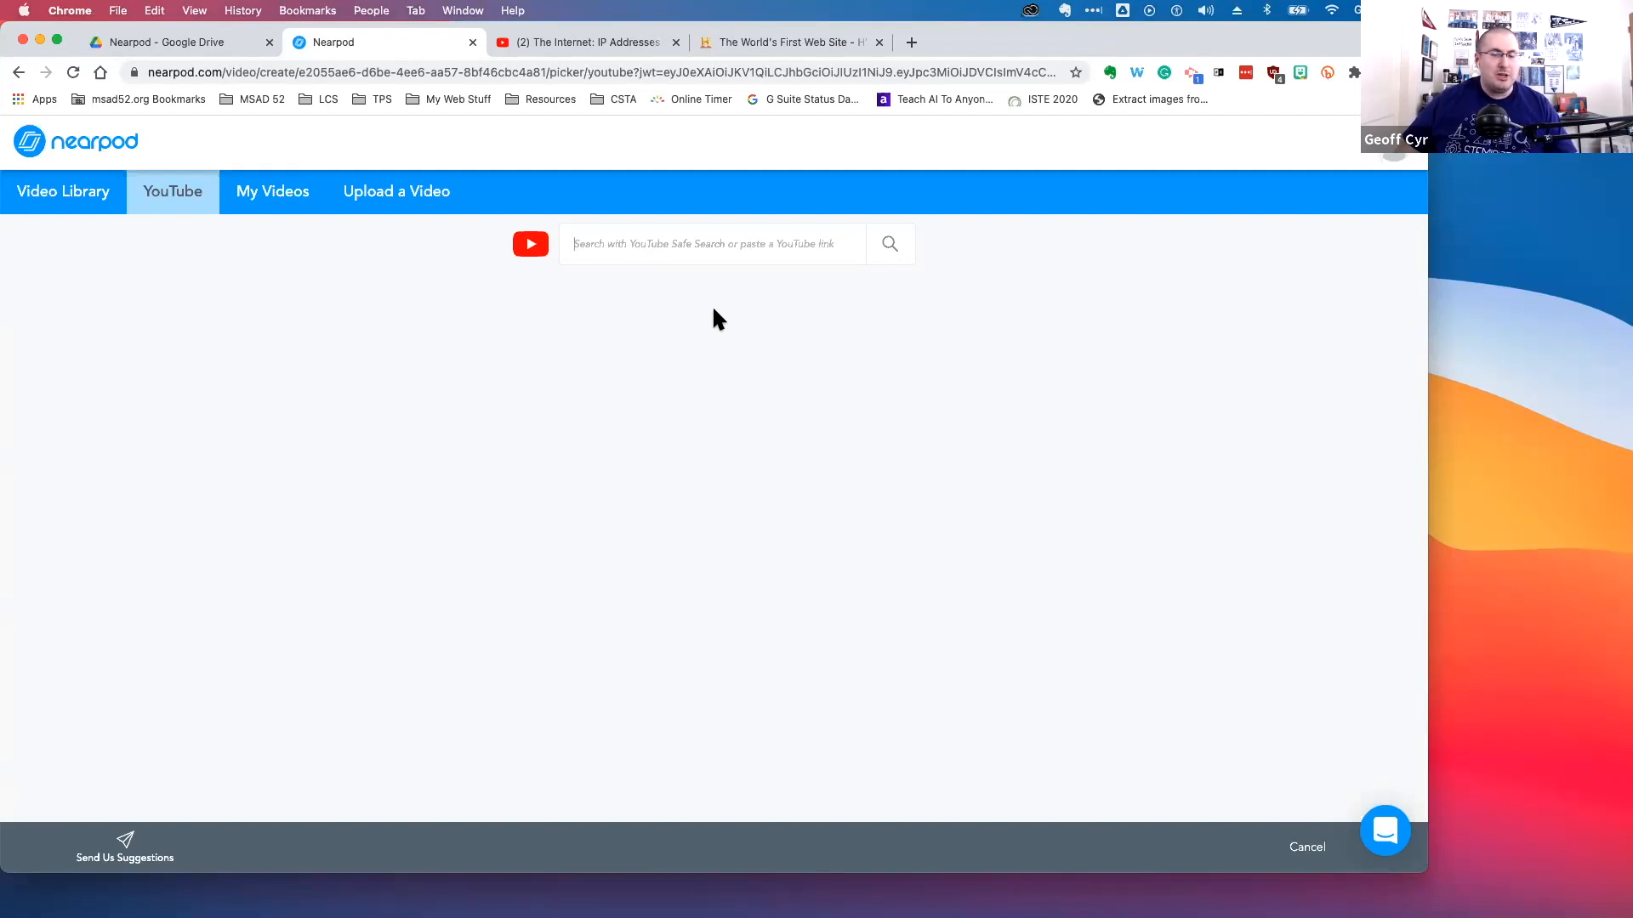
left_click(591, 43)
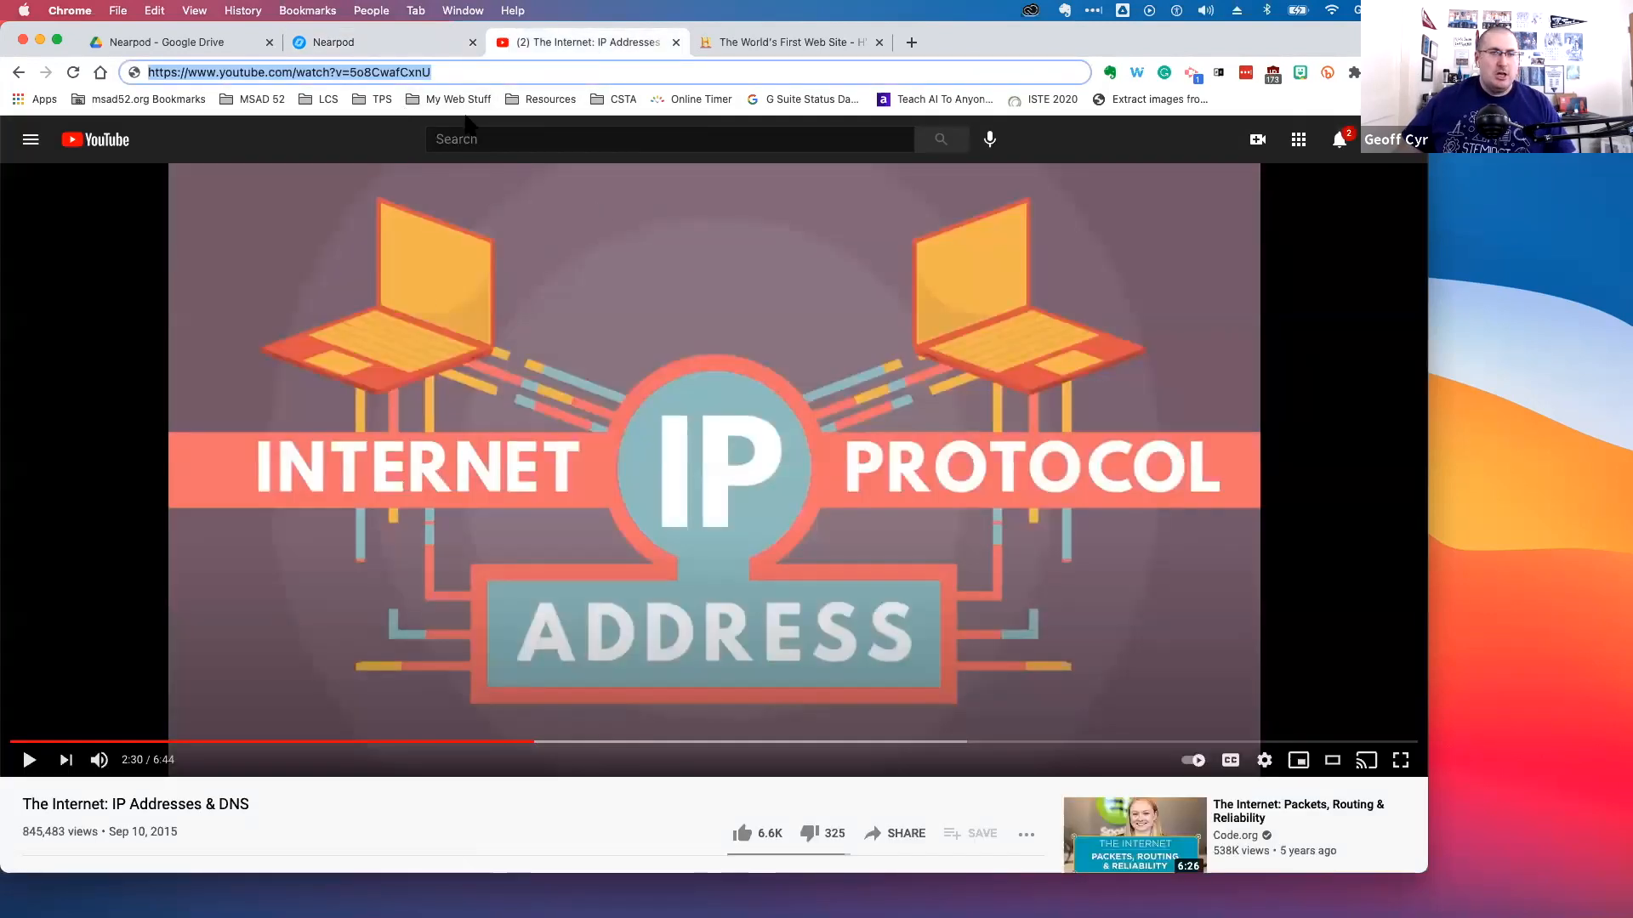
Return to the Nearpod tab, paste the YouTube video's link into the YouTube search and search for it
left_click(387, 40)
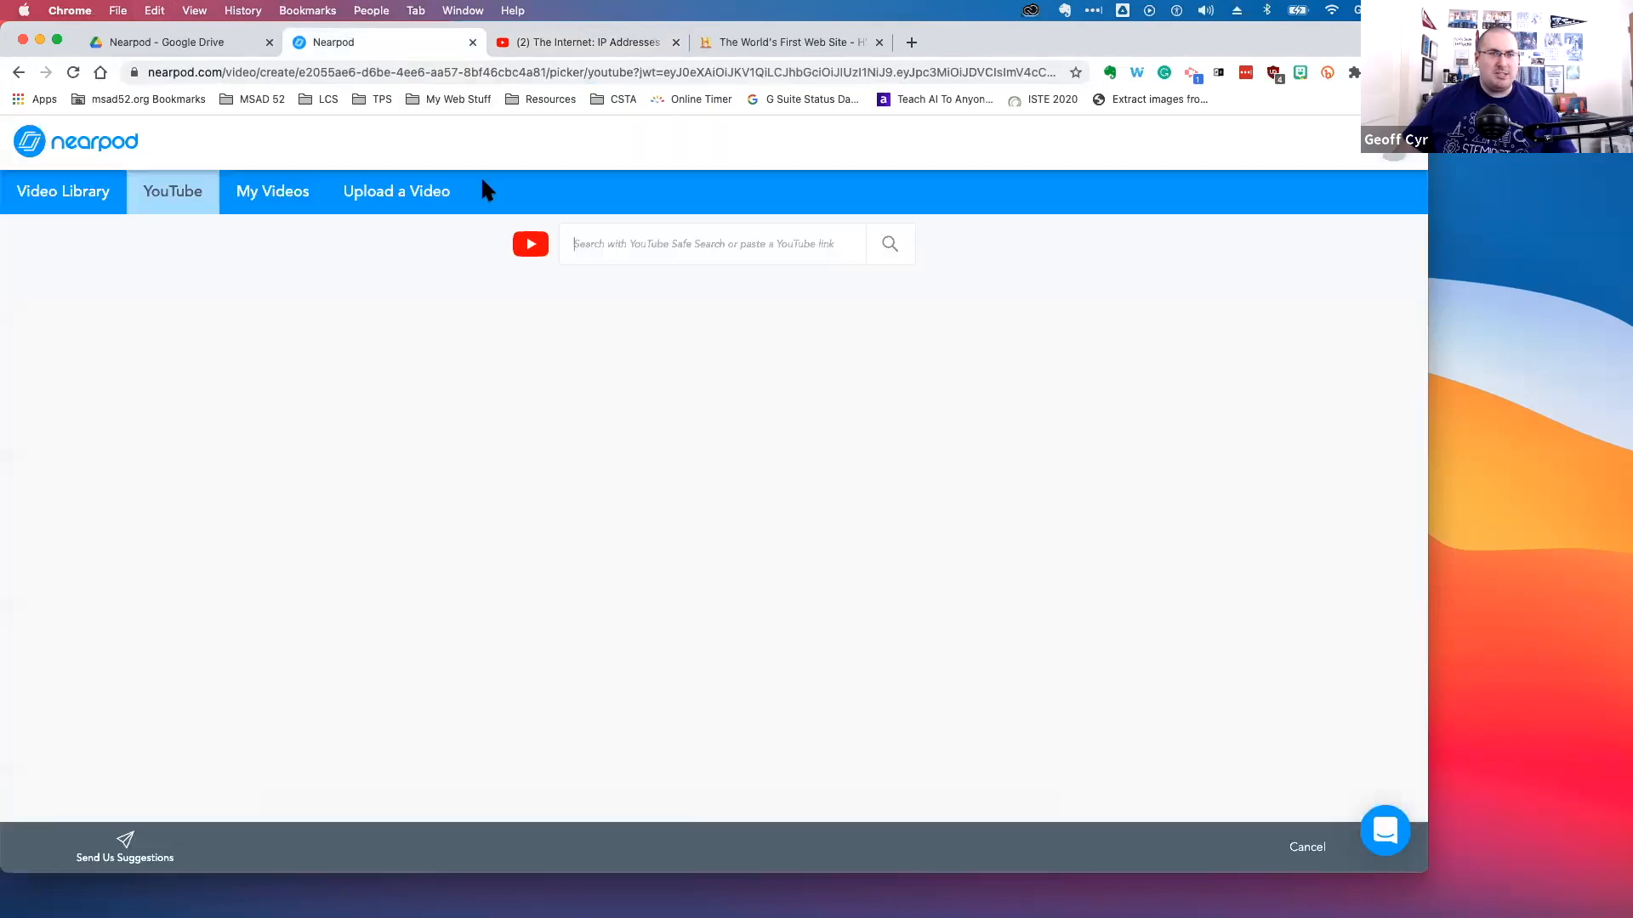
type("https://www.youtube.com/watch?v=5o8CwafCxnU")
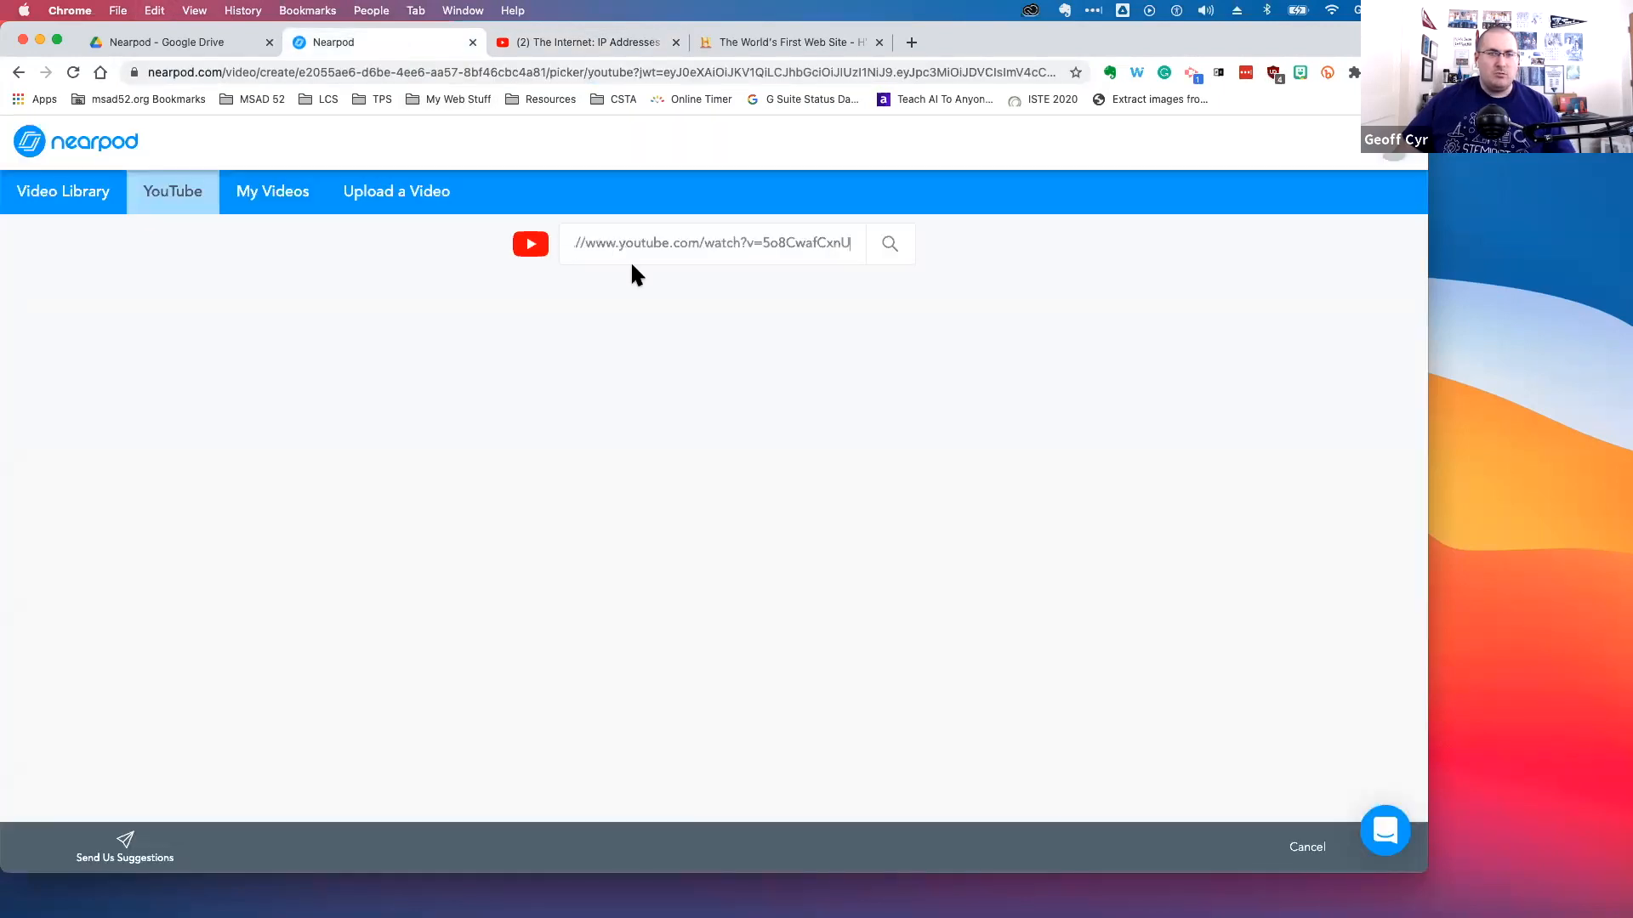
left_click(889, 247)
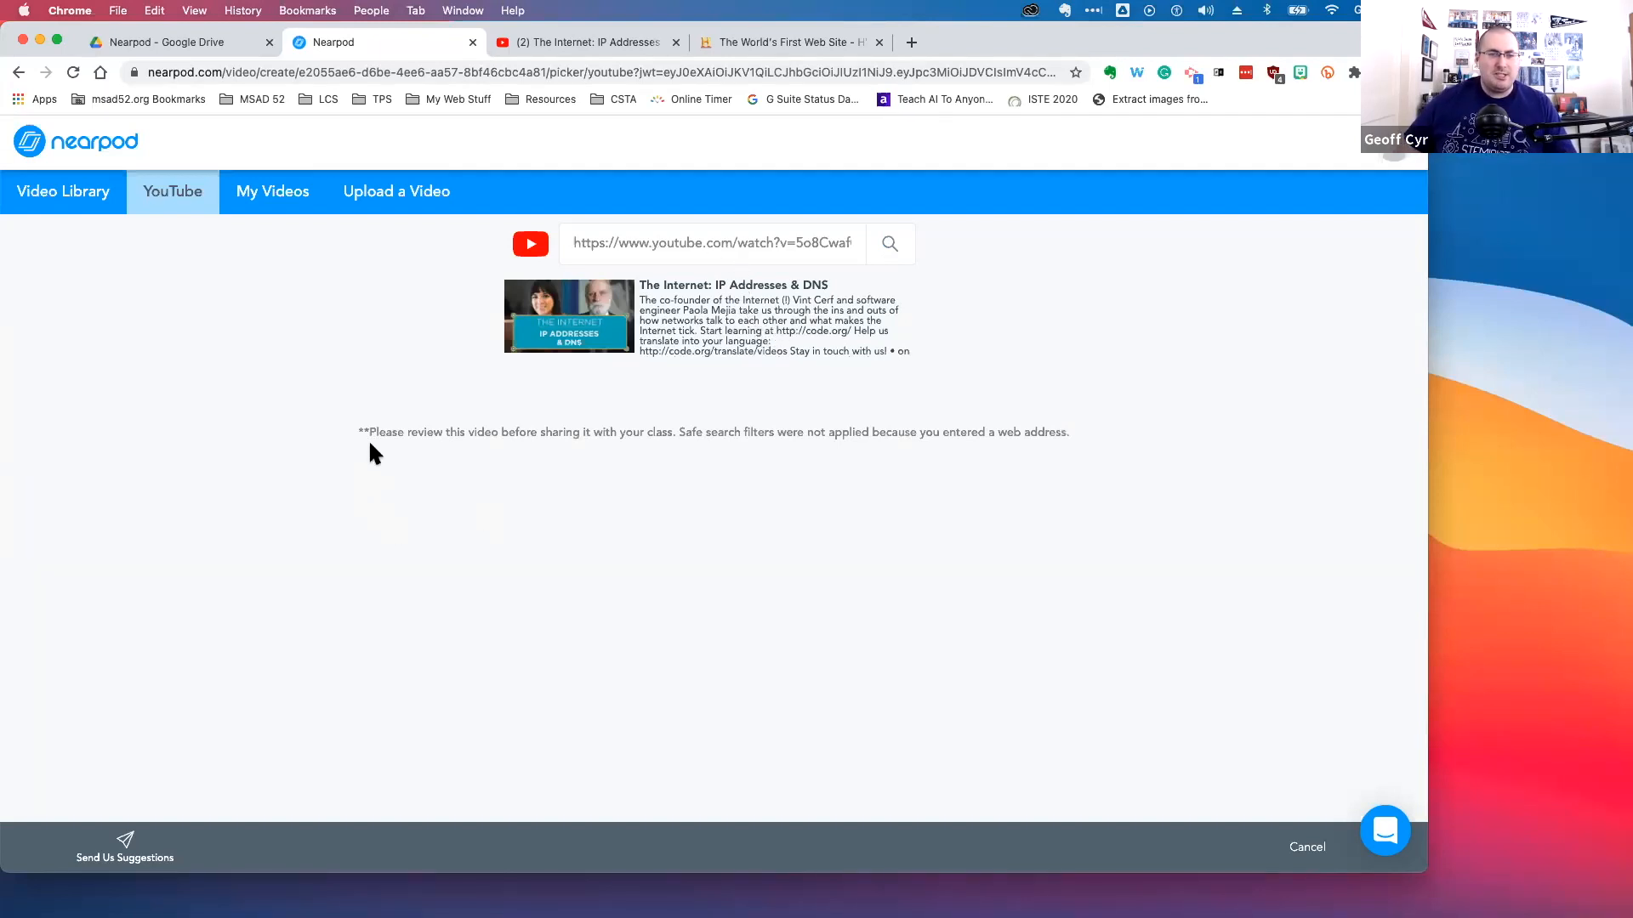
Look through the My Videos and Upload a Video sources, then return to the YouTube search result
left_click_drag(354, 427, 1083, 435)
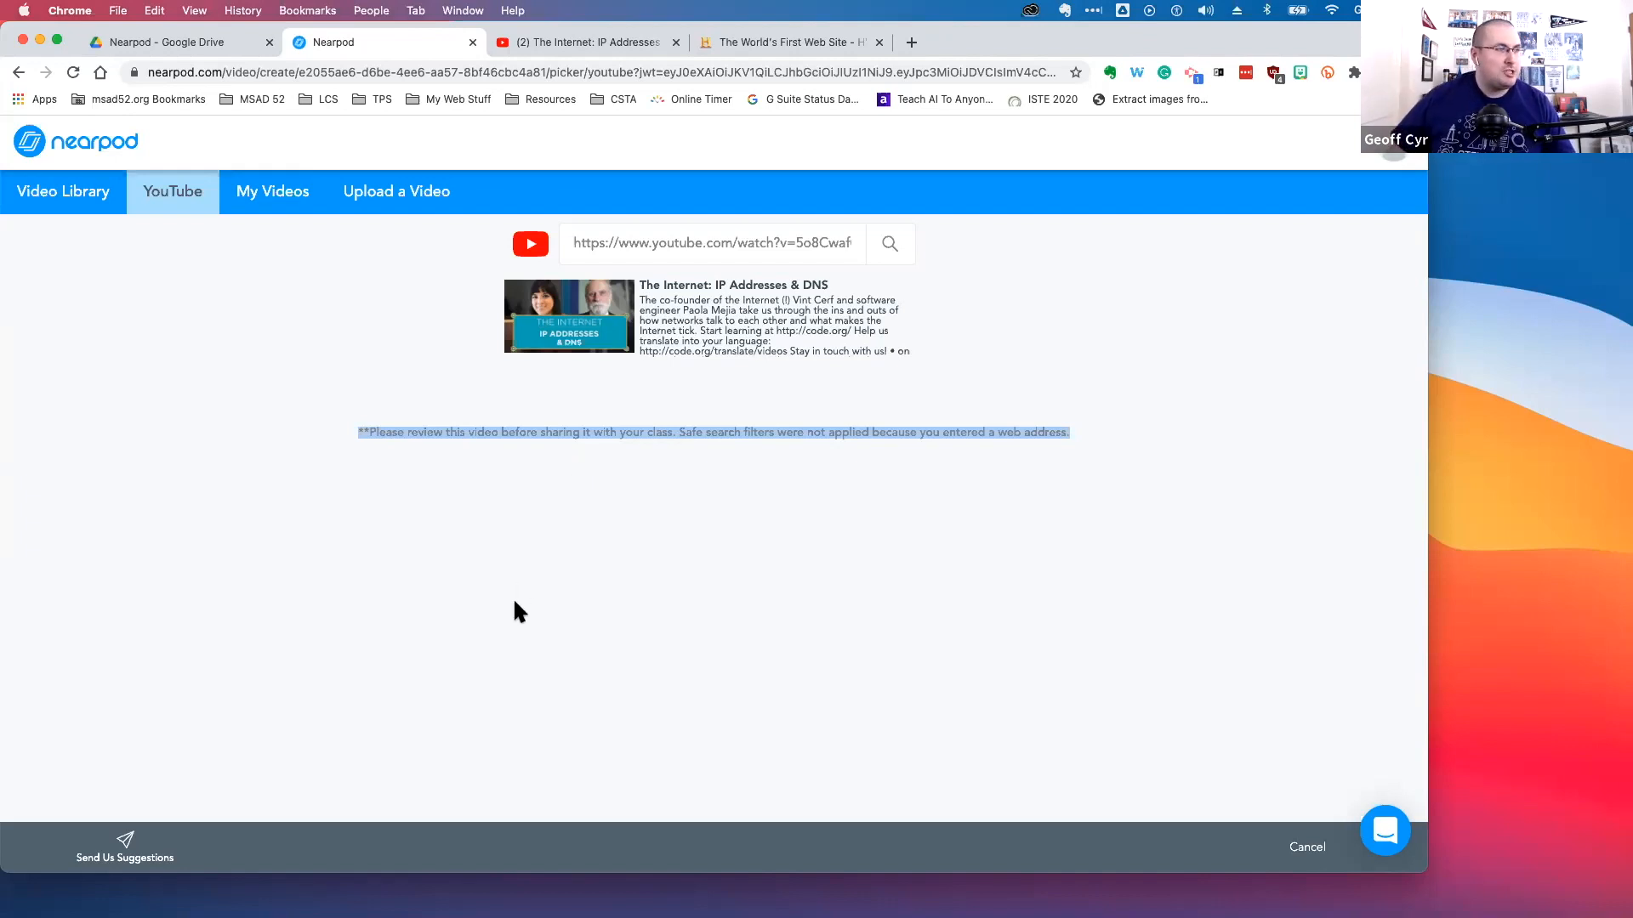
left_click(579, 502)
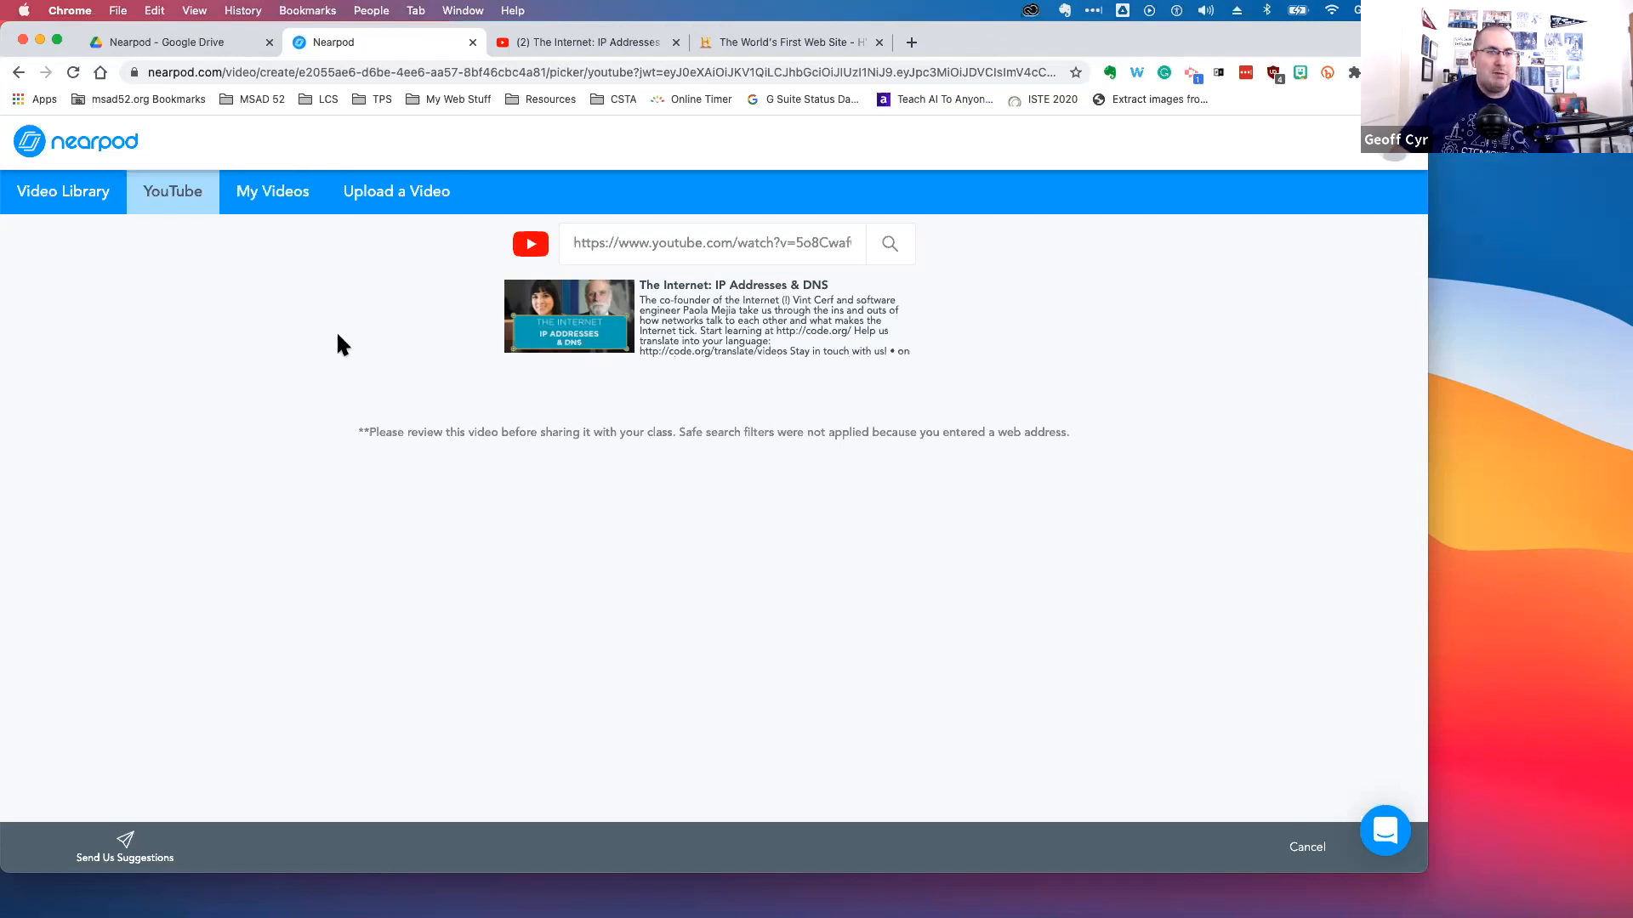
left_click(275, 202)
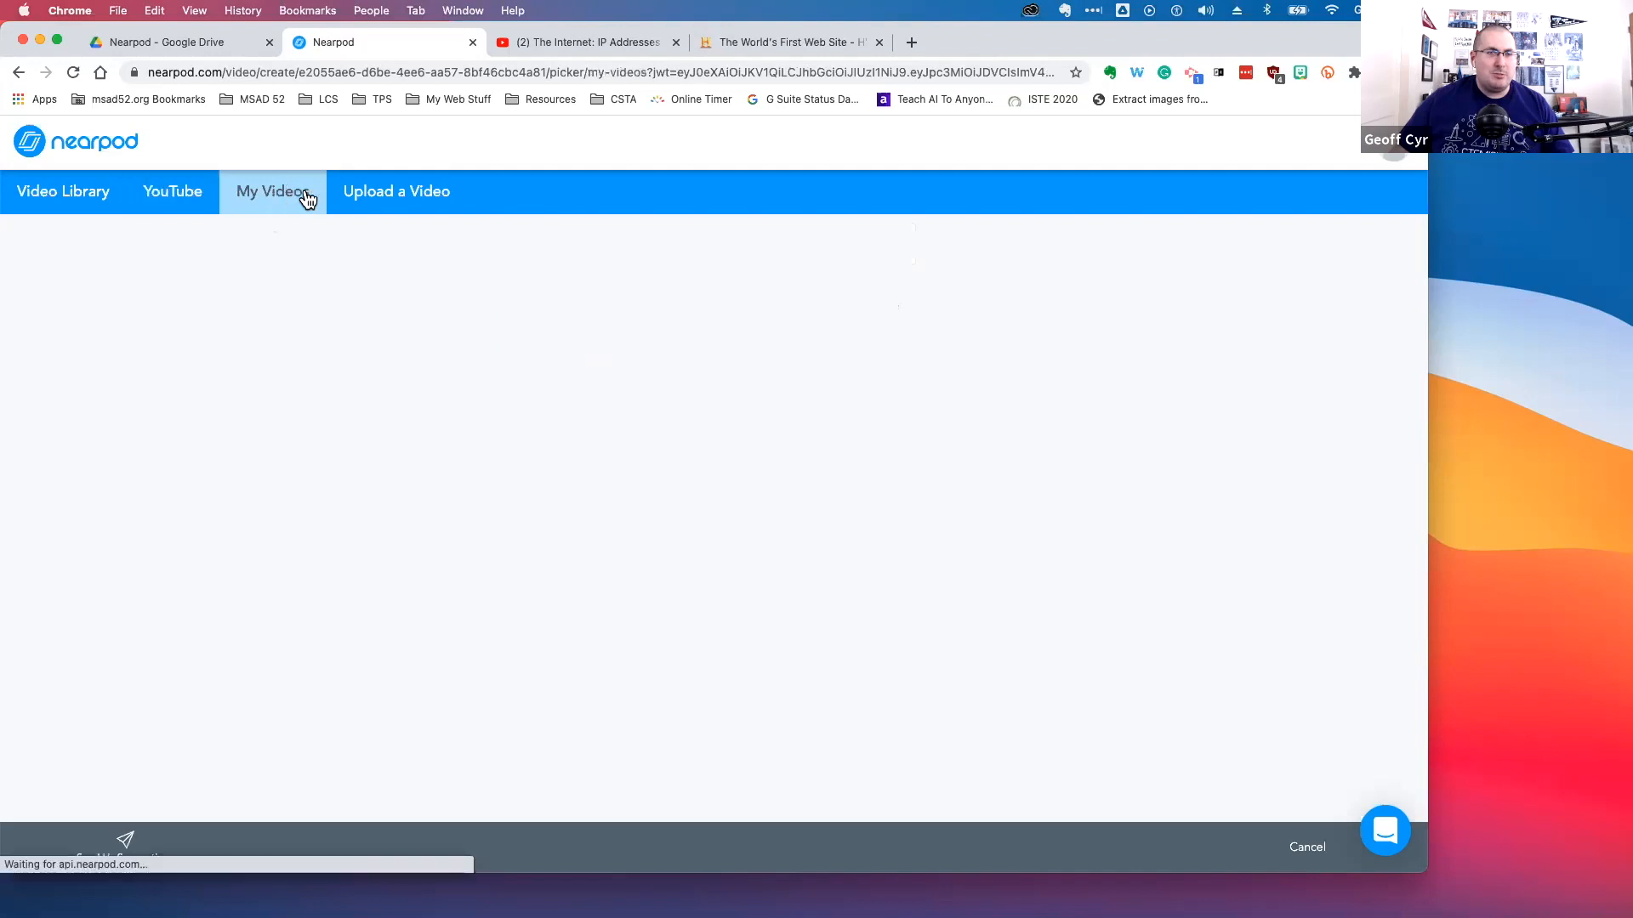
left_click(369, 191)
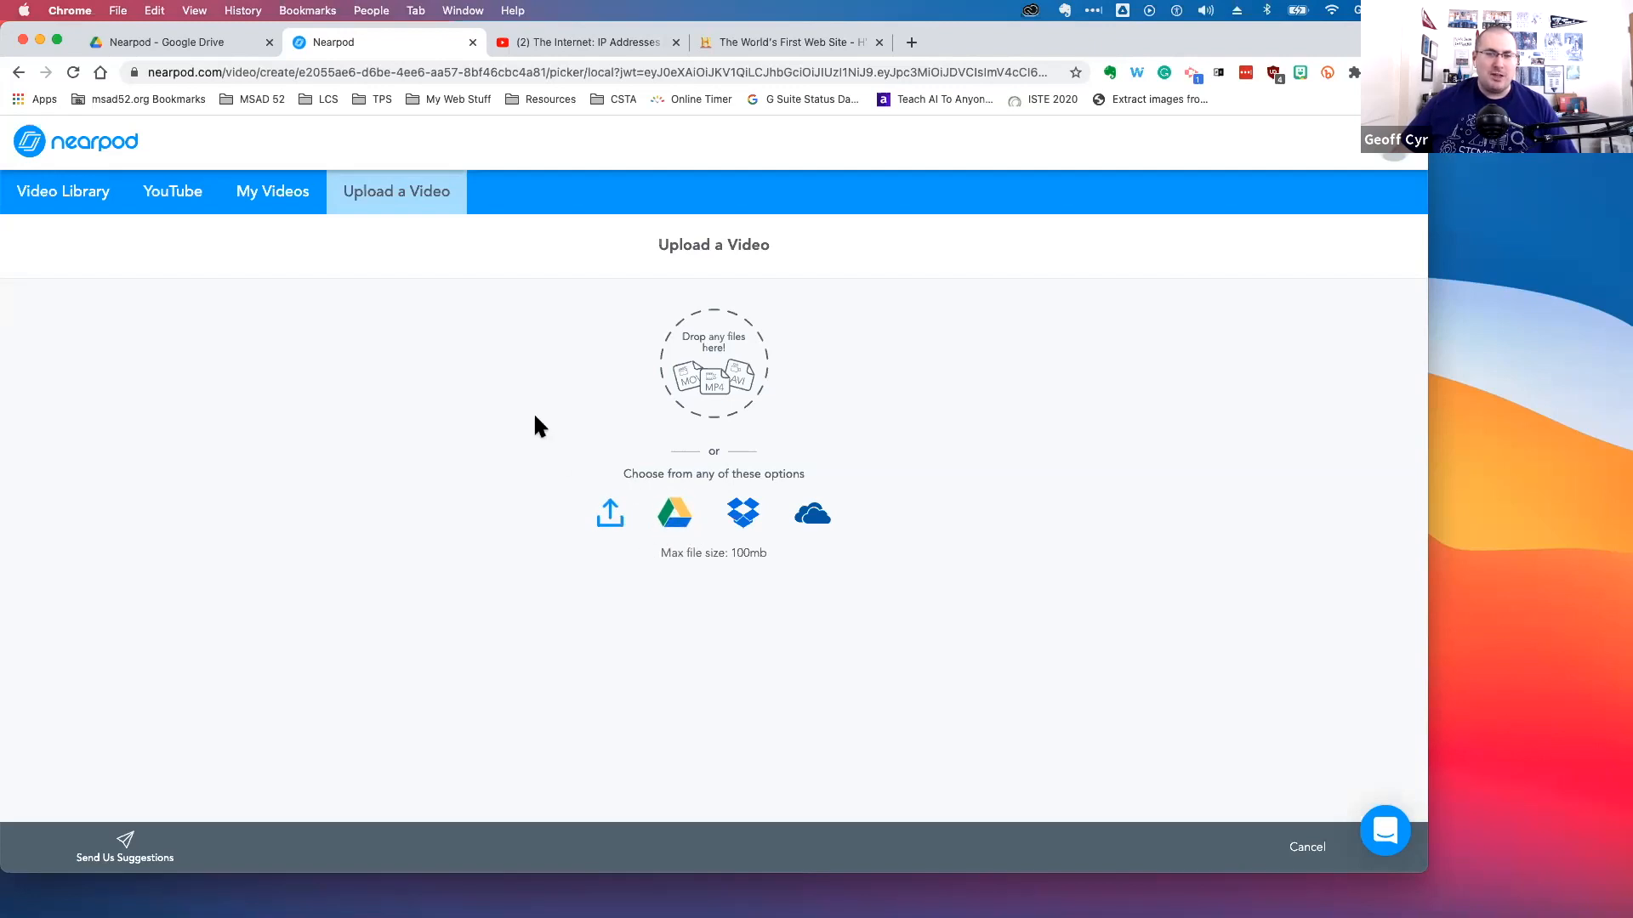
left_click(302, 210)
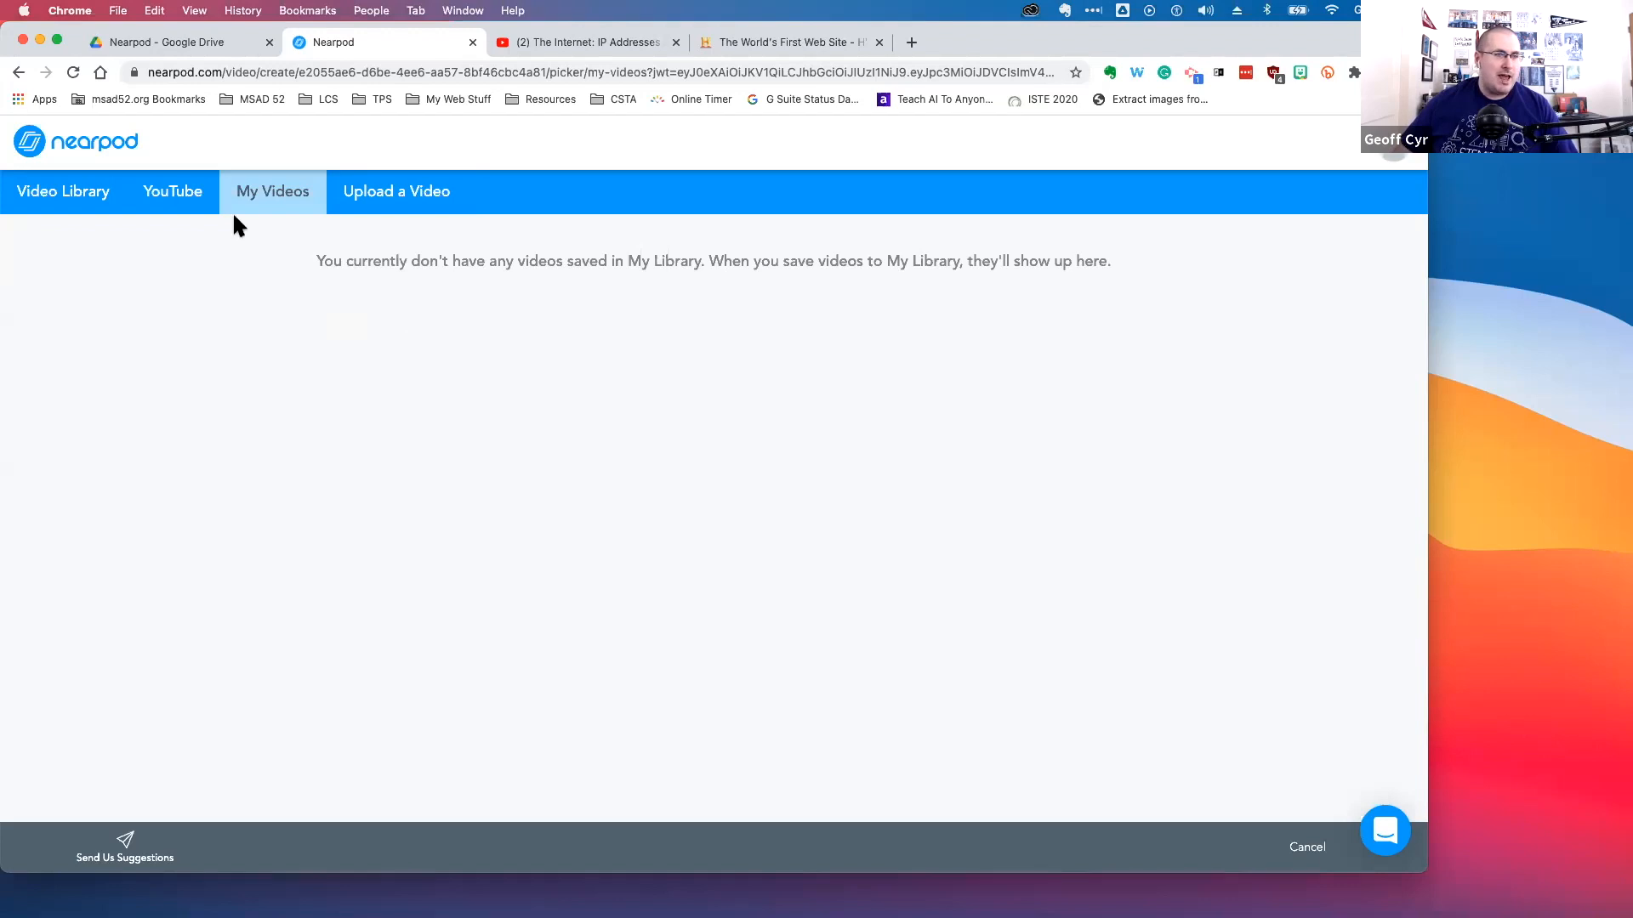
left_click(179, 200)
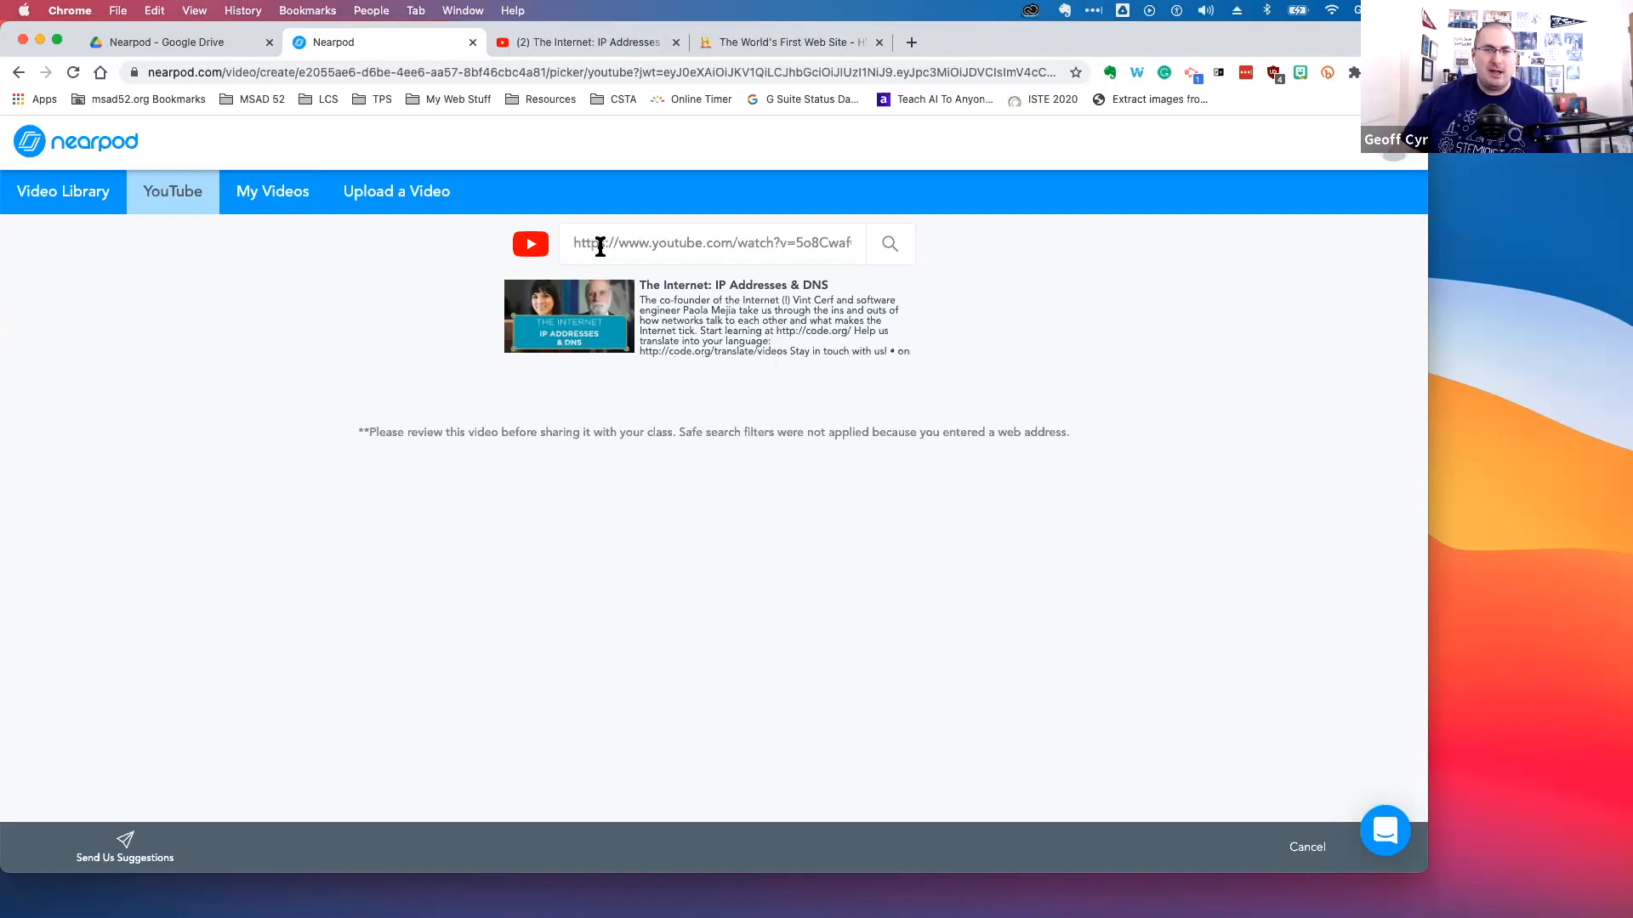
Select 'The Internet: IP Addresses & DNS' result and save it to the lesson
left_click(694, 329)
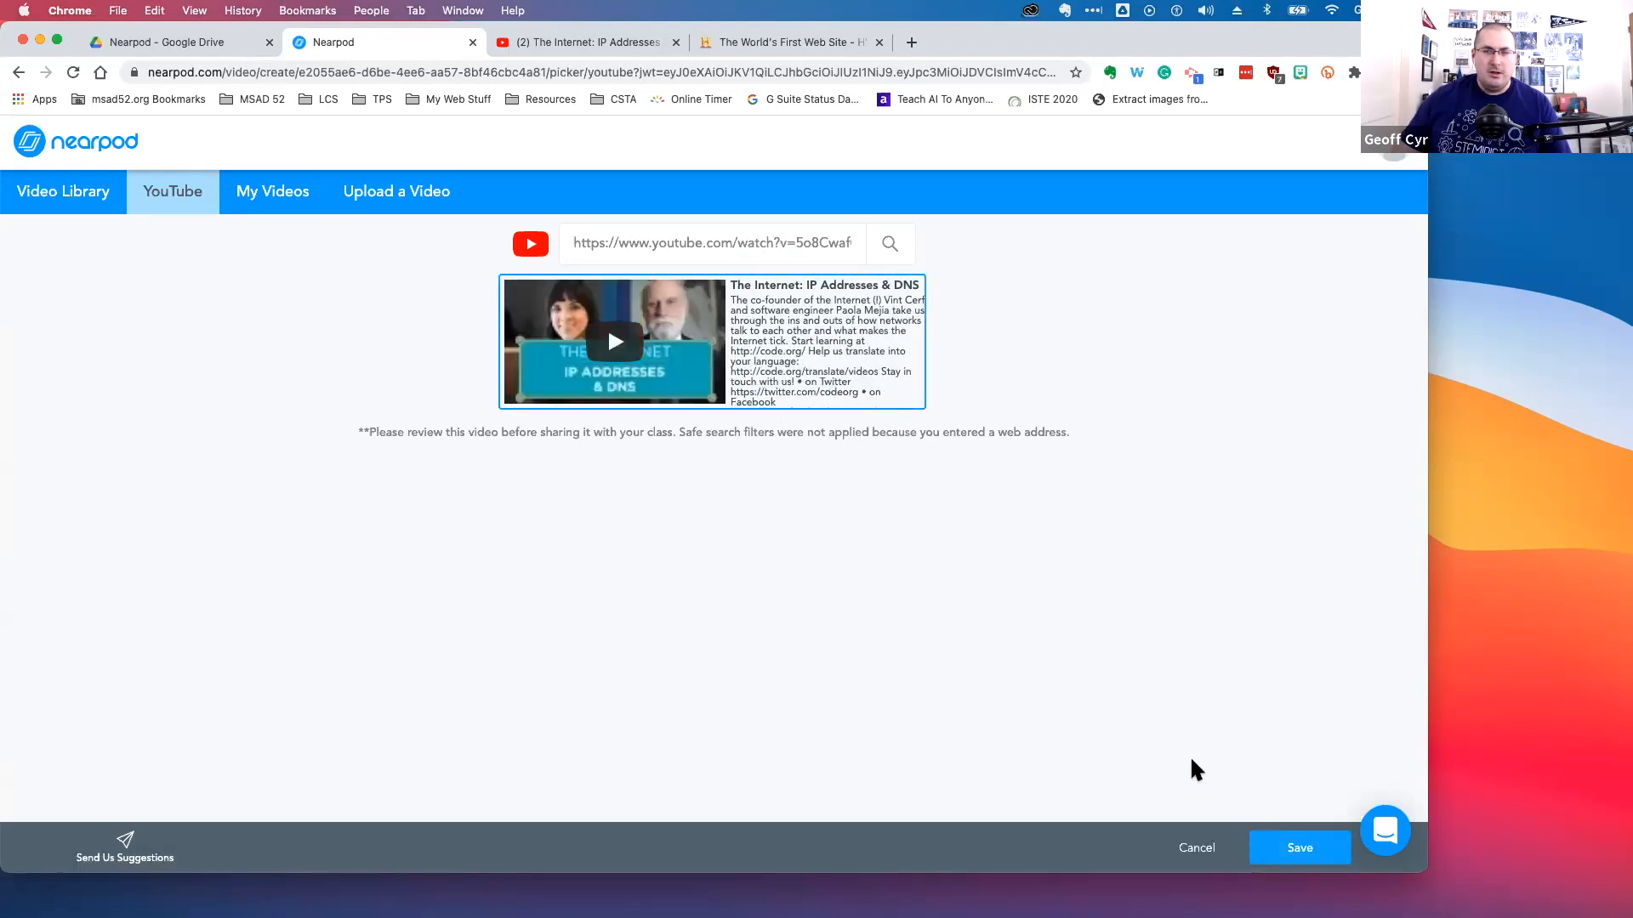
left_click(1302, 851)
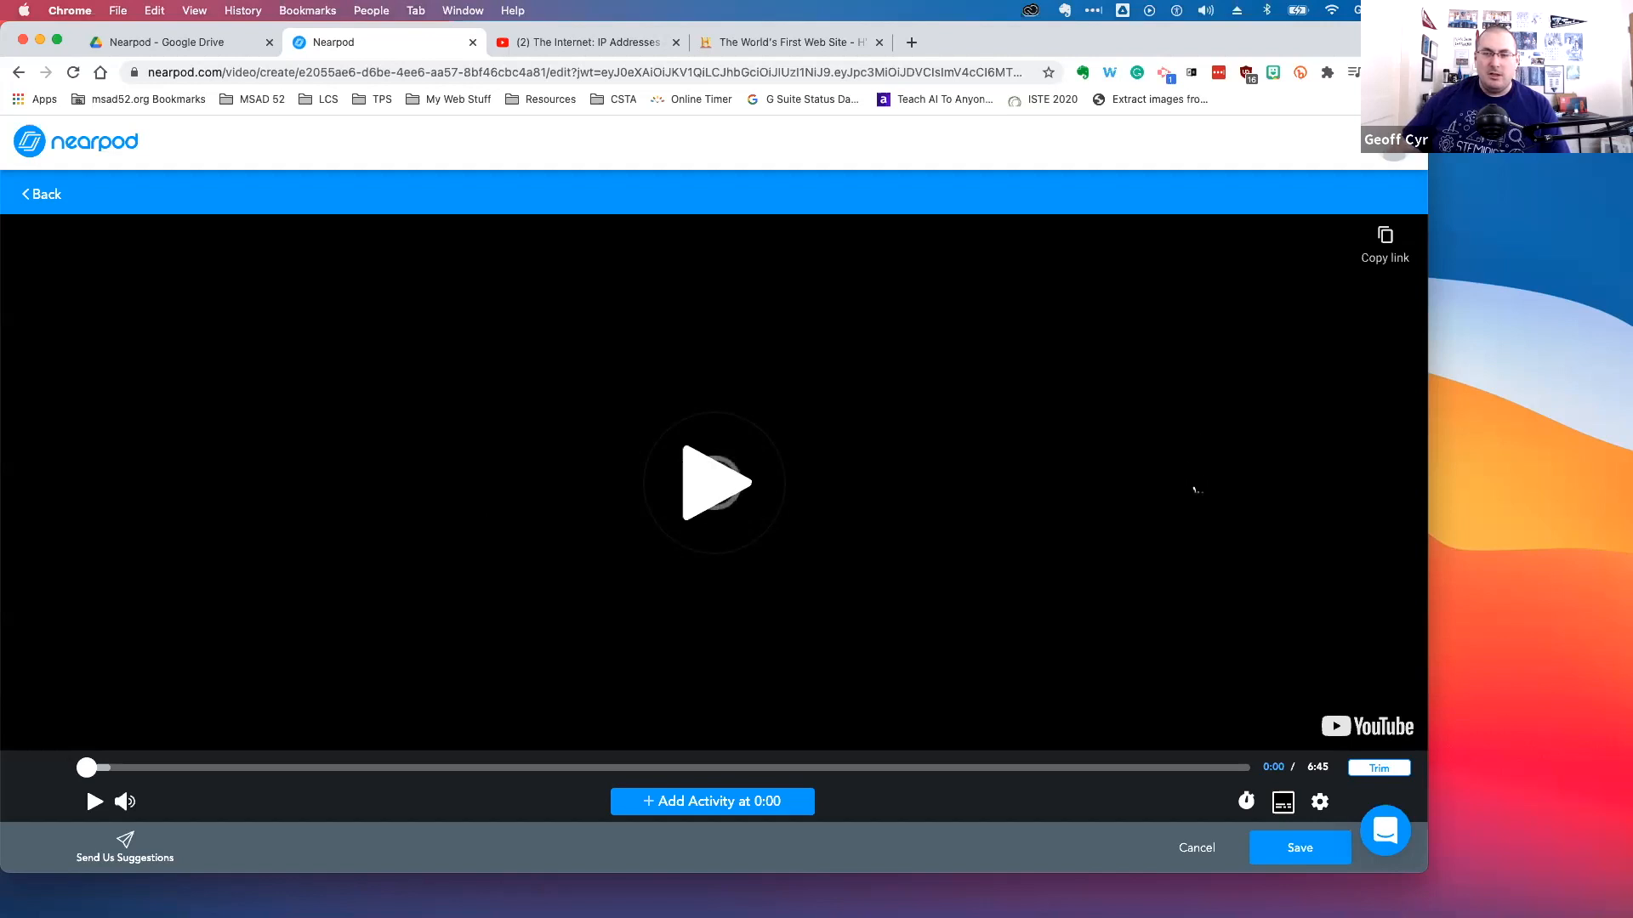
Trim the video so it starts at 0:09 and ends at 6:34, and apply the trim
left_click(1379, 769)
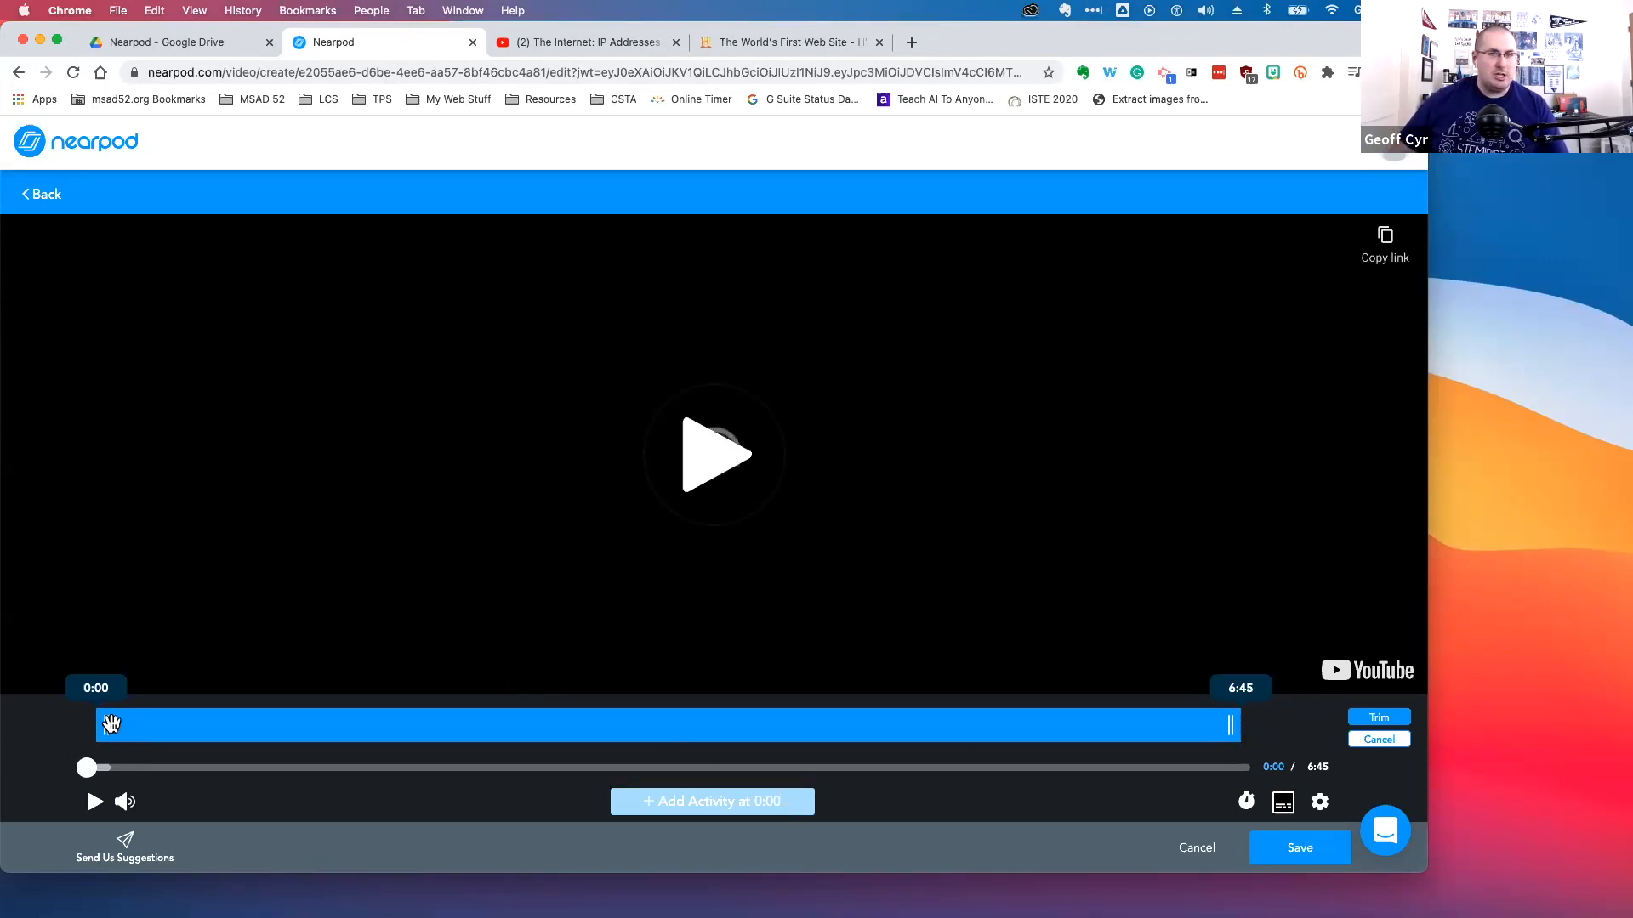
left_click_drag(113, 724, 103, 728)
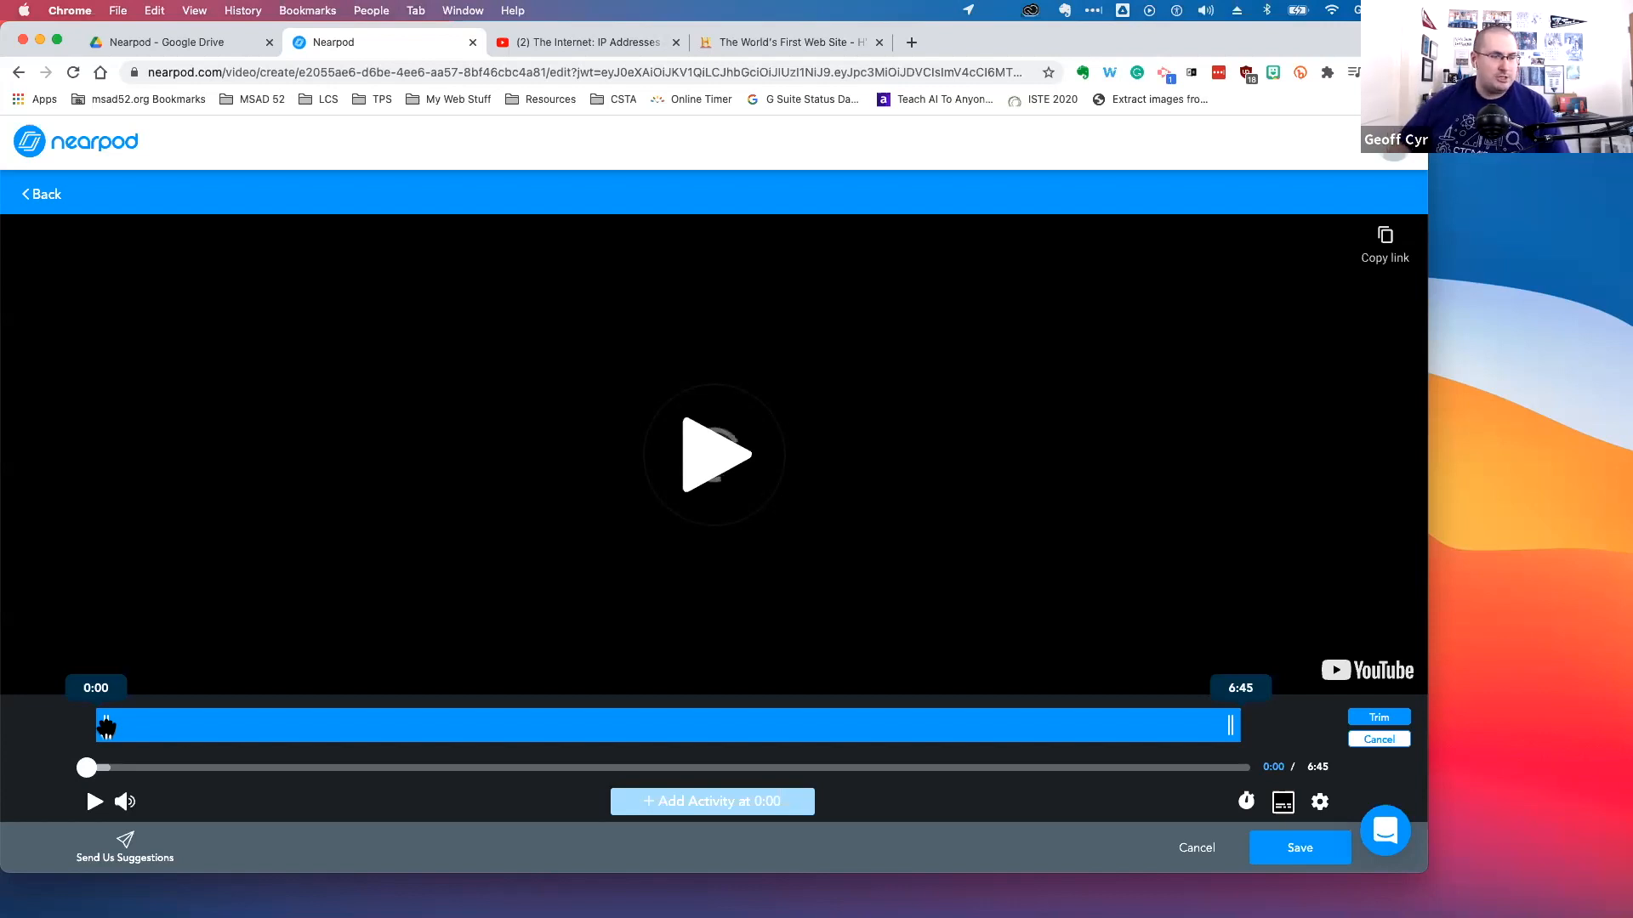
left_click_drag(107, 726, 123, 731)
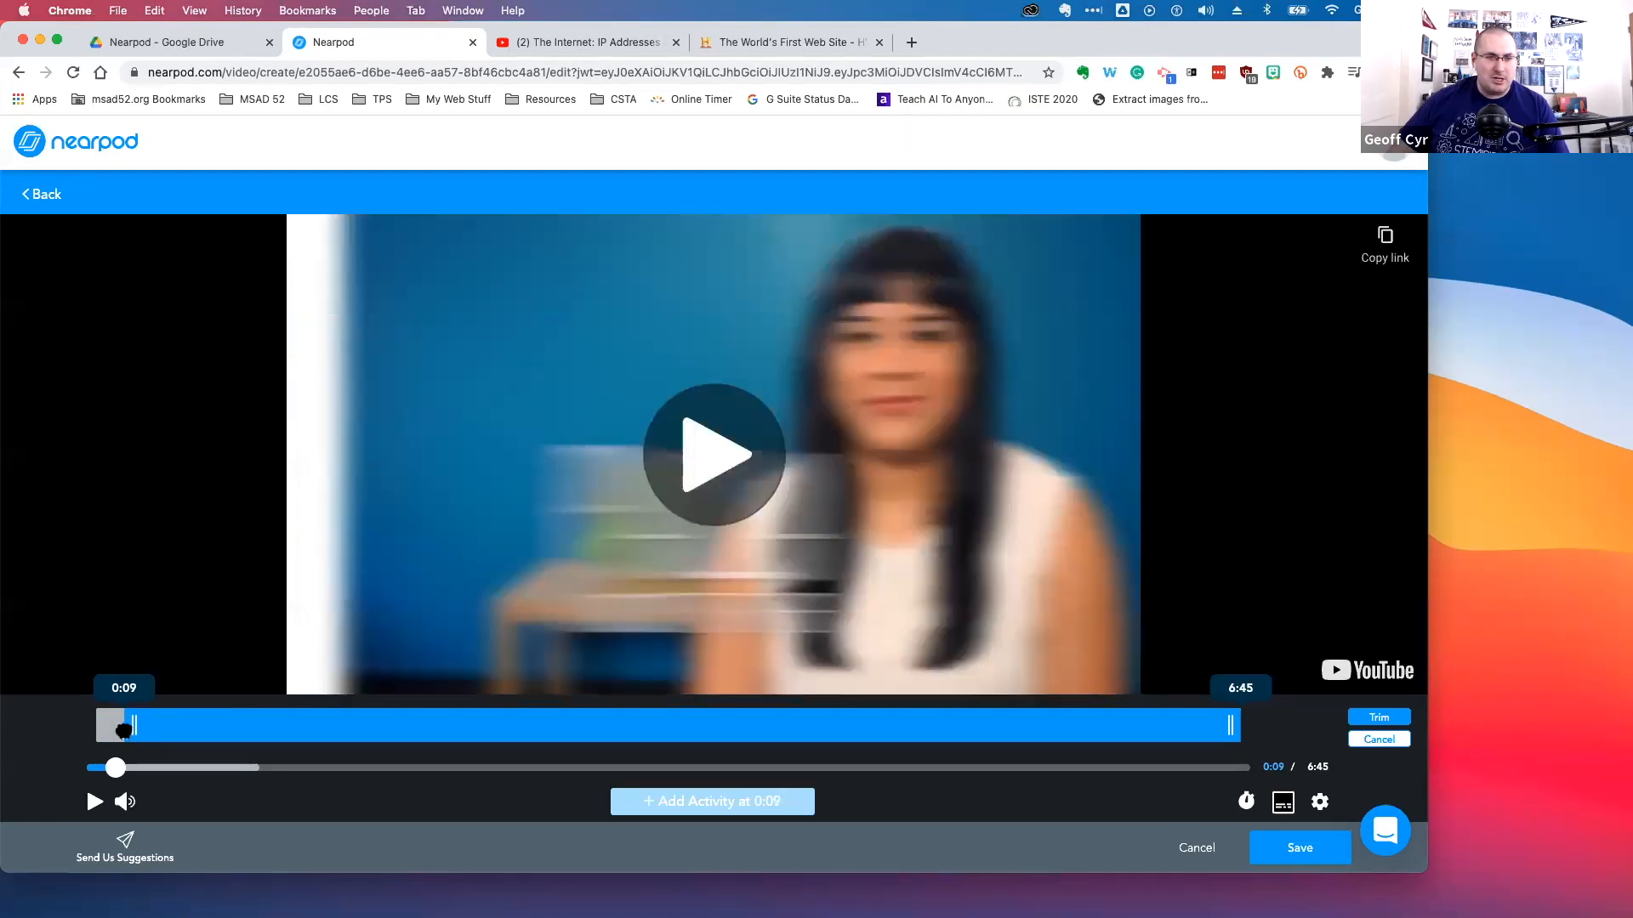
mouse_move(123, 727)
left_mouse_down()
mouse_move(104, 739)
mouse_move(123, 729)
left_mouse_up()
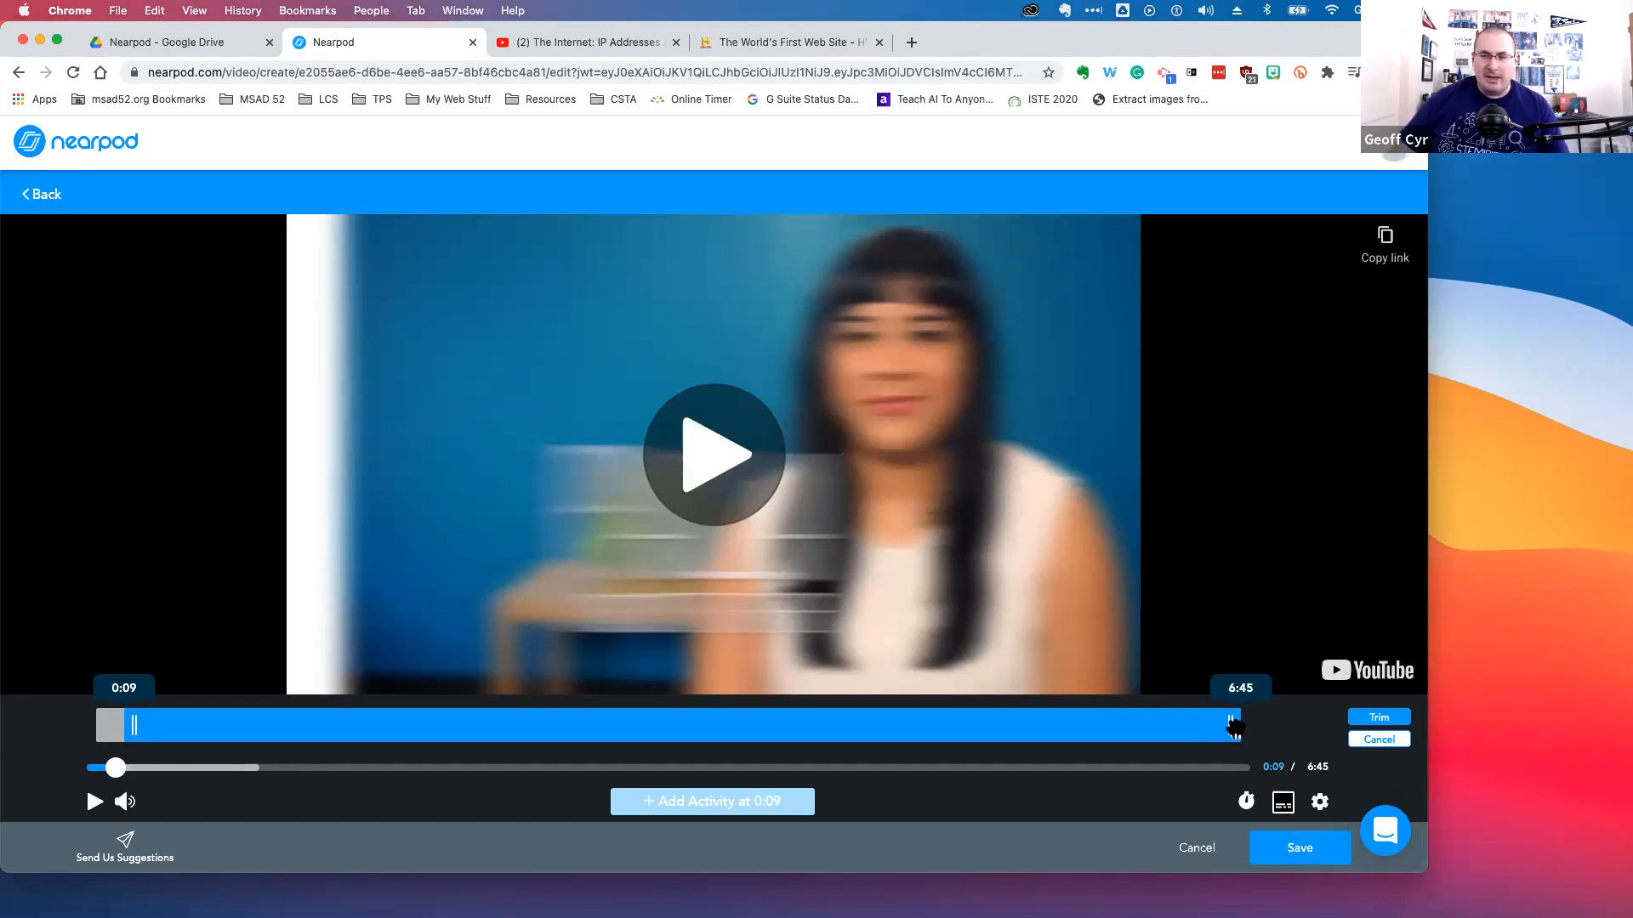
left_click_drag(1232, 724, 1215, 736)
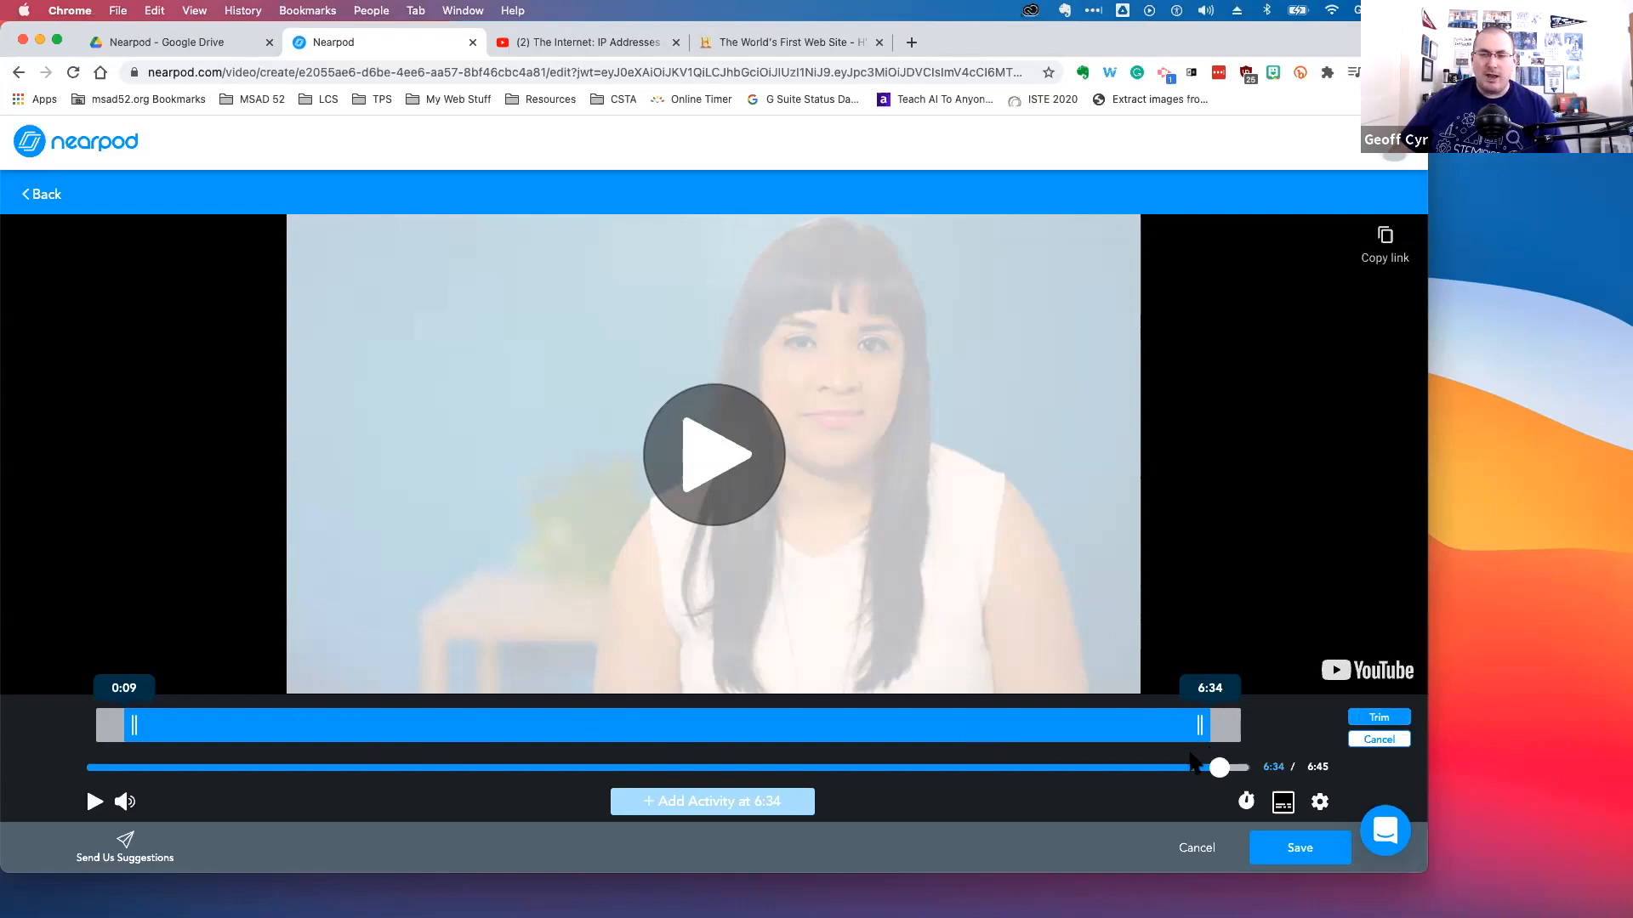
left_click(1393, 720)
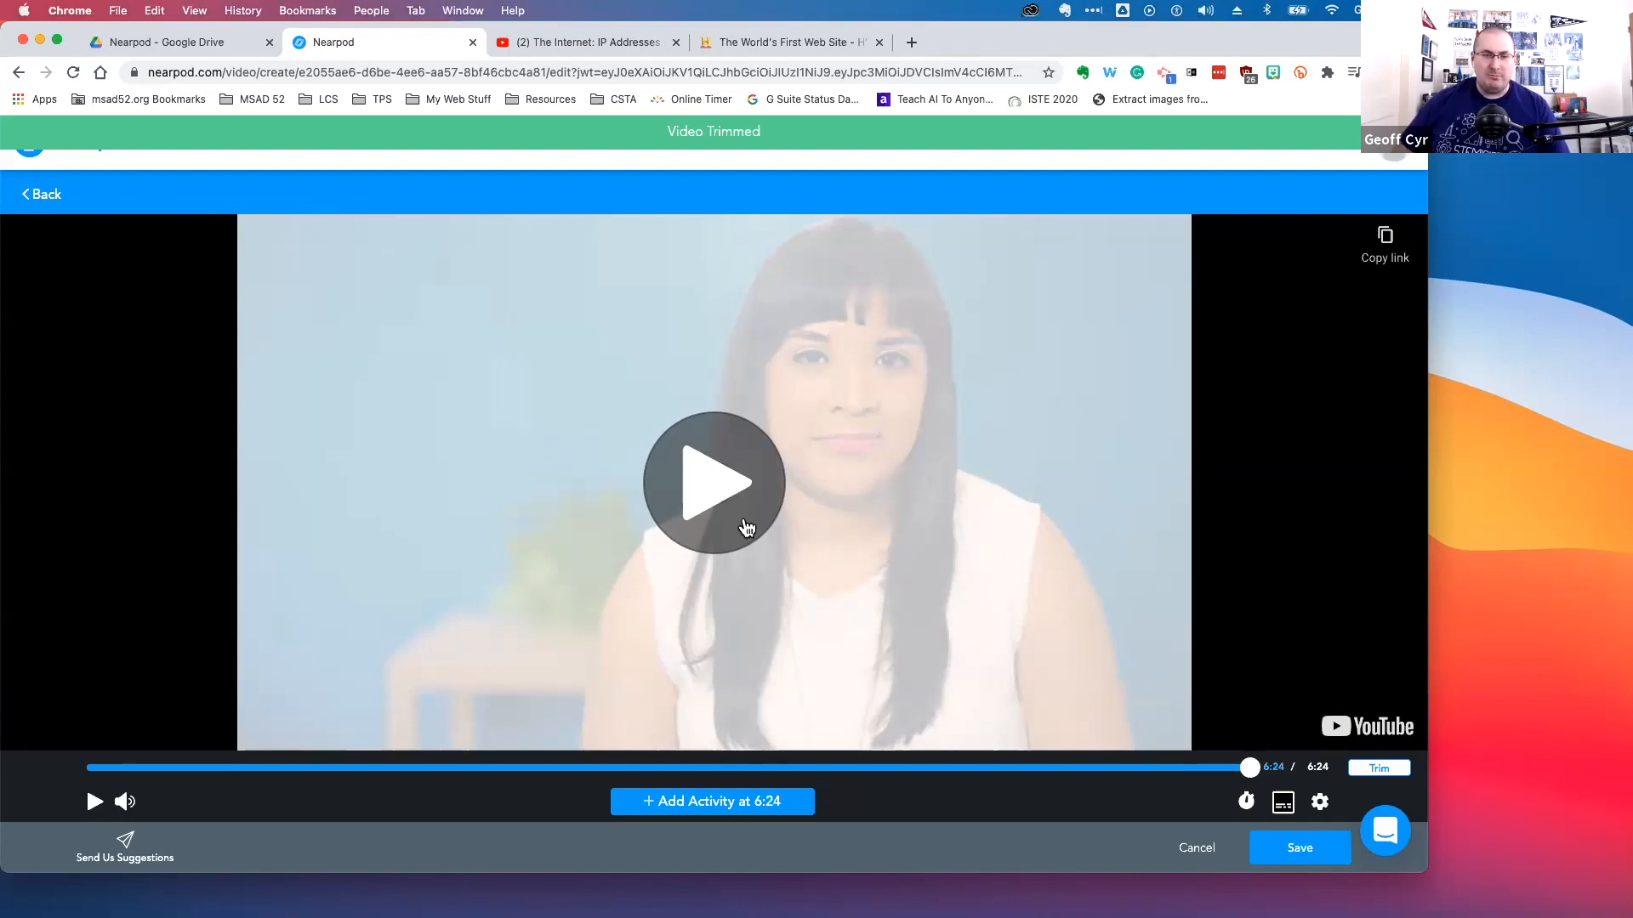
Play and pause the trimmed video to preview it
left_click(740, 492)
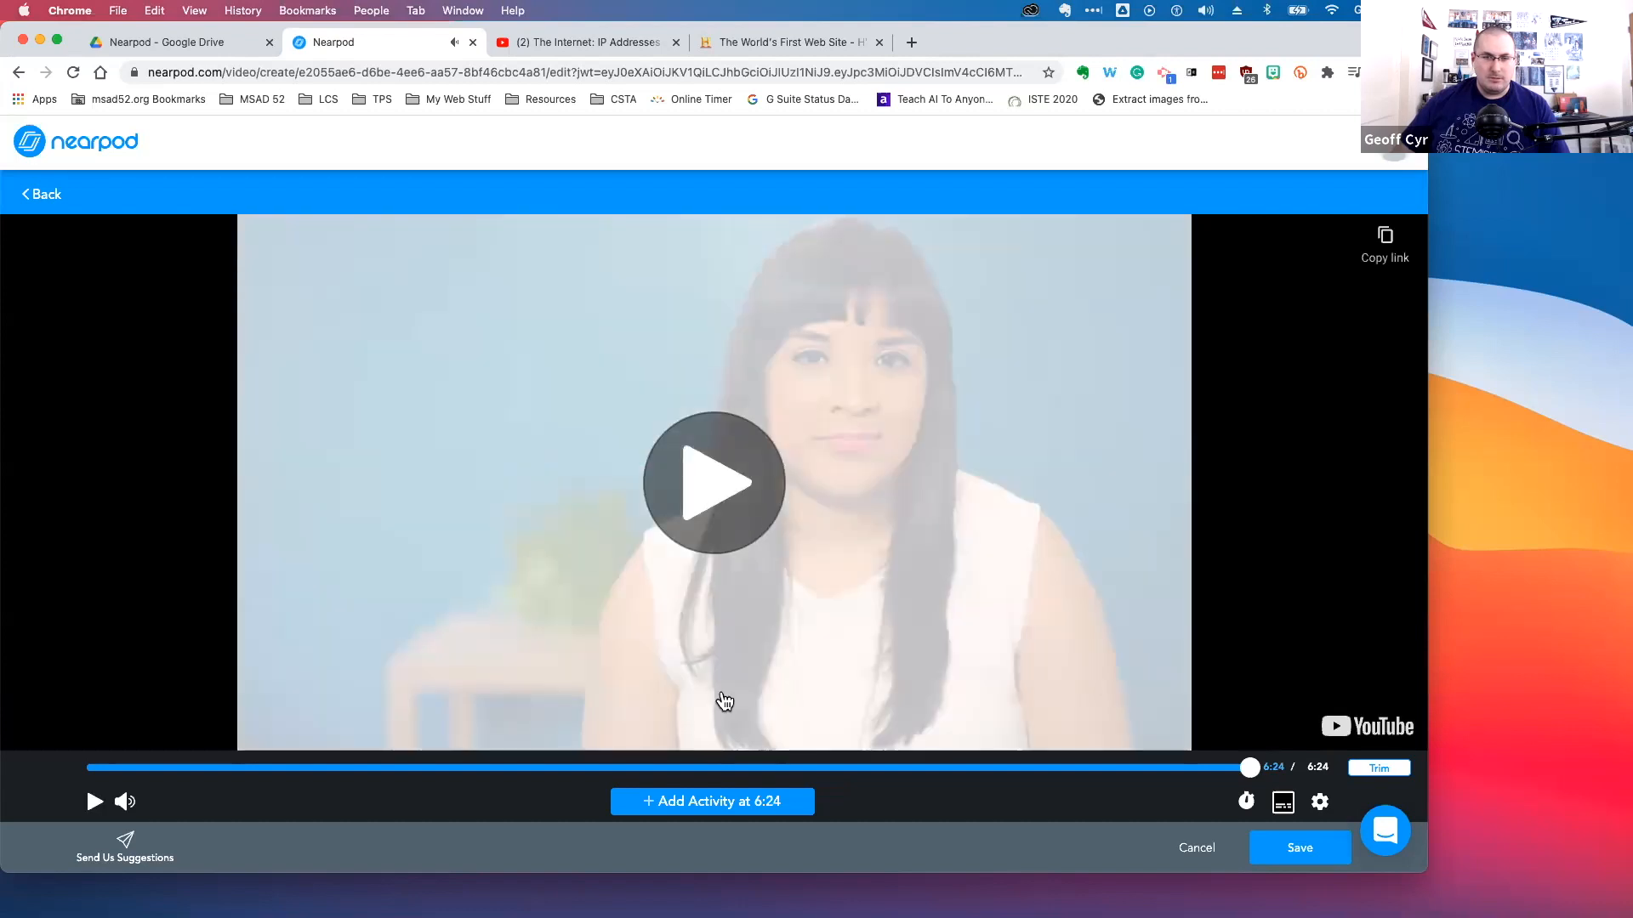
left_click(714, 482)
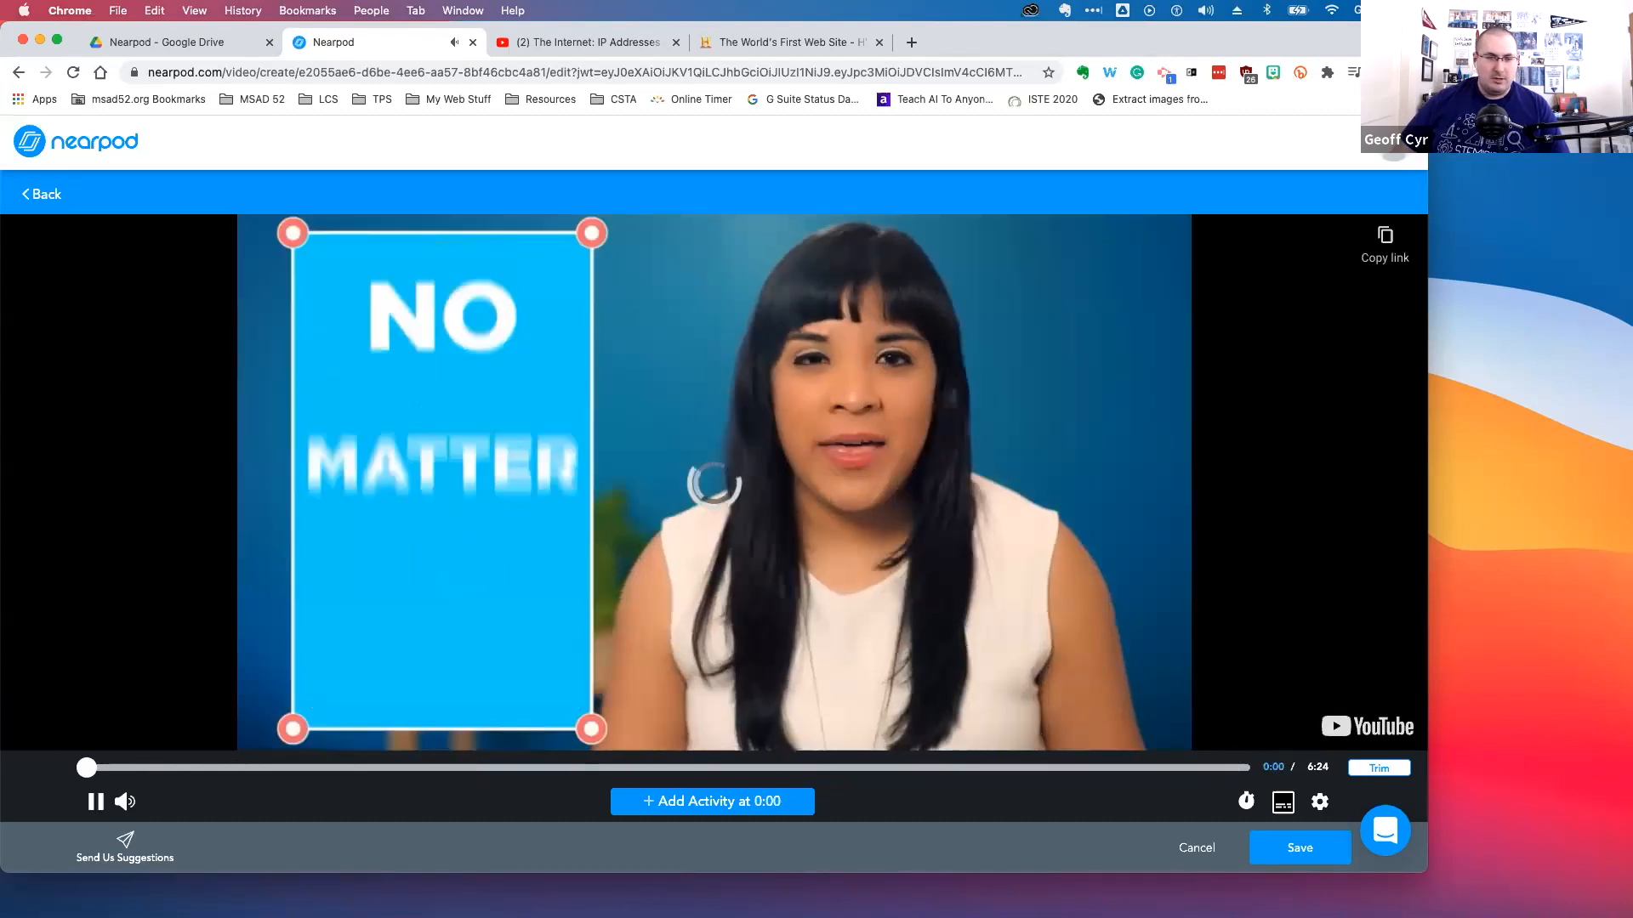
left_click(748, 476)
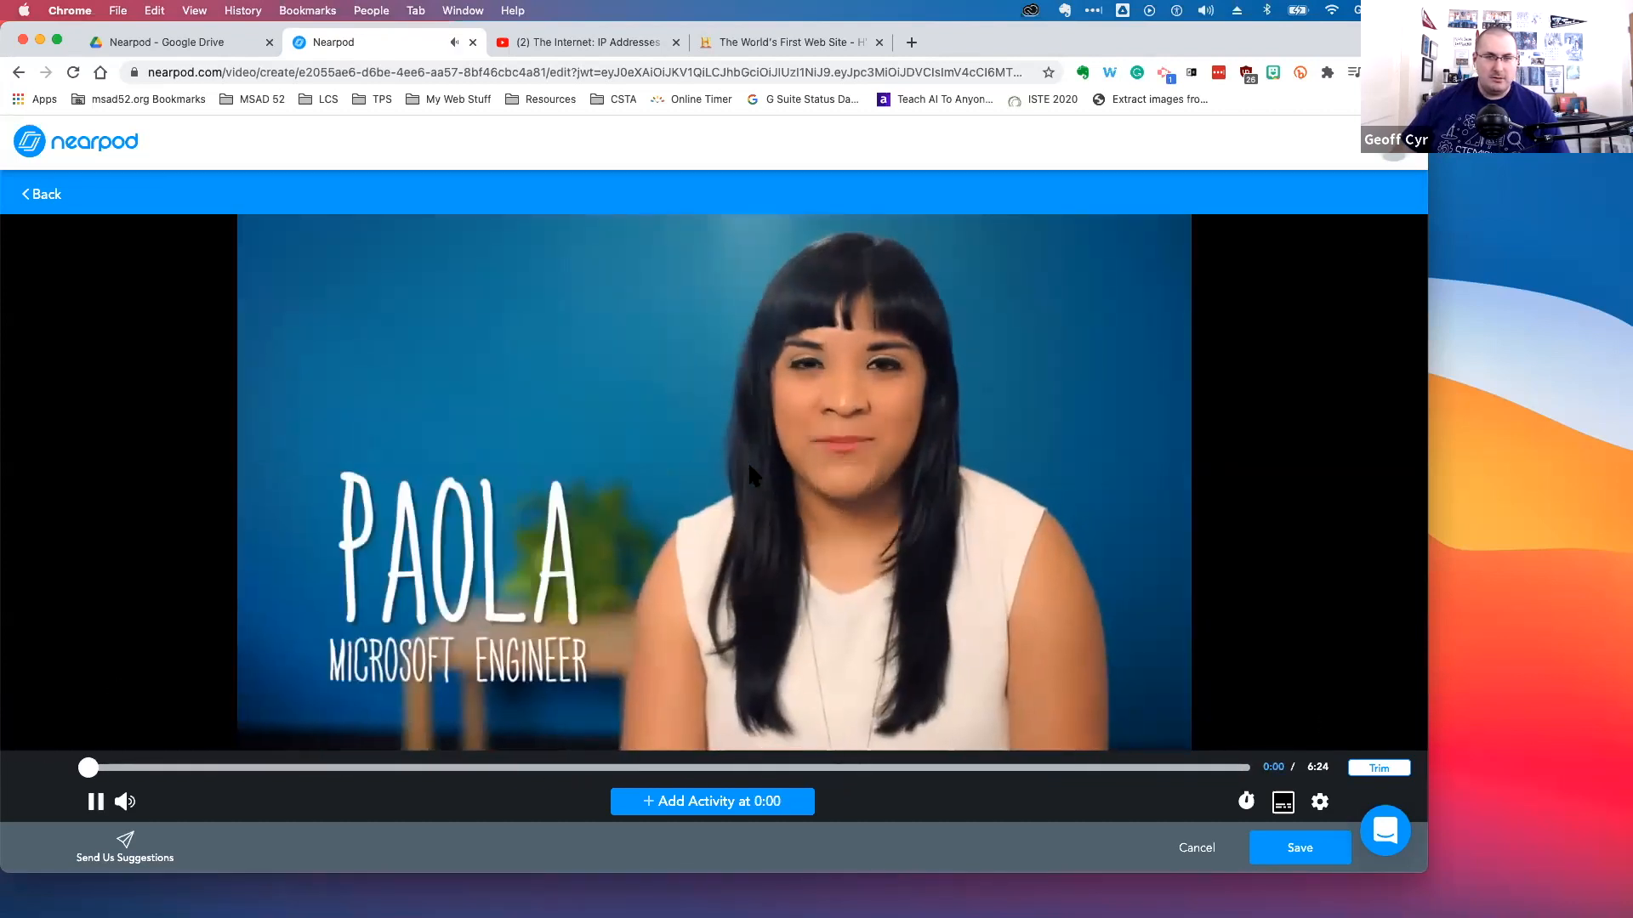
left_click(748, 476)
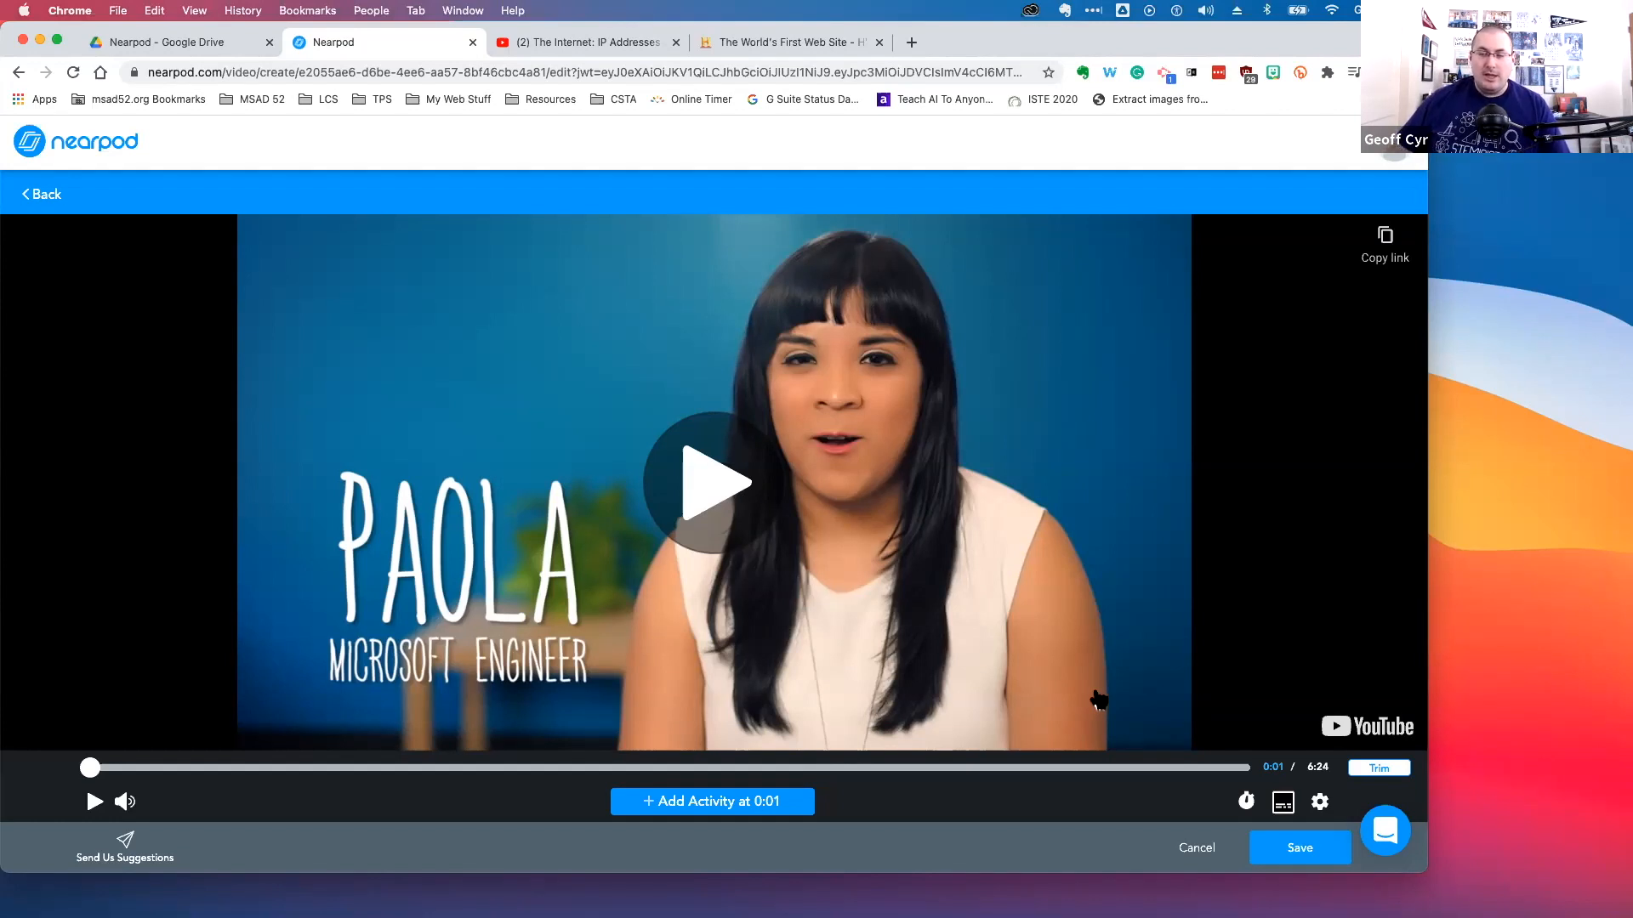
Turn on Chinese (Traditional) captions for the video
left_click(1284, 803)
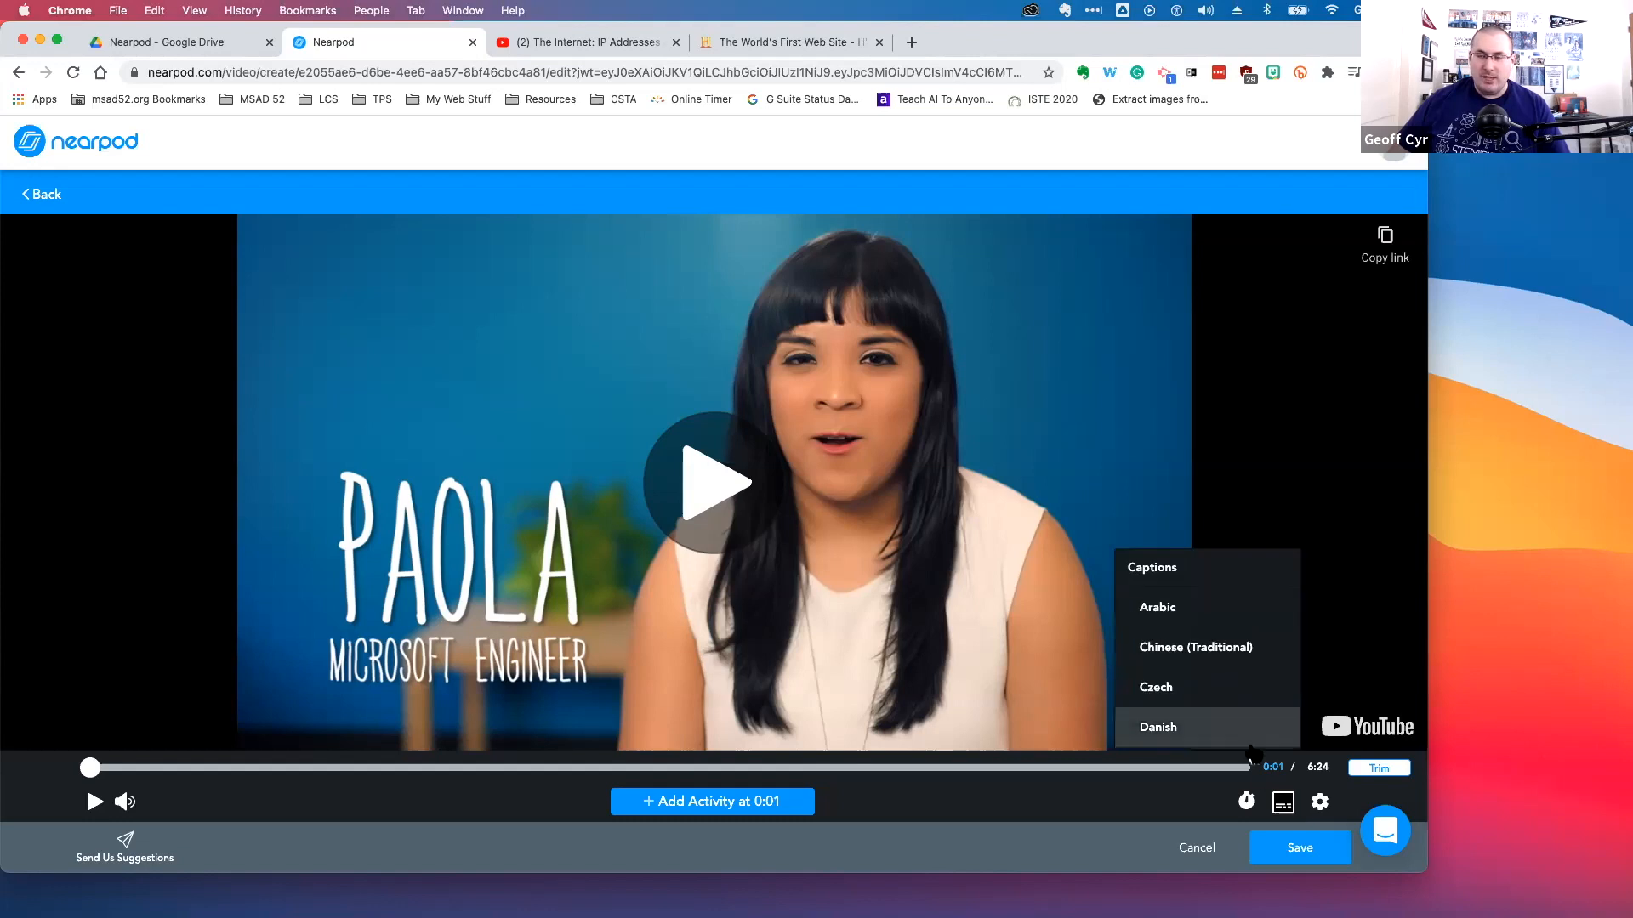
scroll(1227, 701, "down", 2)
scroll(1227, 702, "down", 1)
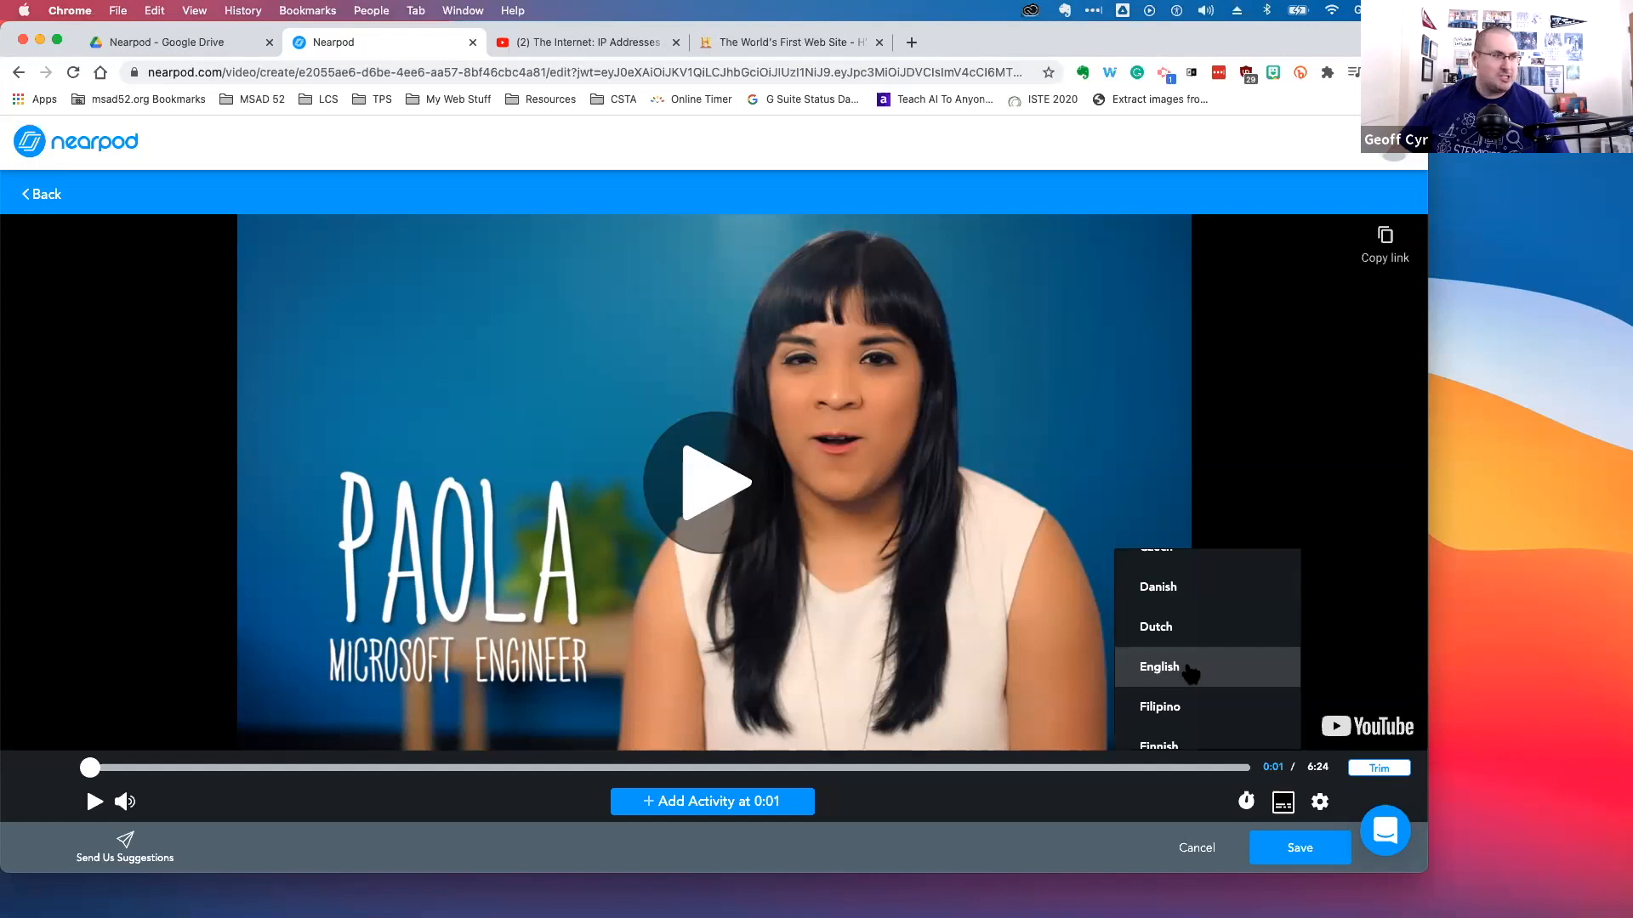
scroll(1191, 674, "down", 4)
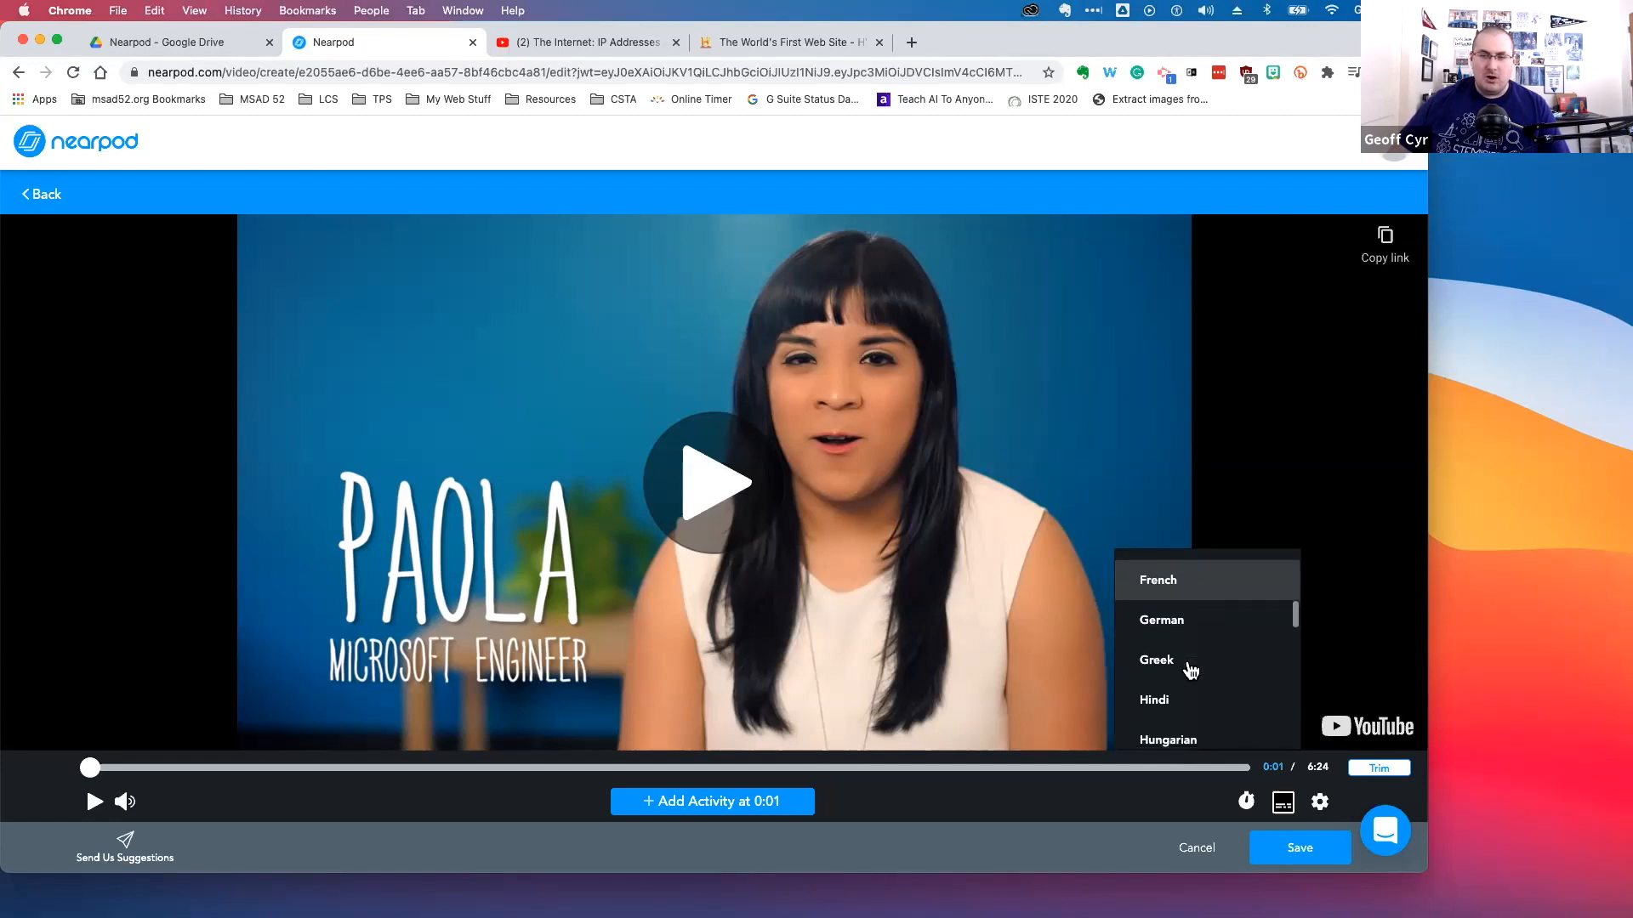
scroll(1190, 673, "down", 5)
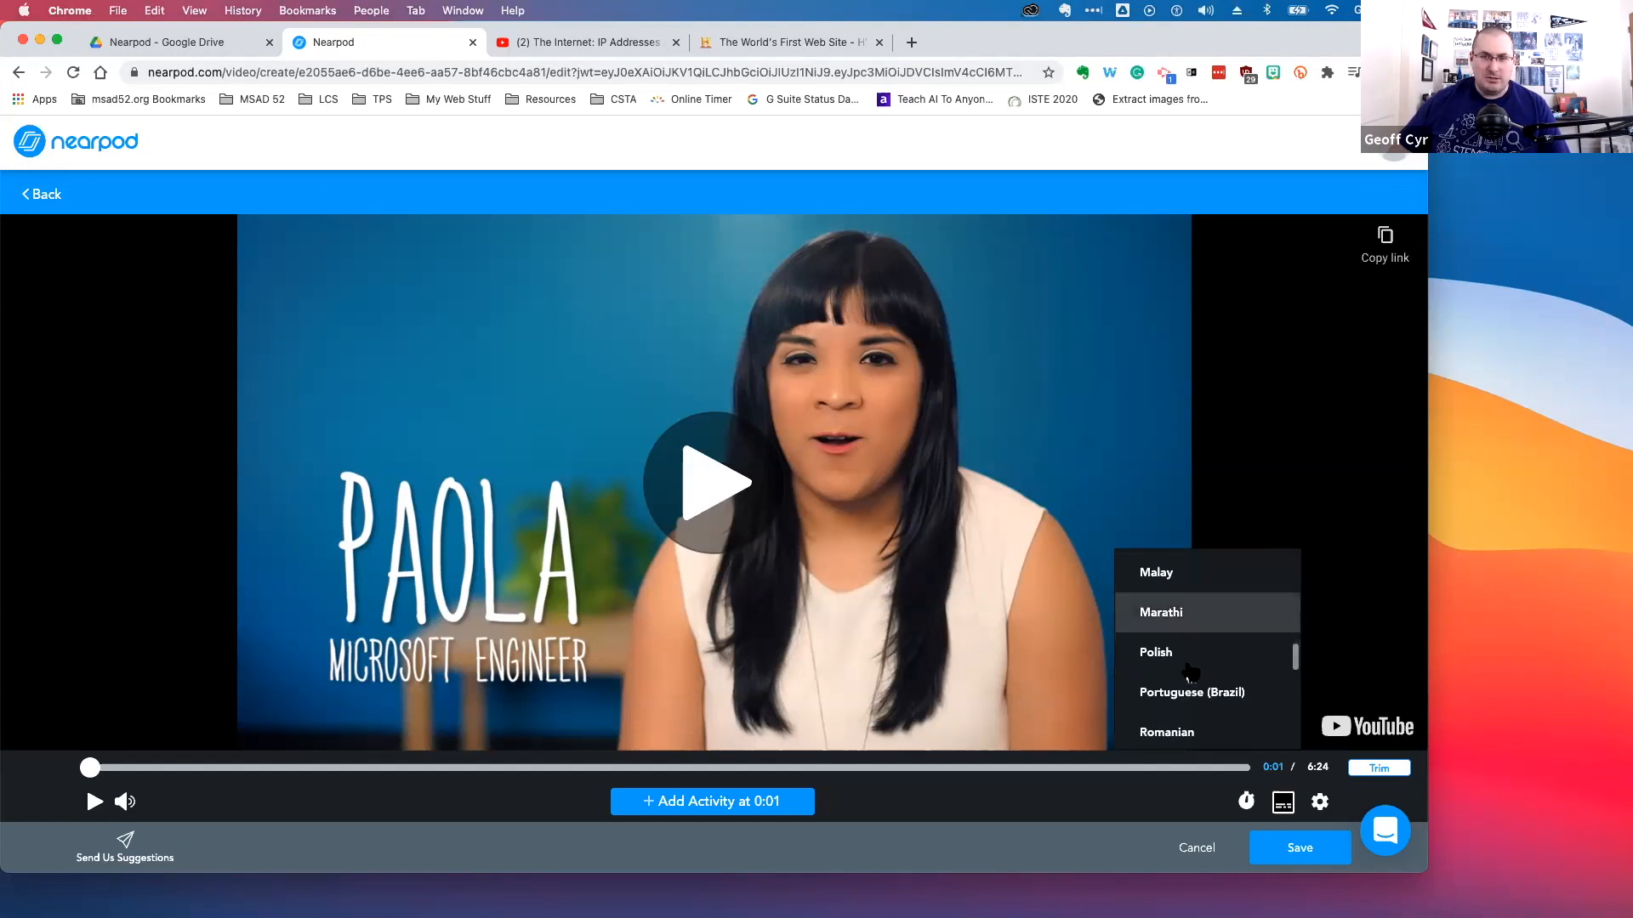
scroll(1190, 674, "down", 5)
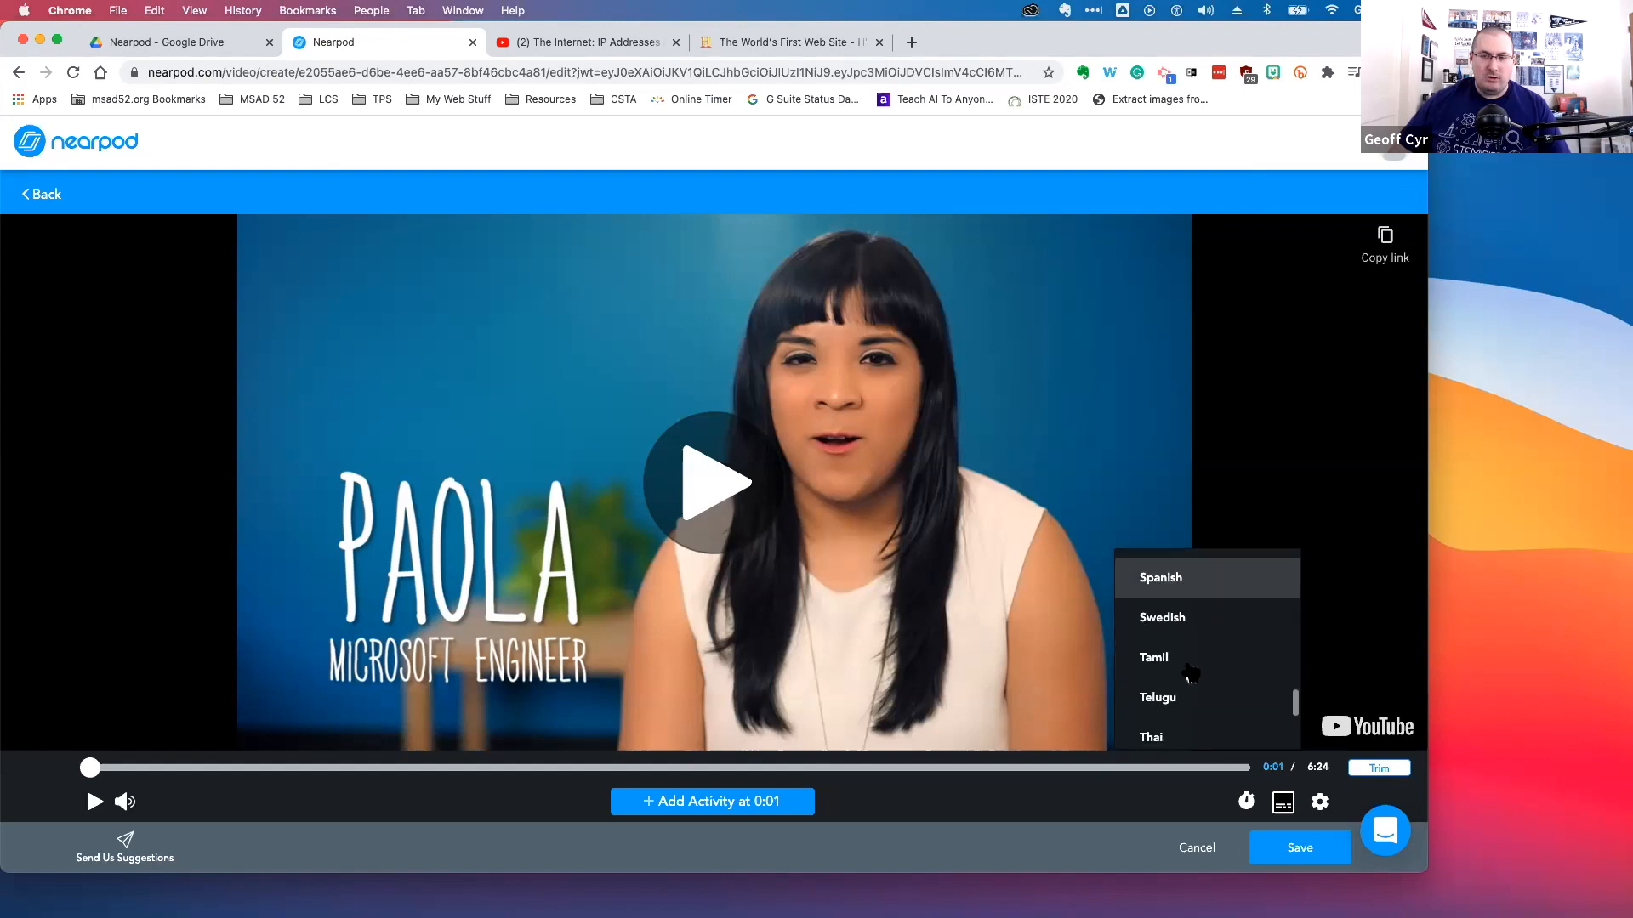
scroll(1191, 674, "down", 4)
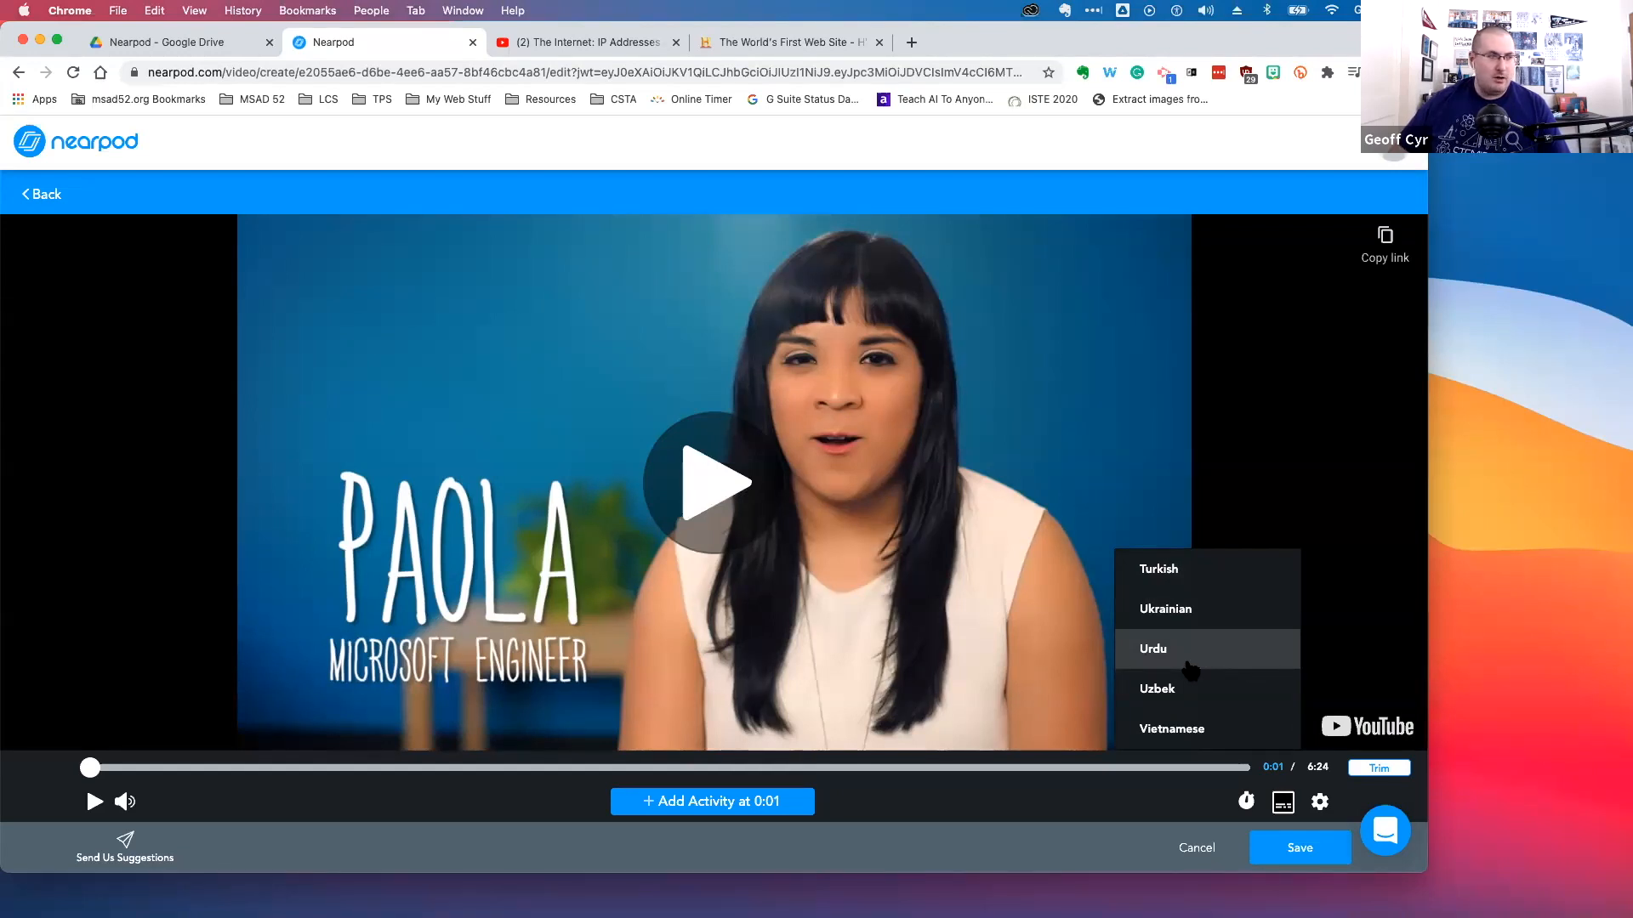
scroll(1190, 672, "up", 8)
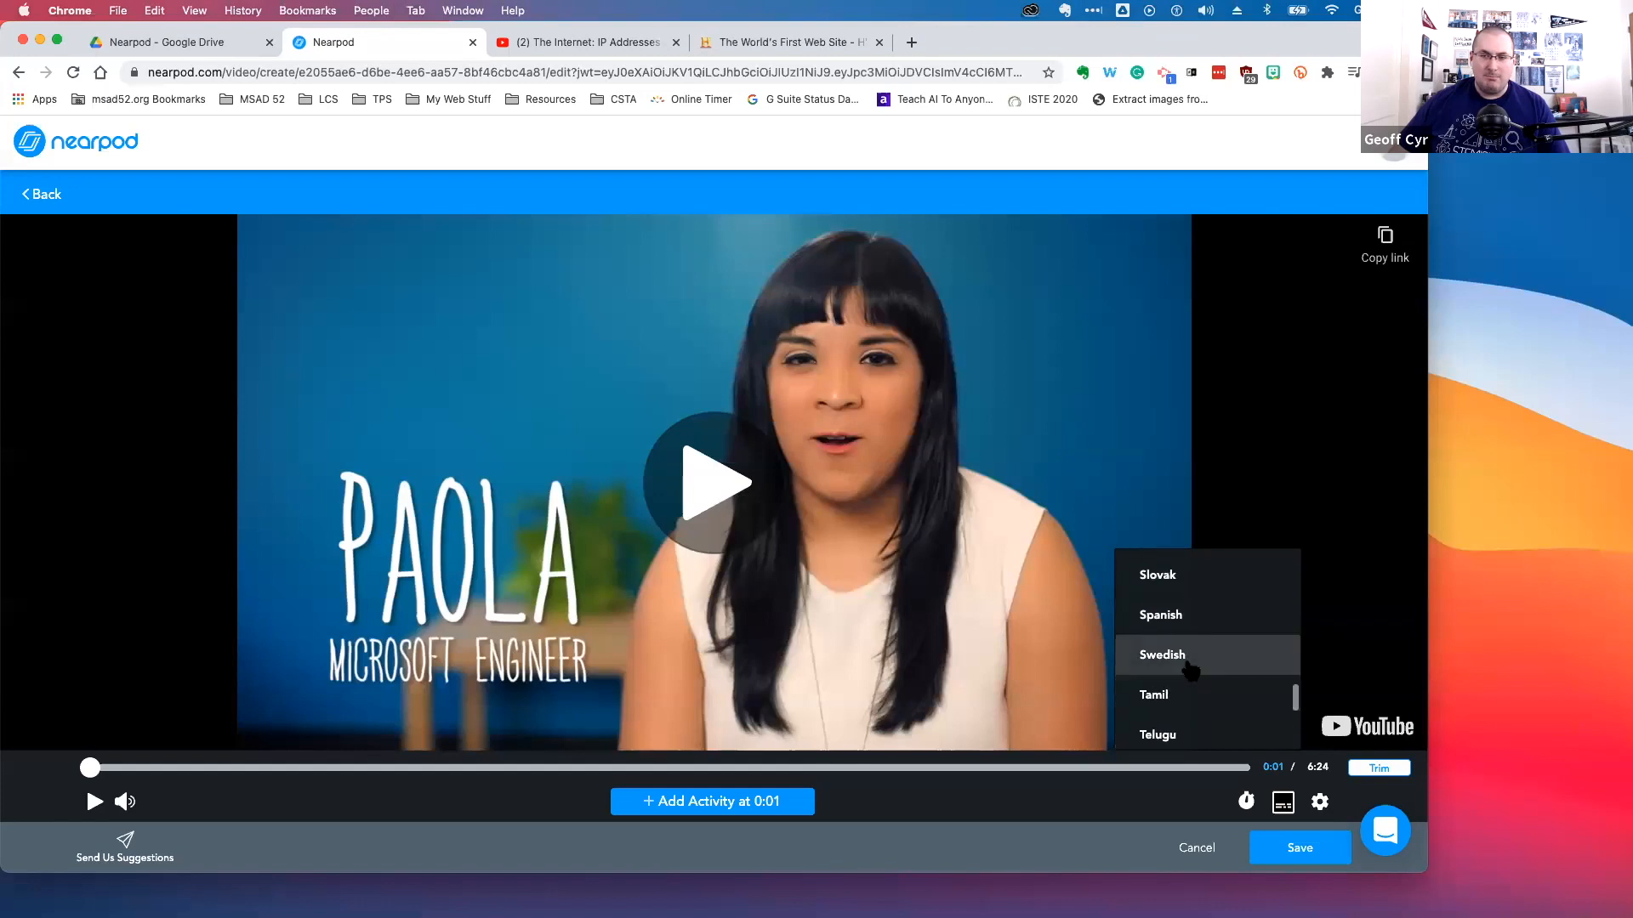
scroll(1191, 672, "up", 8)
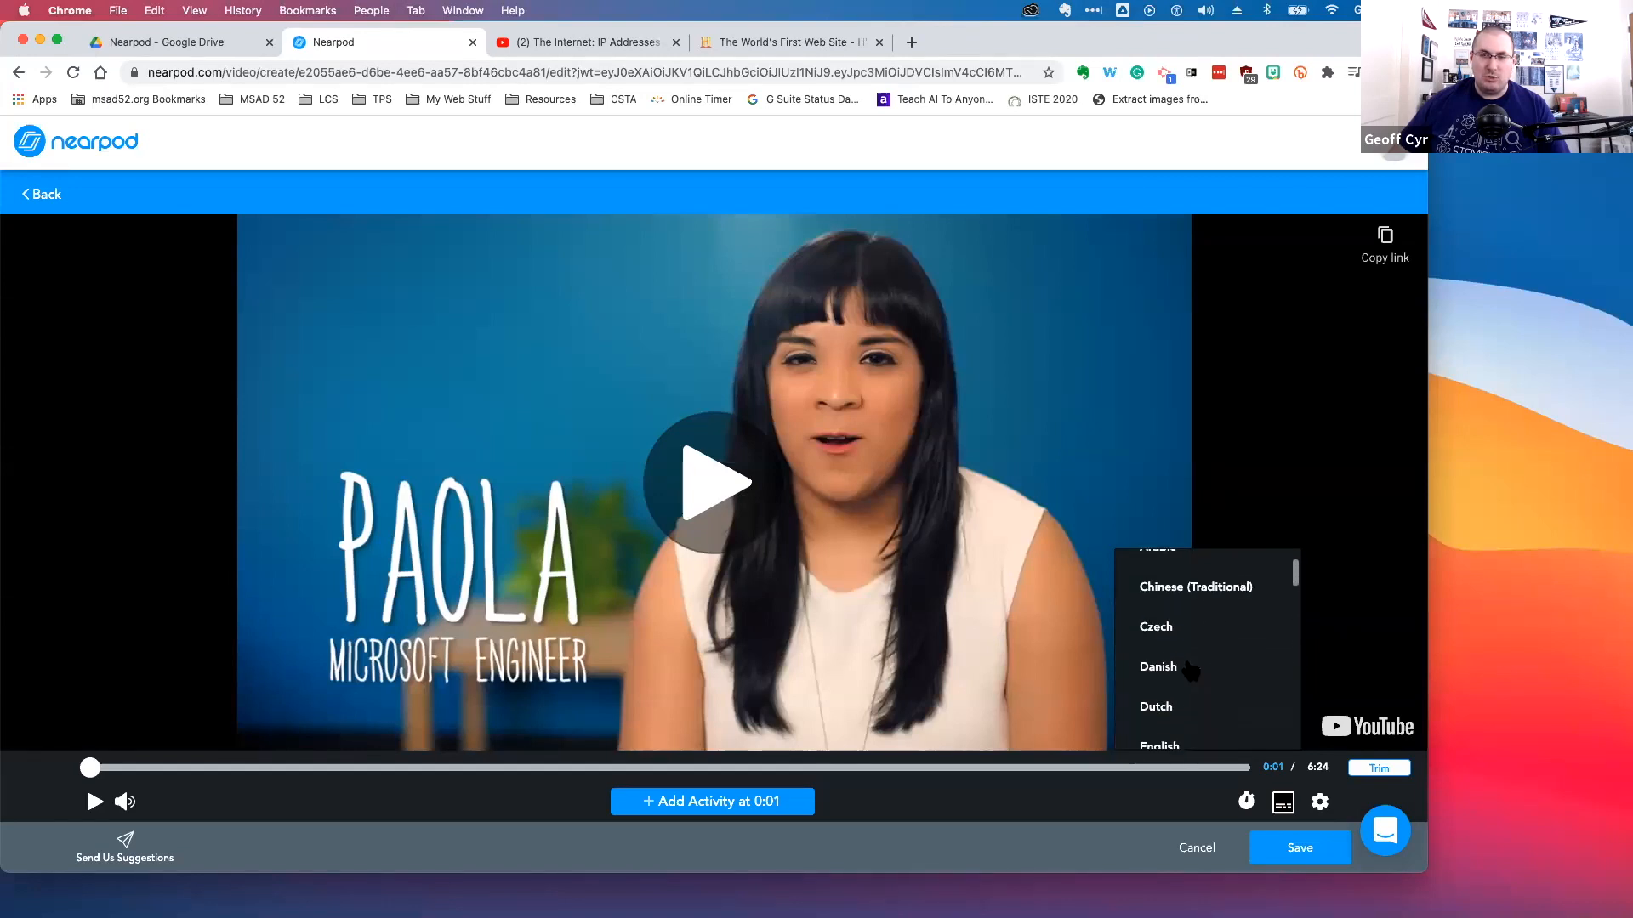
scroll(1190, 671, "up", 3)
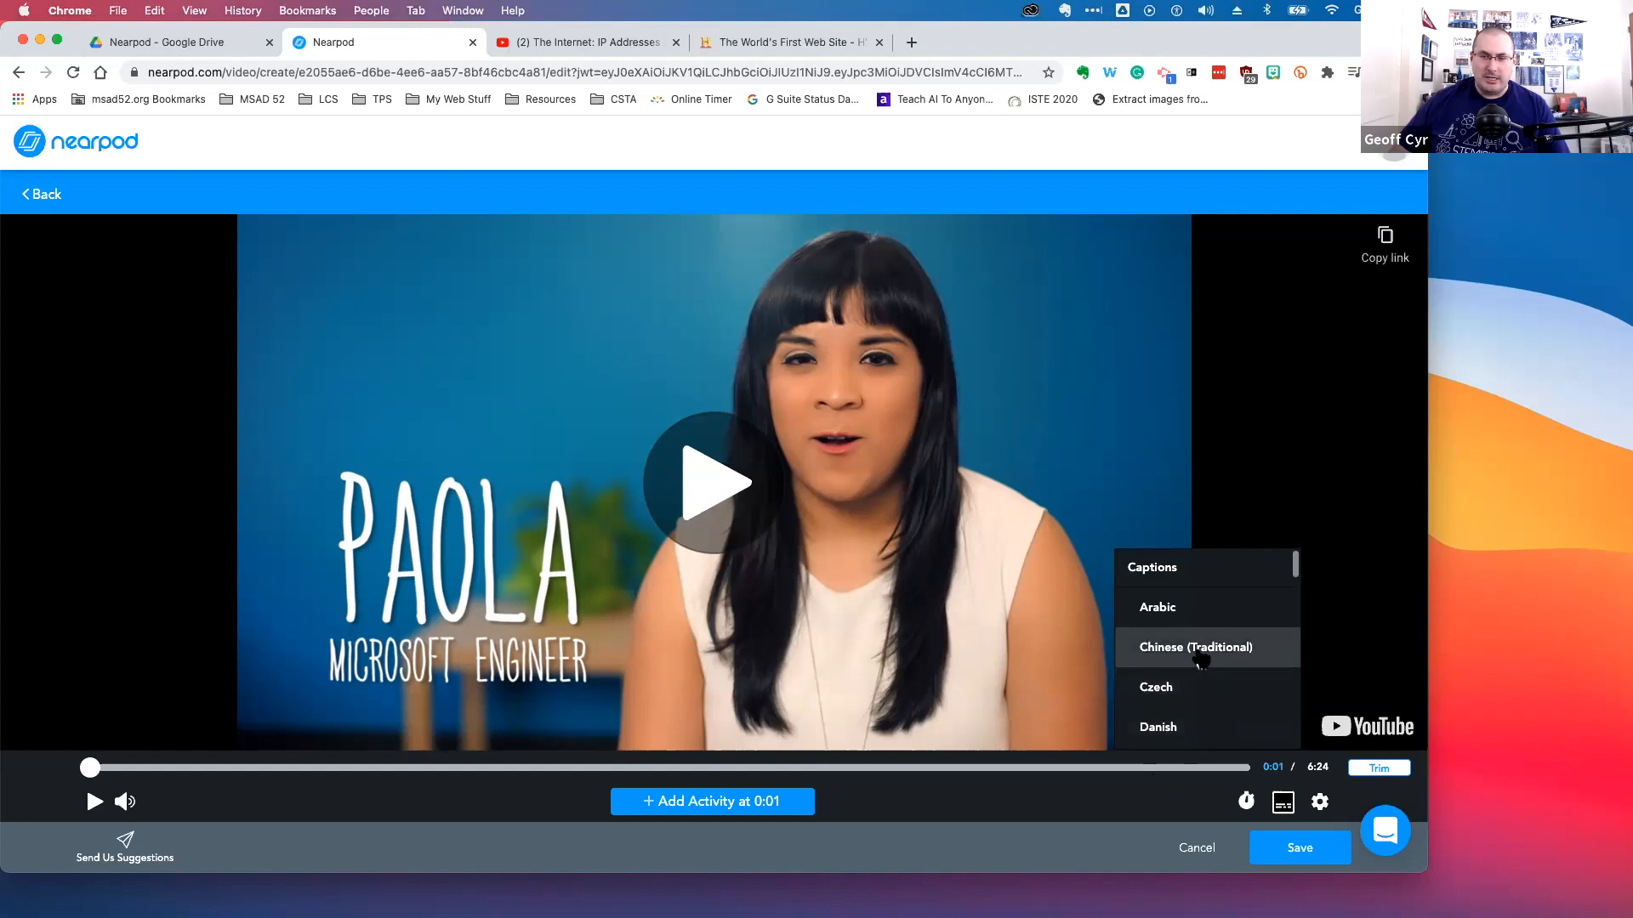
left_click(1200, 660)
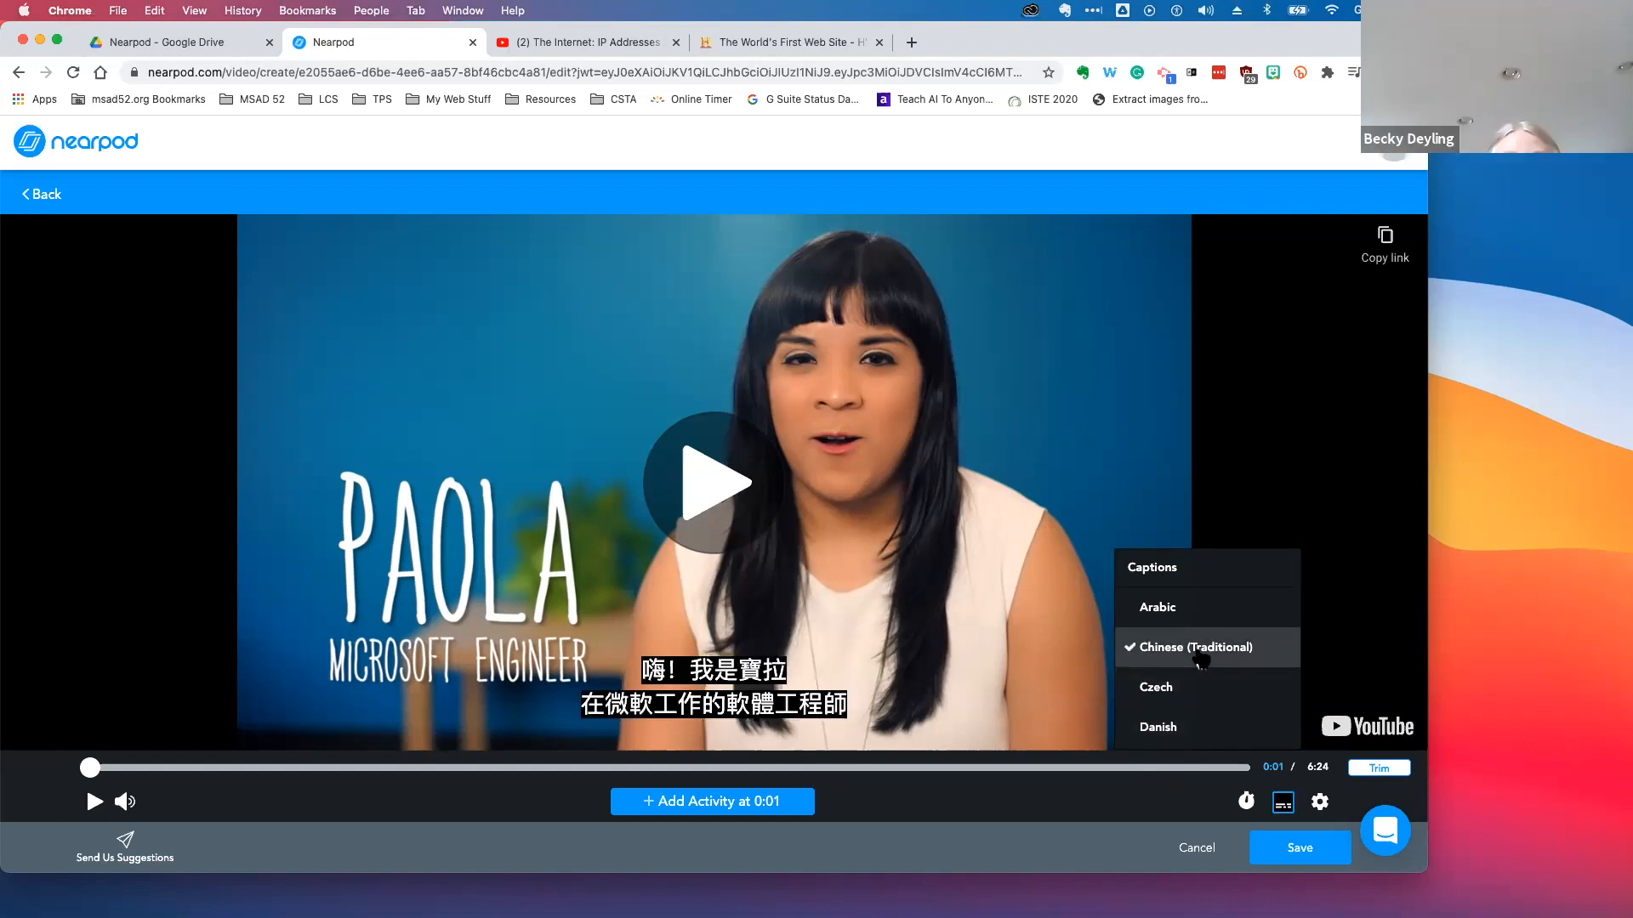
Preview the captioned video and browse the list of available caption languages
left_click(1370, 566)
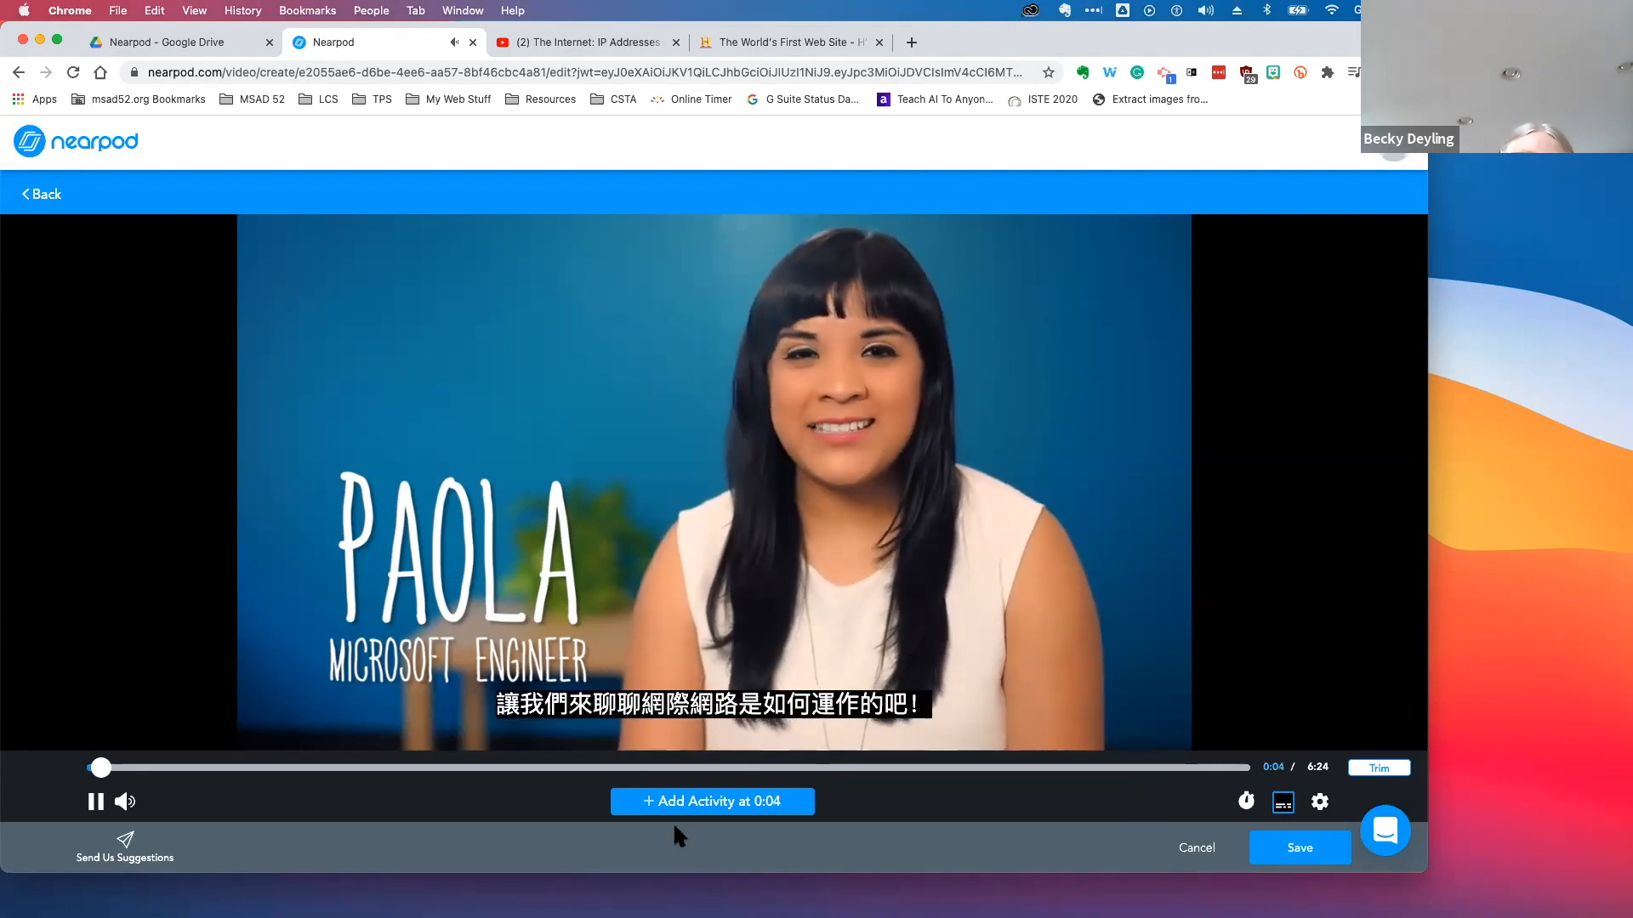
left_click(96, 802)
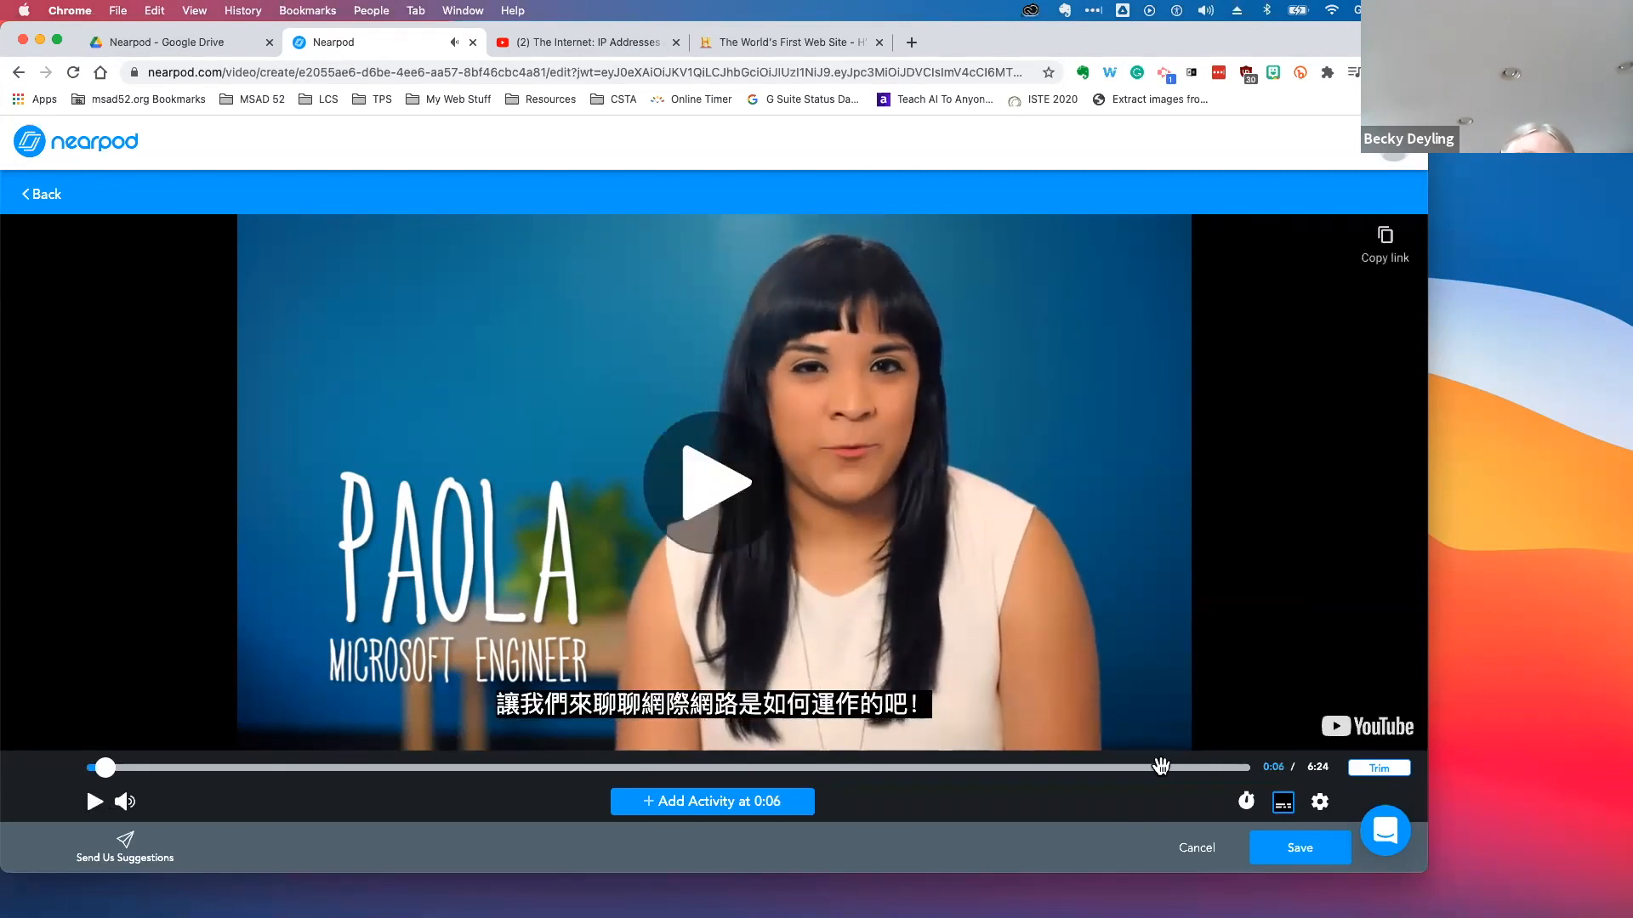
left_click(1284, 804)
scroll(1214, 672, "down", 4)
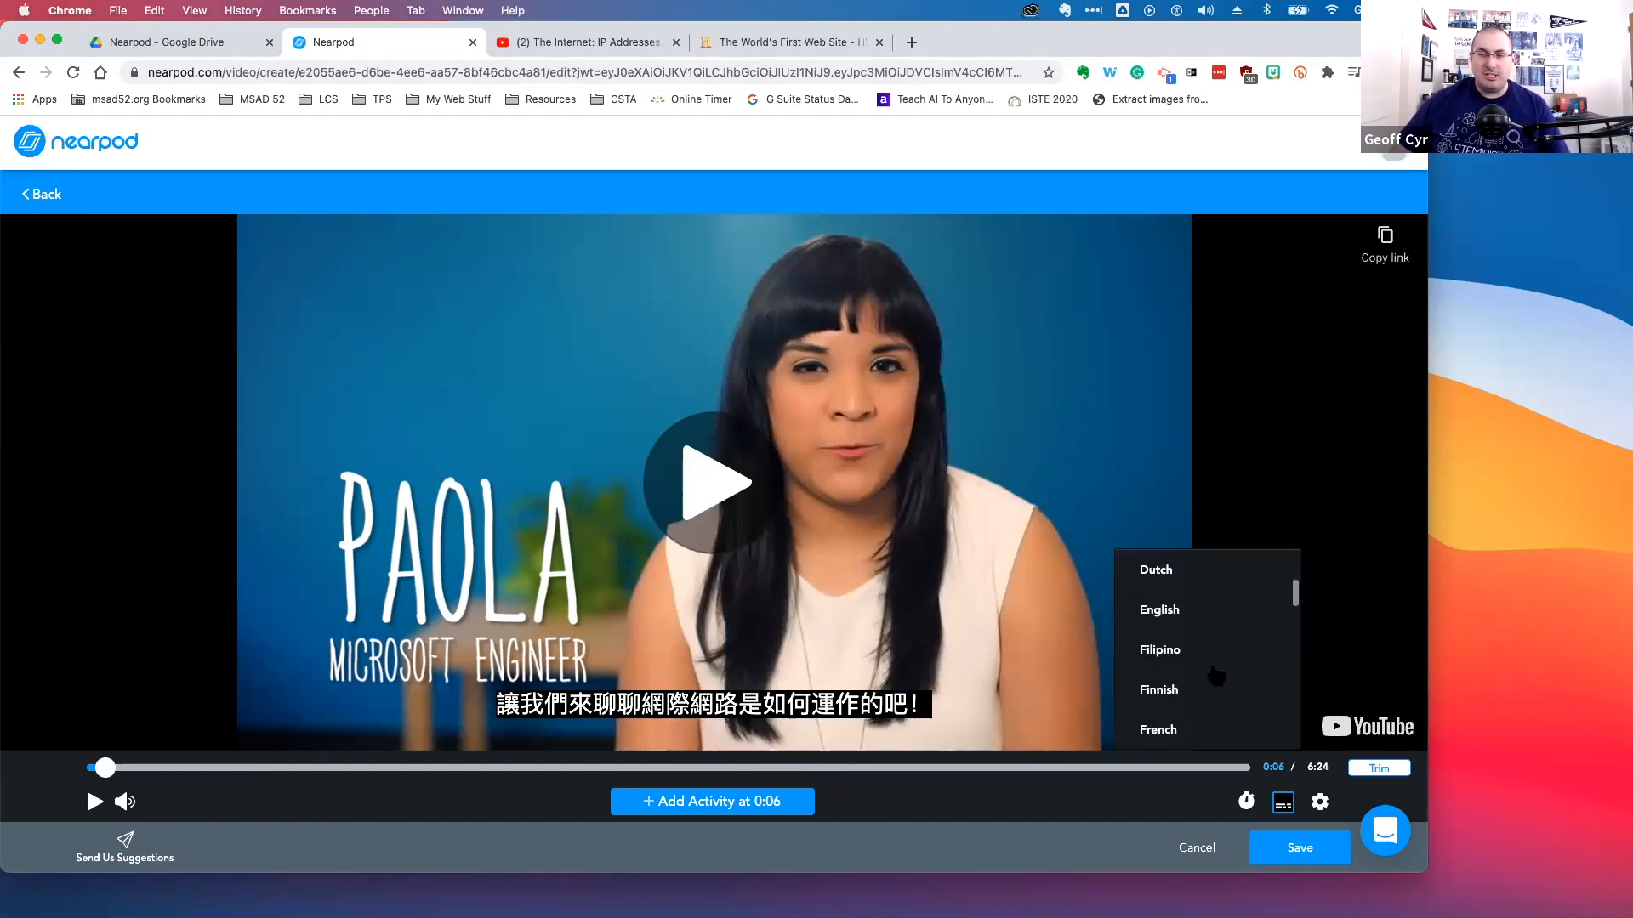
scroll(1214, 672, "up", 3)
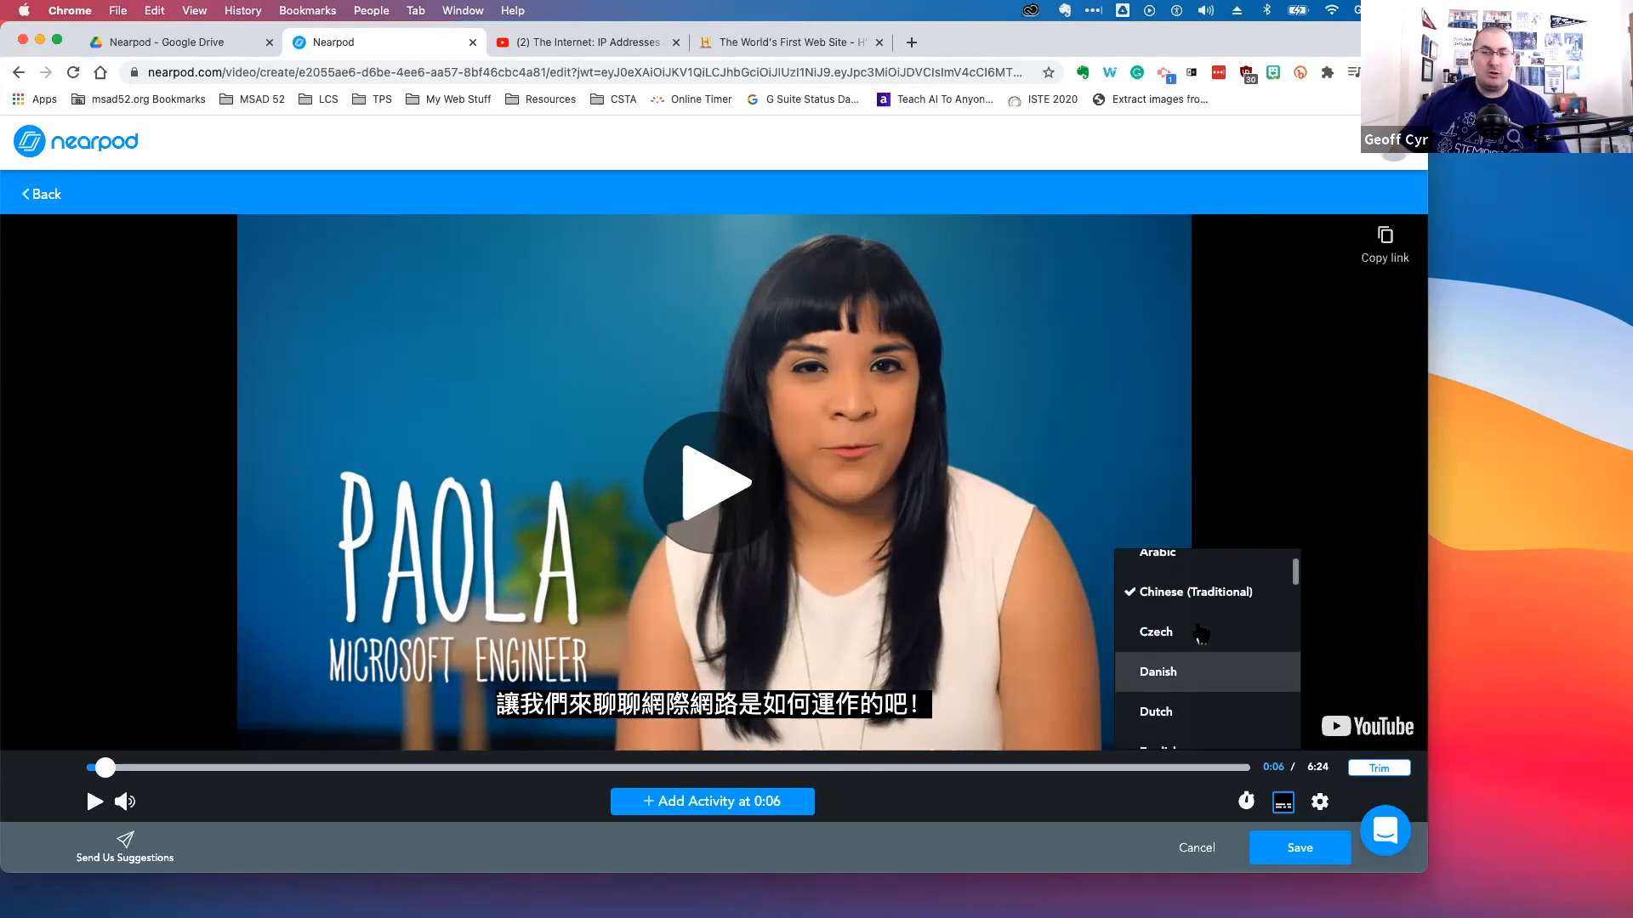
scroll(1202, 634, "up", 1)
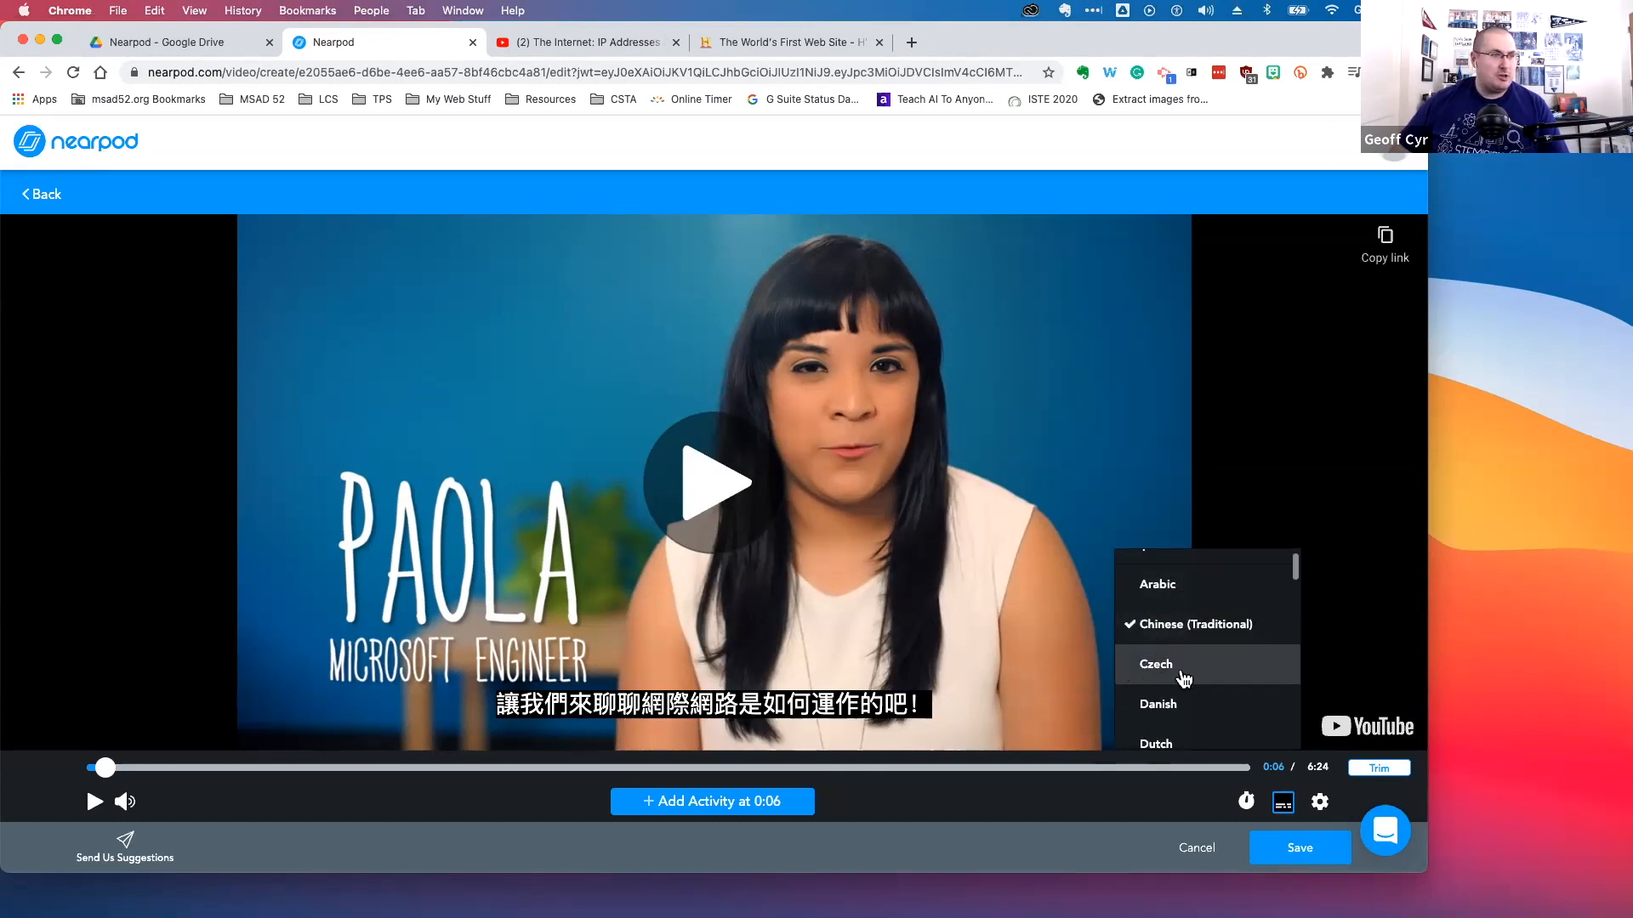
scroll(1178, 681, "down", 5)
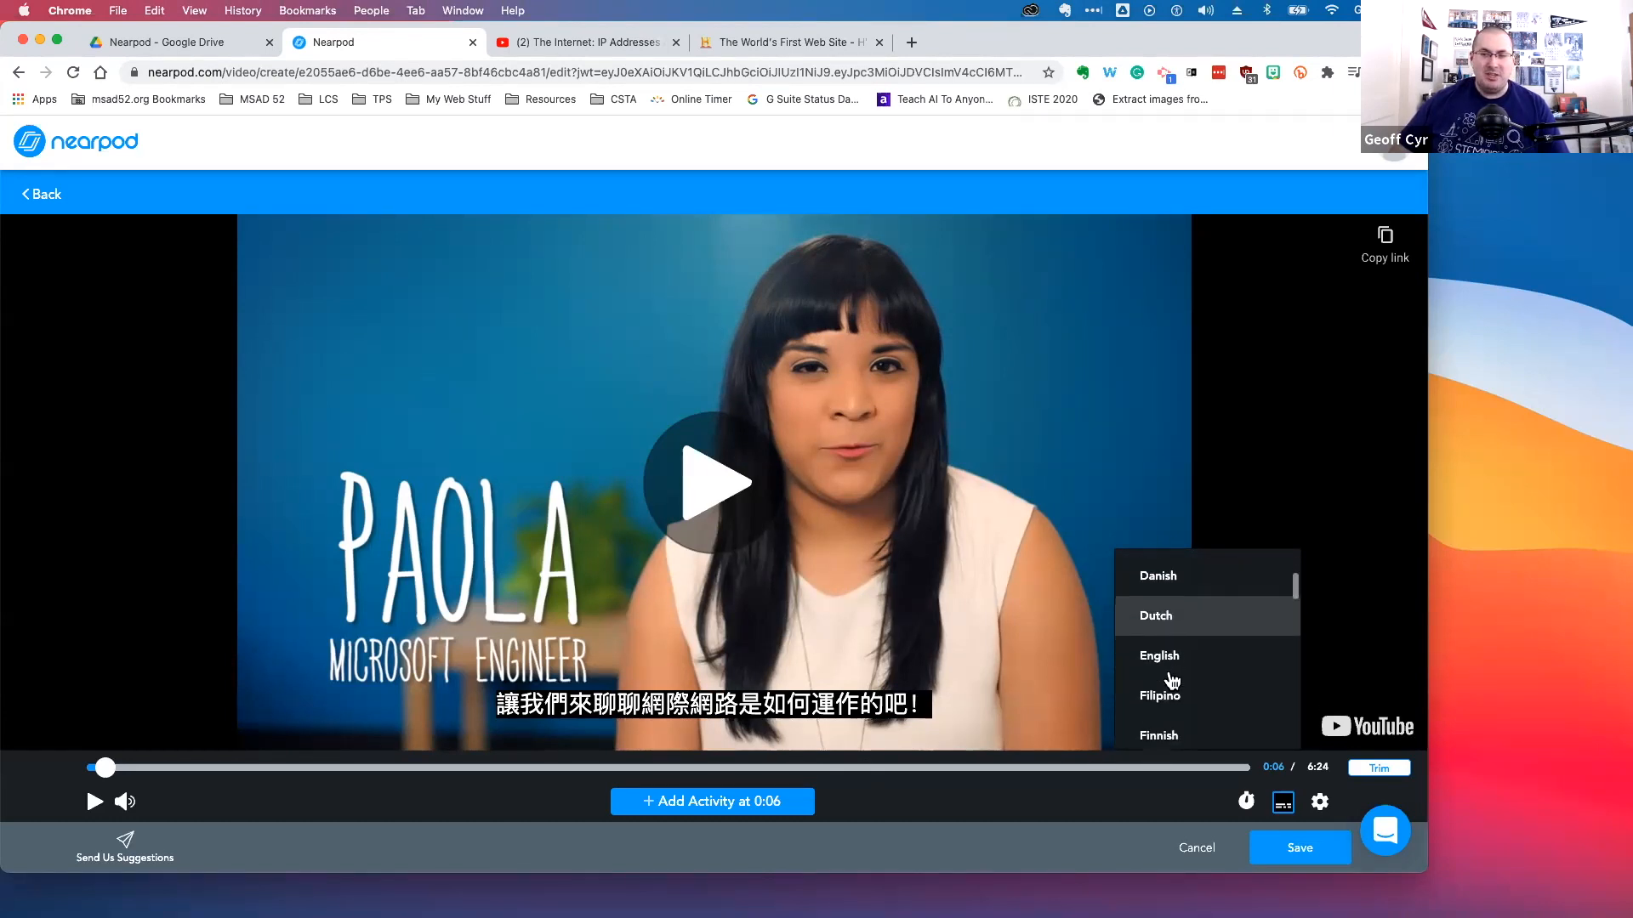
scroll(1174, 684, "down", 8)
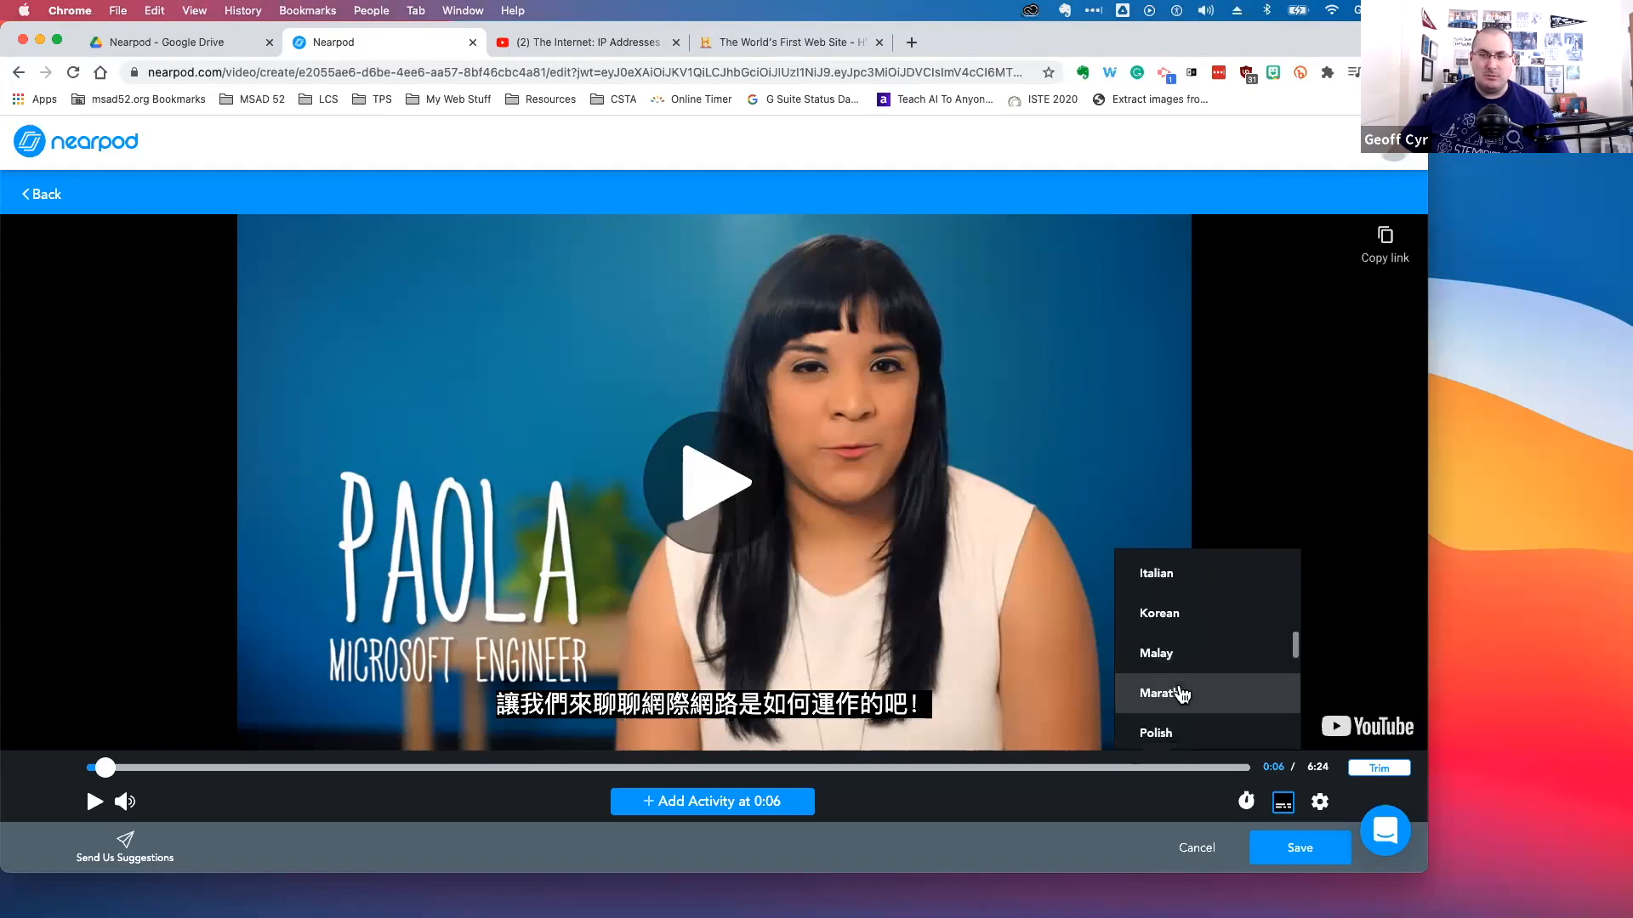
scroll(1182, 694, "down", 5)
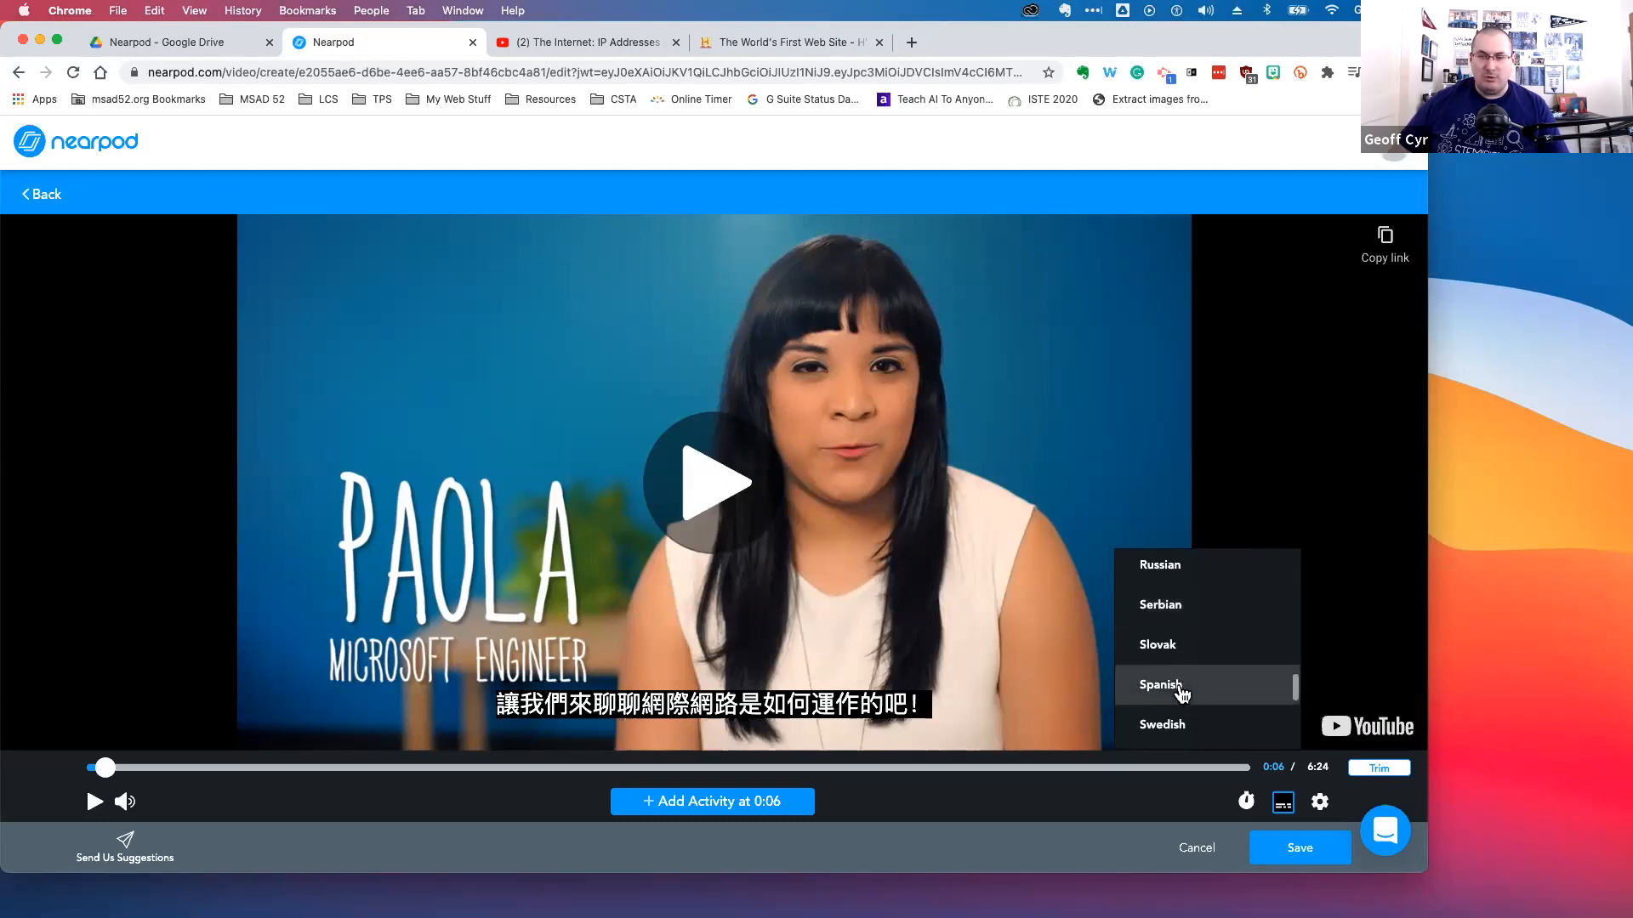
scroll(1183, 694, "down", 3)
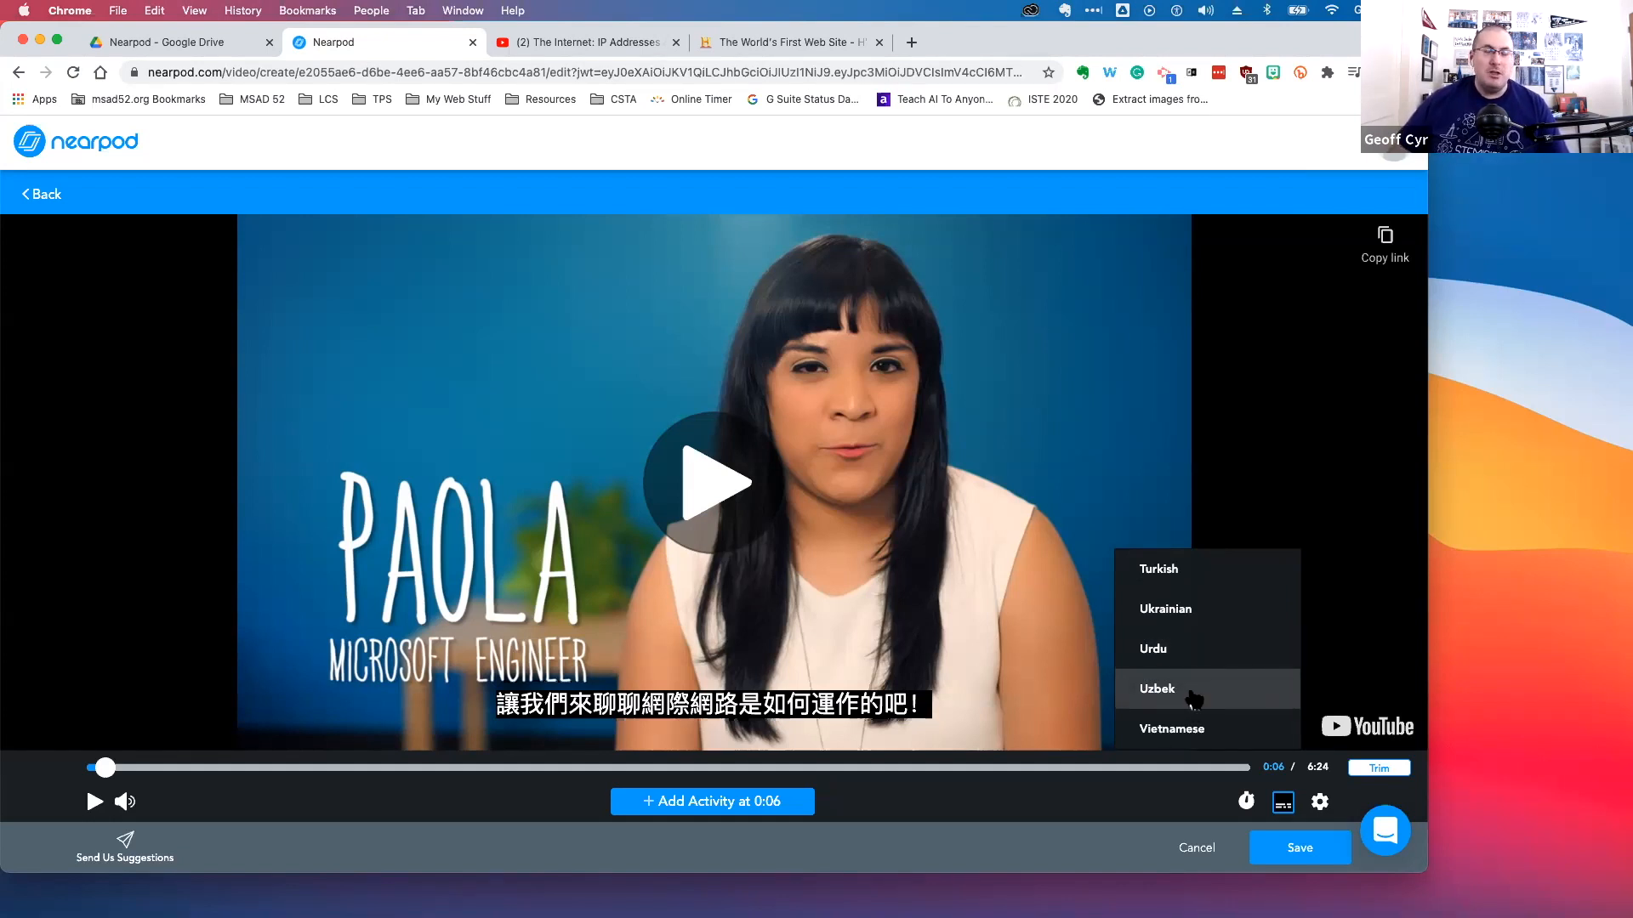
scroll(1178, 663, "up", 15)
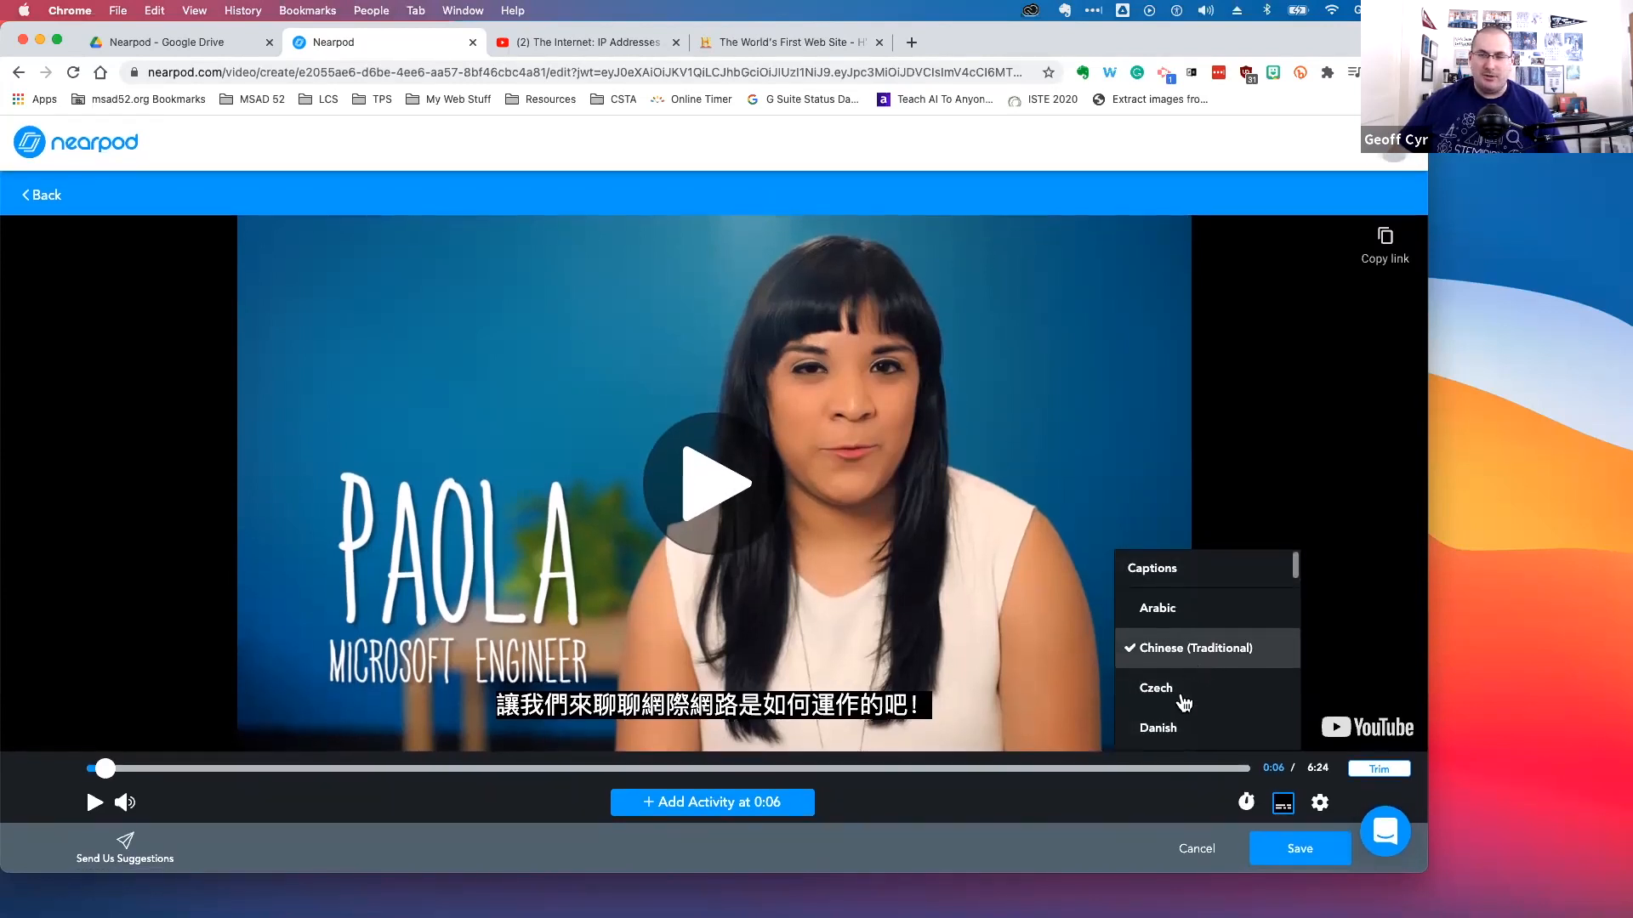
Turn off the Chinese (Traditional) captions
left_click(1161, 651)
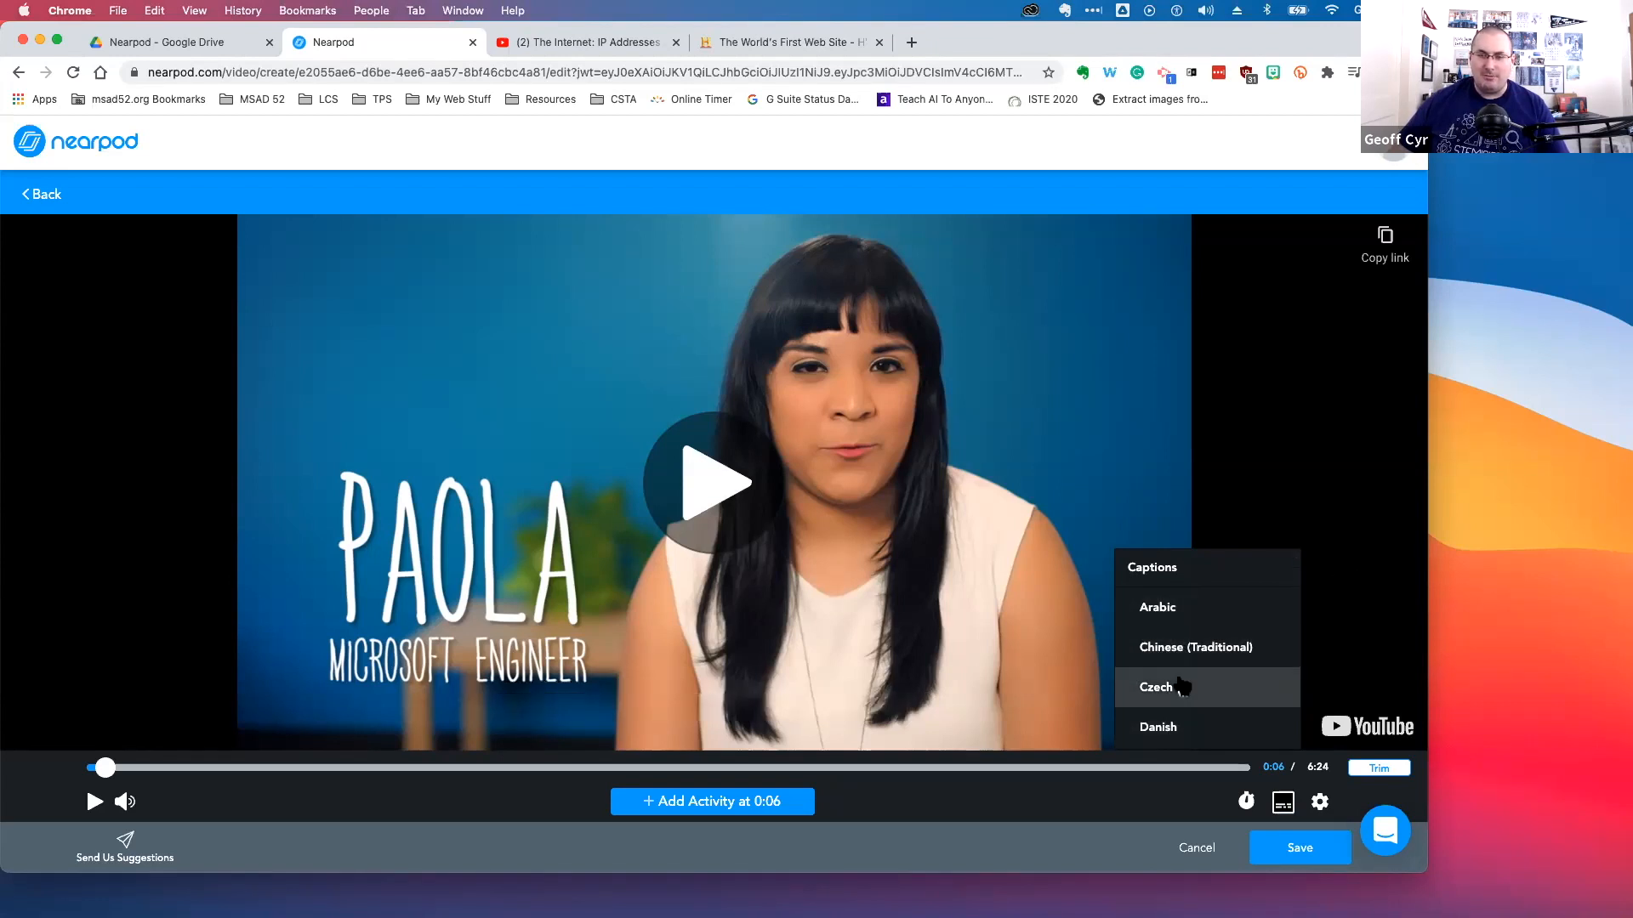
left_click(1342, 599)
left_click(1342, 600)
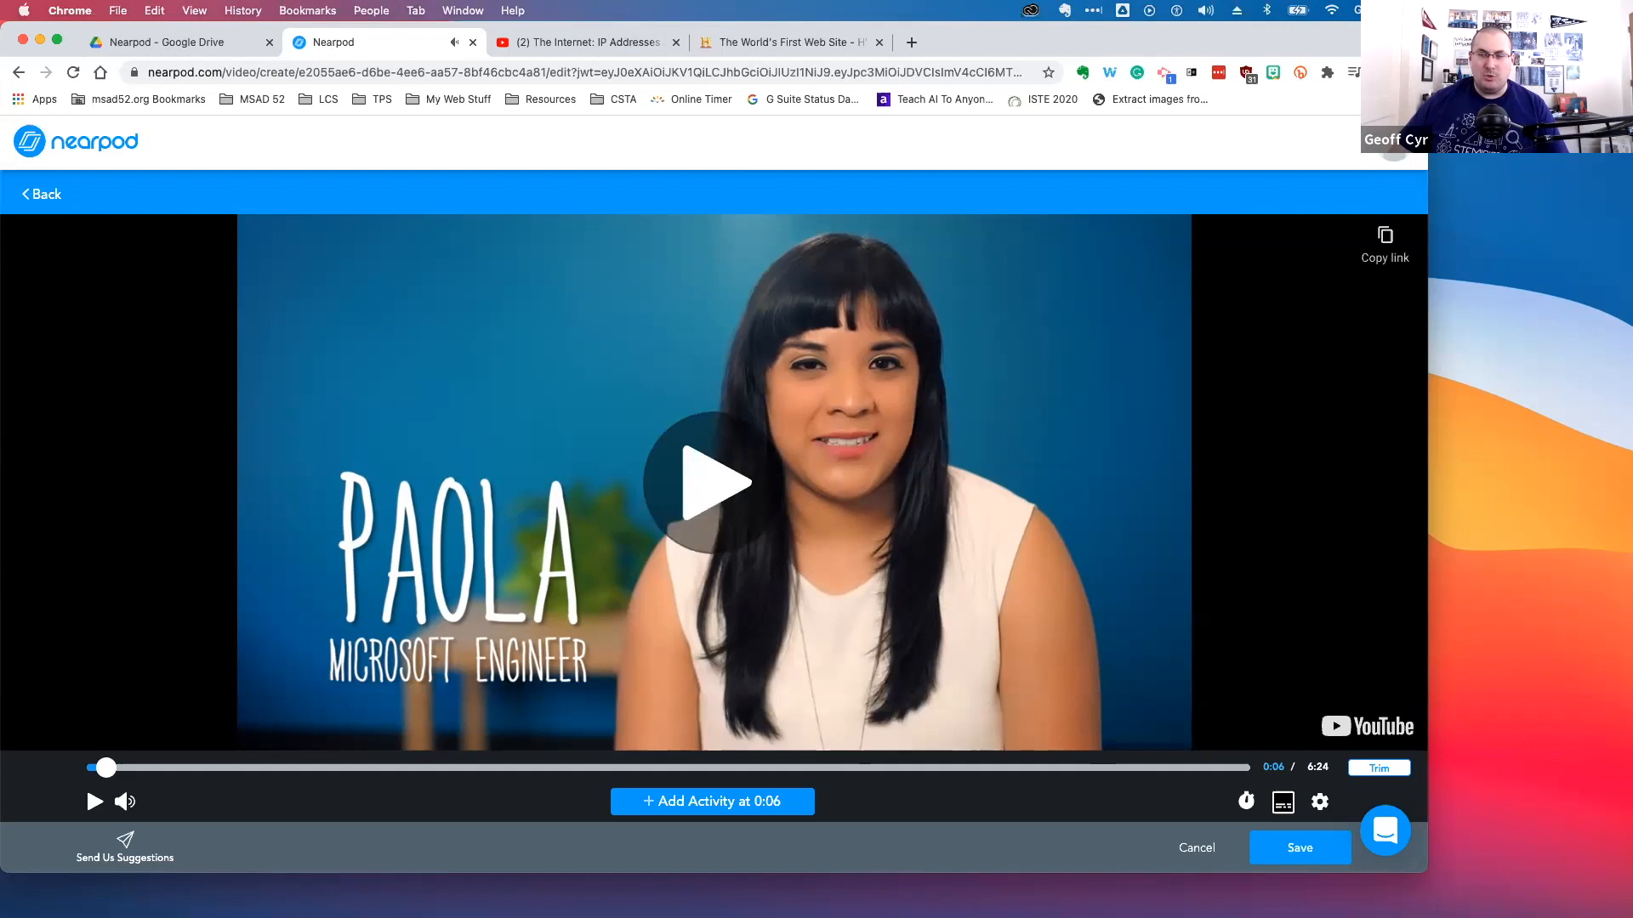
Try the Slowest playback speed, preview the video, and return the speed to Normal
left_click(1247, 803)
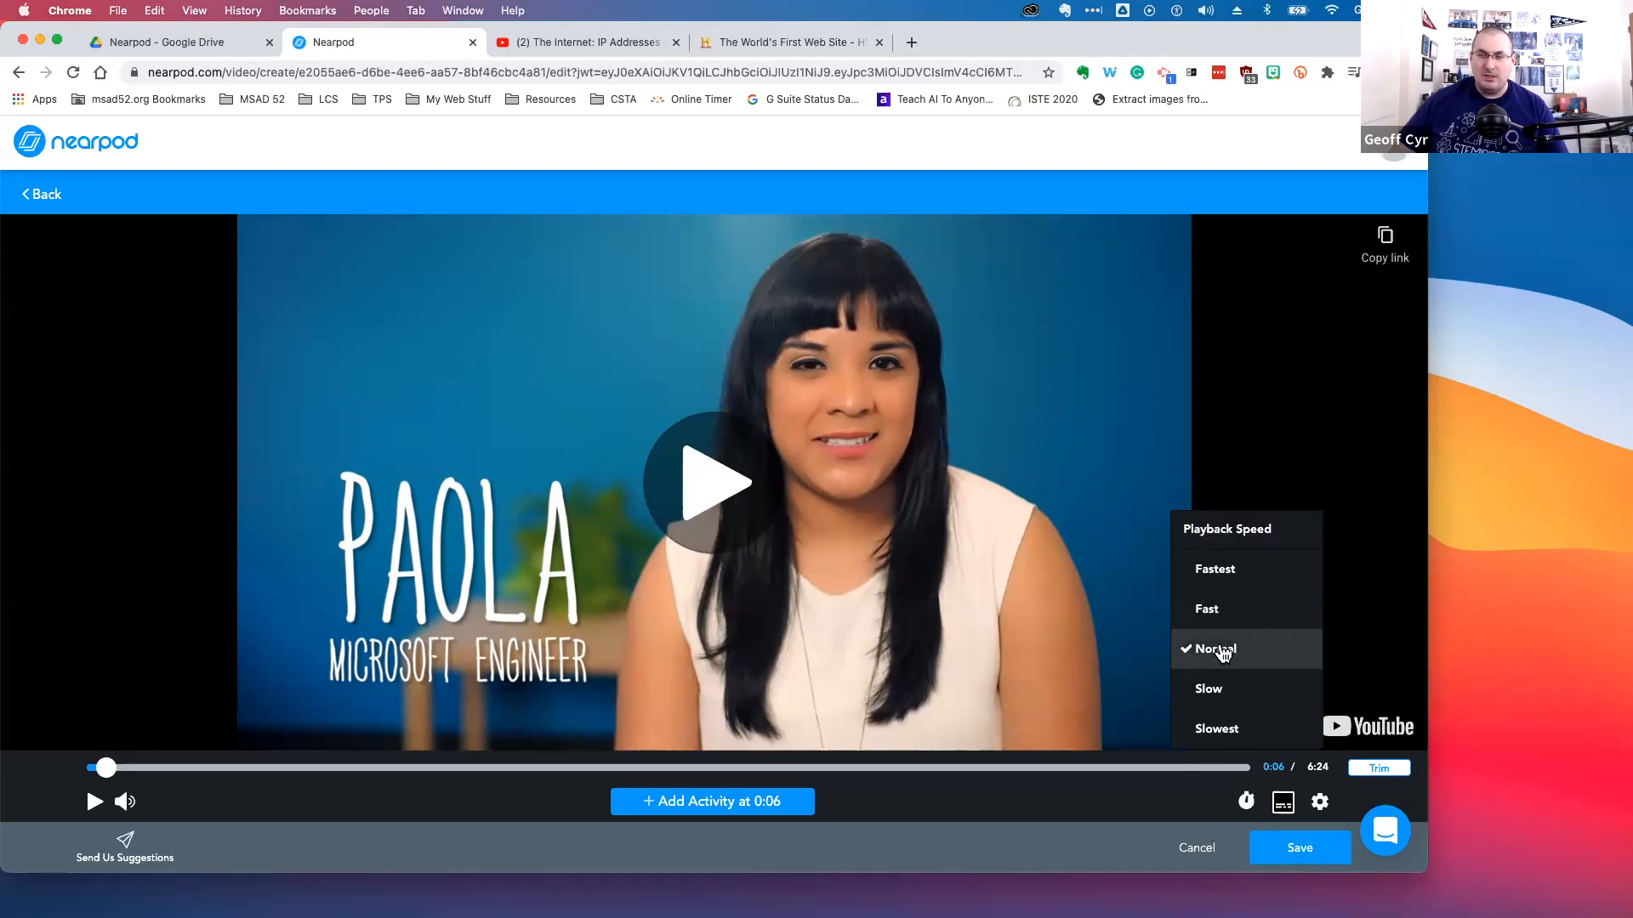
left_click(1223, 727)
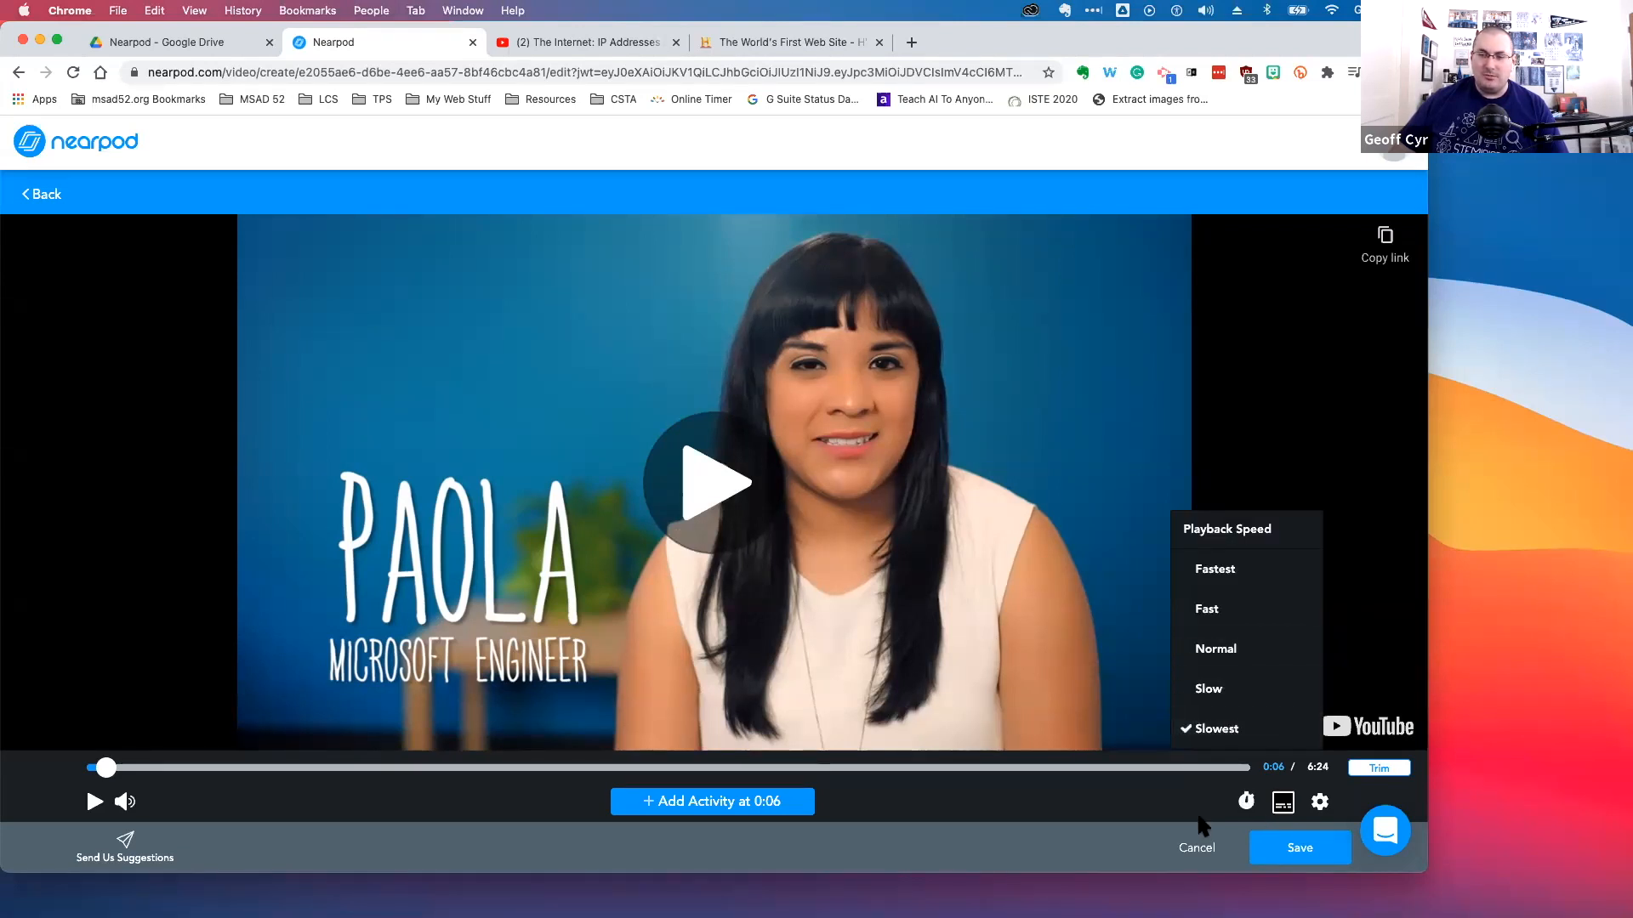
left_click(95, 802)
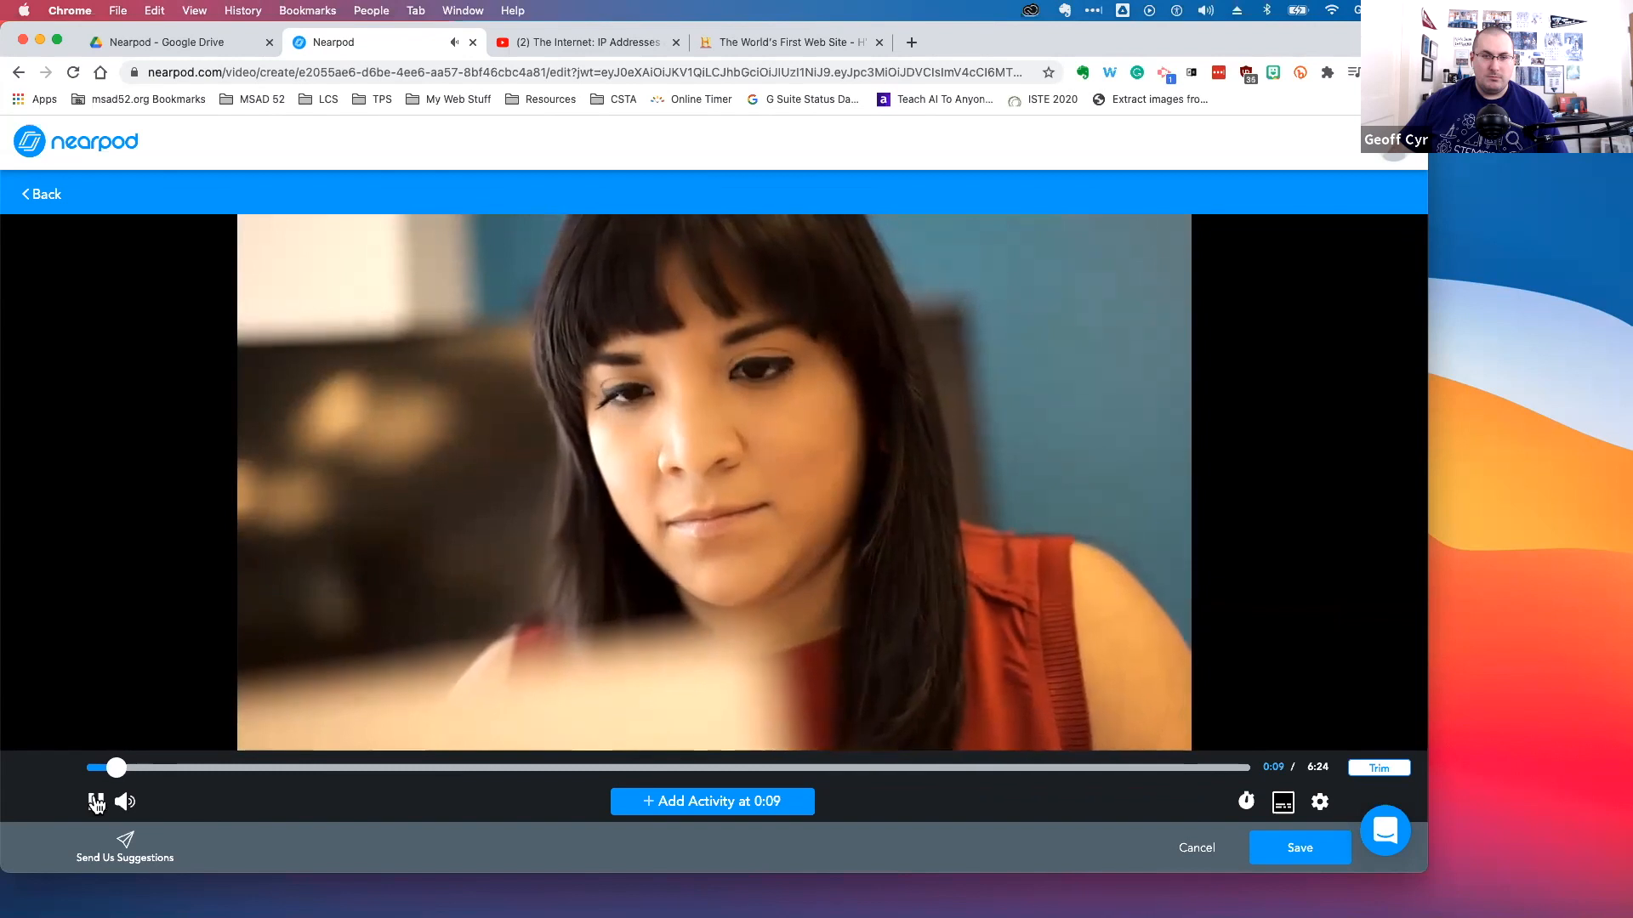
left_click(94, 802)
left_click(1246, 801)
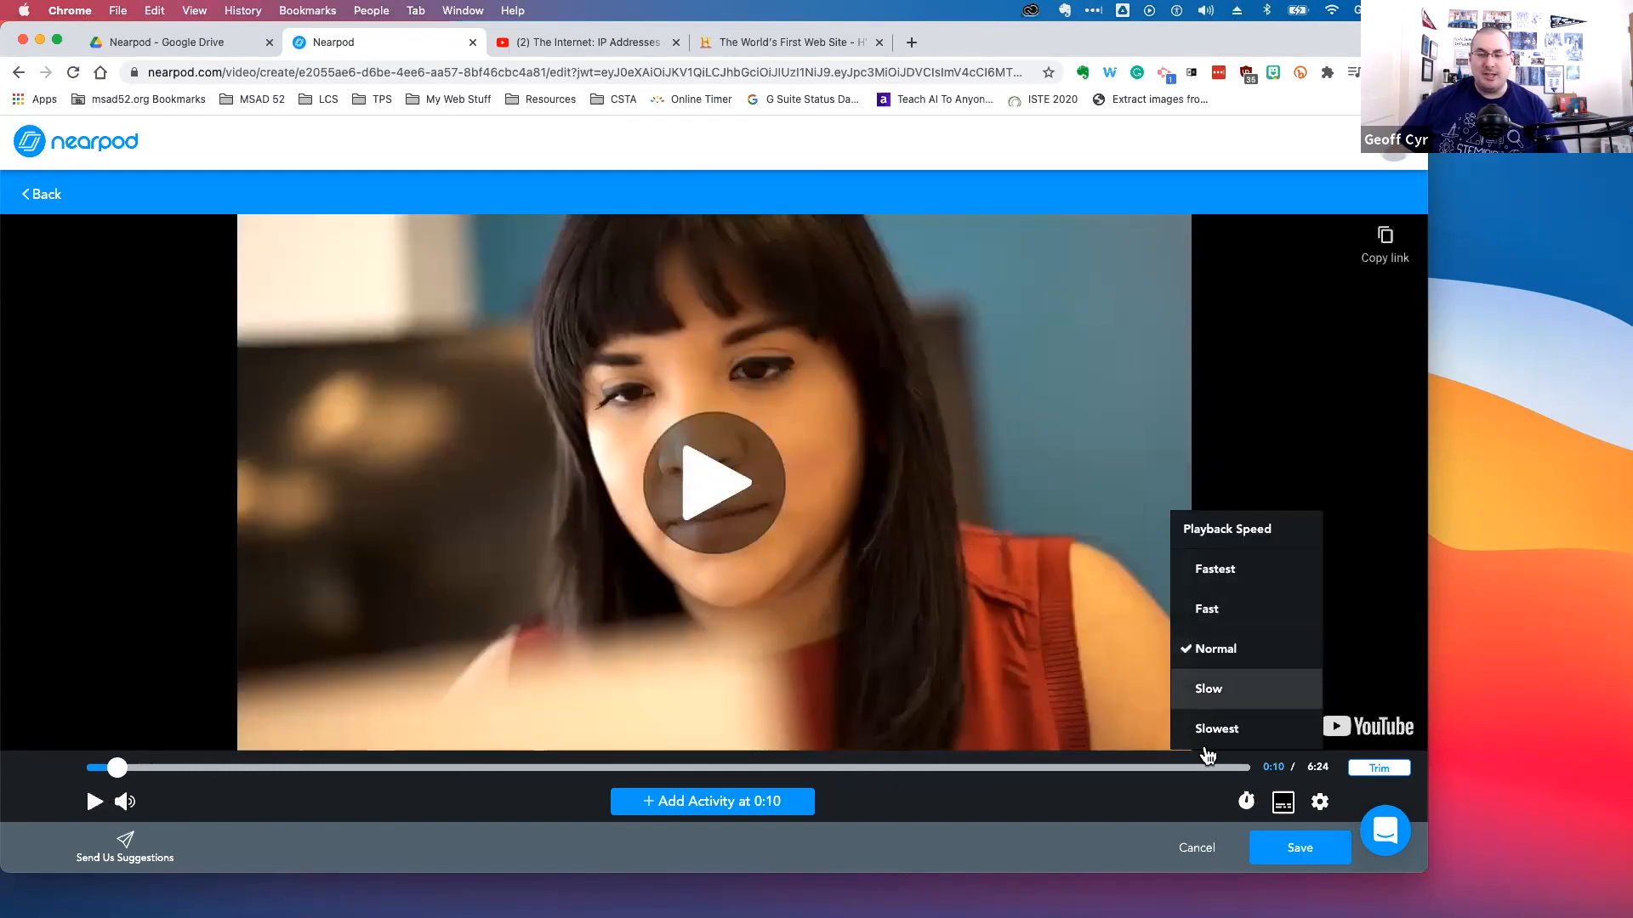
left_click(1143, 829)
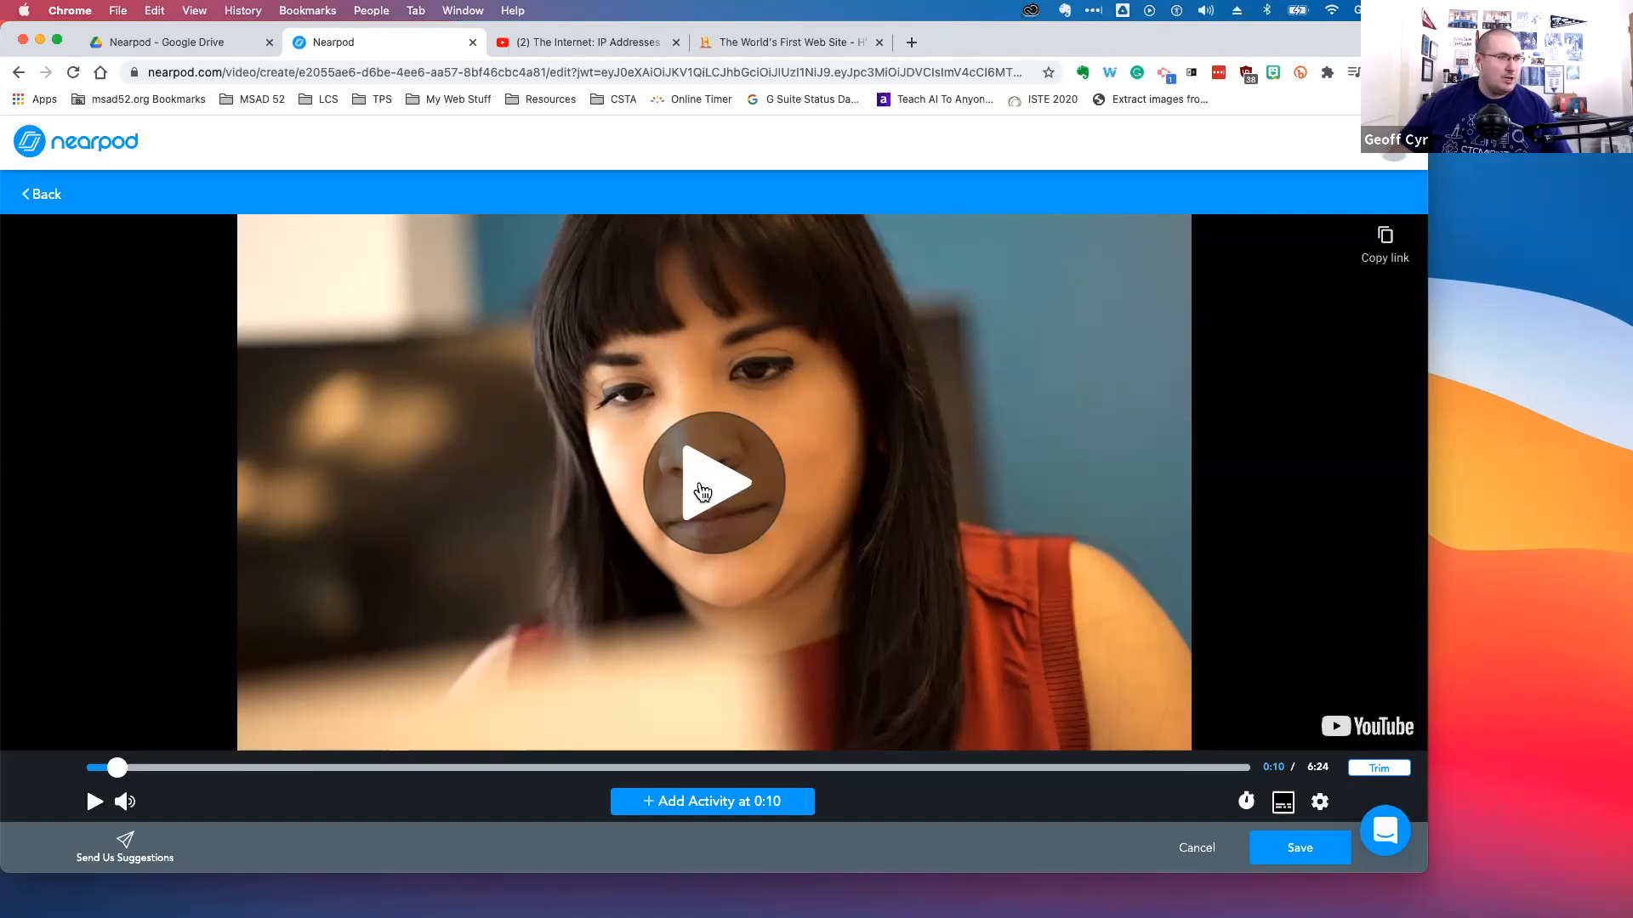
Add an open-ended question 'Who invented the modern internet?' at 0:29 in the video and save it
left_click_drag(107, 770, 86, 768)
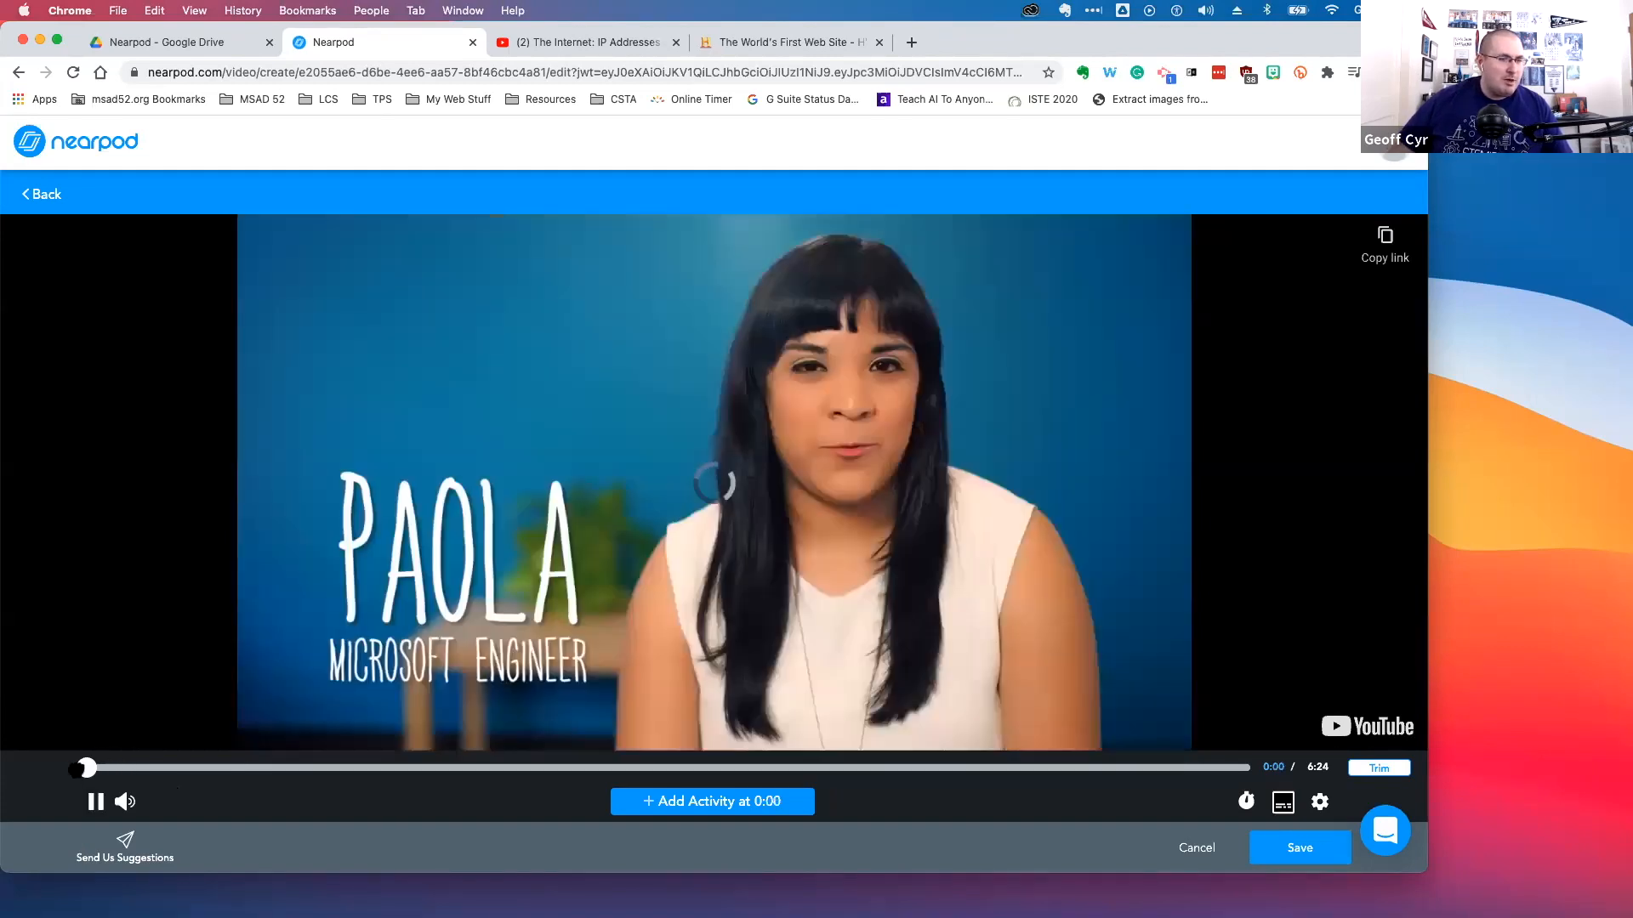
left_click(701, 474)
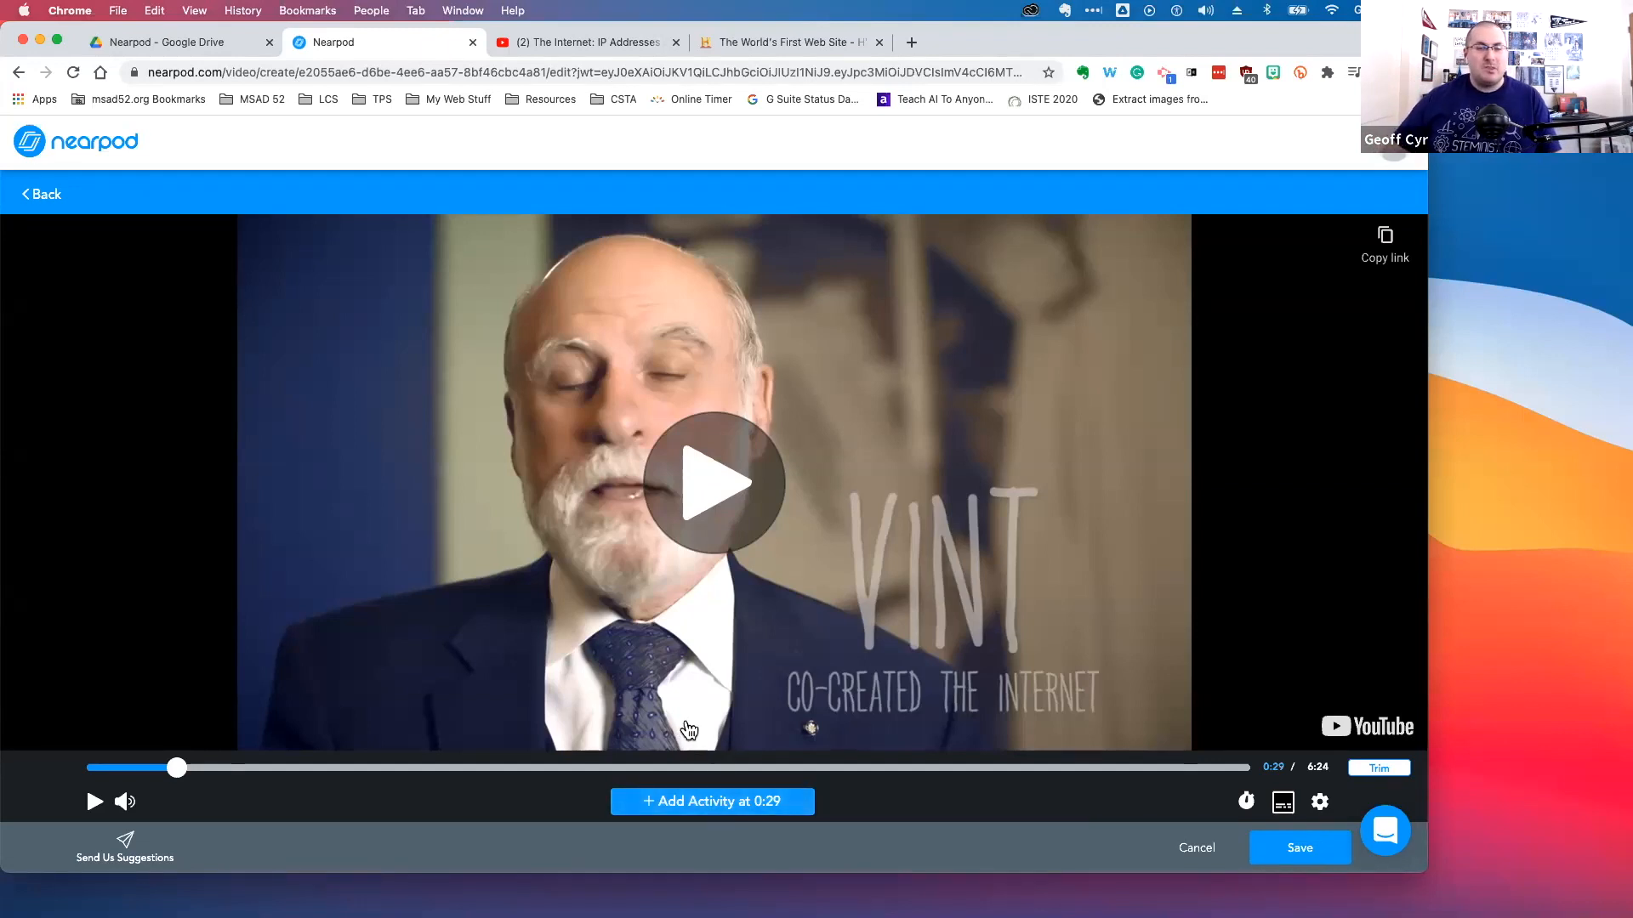
left_click(748, 813)
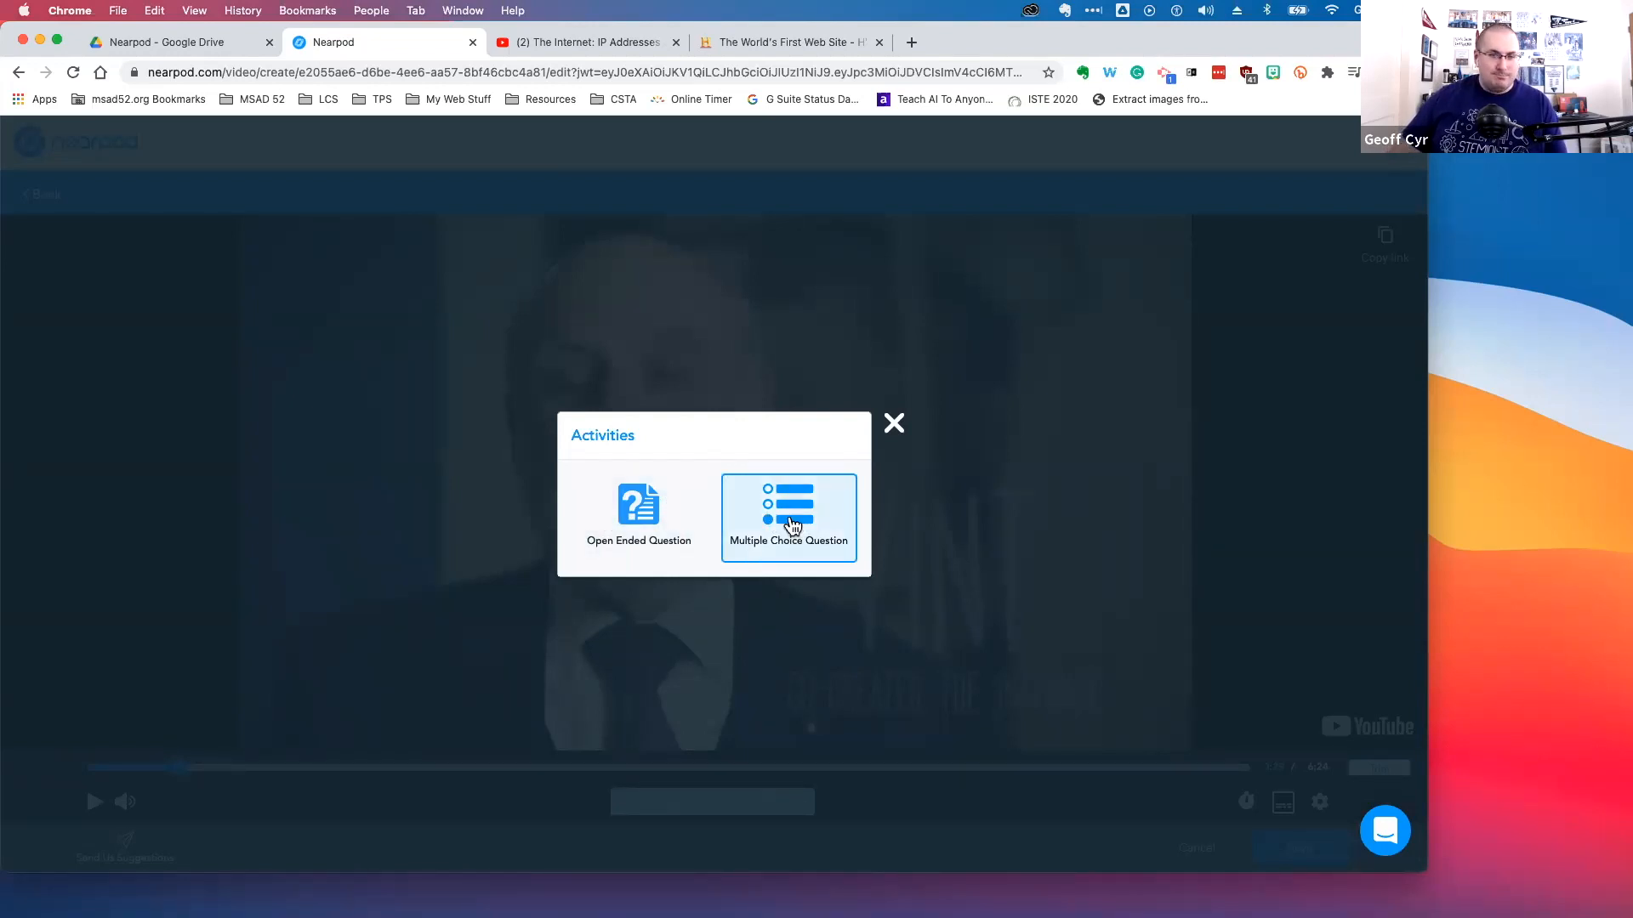
left_click(653, 515)
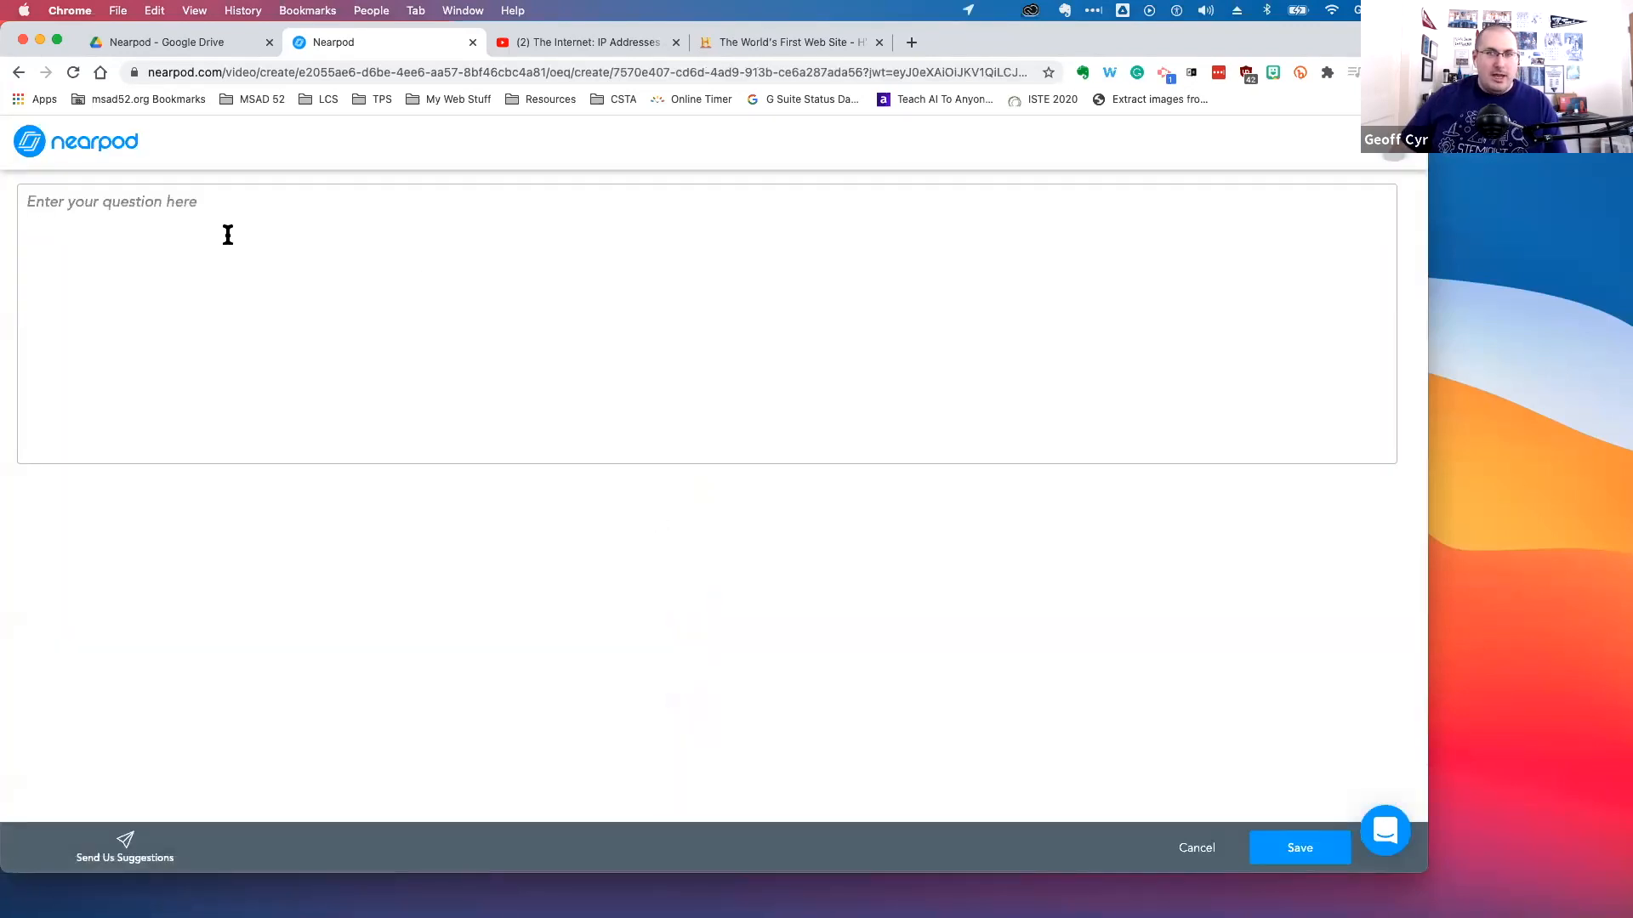
left_click(226, 234)
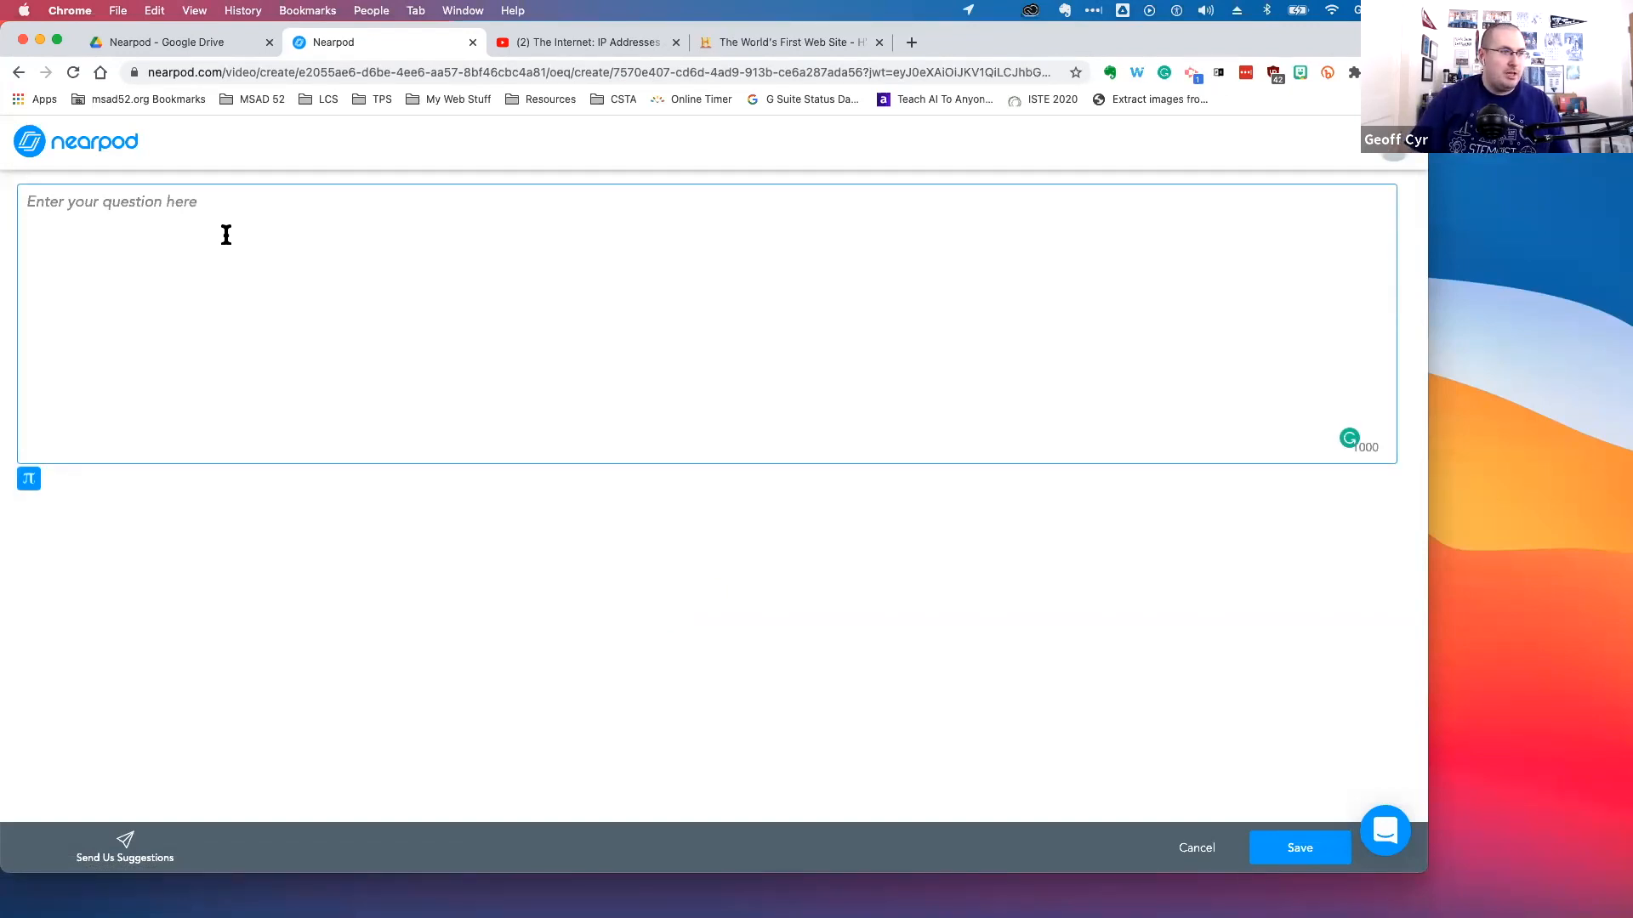
type("Who invented")
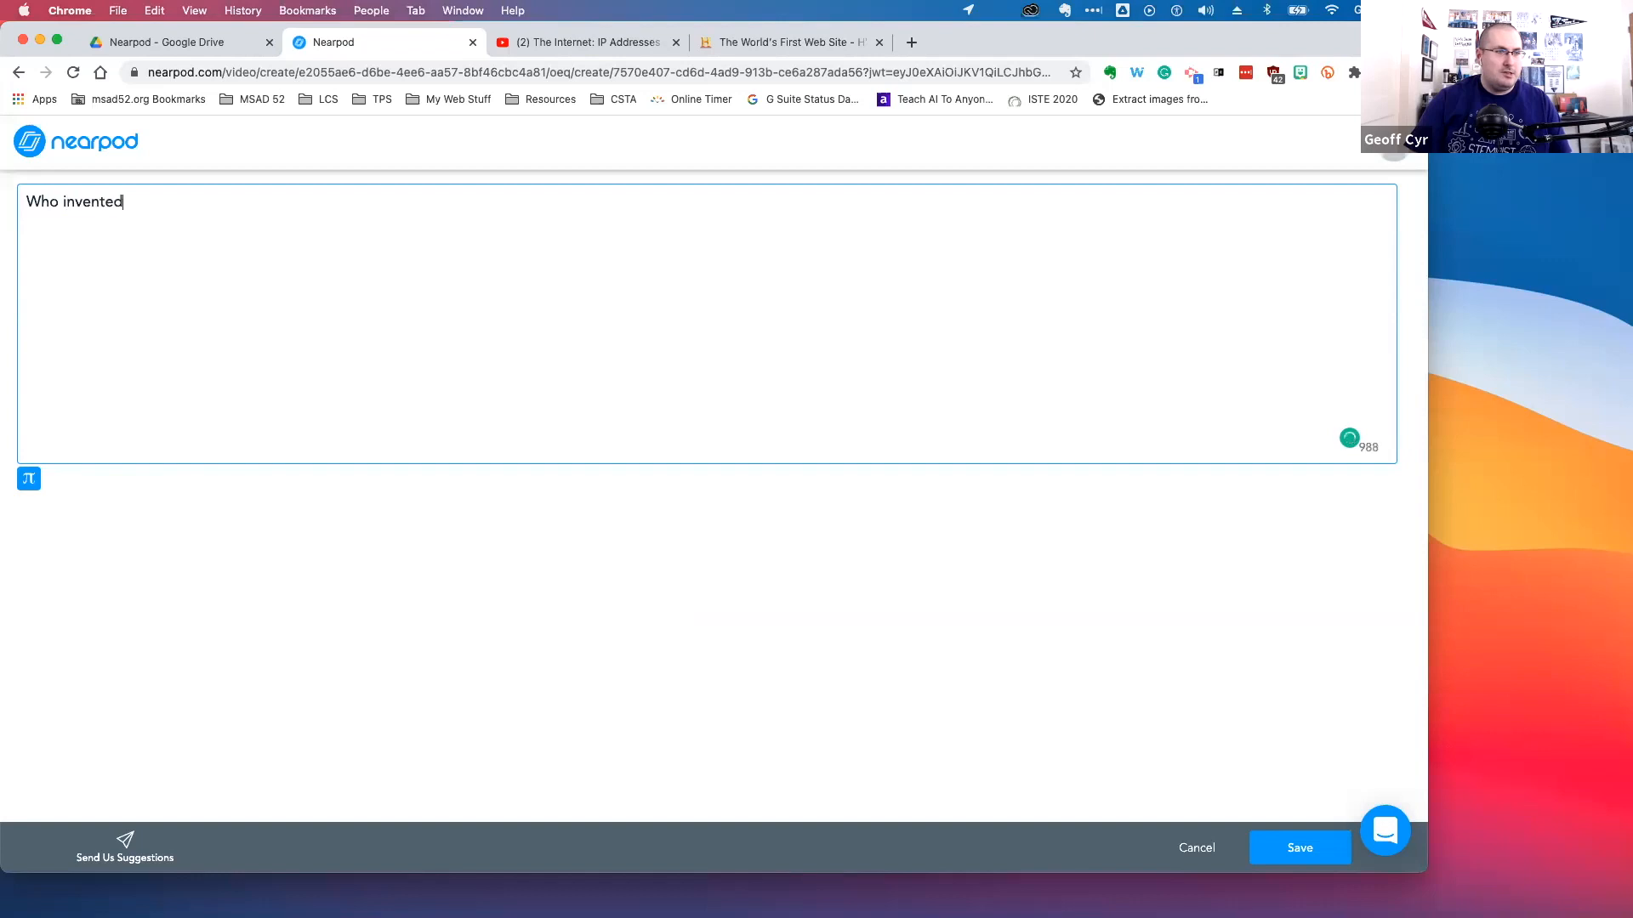
type(" the modern internet?")
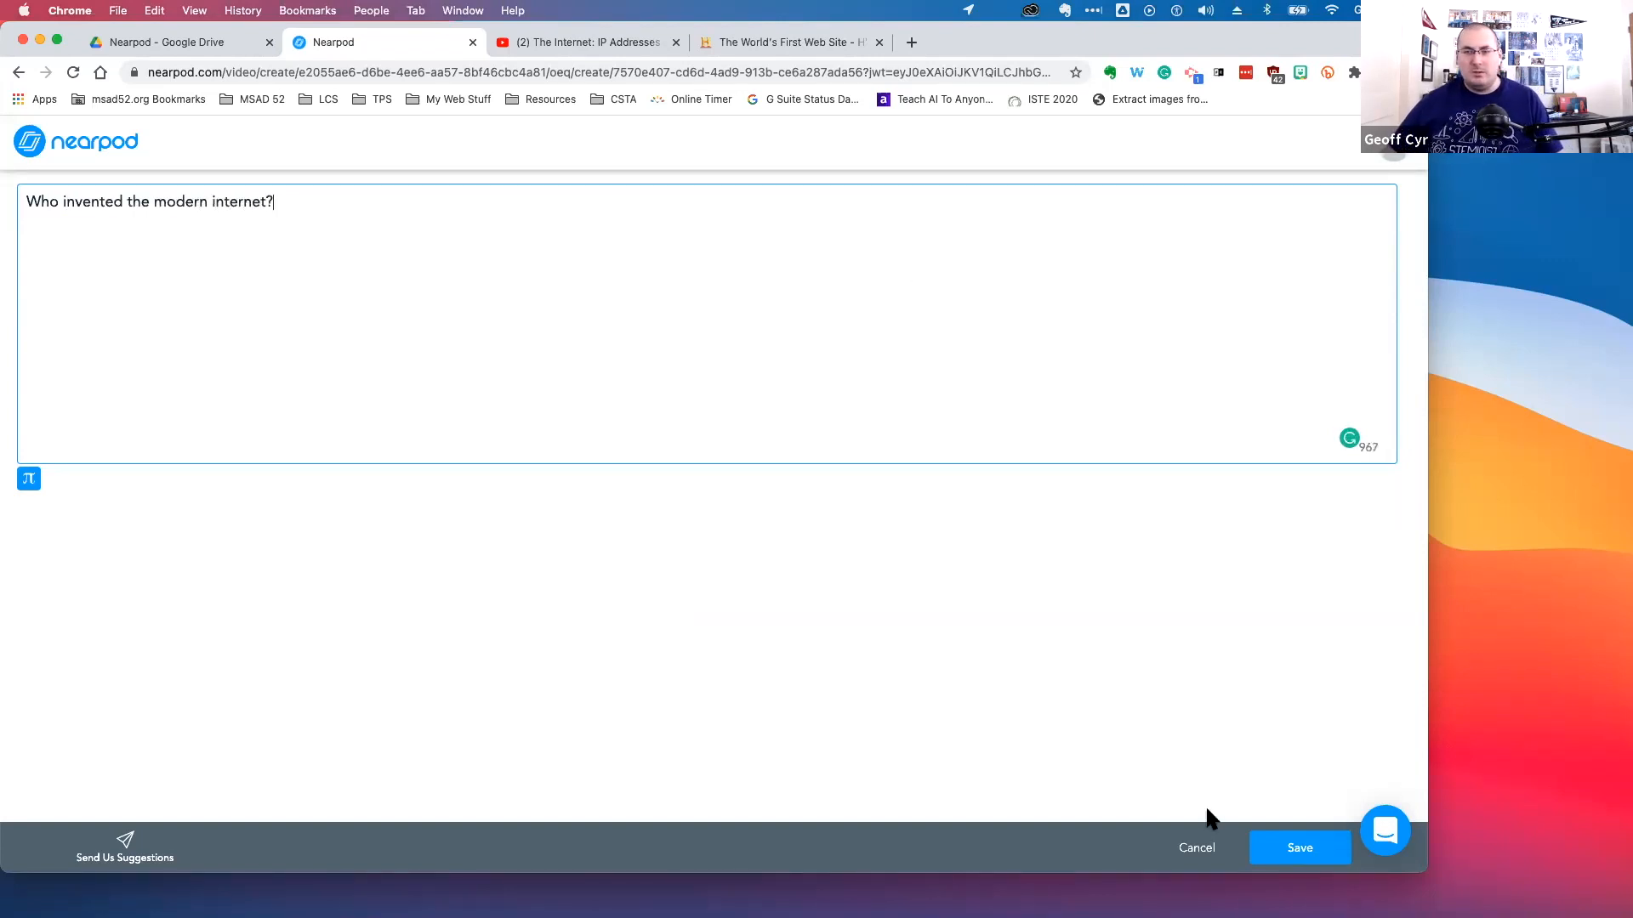
left_click(1301, 848)
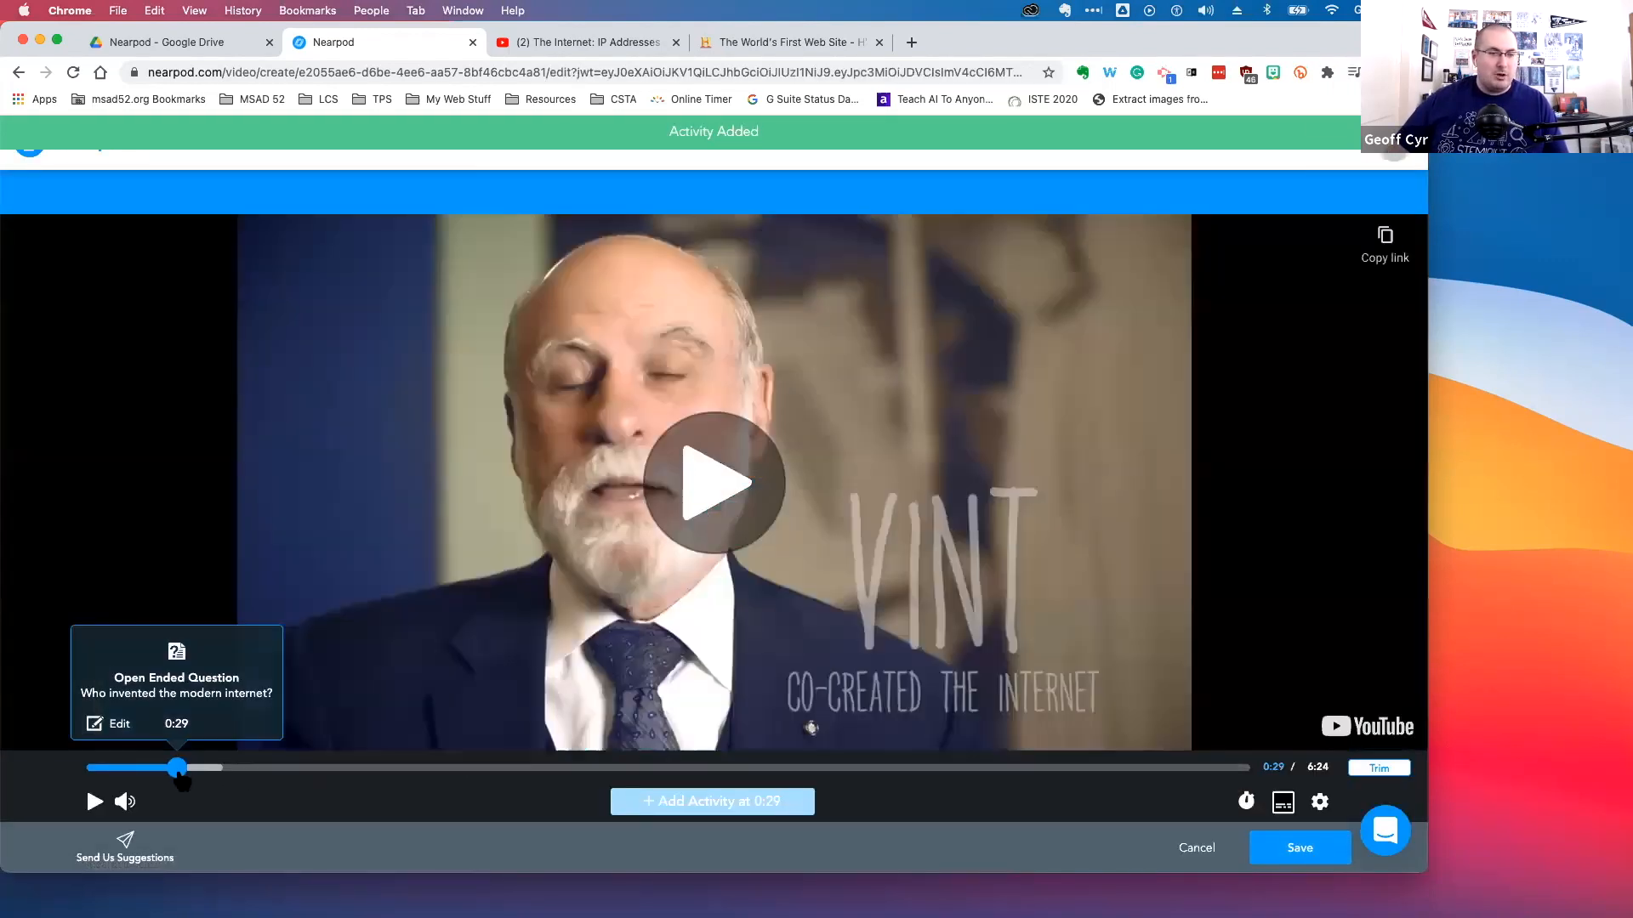
Add a multiple choice question at 2:17 asking 'What does IP stand for?'
left_click_drag(181, 778, 393, 768)
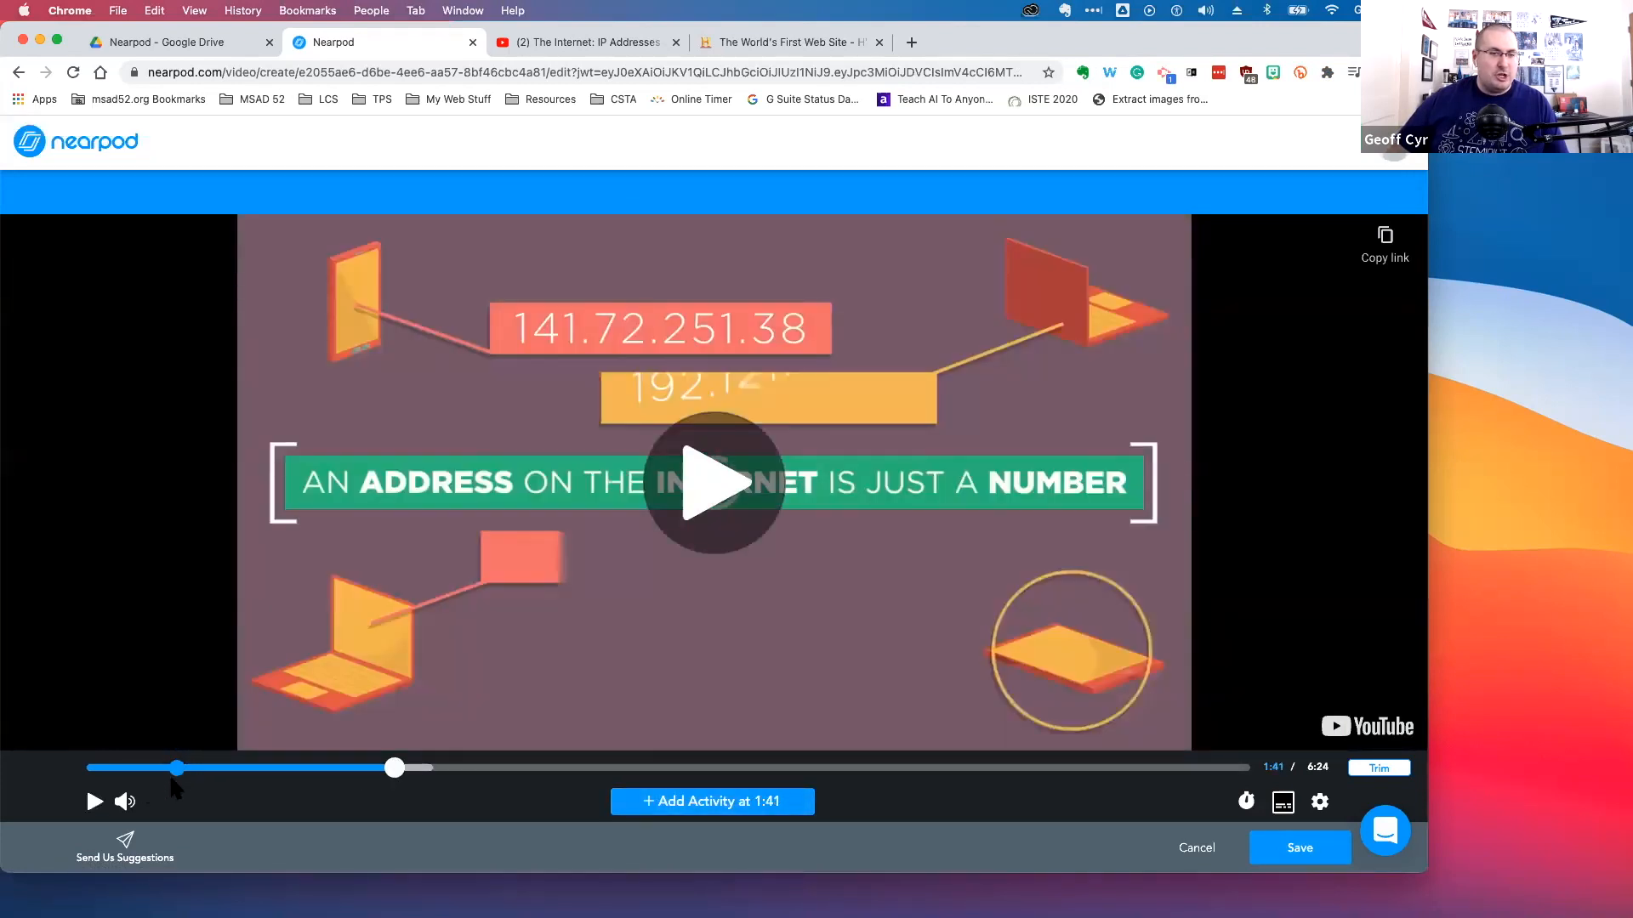
mouse_move(179, 776)
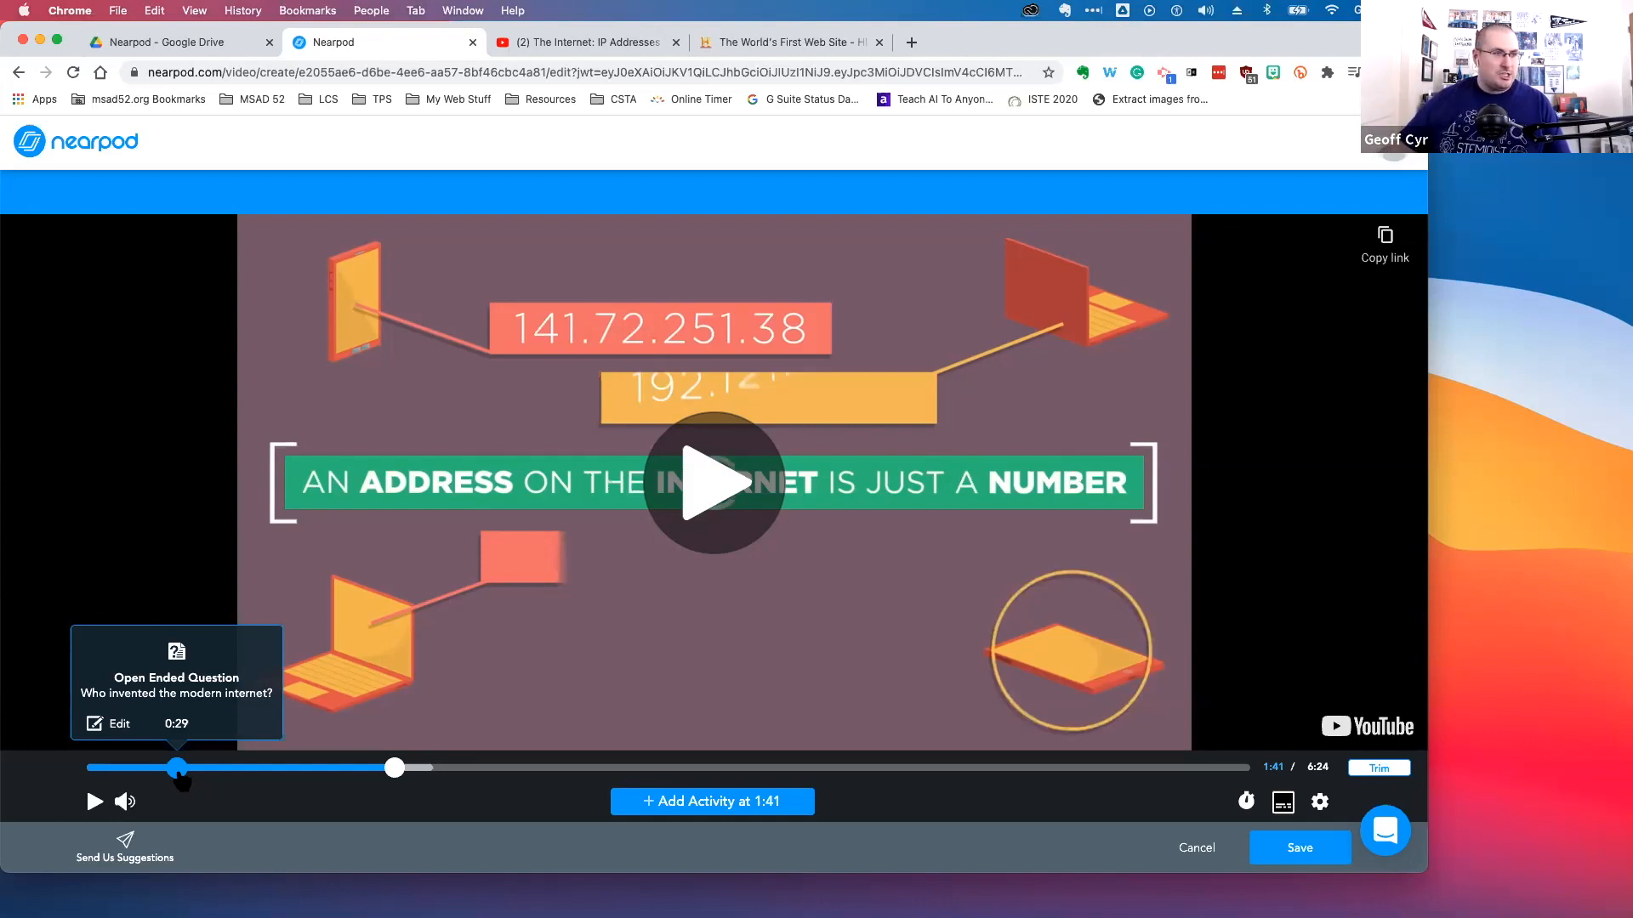
left_click(503, 768)
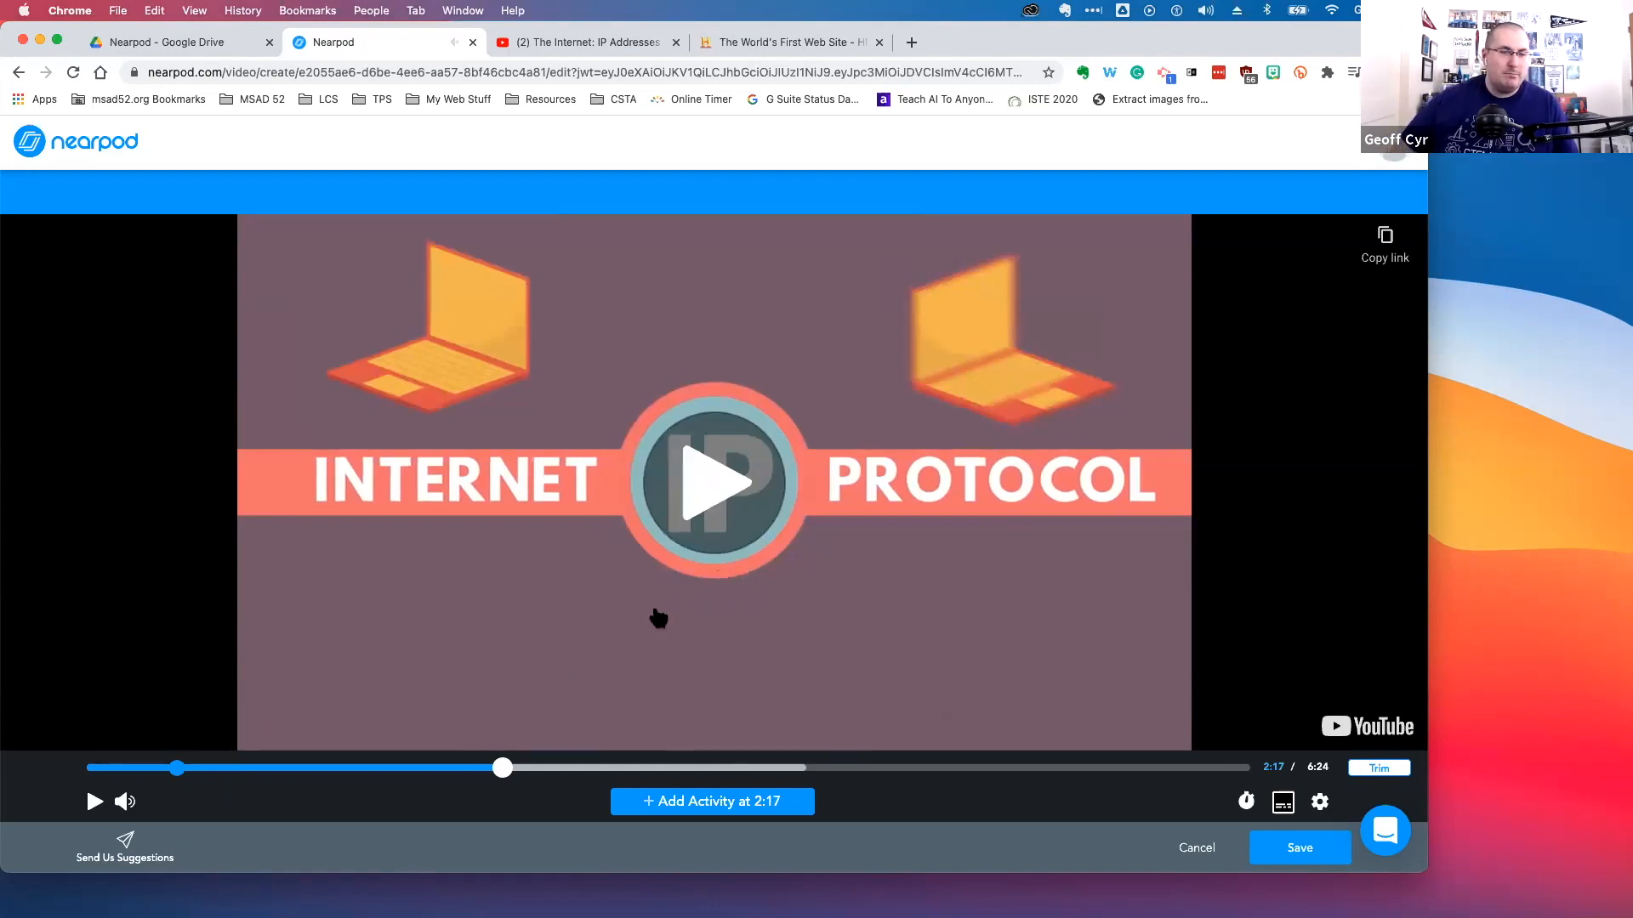
left_click(671, 810)
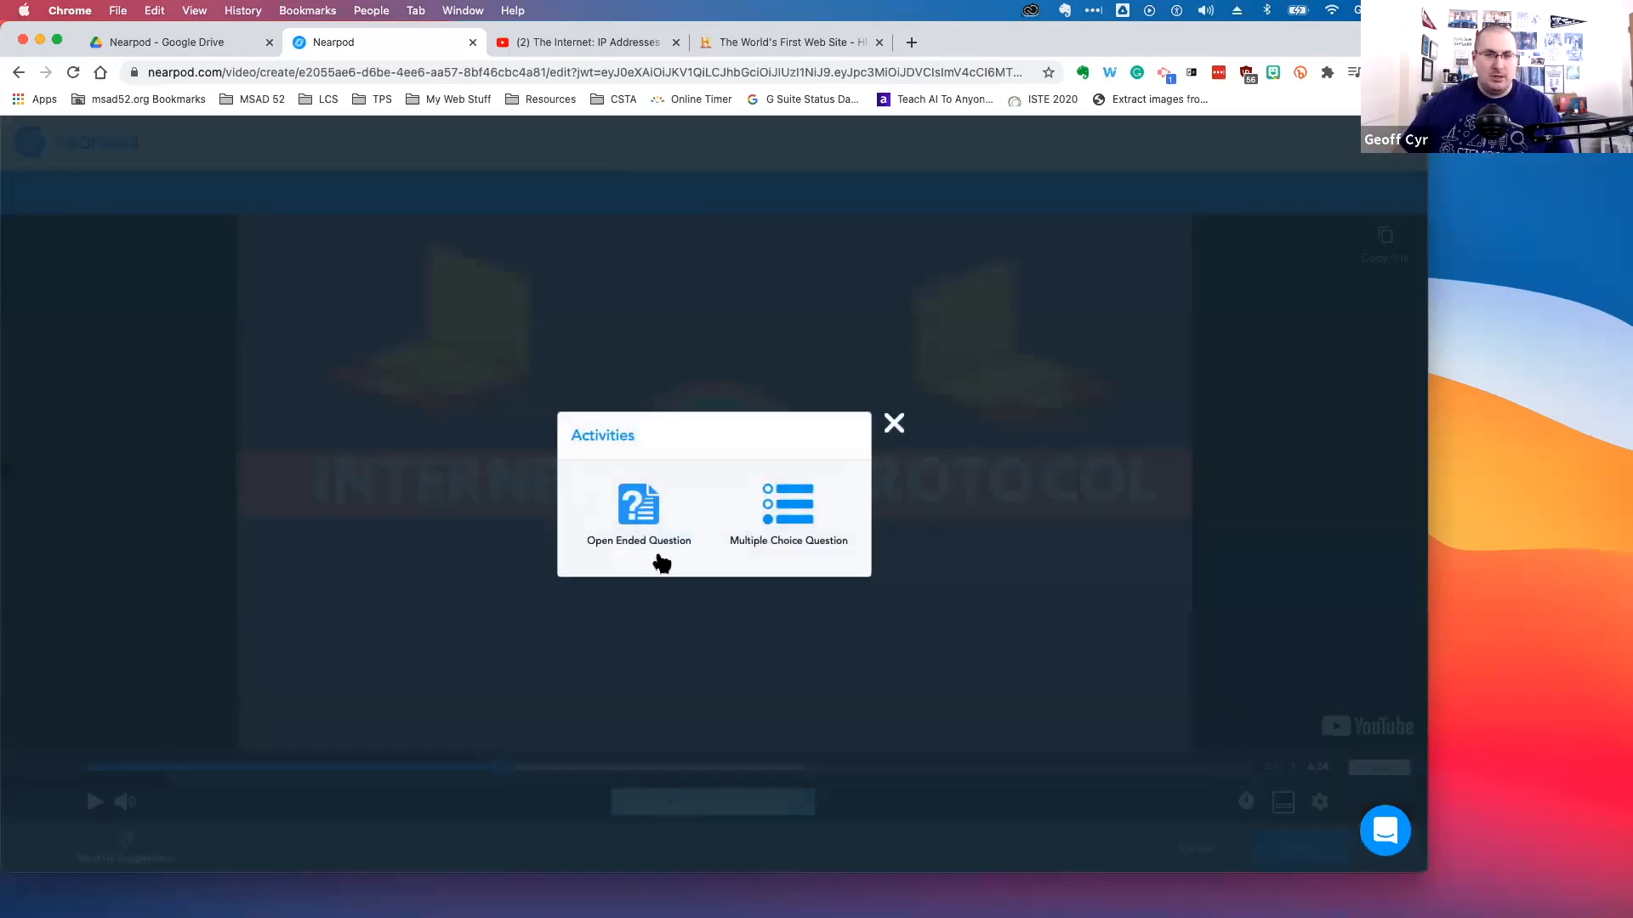
left_click(787, 525)
left_click(277, 258)
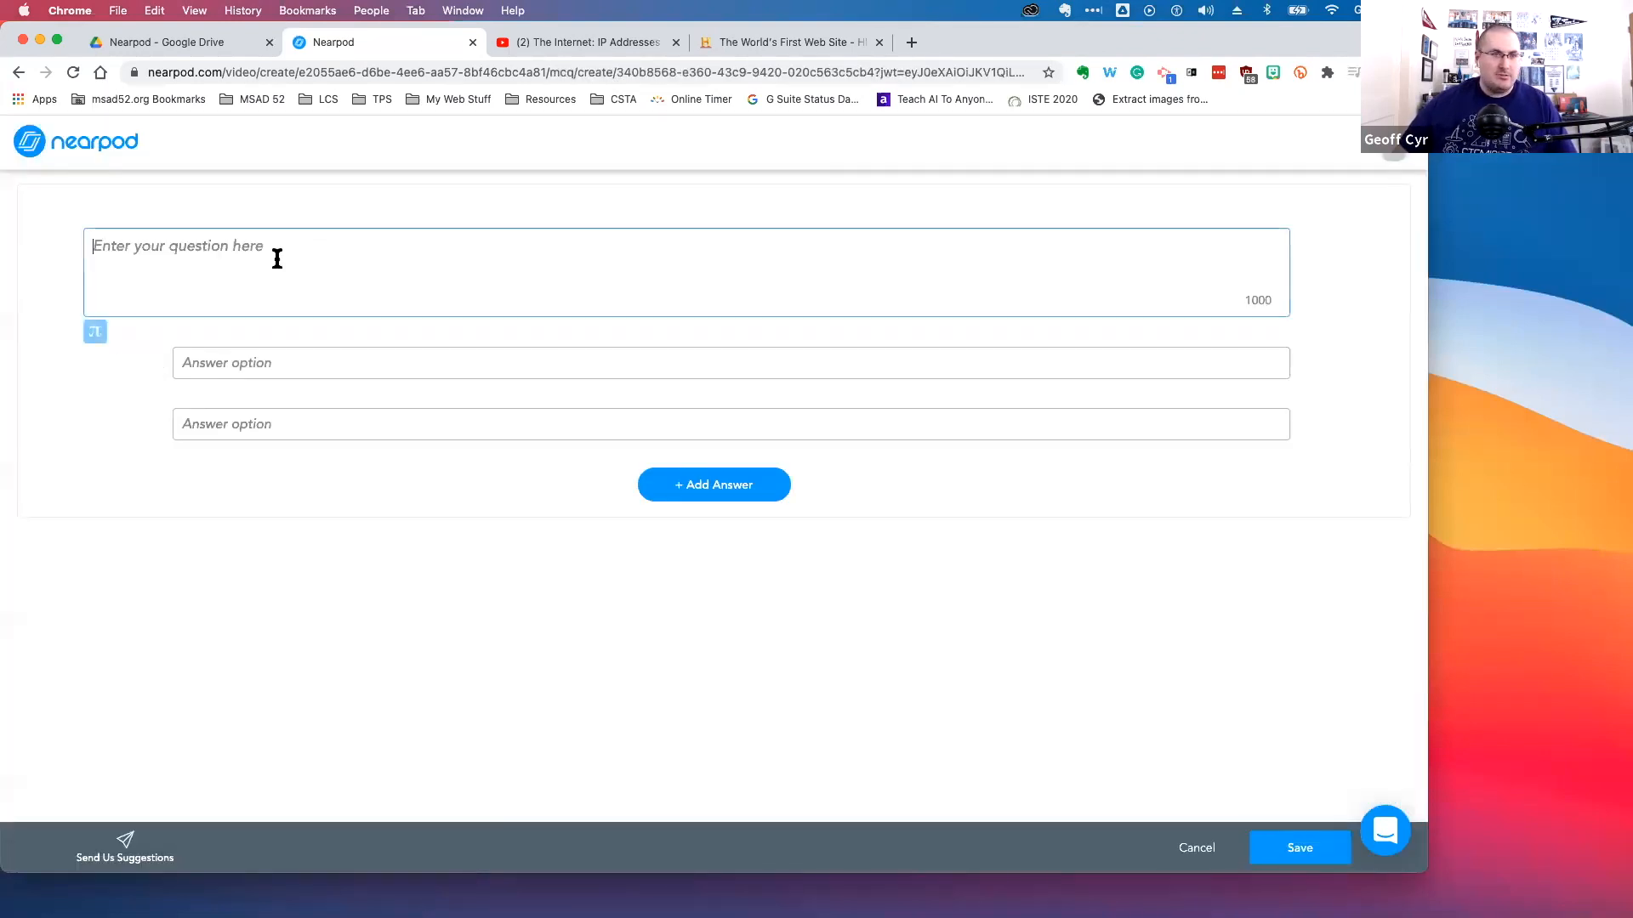
type("What does I")
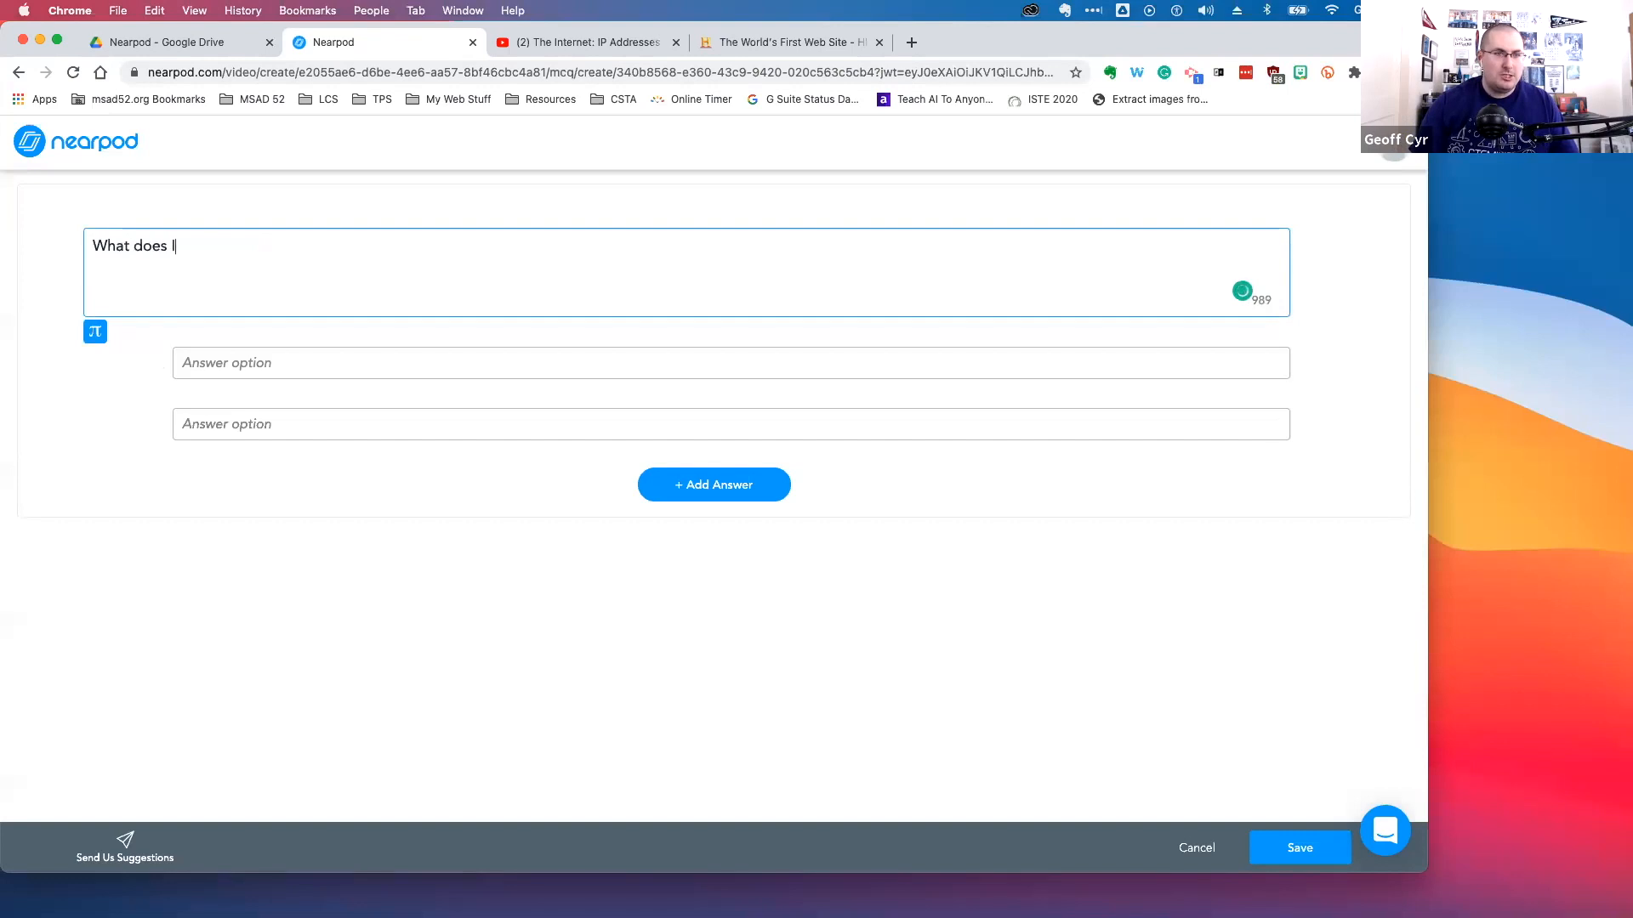
type("P stand for")
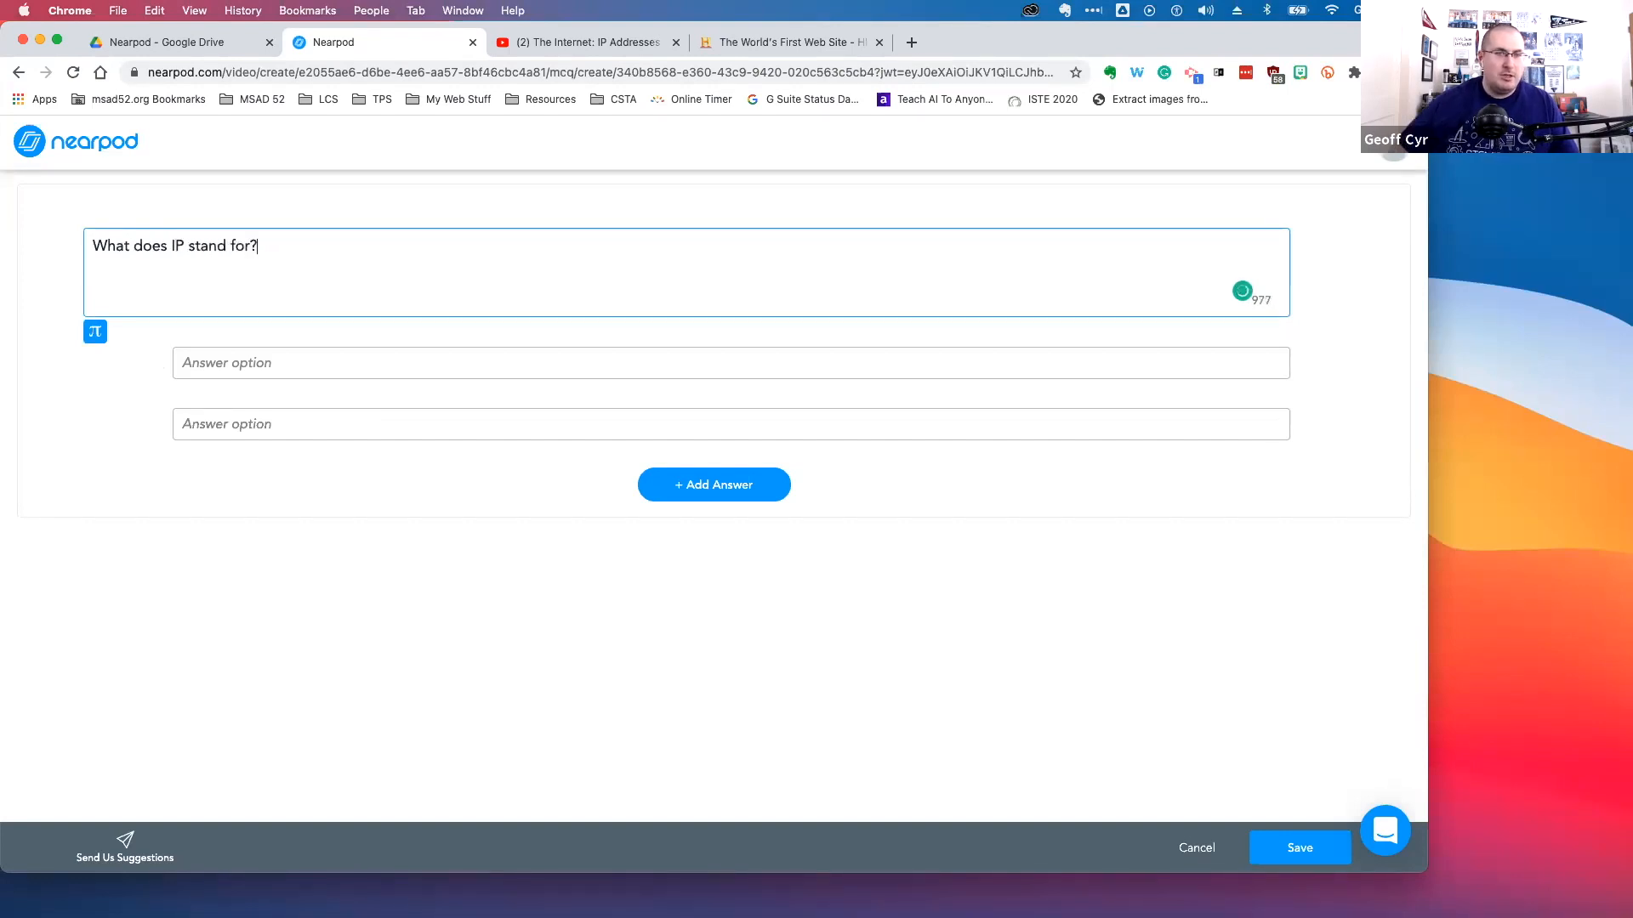
type("?")
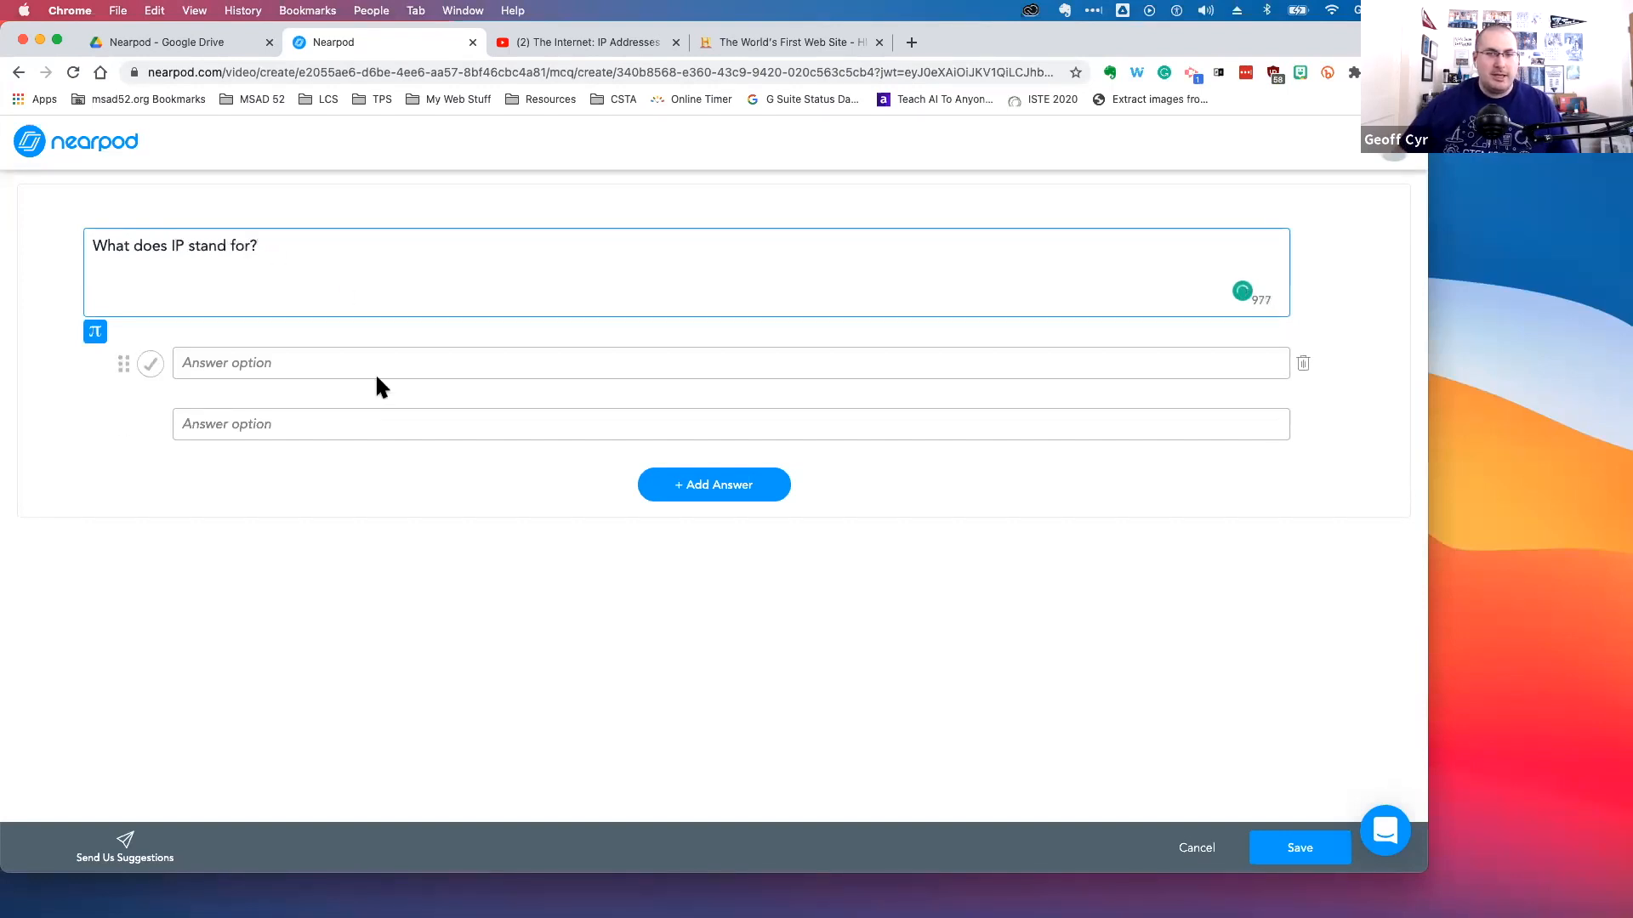
Enter 'Iguana Pose' as the first answer option and move to the second option
left_click(279, 363)
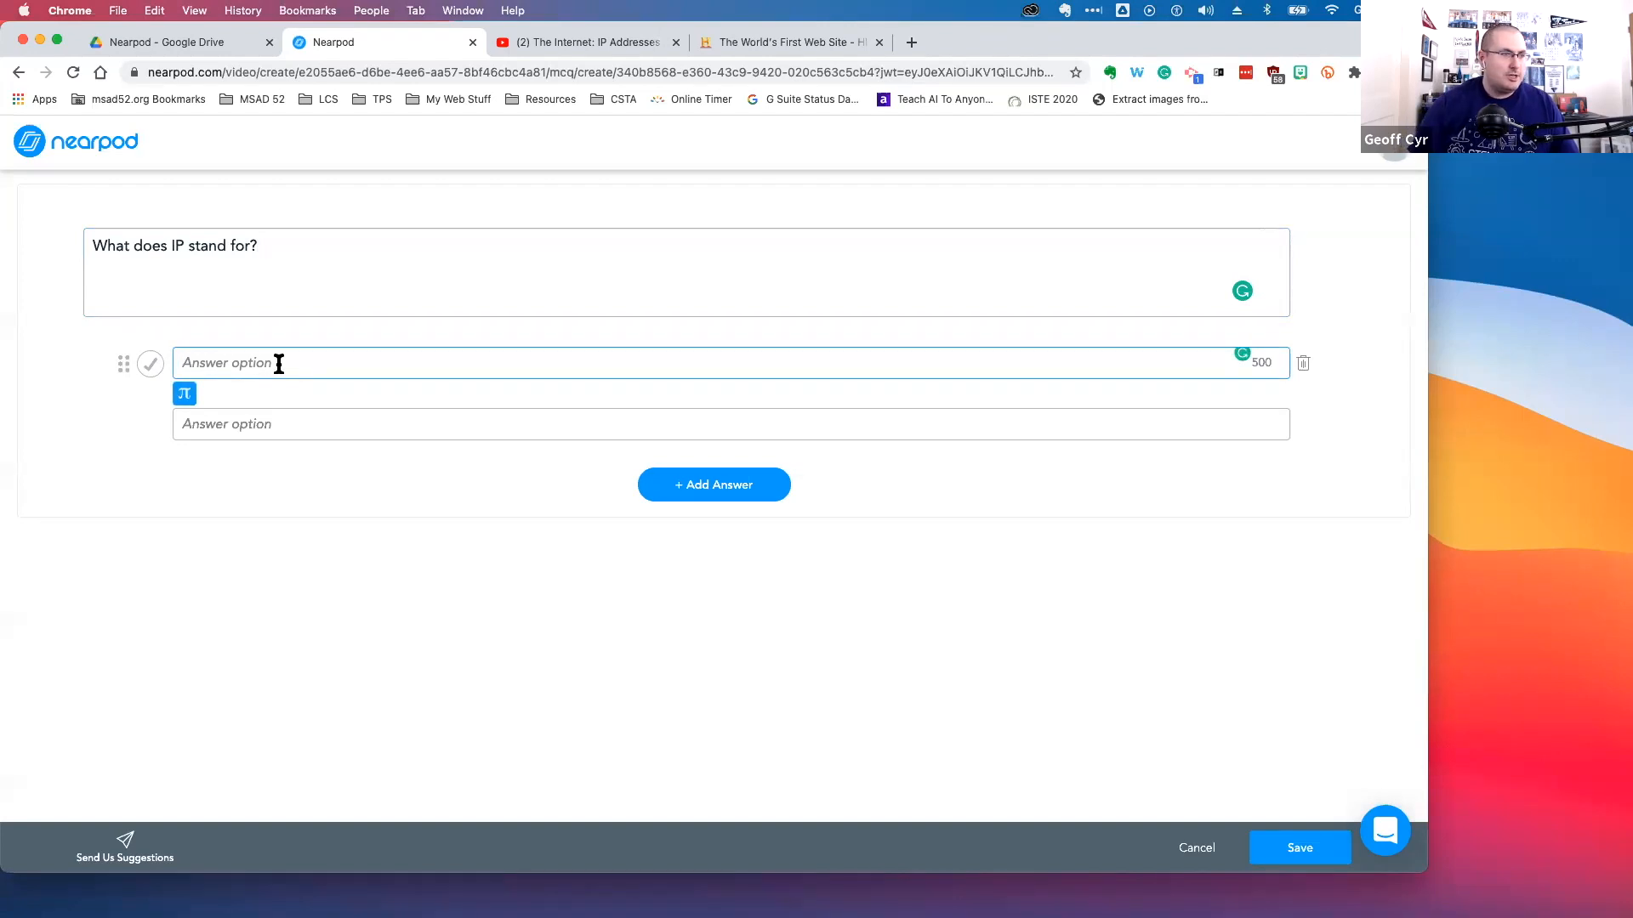
type("Iguana Pose")
key("Tab")
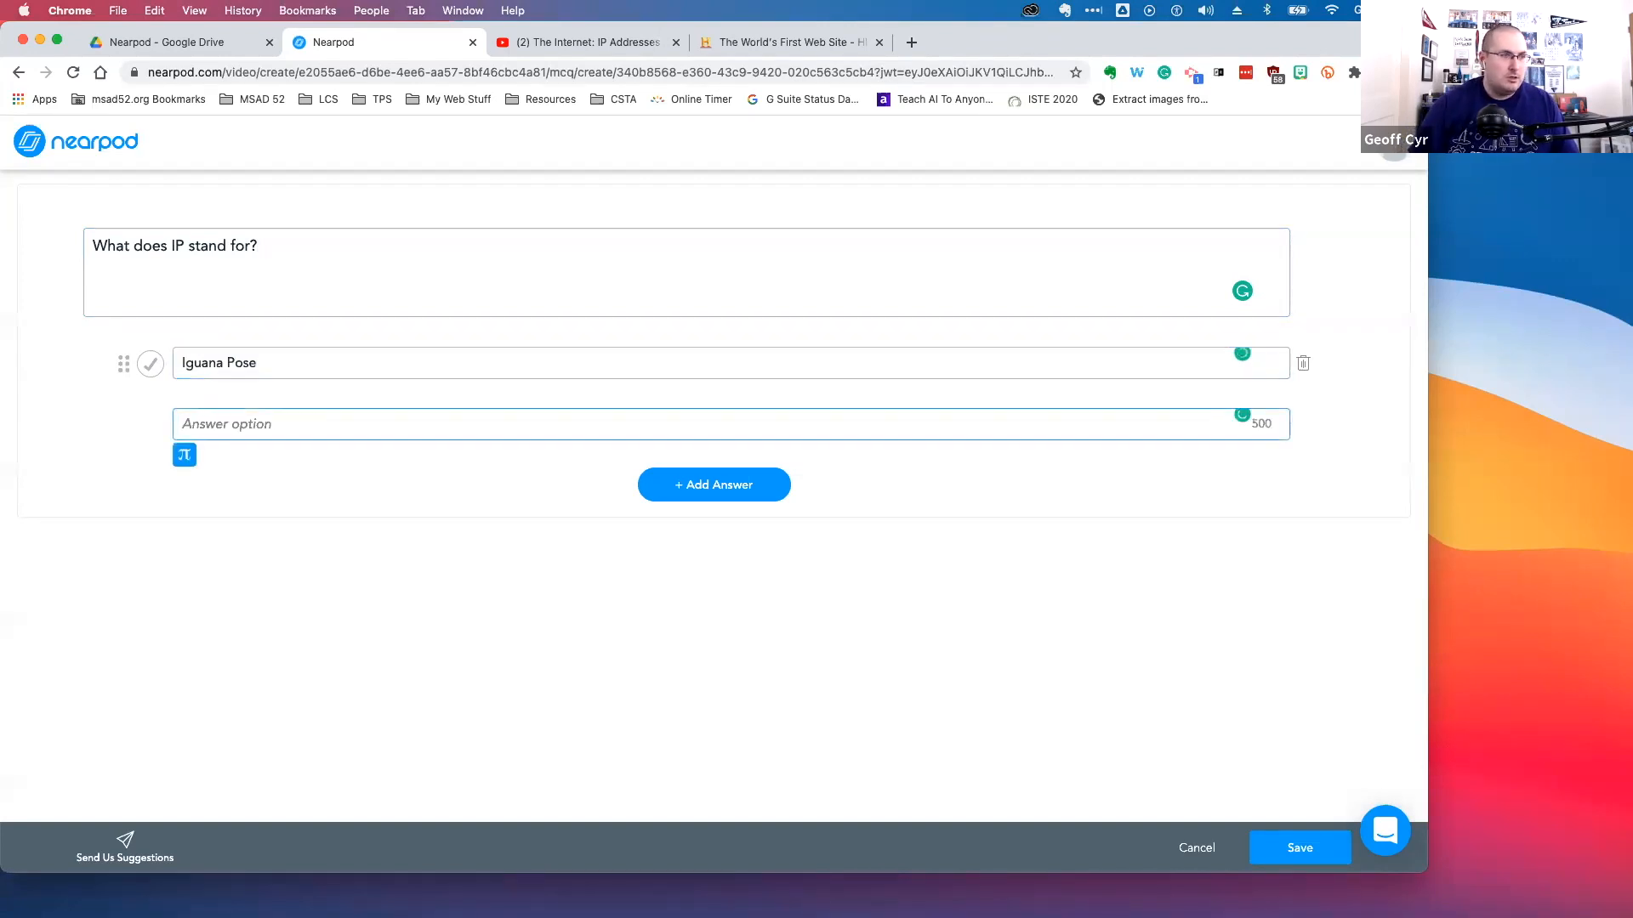
Add 'Igloo Protection' and 'Internet Protocol' as the second and third answer options, opening a fourth option
type("Igloo Protection")
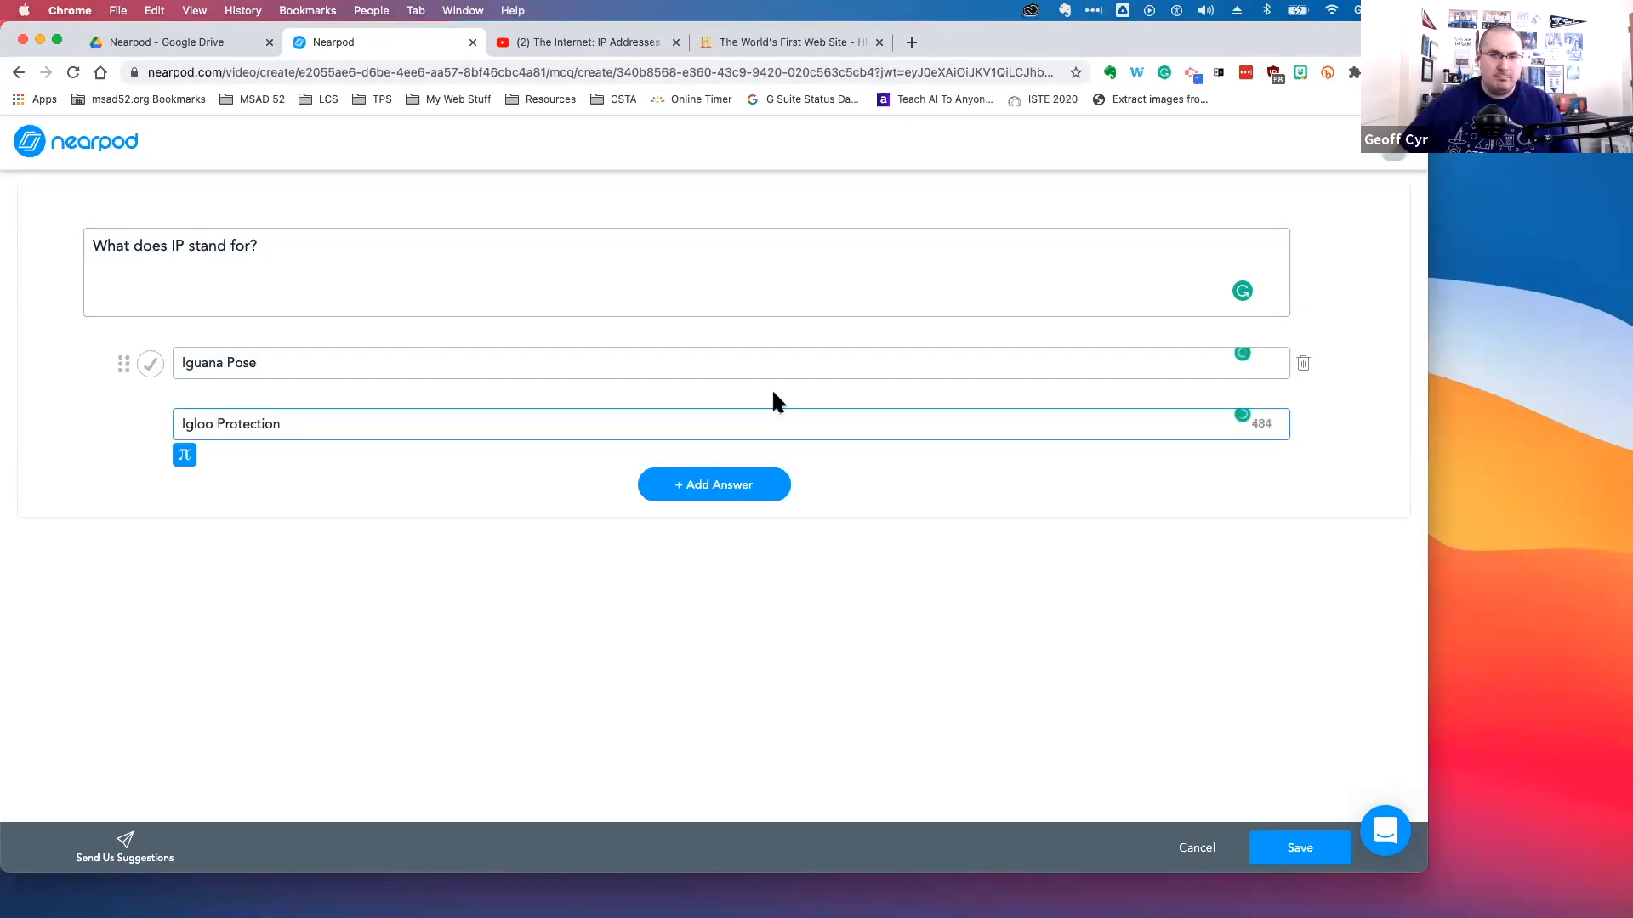
left_click(740, 485)
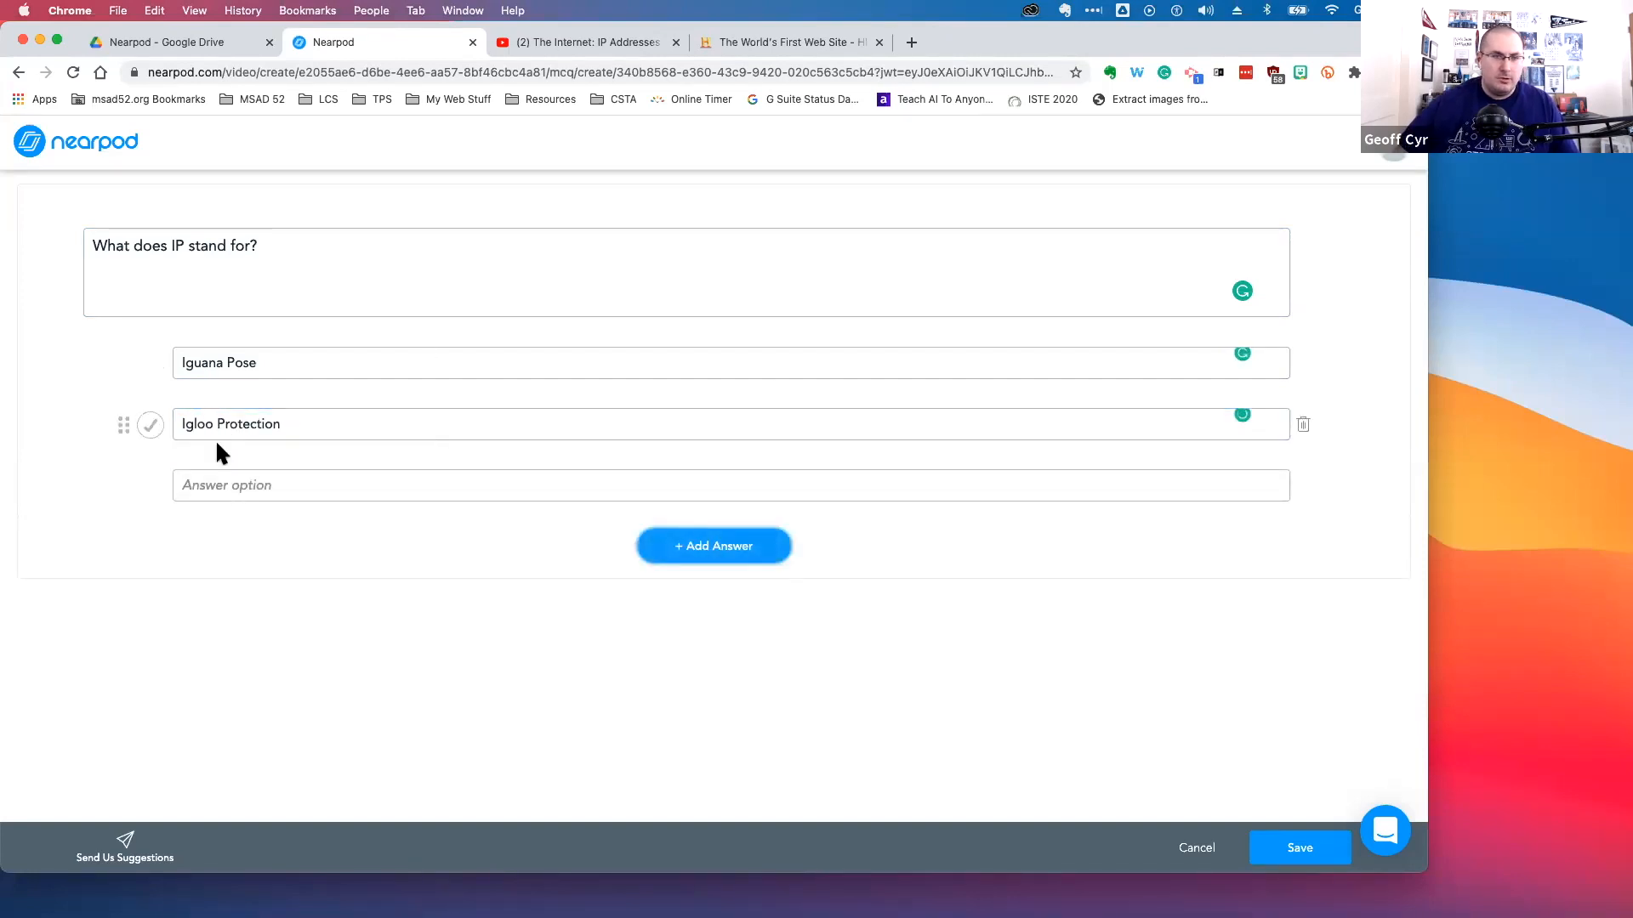
left_click(240, 481)
type("Internet")
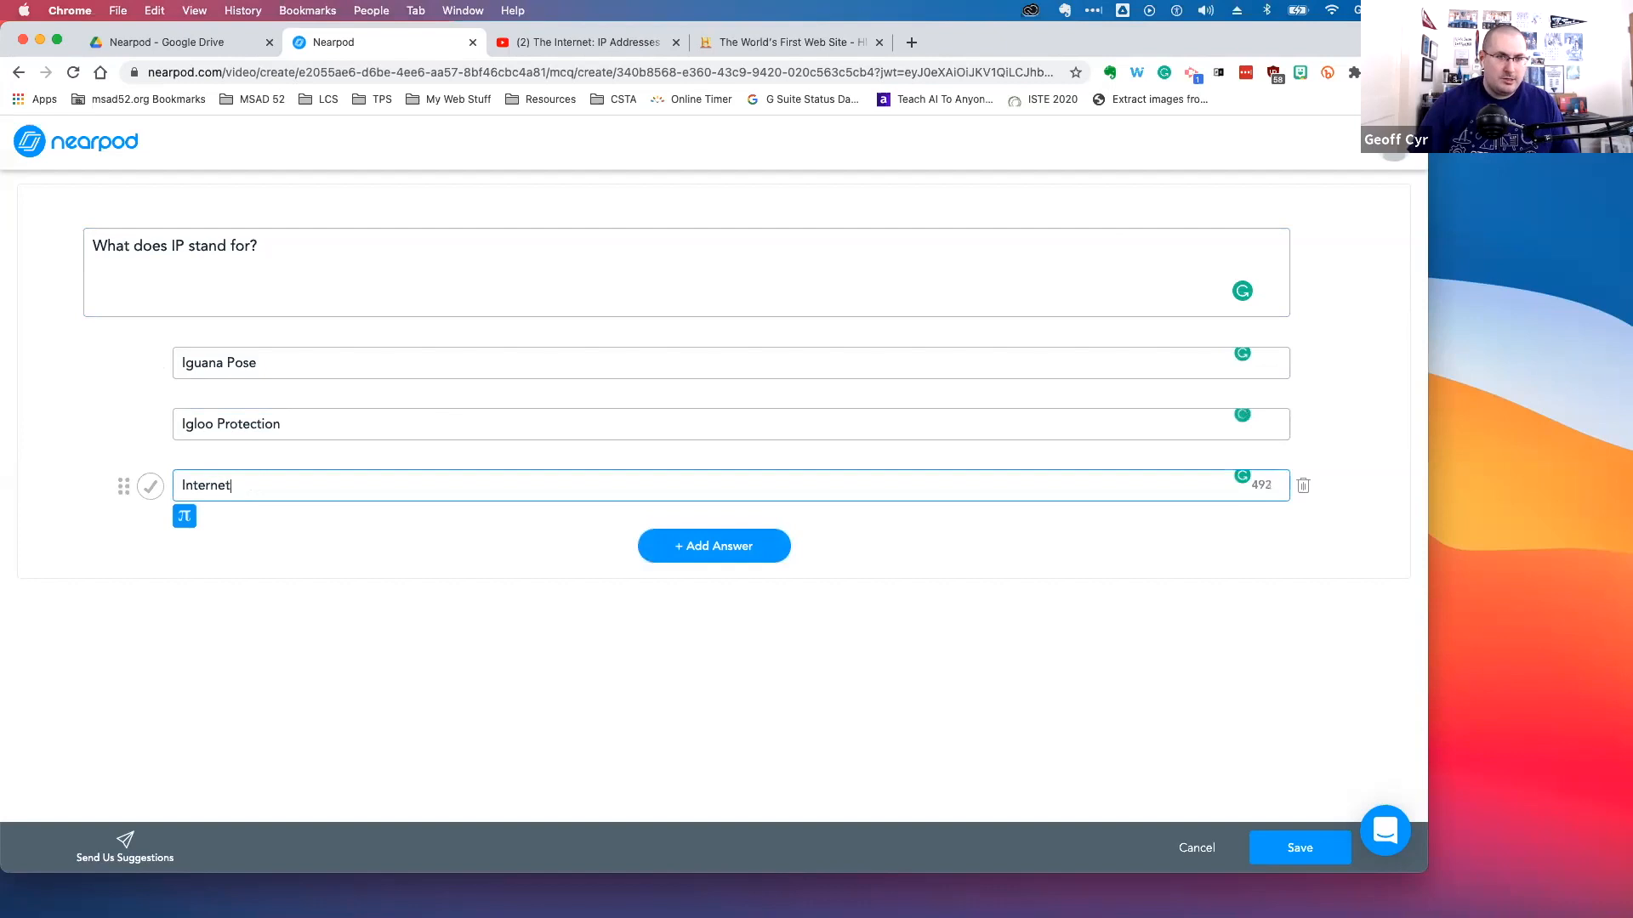
type(" Protco")
key("BackSpace")
type("ocol")
left_click(711, 546)
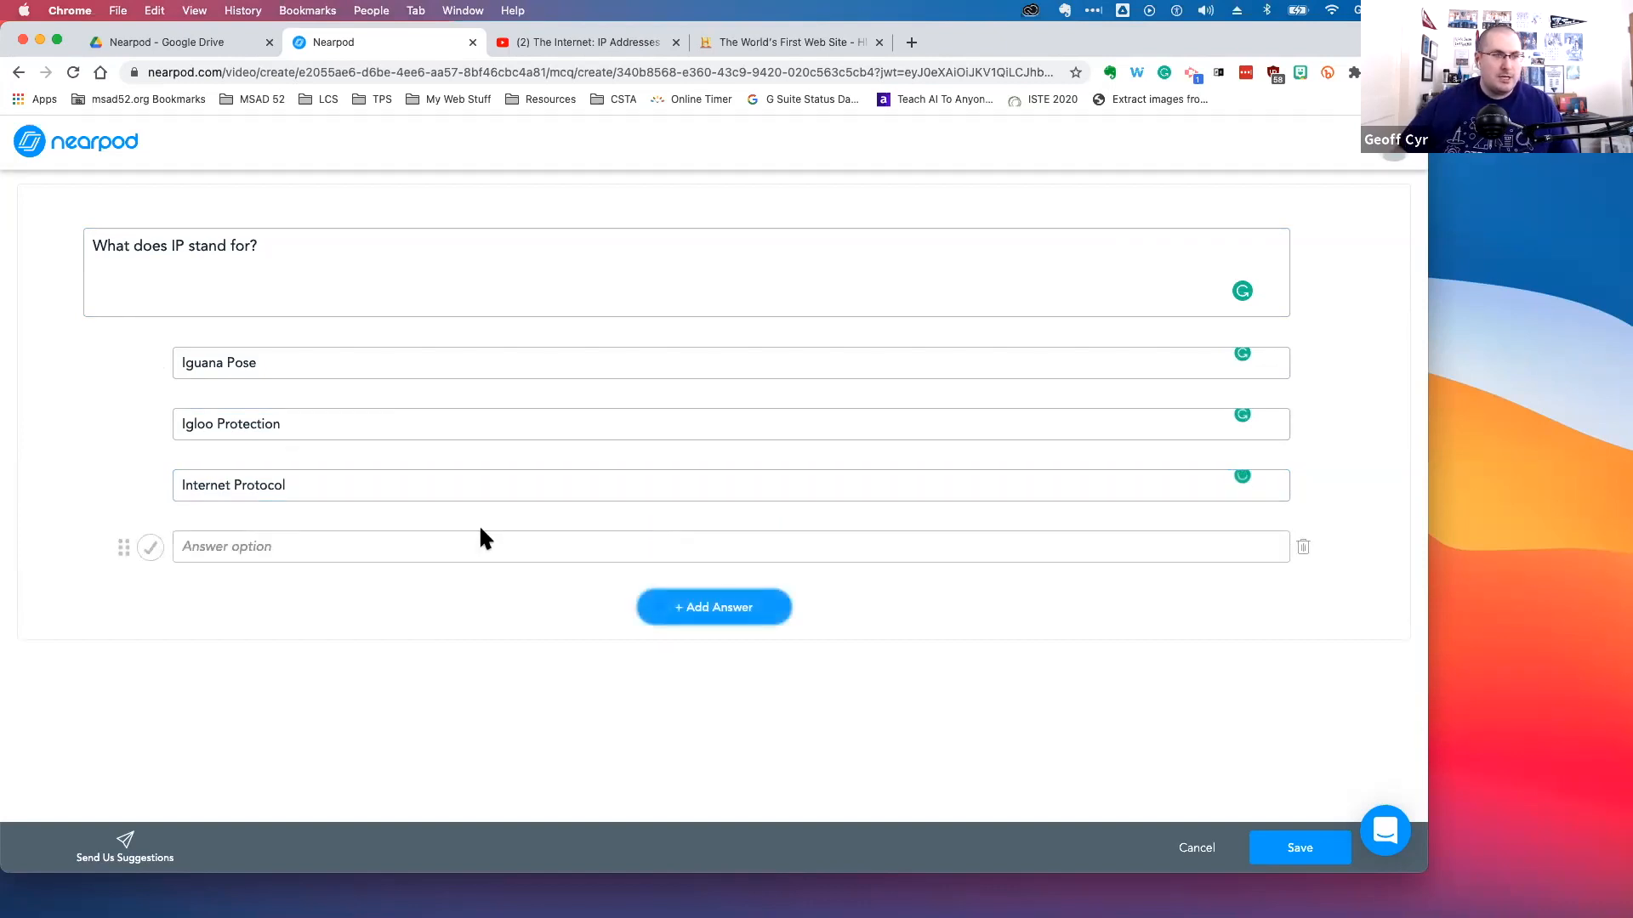
Add 'Interested Party' as the fourth option, mark 'Internet Protocol' as correct, and save the question
type("INte")
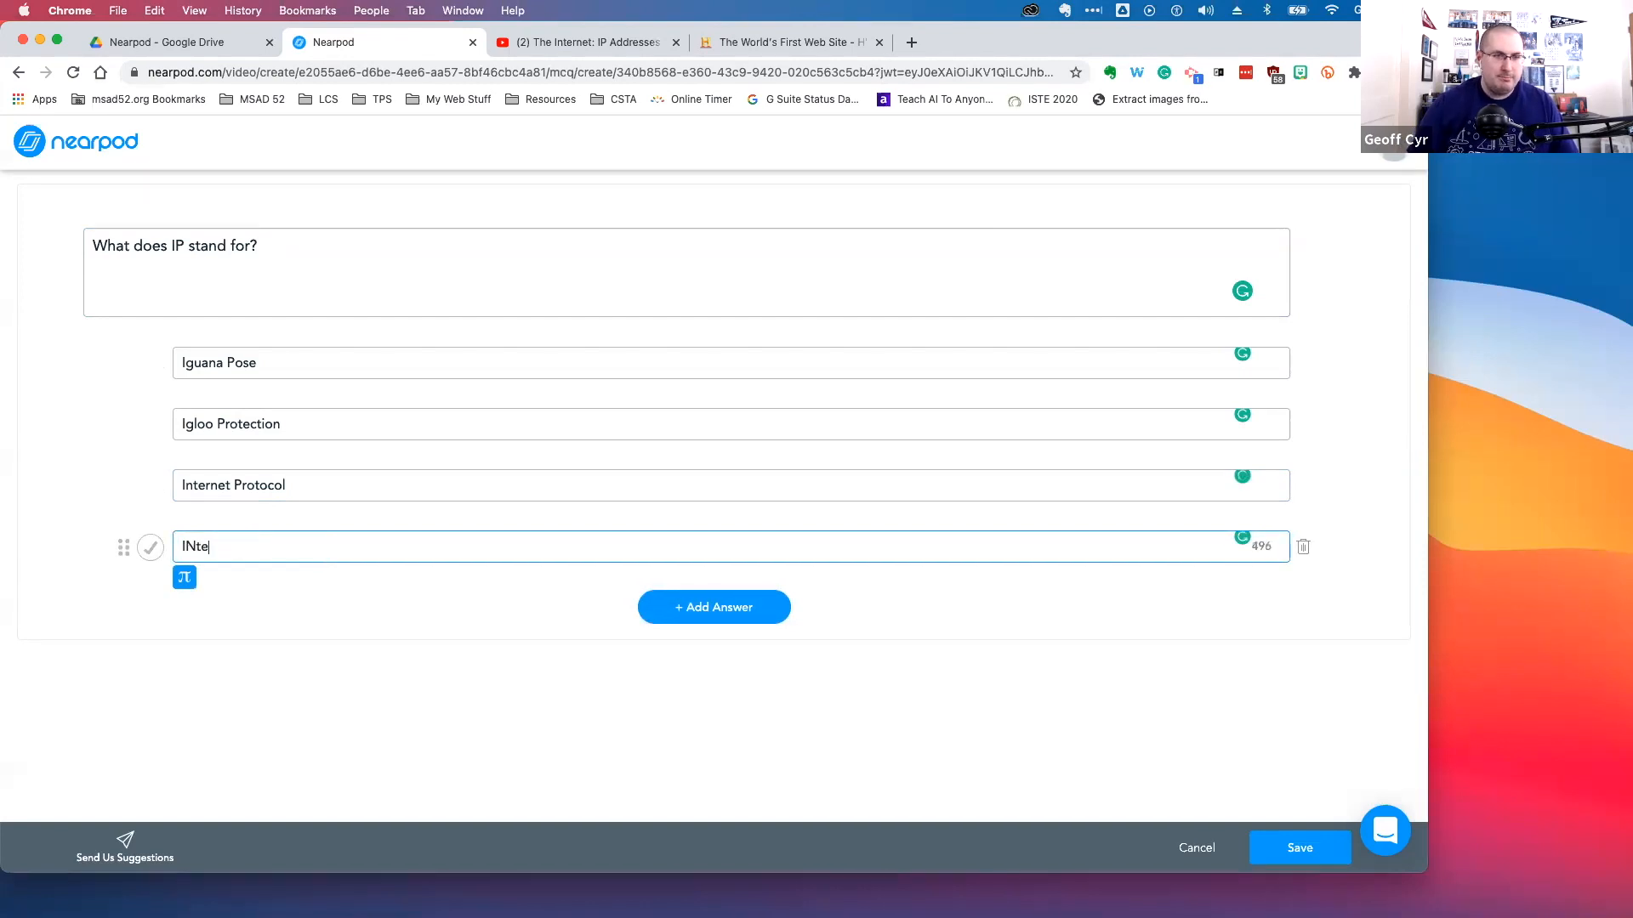
type("rested Party")
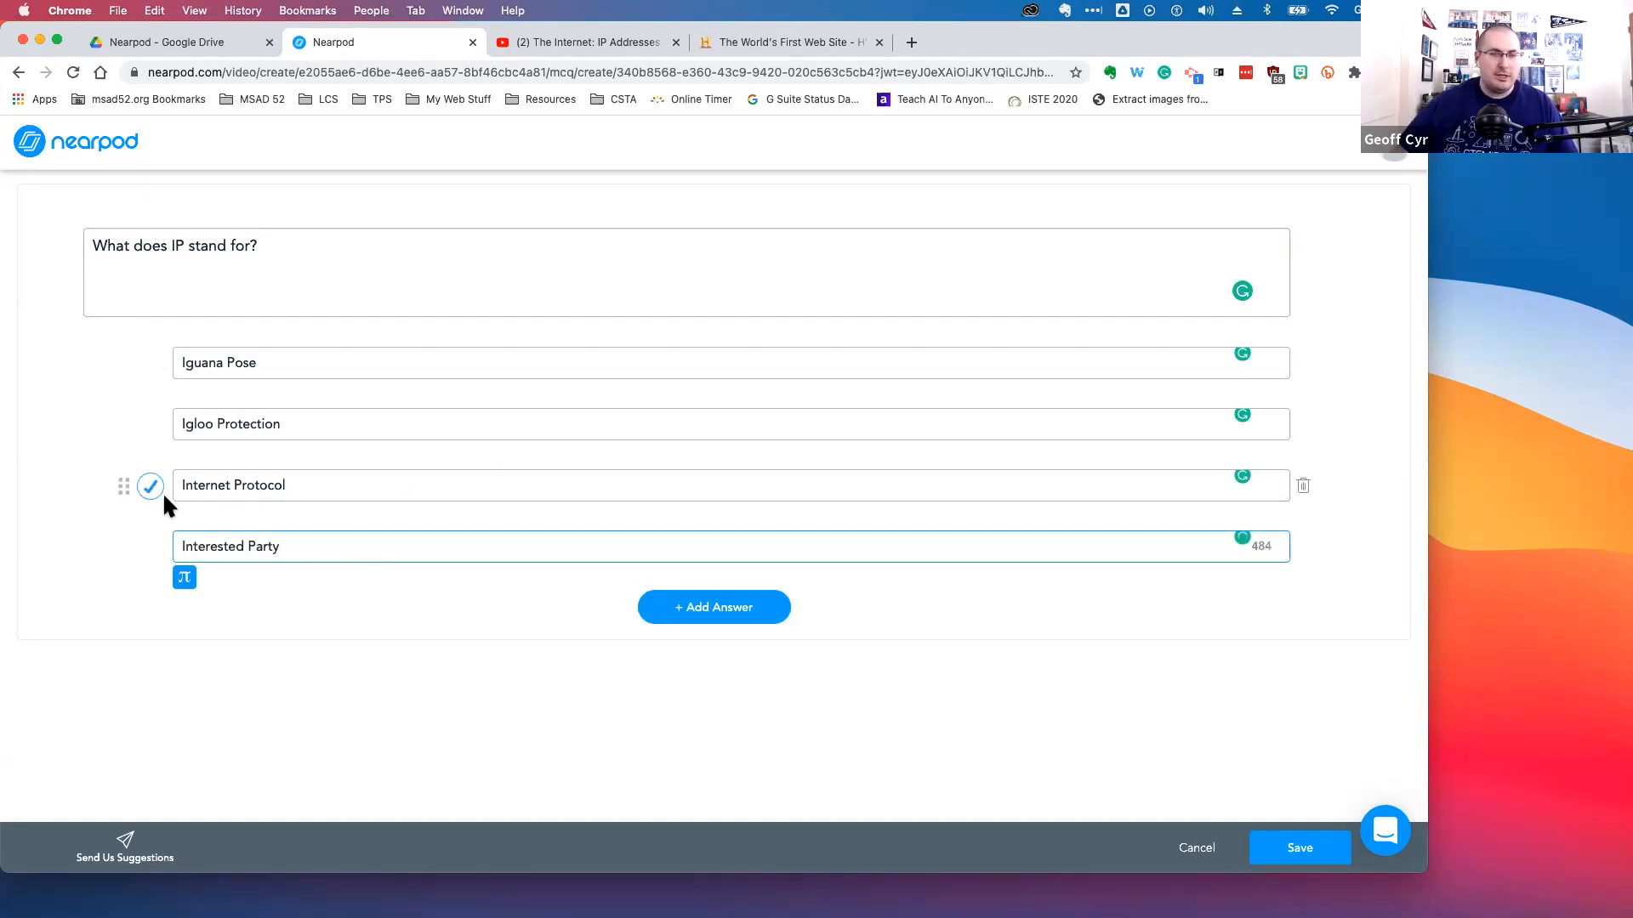
left_click(152, 489)
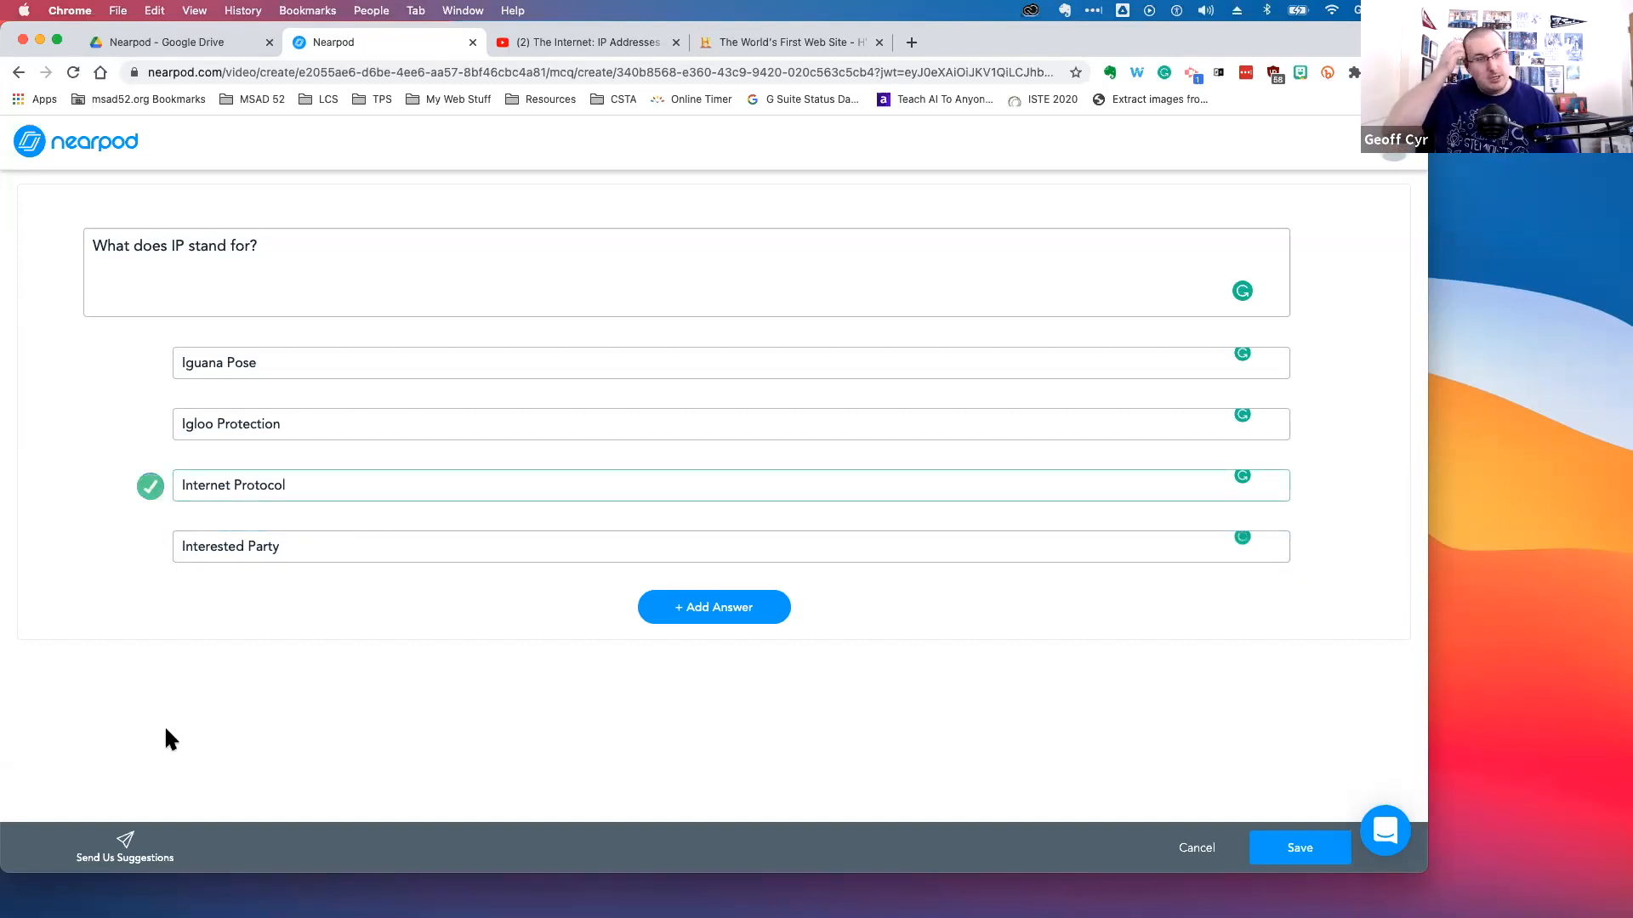
left_click(1299, 855)
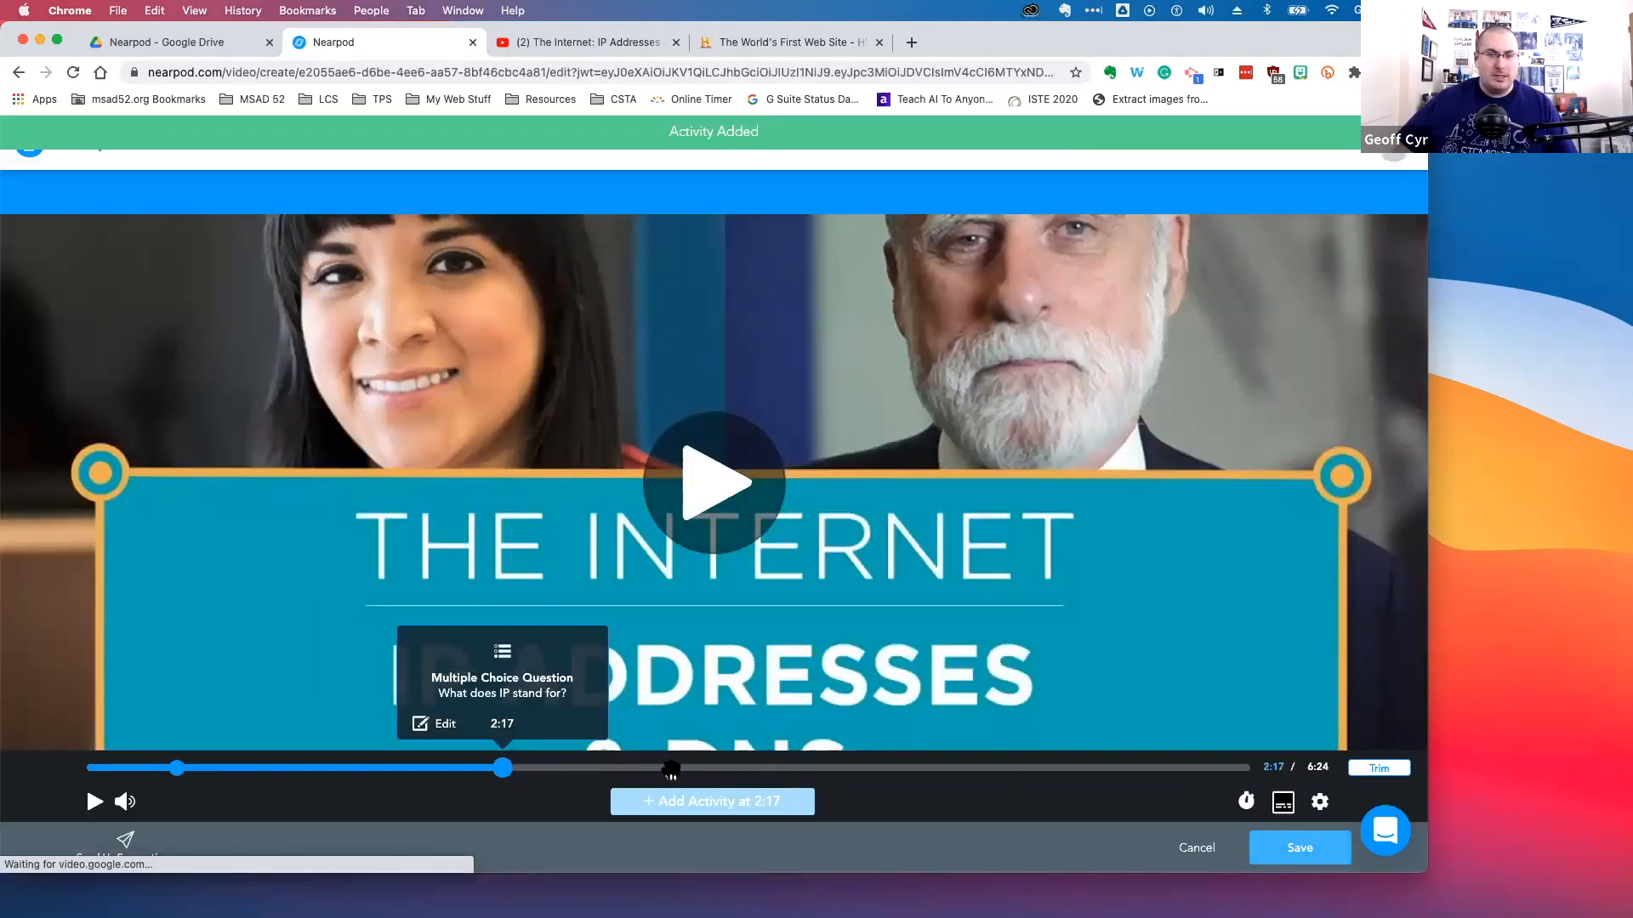
Preview the video from the 2:17 question onward, then save the video activity to the lesson
mouse_move(503, 772)
left_mouse_down()
mouse_move(663, 770)
mouse_move(504, 777)
left_mouse_up()
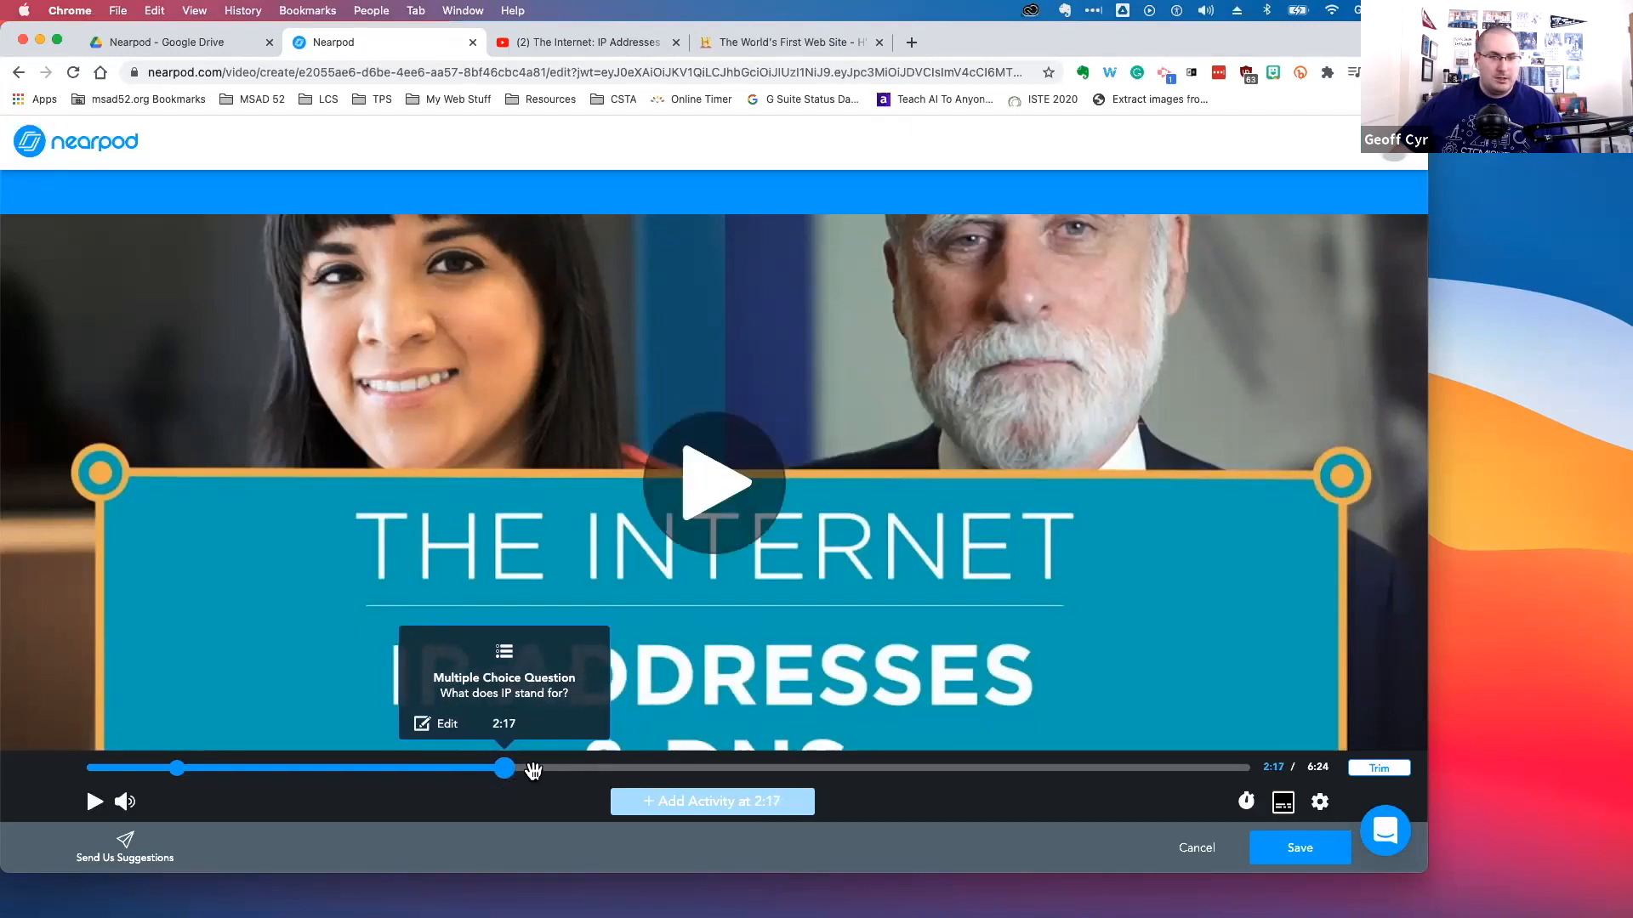
left_click(743, 479)
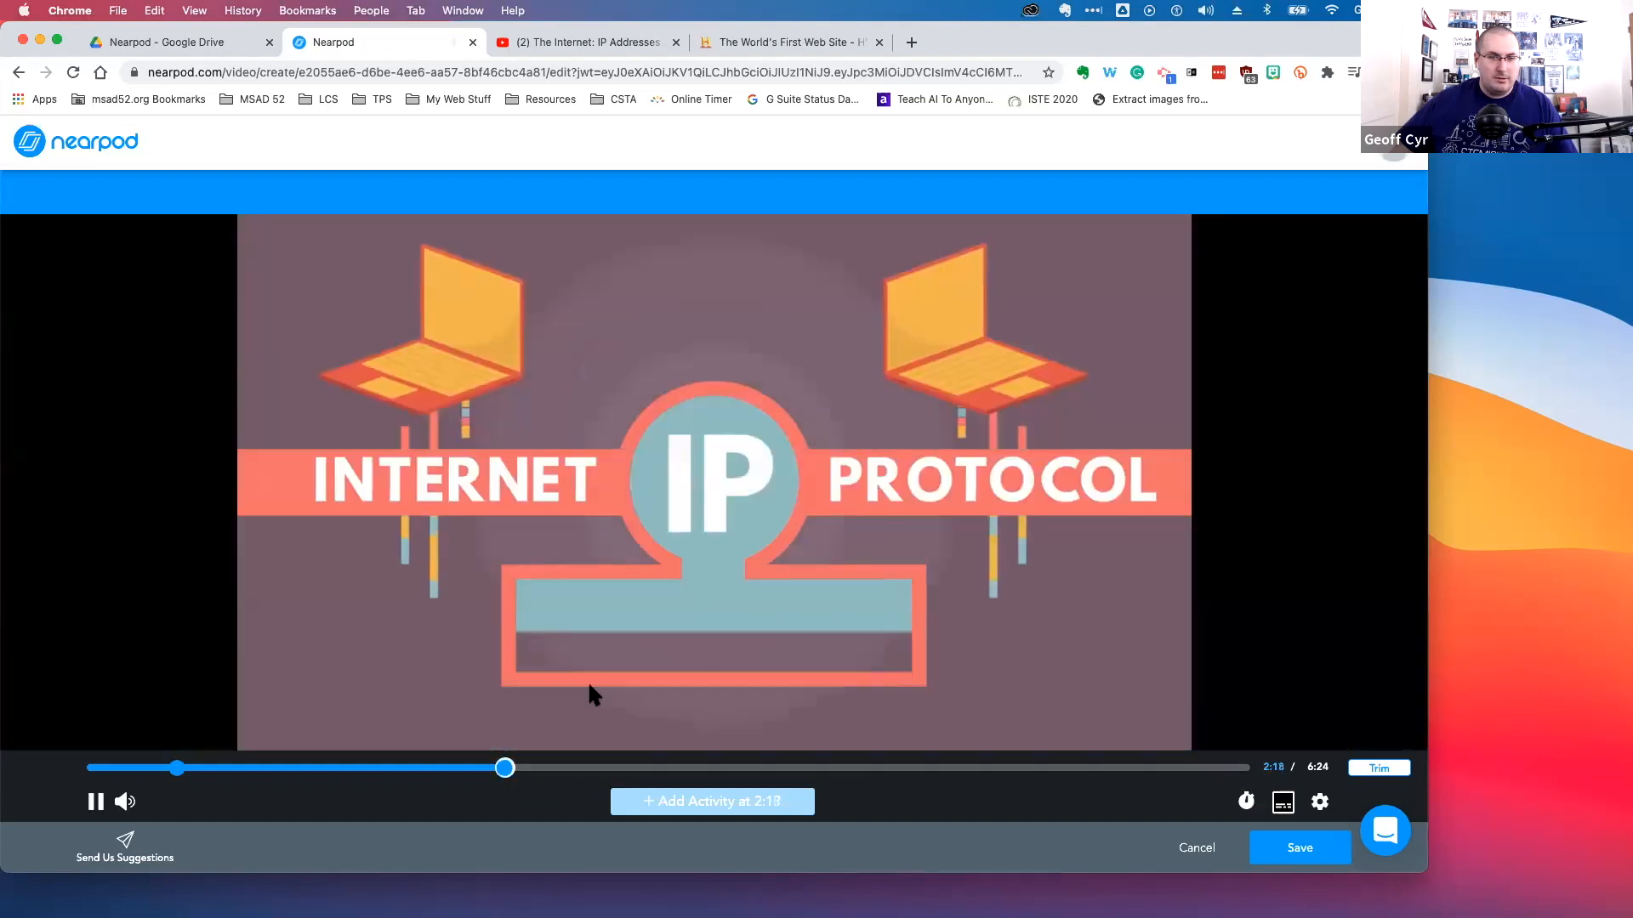
left_click(631, 768)
left_click(627, 592)
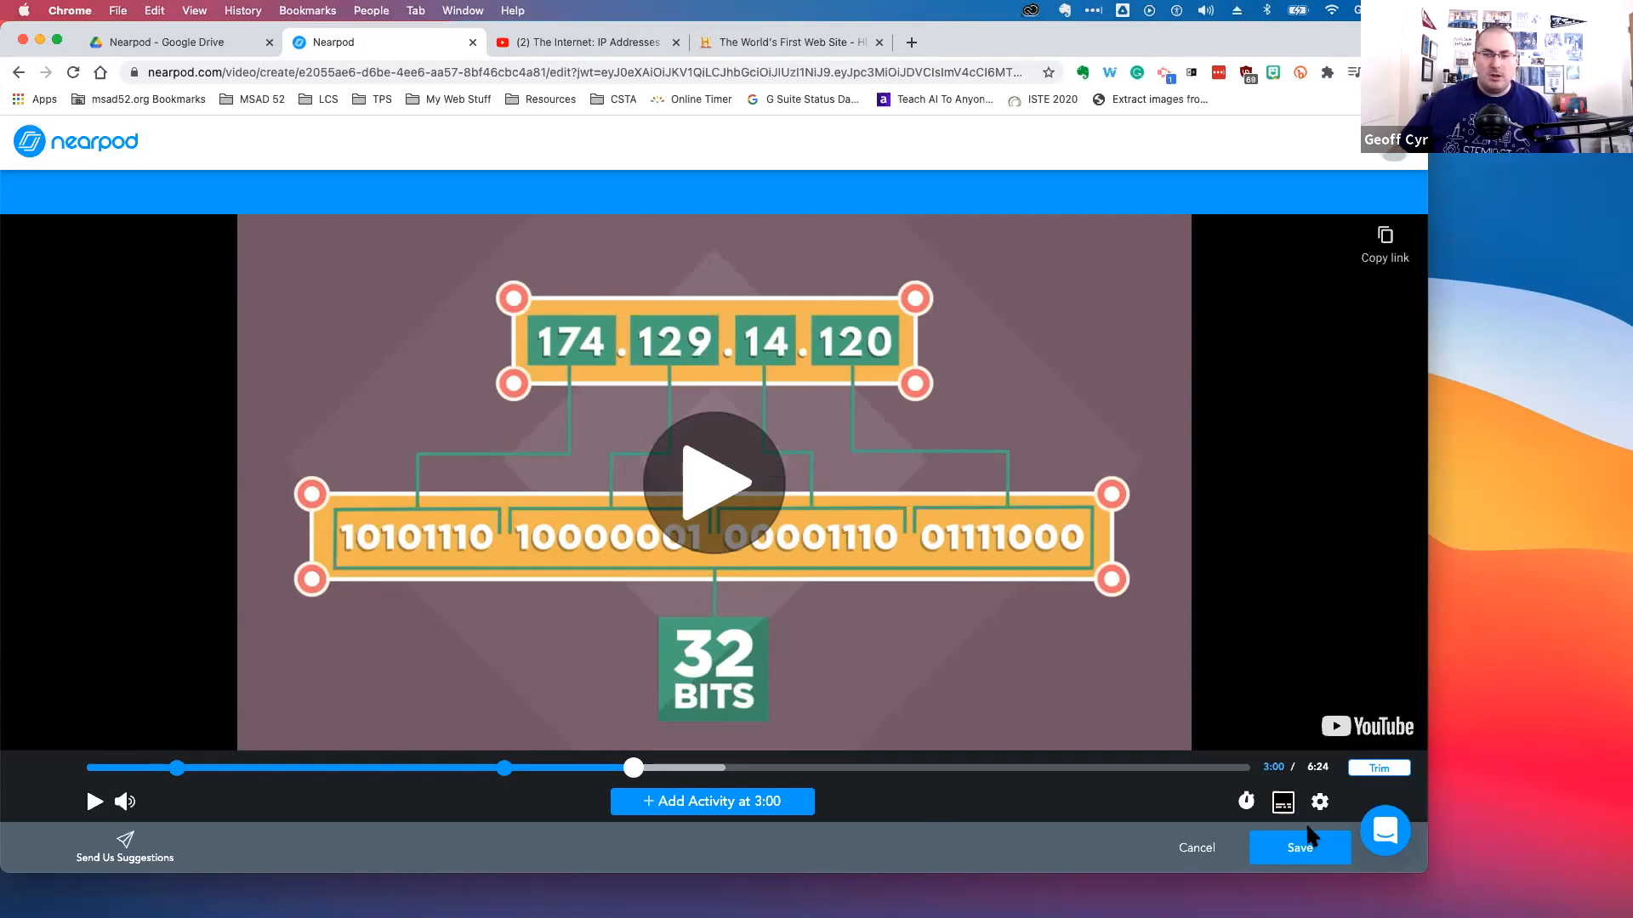
left_click(1301, 848)
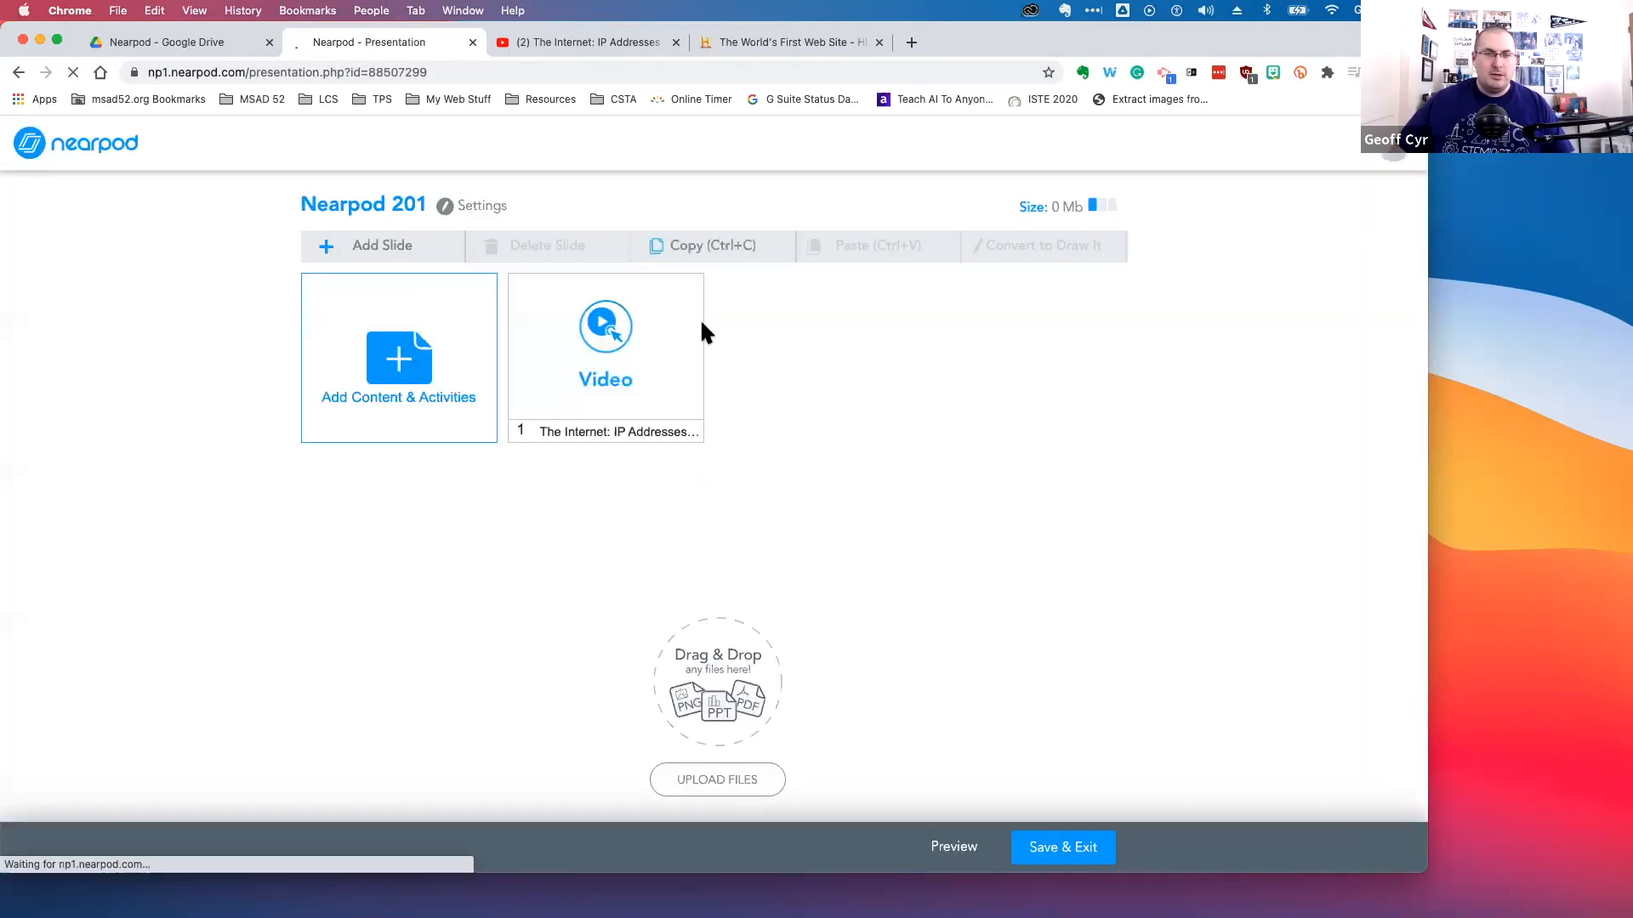
Open the video slide in the Nearpod 201 lesson, then switch to the desktop running the live session
left_click(646, 358)
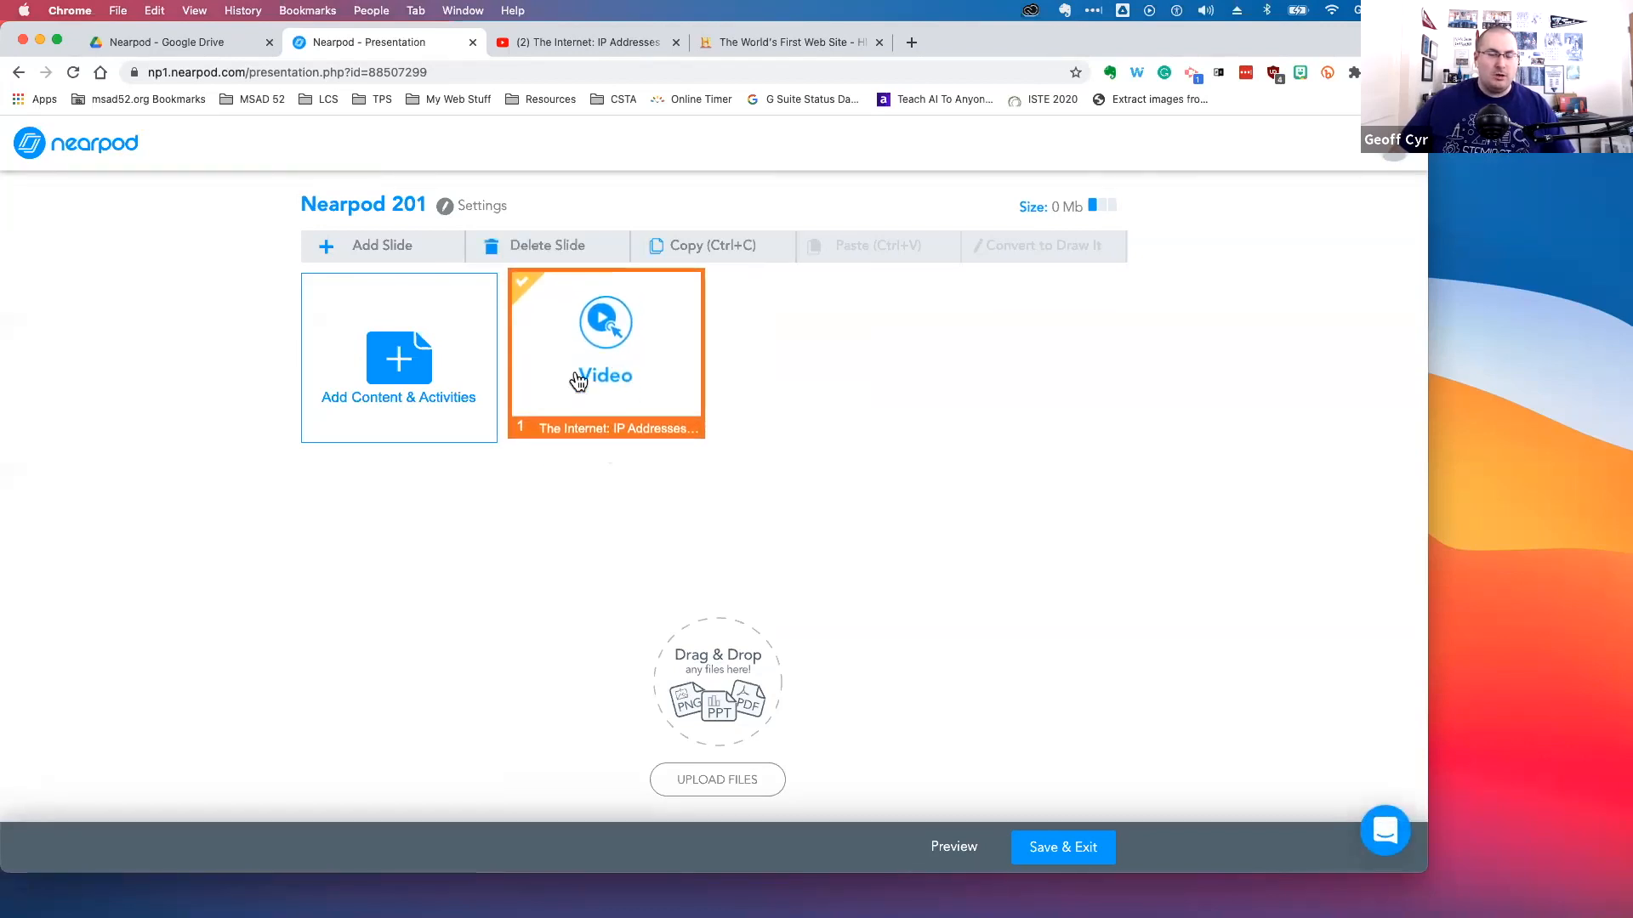
double_click(605, 337)
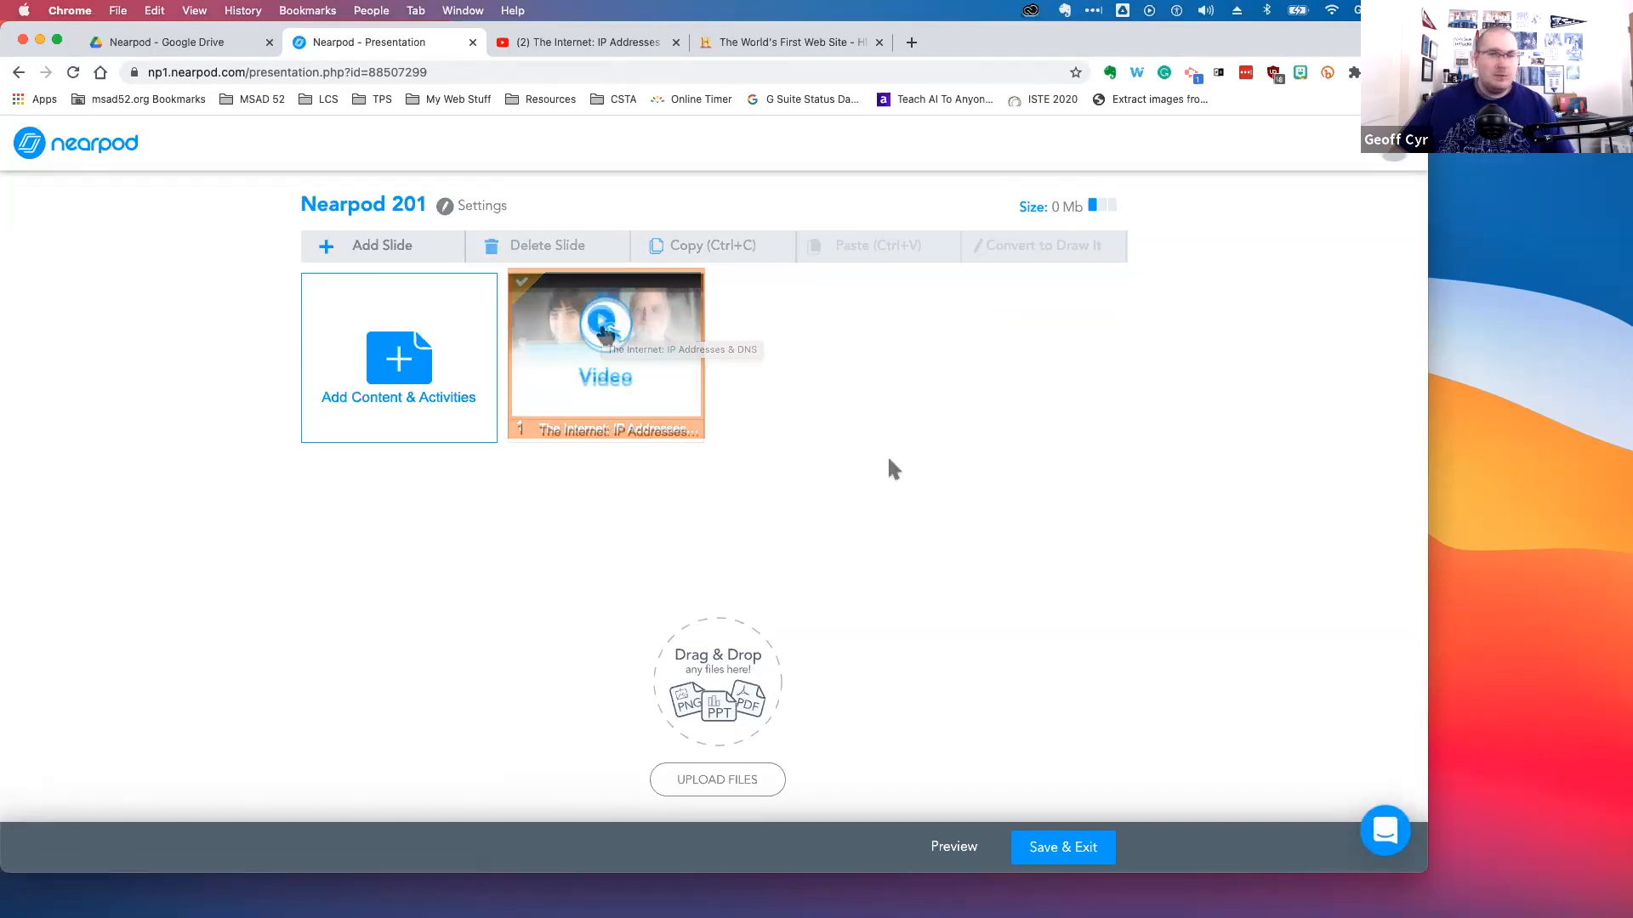
key("ctrl+Right")
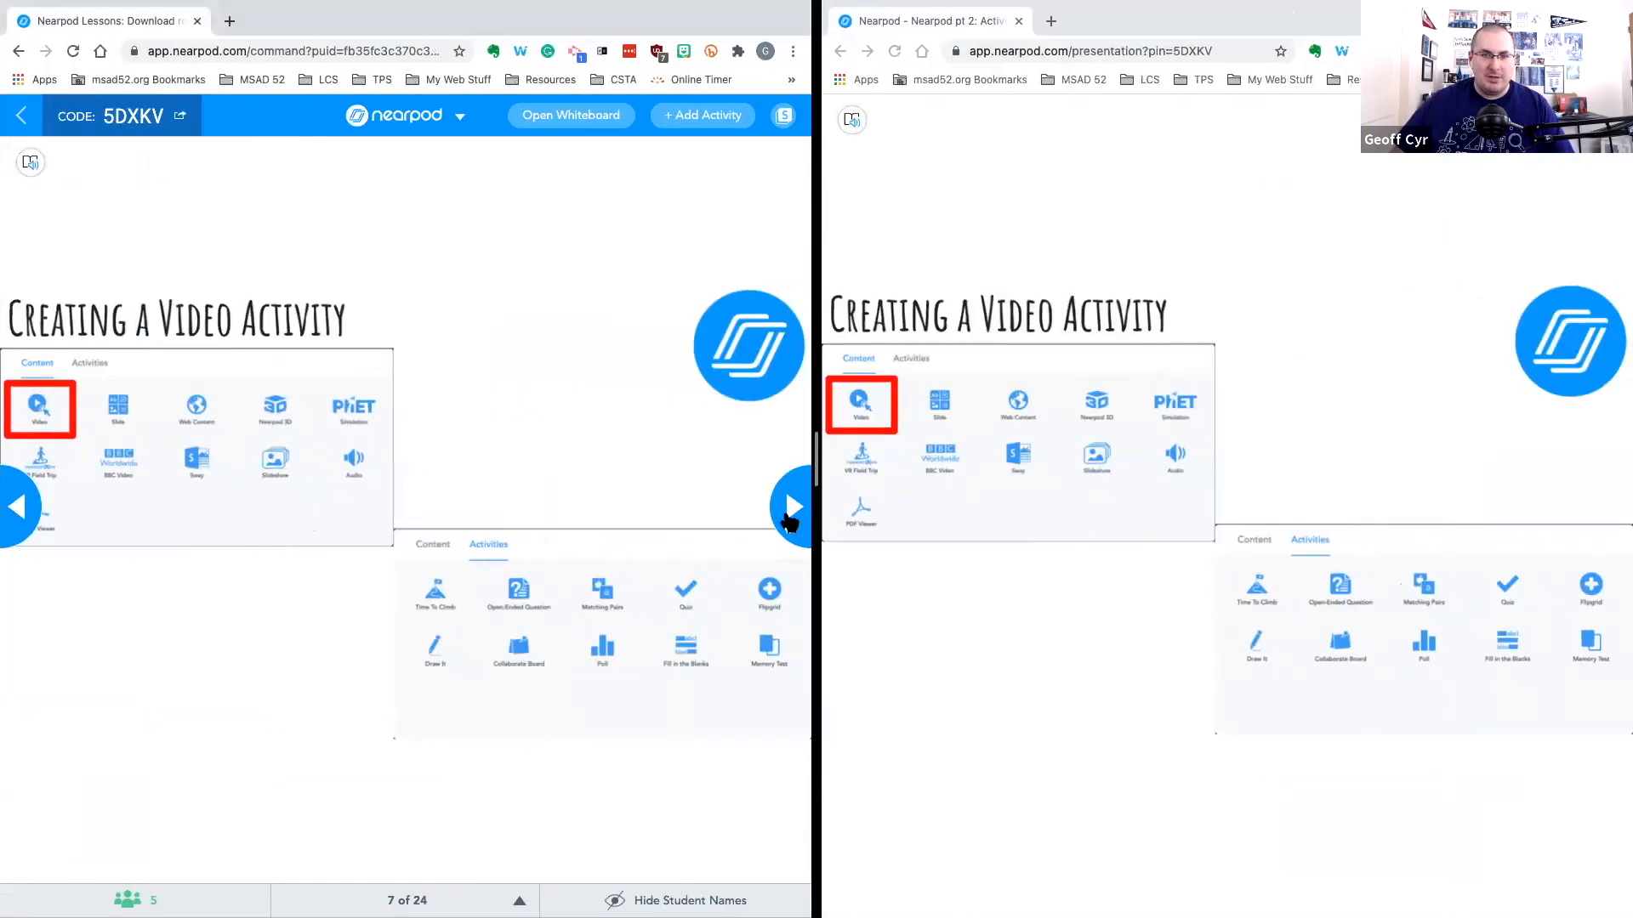
Advance the live lesson to the video slide and start it in Teacher plays mode
left_click(792, 510)
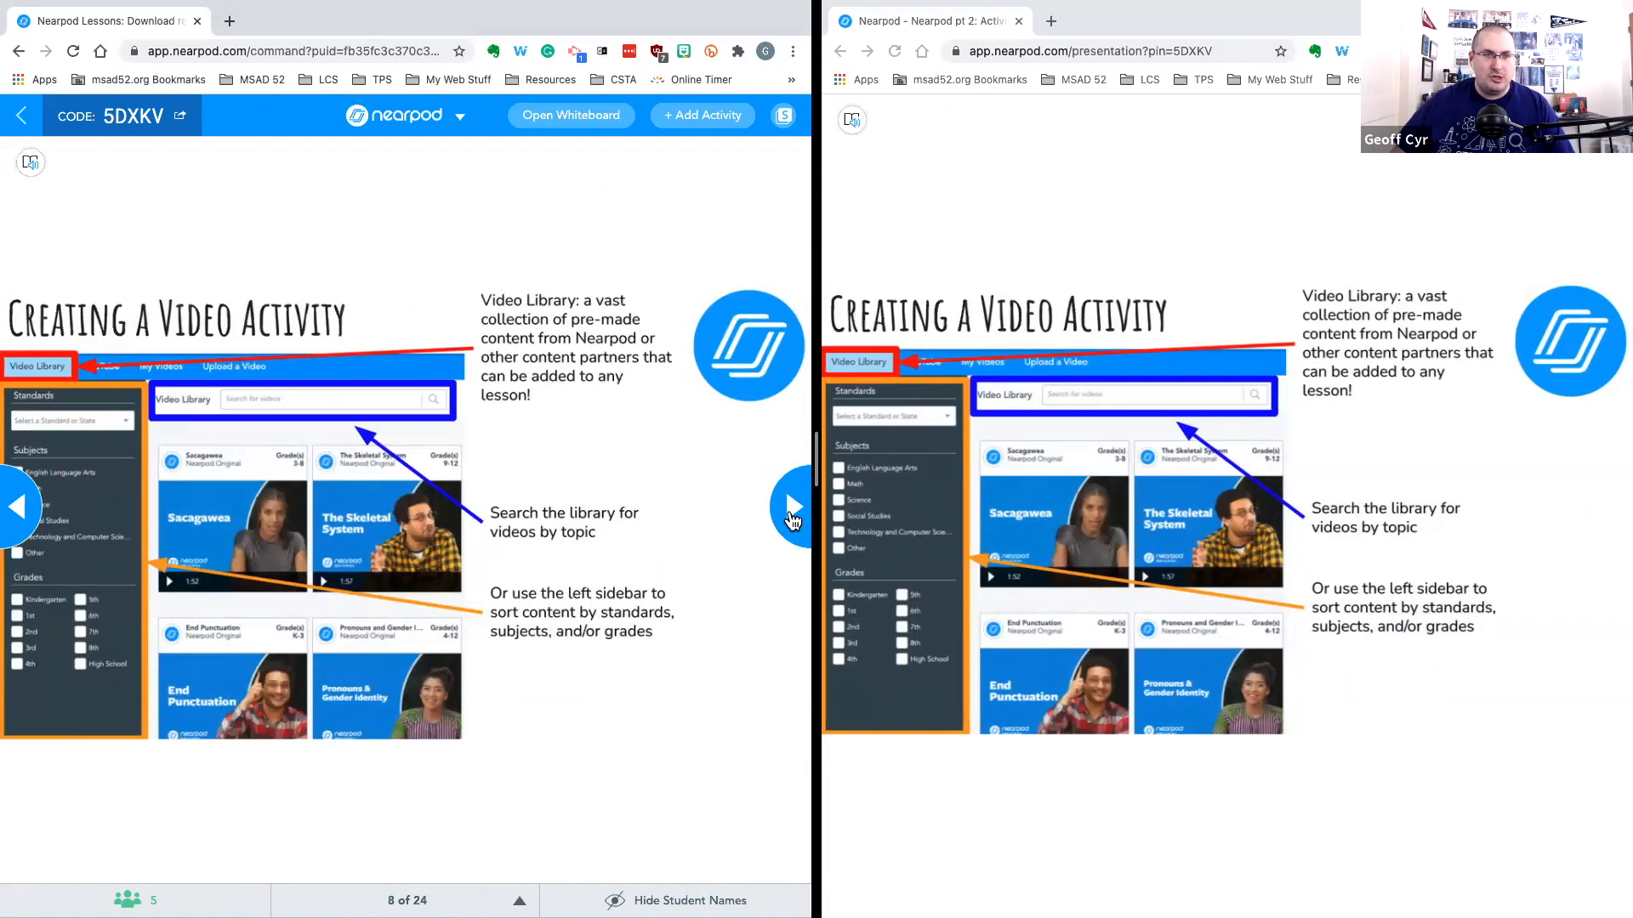
left_click(793, 510)
left_click(793, 510)
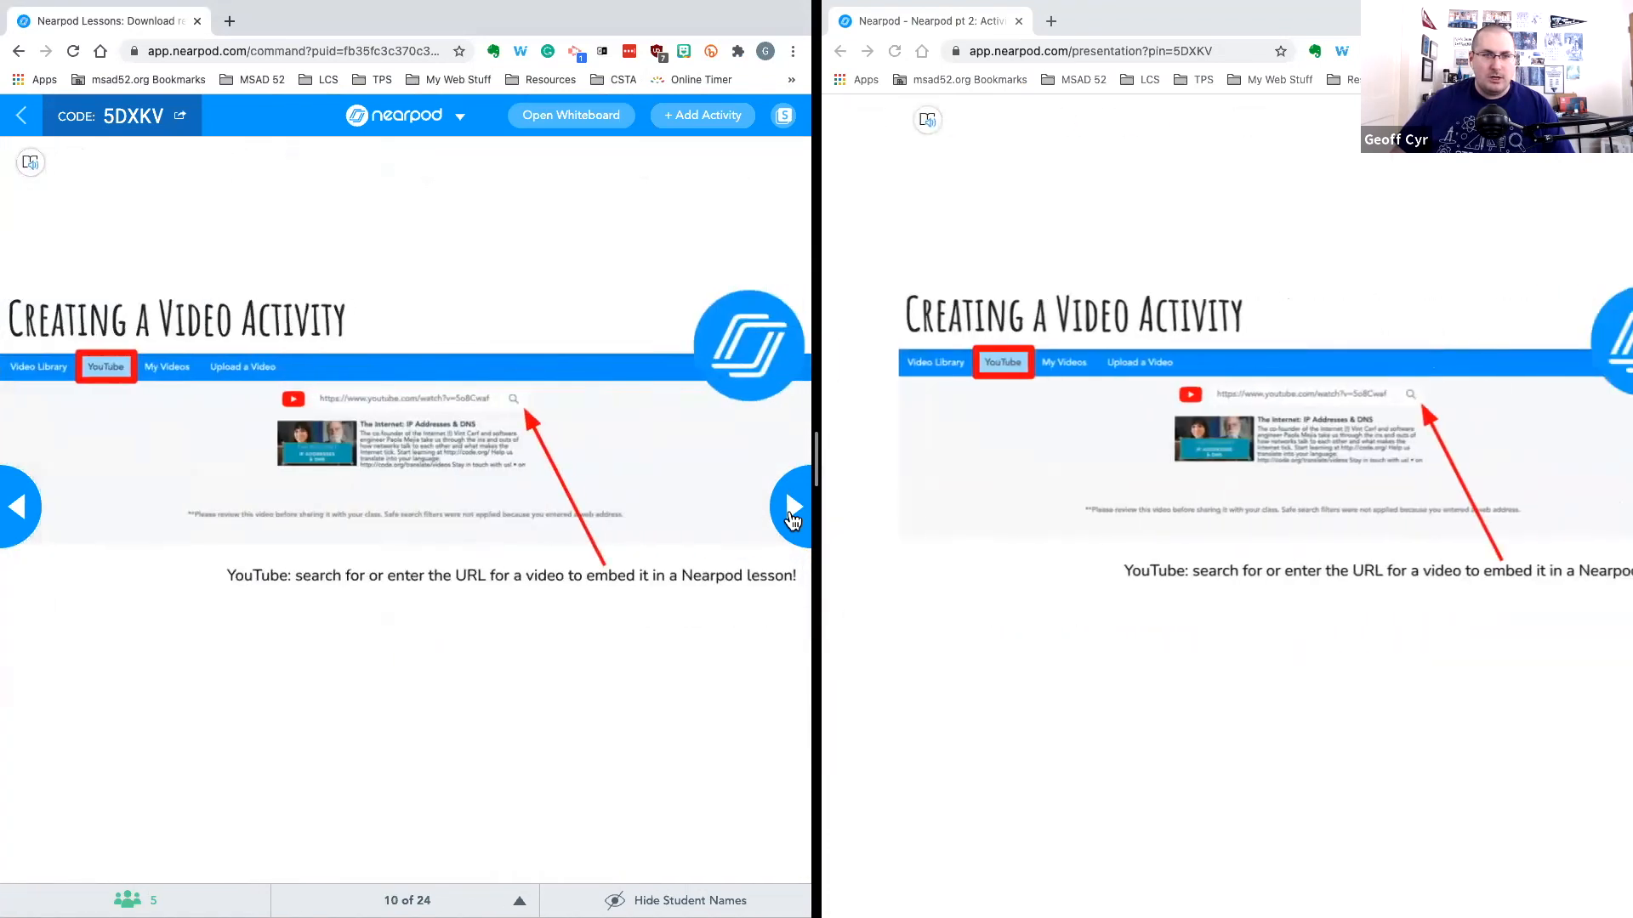
left_click(792, 511)
left_click(793, 510)
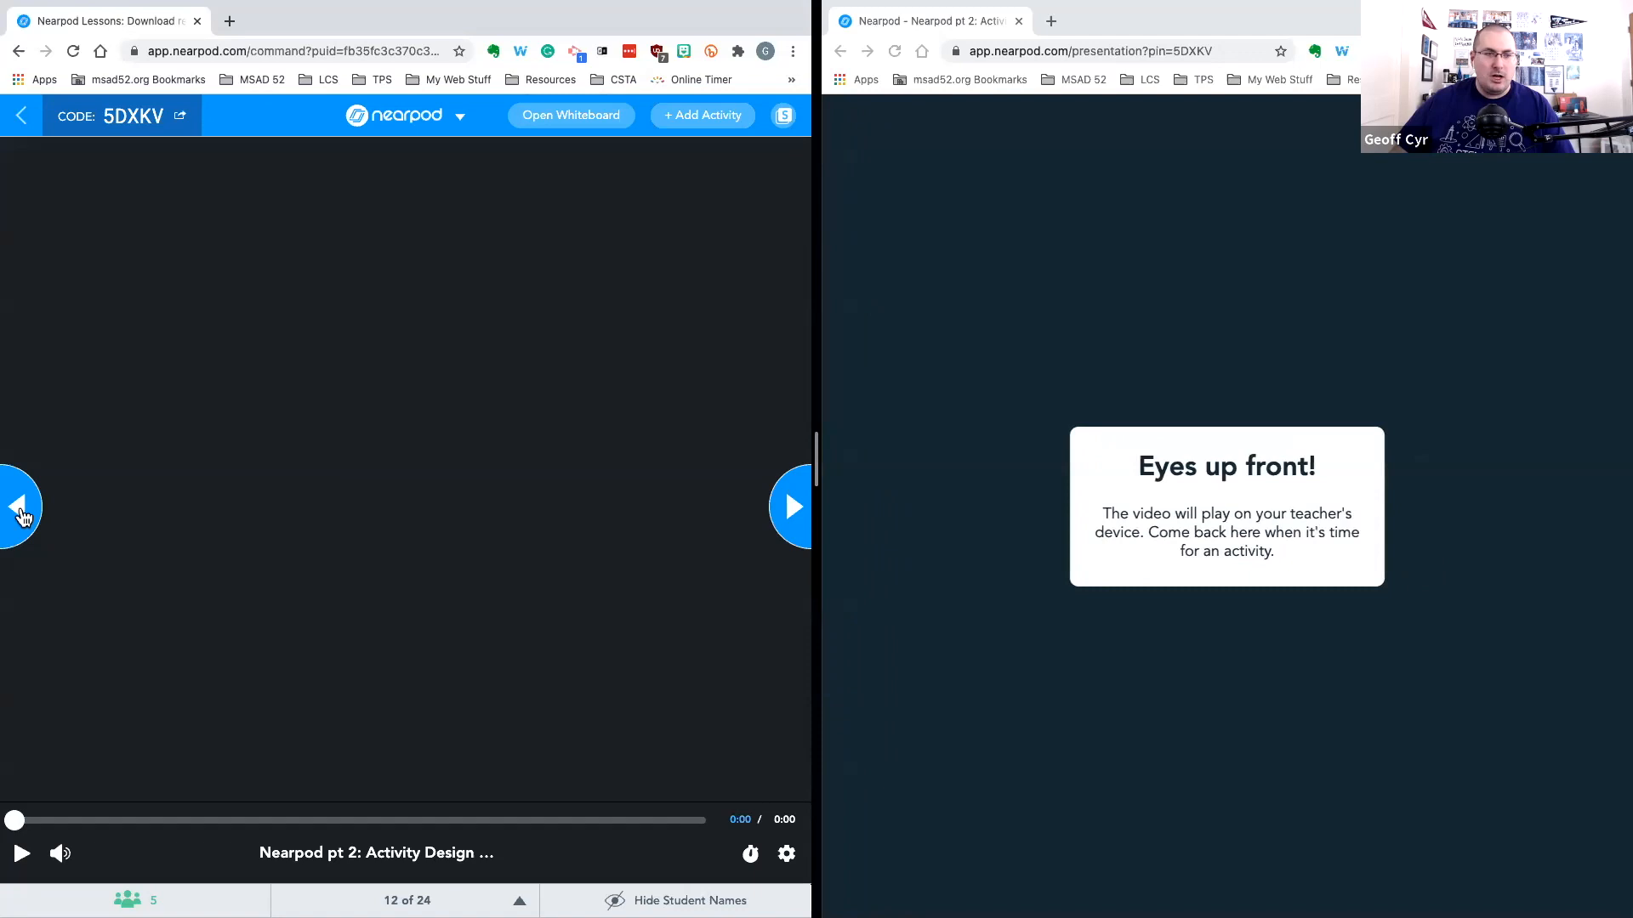
left_click(22, 509)
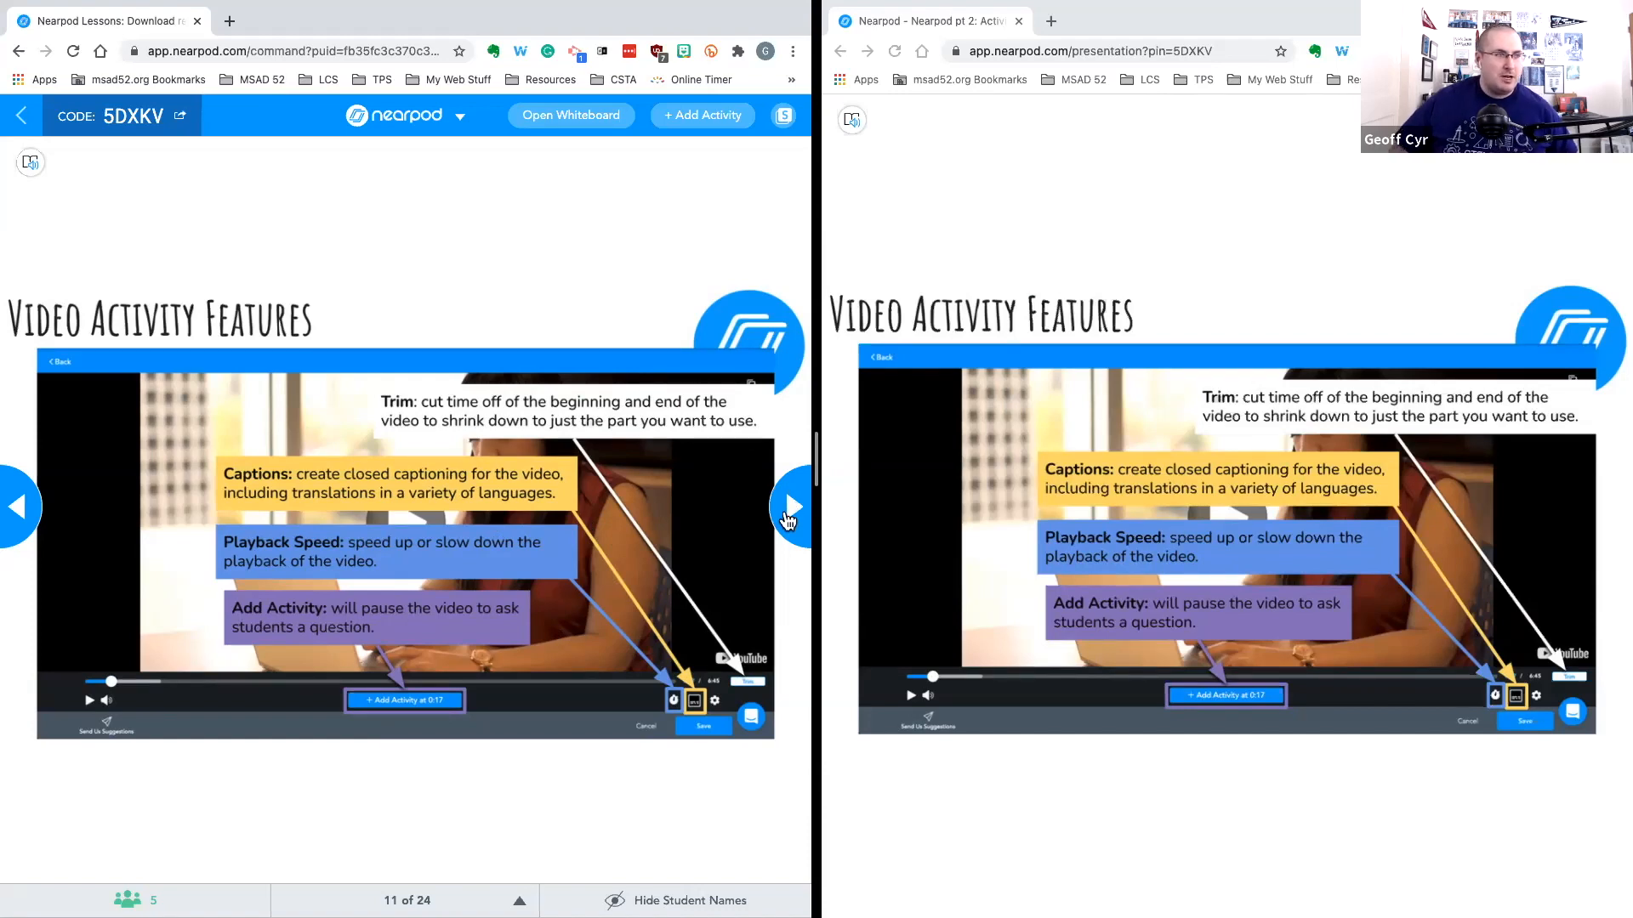
left_click(789, 519)
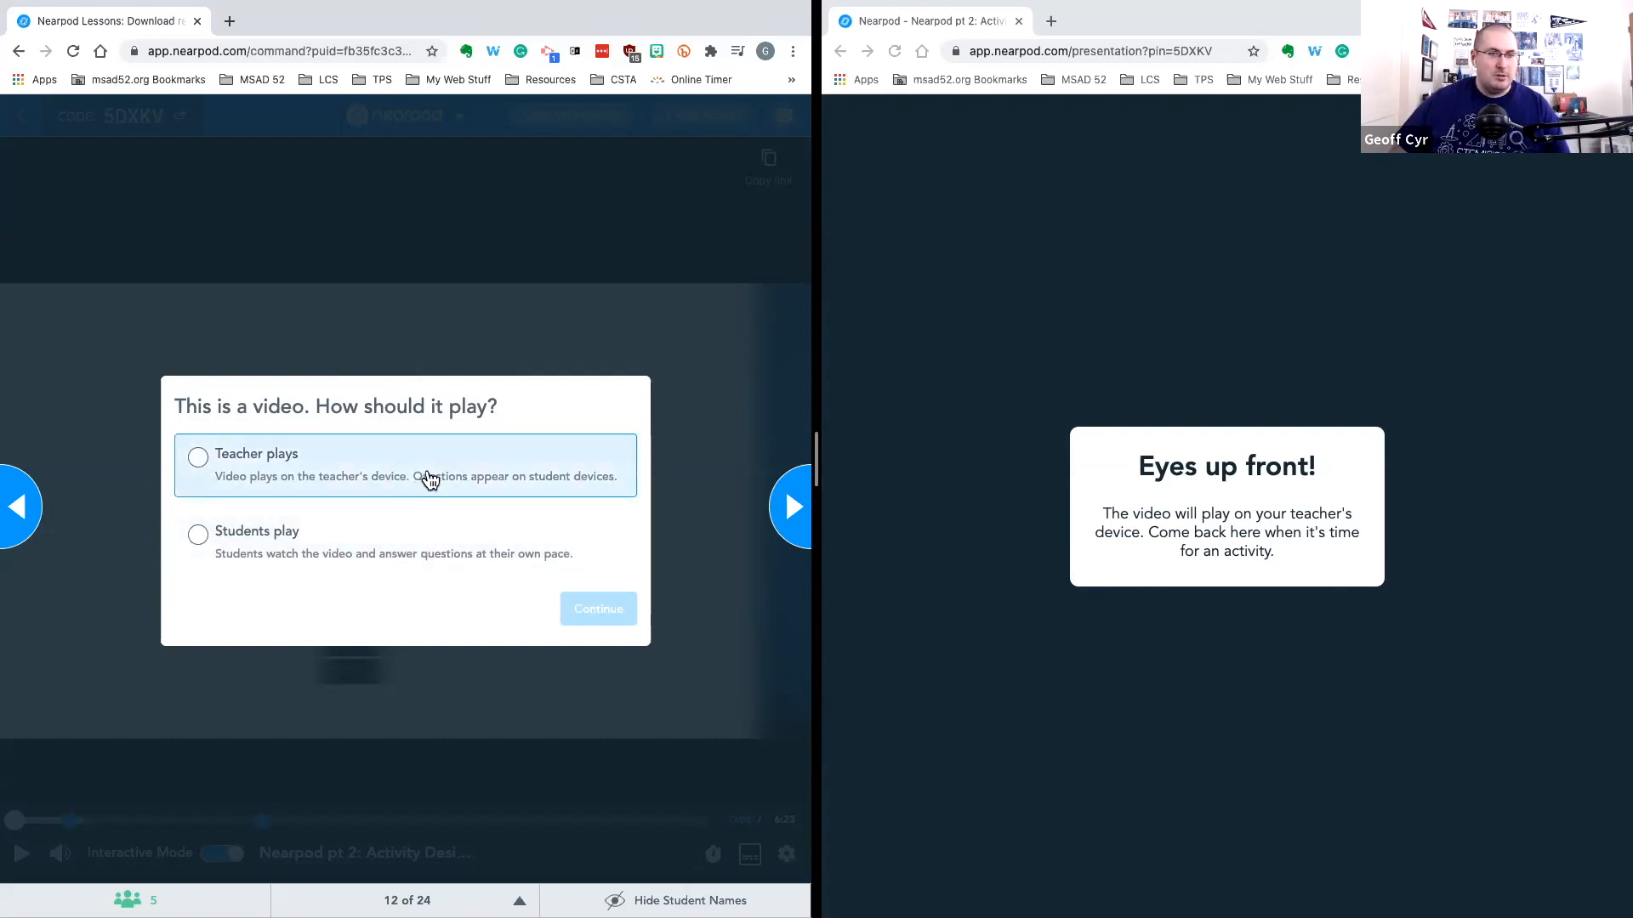
left_click(430, 481)
left_click(597, 609)
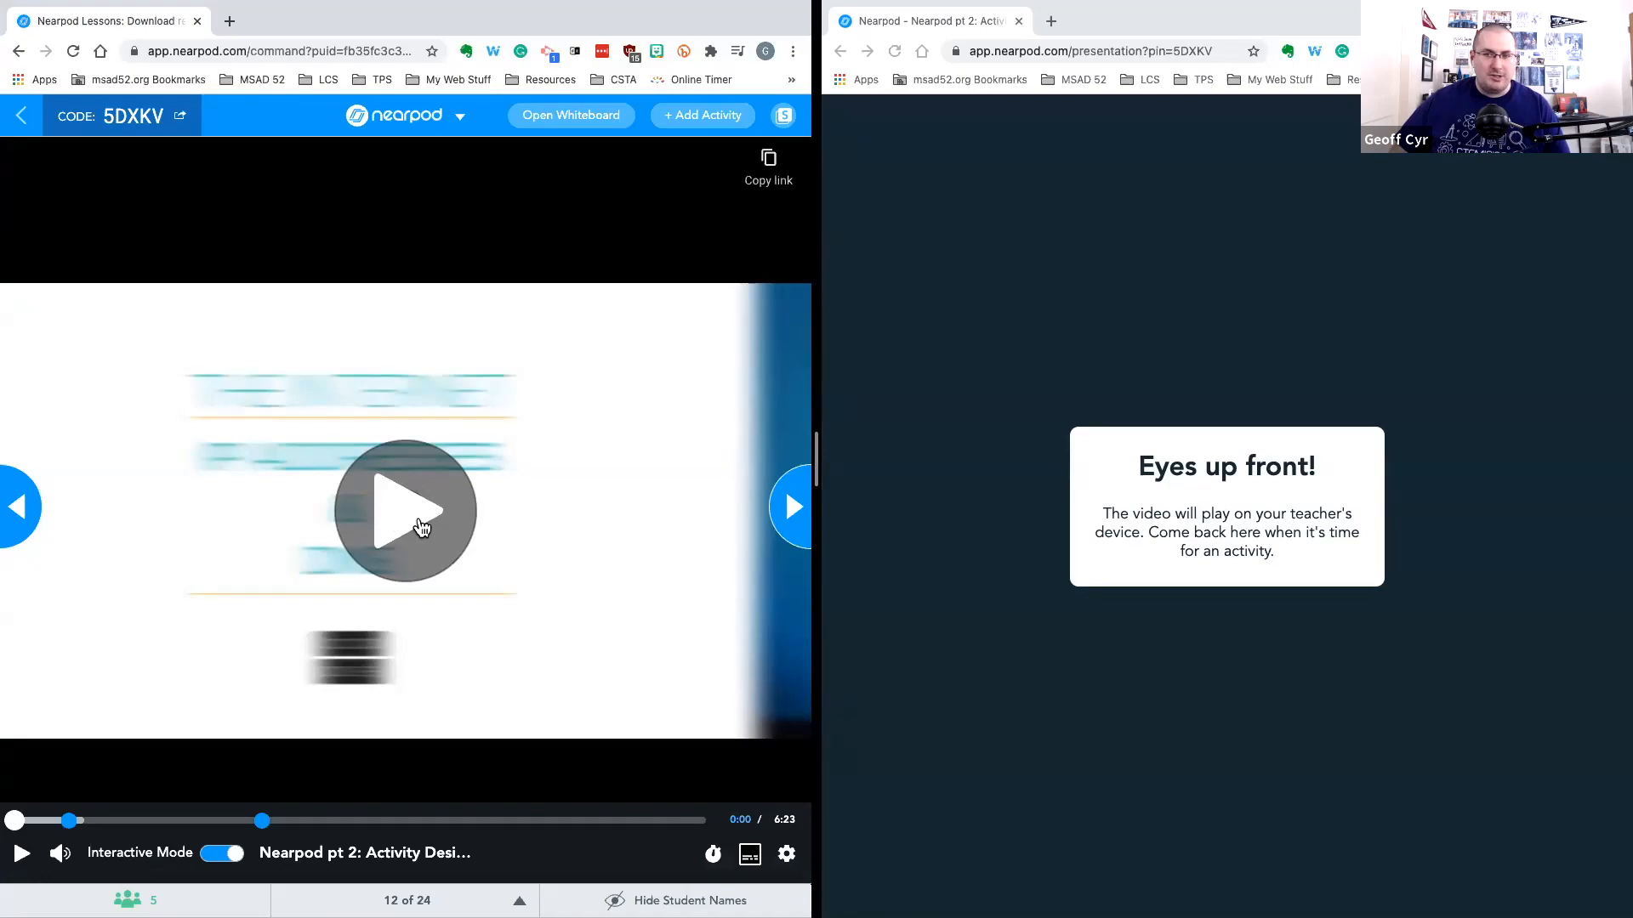
Play the video up to the open-ended question and toggle student names hidden and back to shown
left_click(420, 527)
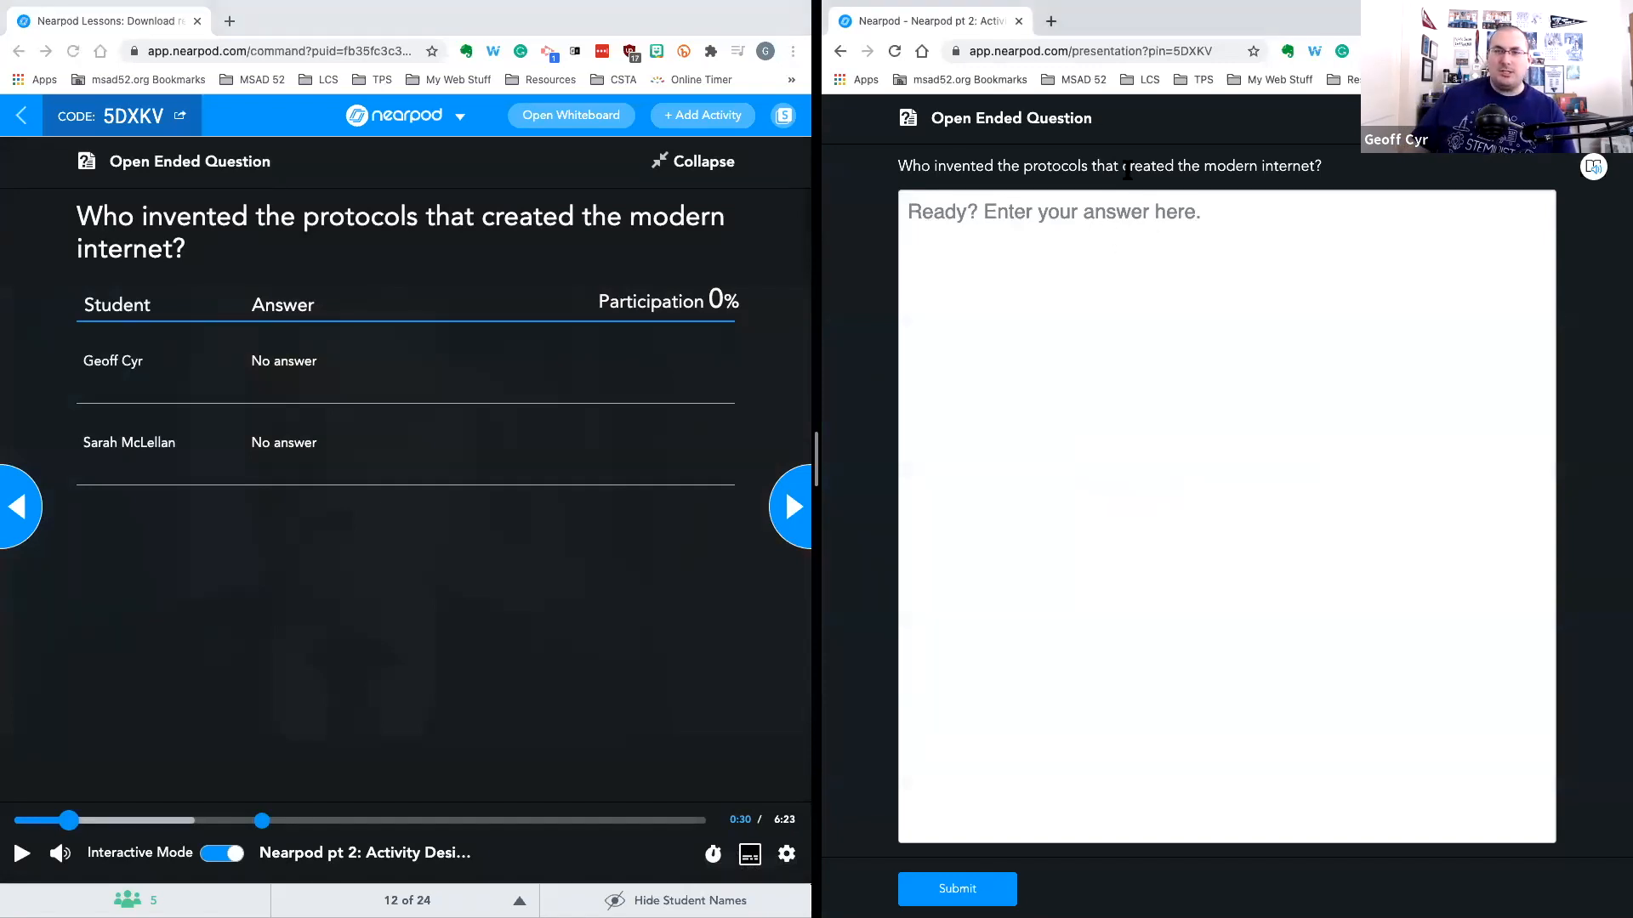
left_click(1124, 170)
left_click(1159, 238)
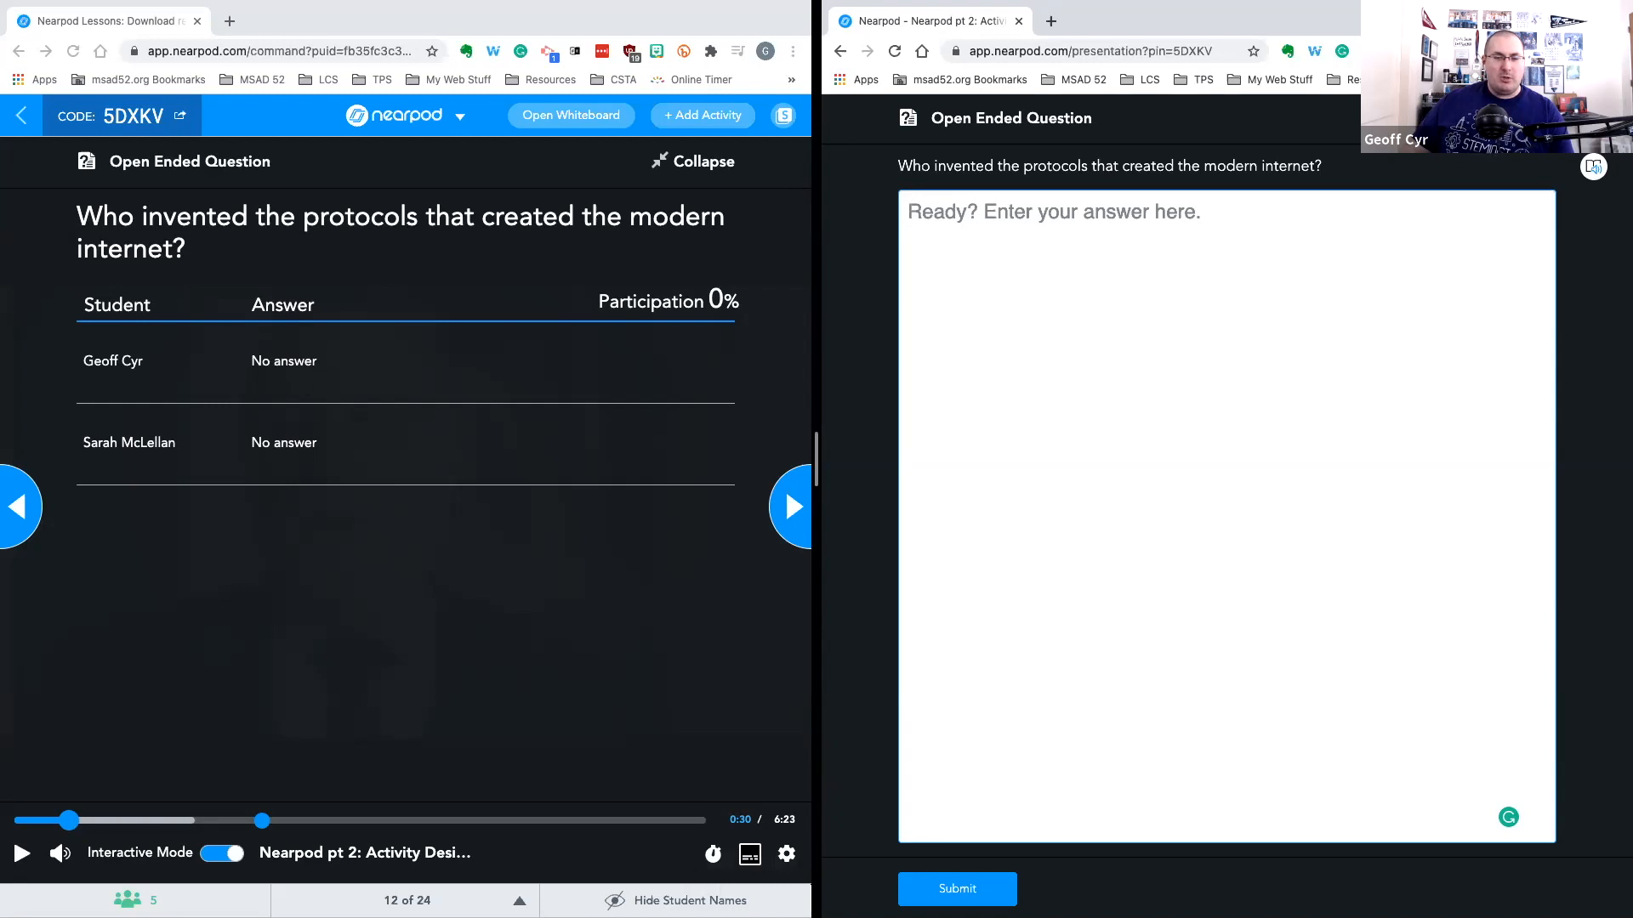
left_click(672, 901)
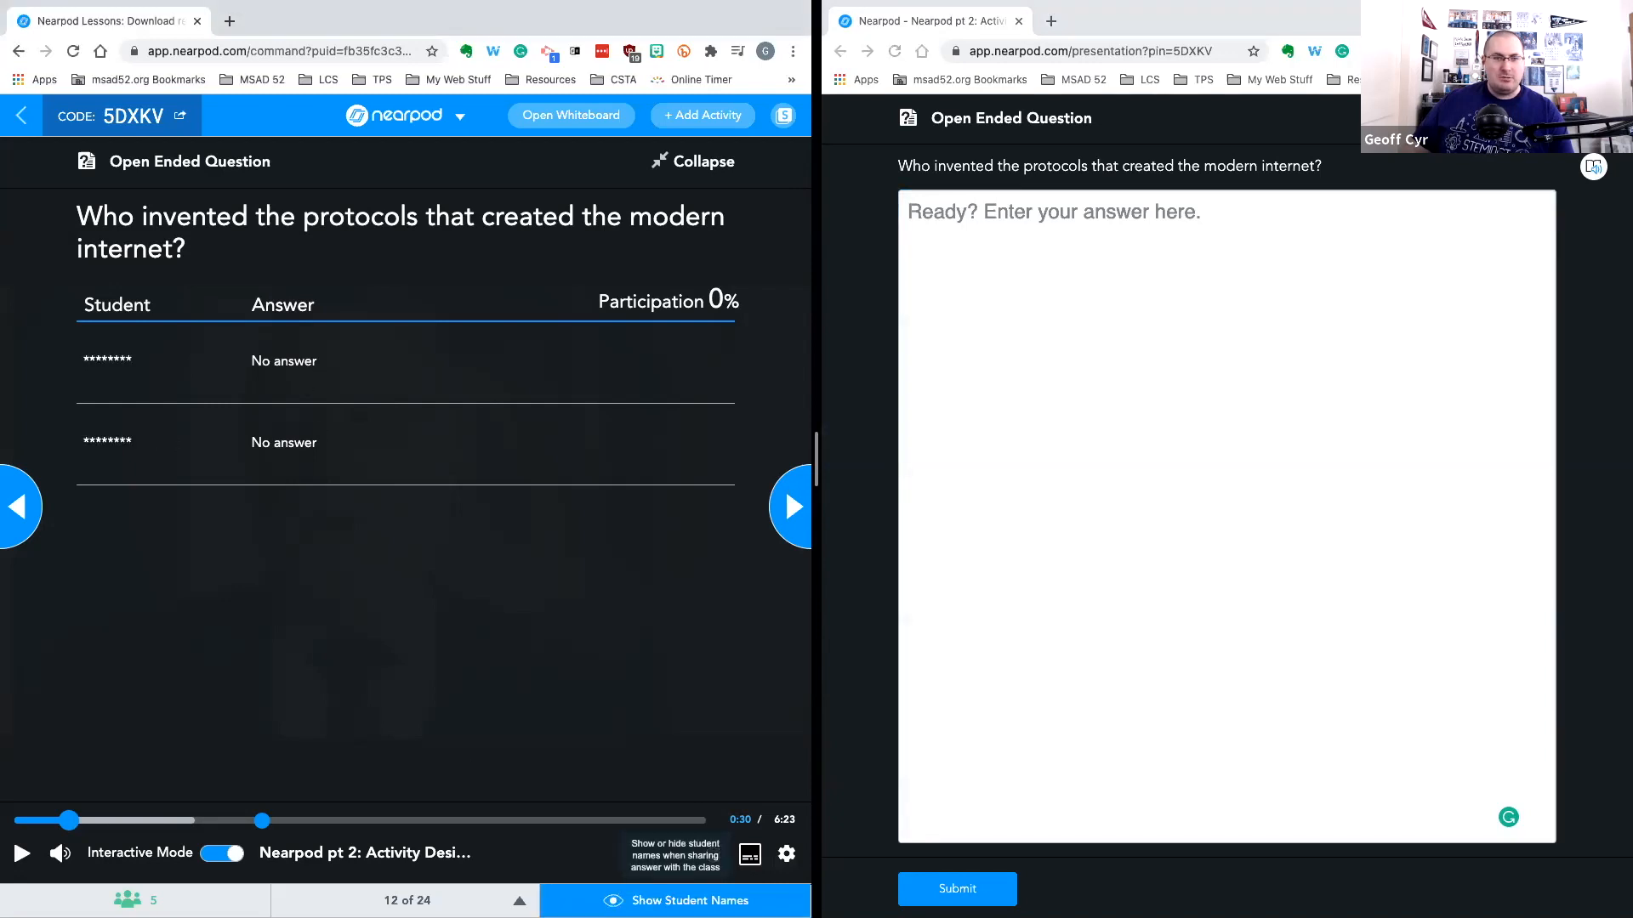
left_click(672, 900)
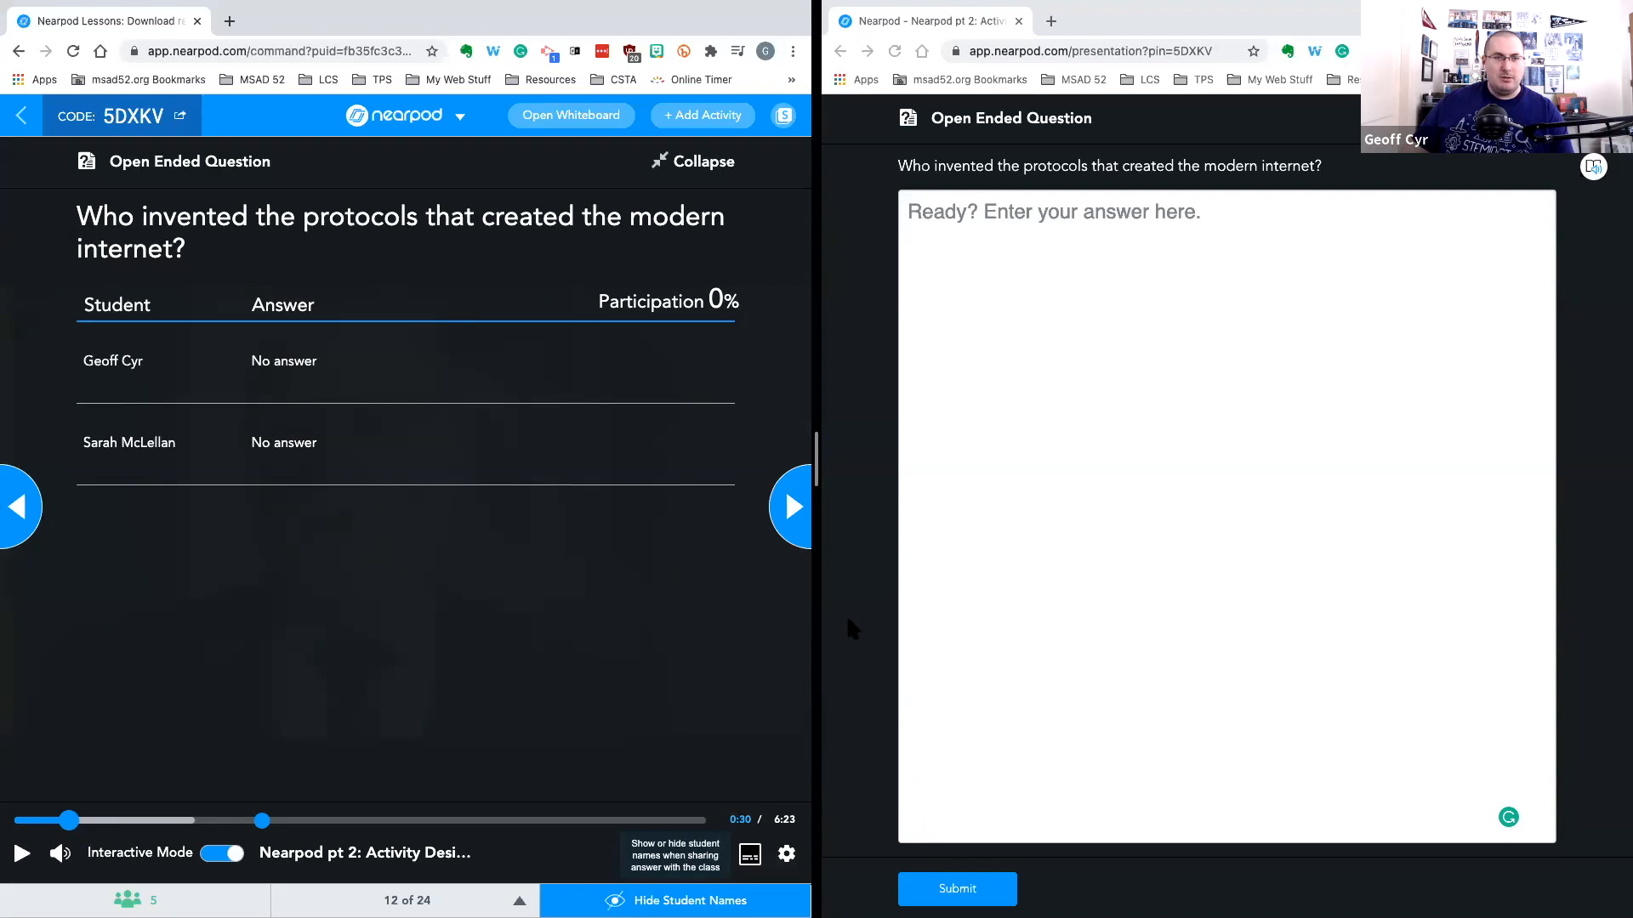
In the student view, answer the question with 'Vint Cerf and Bob Khan' and submit it
left_click(1144, 405)
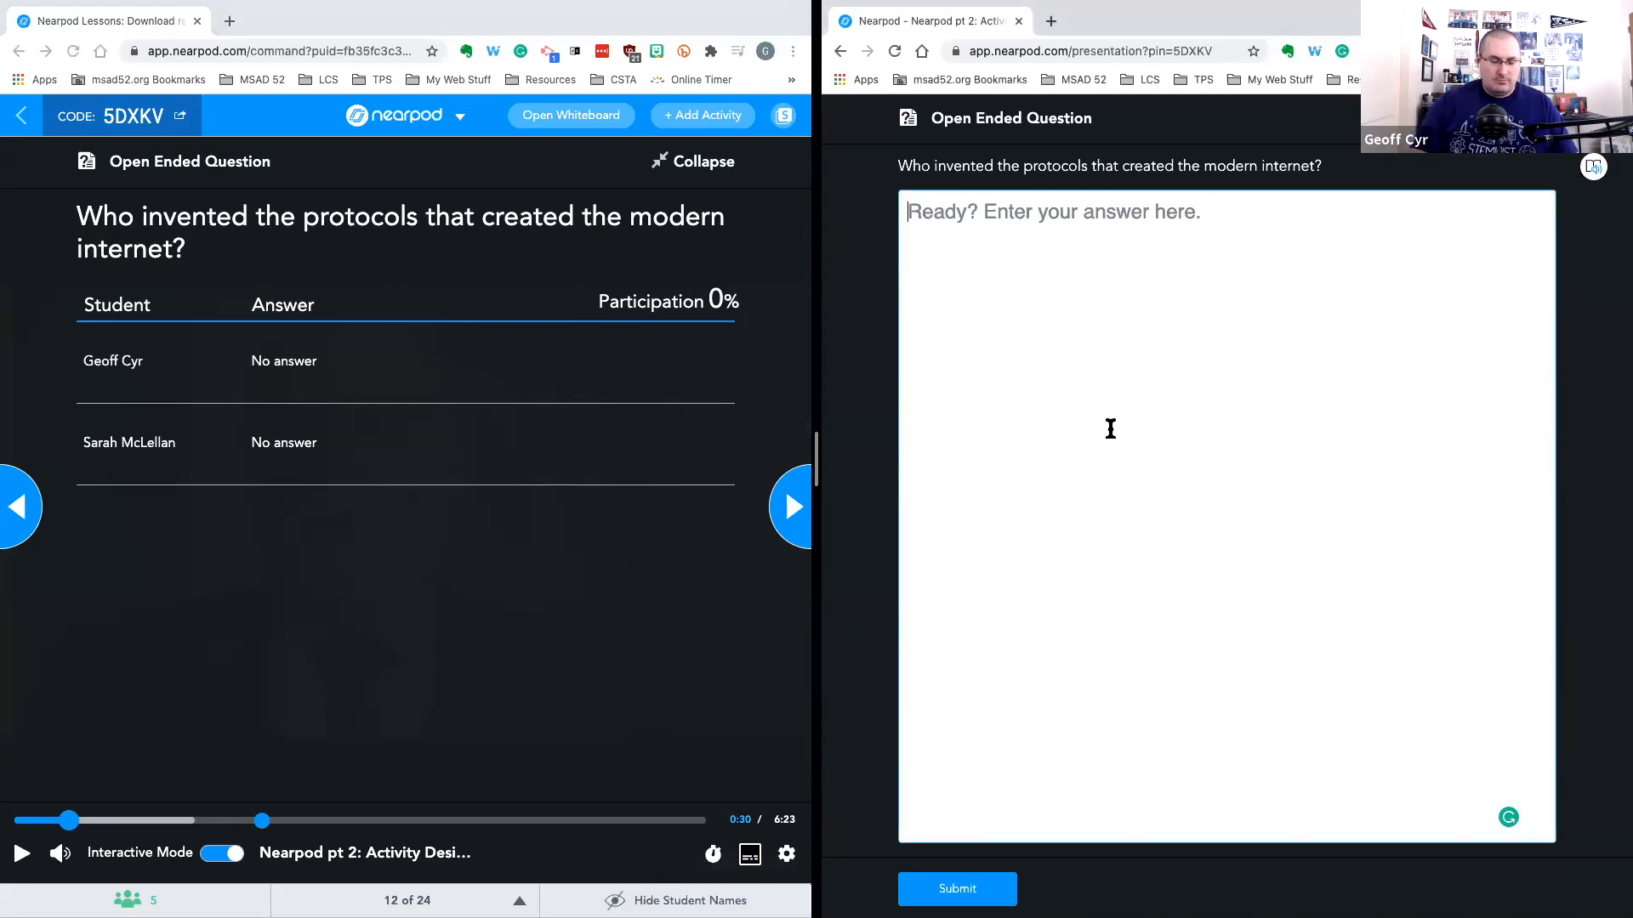
type("Vint C")
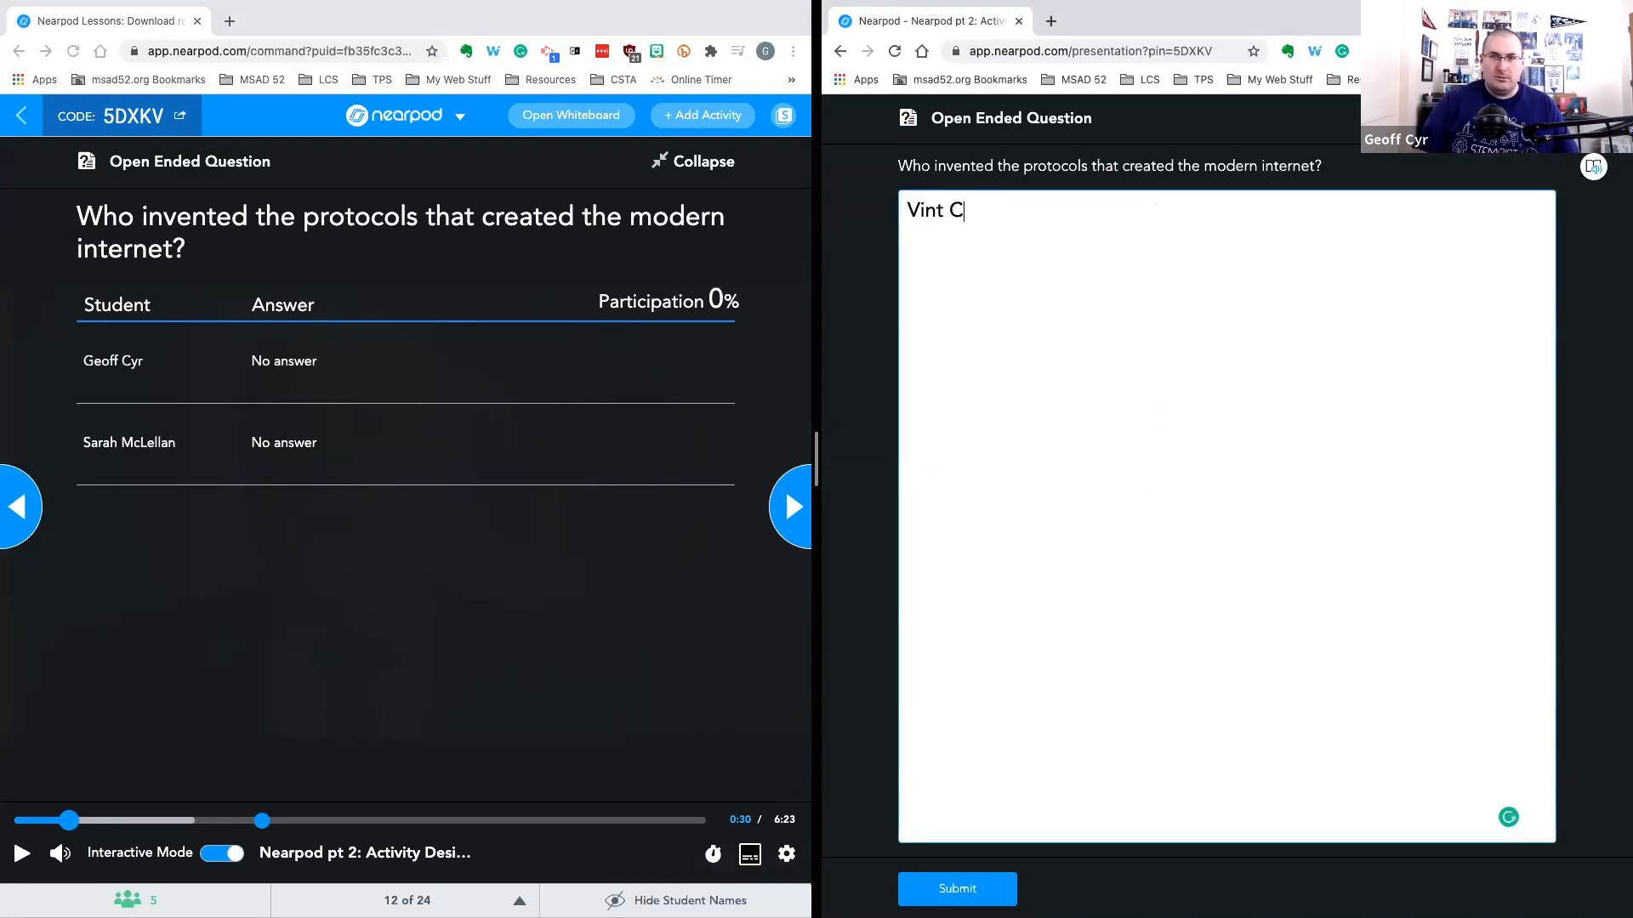
type("erf and Bob Kahan")
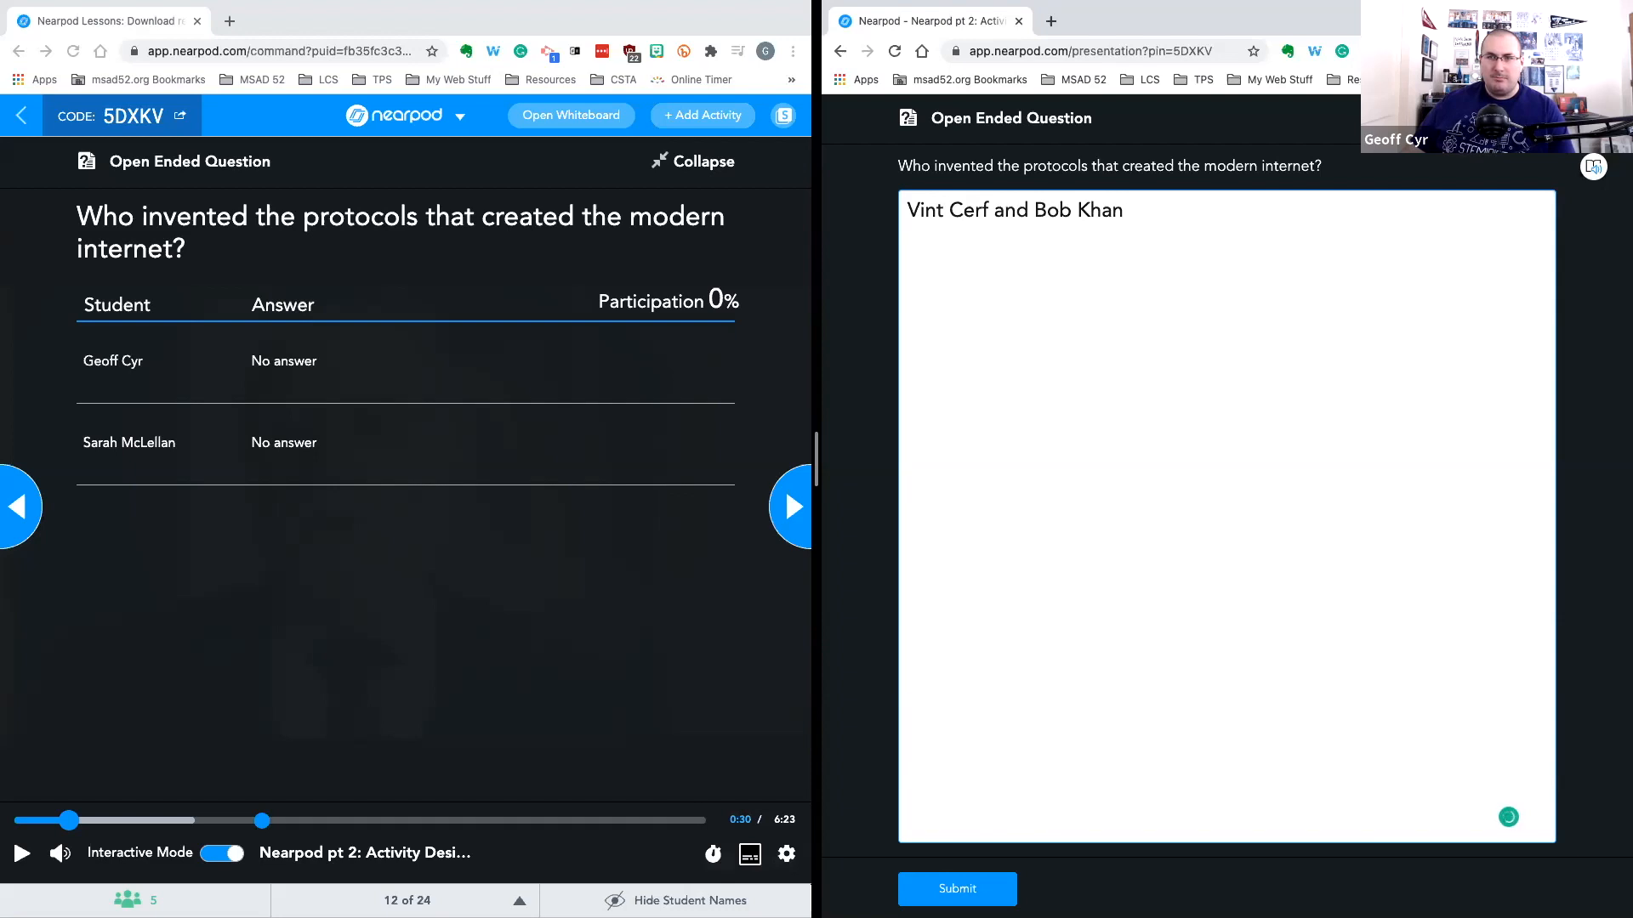
left_click(956, 889)
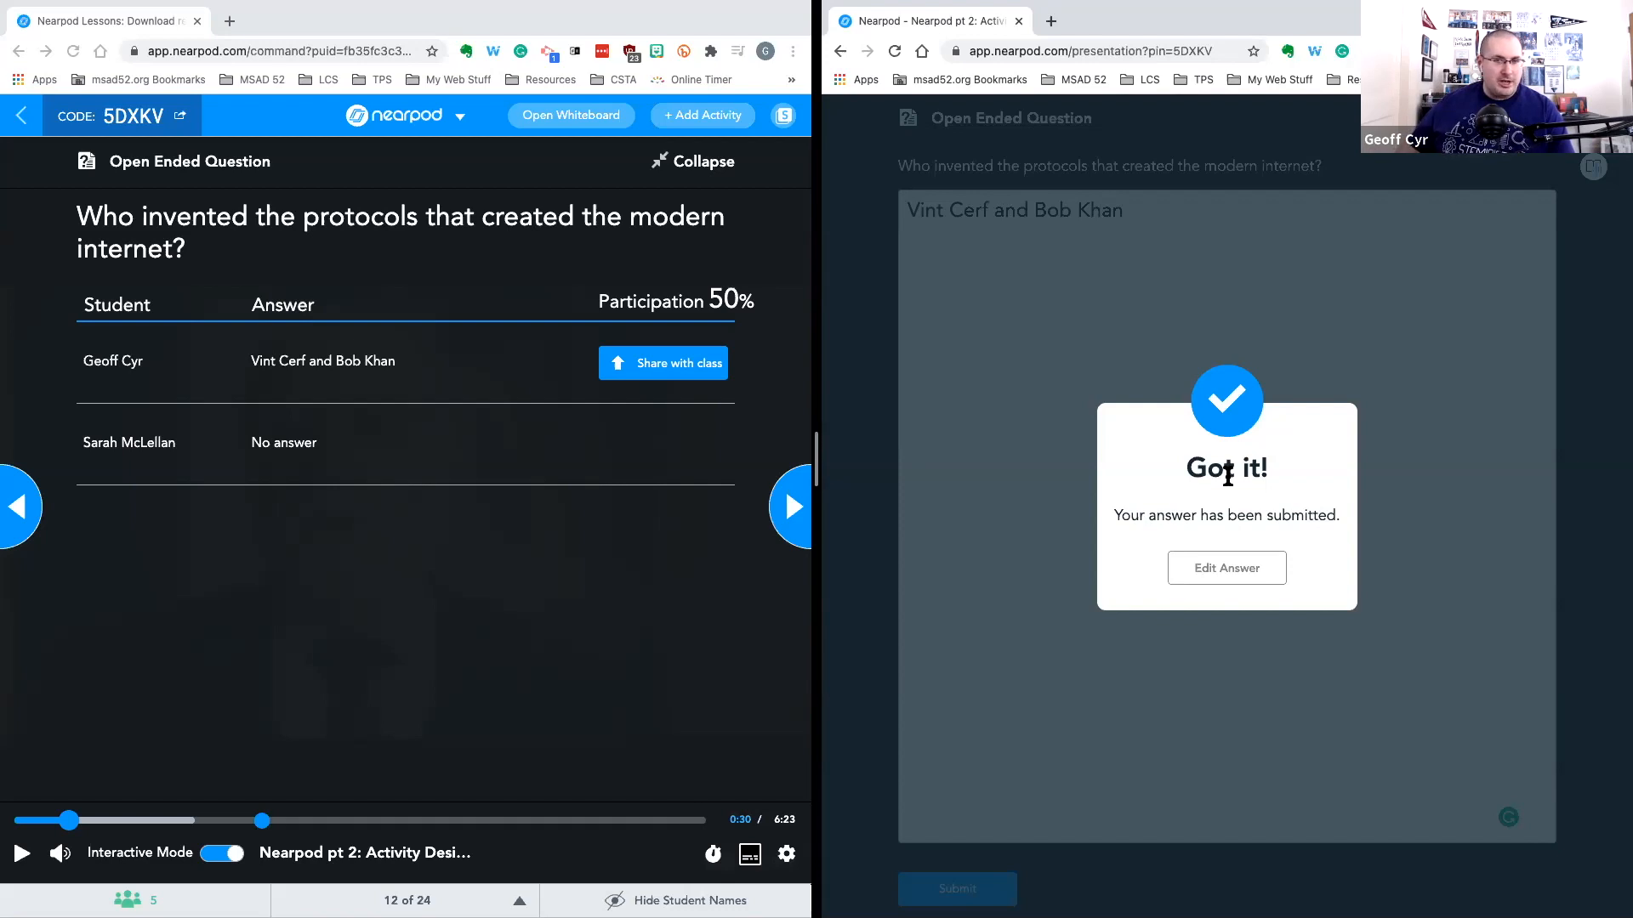
Share the submitted answer with the class, then unshare it
left_click(639, 387)
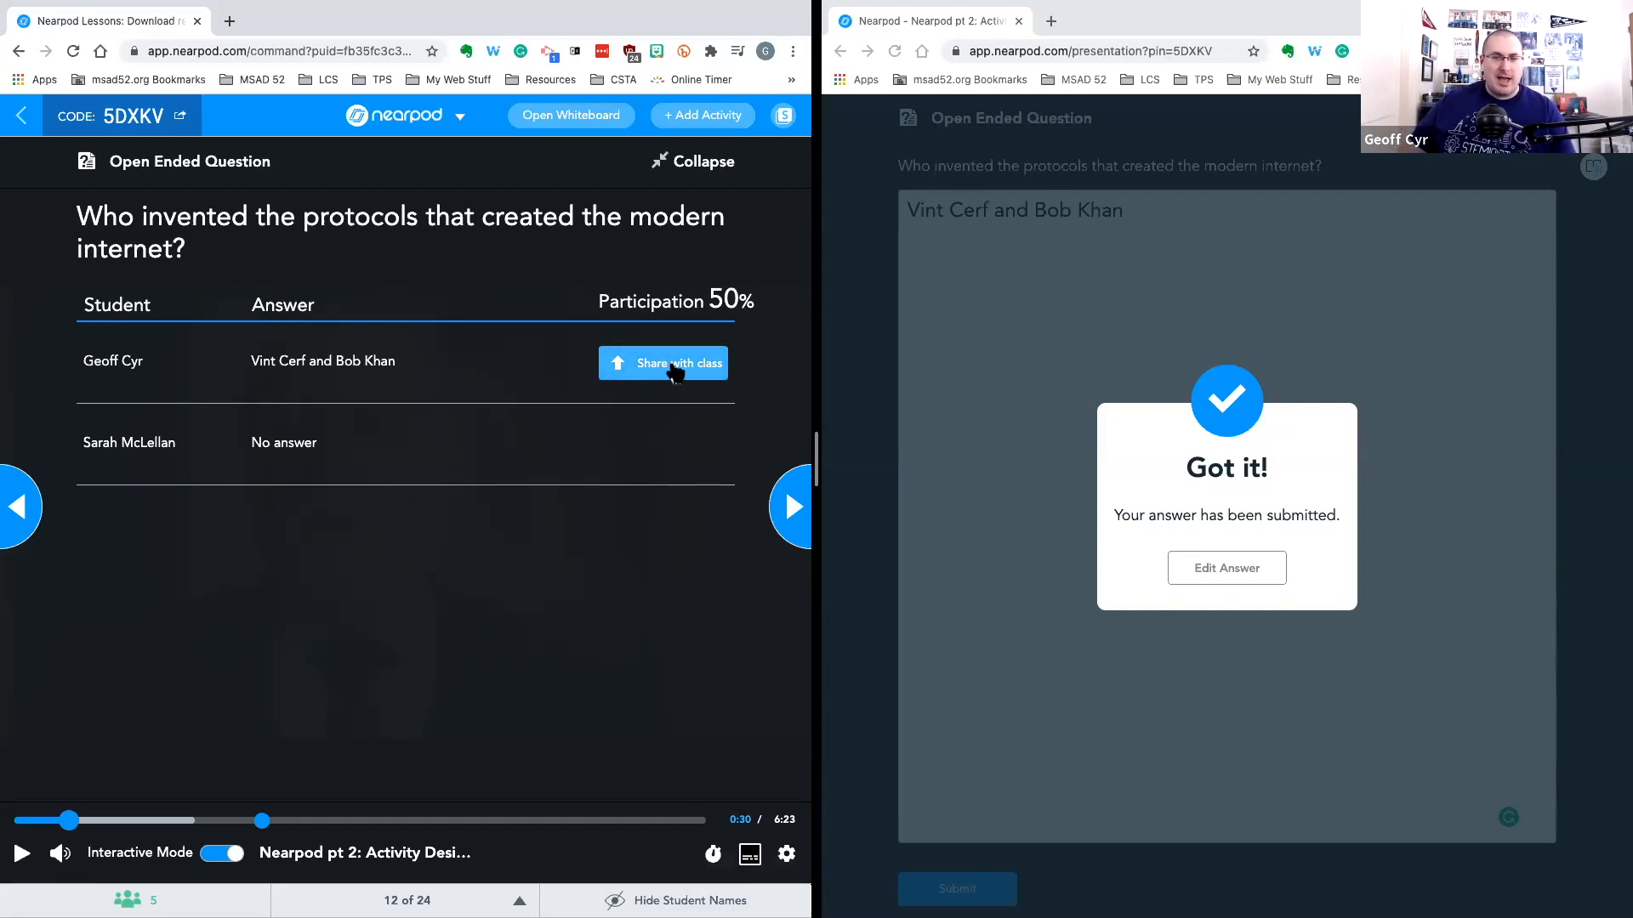
left_click(676, 367)
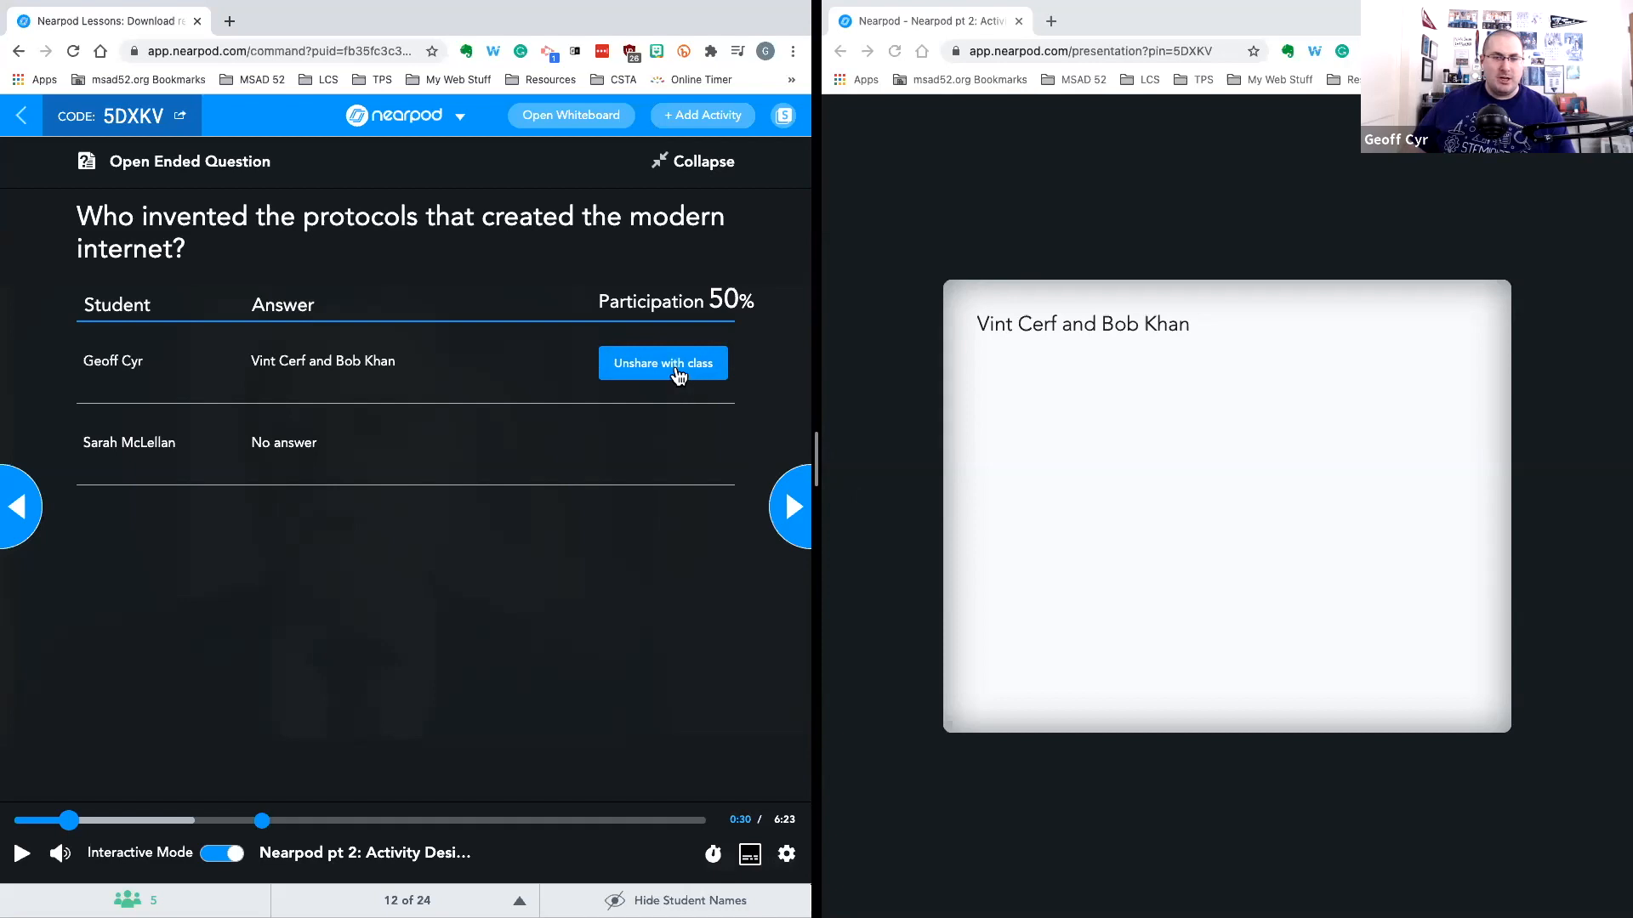
left_click(678, 375)
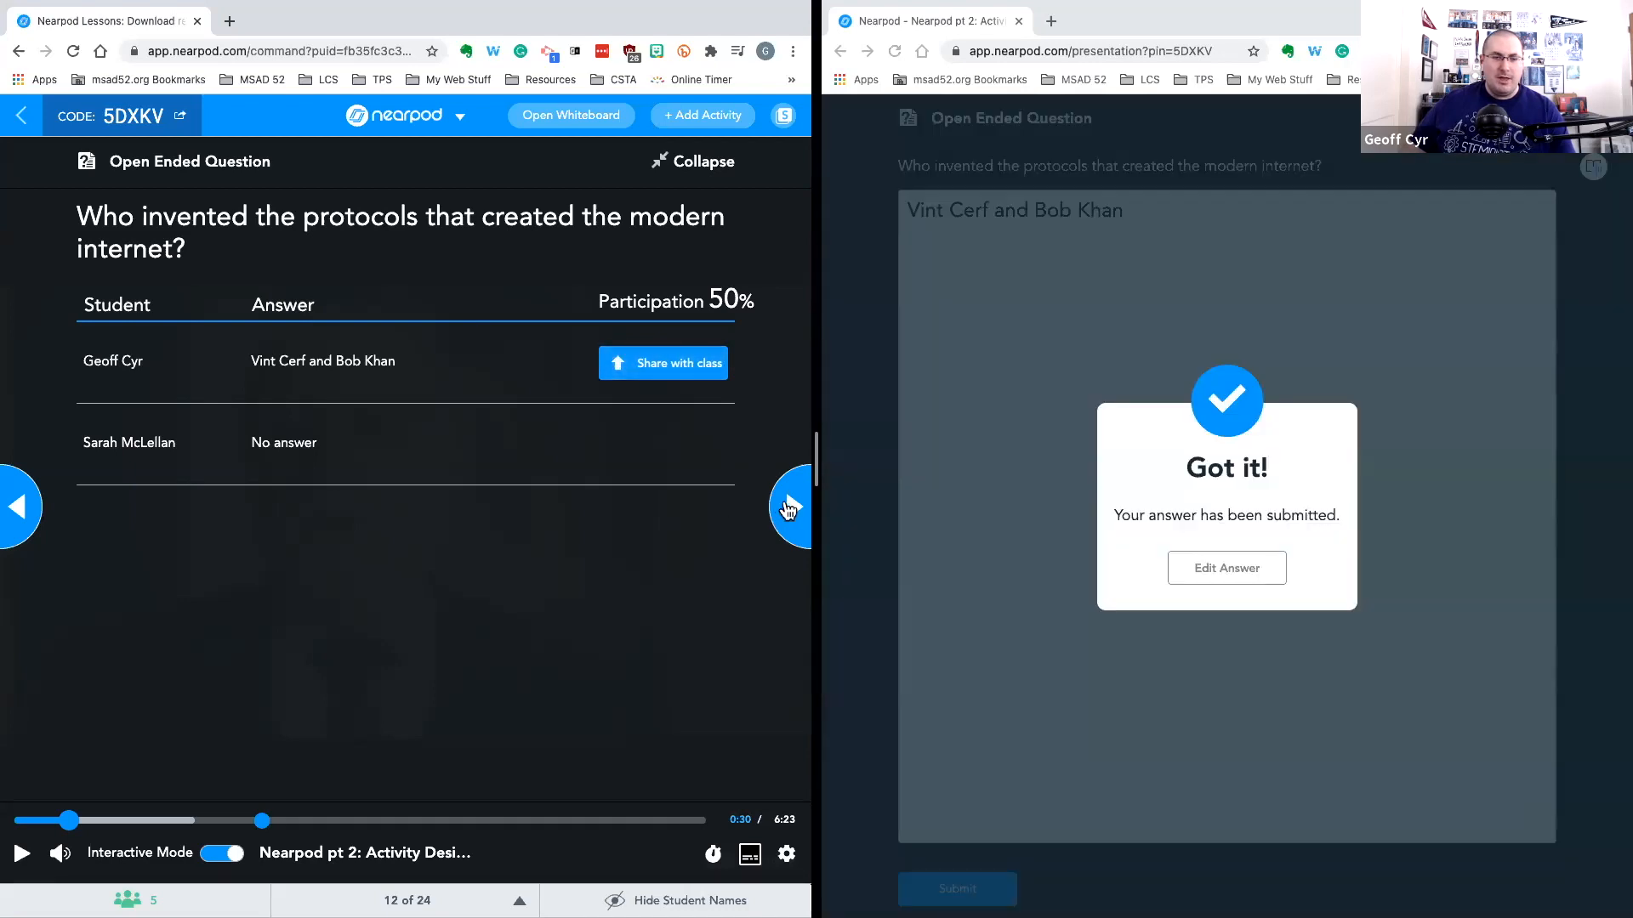
Restart the video slide in Teacher plays mode and advance the live lesson to the web content slide
left_click(788, 509)
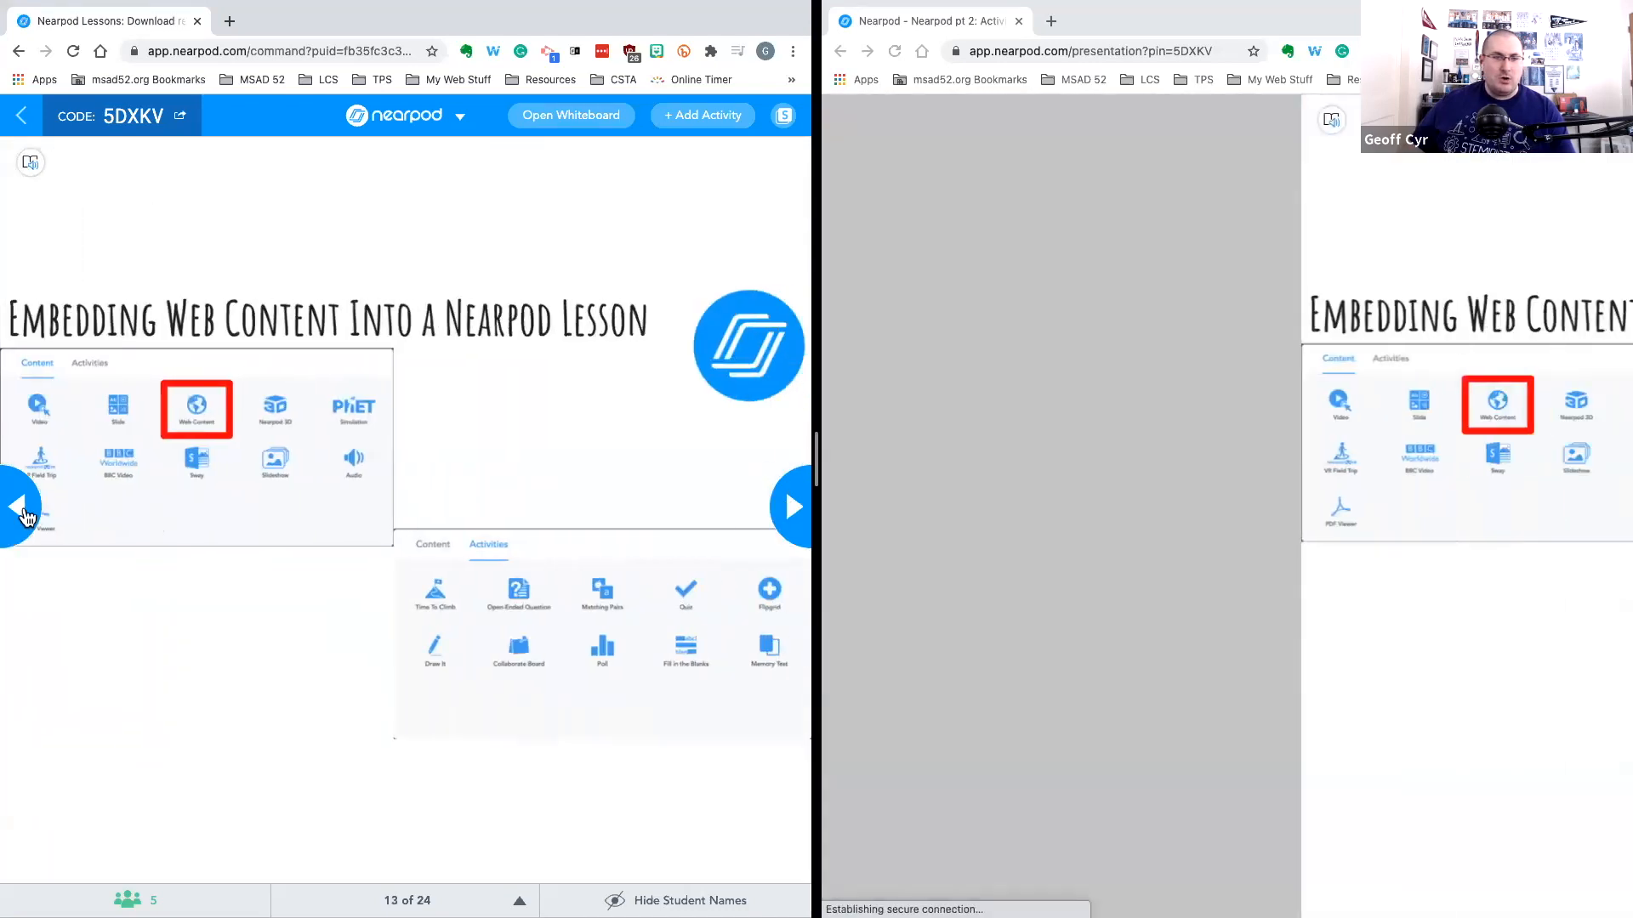
left_click(26, 511)
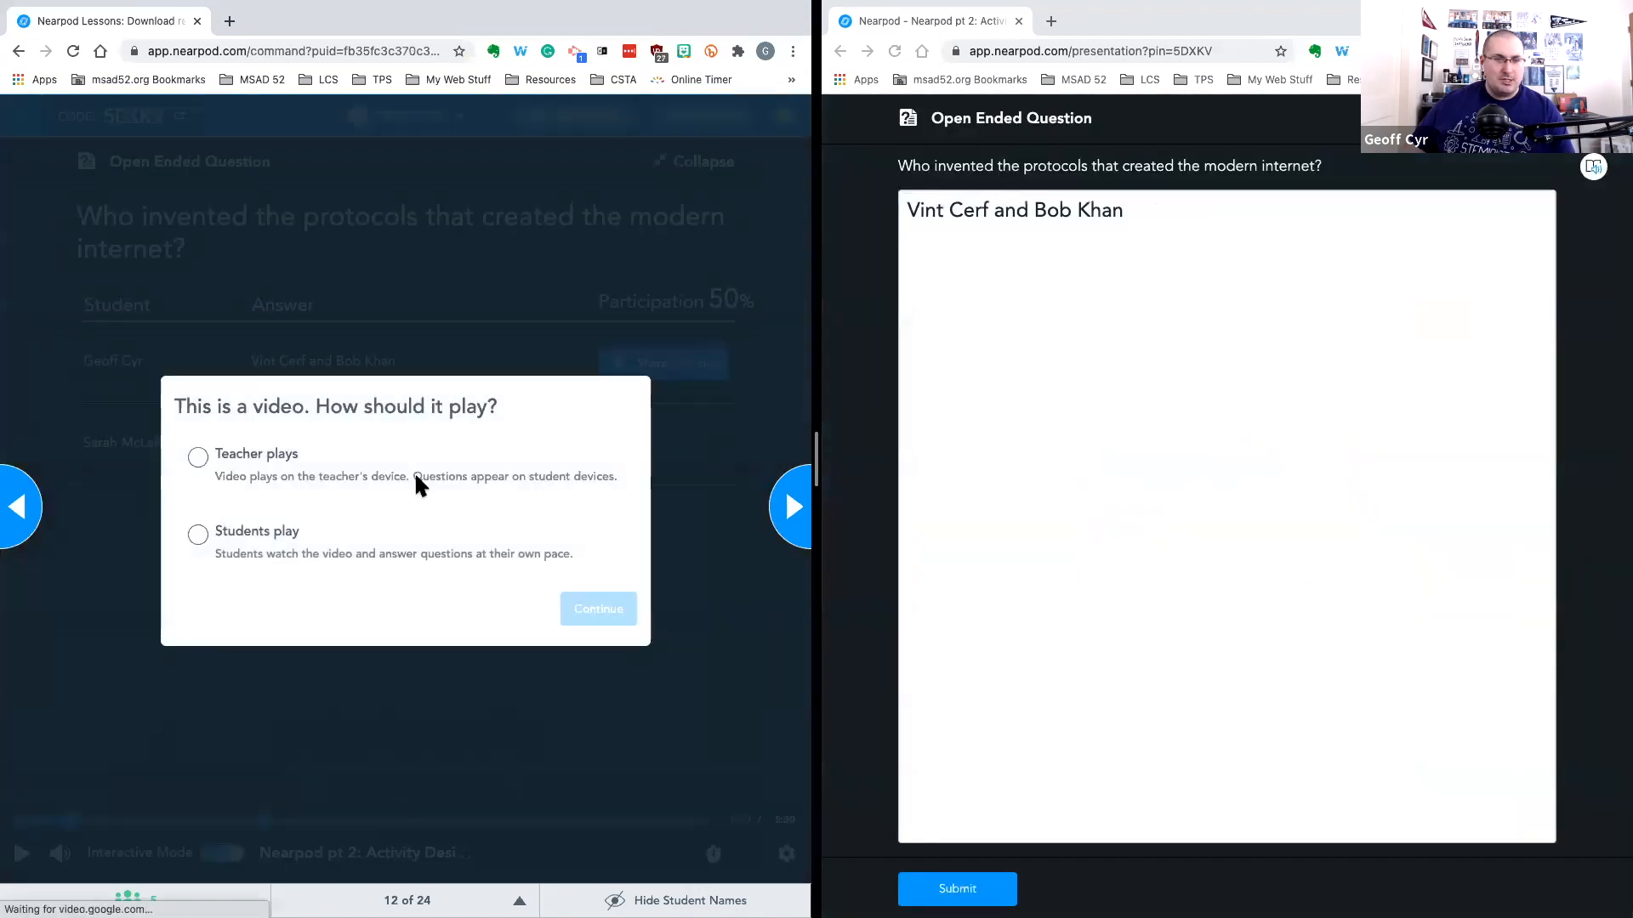
left_click(416, 483)
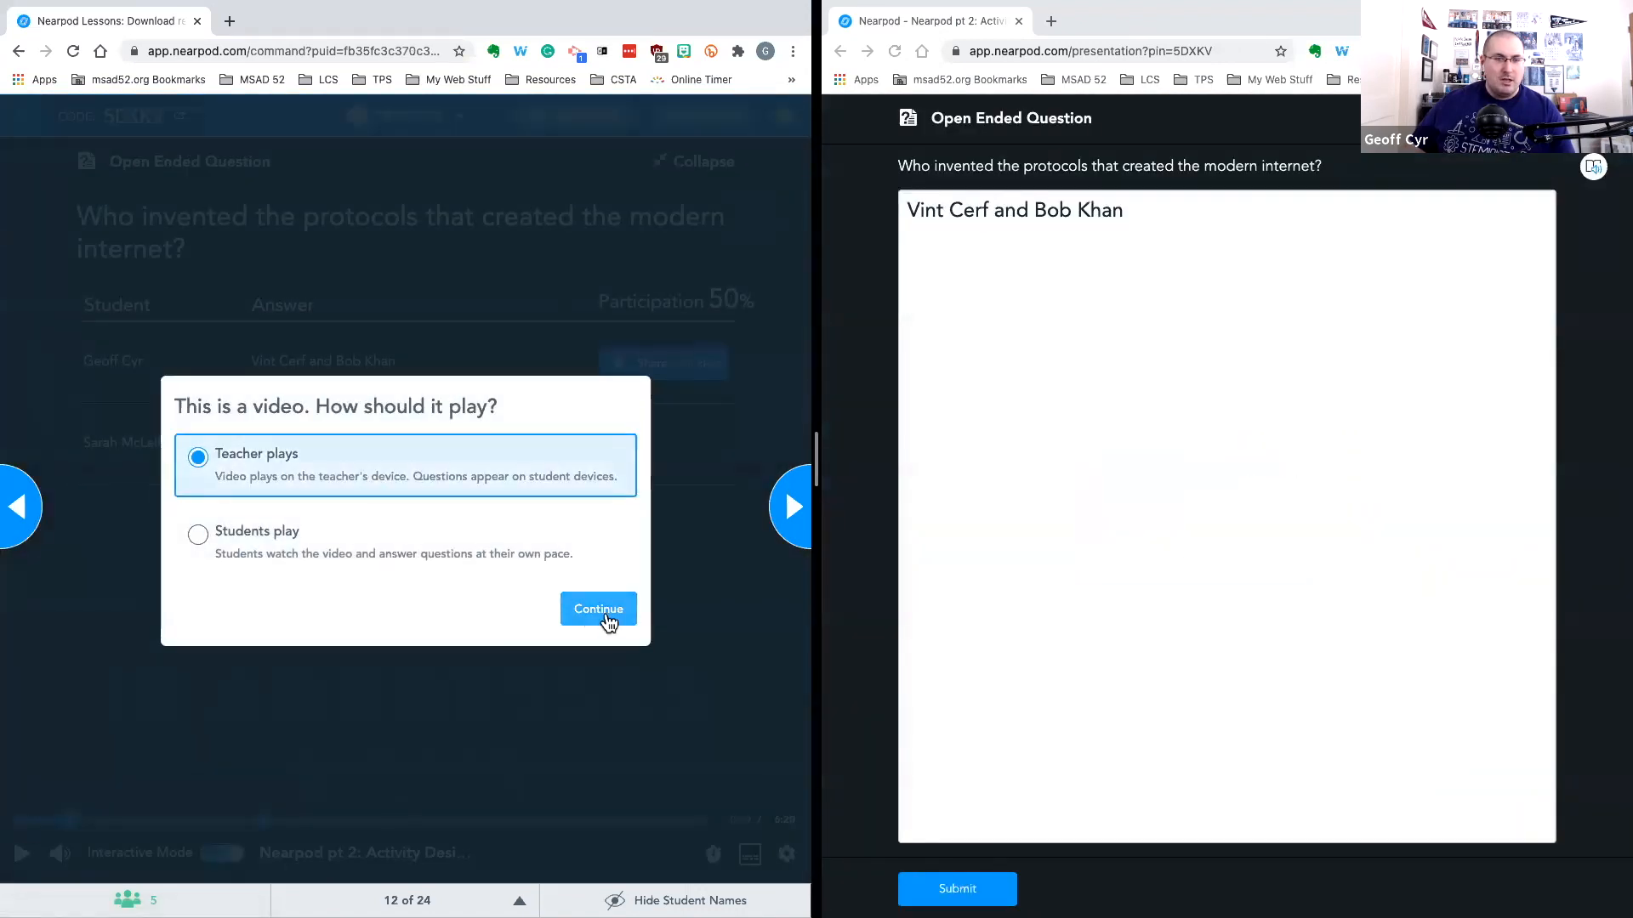
left_click(607, 617)
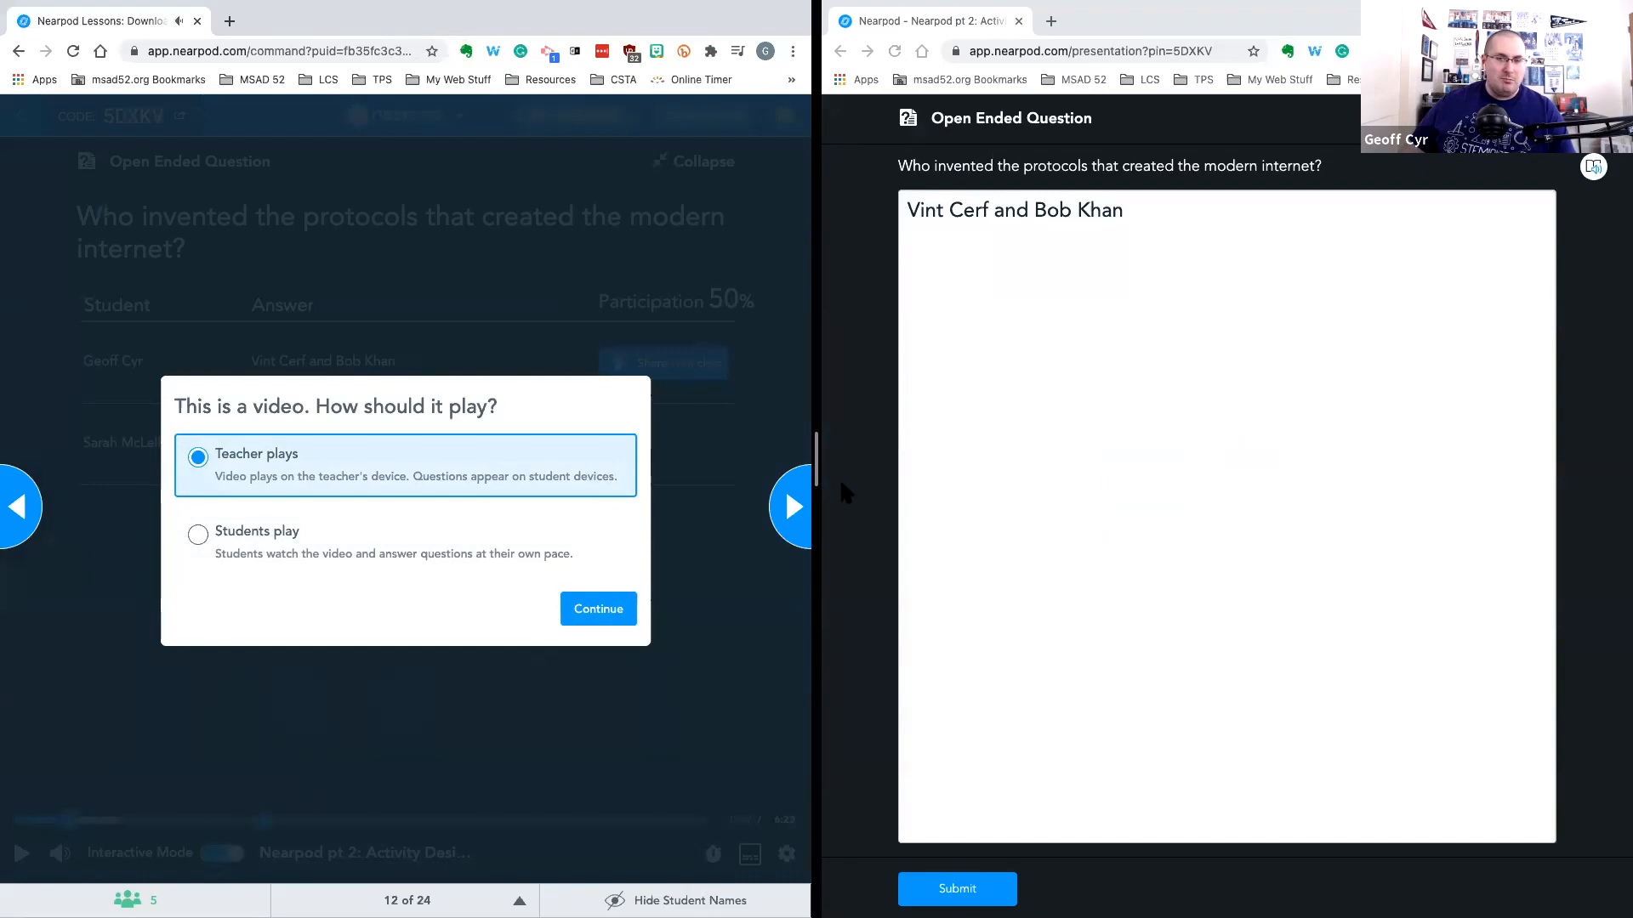
left_click(790, 509)
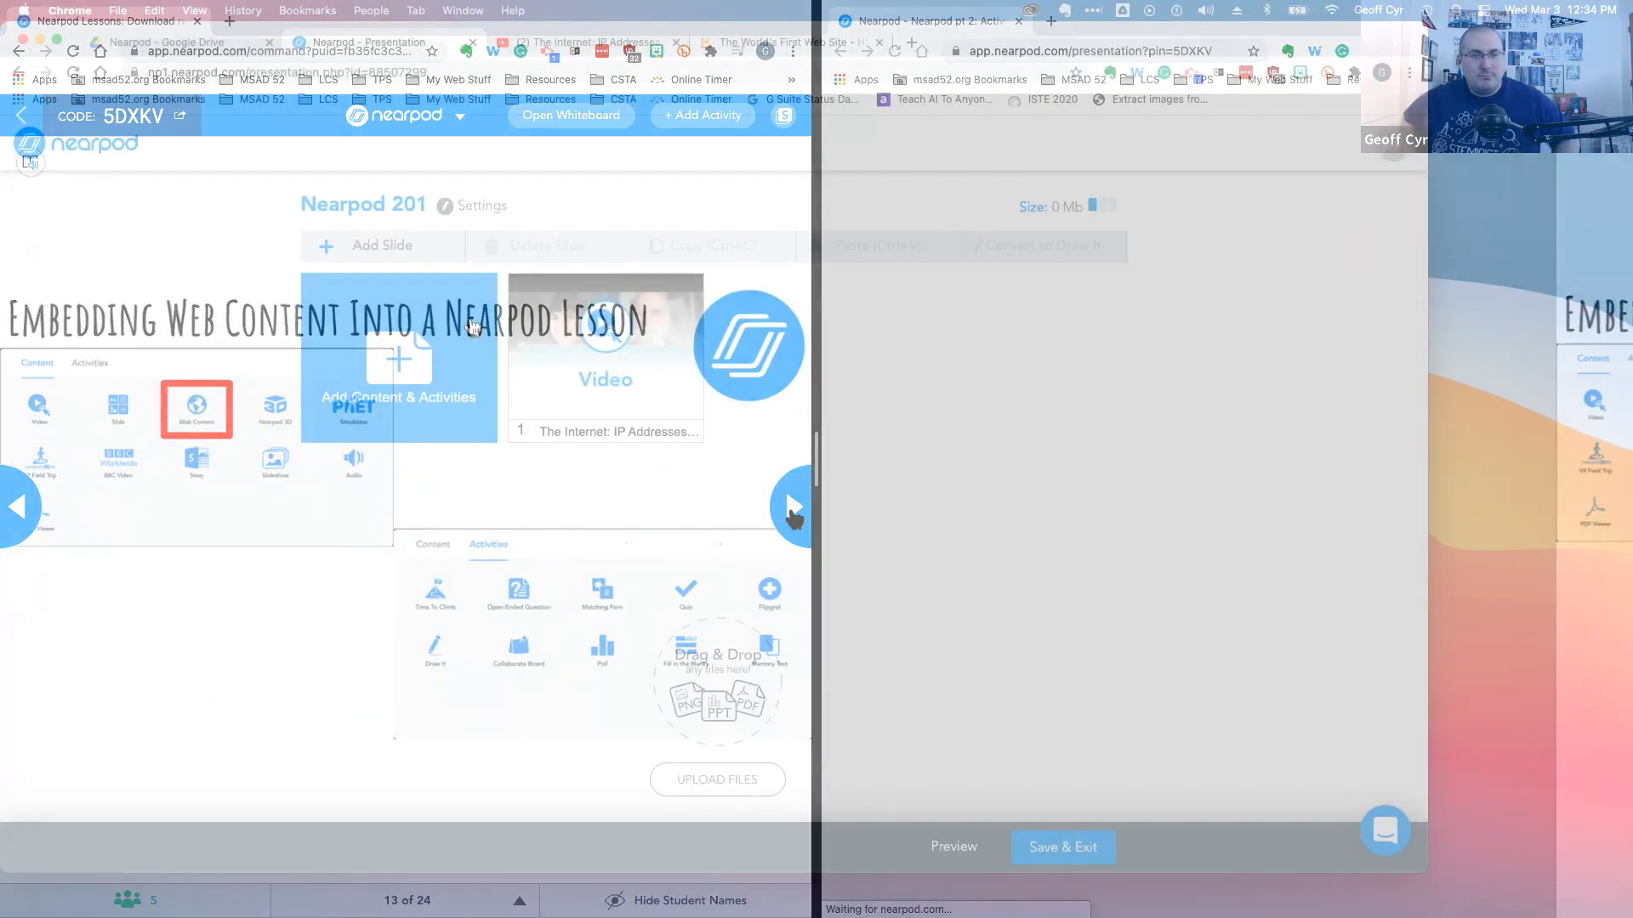
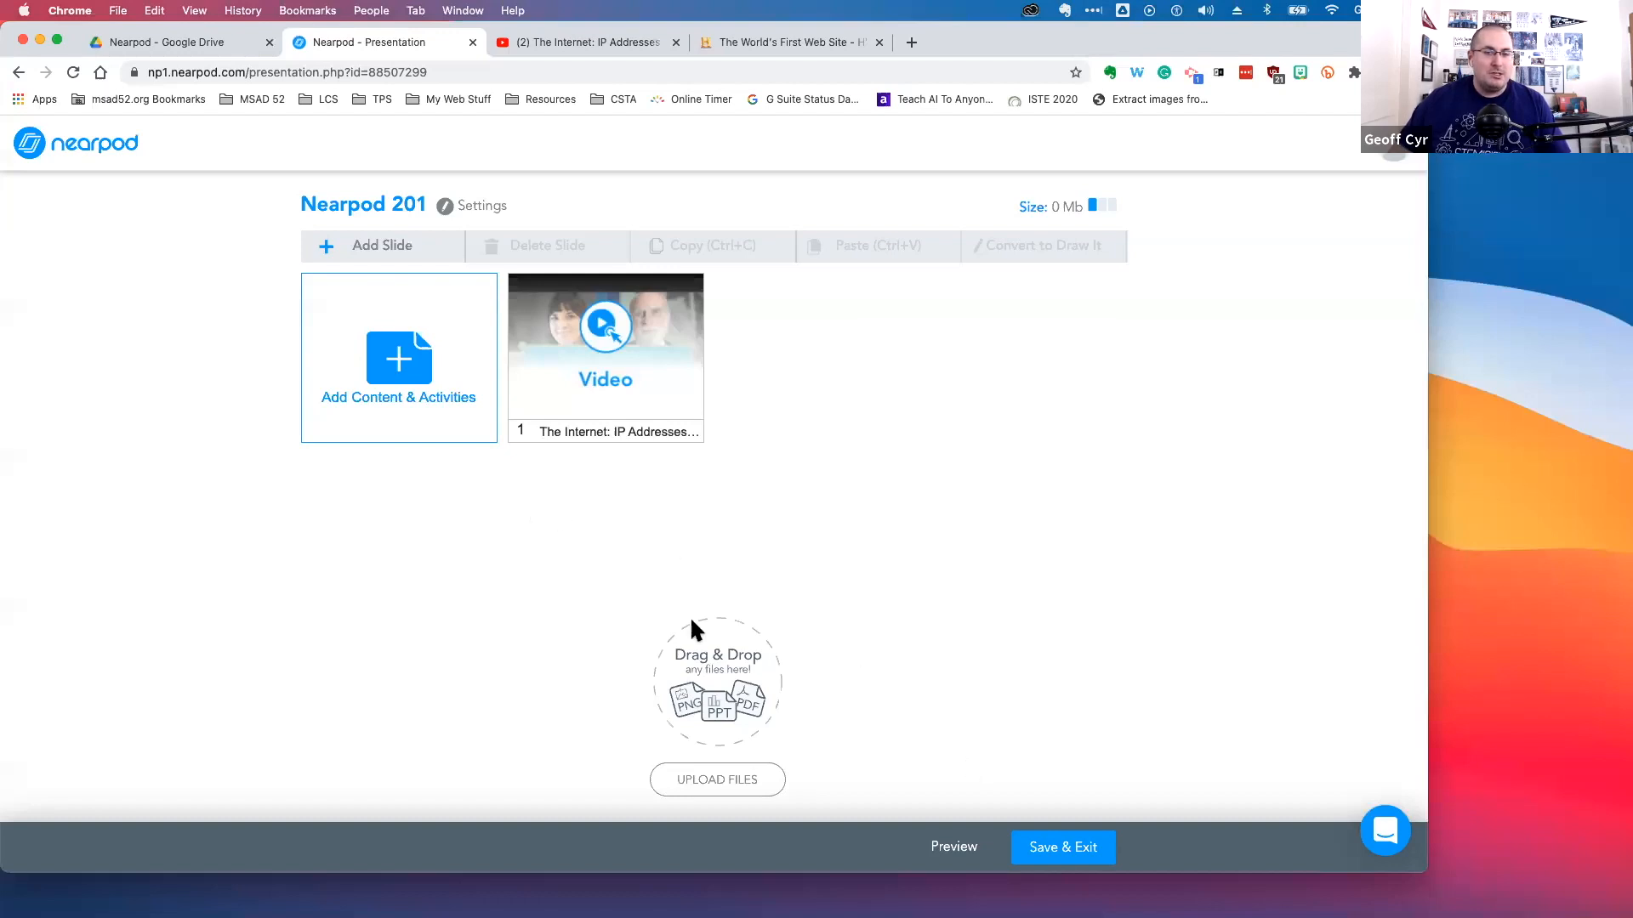
Start adding a video slide and view the picker's YouTube and Upload a Video options
left_click(412, 387)
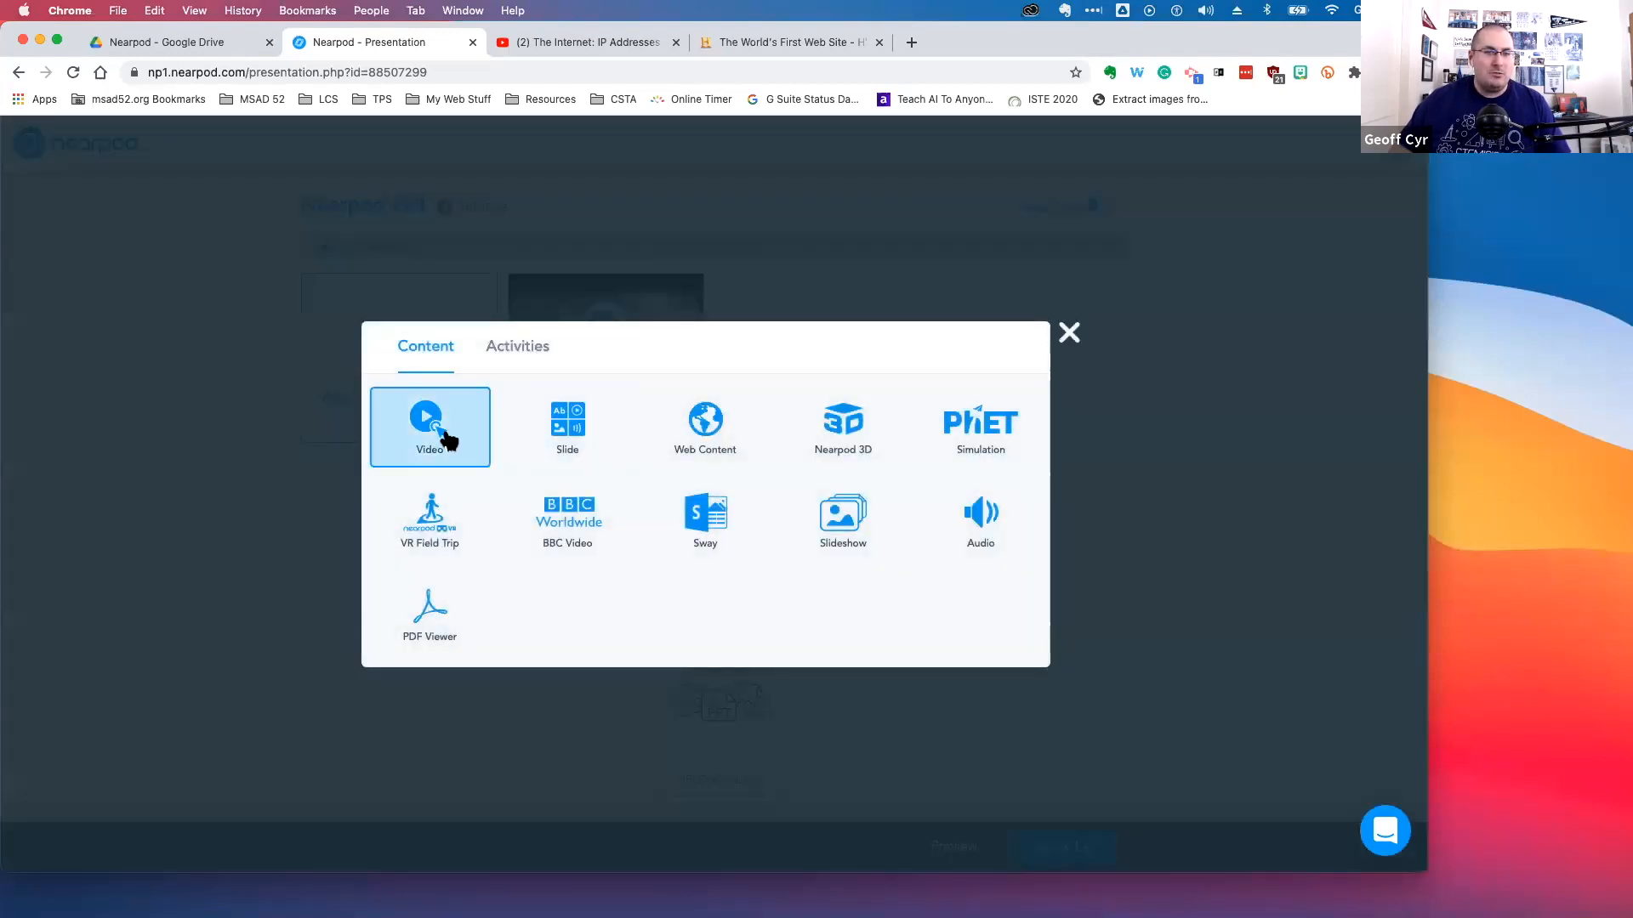
left_click(450, 449)
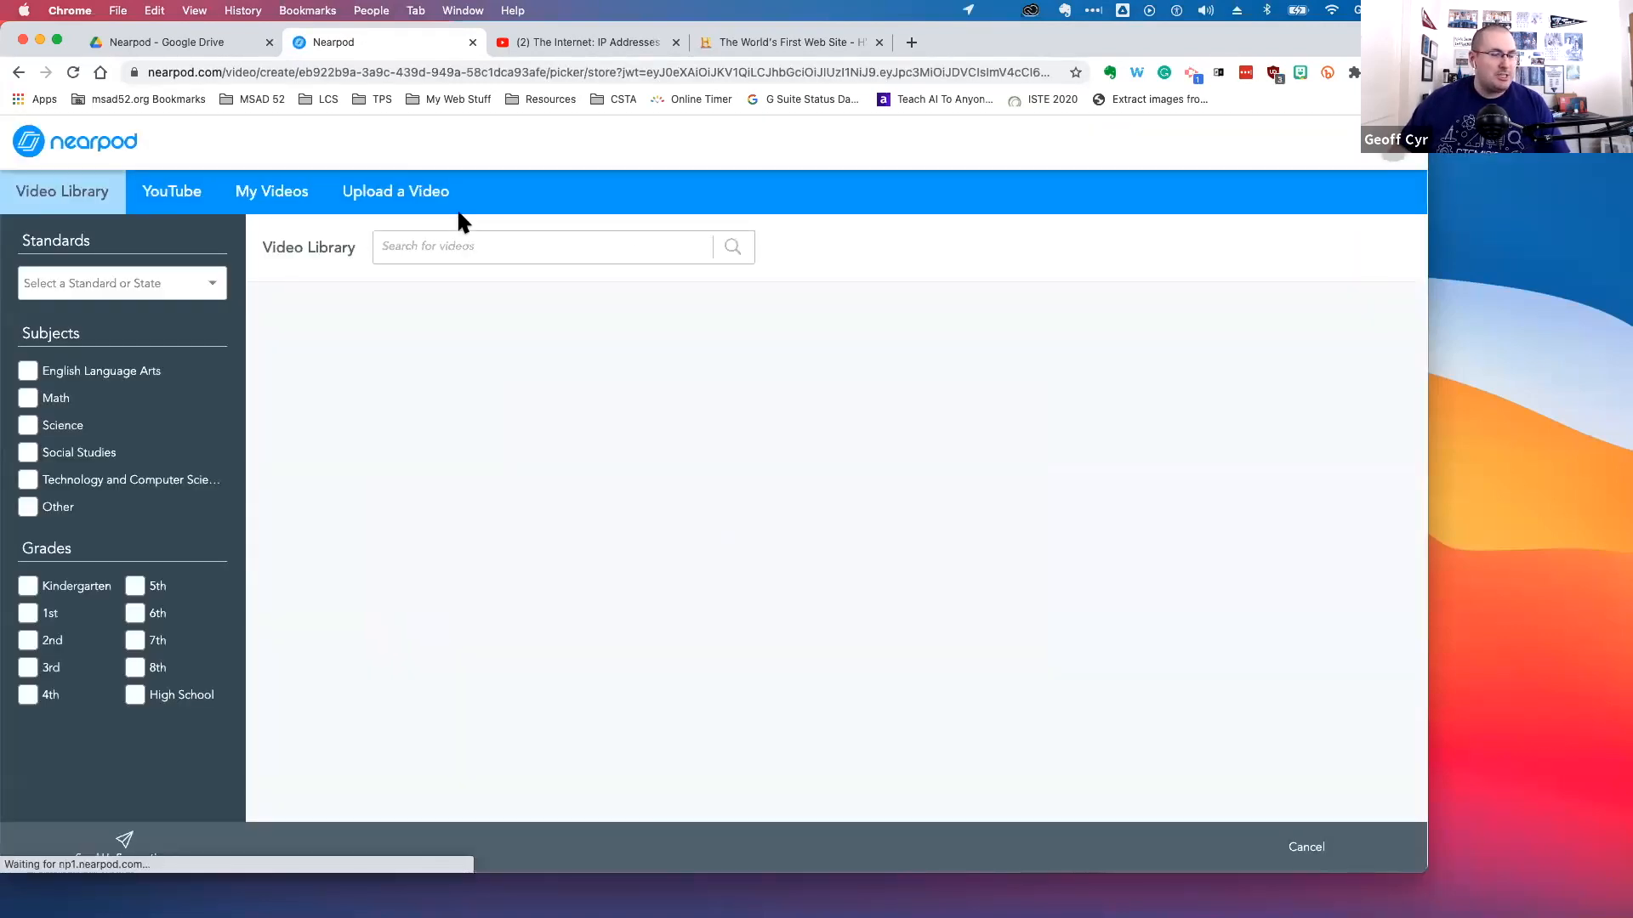
left_click(172, 206)
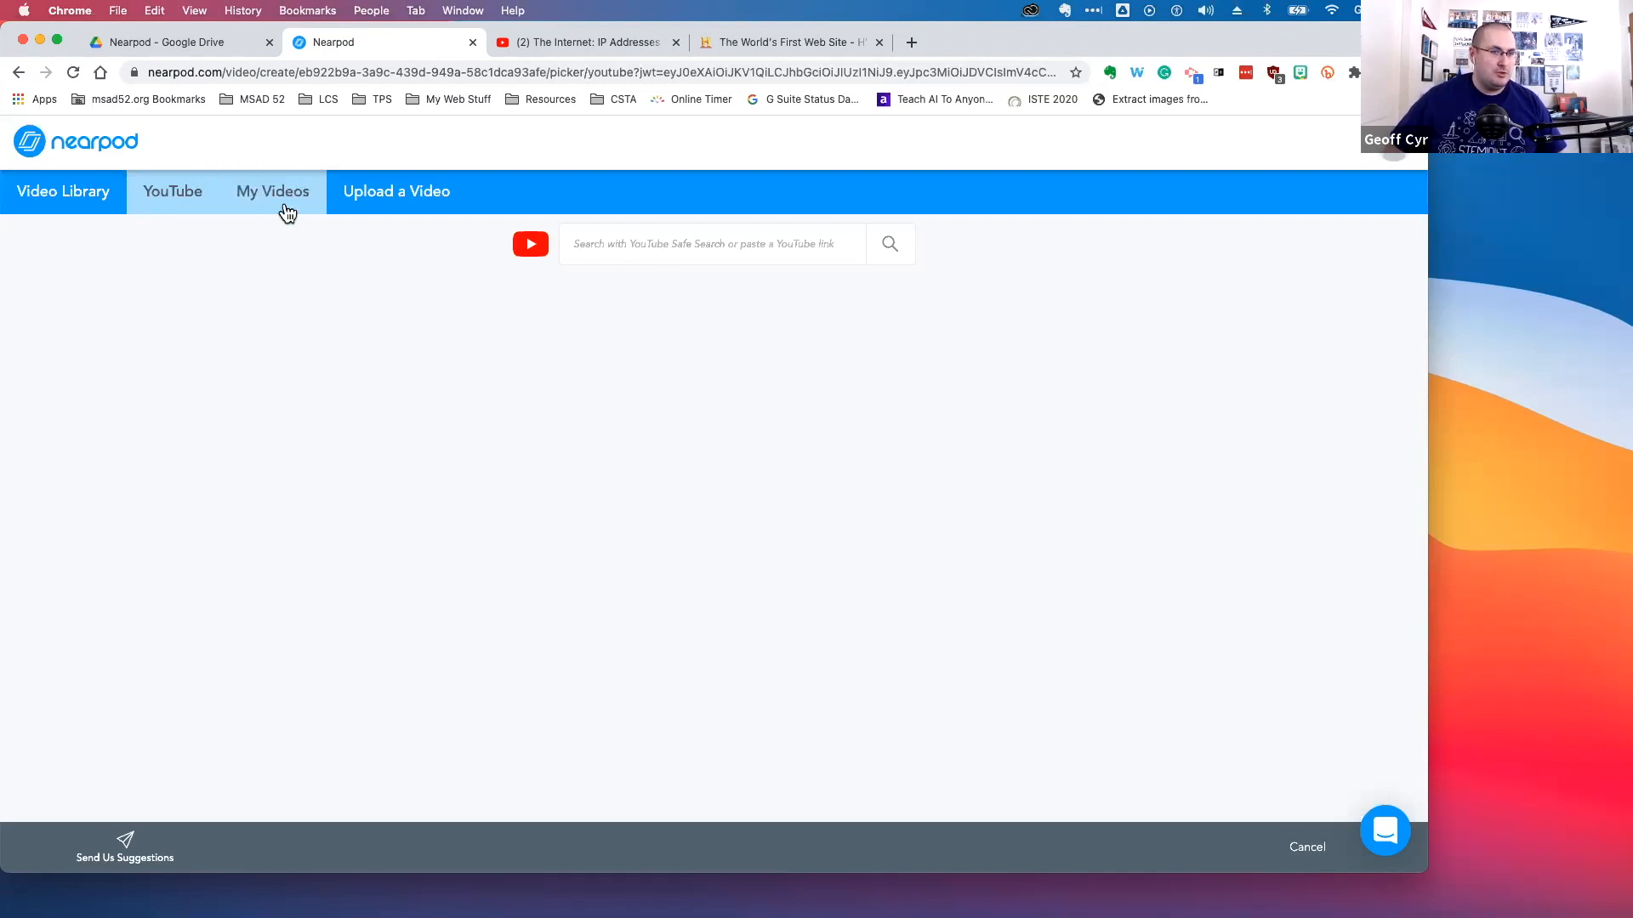
left_click(376, 208)
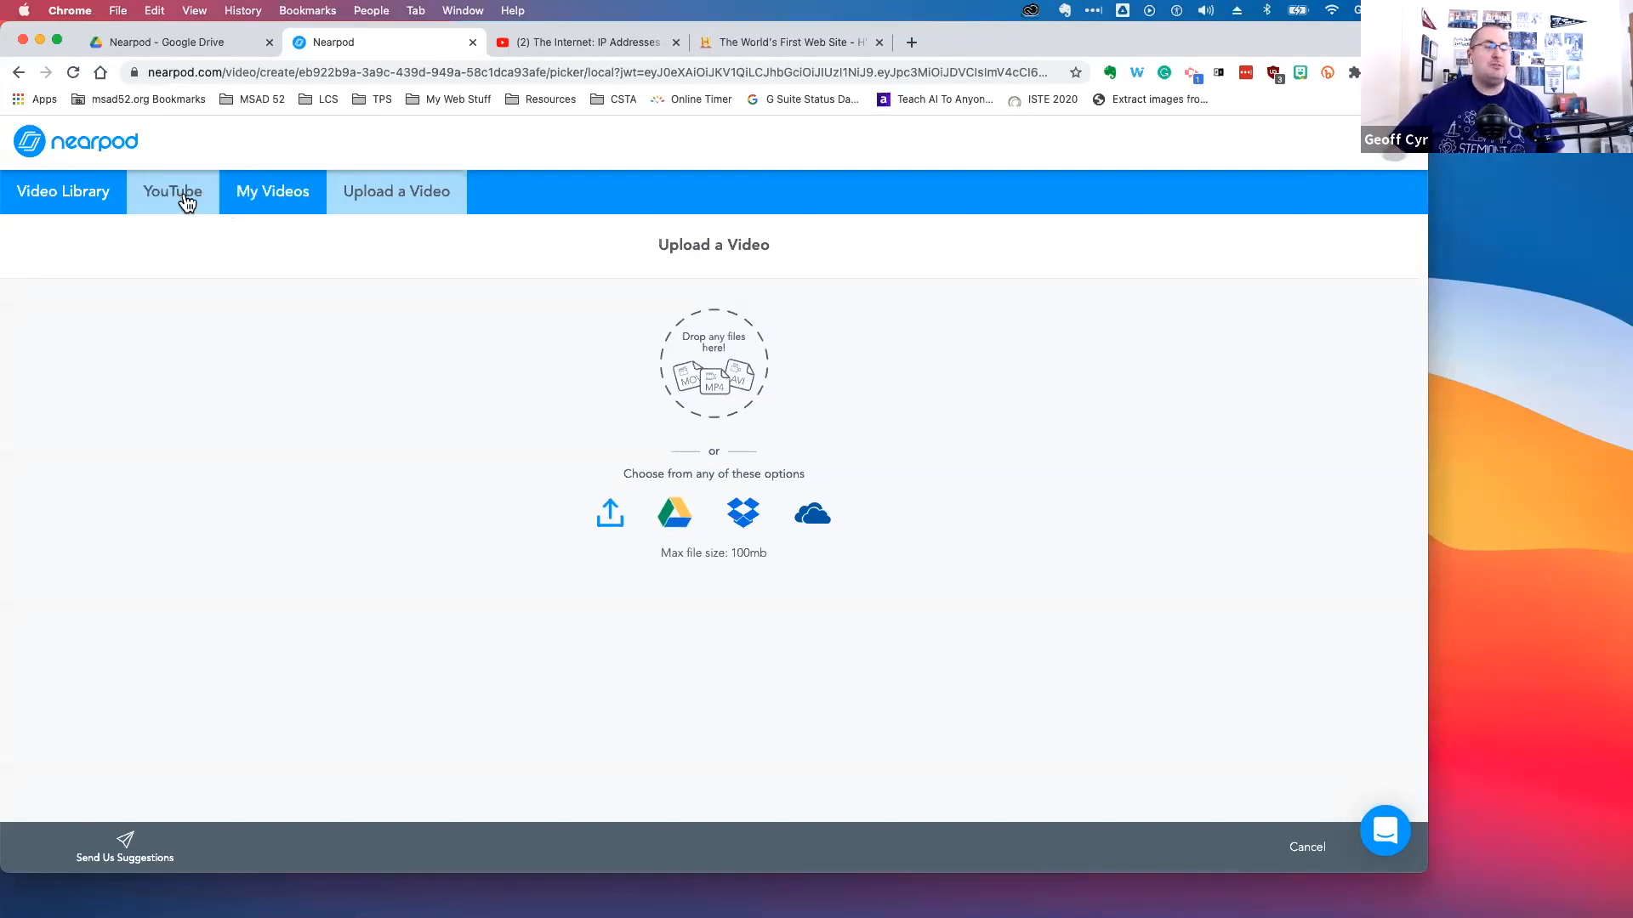
Open YouTube Studio in a new tab and browse the channel's uploaded videos
left_click(910, 42)
left_click(451, 98)
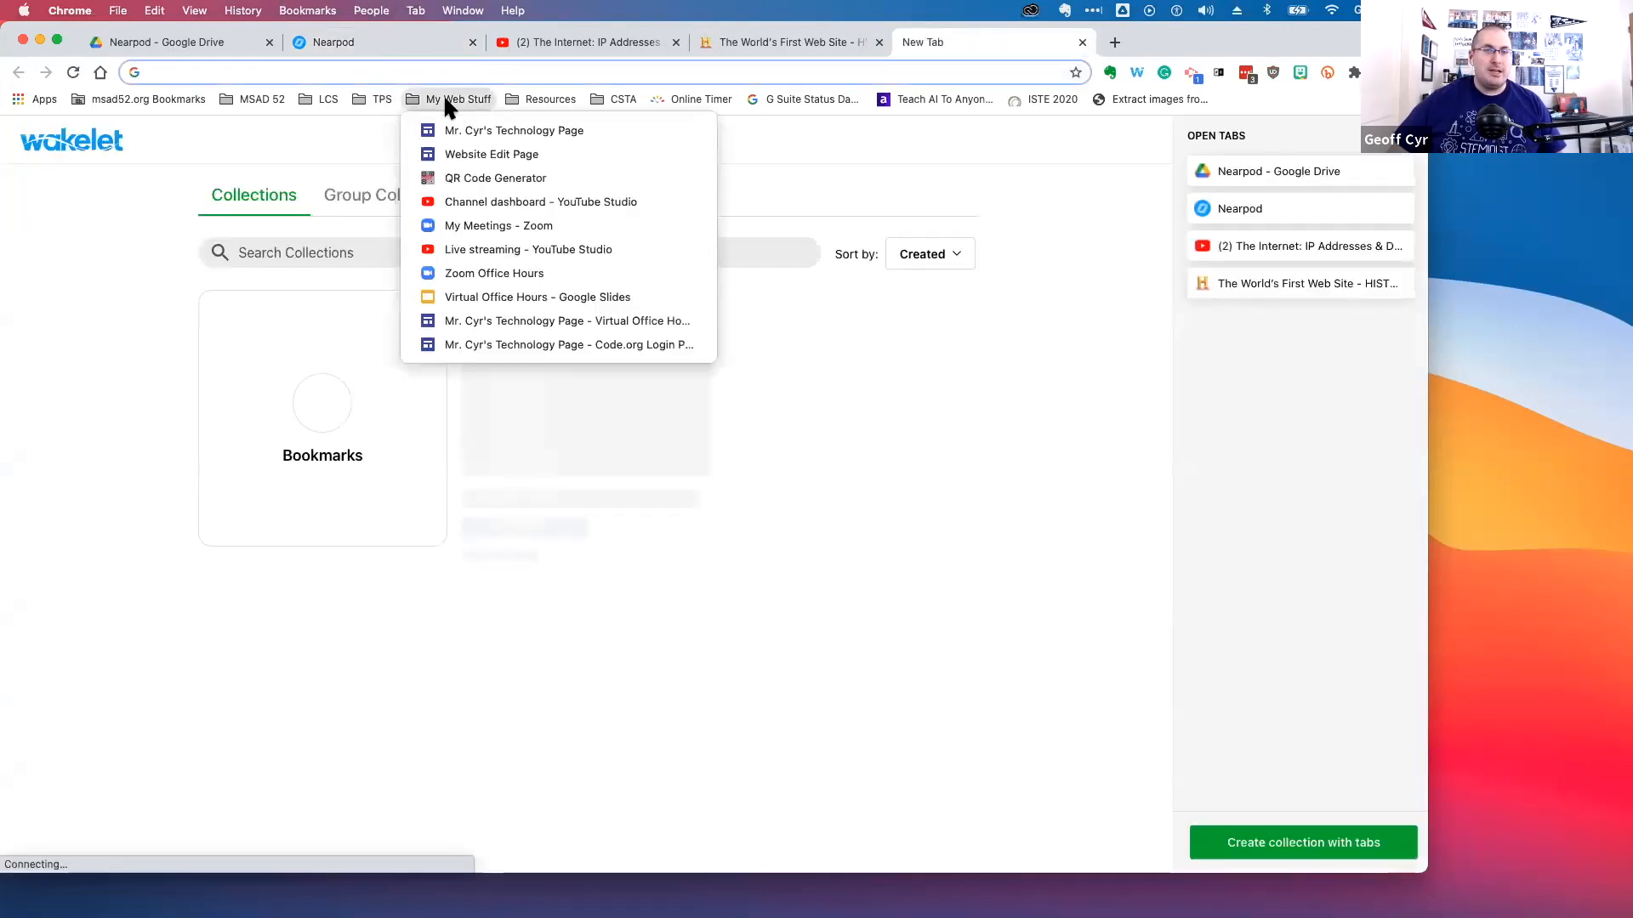
left_click(483, 205)
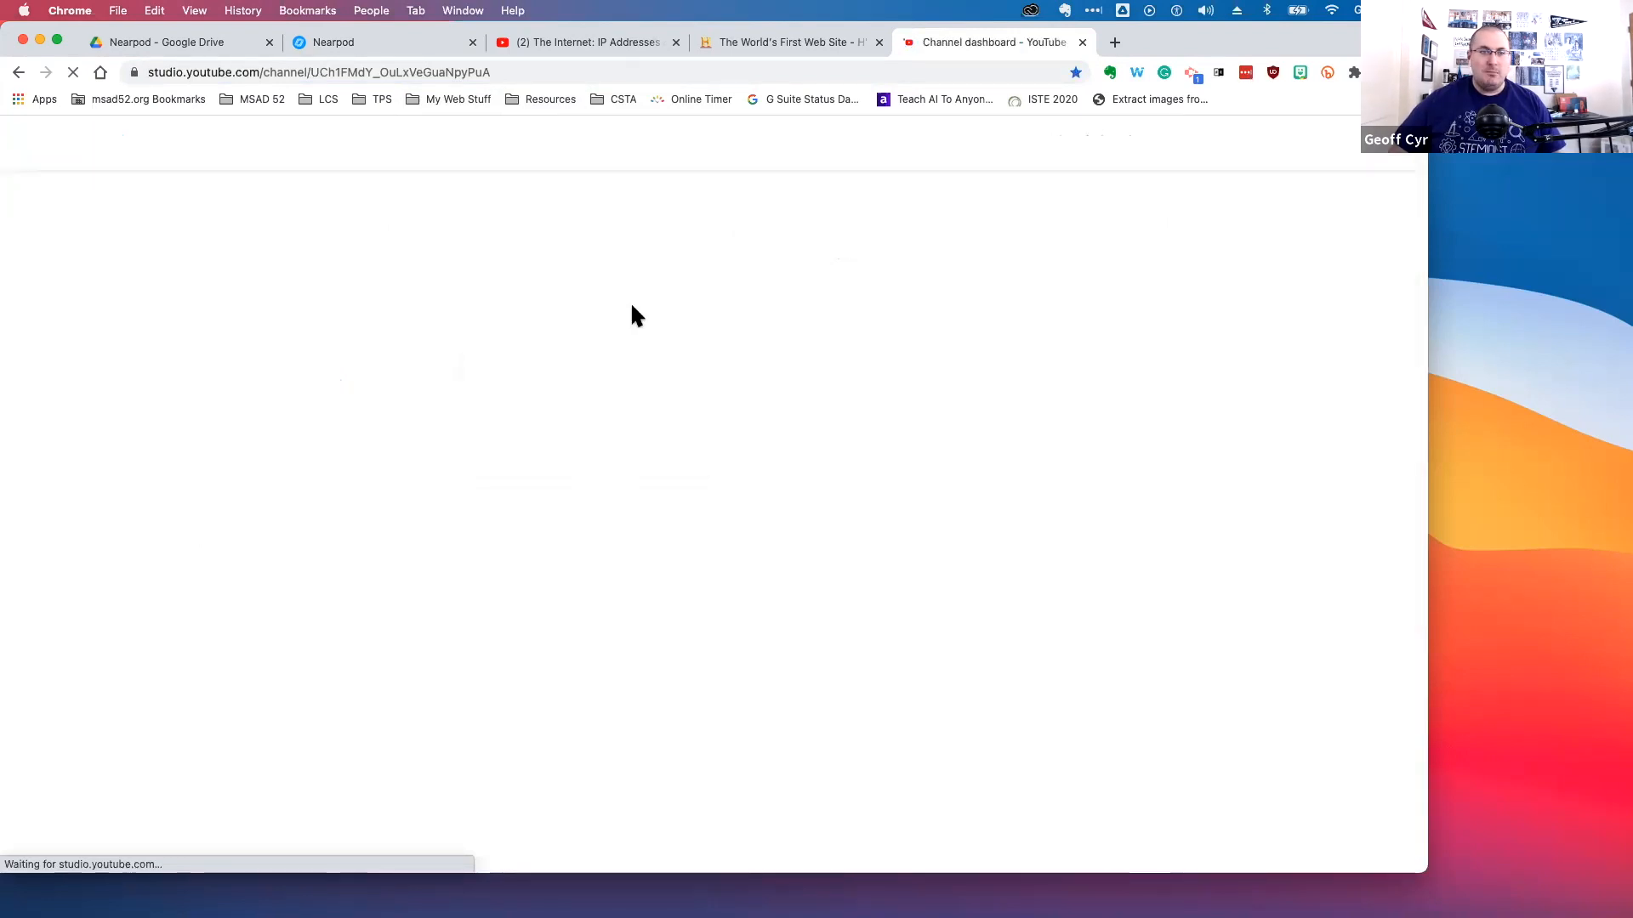
left_click(166, 414)
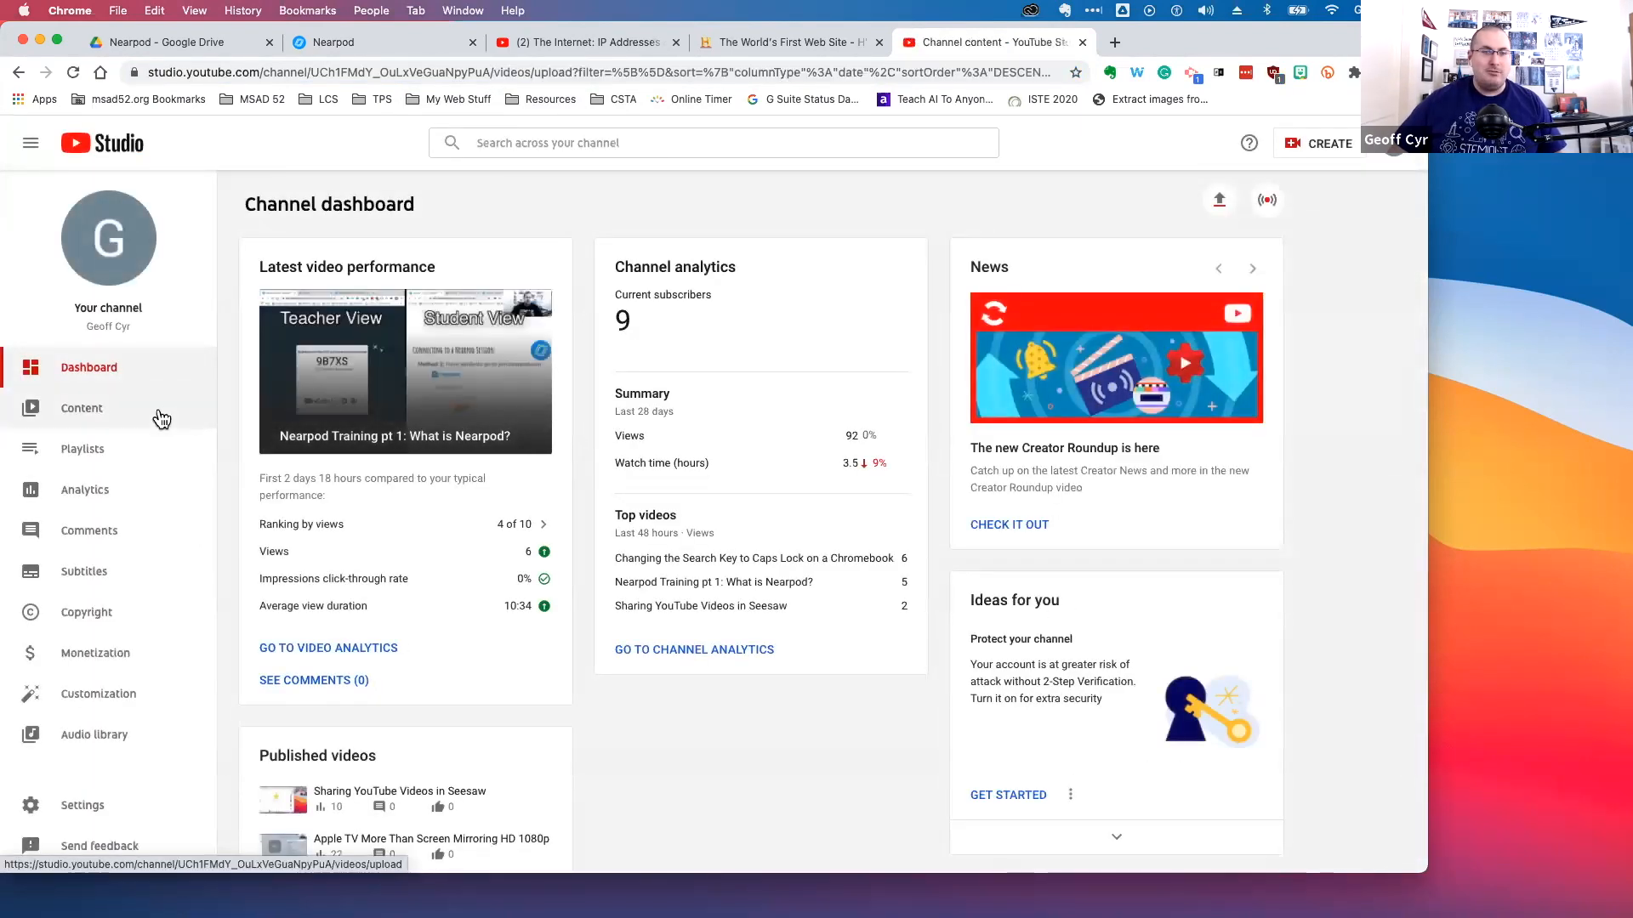
scroll(619, 420, "down", 3)
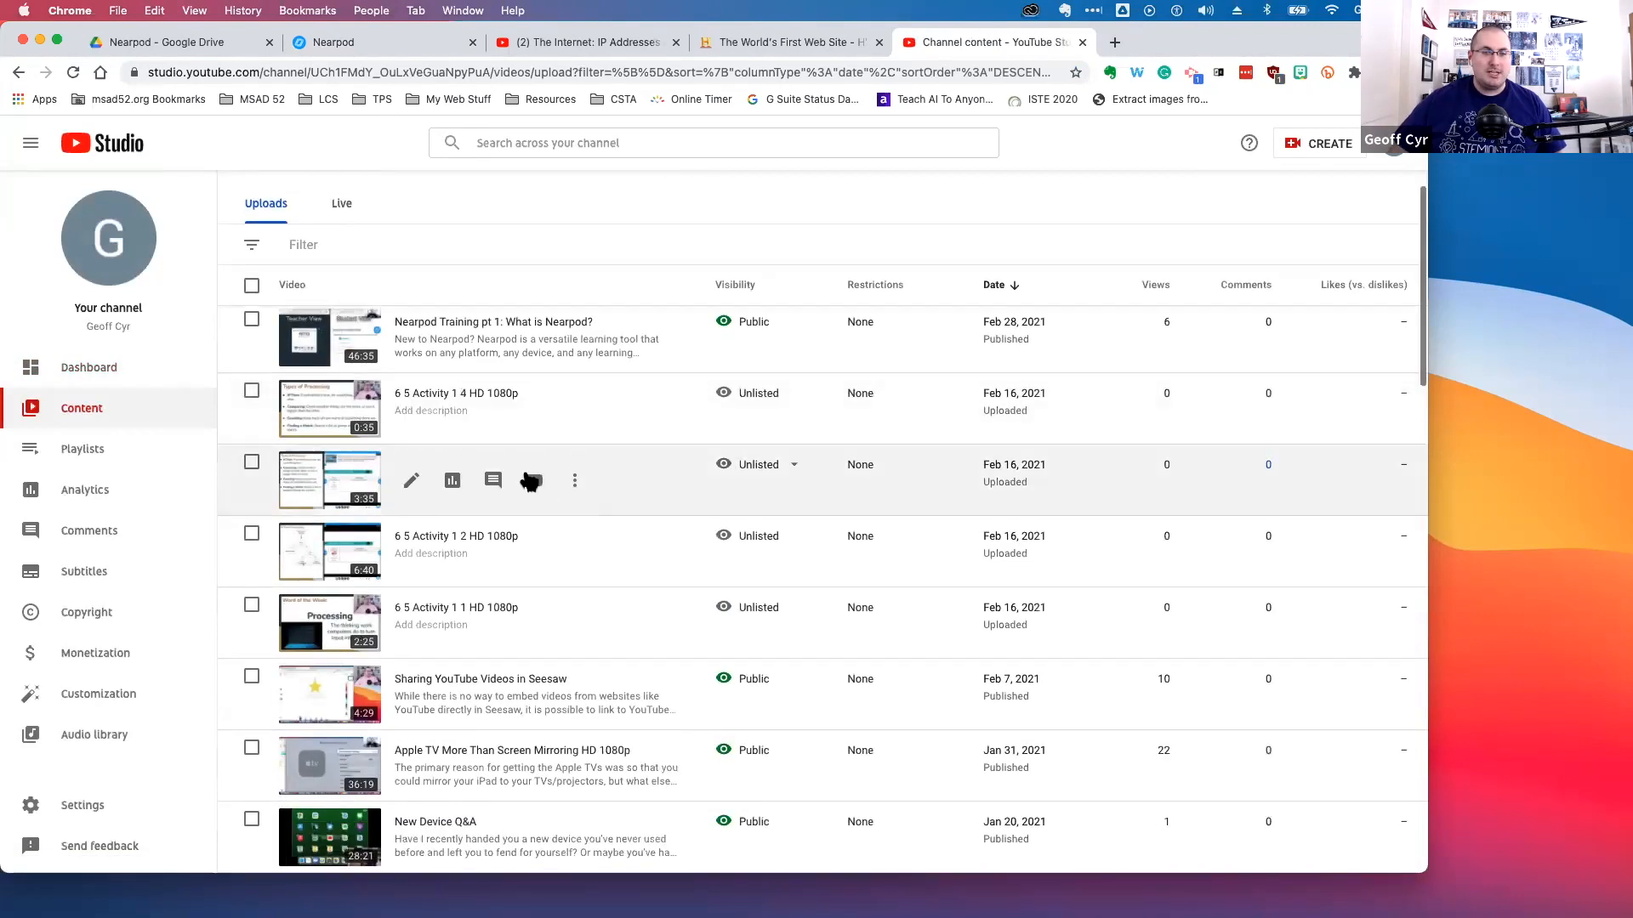
mouse_move(768, 335)
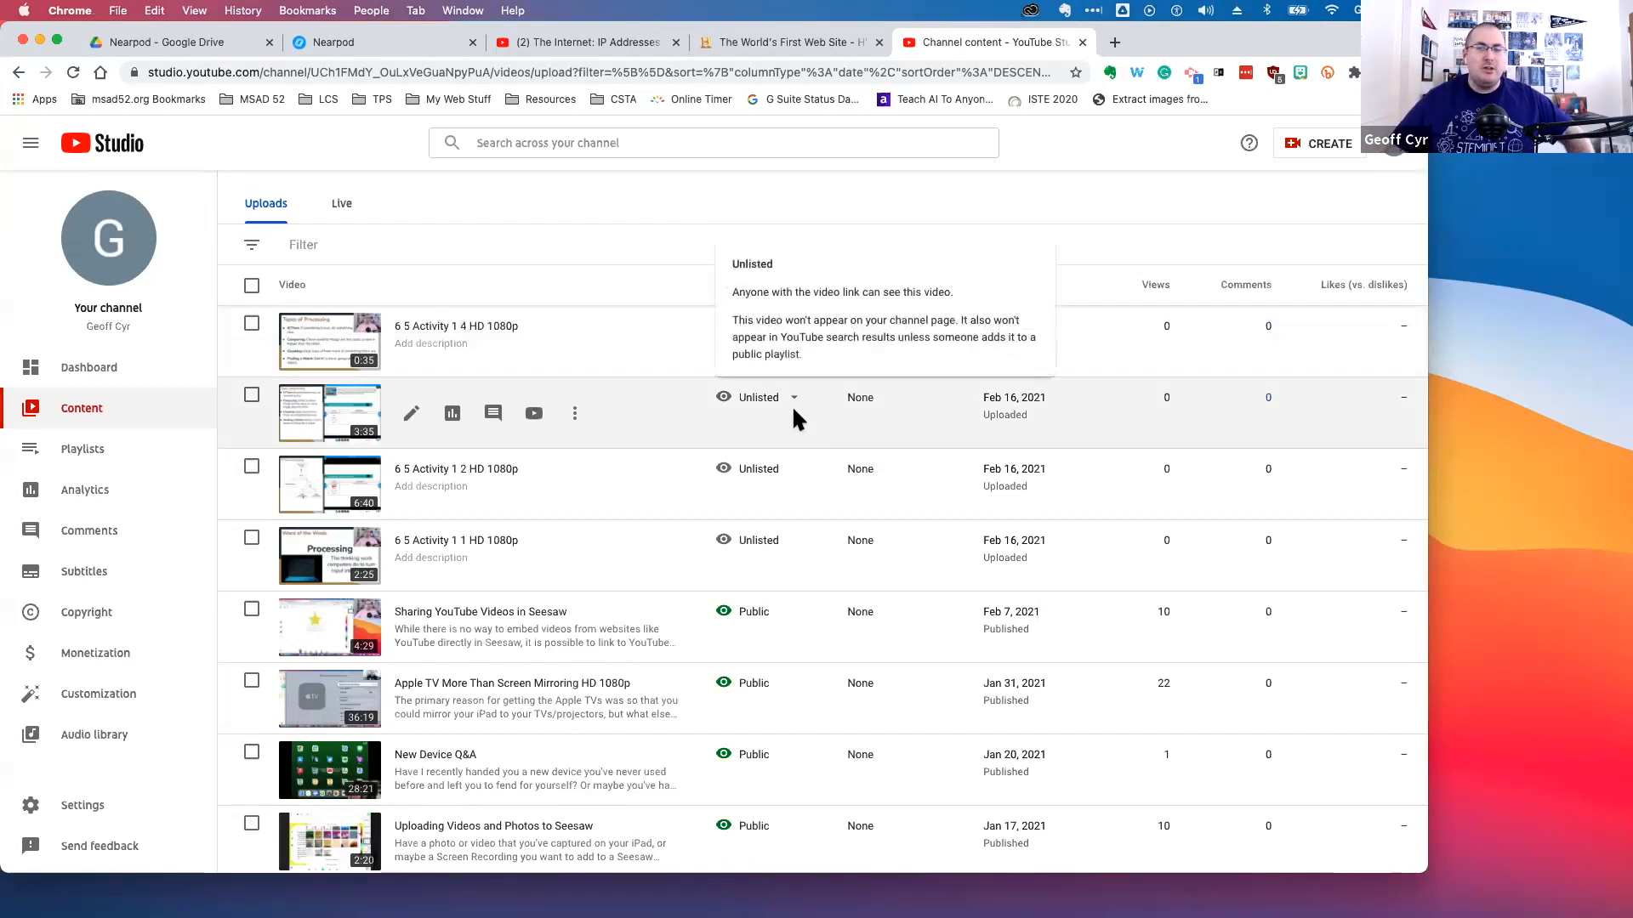
mouse_move(760, 392)
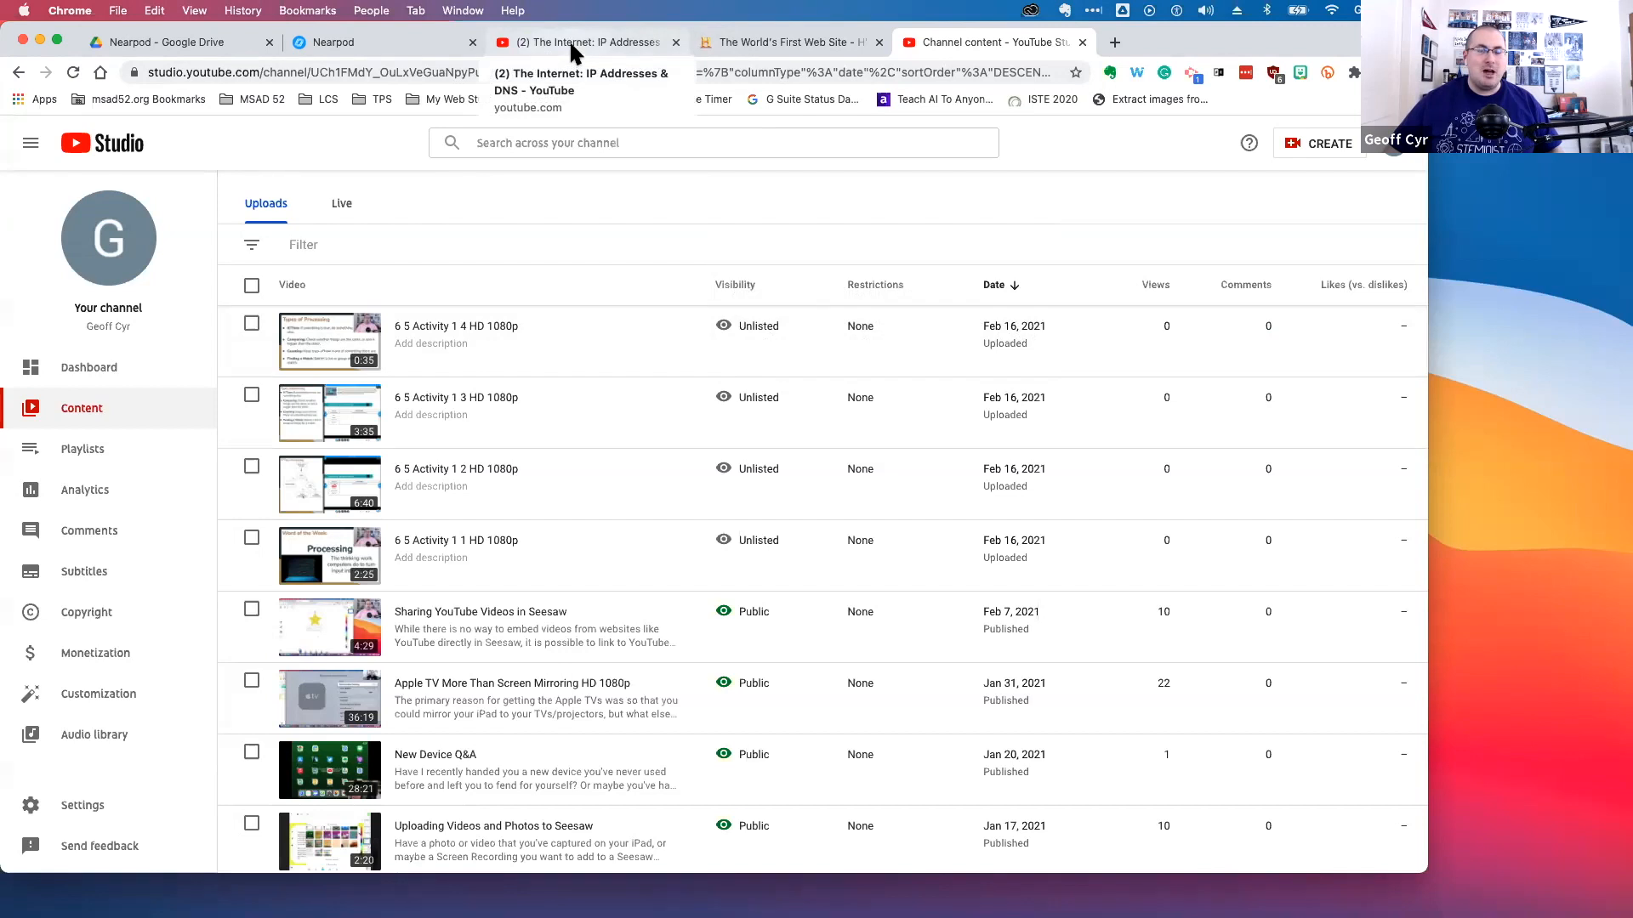
left_click(355, 39)
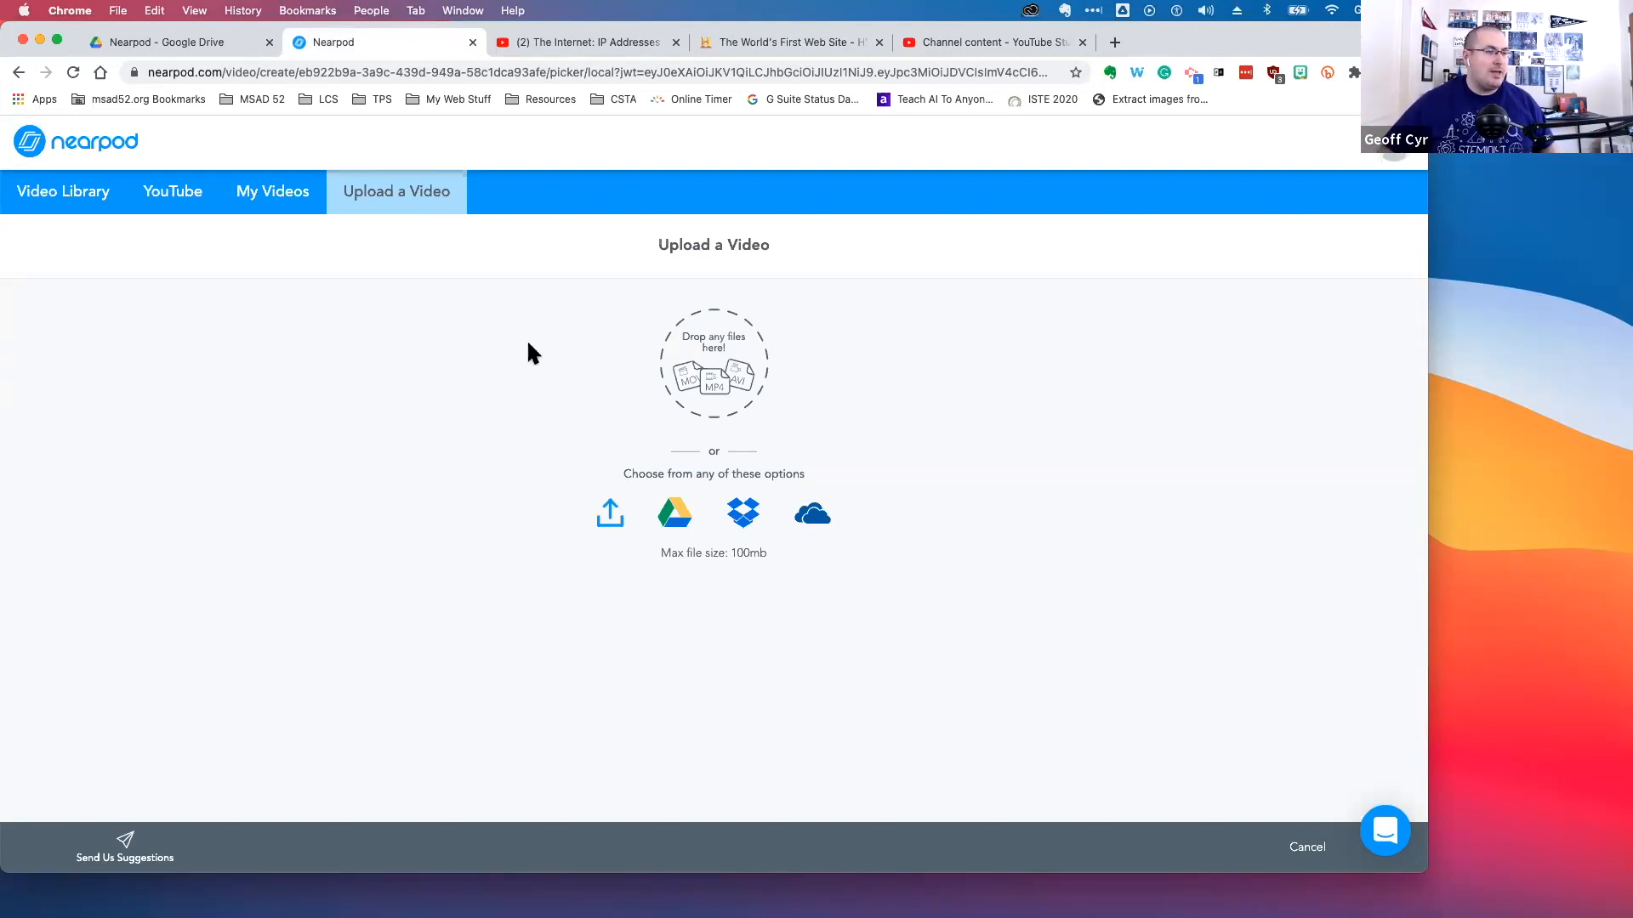
left_click(962, 38)
scroll(680, 444, "up", 3)
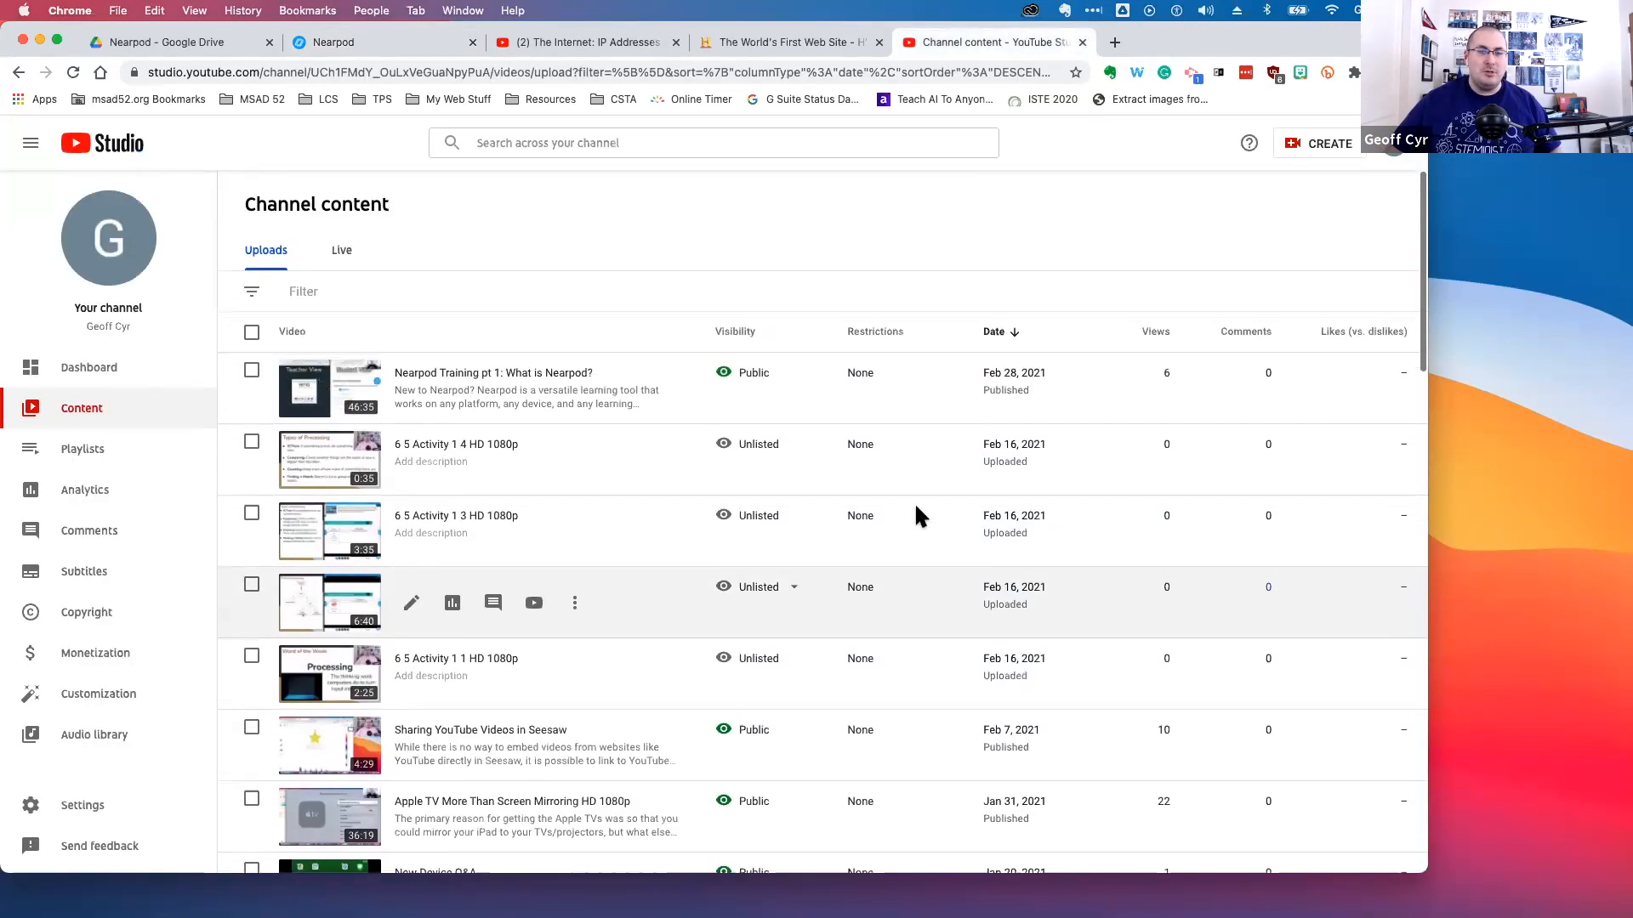
mouse_move(782, 450)
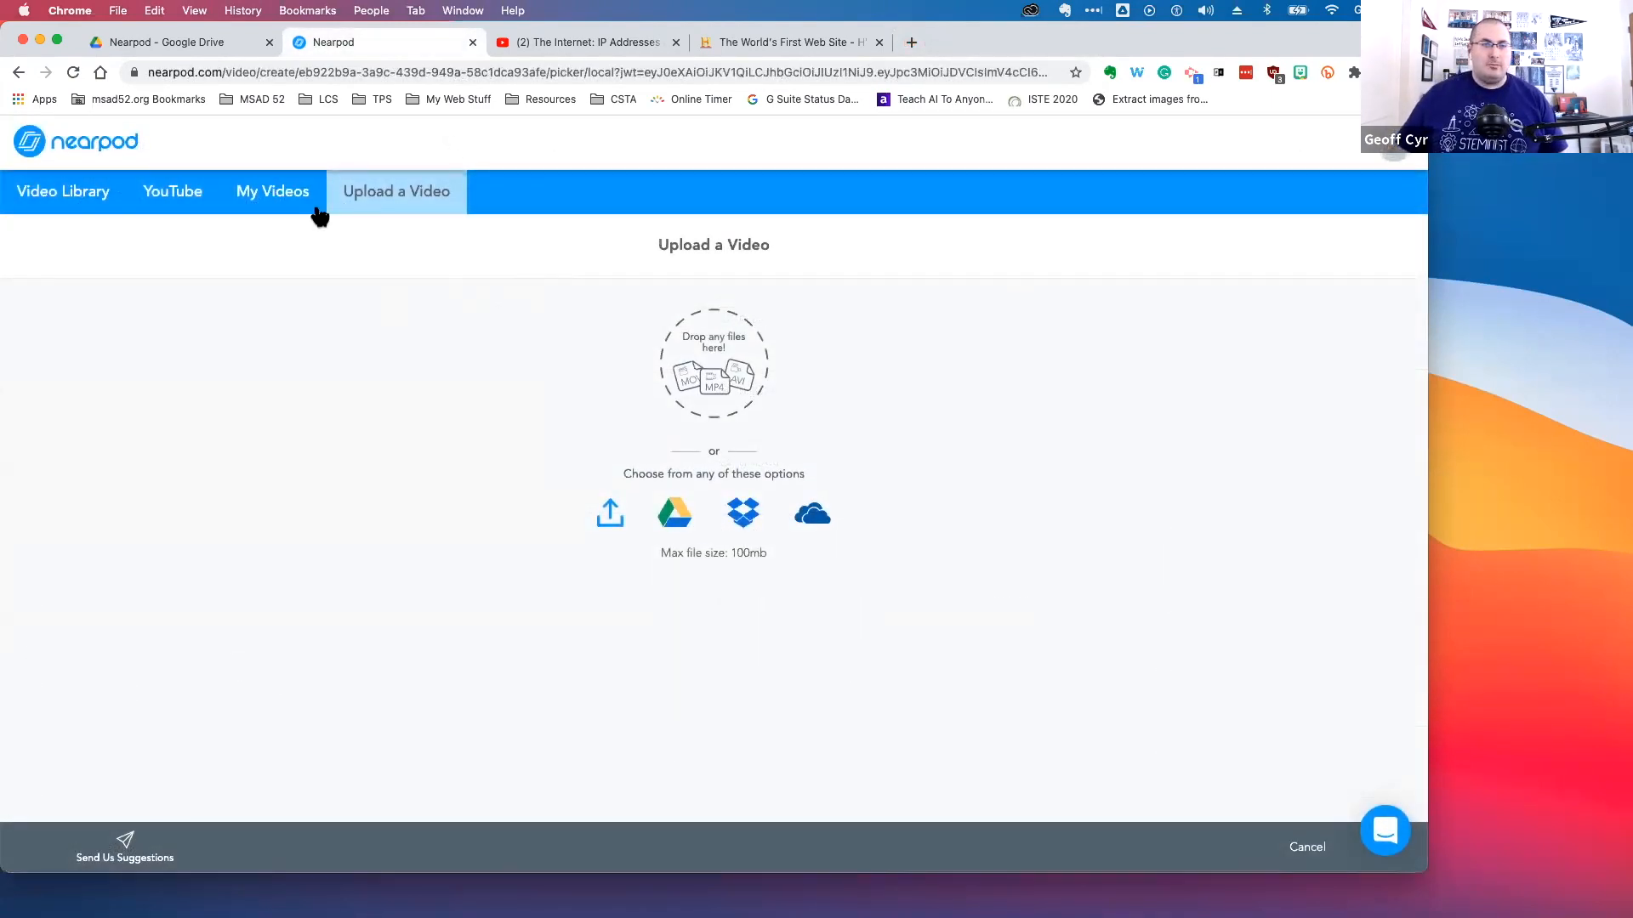
Cancel adding the video slide
left_click(1305, 842)
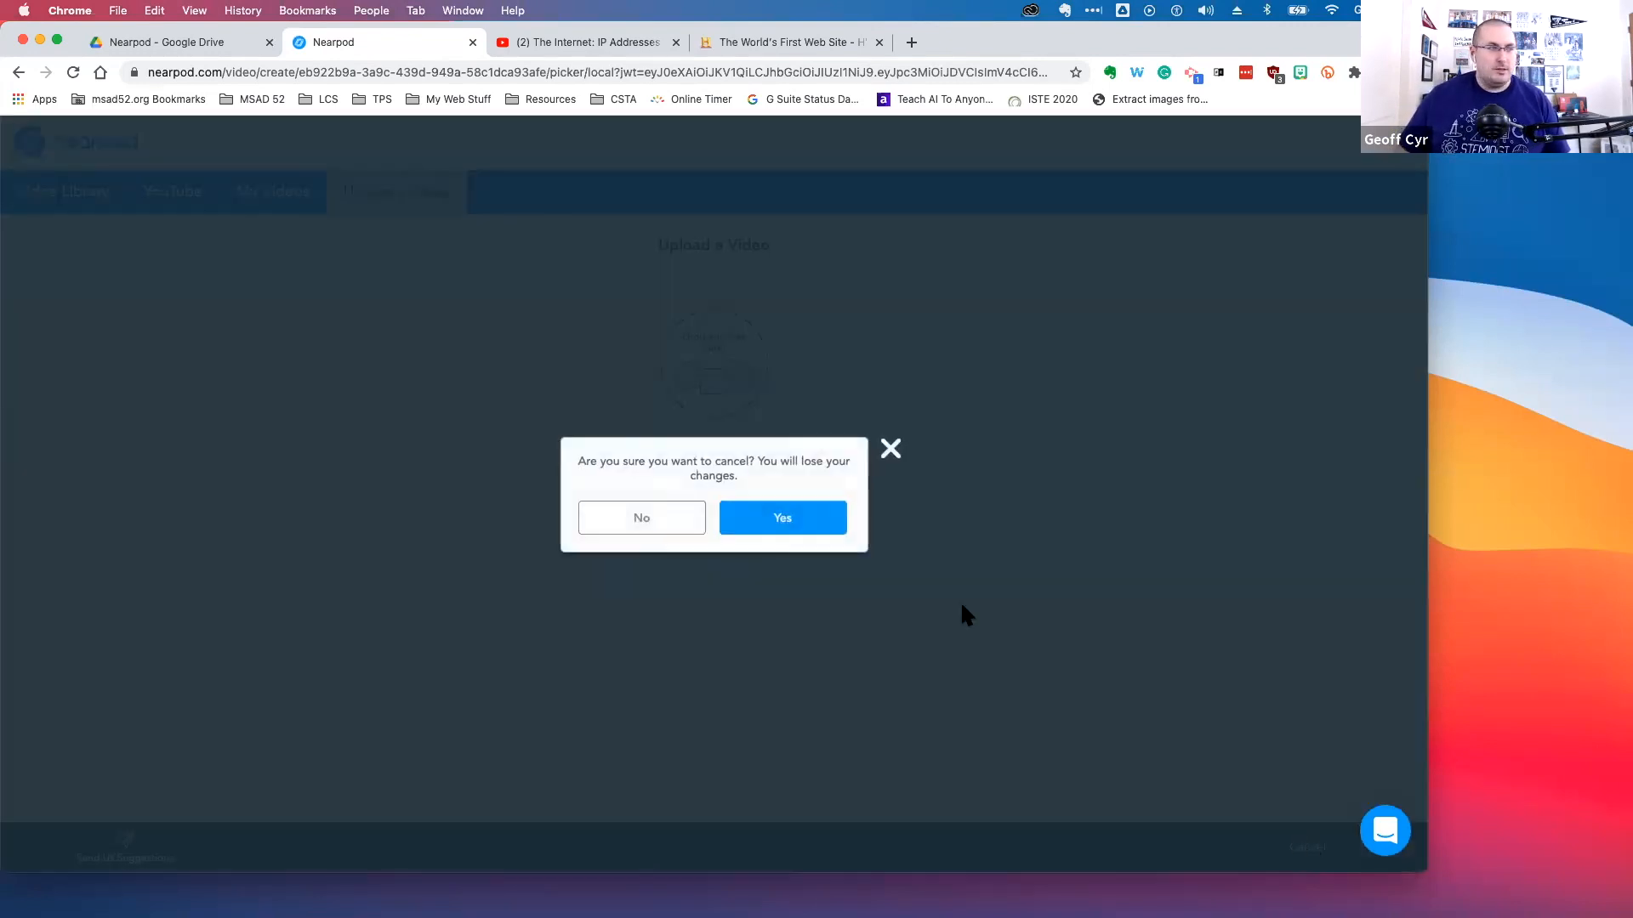
left_click(741, 510)
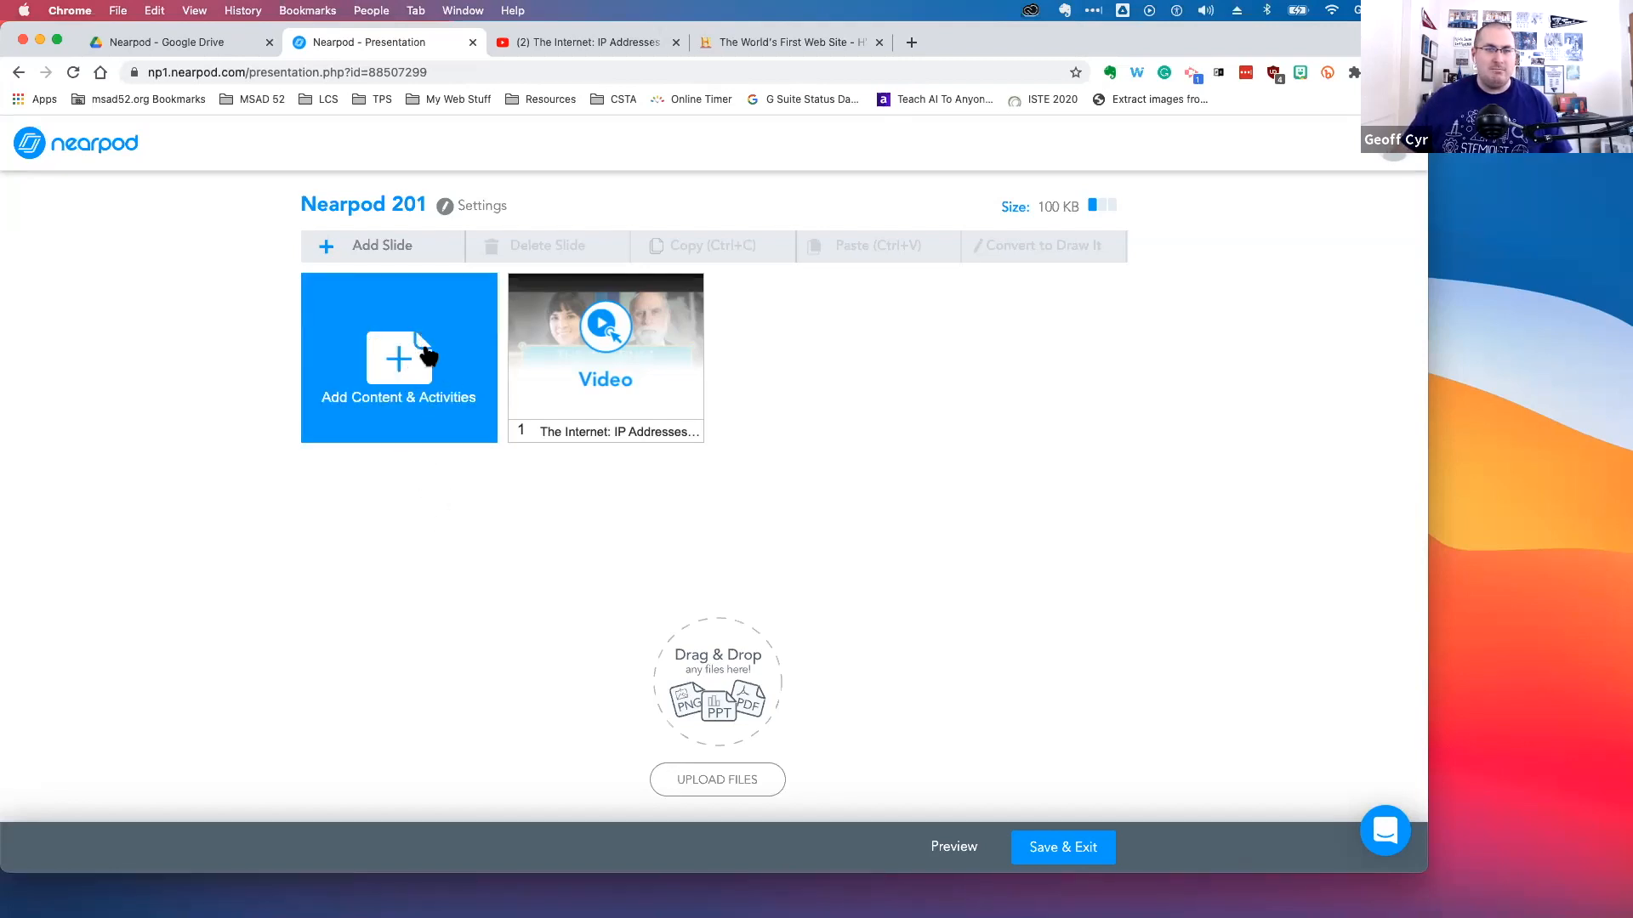
left_click(428, 356)
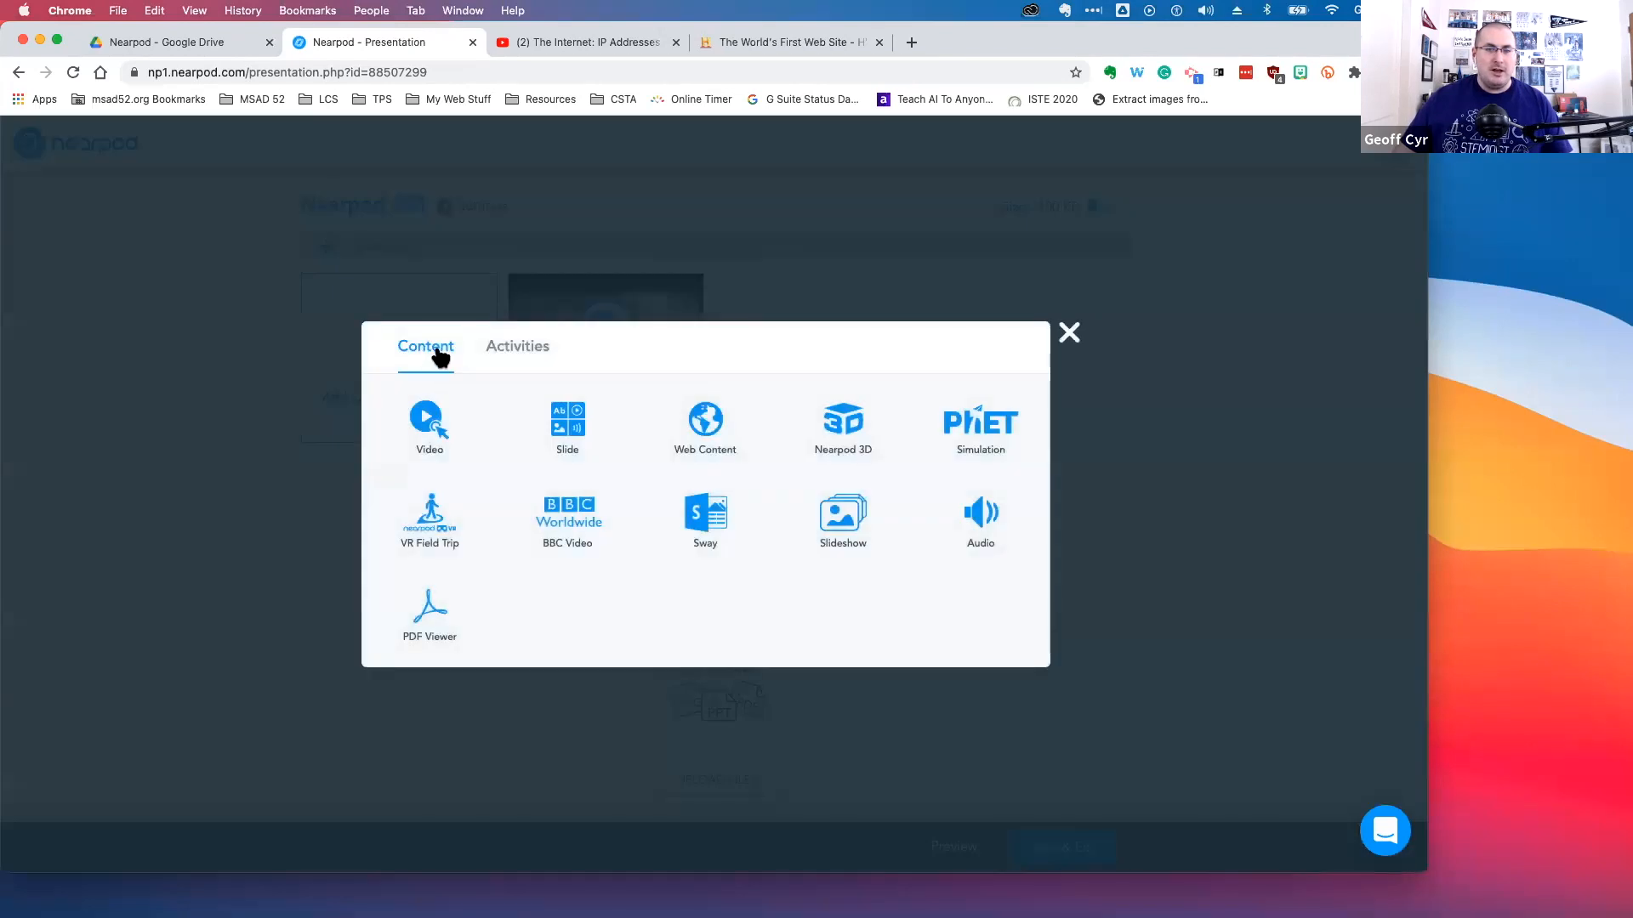
left_click(722, 446)
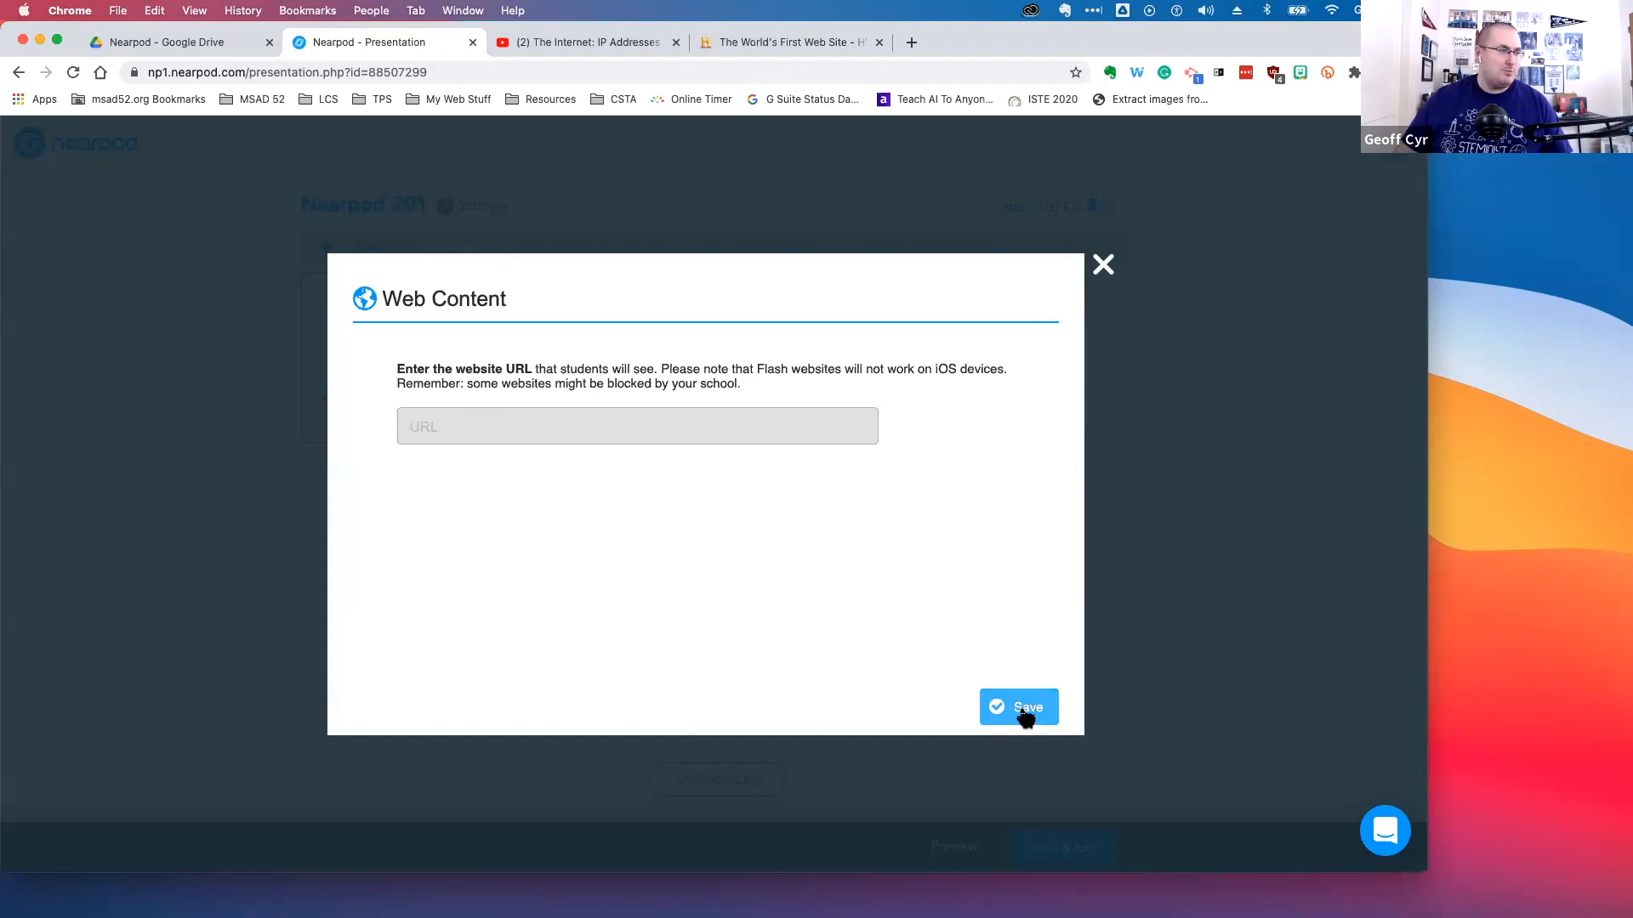
left_click(759, 41)
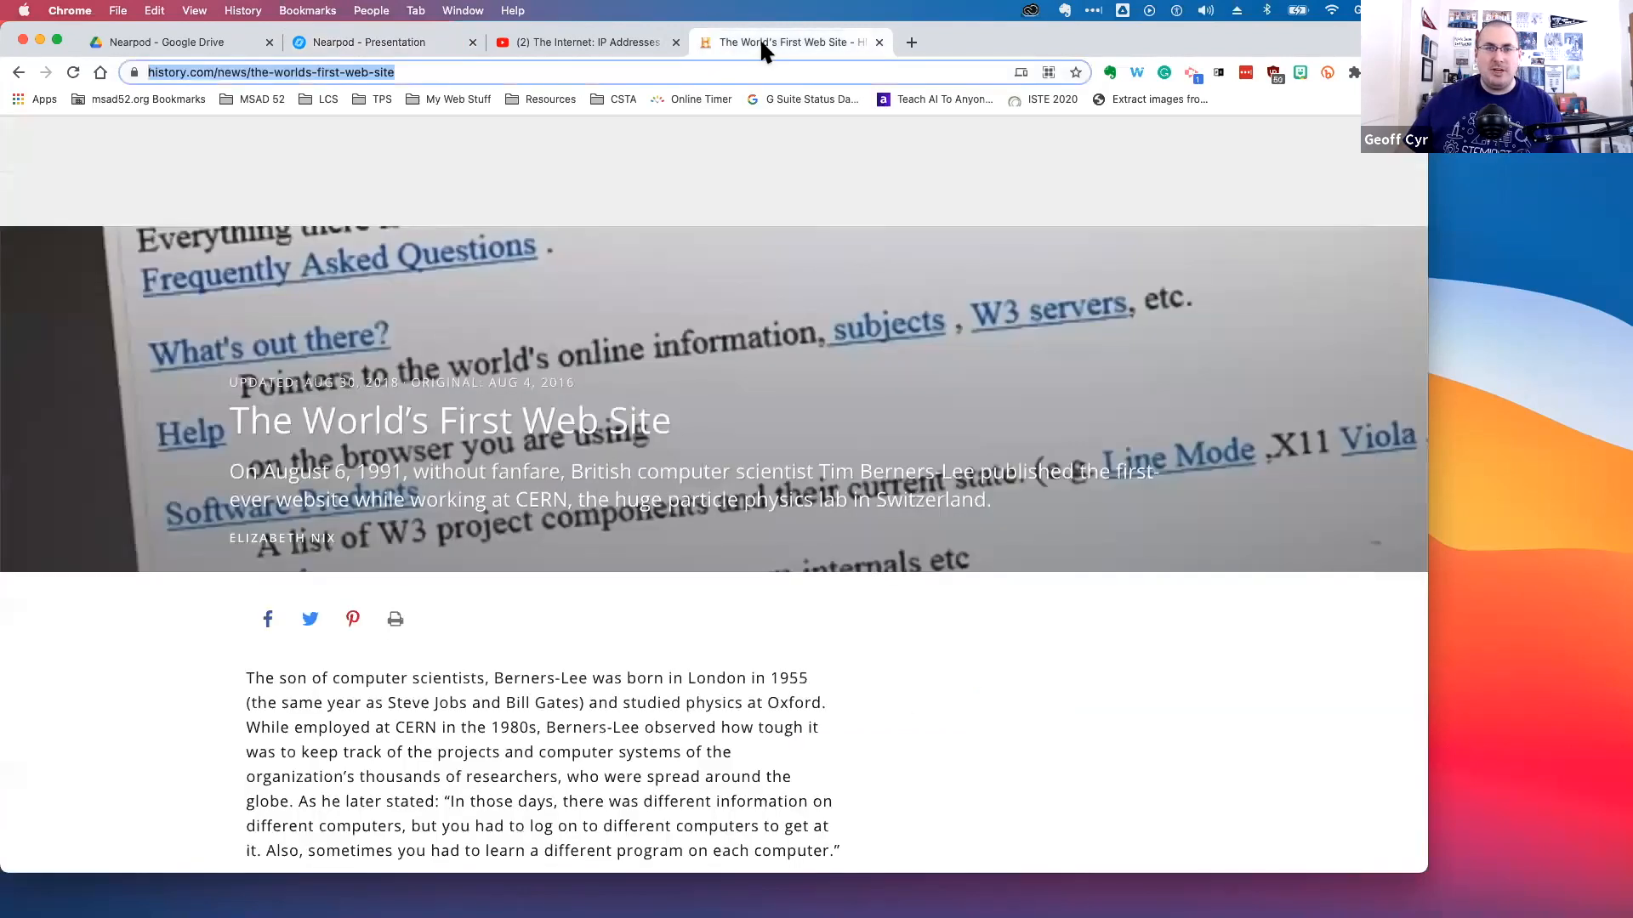
left_click(429, 71)
key("super+c")
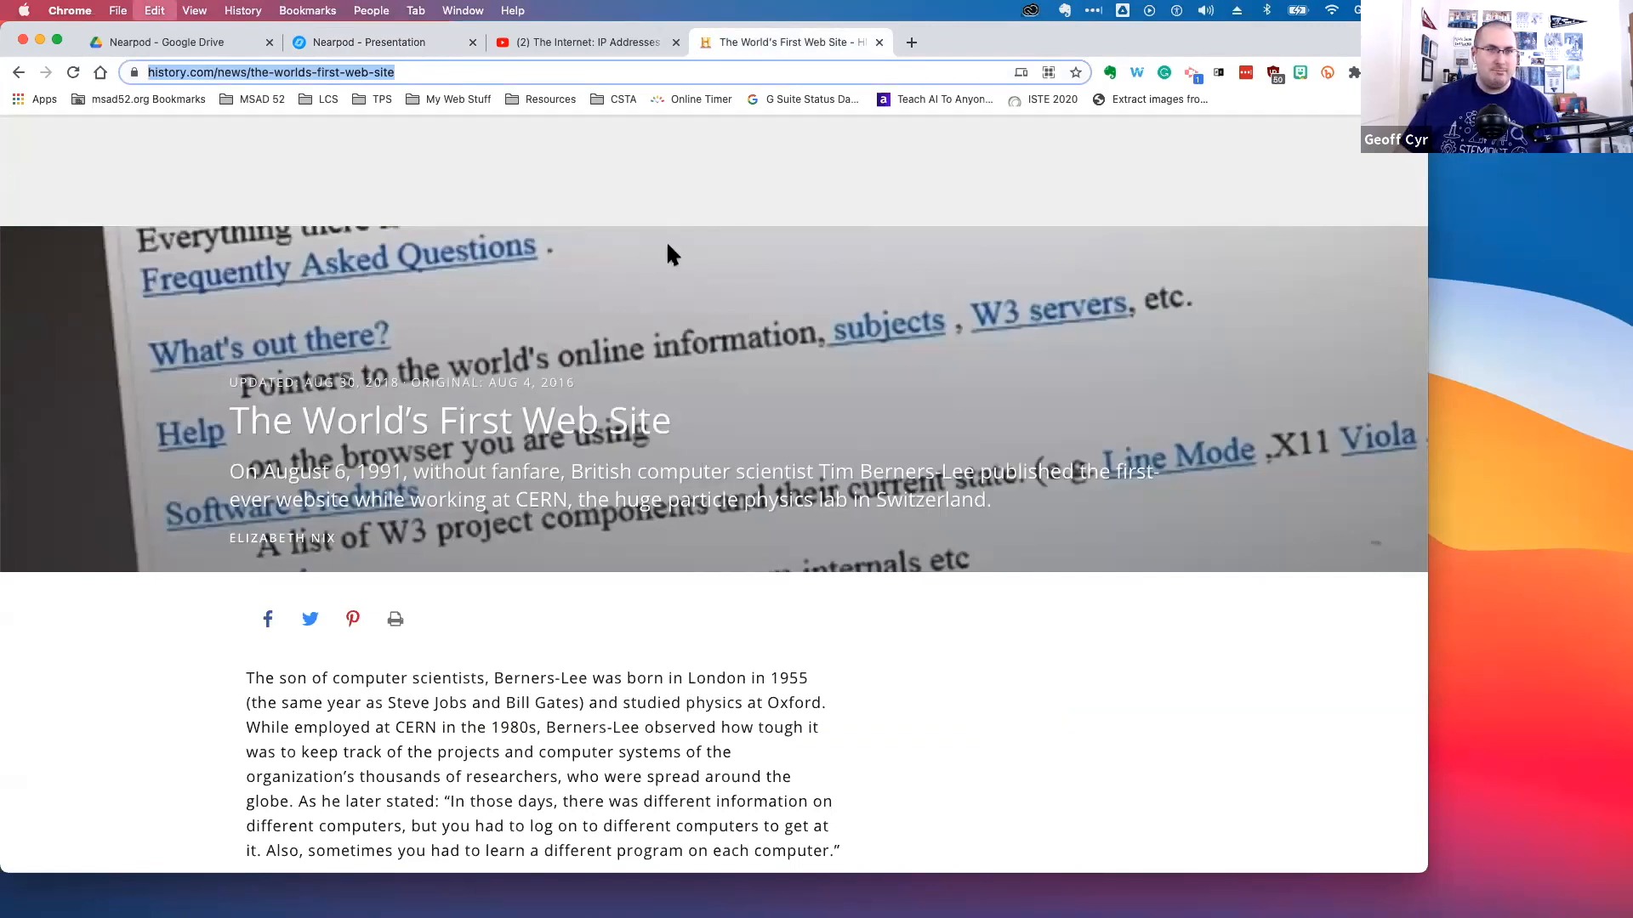
left_click(582, 42)
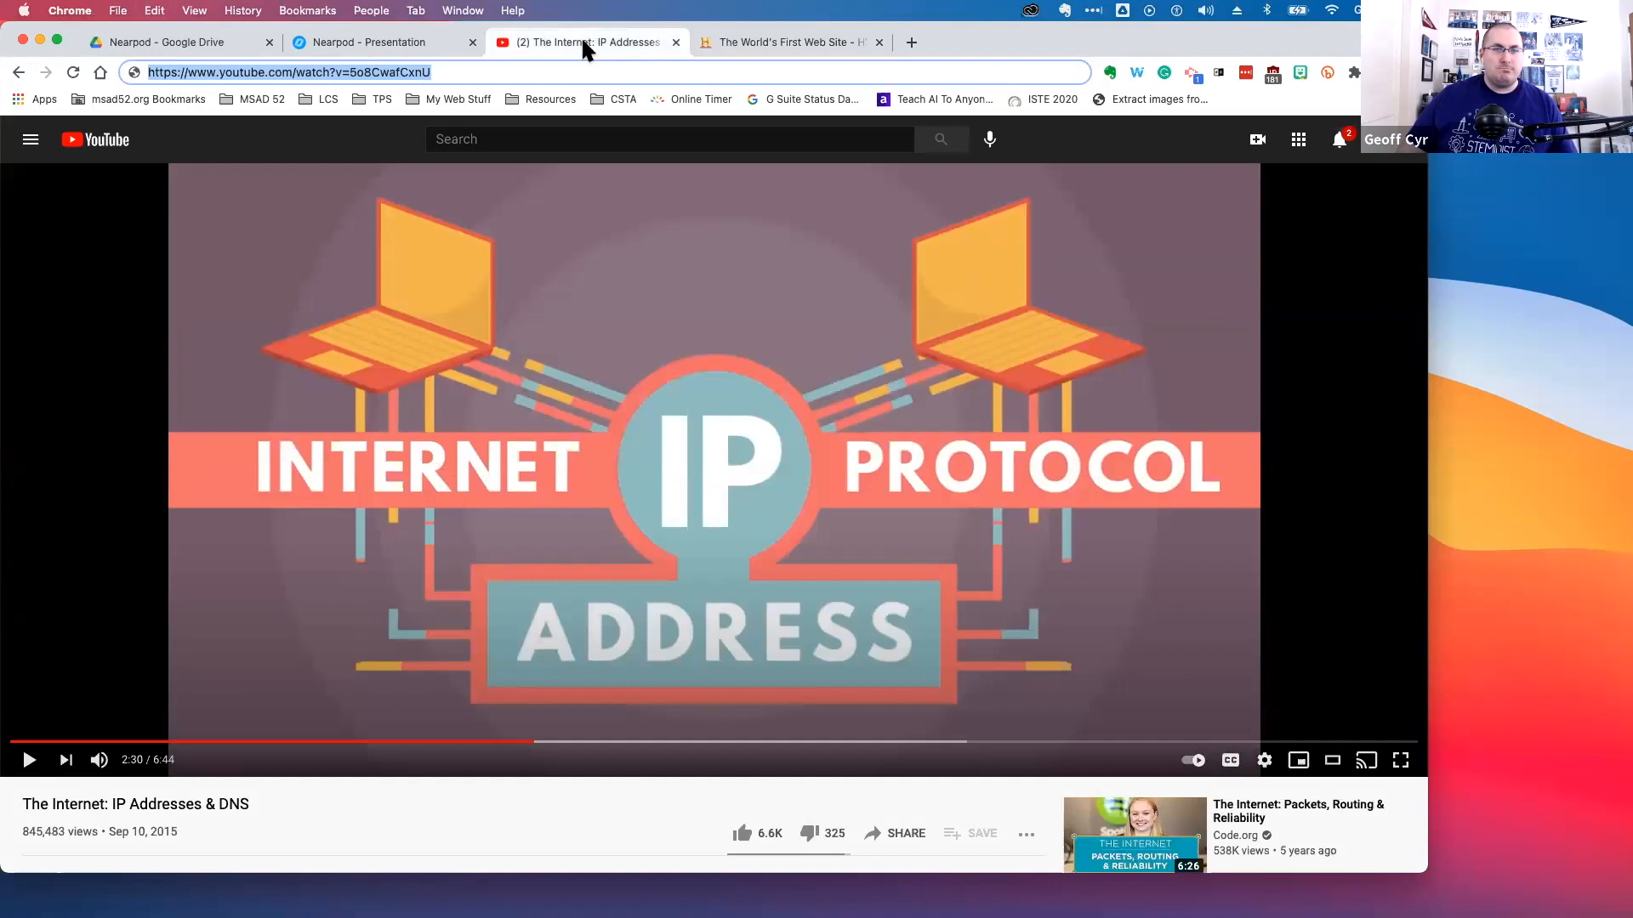
left_click(364, 29)
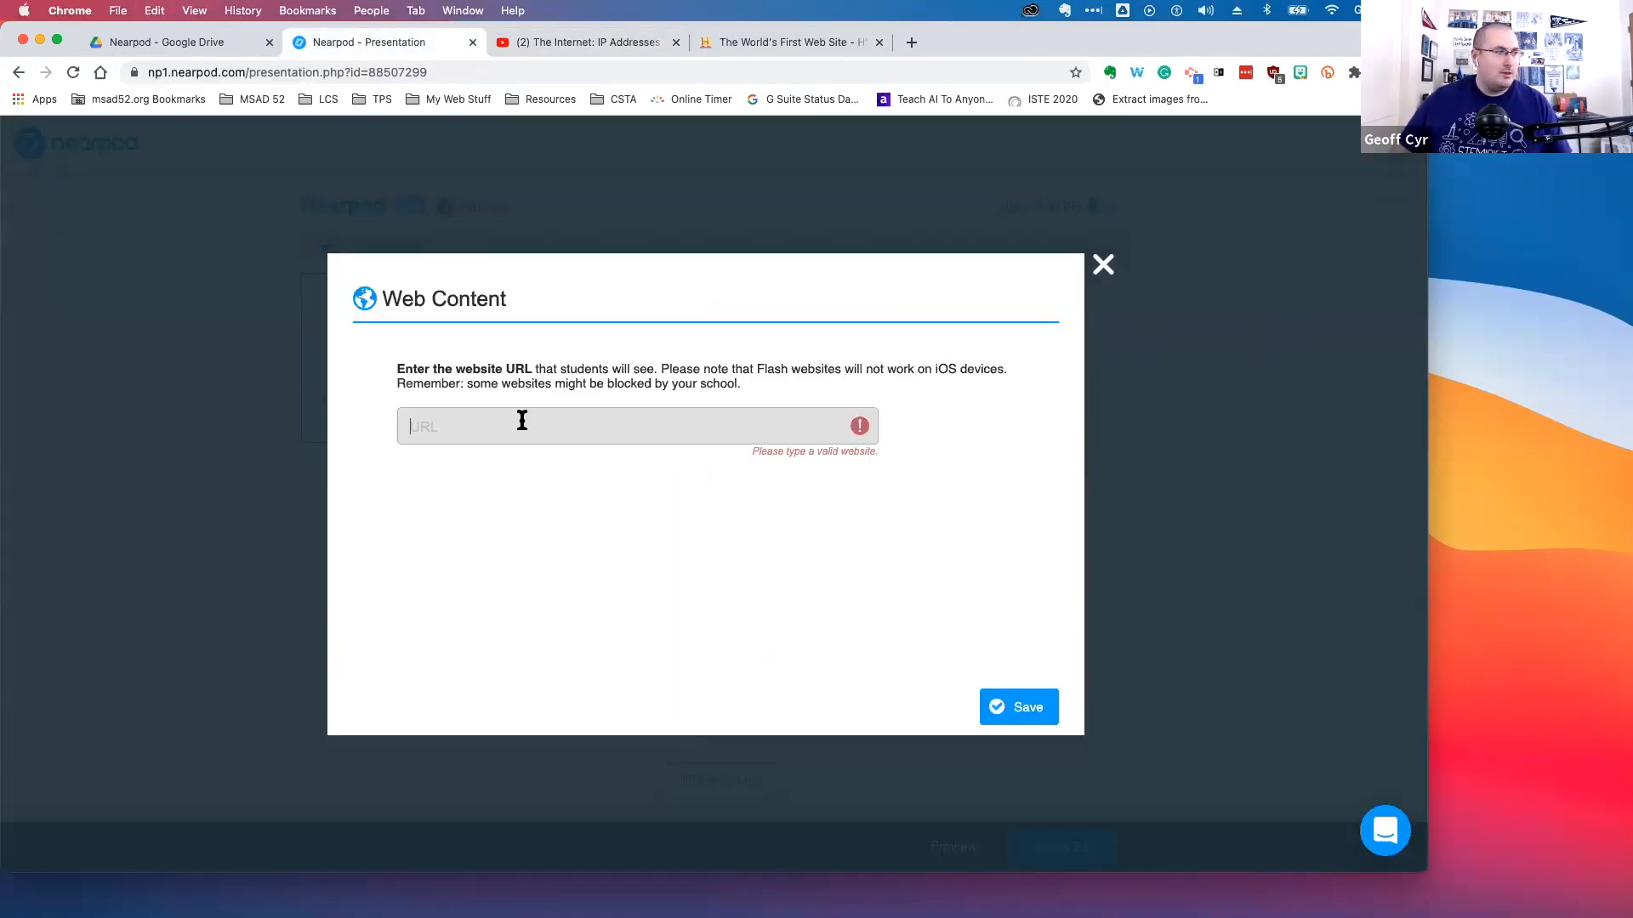
key("super+v")
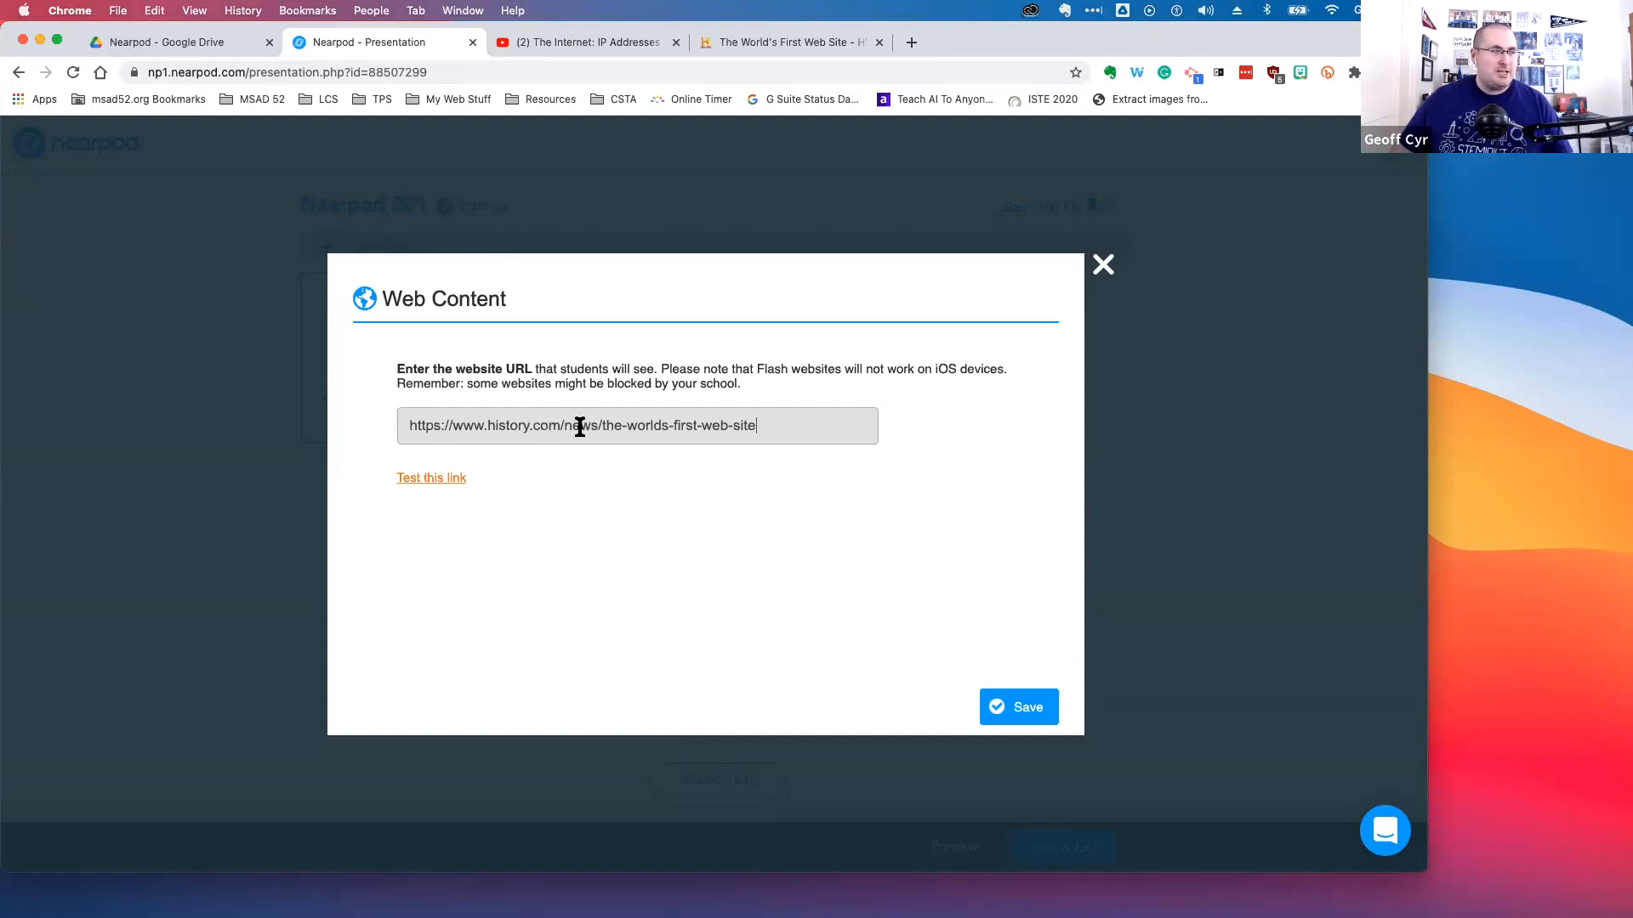
Test the pasted link in a new tab, close that tab, and save the web content slide
left_click(436, 479)
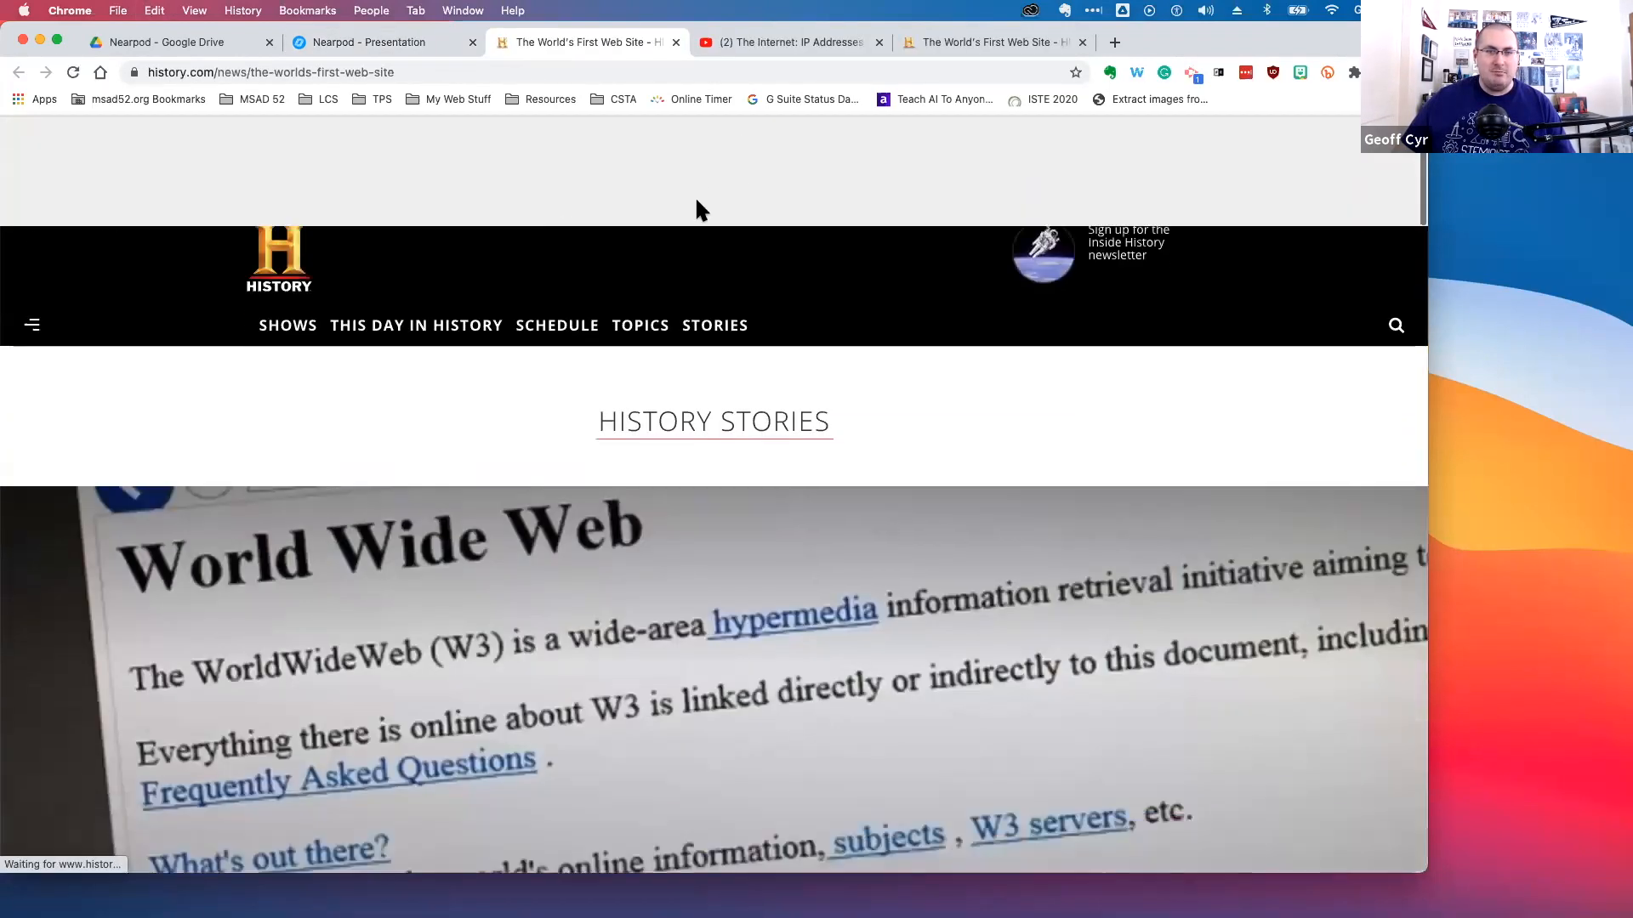
scroll(697, 208, "down", 2)
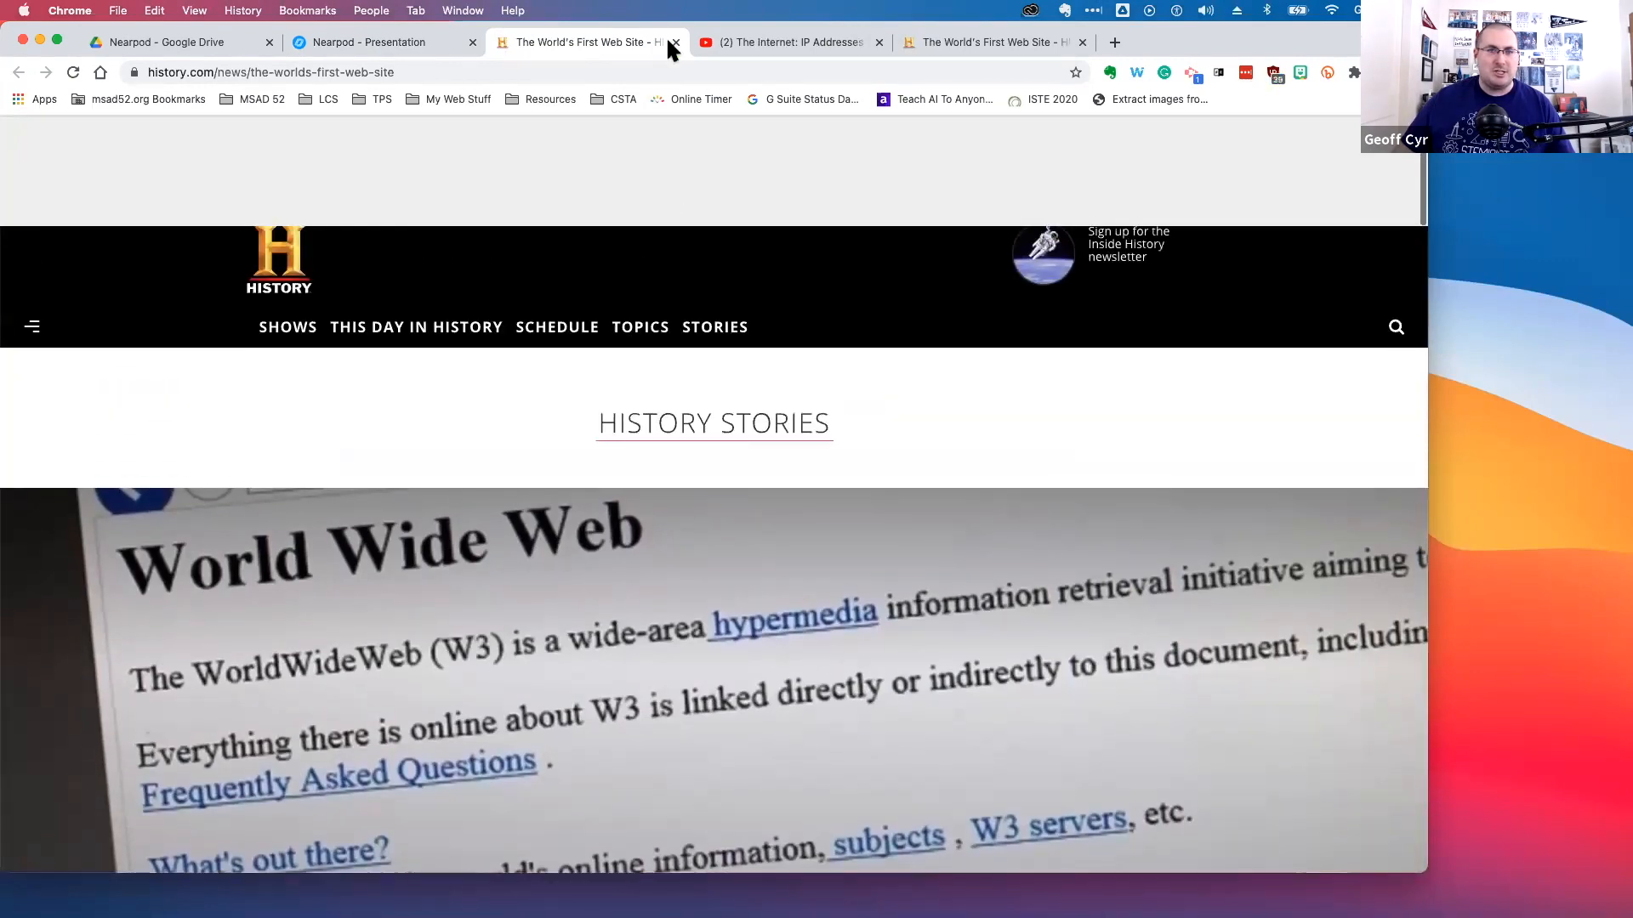
left_click(676, 42)
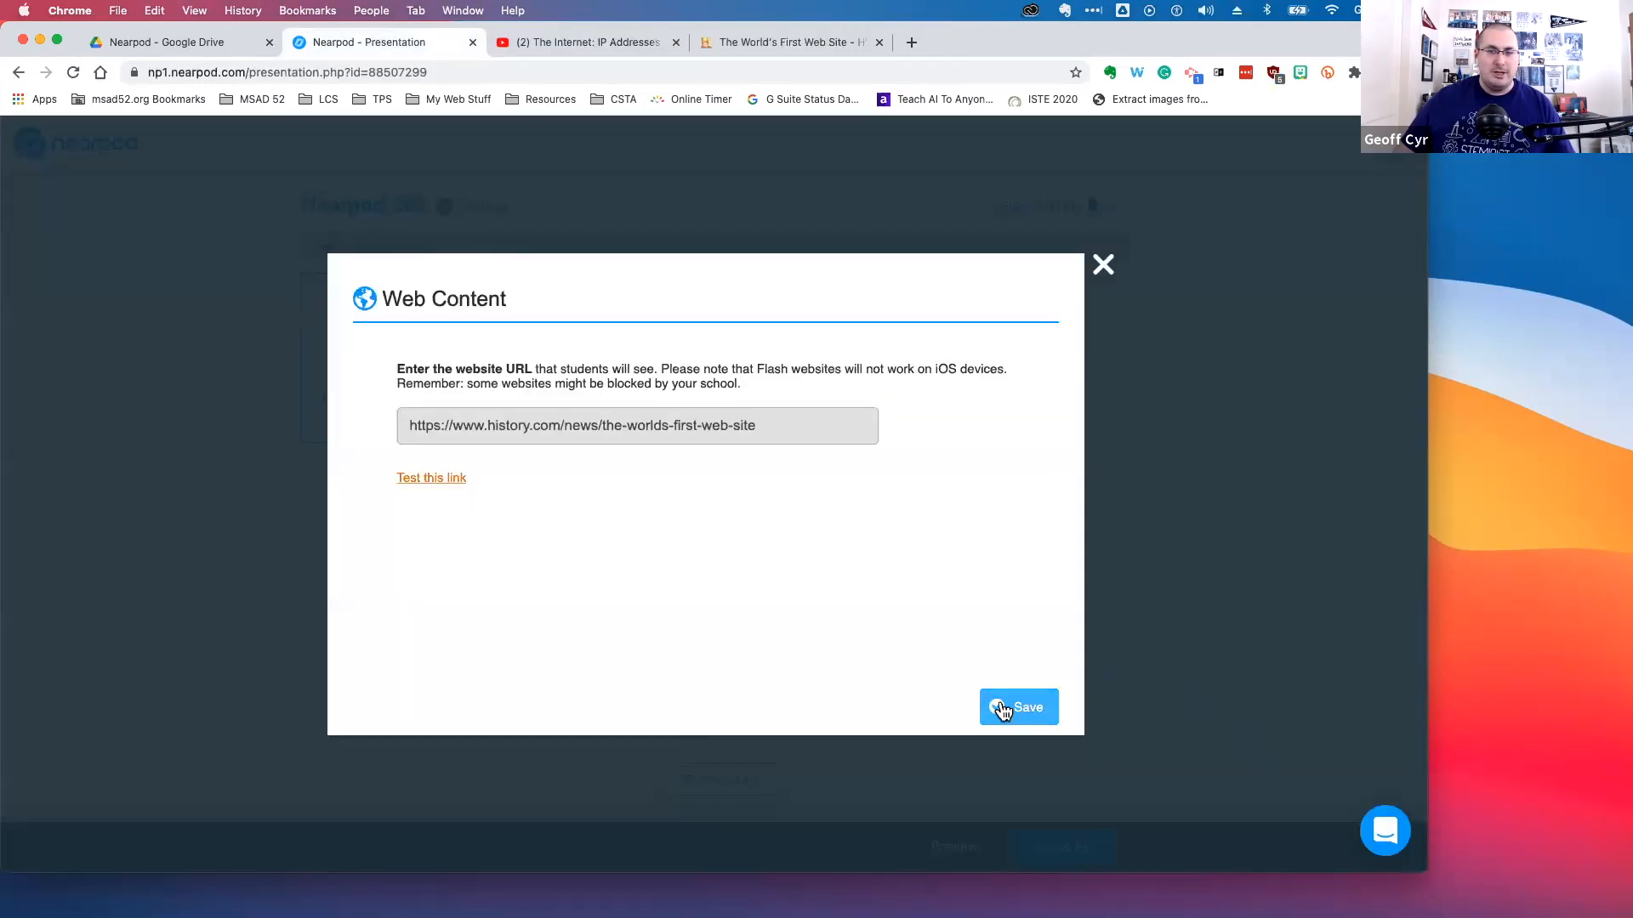
left_click(1016, 709)
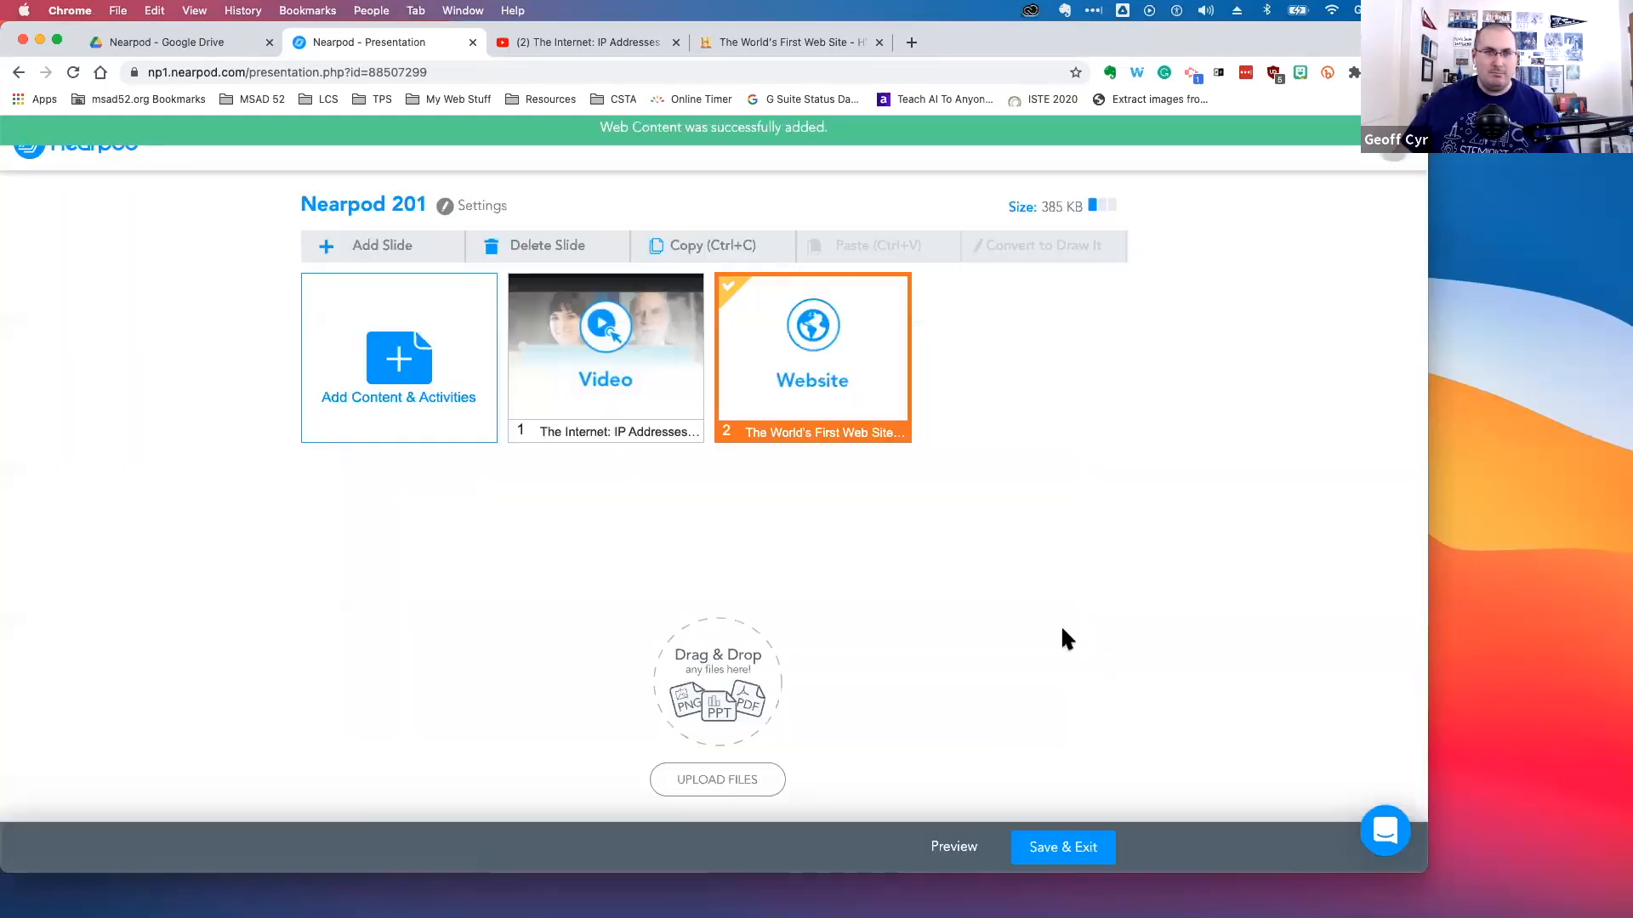
left_click(921, 430)
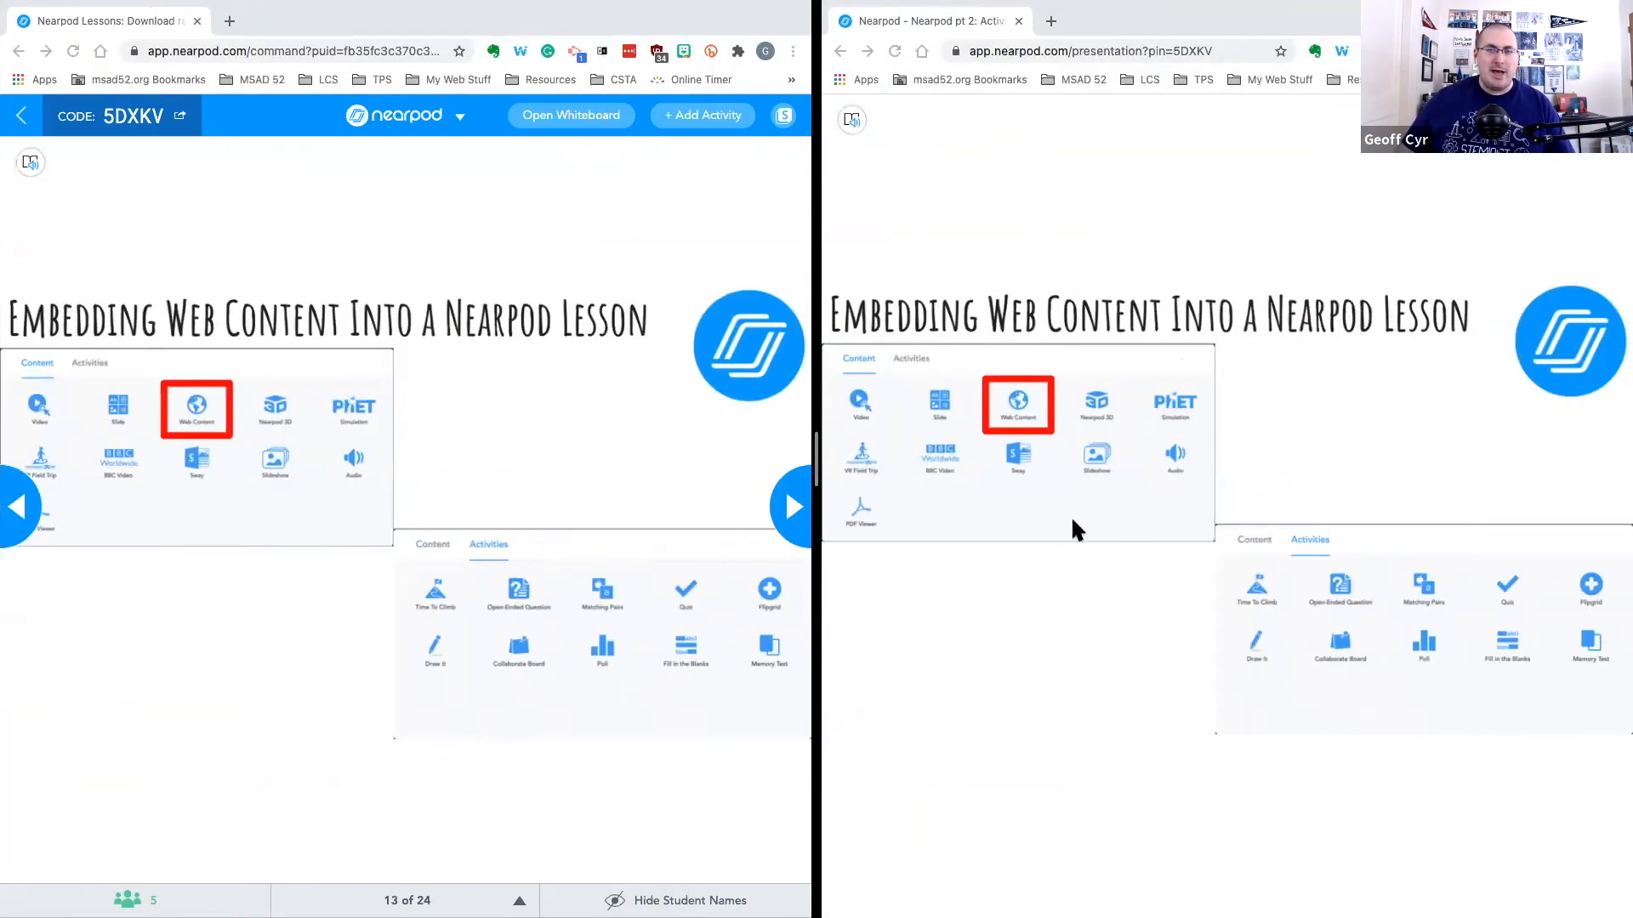
Advance the live lesson to the web content slide with the History article
left_click(626, 15)
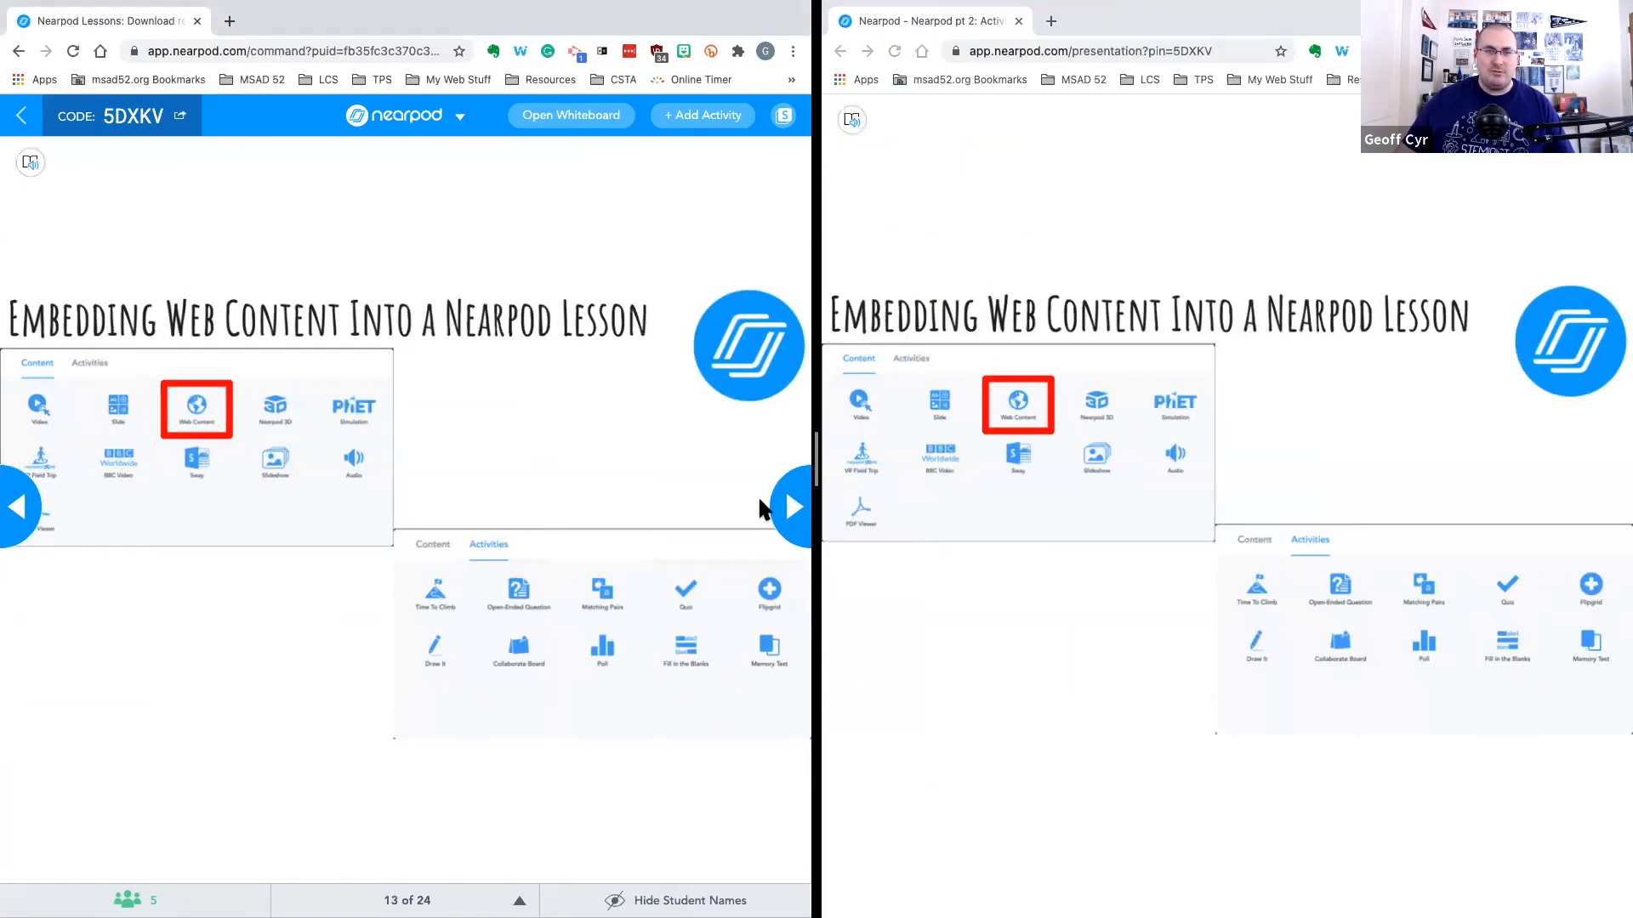
left_click(787, 523)
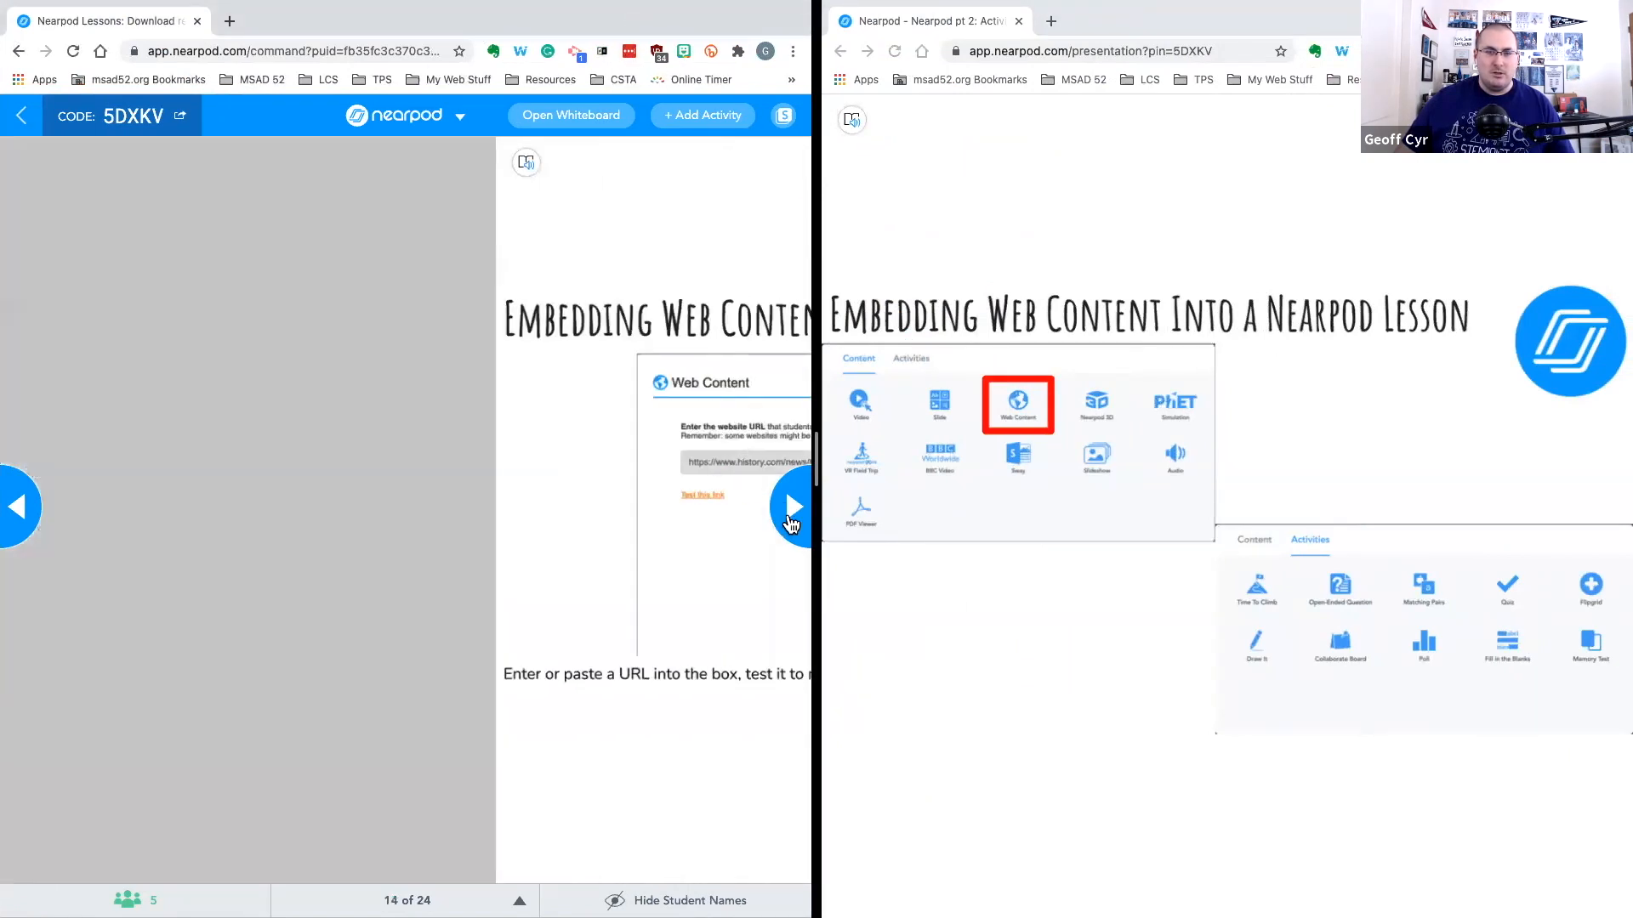
left_click(790, 521)
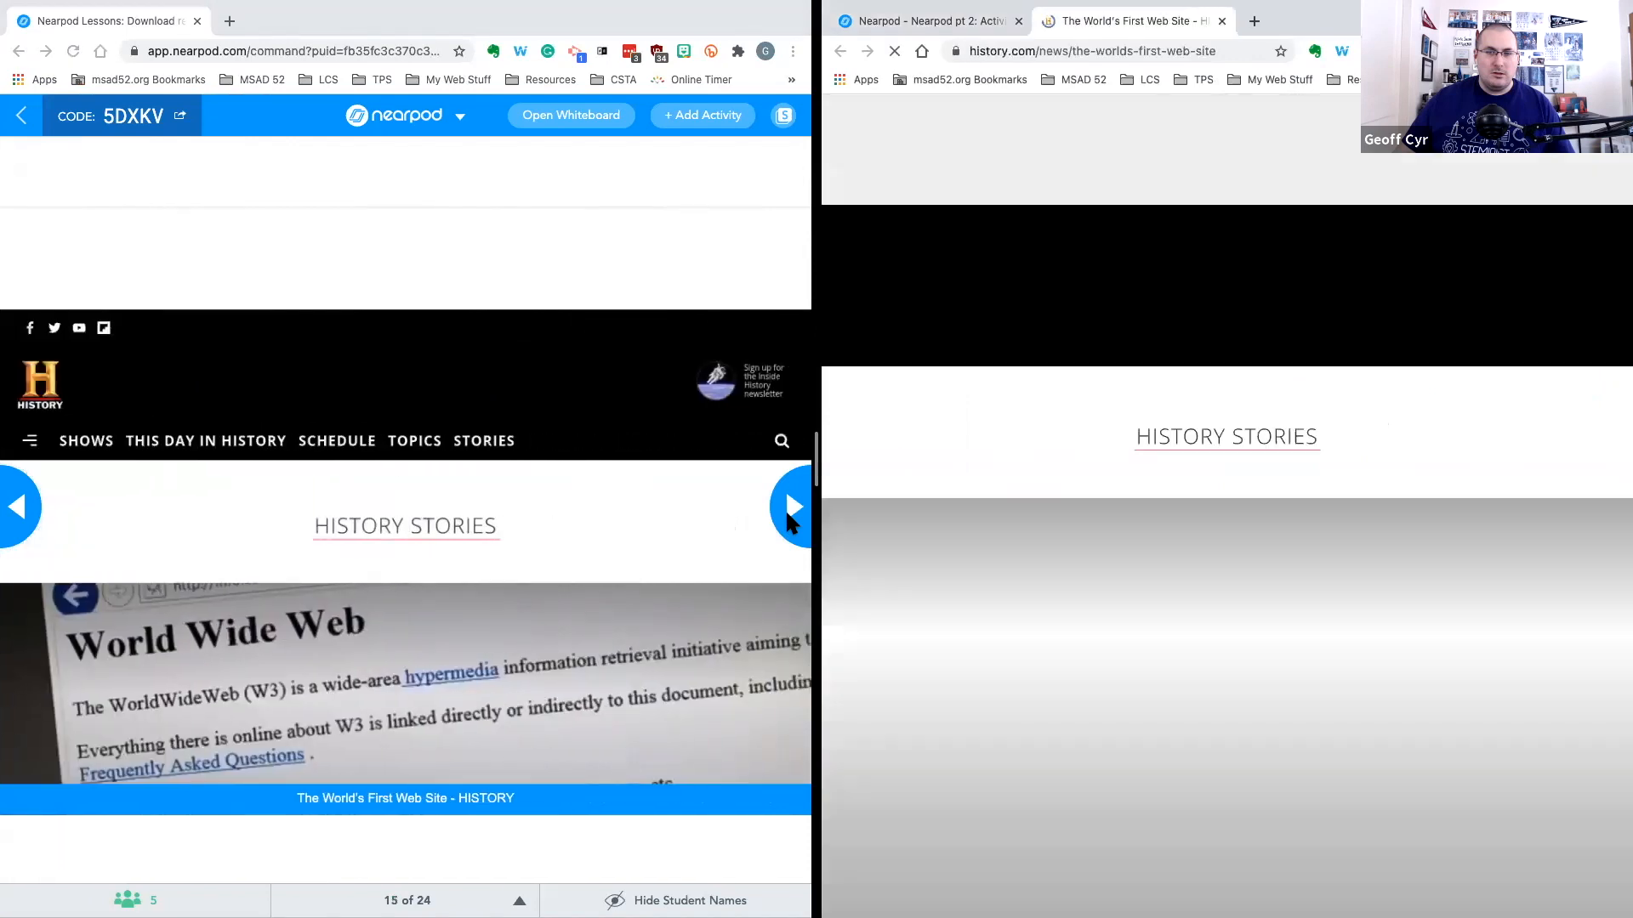
Scroll through The World's First Web Site article in the student view
scroll(1050, 519, "down", 3)
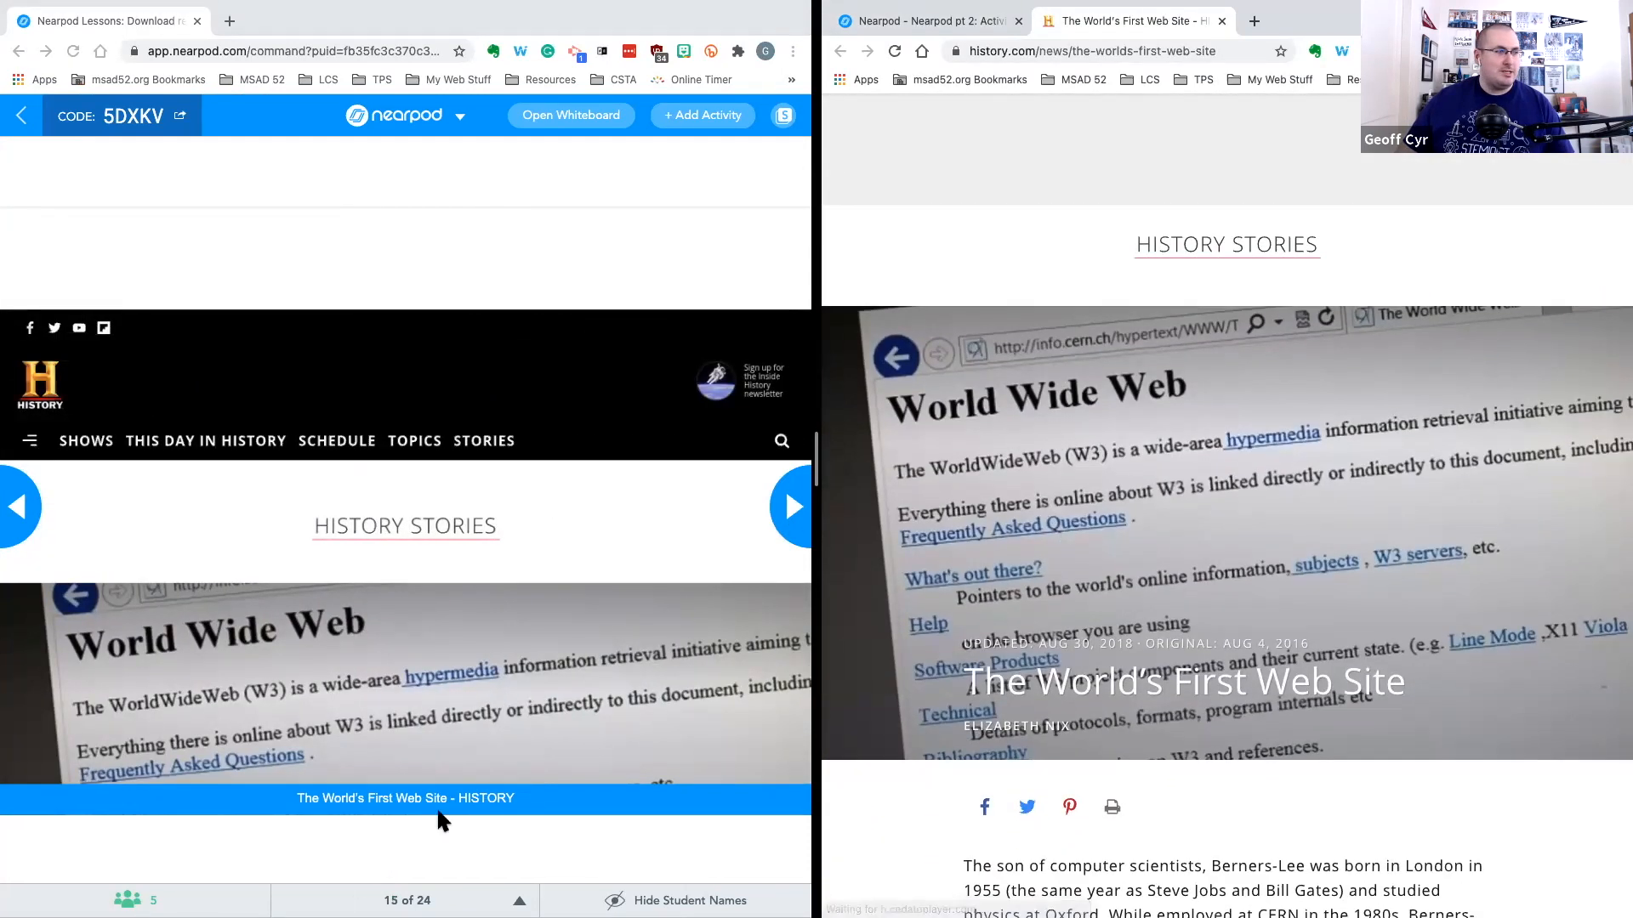
scroll(1047, 603, "down", 1)
scroll(1053, 606, "up", 1)
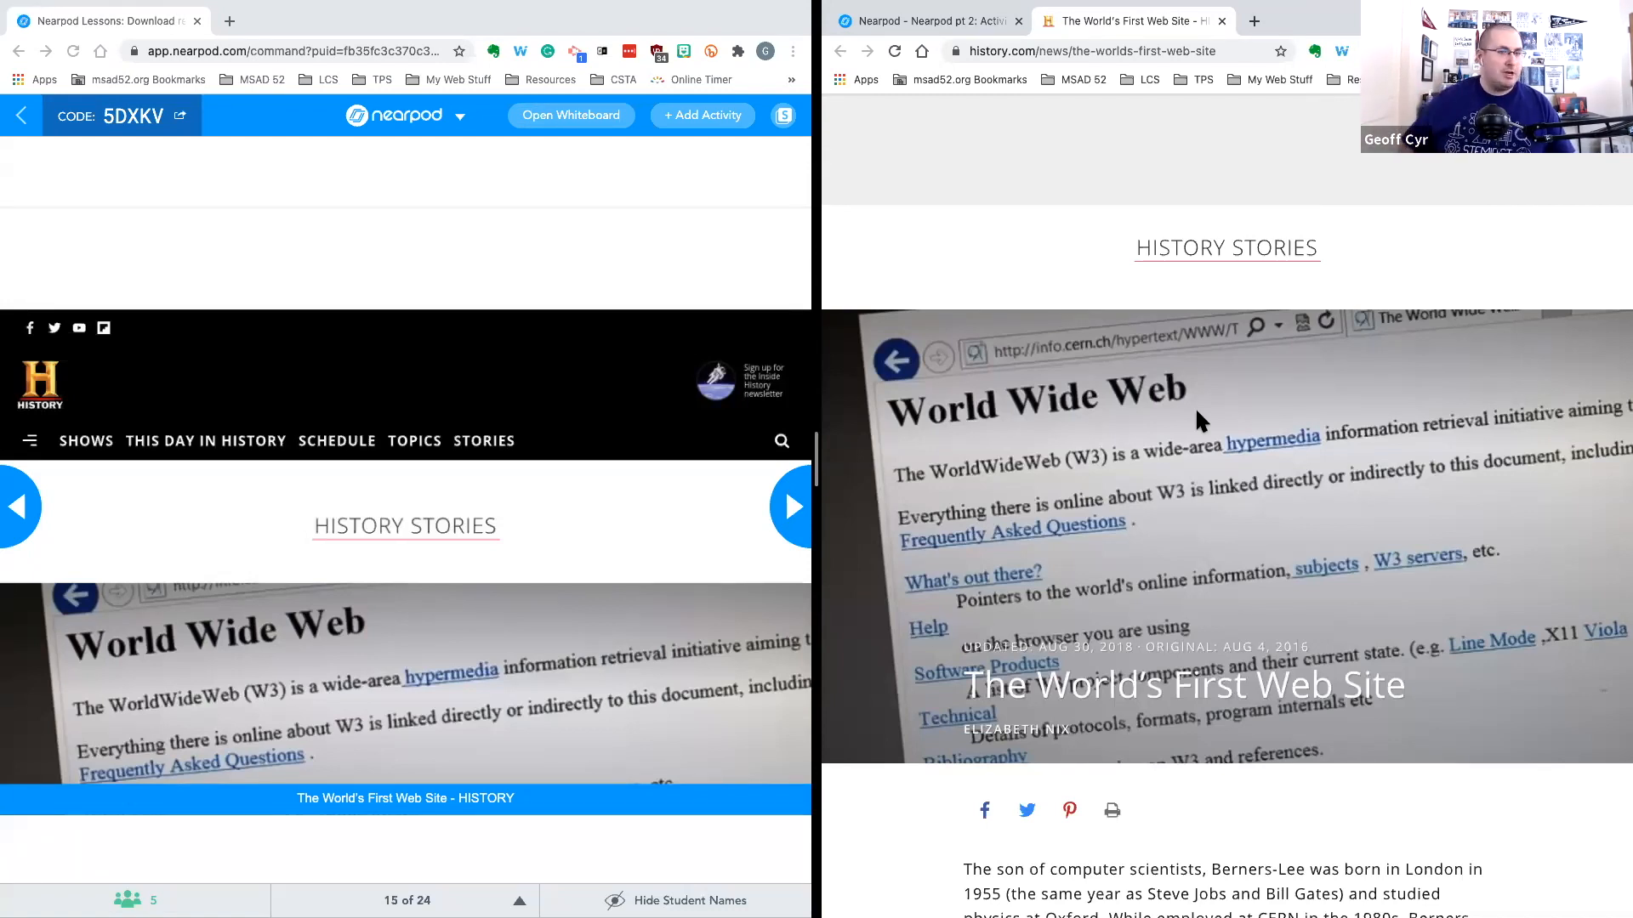
scroll(1195, 407, "down", 1)
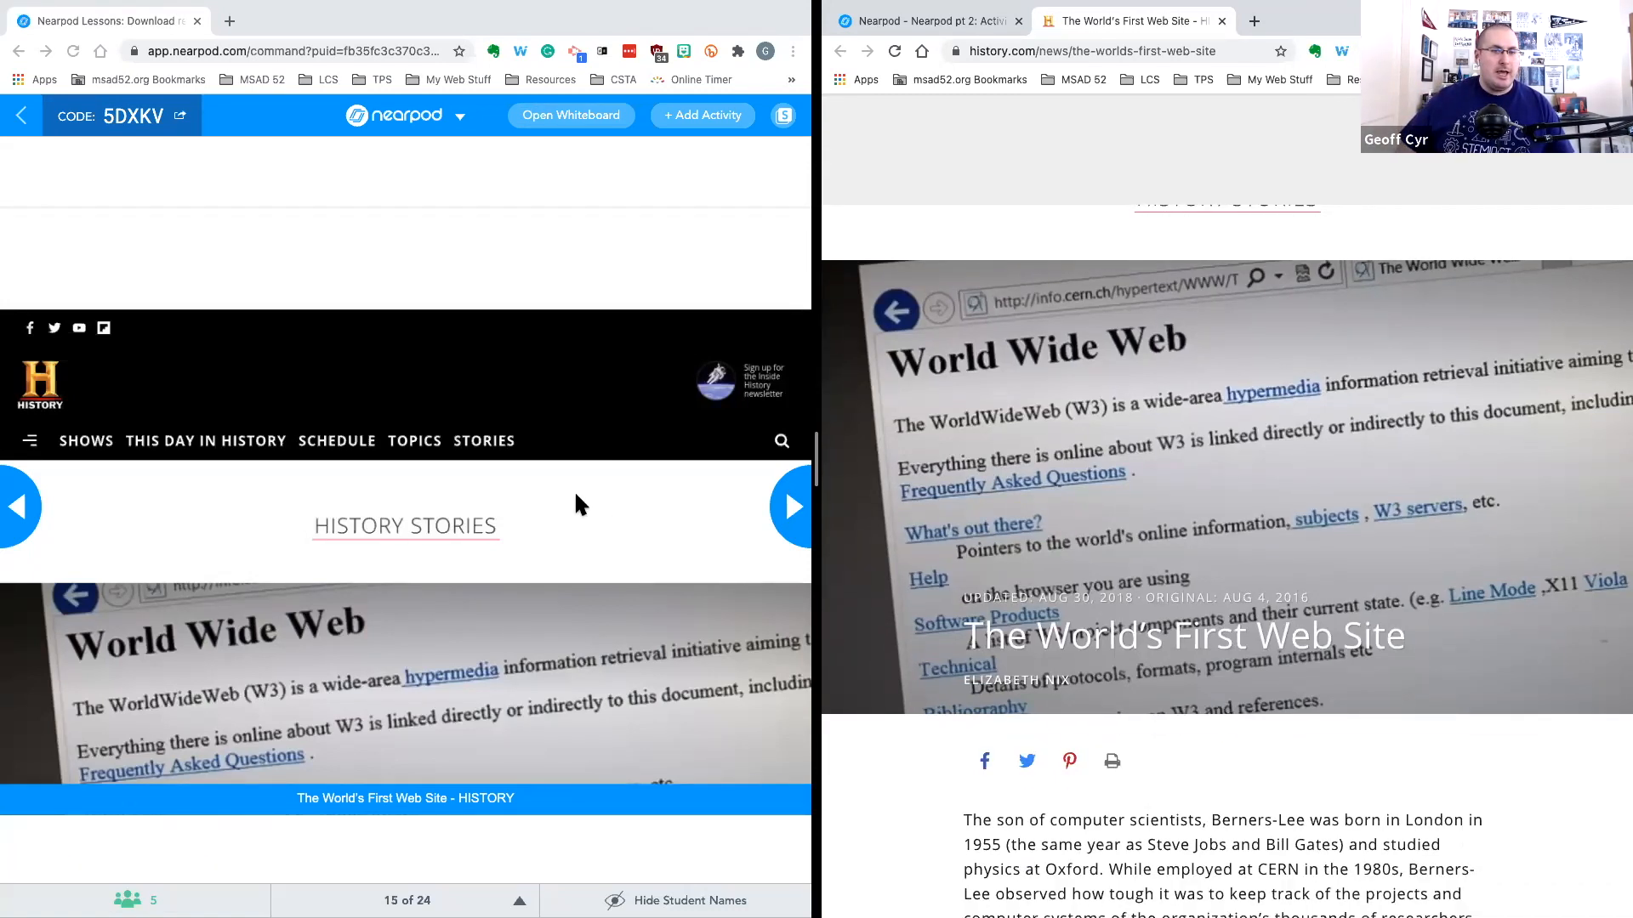
scroll(1208, 496, "down", 4)
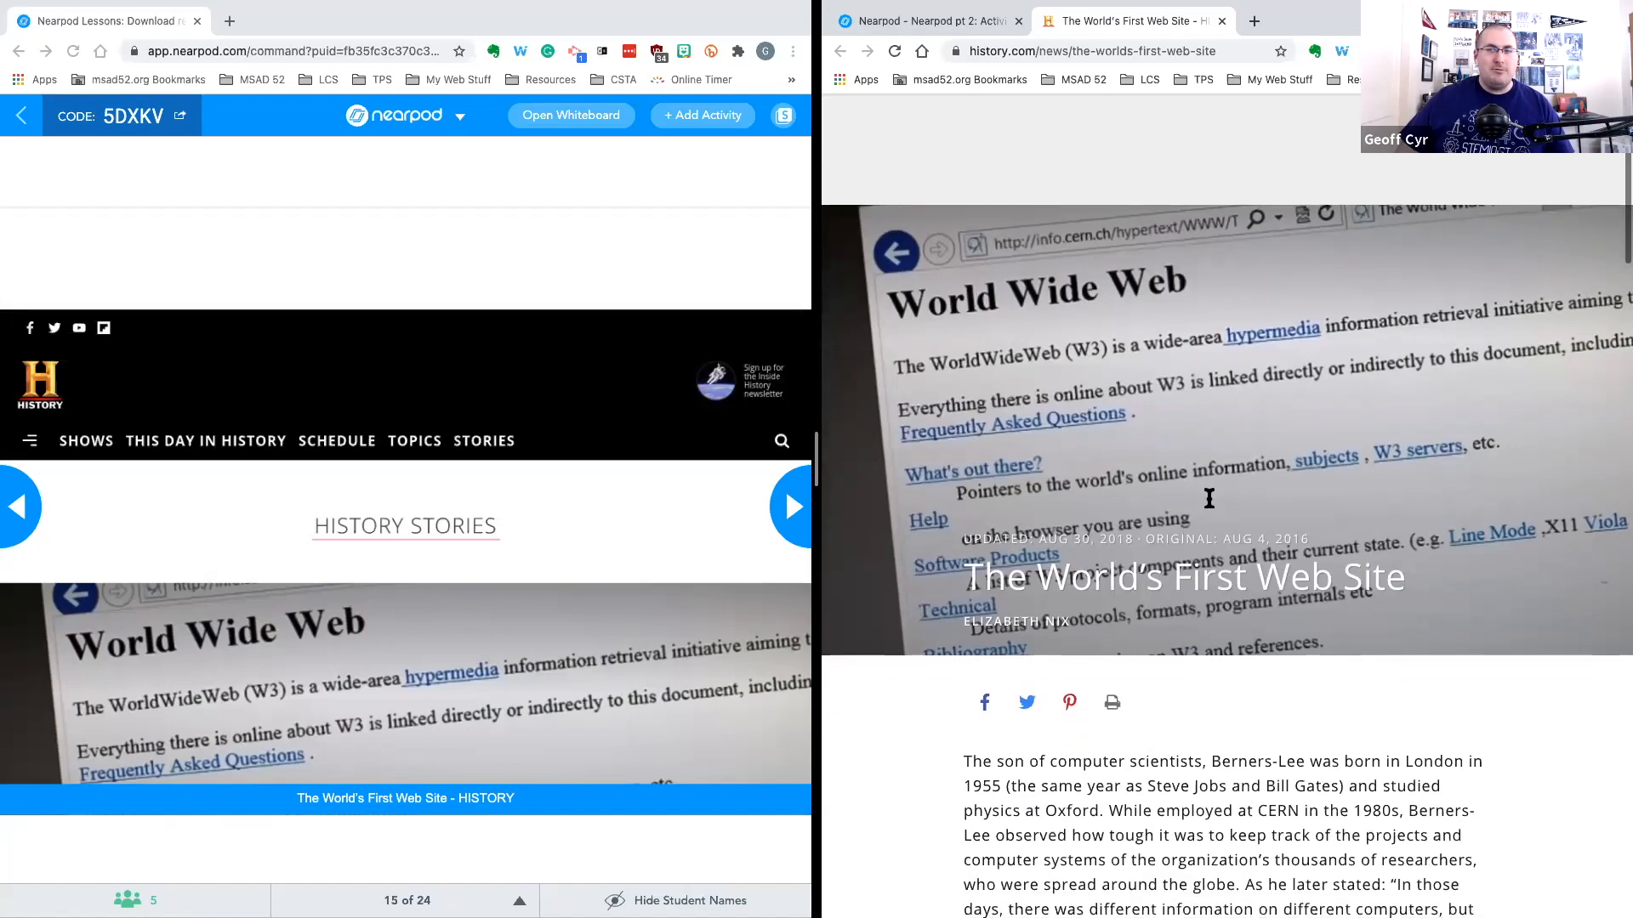
scroll(1208, 497, "down", 1)
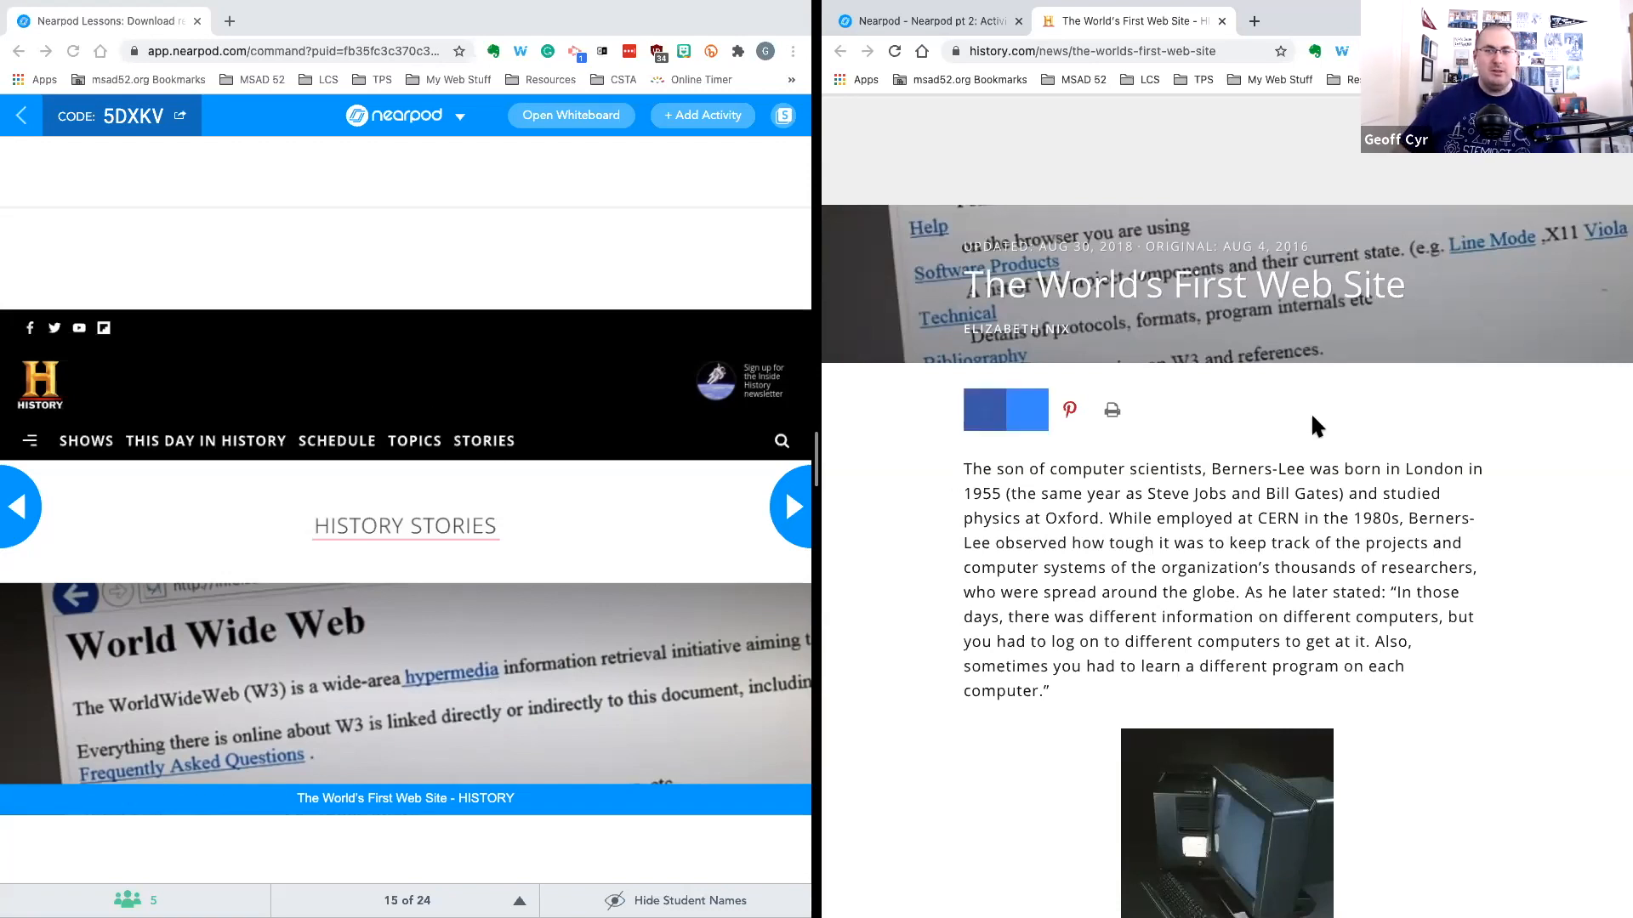
Finish scrolling through the article in the student view and advance the live lesson to the Asking Open-Ended Questions slide
scroll(1302, 487, "down", 3)
scroll(1301, 492, "down", 2)
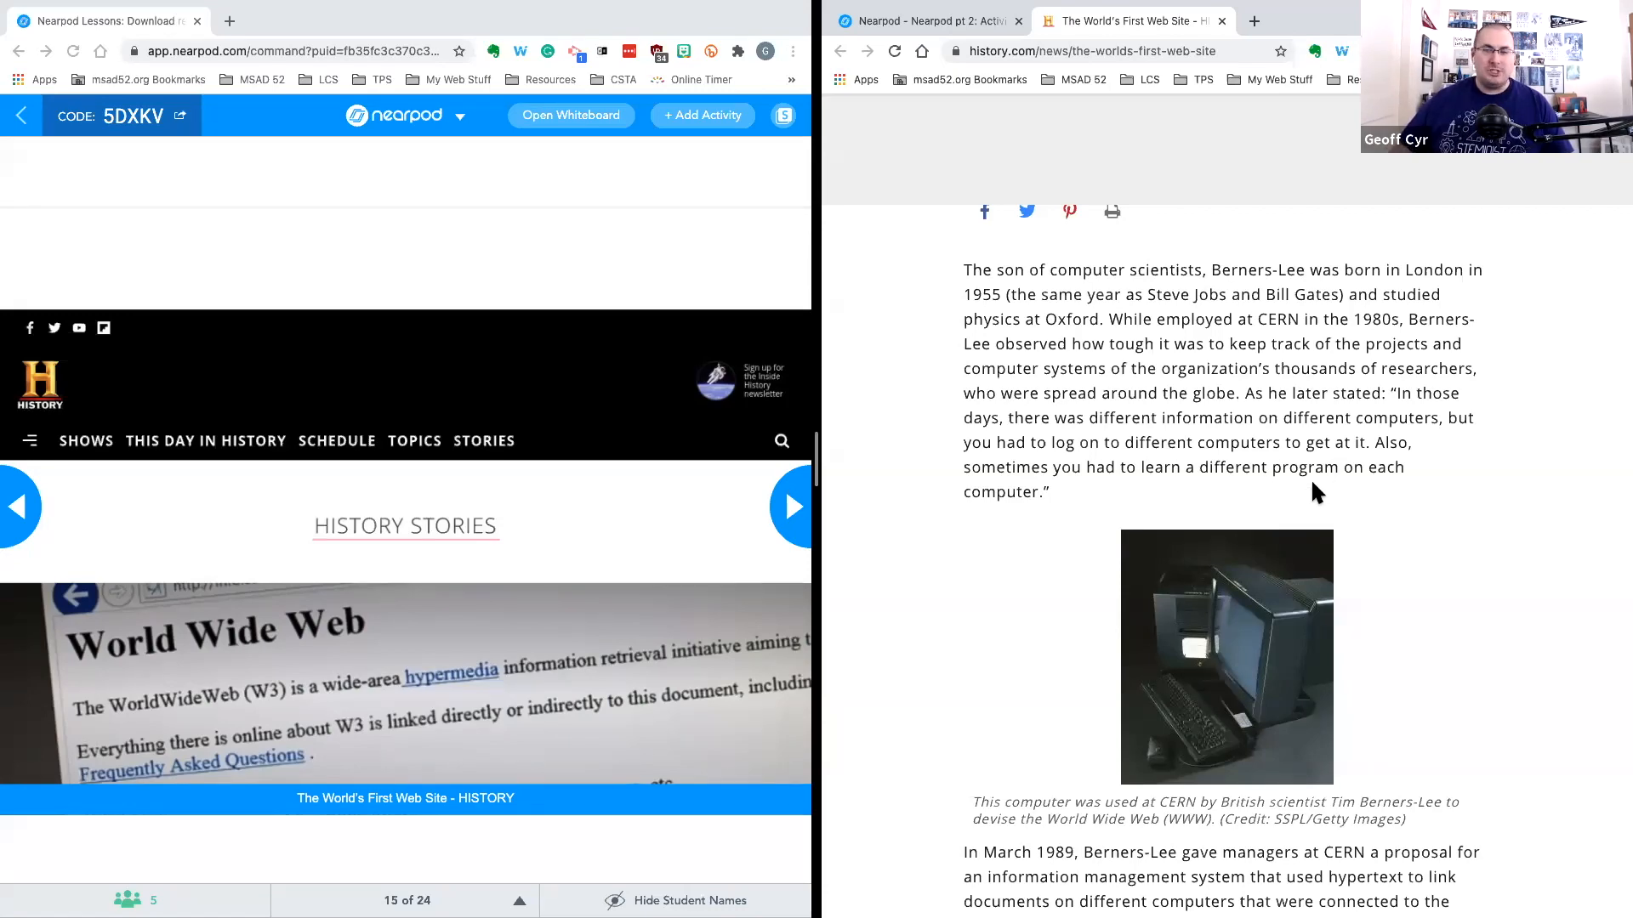
scroll(1312, 482, "down", 5)
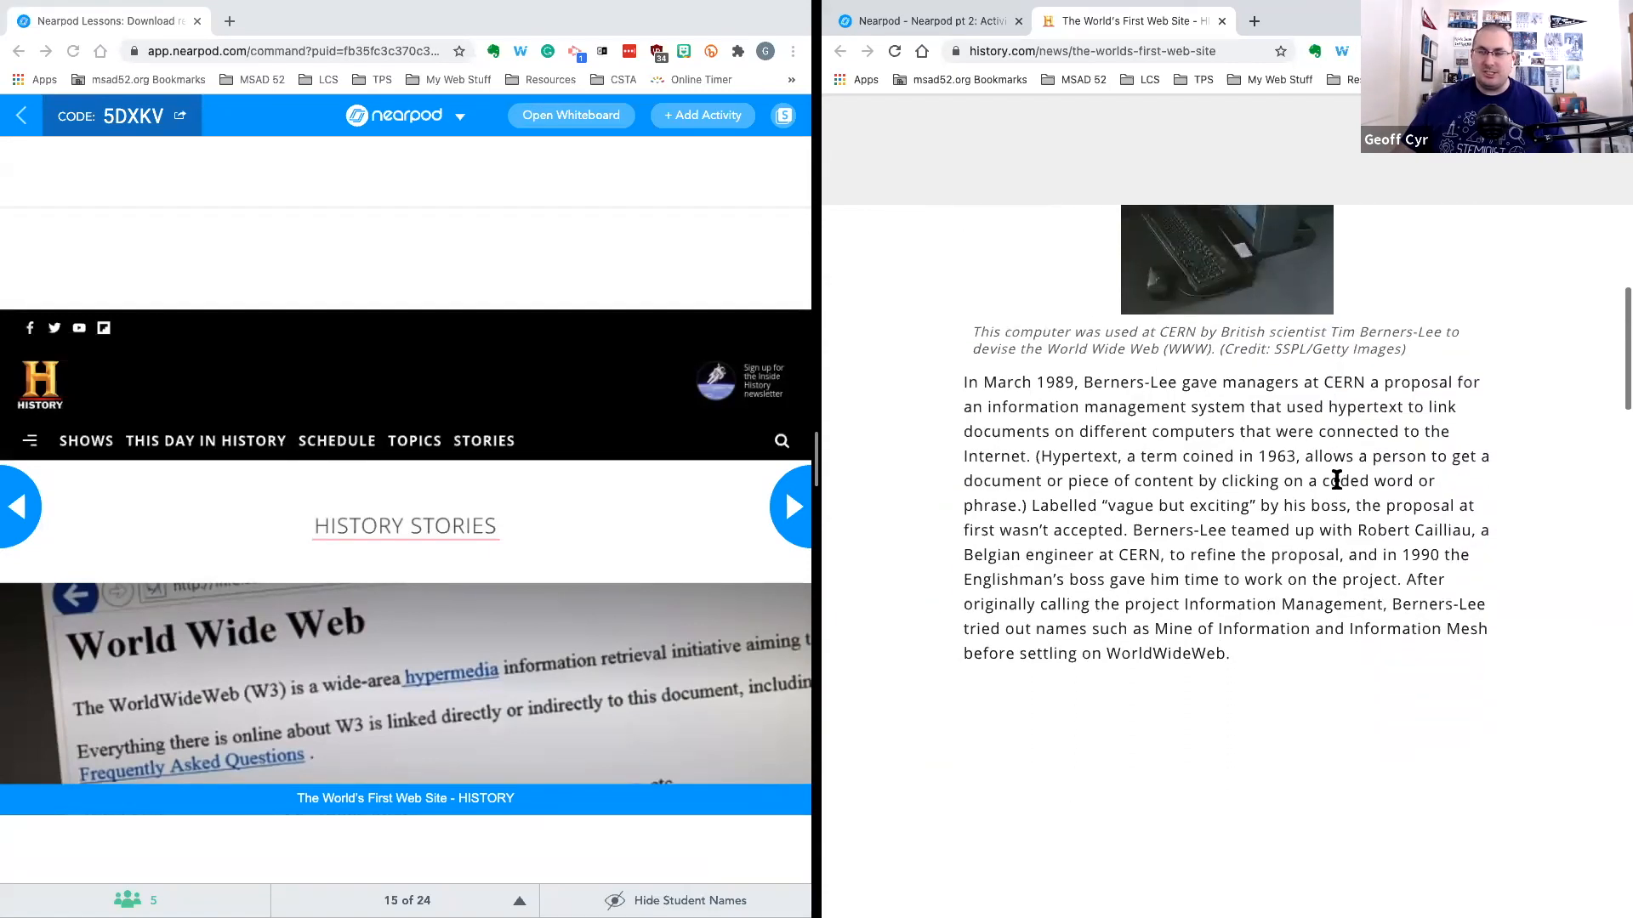
scroll(1337, 481, "down", 6)
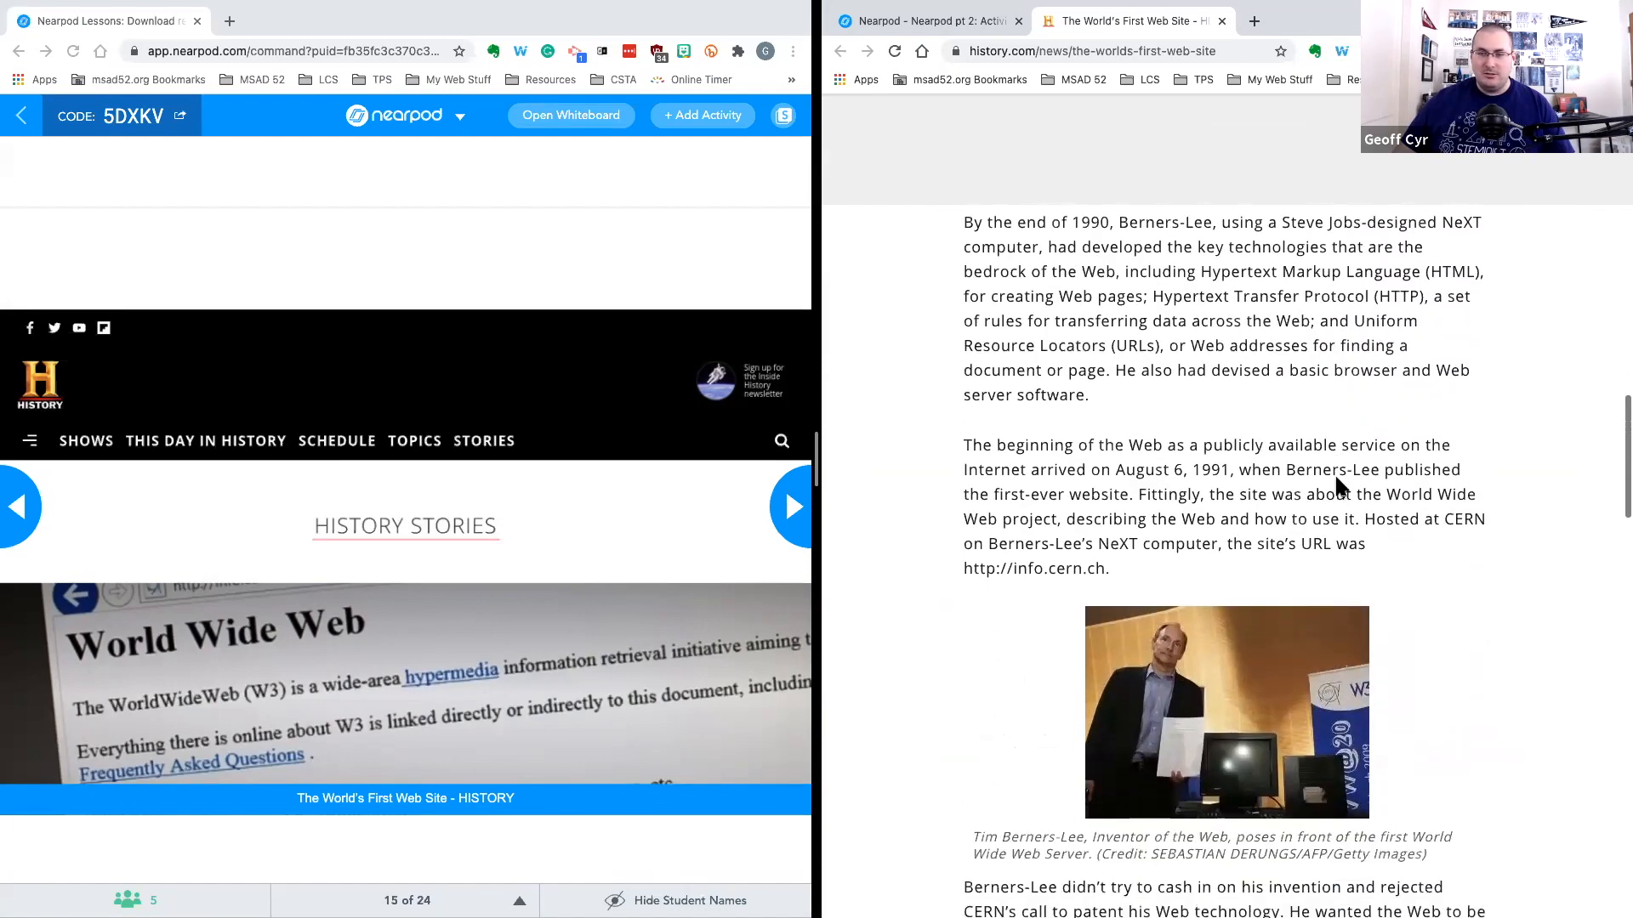
scroll(1335, 480, "down", 7)
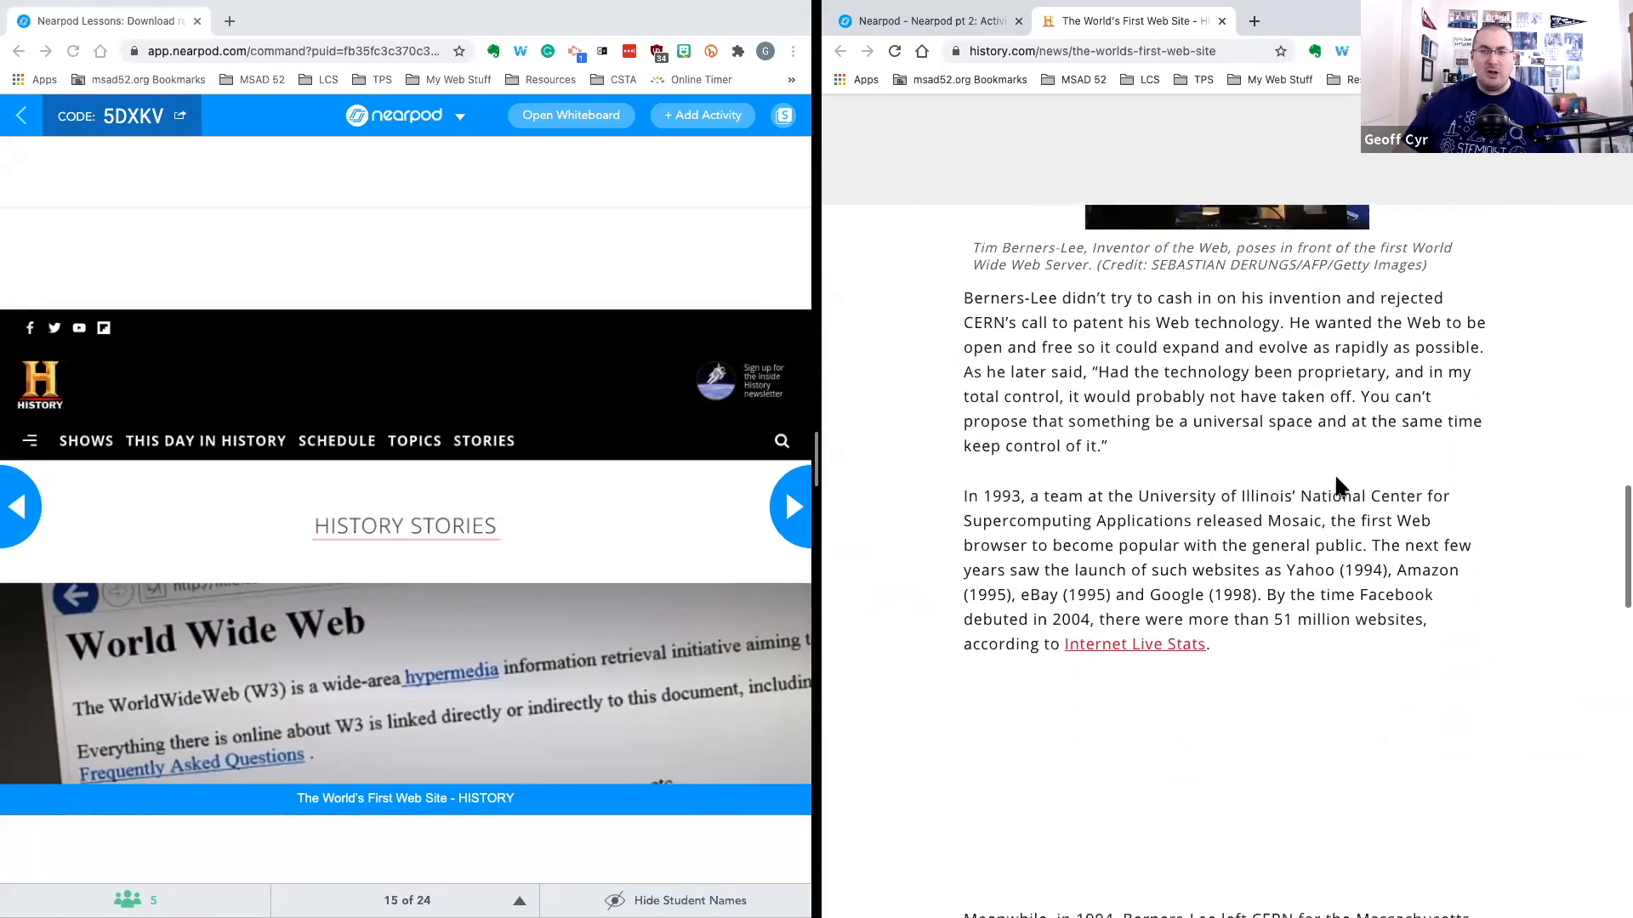
scroll(1335, 478, "down", 1)
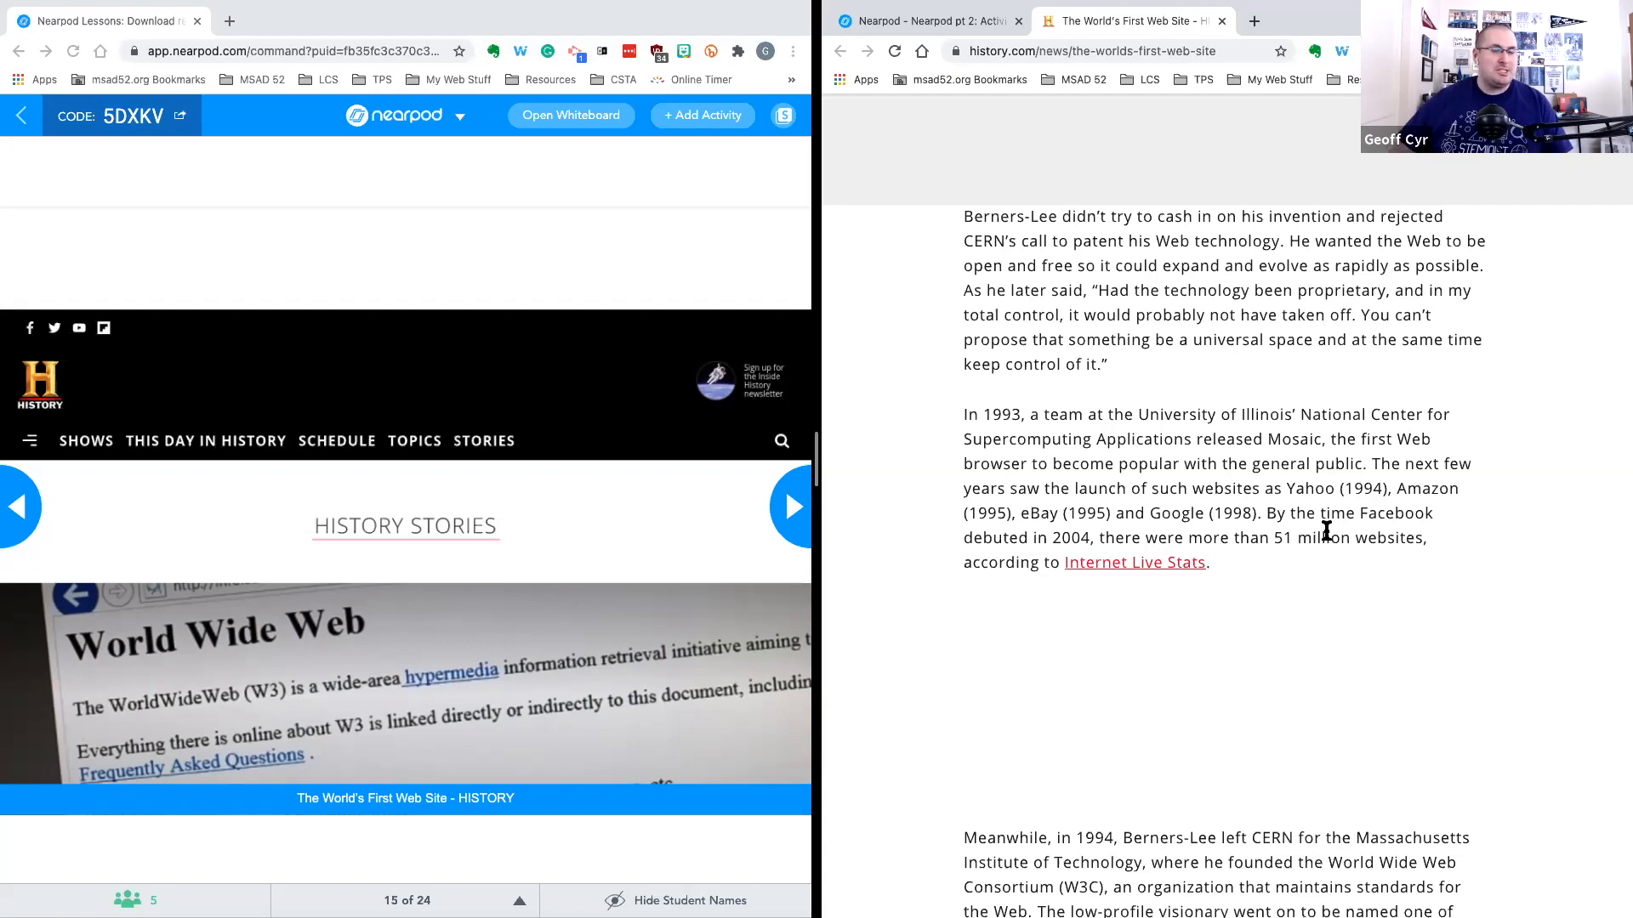
scroll(1358, 485, "up", 1)
left_click(792, 508)
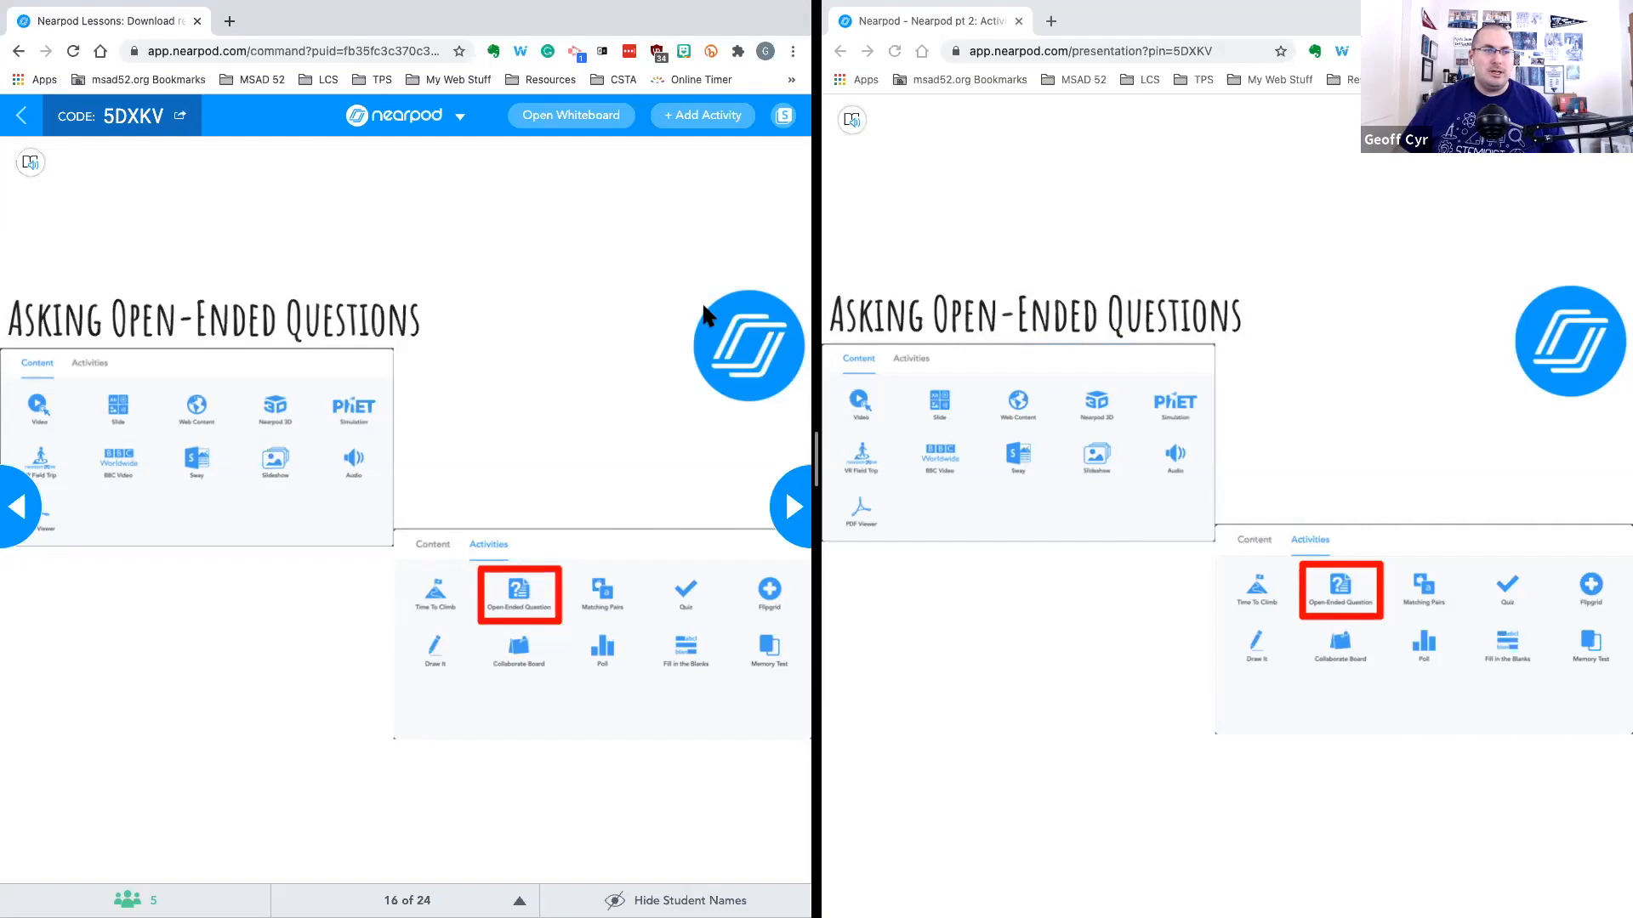
Switch to the Nearpod 201 lesson editor and add an Open-Ended Question activity
key("ctrl+Left")
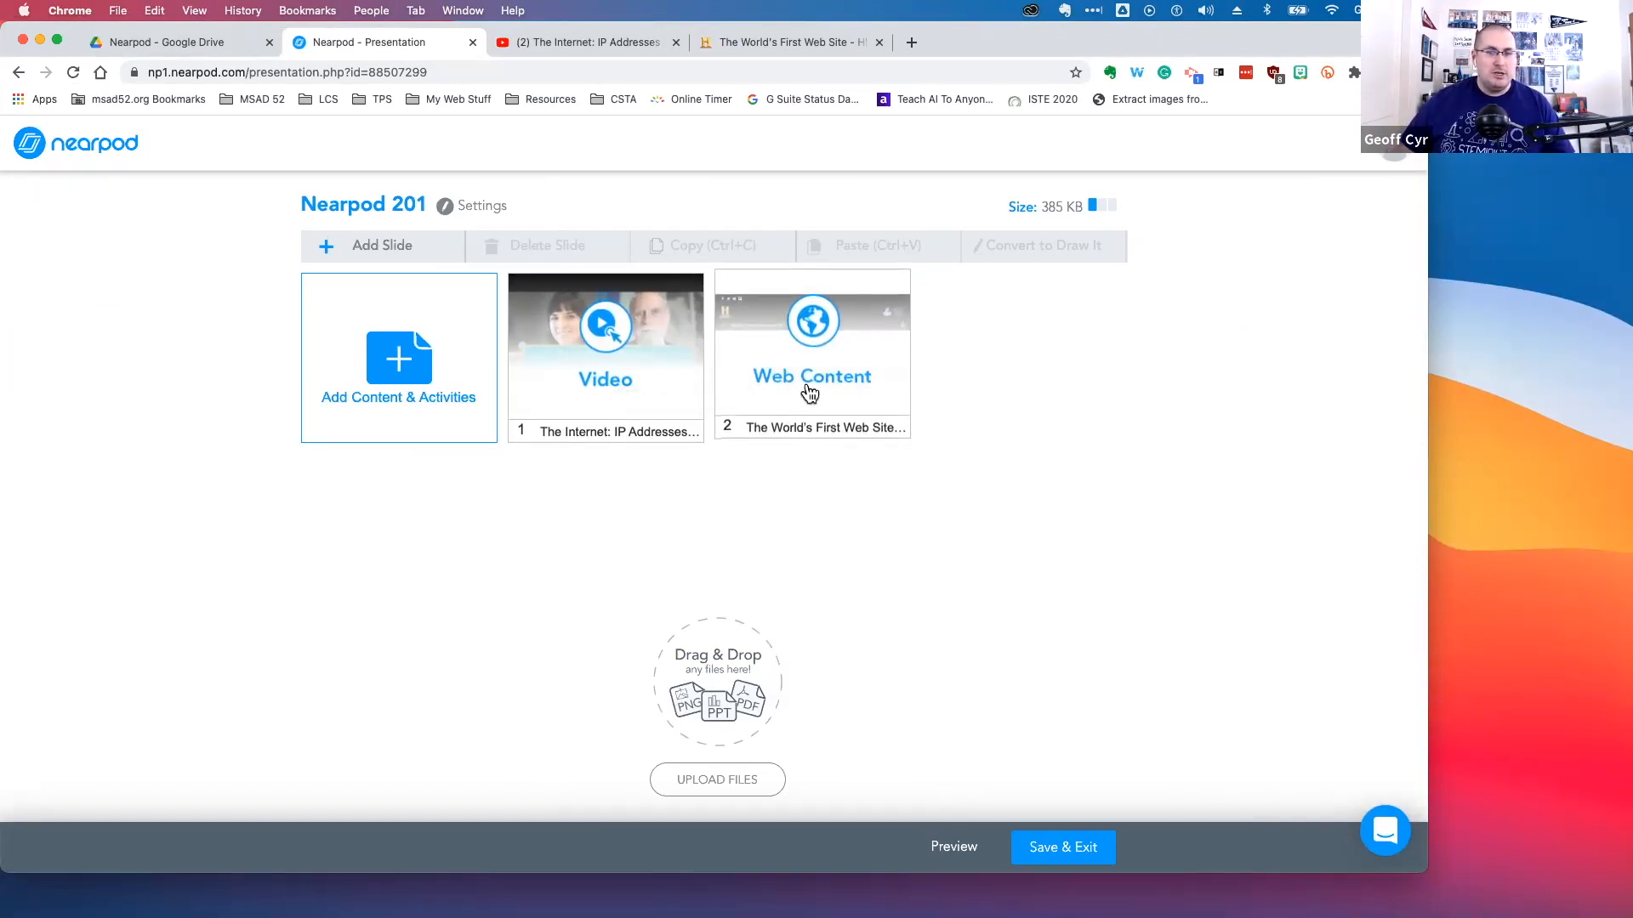
left_click_drag(833, 367, 885, 374)
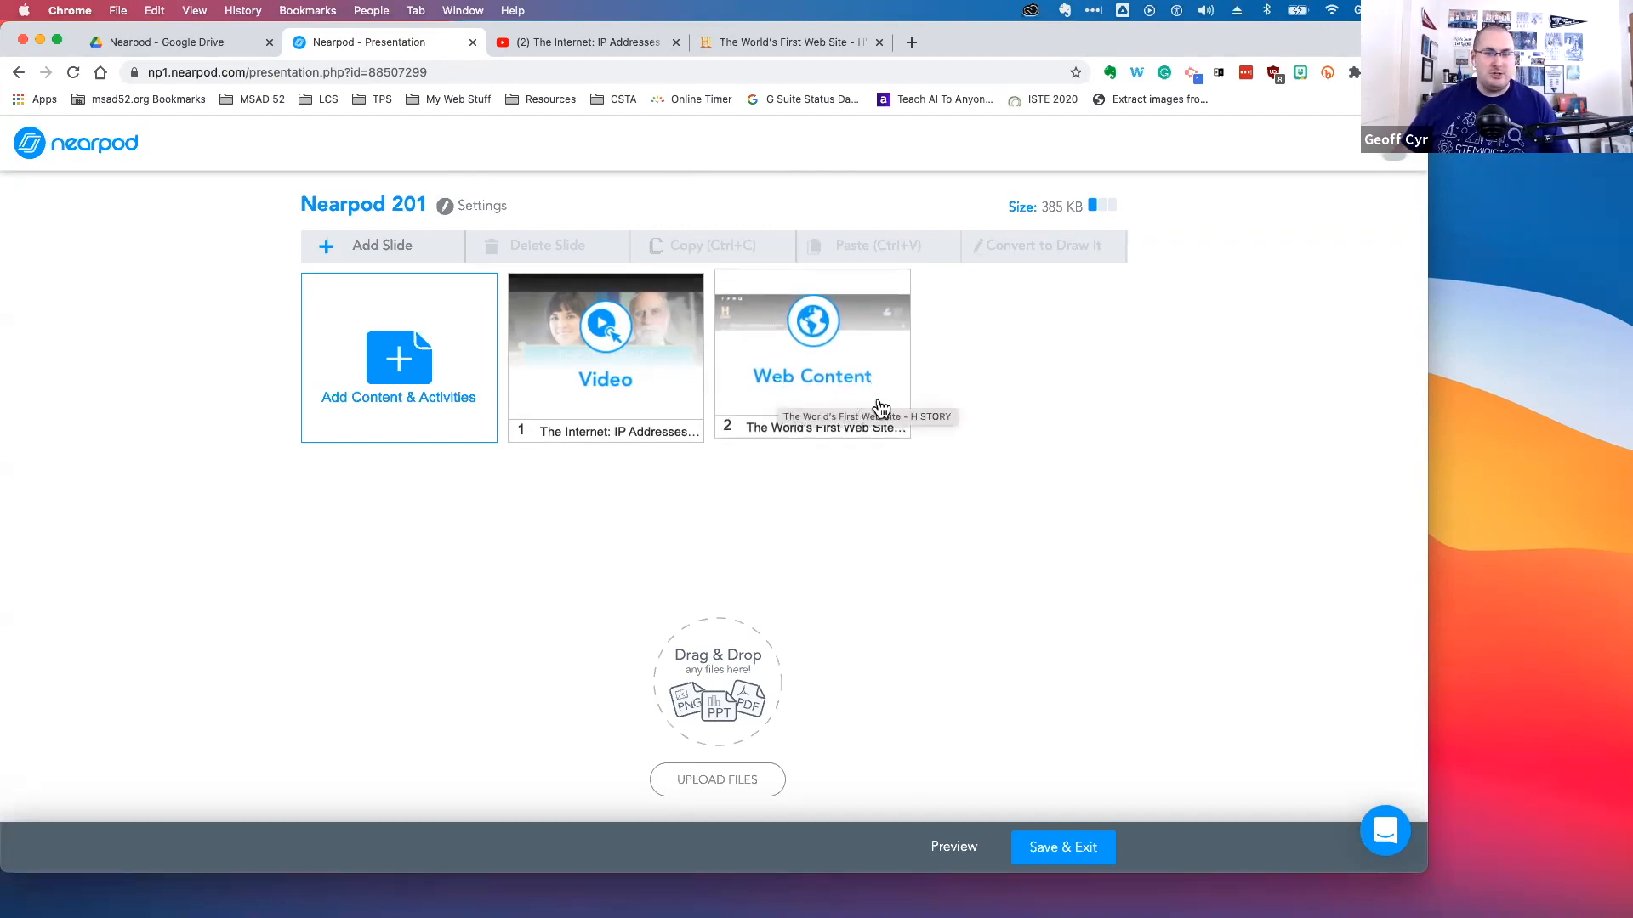
left_click(376, 352)
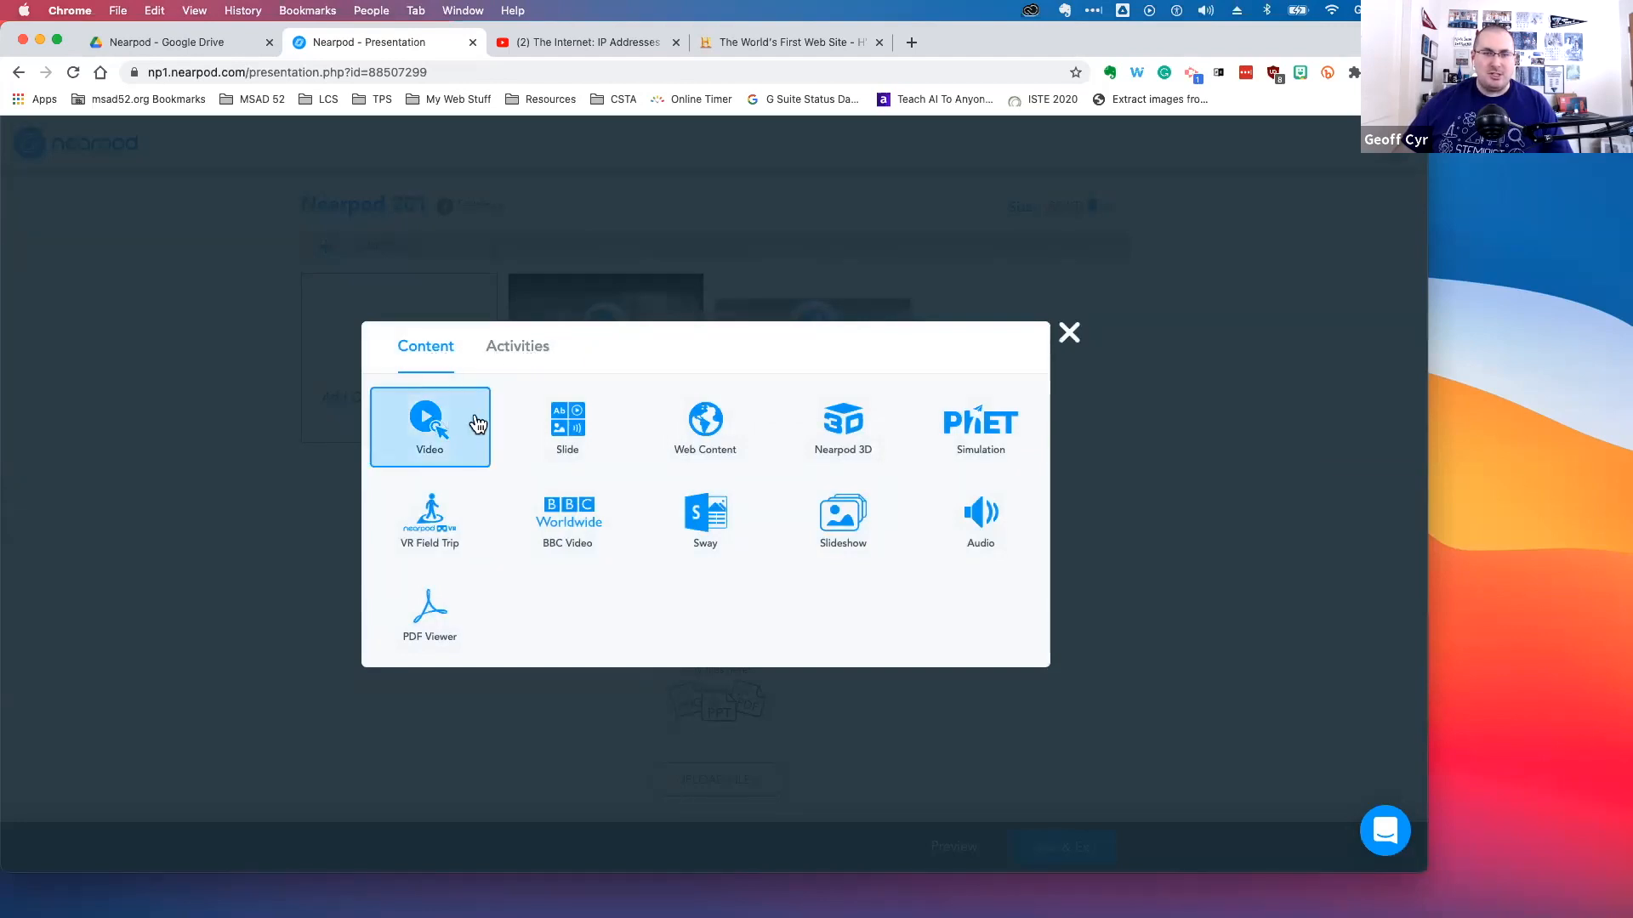
left_click(514, 348)
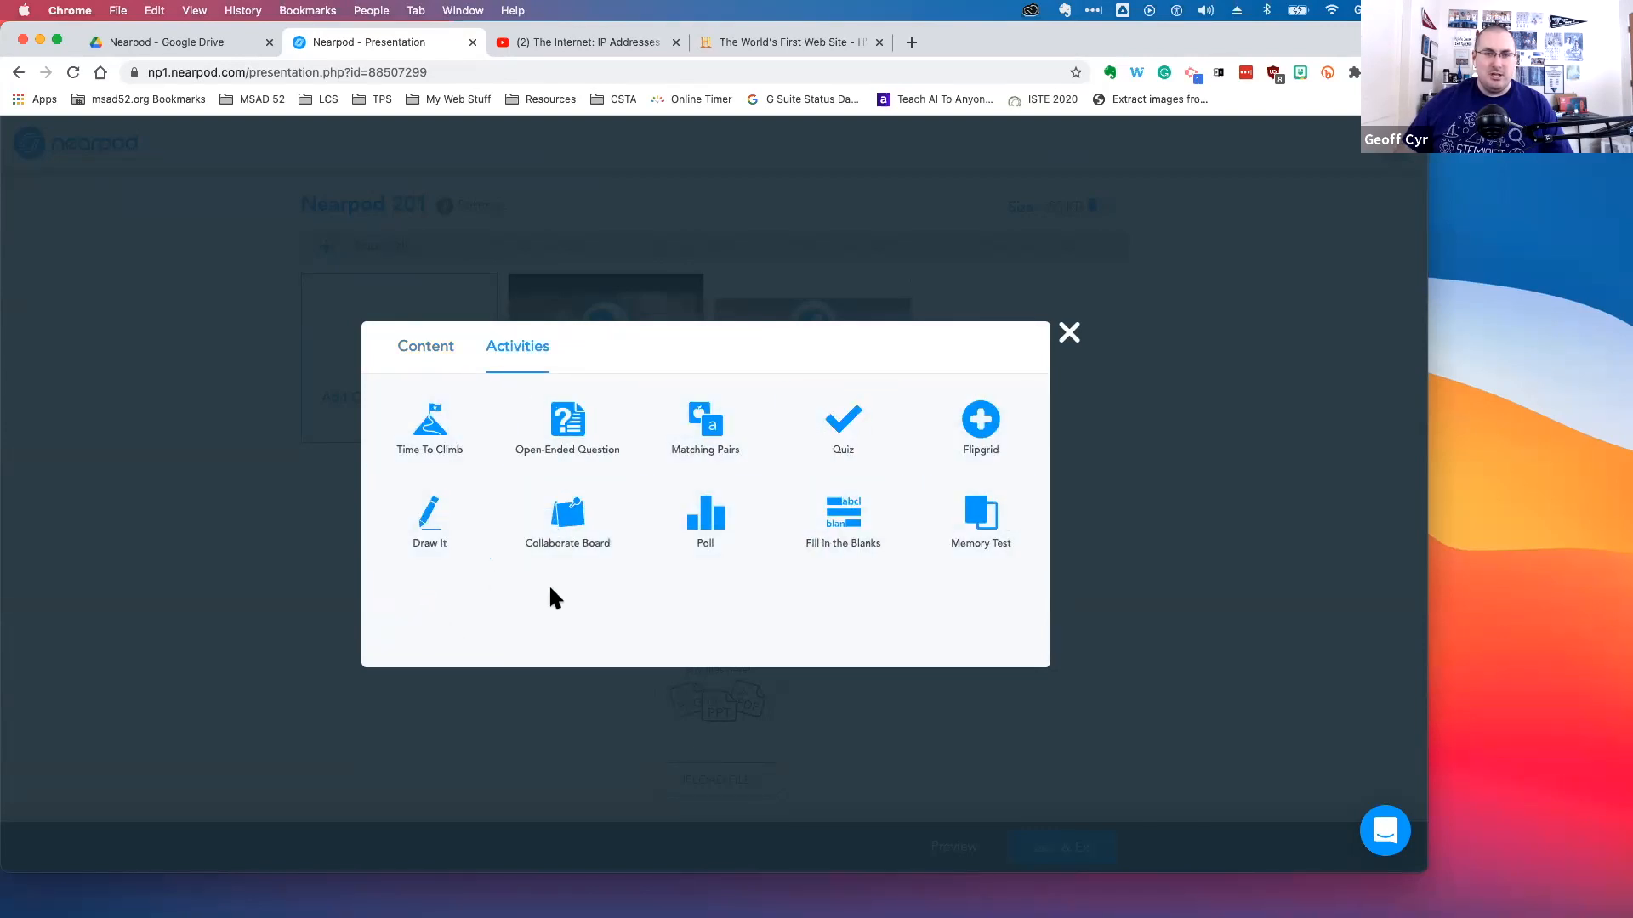
left_click(576, 436)
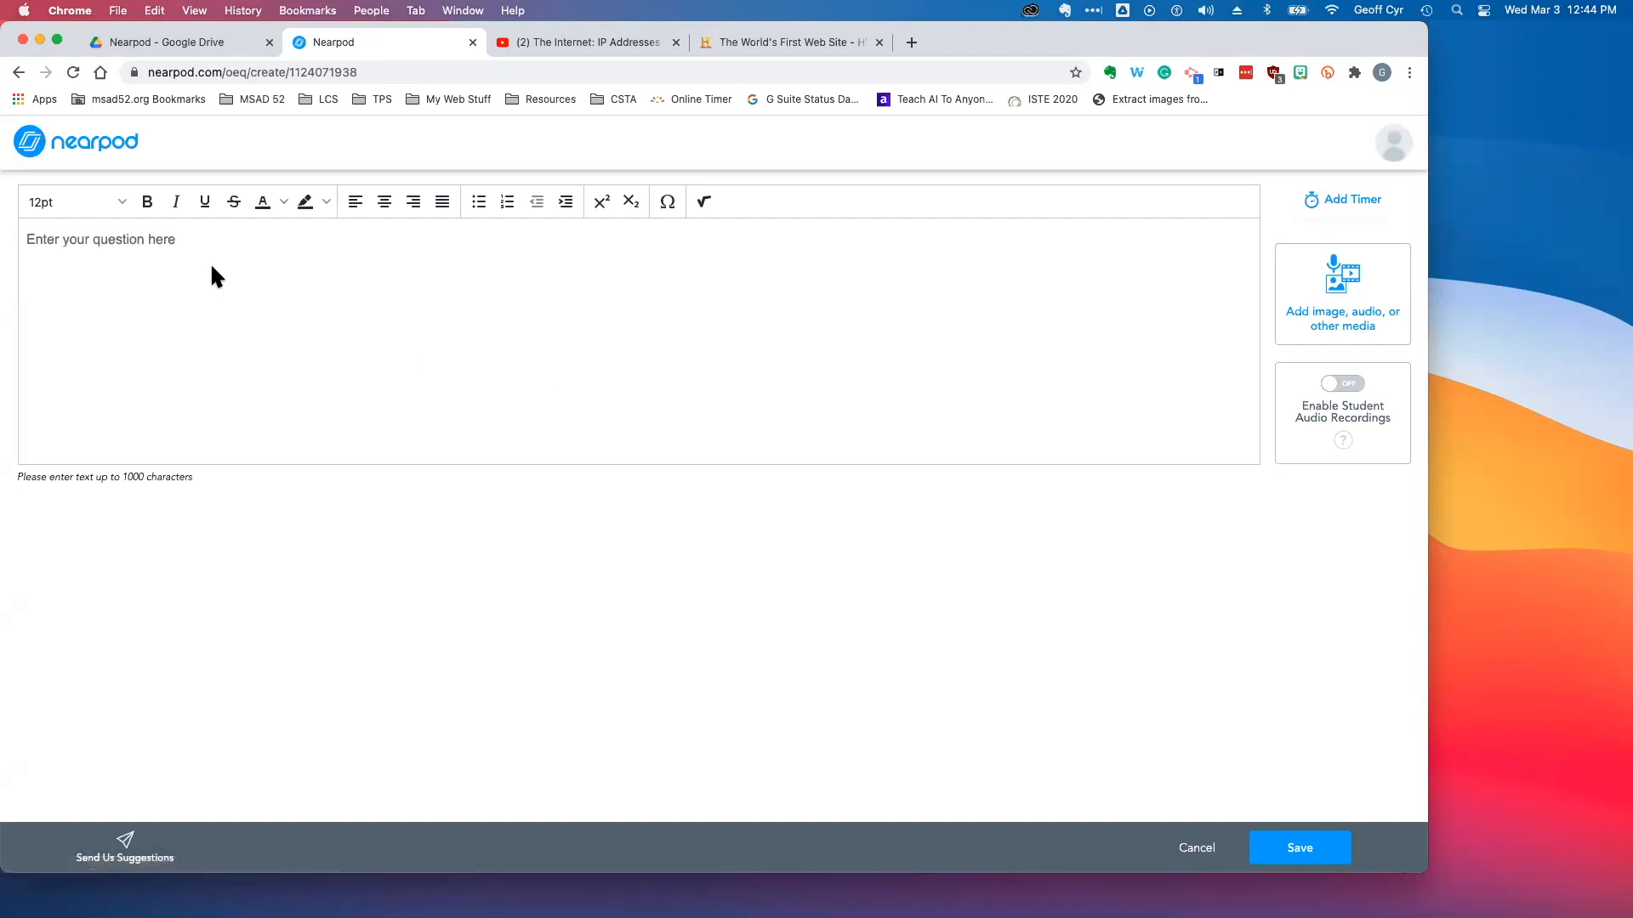
Enter the question "How has Tim Berners-Lee influenced how you use computers today? Use examples from the article in your answer."
left_click(185, 258)
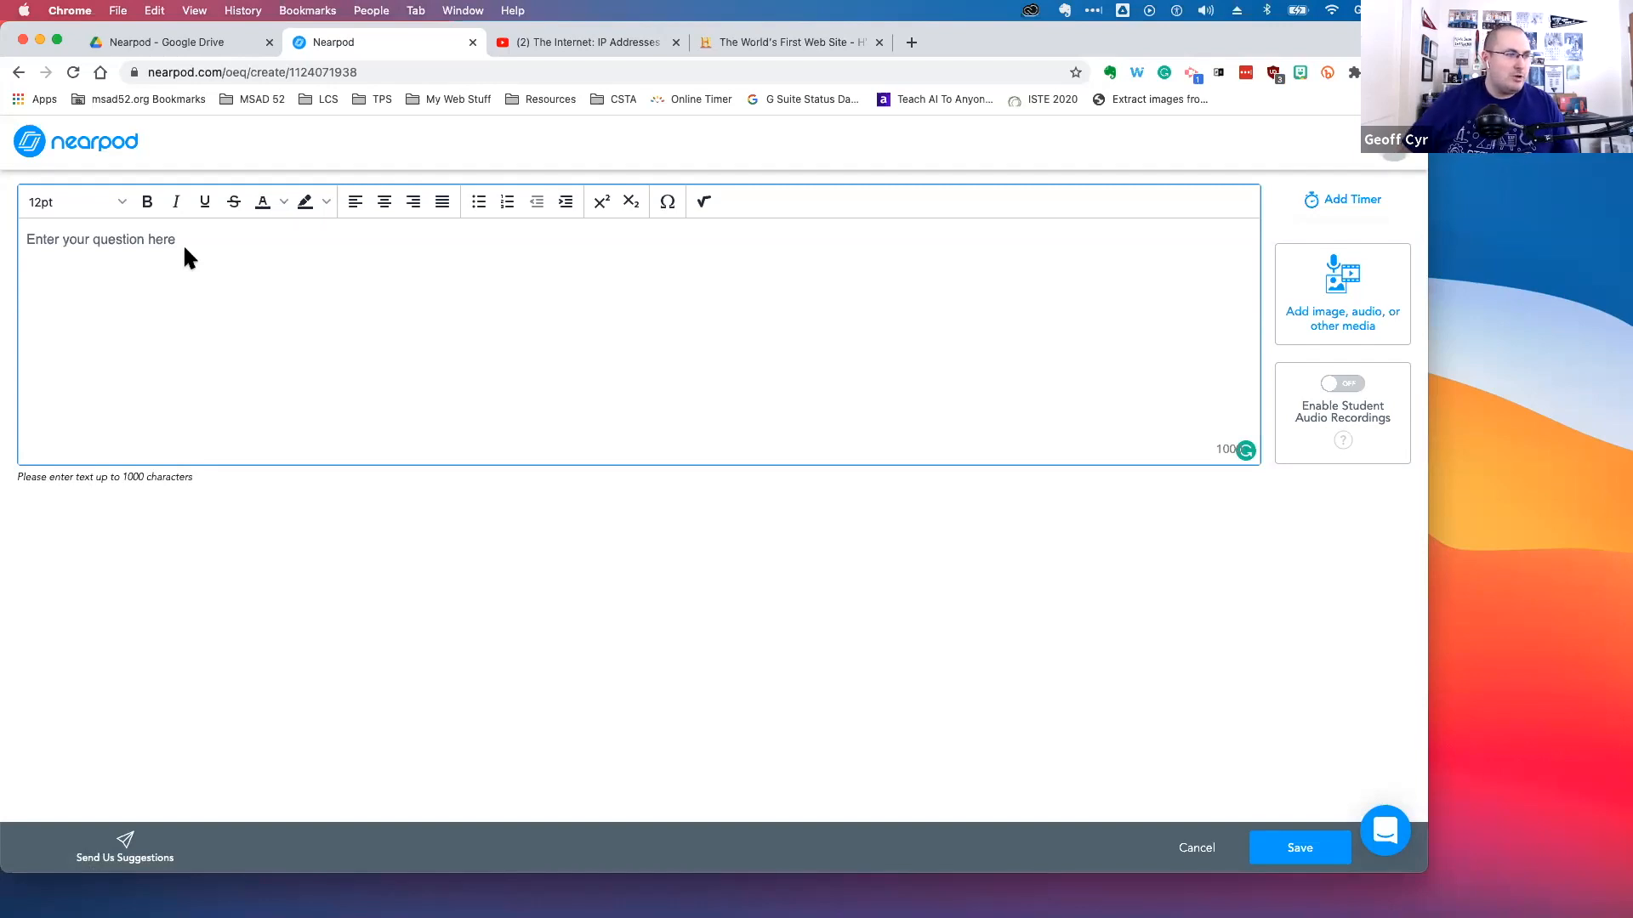
type("How ")
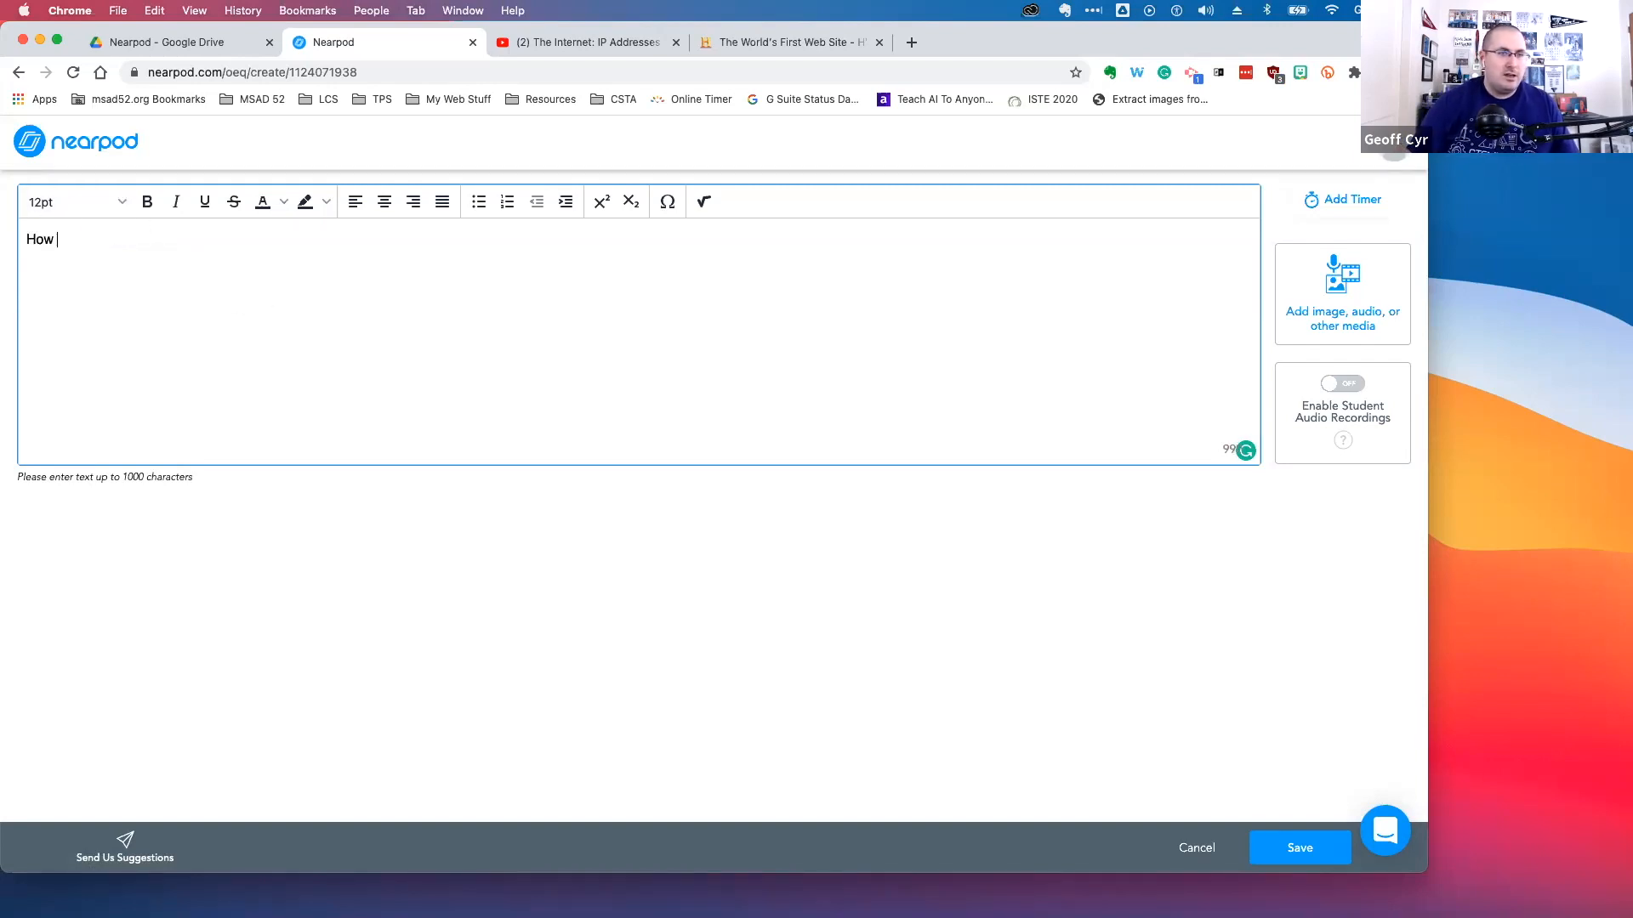
type("has Tim ")
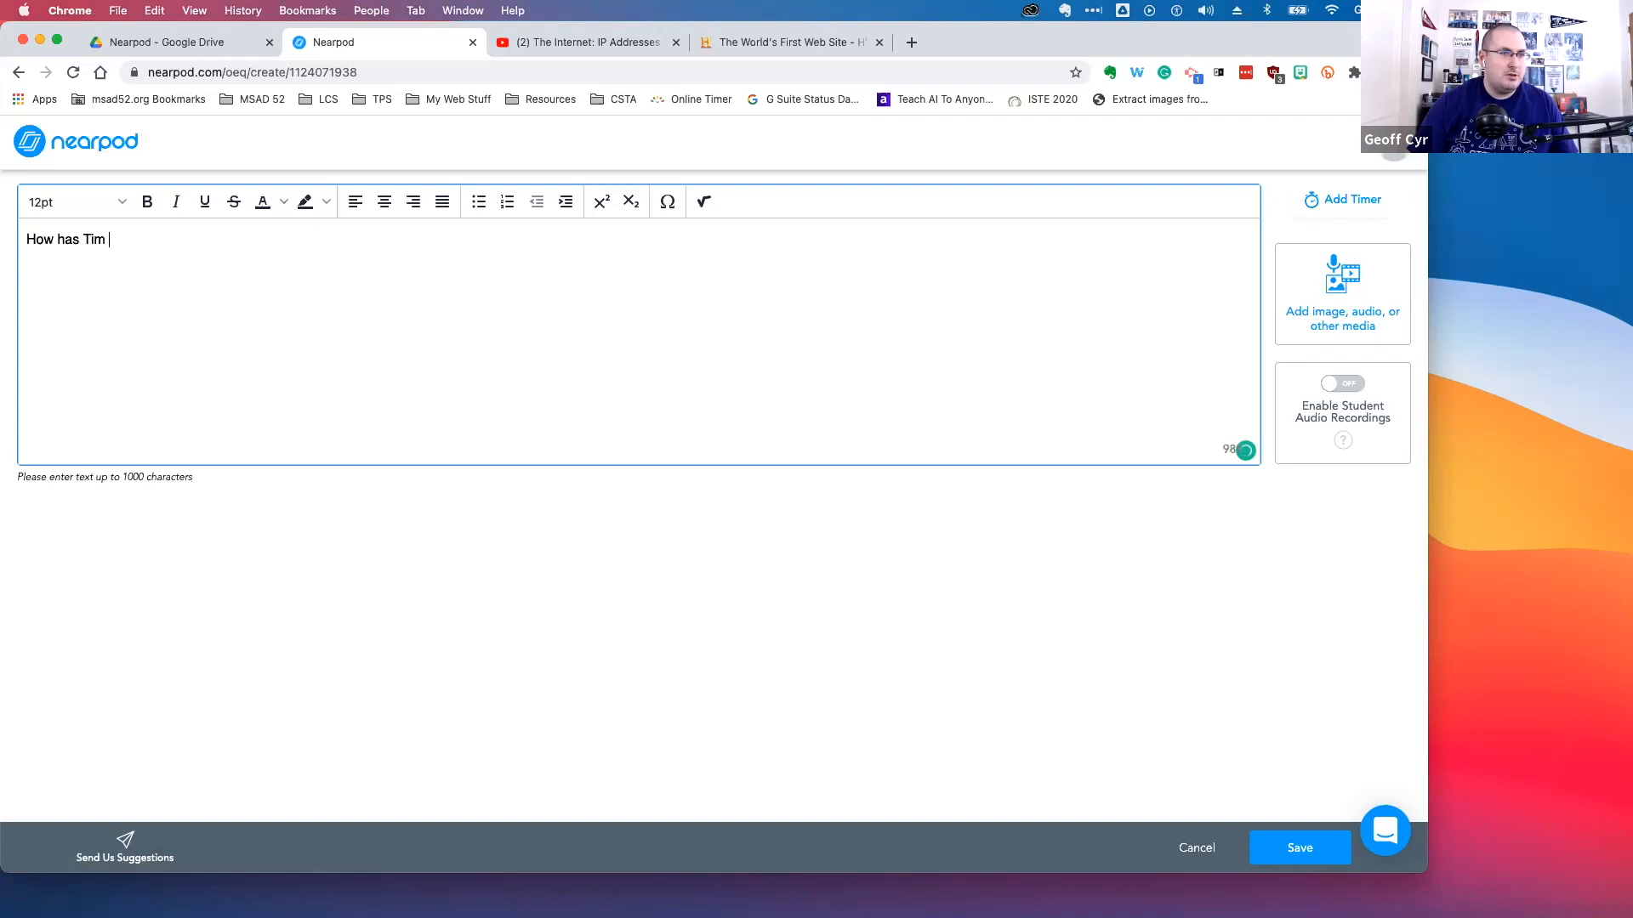
type("Berners-Le")
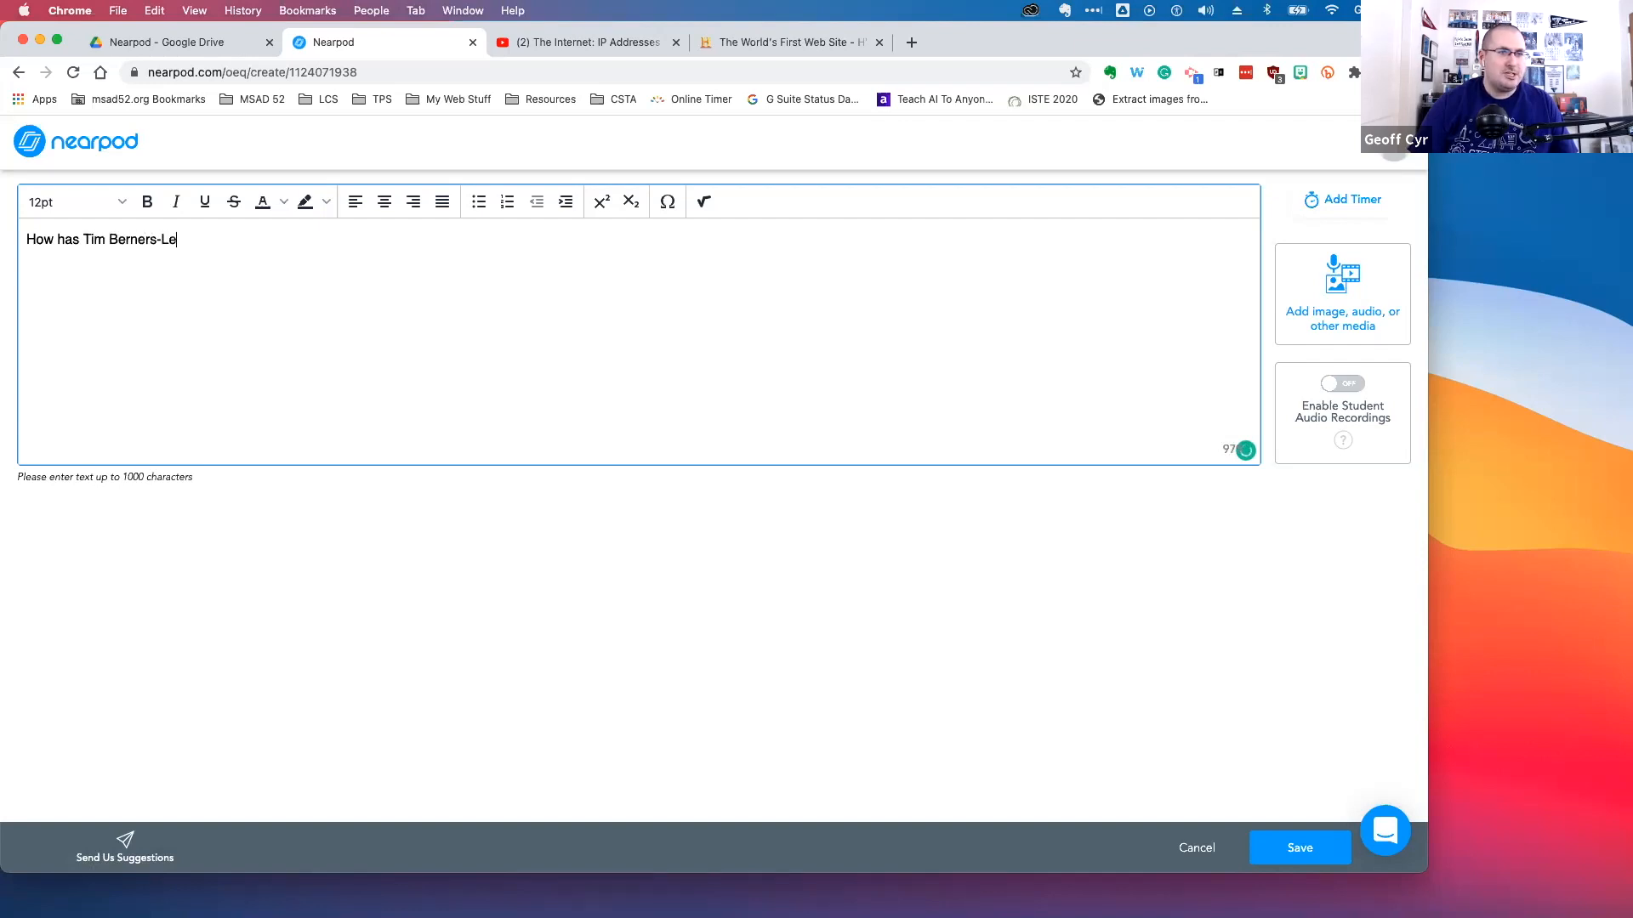
type("e influenc")
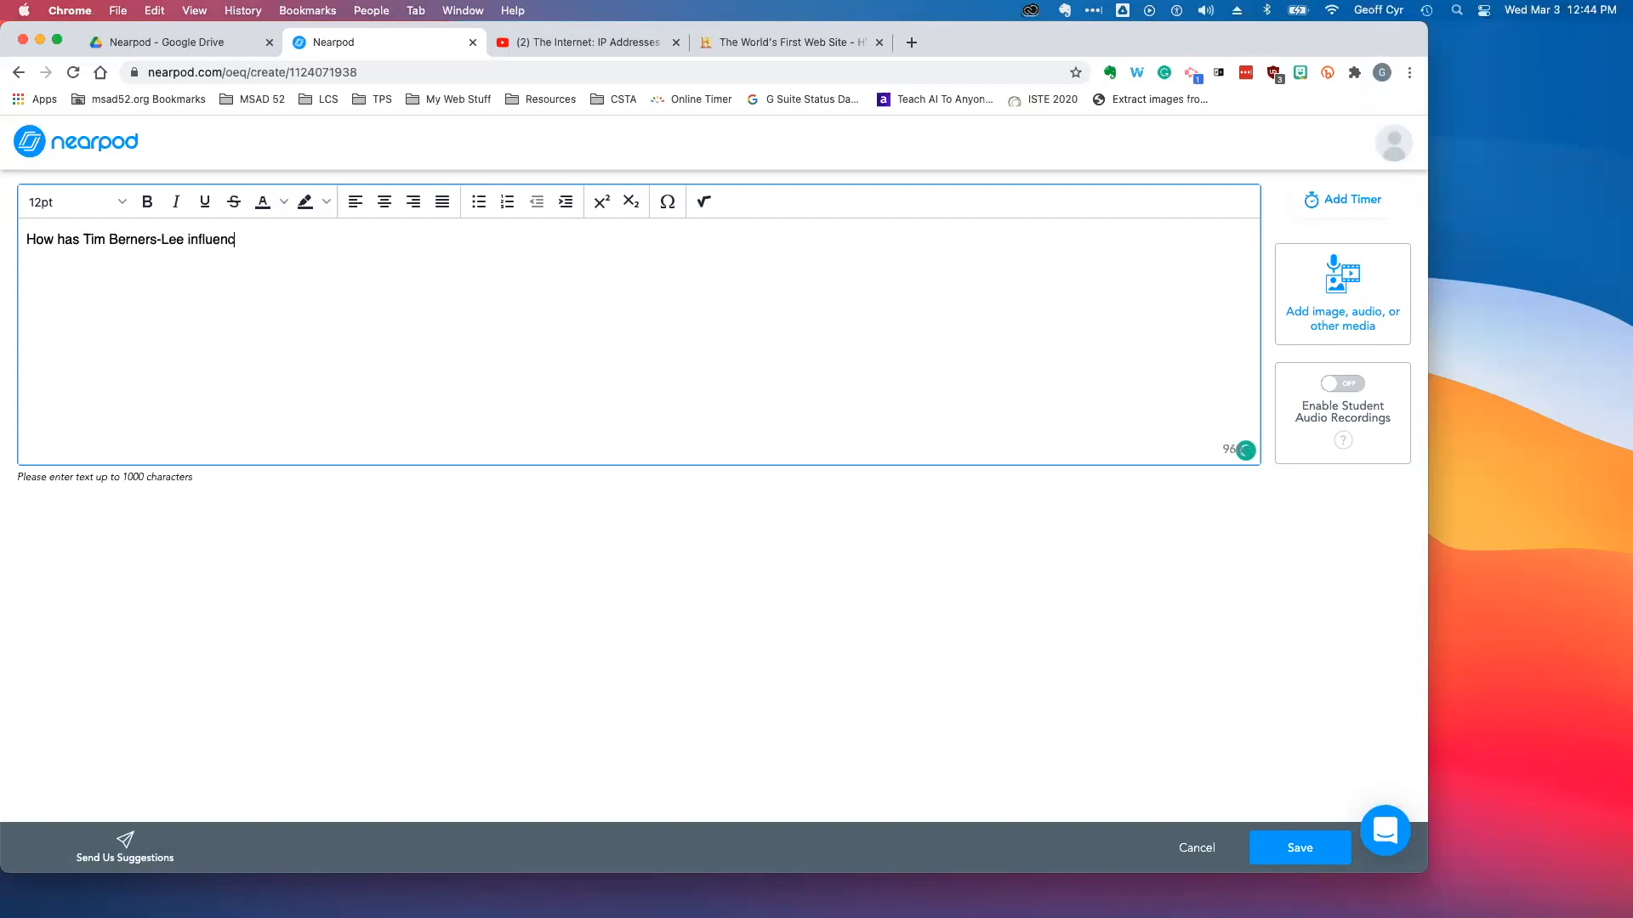
type("ed how you use computers tod")
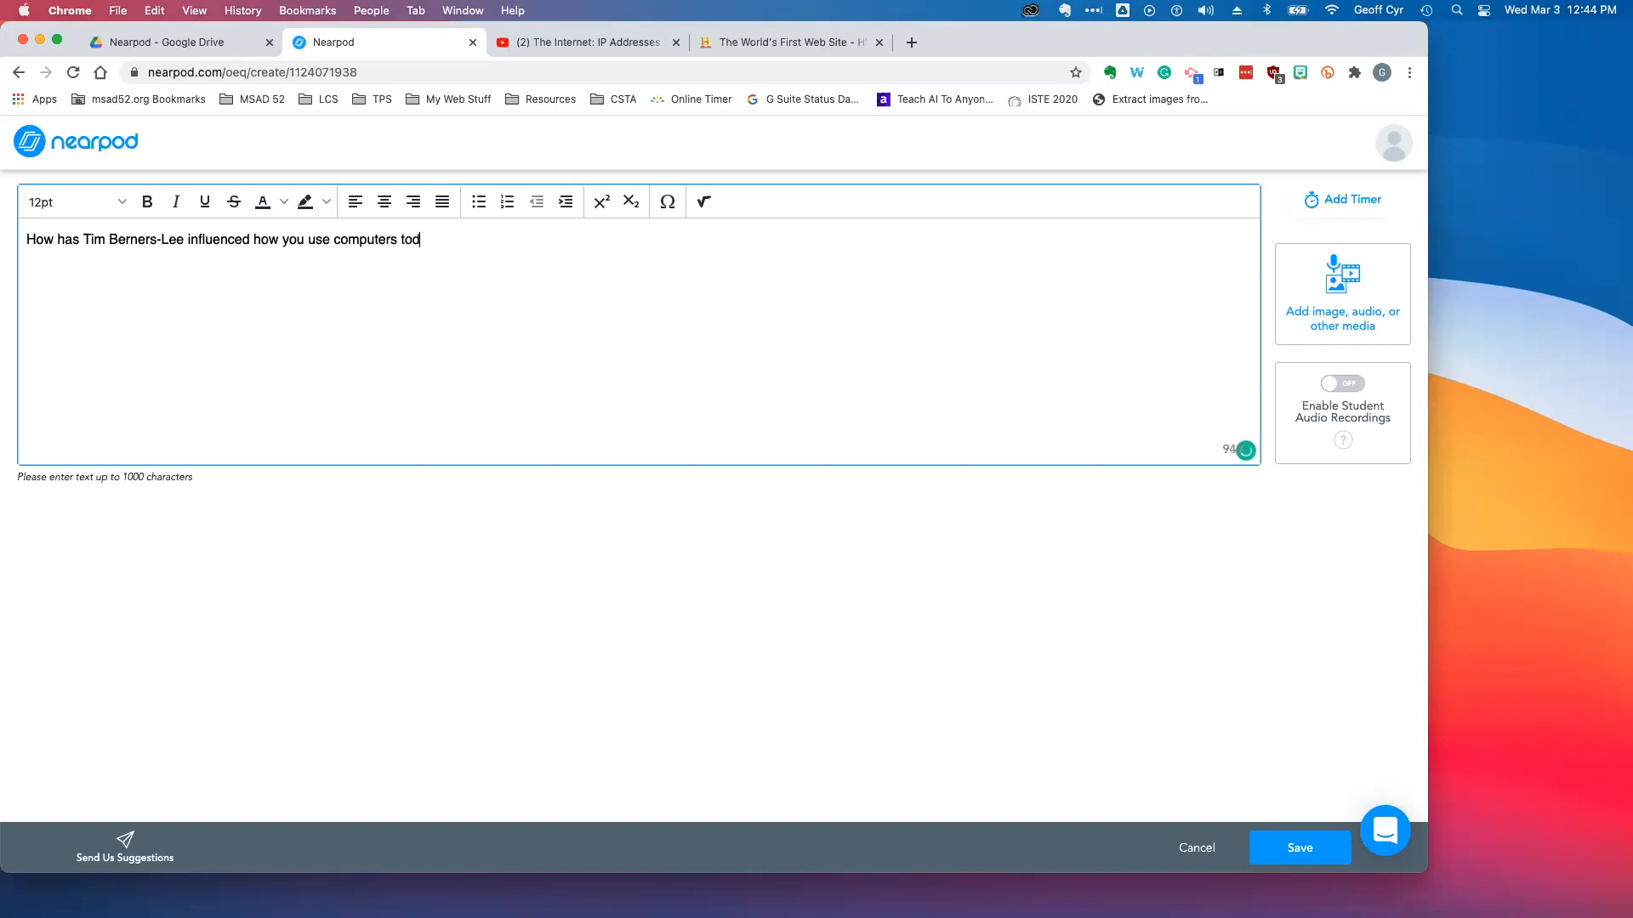
type("ay? Use examples from the artic")
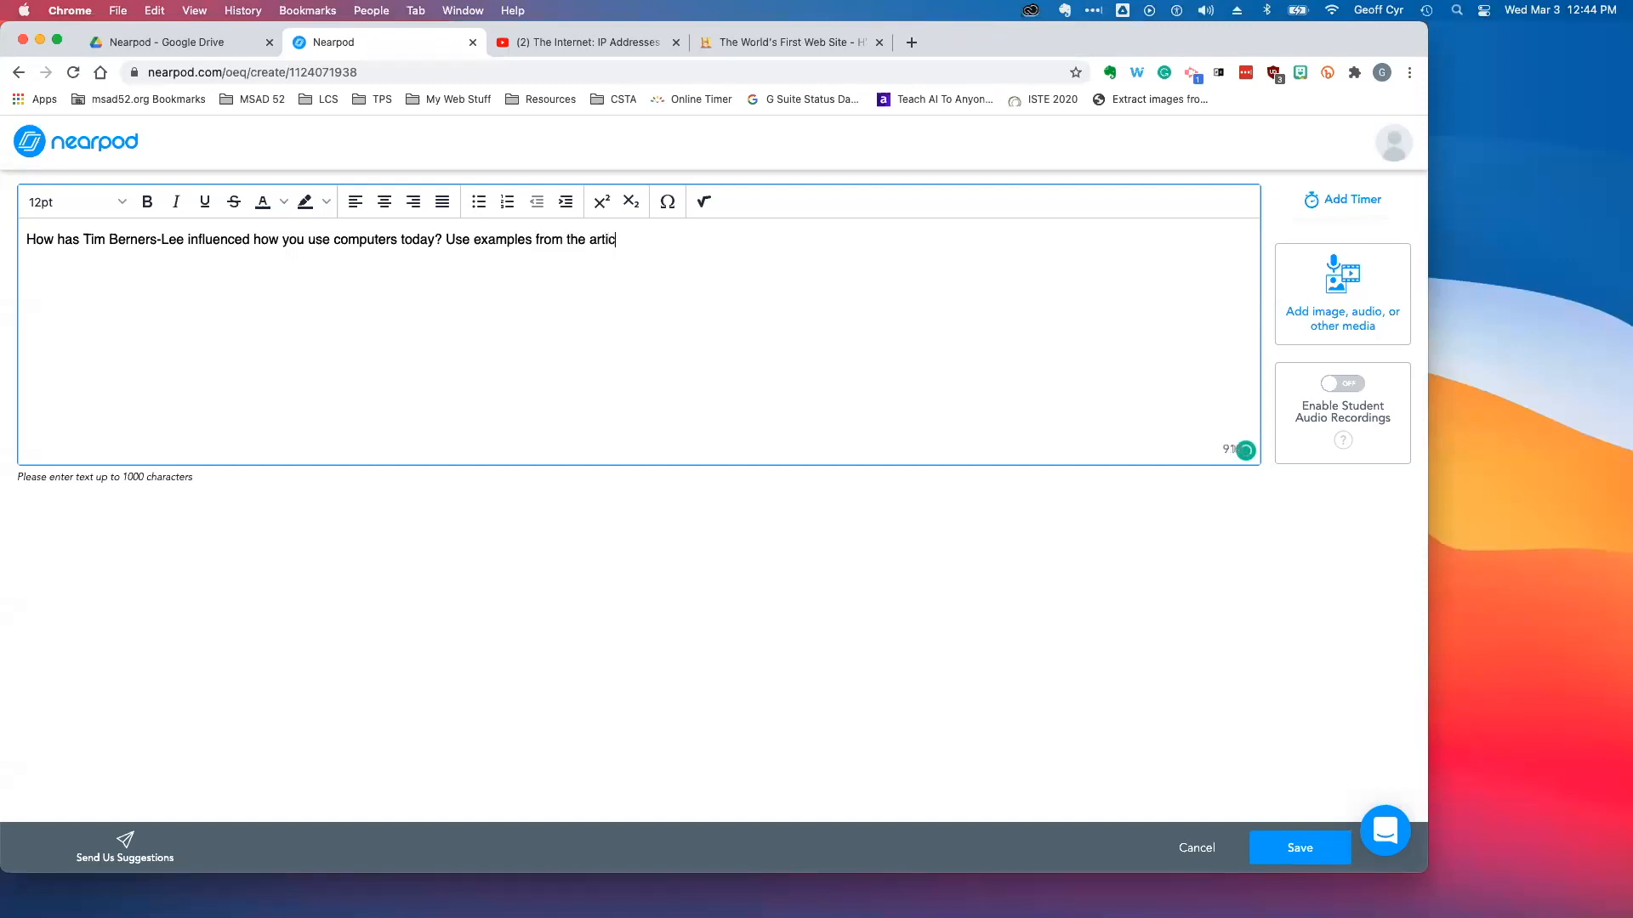
type("le in your answer.")
left_click_drag(733, 240, 22, 242)
left_click(257, 350)
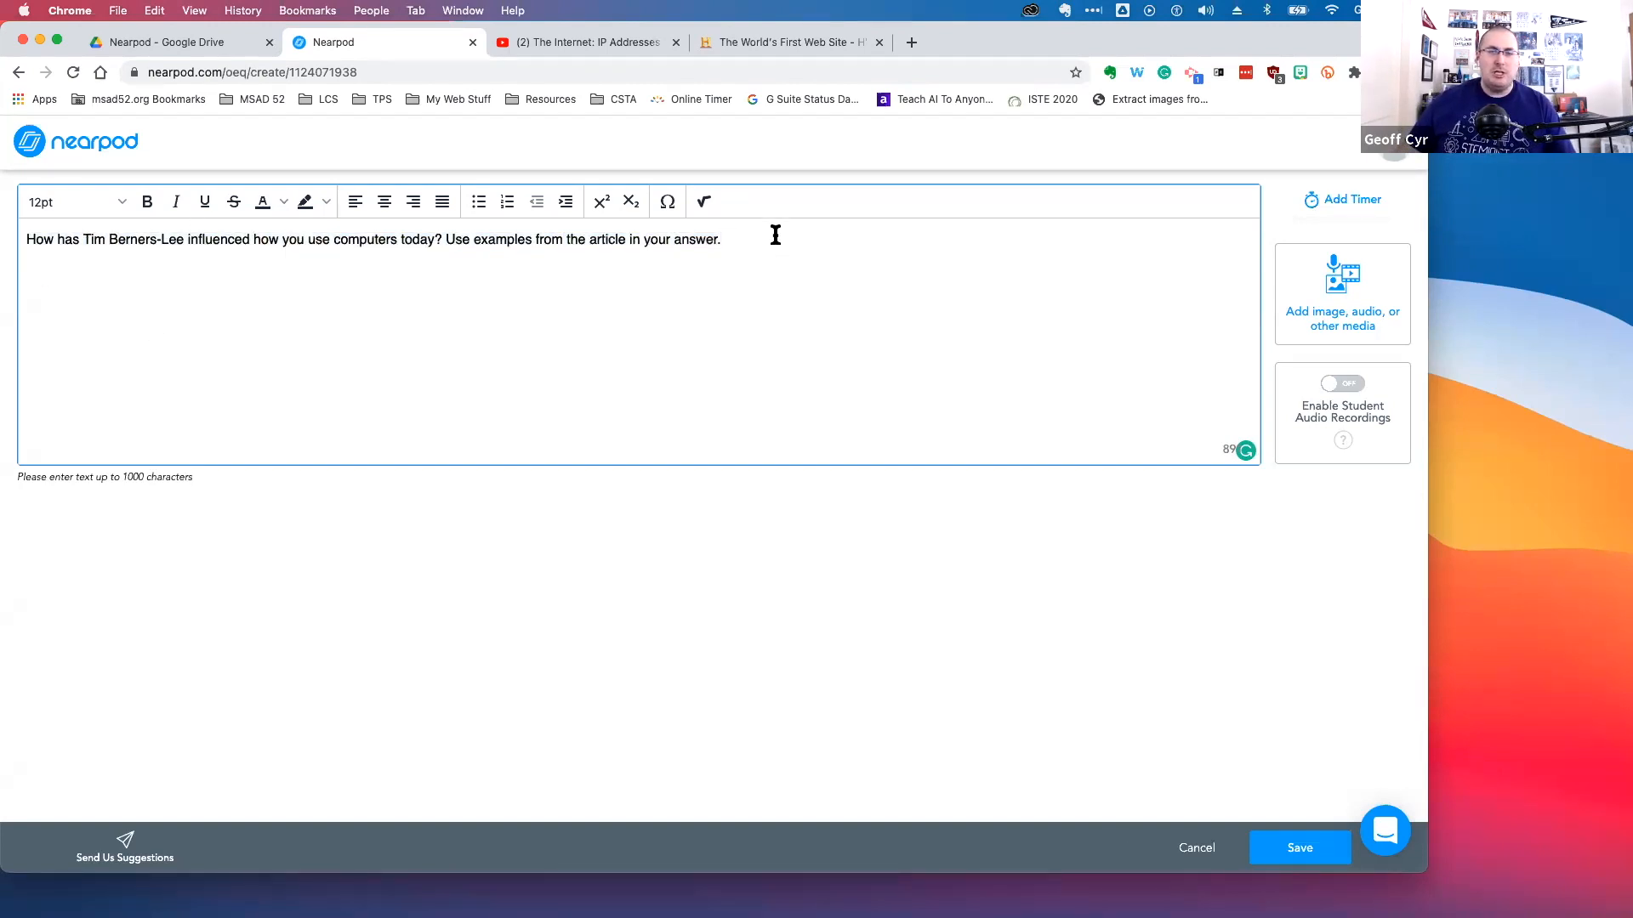
key("super+a")
left_click(260, 242, "shift")
left_click(327, 261)
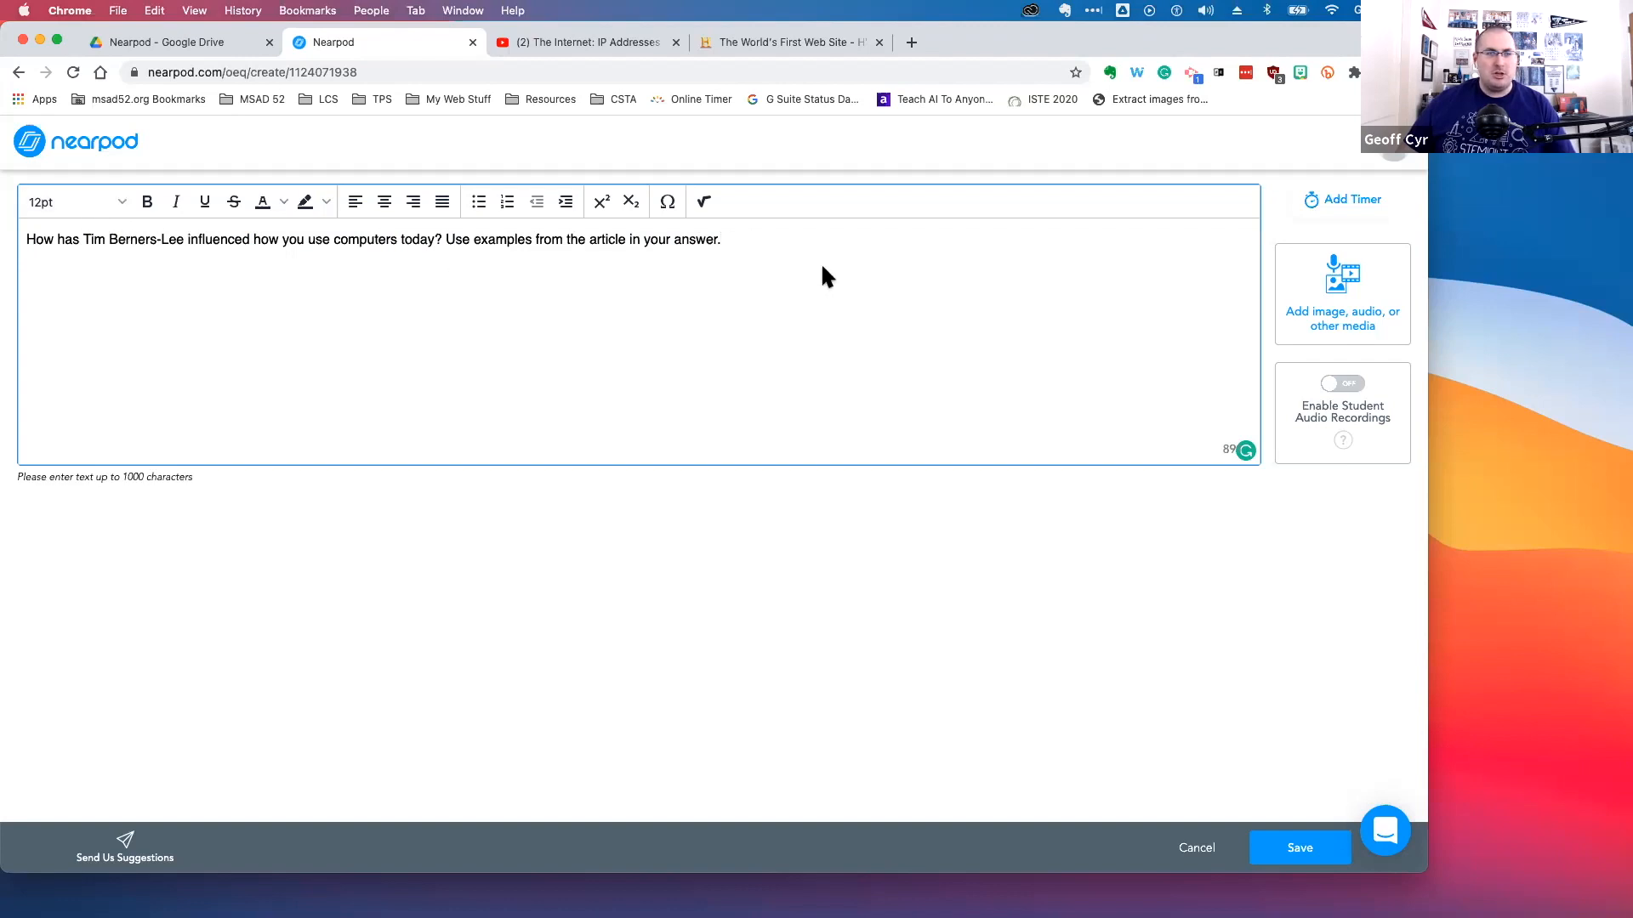
left_click_drag(721, 241, 26, 240)
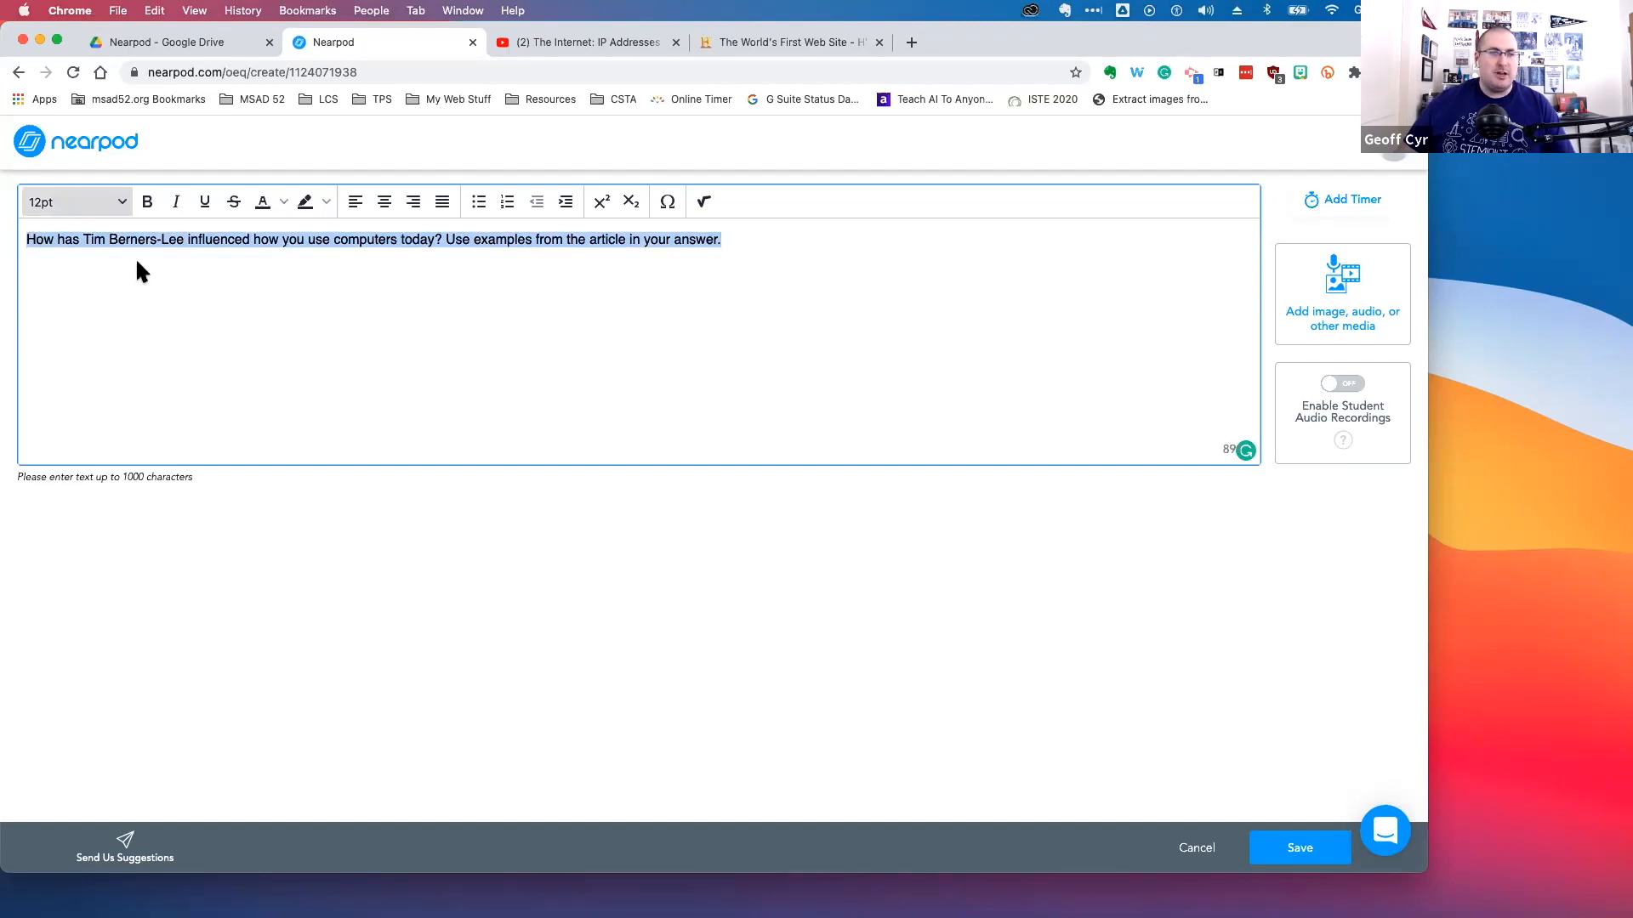
left_click(187, 251)
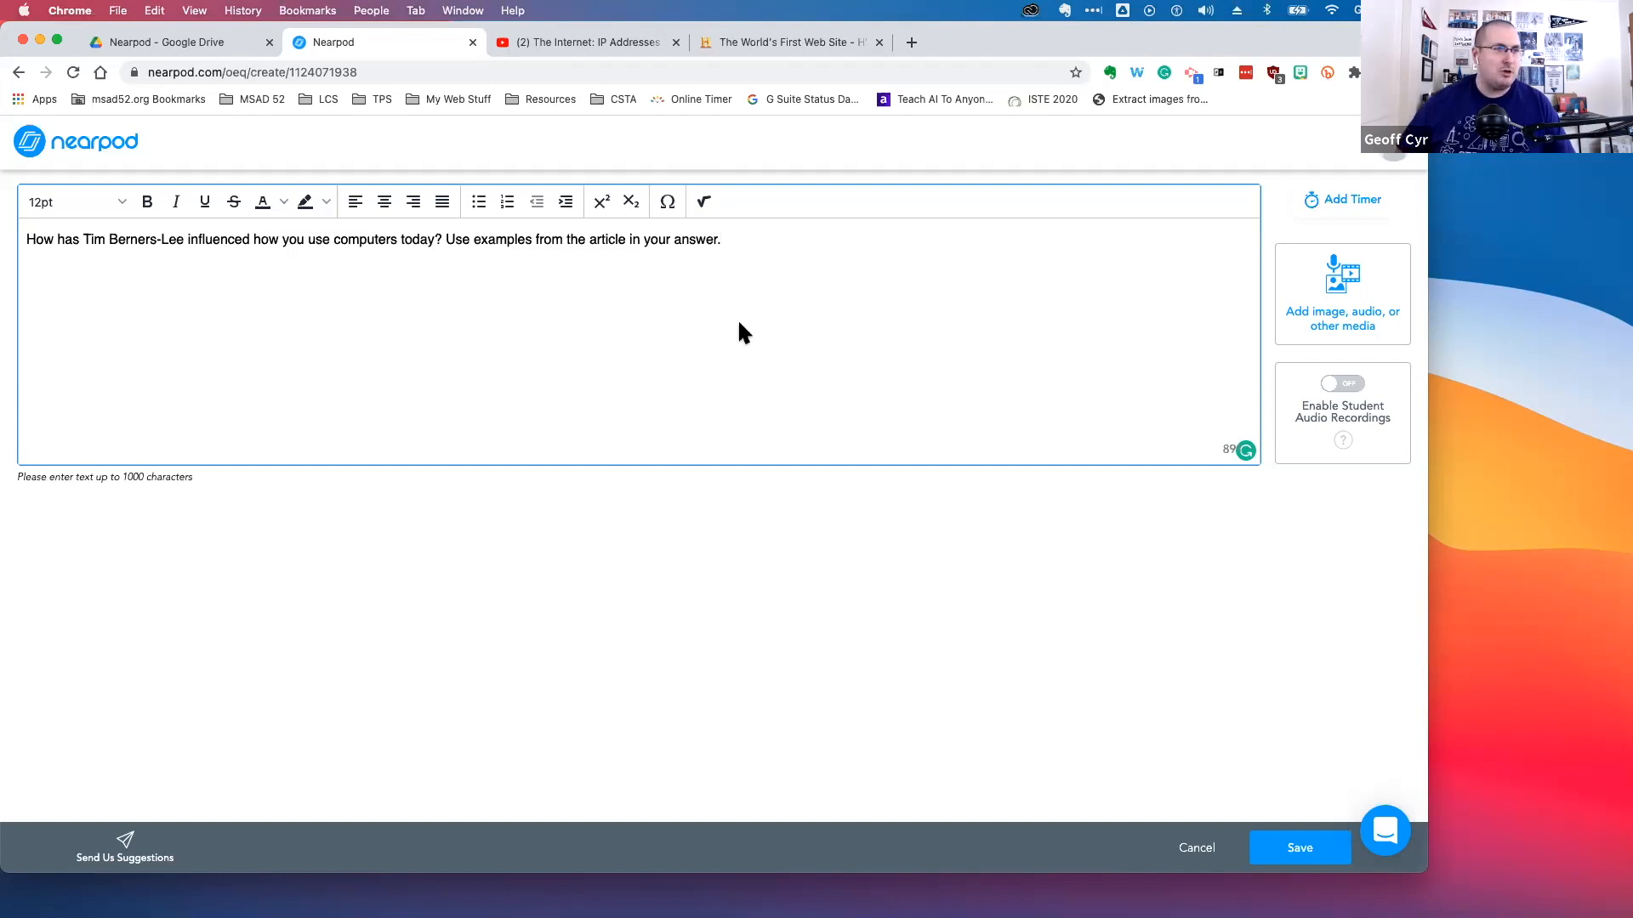
left_click(705, 207)
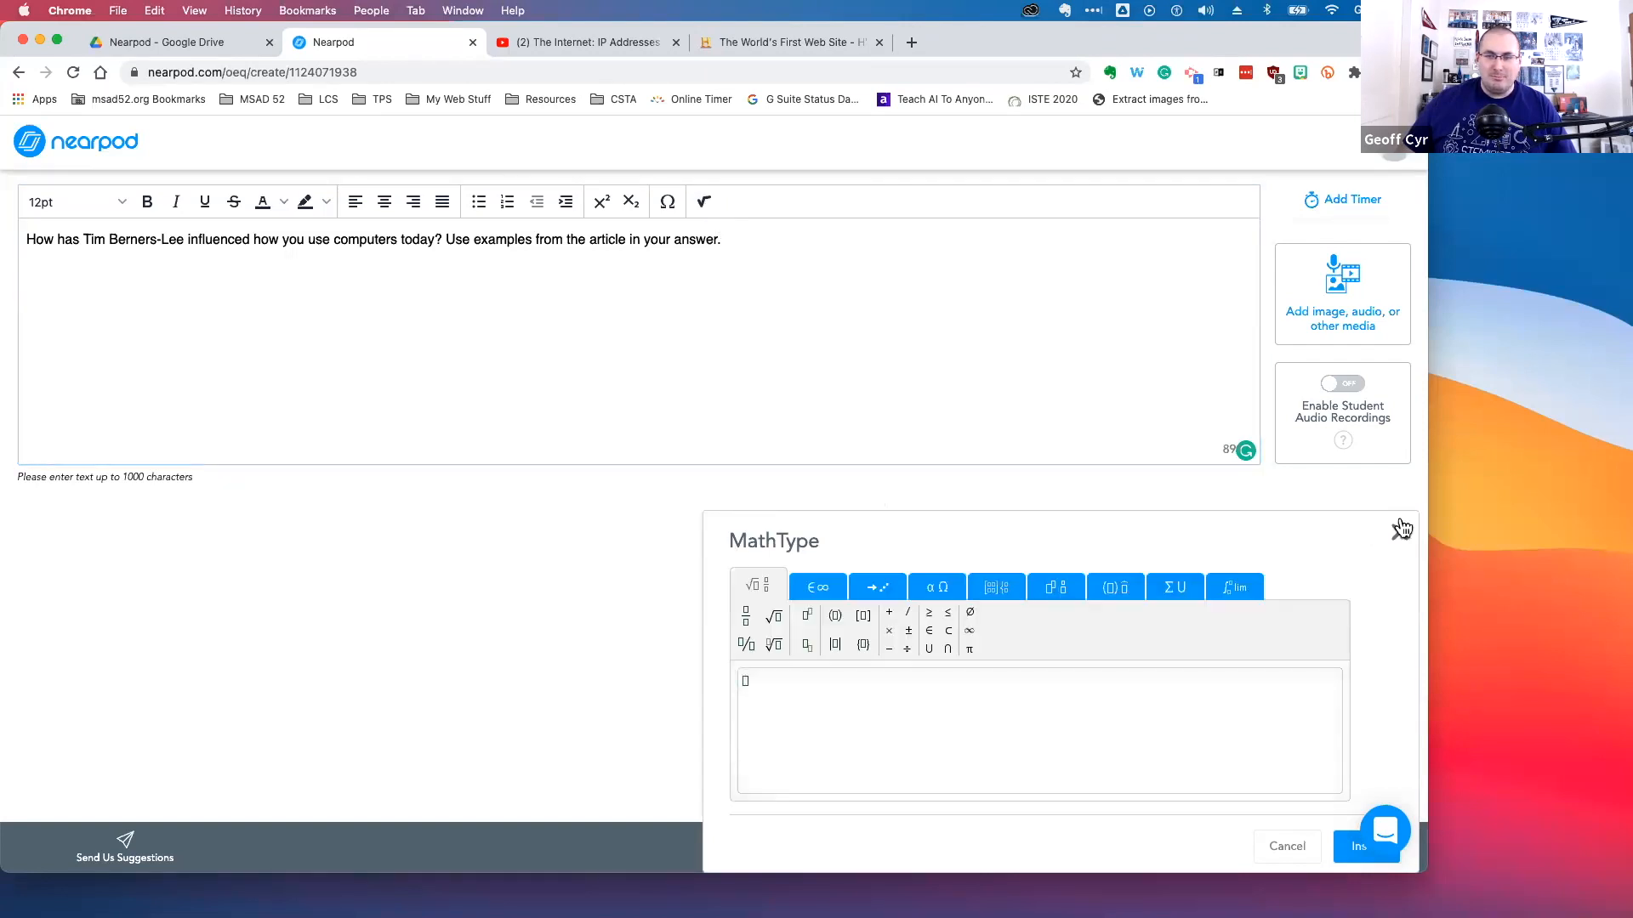
left_click(1290, 861)
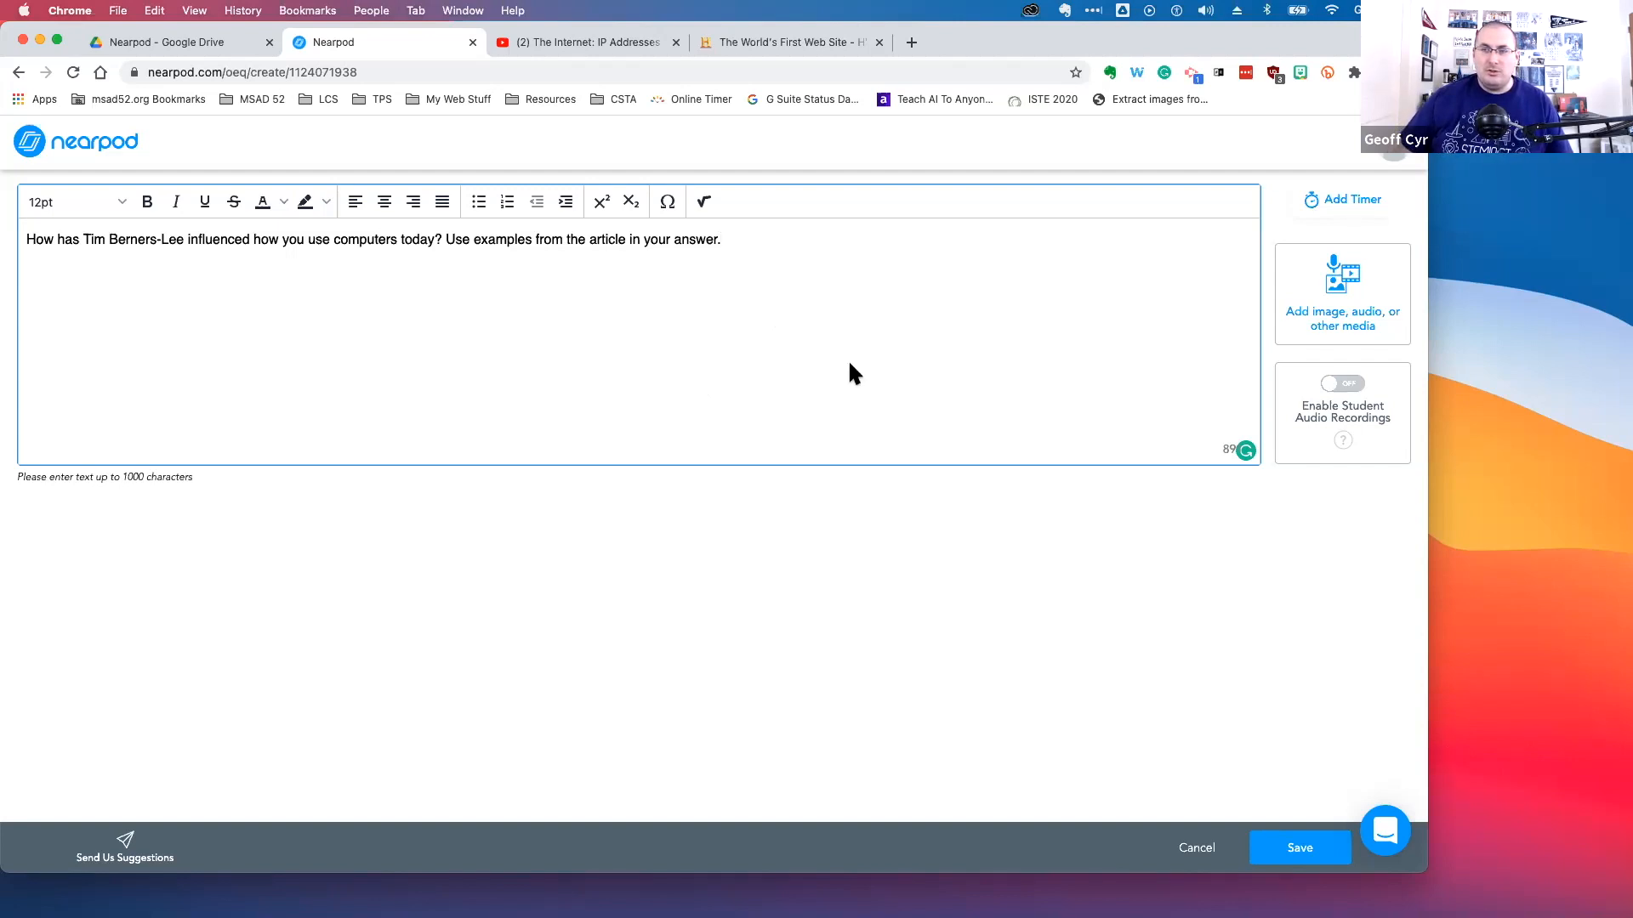
Add a 05:00 activity timer to the question, then remove it
left_click(1351, 209)
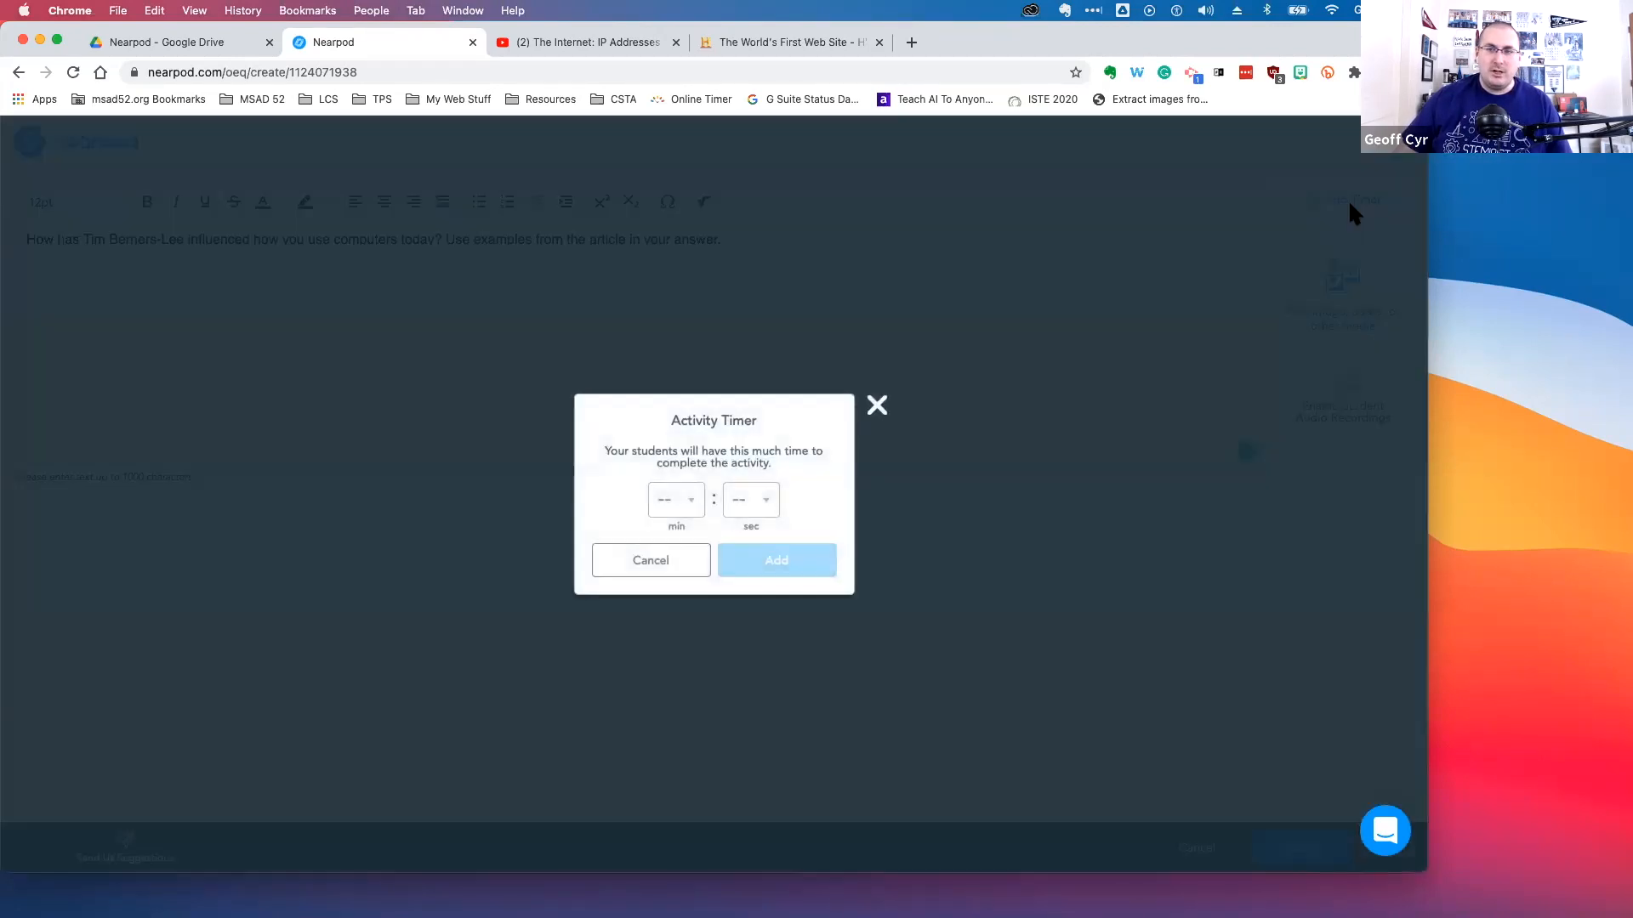
left_click(678, 504)
scroll(677, 587, "down", 2)
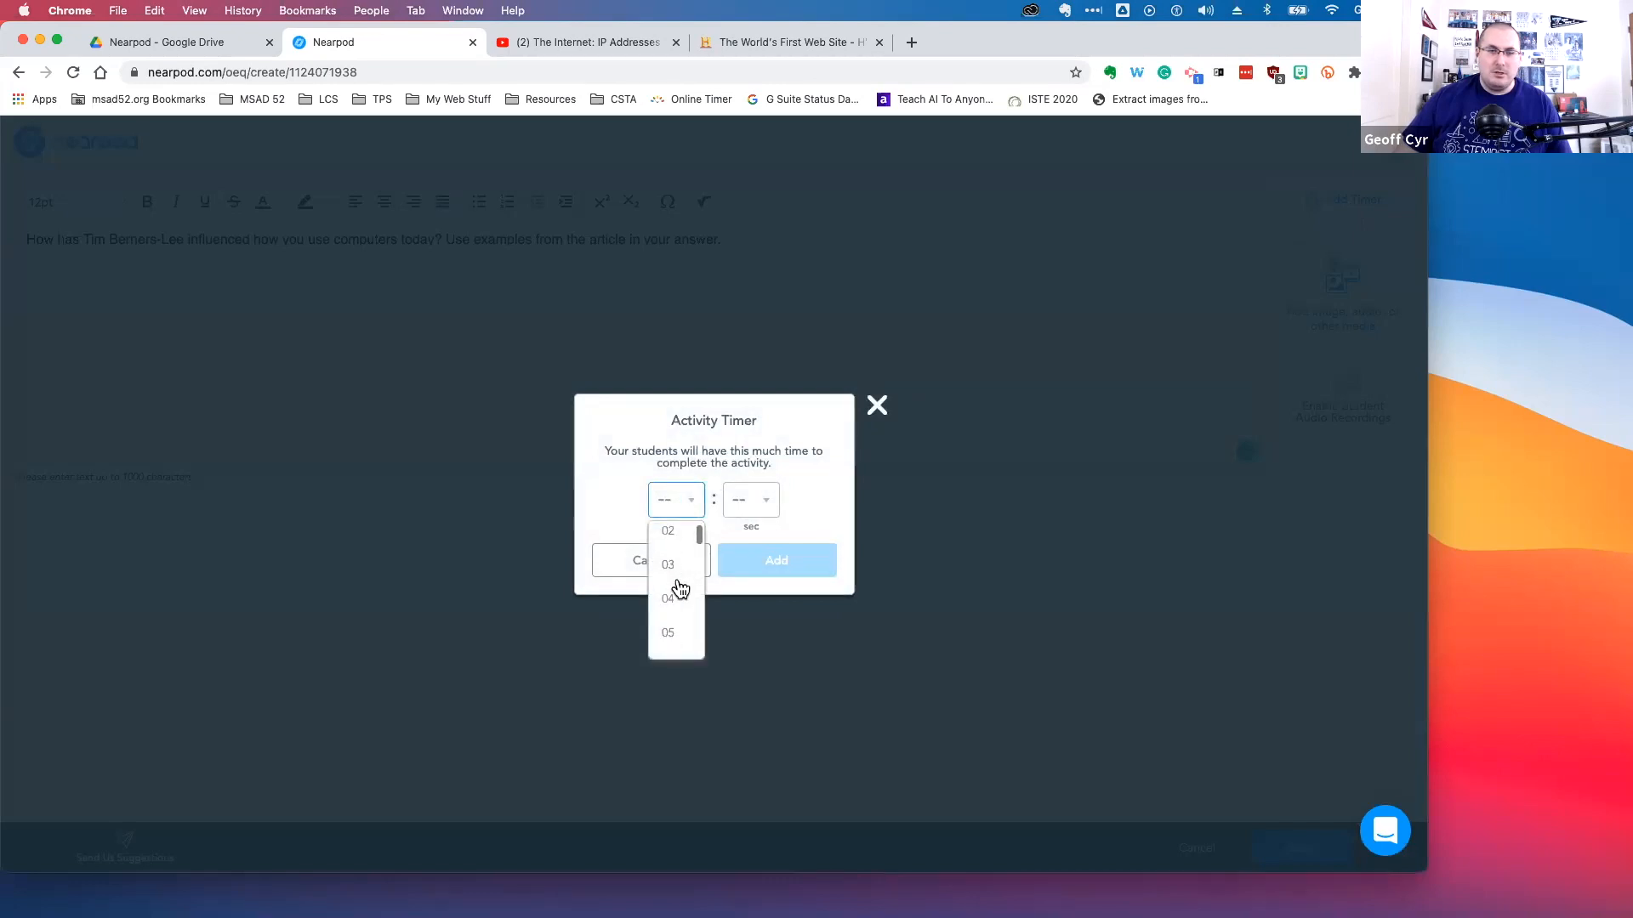
left_click(678, 589)
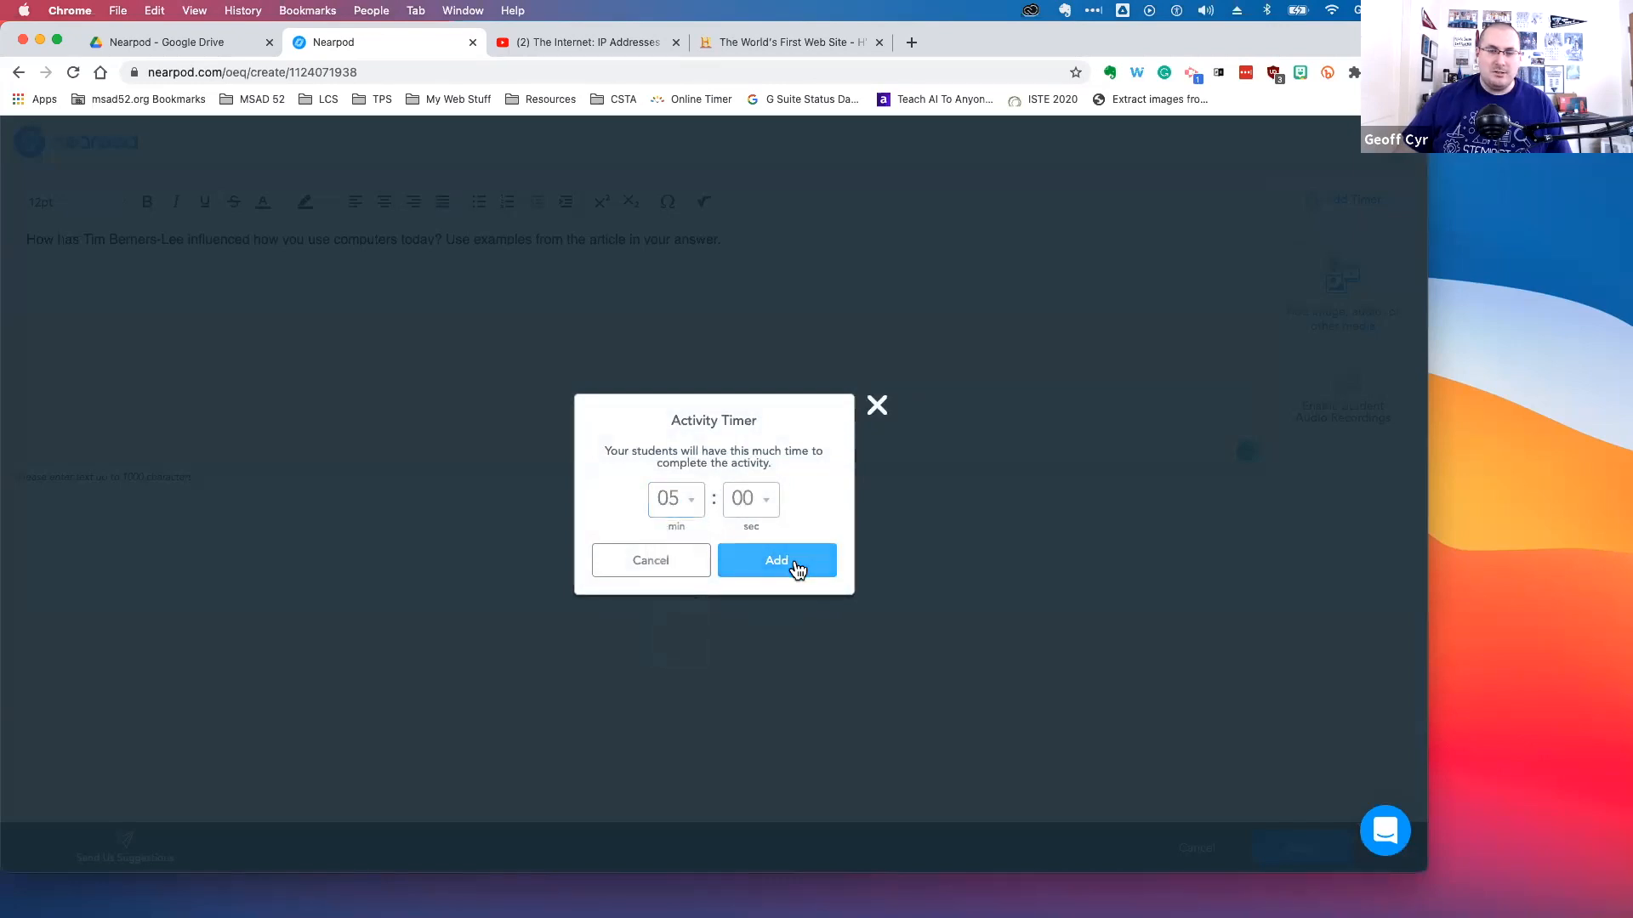
left_click(797, 568)
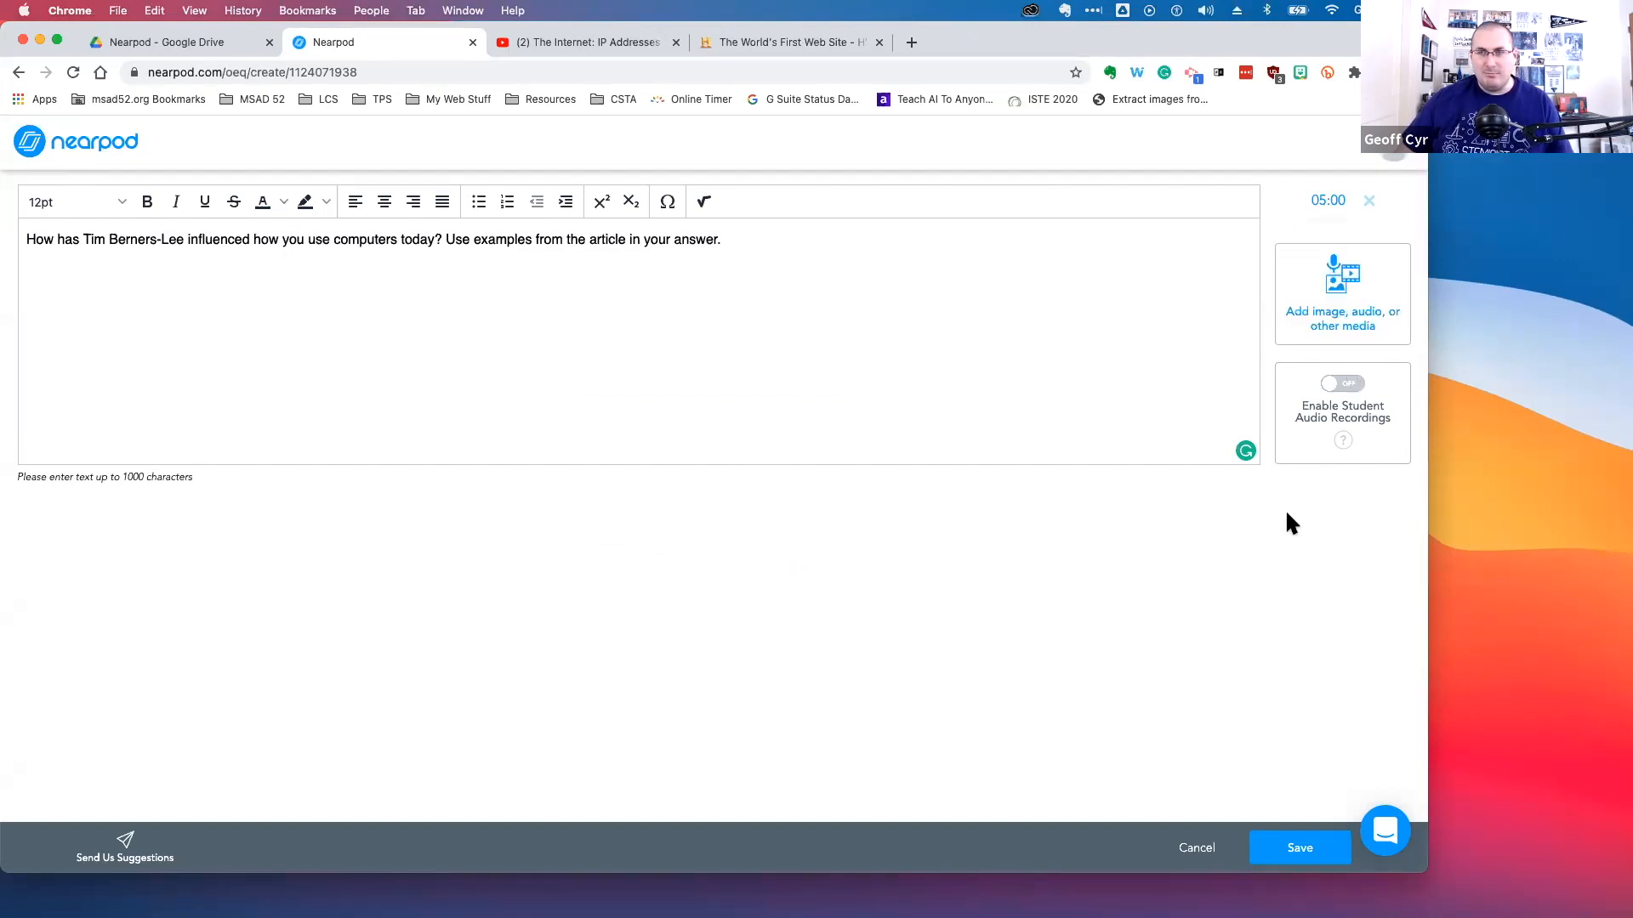
left_click(1370, 200)
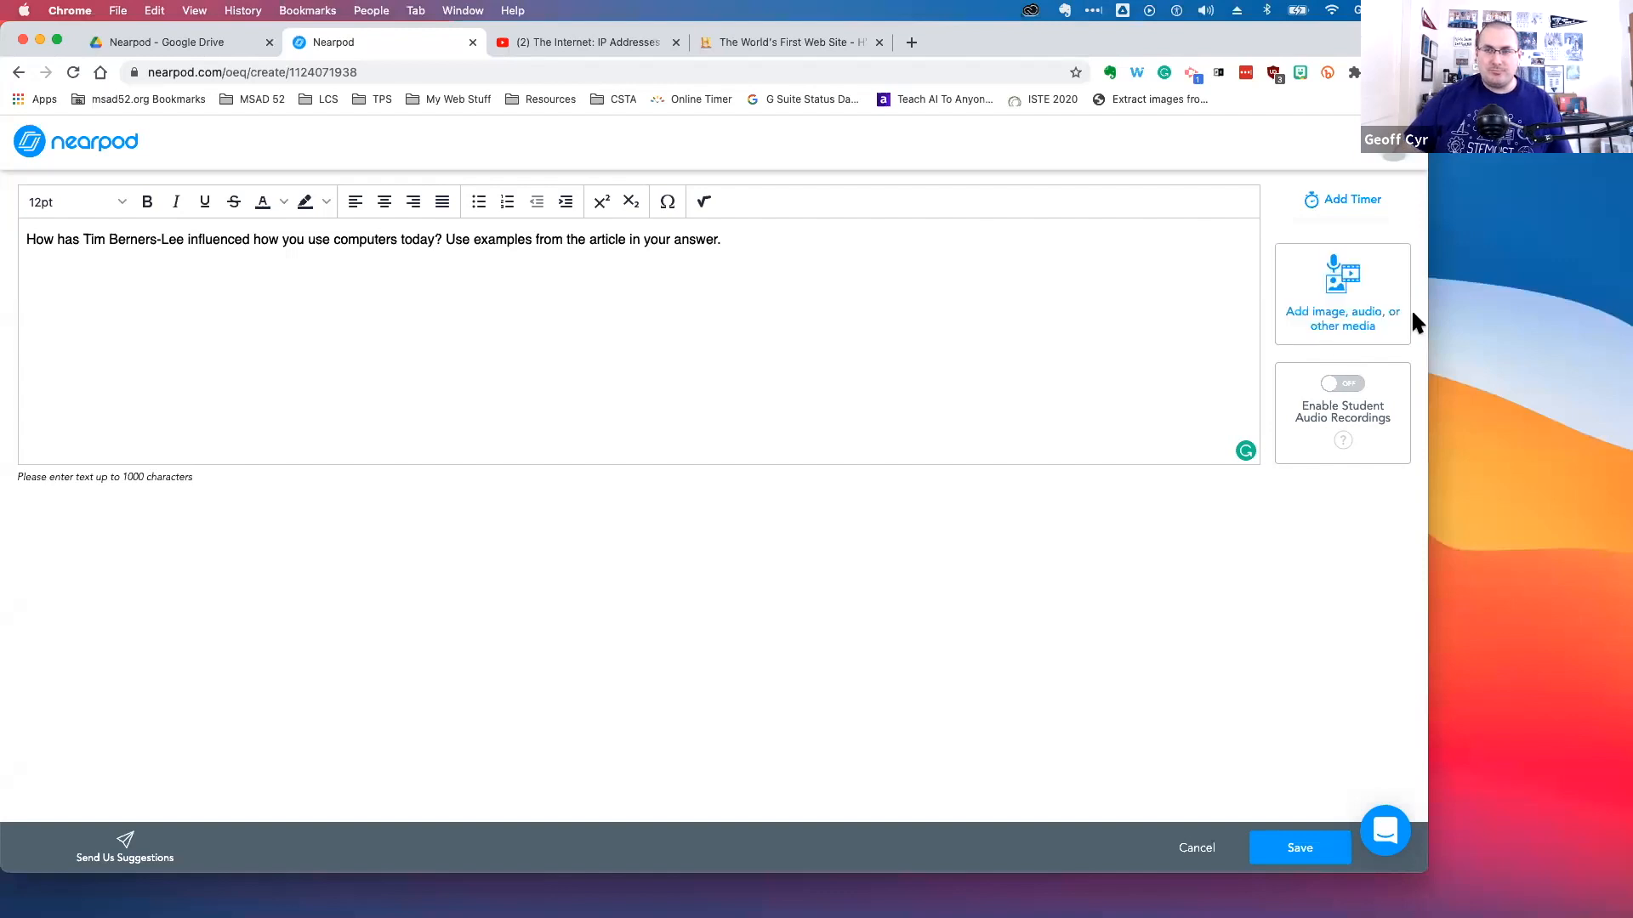
left_click(1372, 293)
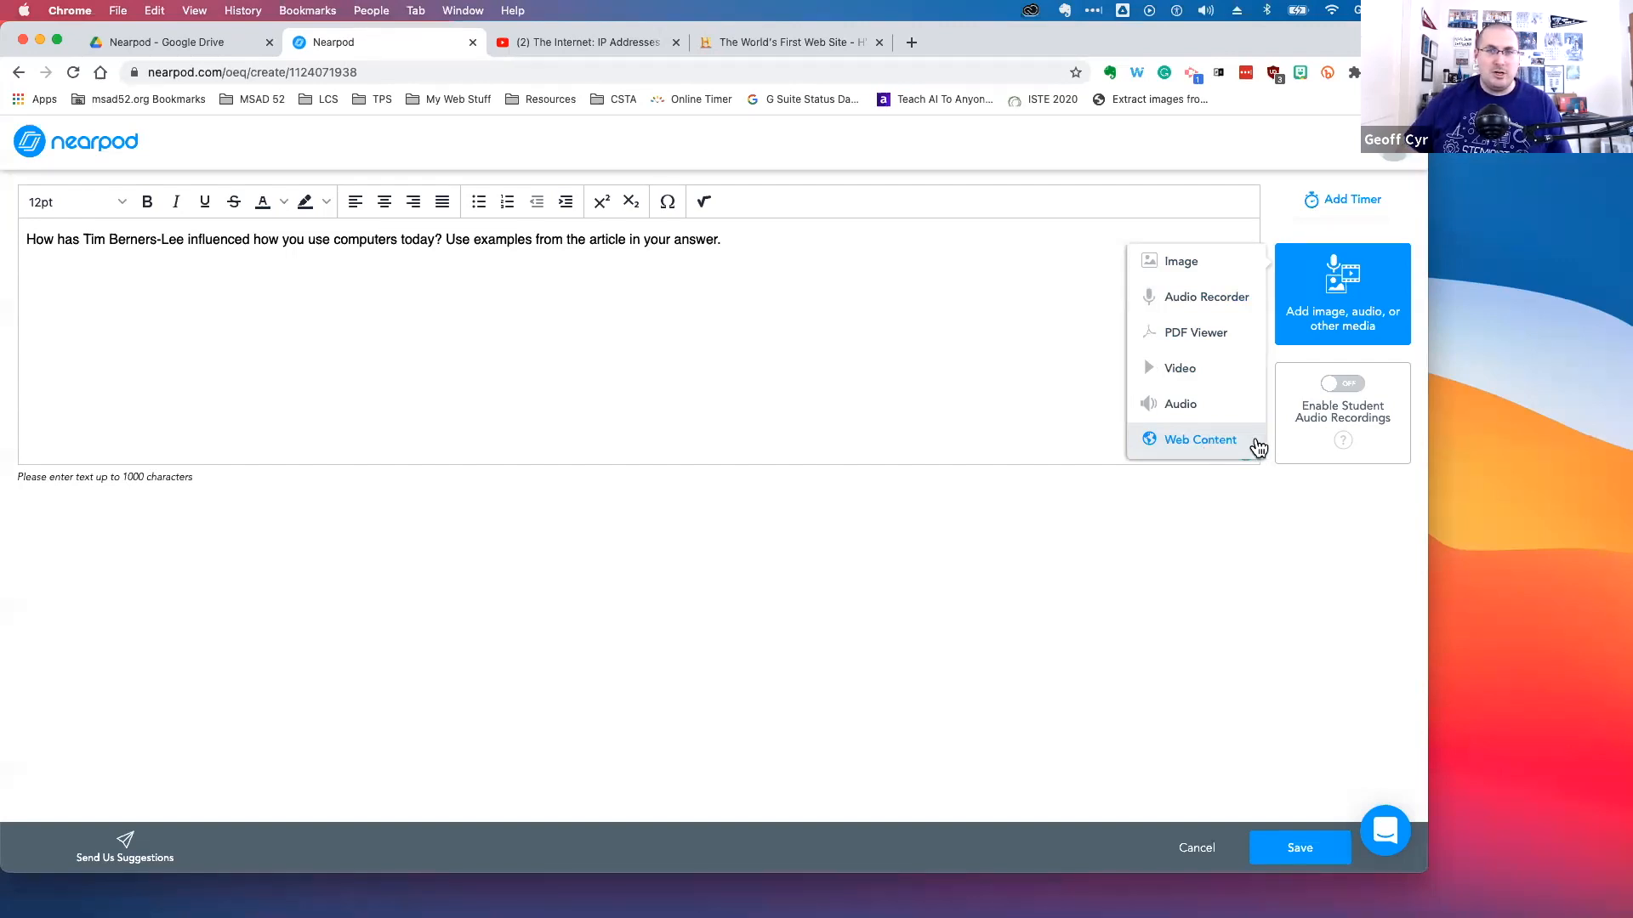
left_click(1184, 441)
left_click(791, 43)
left_click(686, 75)
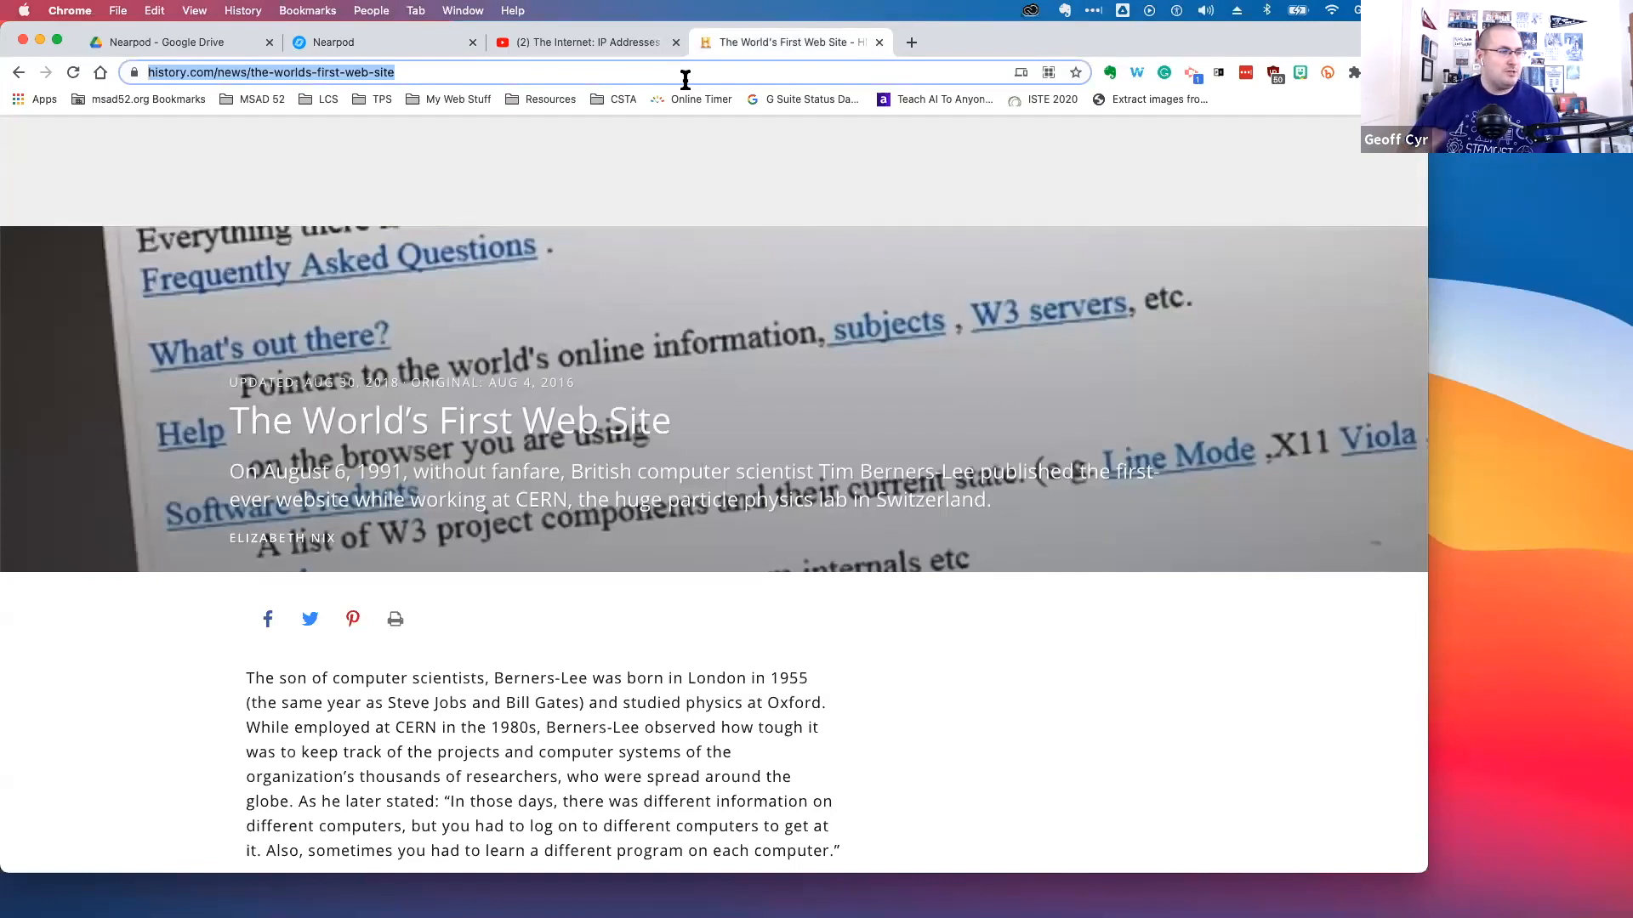
triple_click(577, 70)
key("super+c")
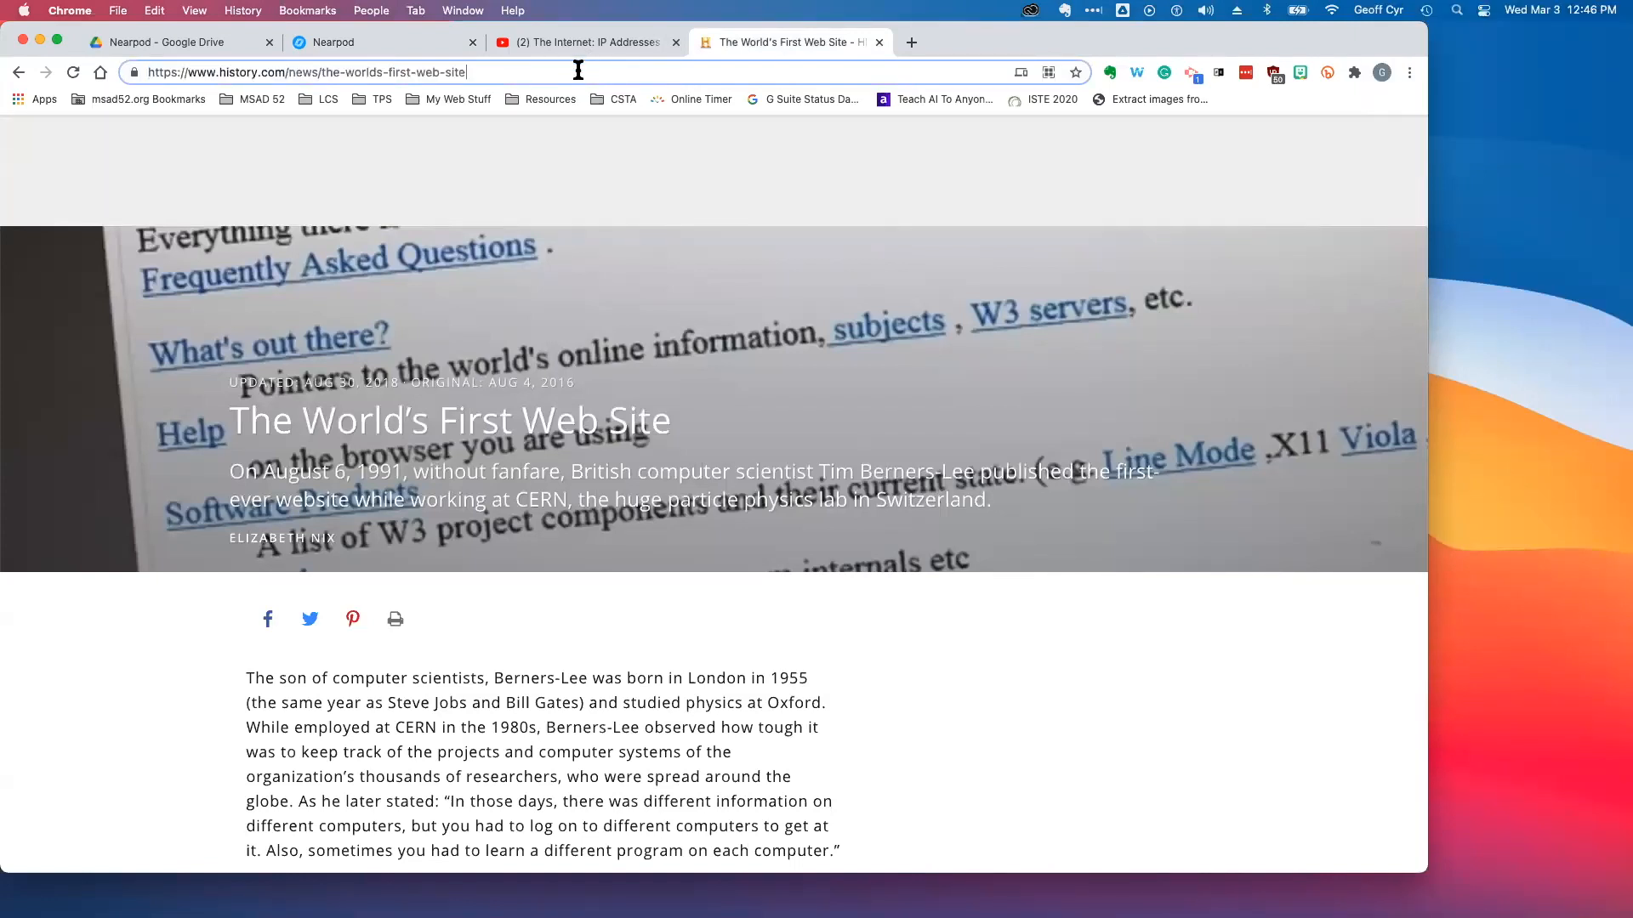
left_click(879, 42)
left_click(368, 44)
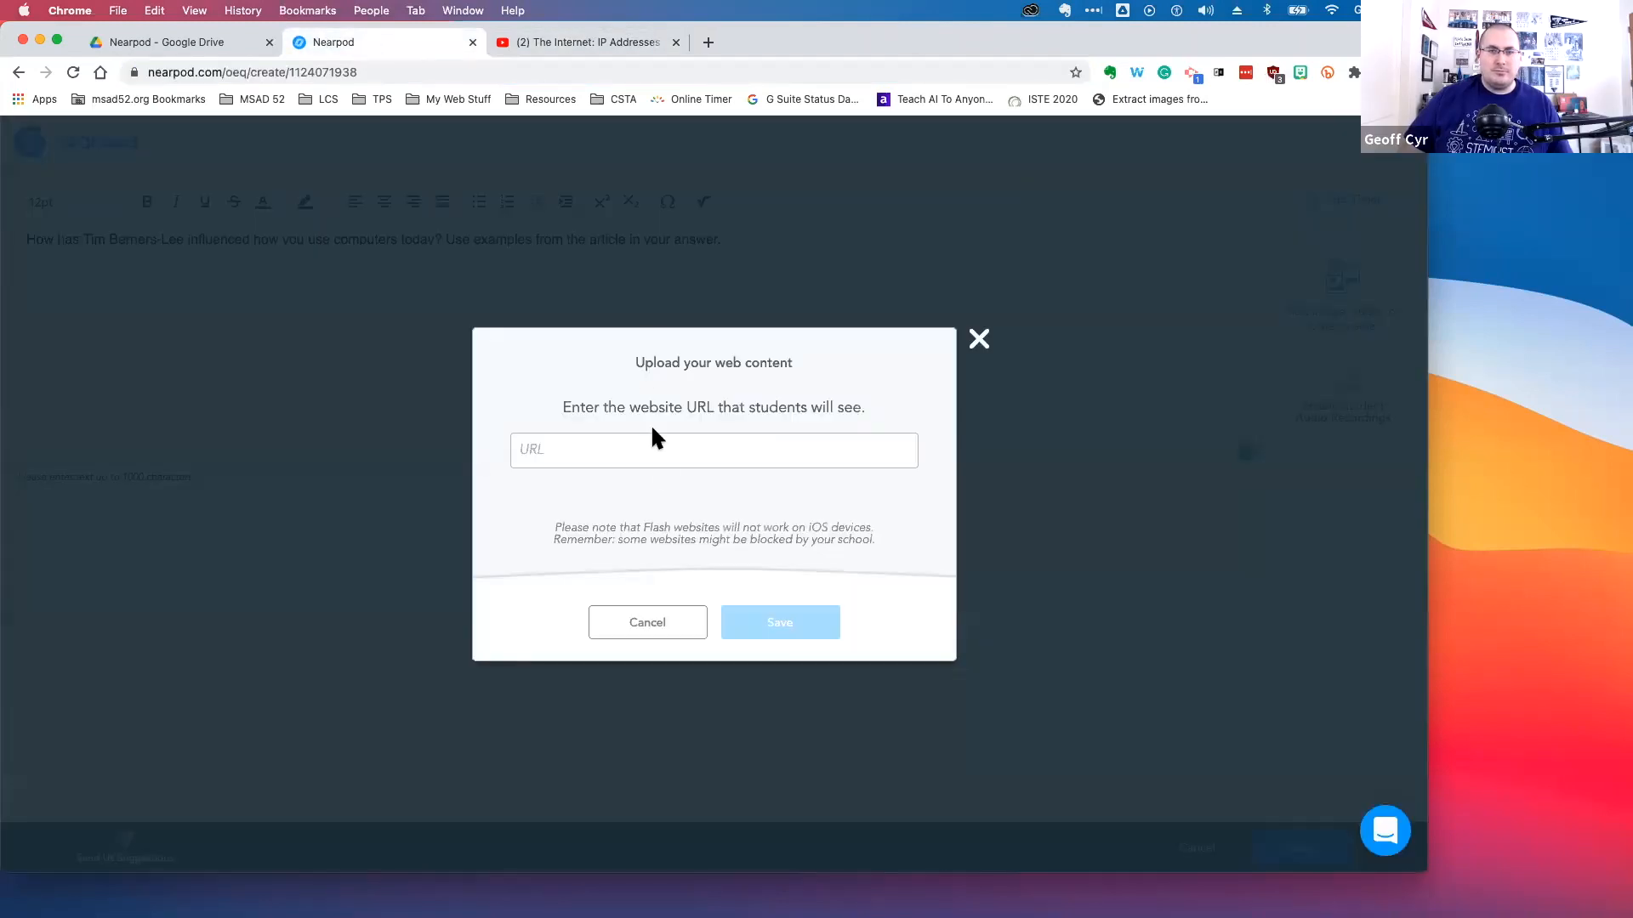
left_click(661, 457)
key("super+v")
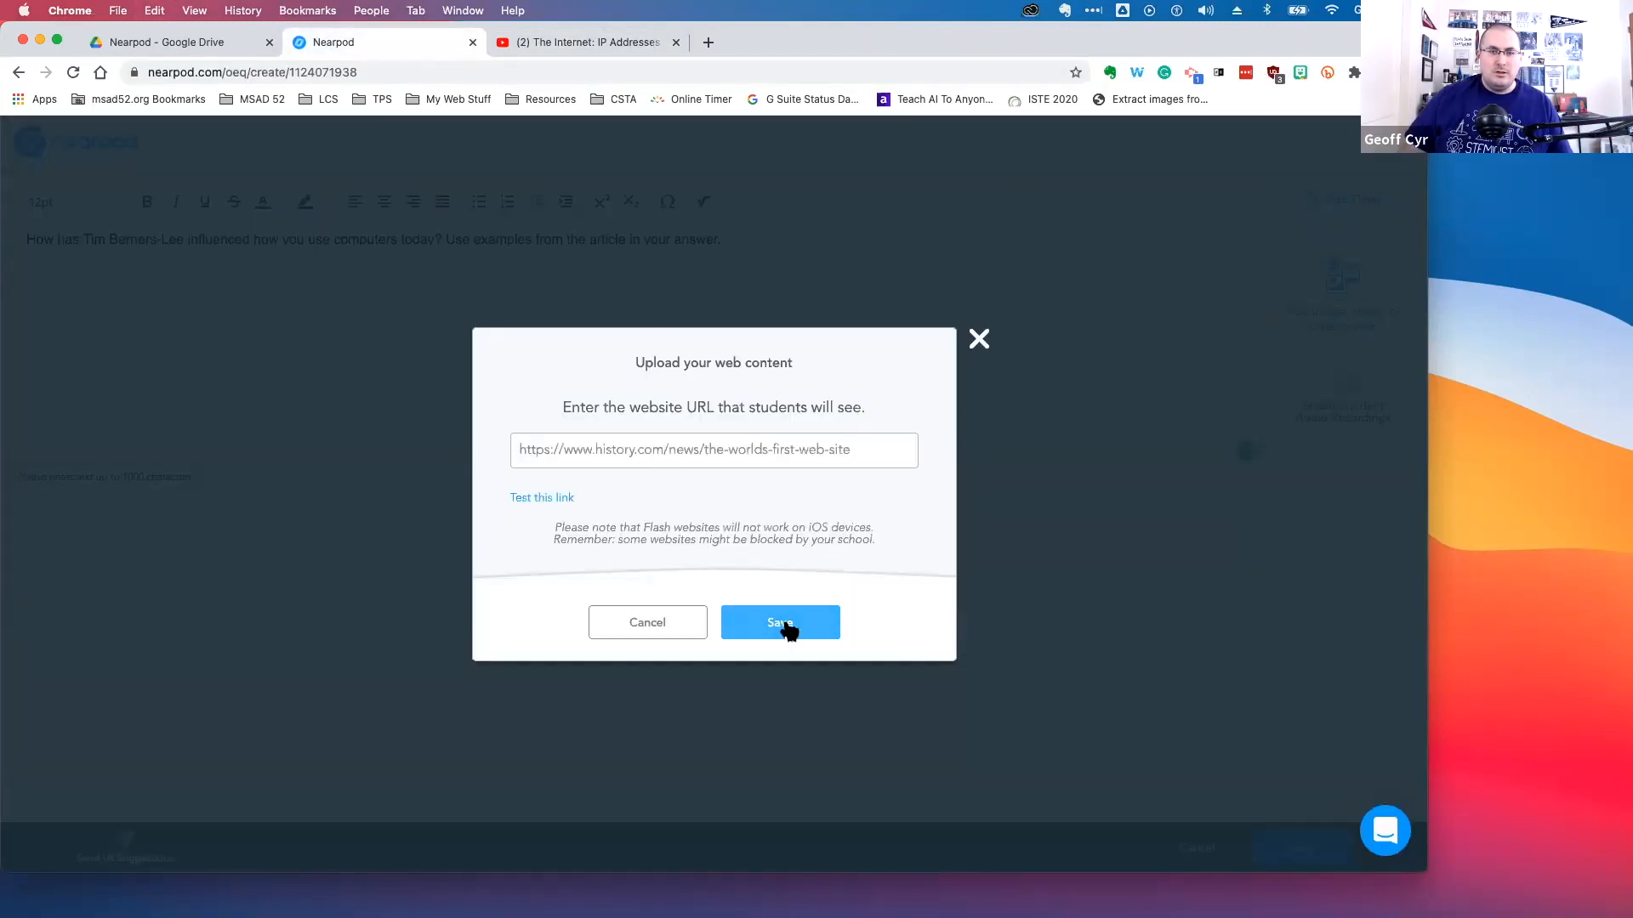
left_click(786, 628)
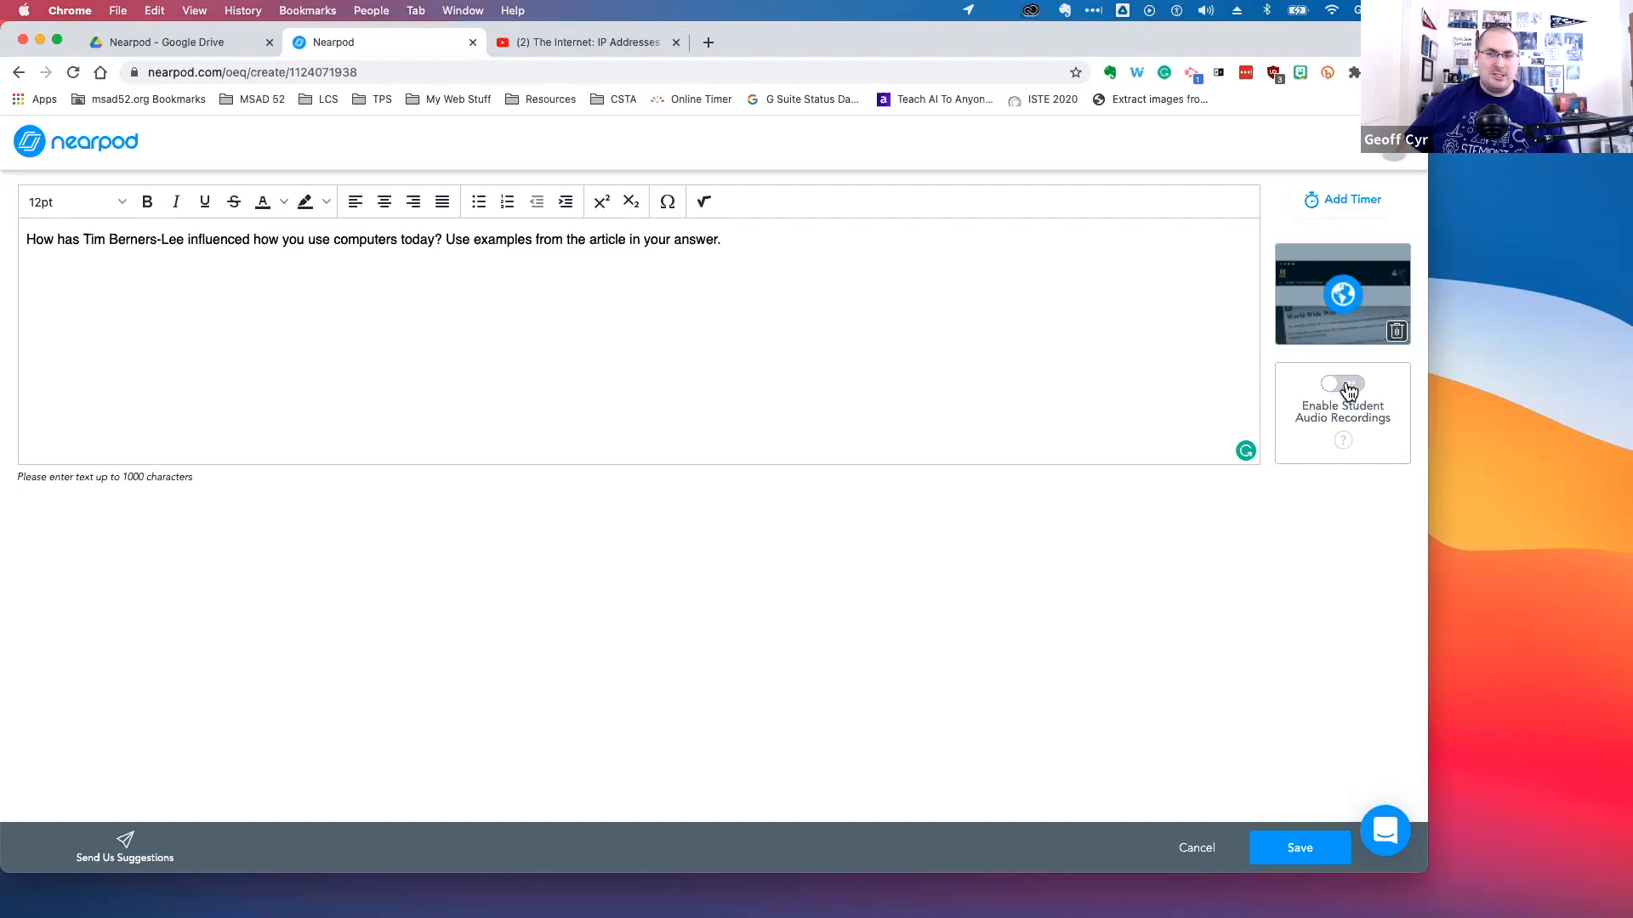
Enable student audio recordings and add a 05:00 activity timer to the open-ended question, then save it
left_click(1348, 391)
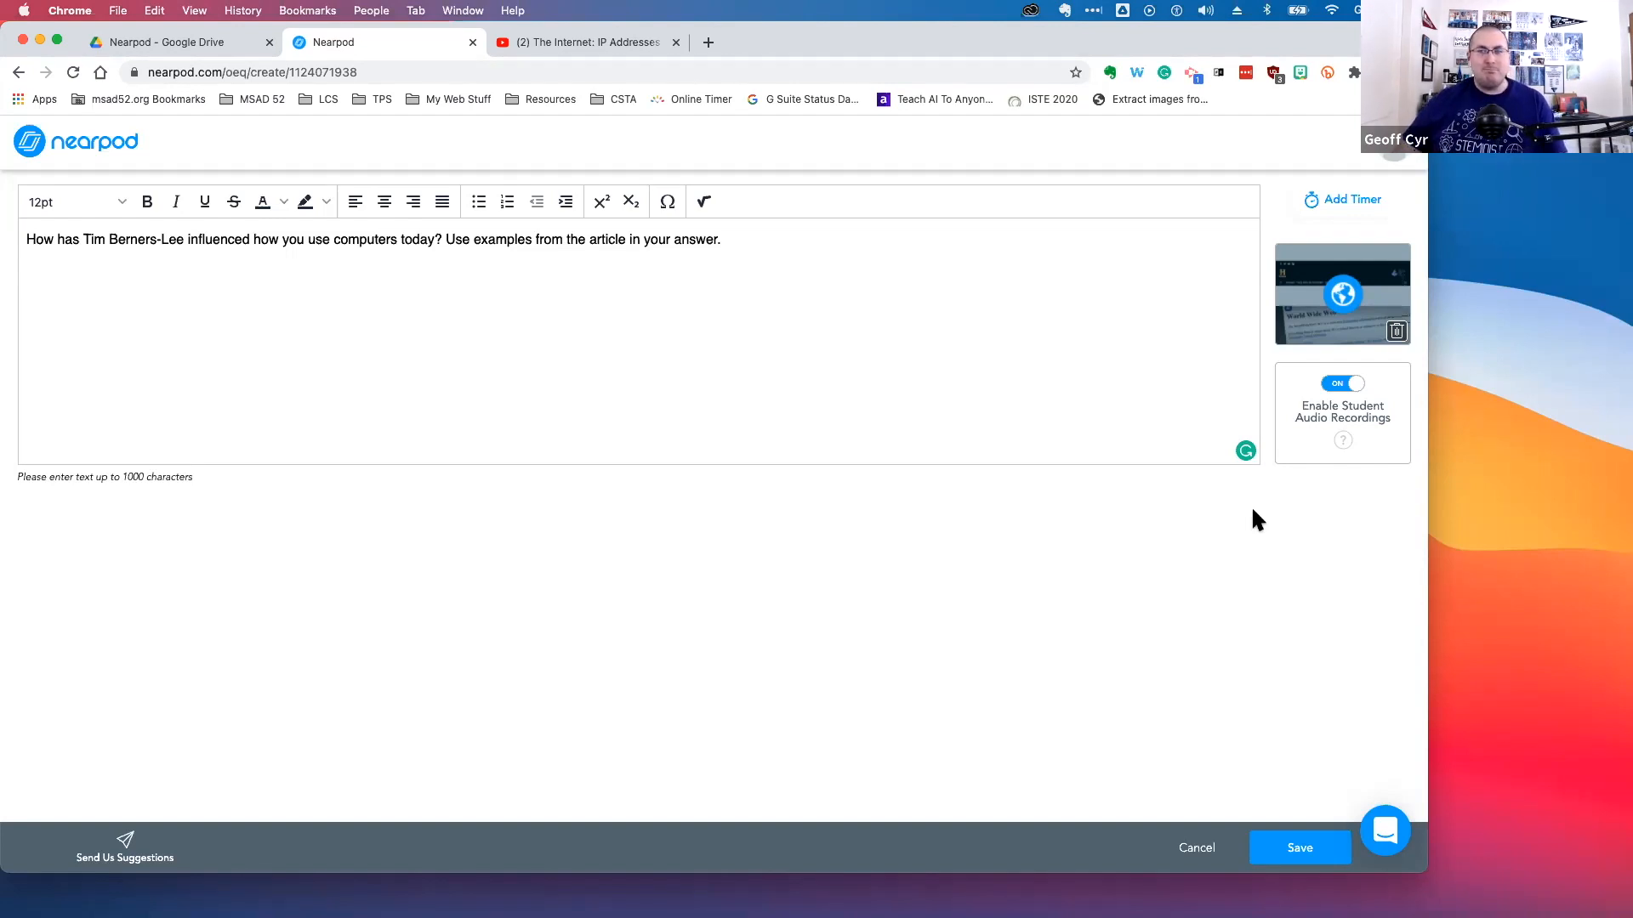
left_click(928, 406)
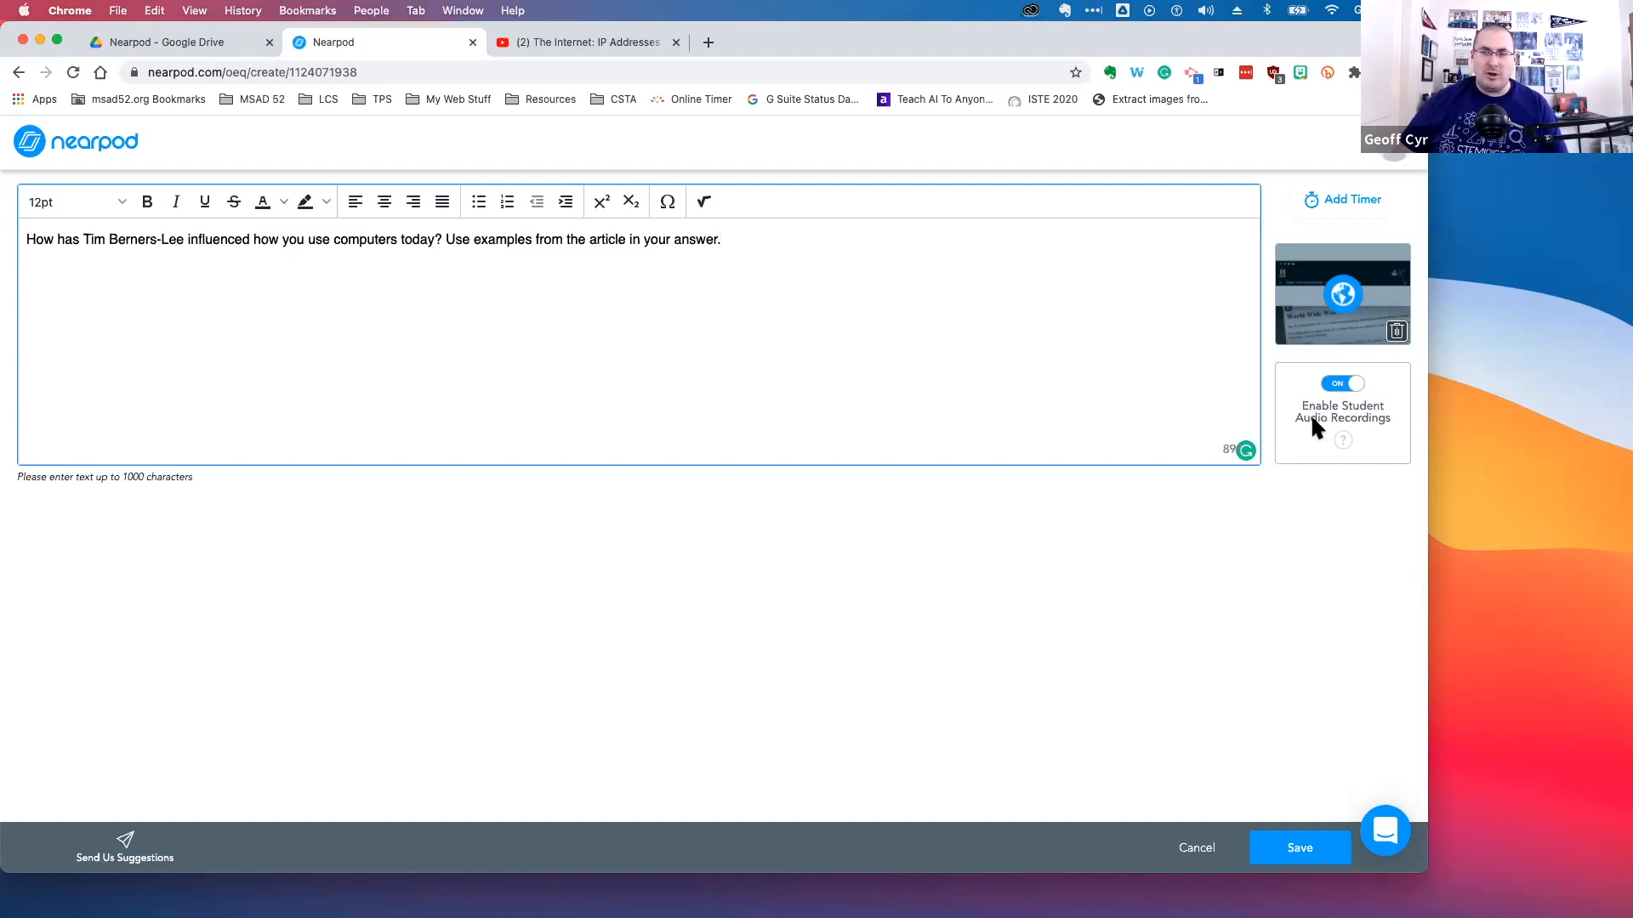
left_click(1352, 199)
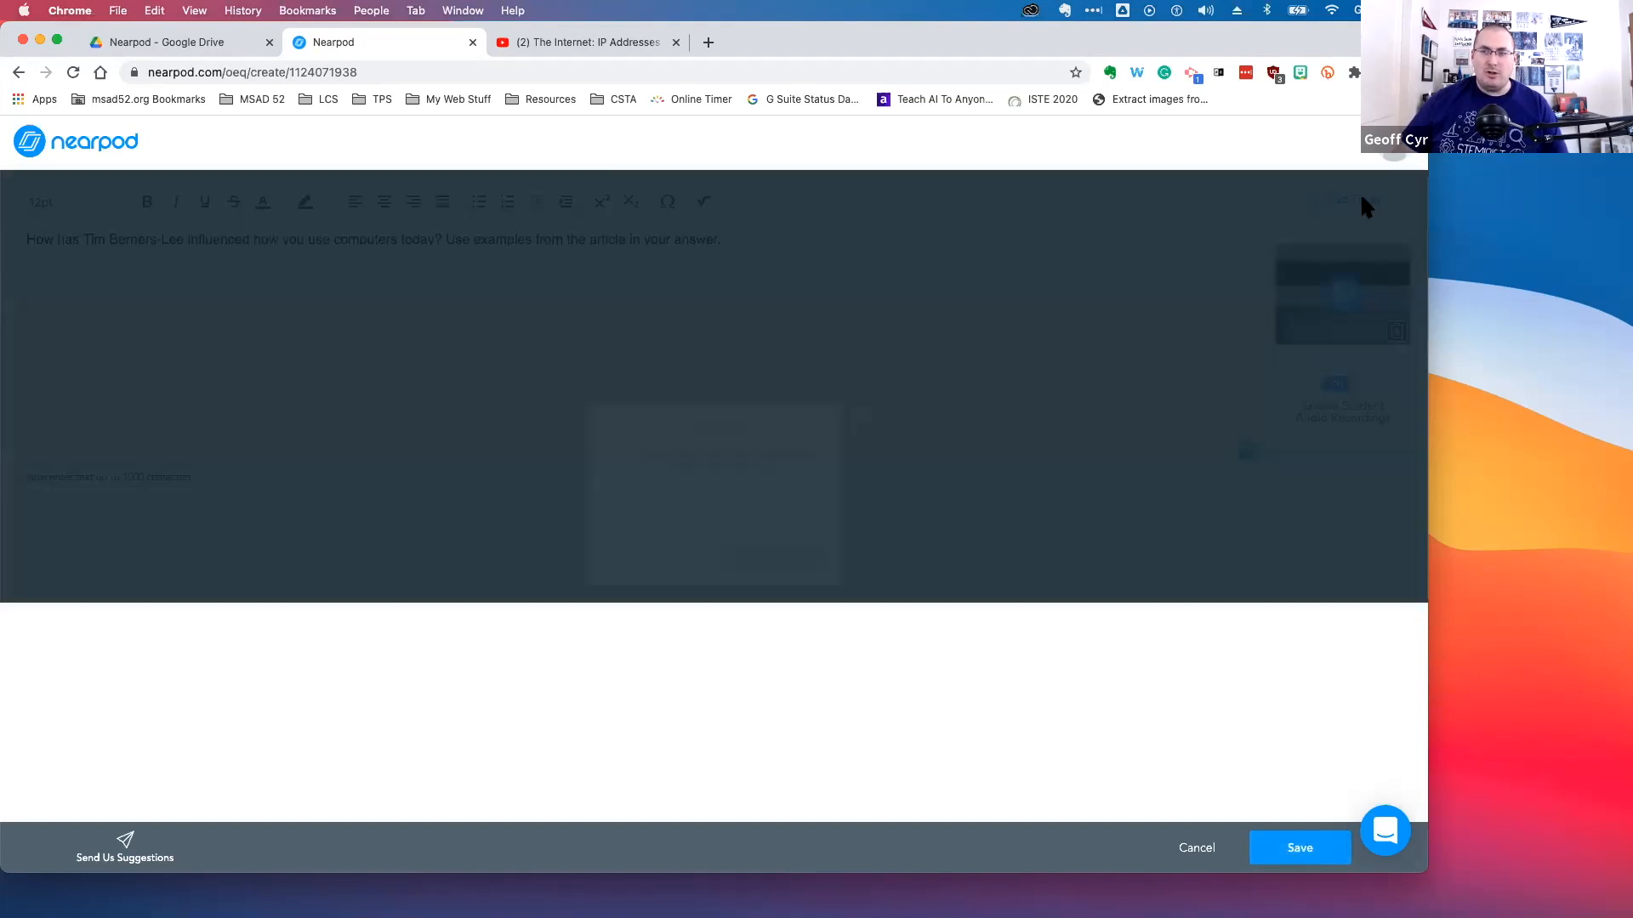
left_click(681, 500)
scroll(682, 572, "down", 1)
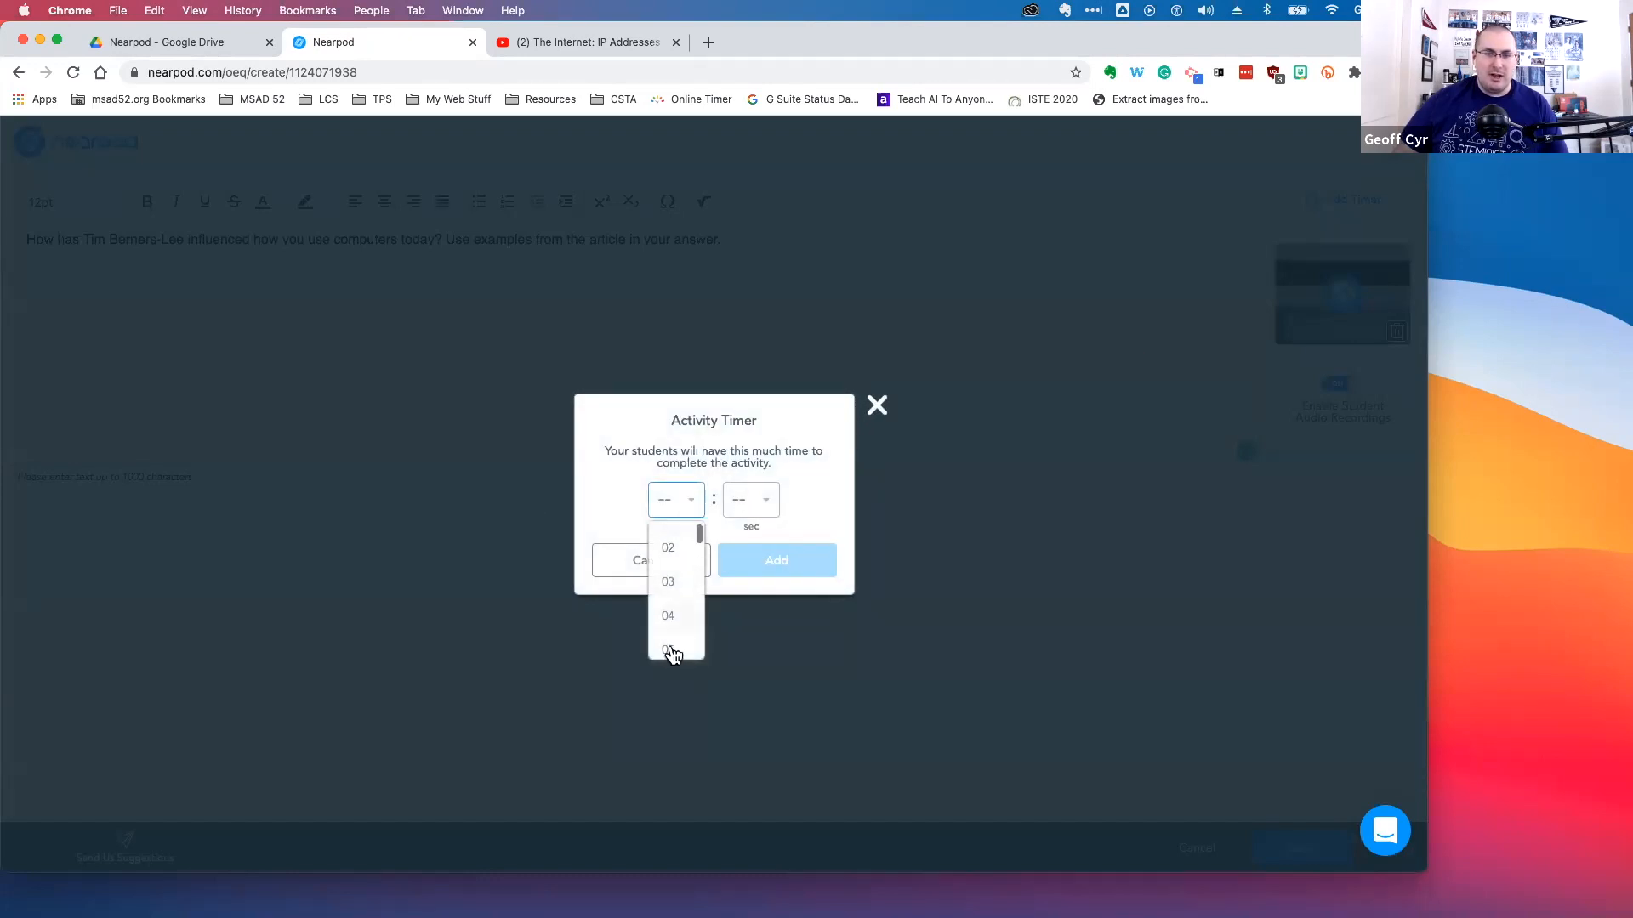
left_click(671, 651)
left_click(754, 560)
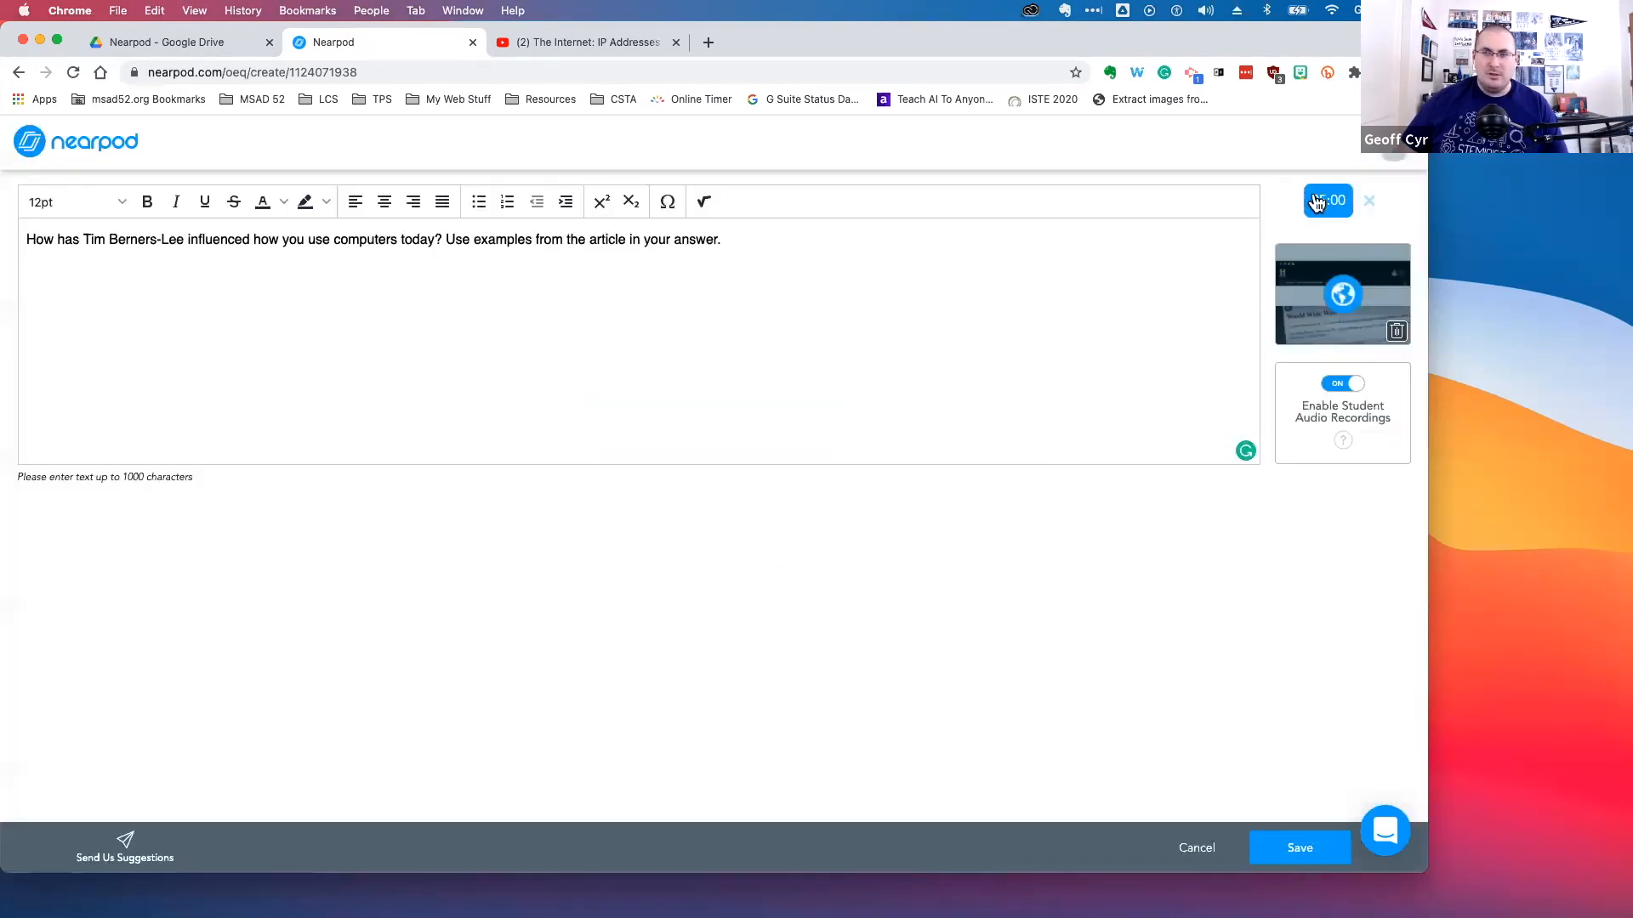
left_click(1271, 847)
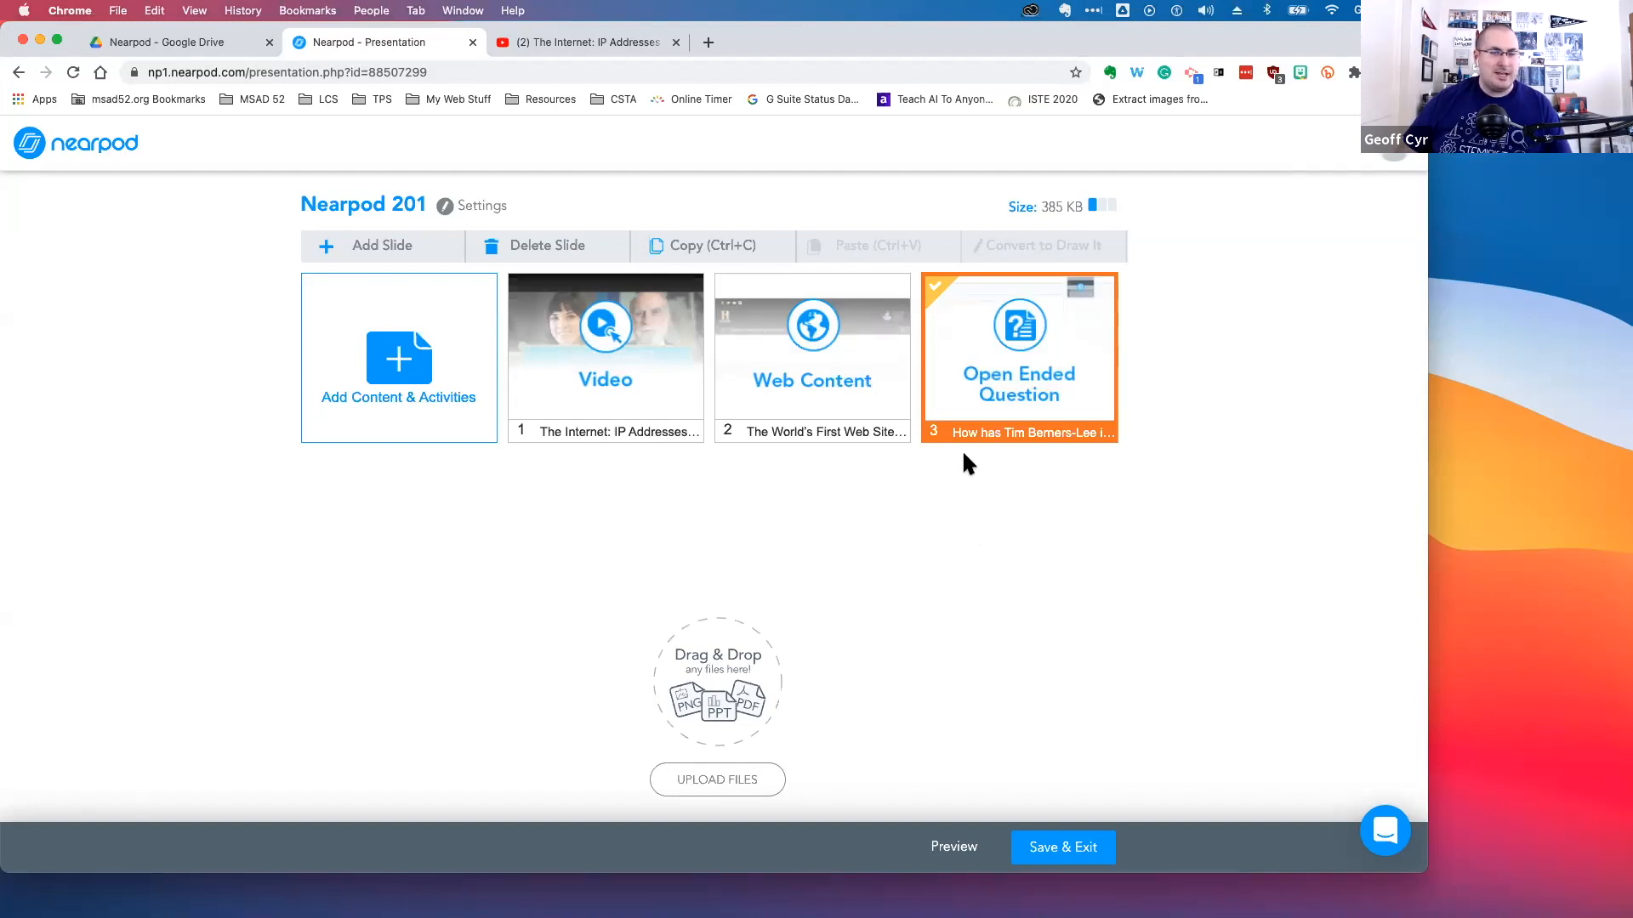
Switch to the live Nearpod session, advance to the open-ended question slide and start the activity
key("ctrl+Right")
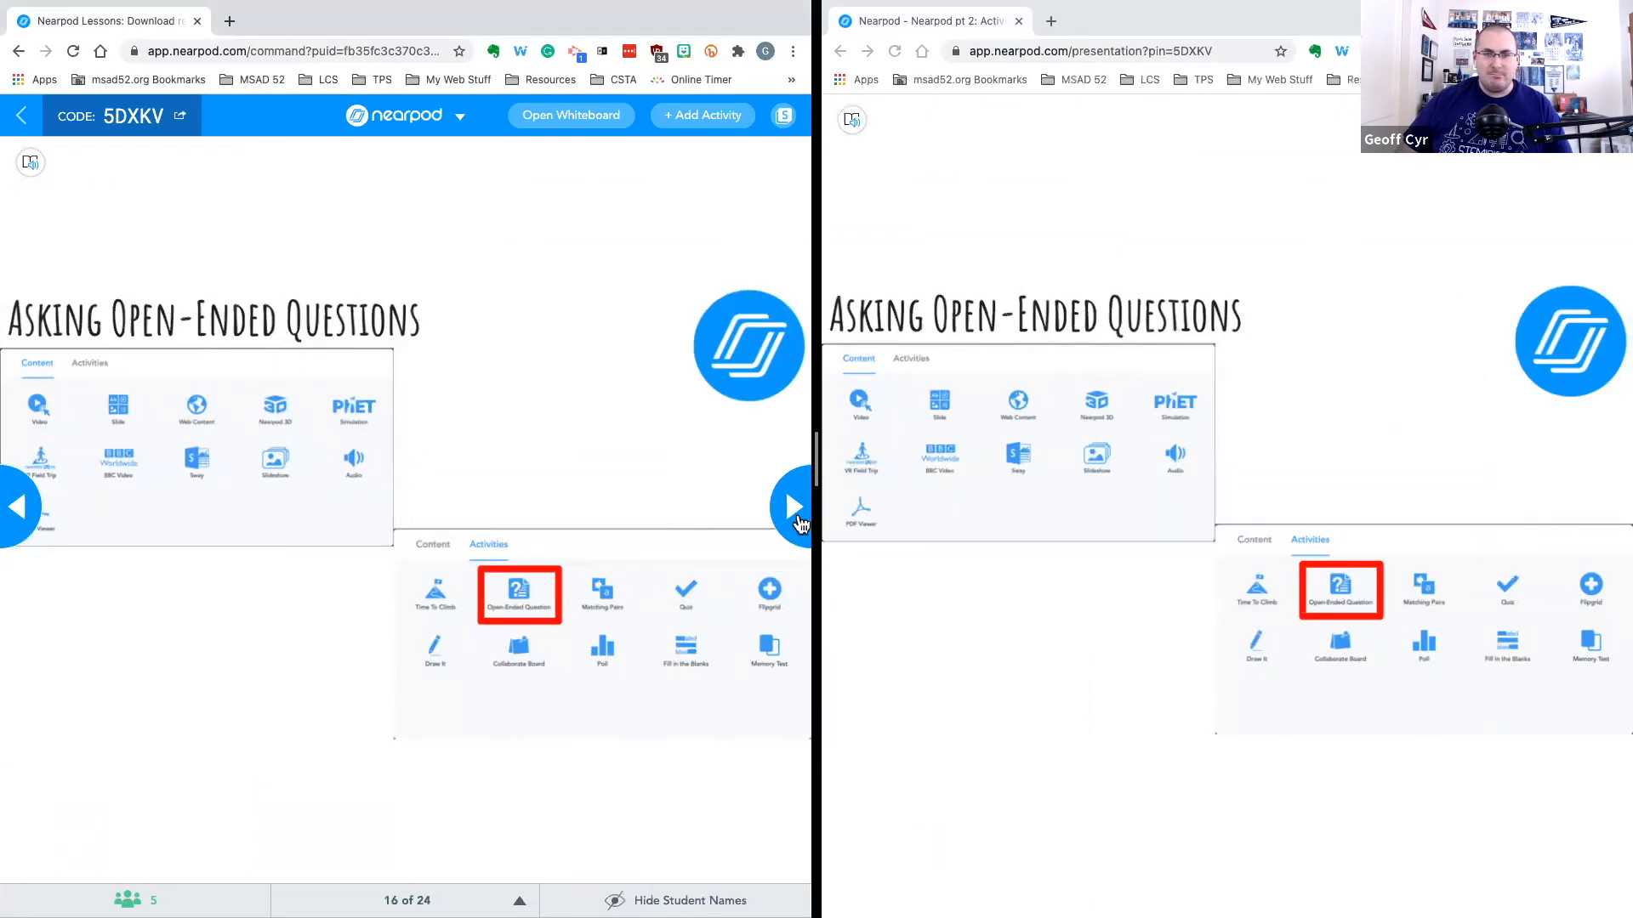
left_click(794, 516)
left_click(796, 518)
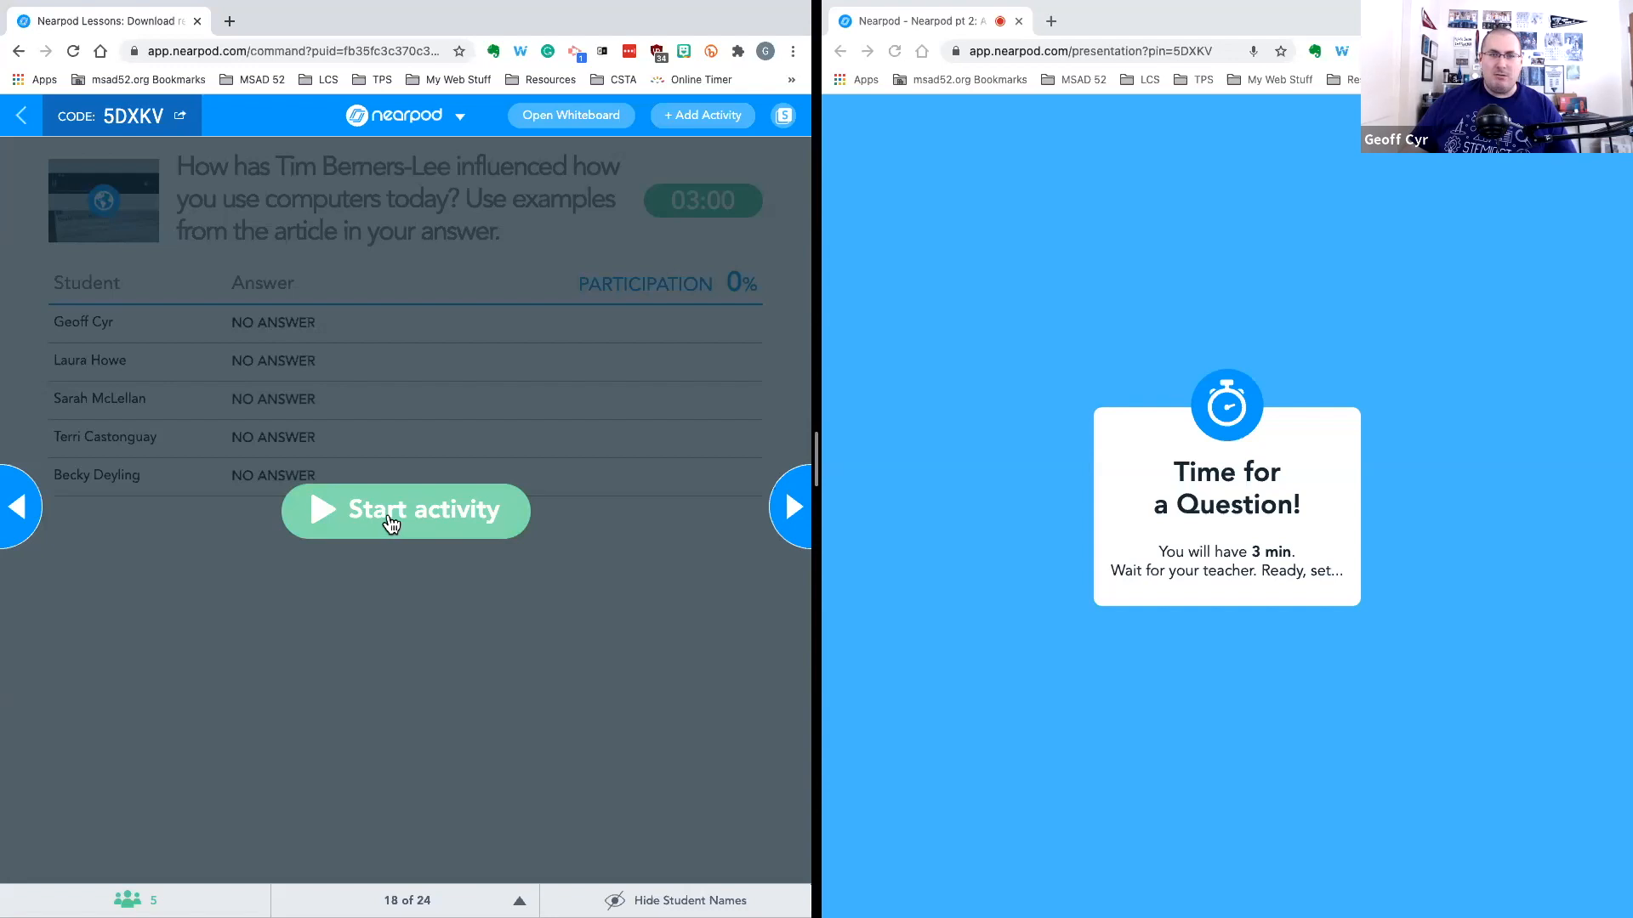
left_click(391, 522)
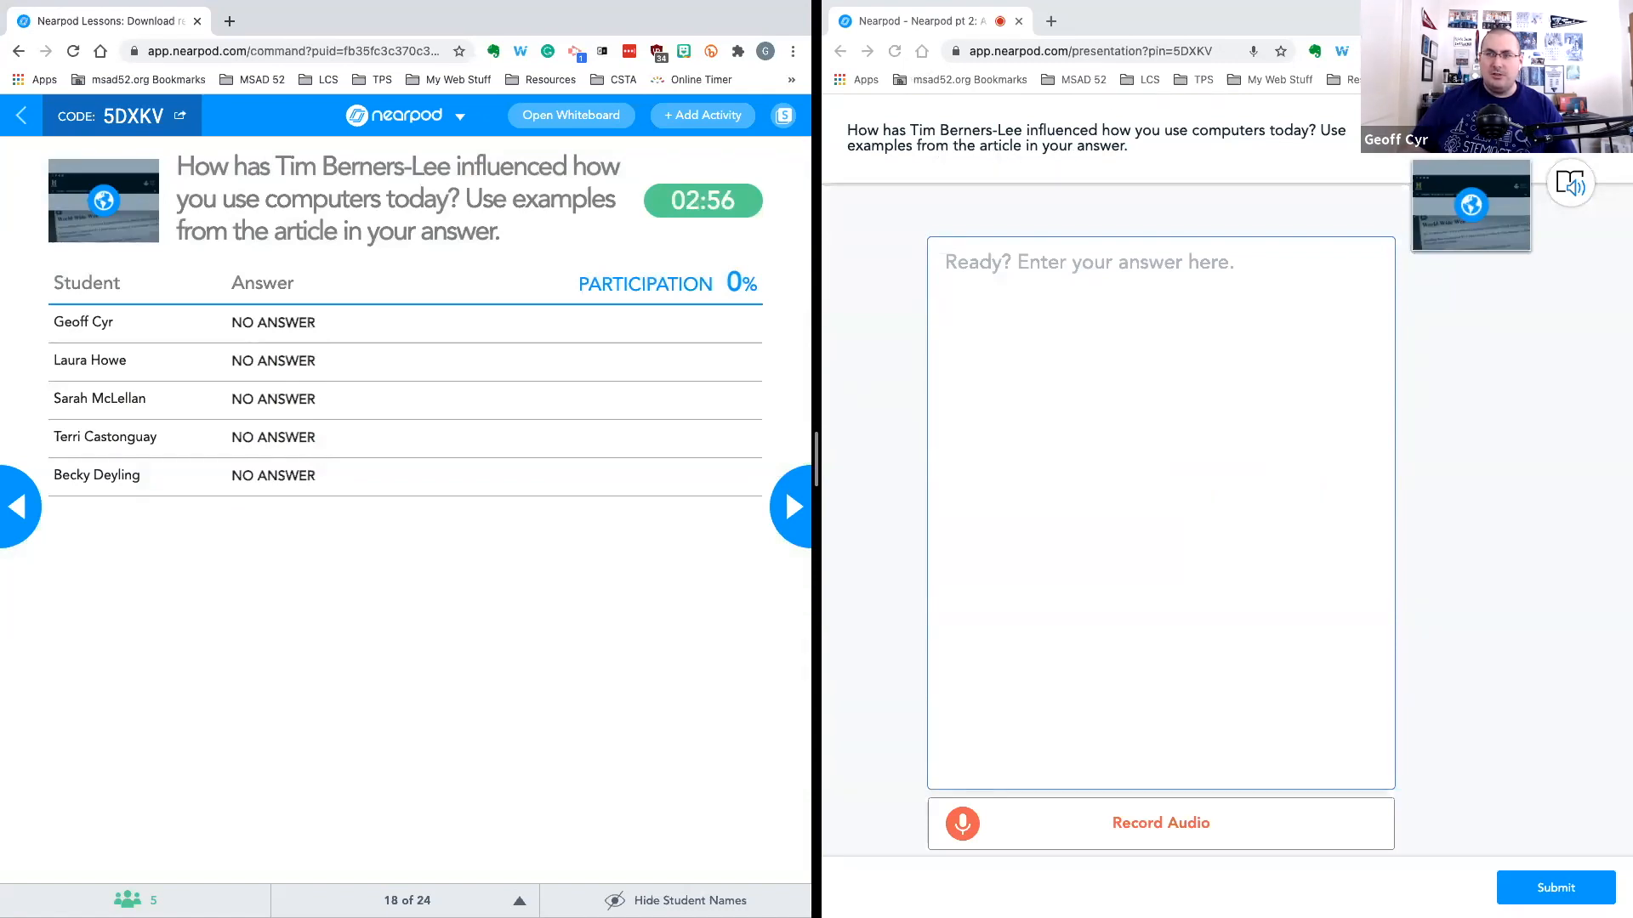
Open the attached web article from the student view and return to the question
left_click(1497, 350)
left_click(1471, 207)
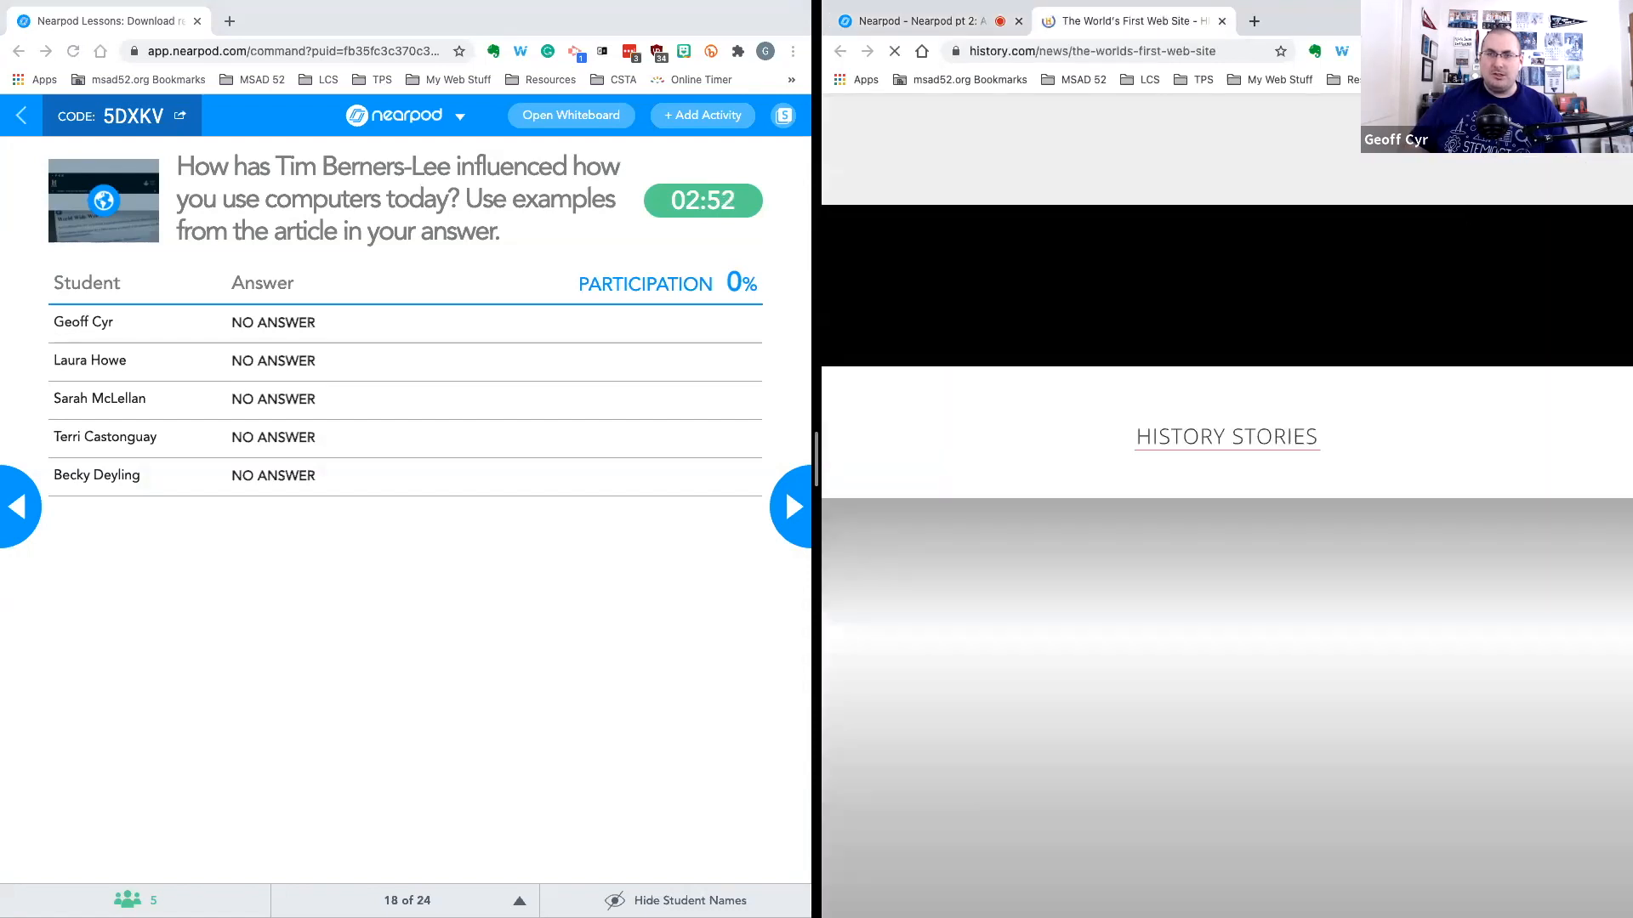
left_click(959, 26)
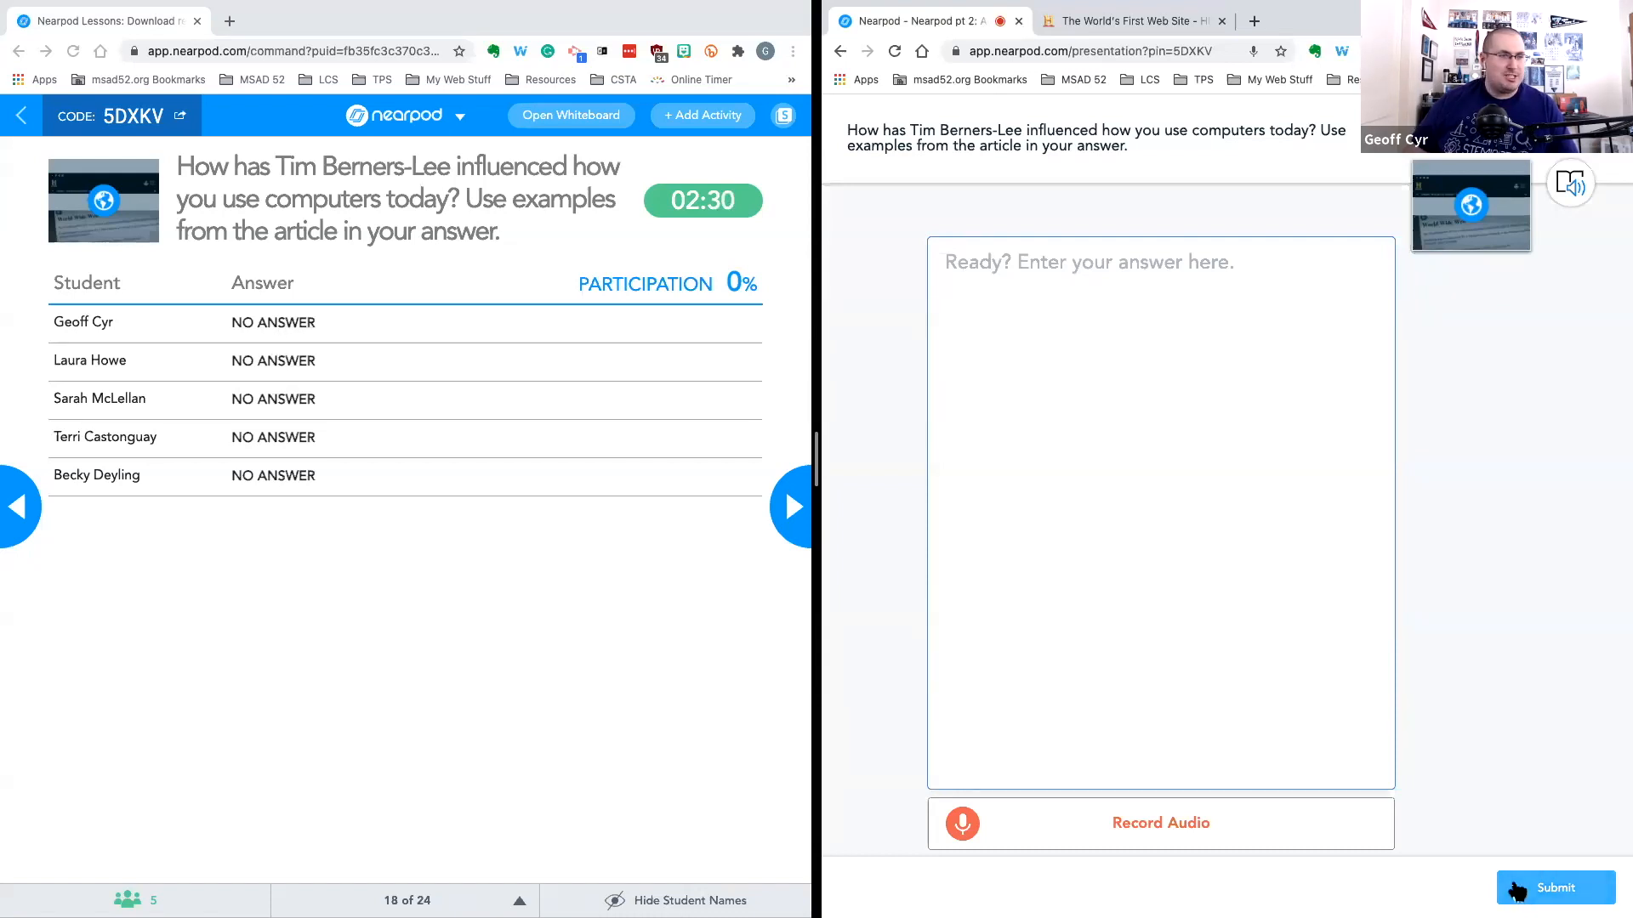
Answer the question as a student with "Tim Berners-Lee is the GOAT." and submit it
left_click(1171, 489)
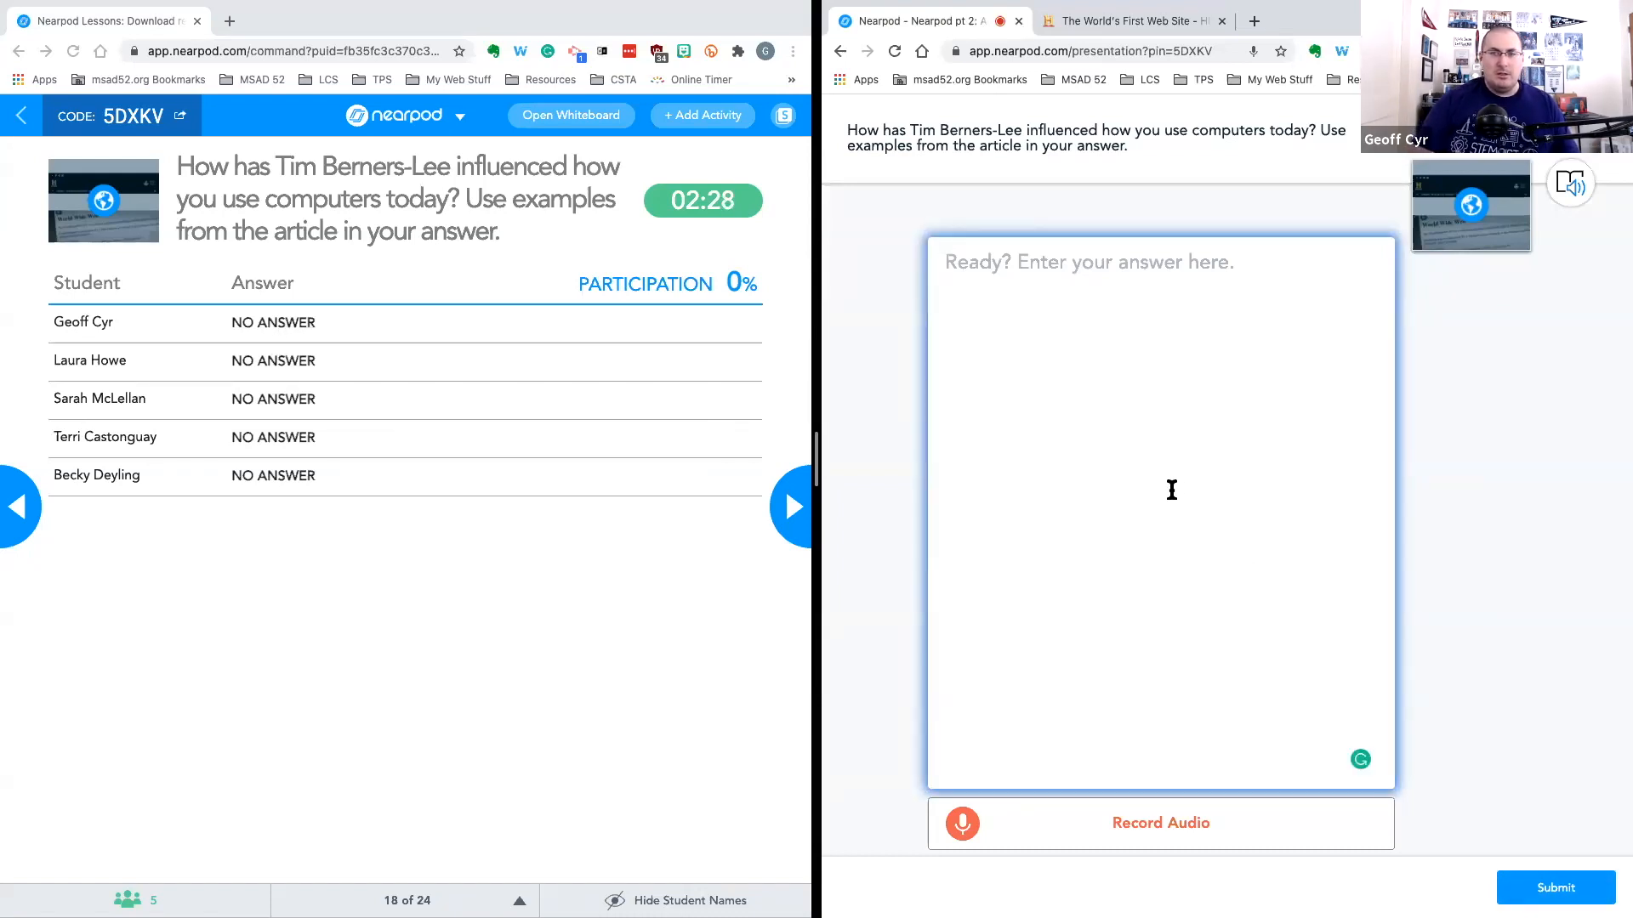
type("Tim B")
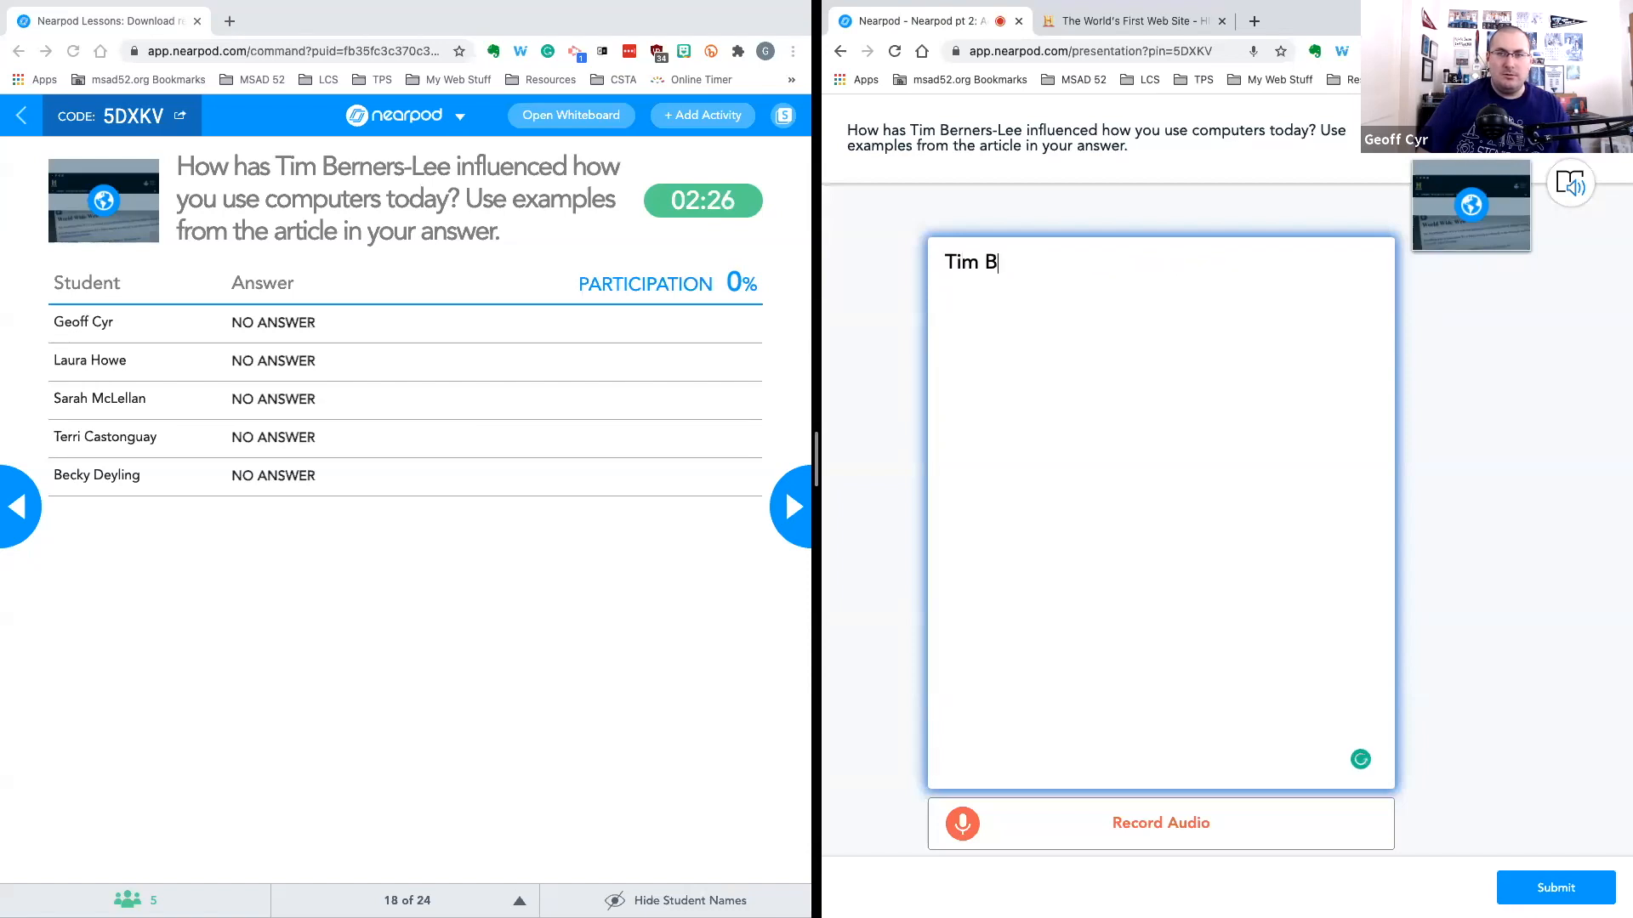
type("erners-Le")
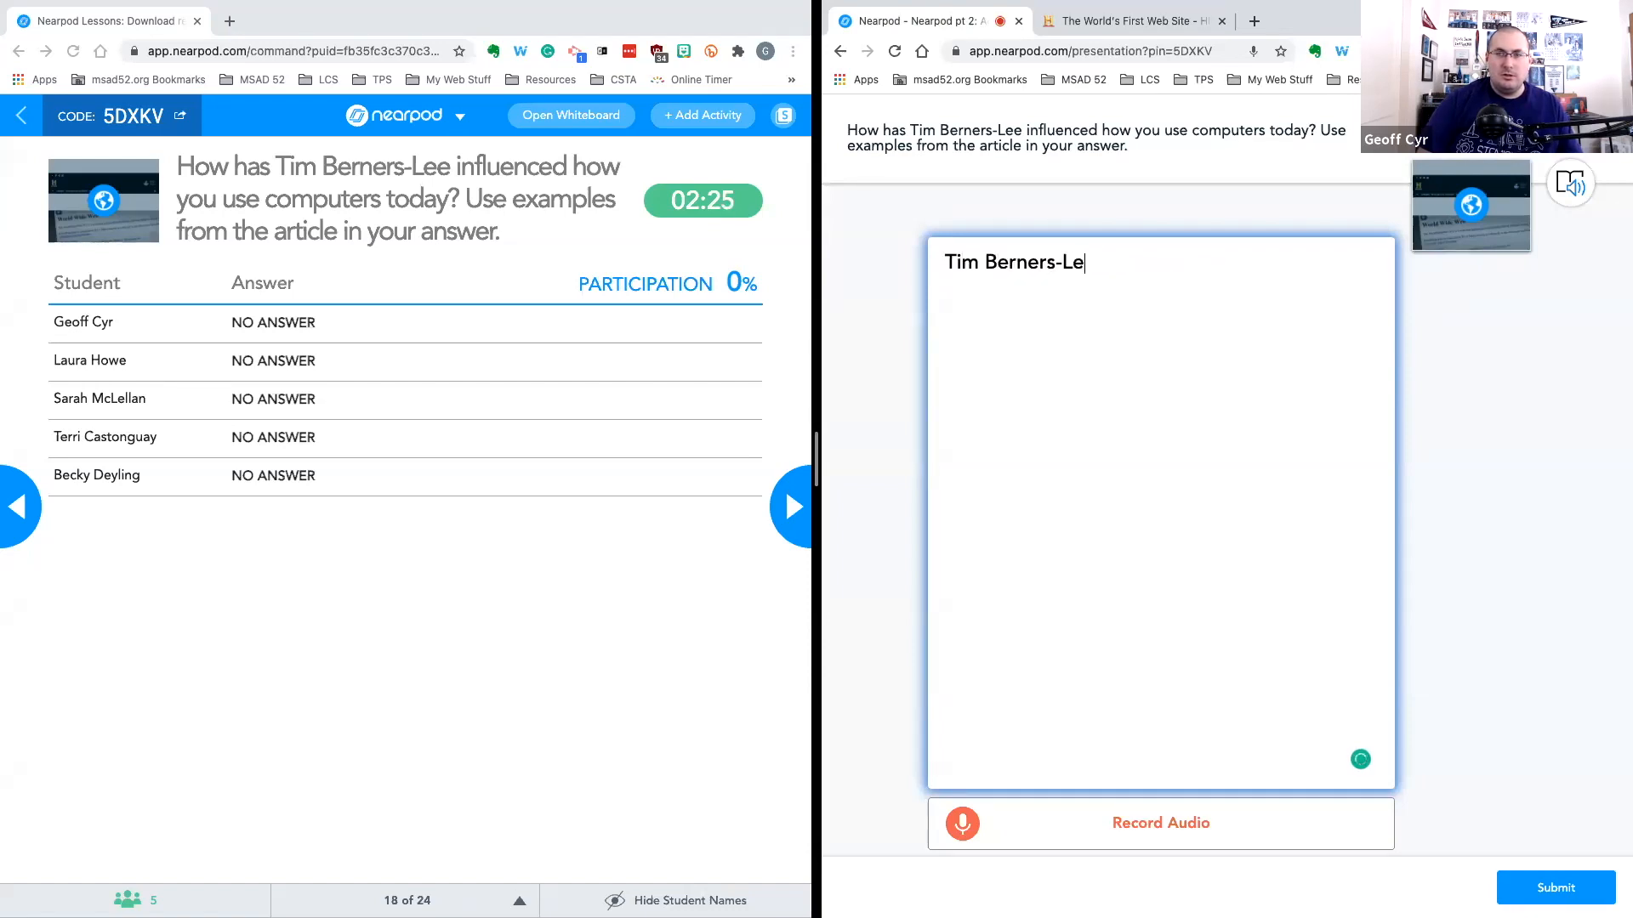
type("e is the GOAT.")
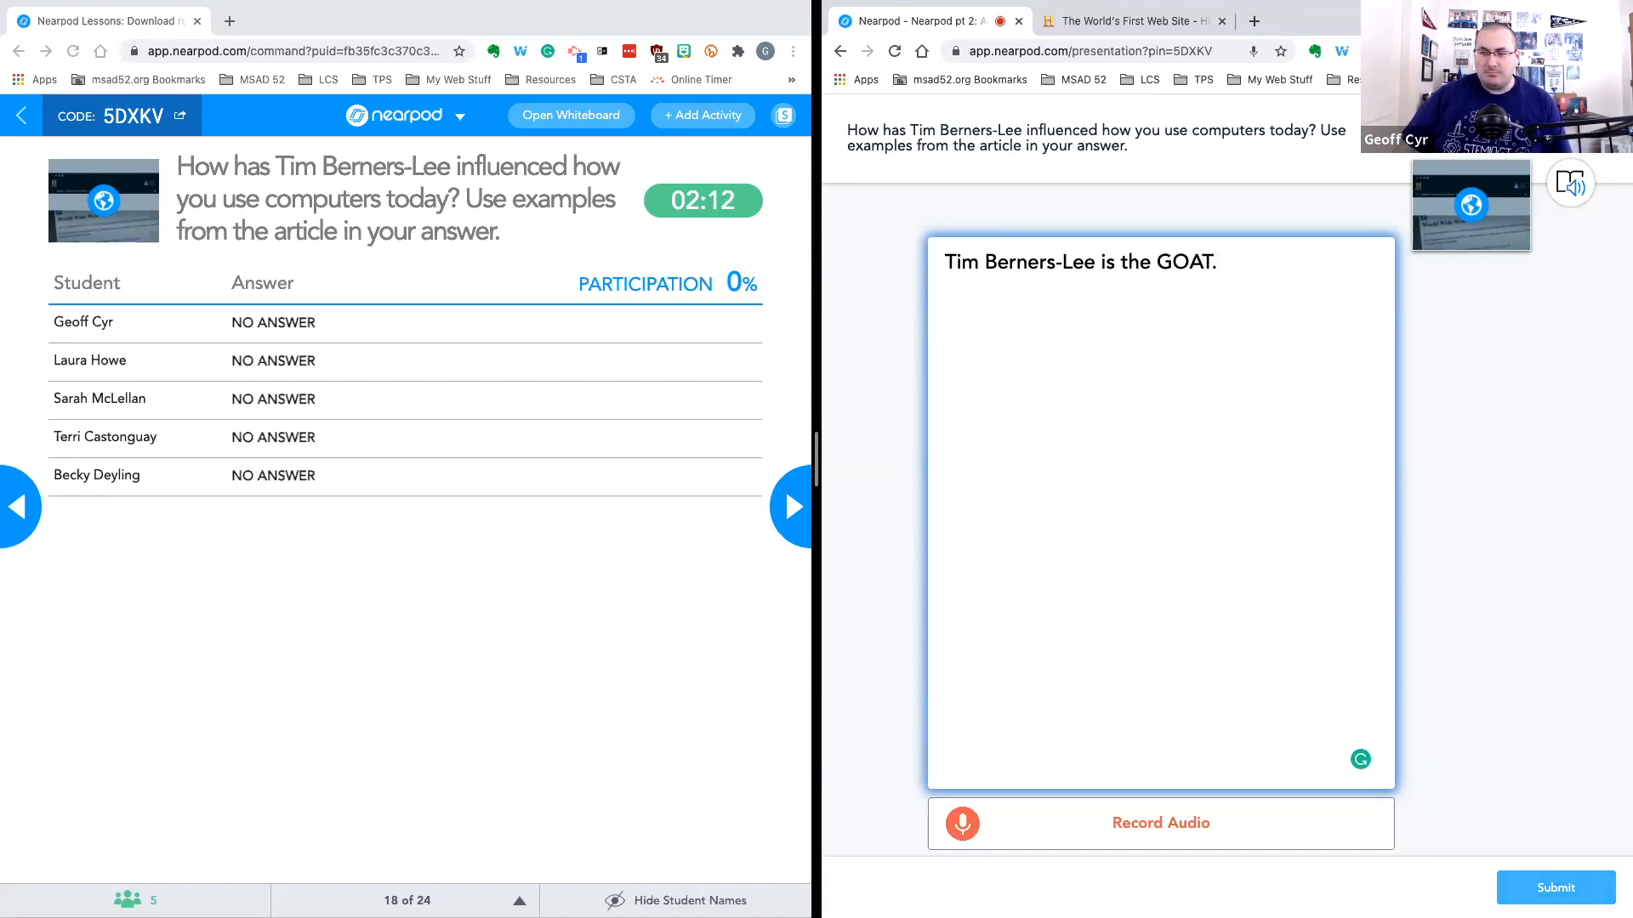
left_click(1543, 891)
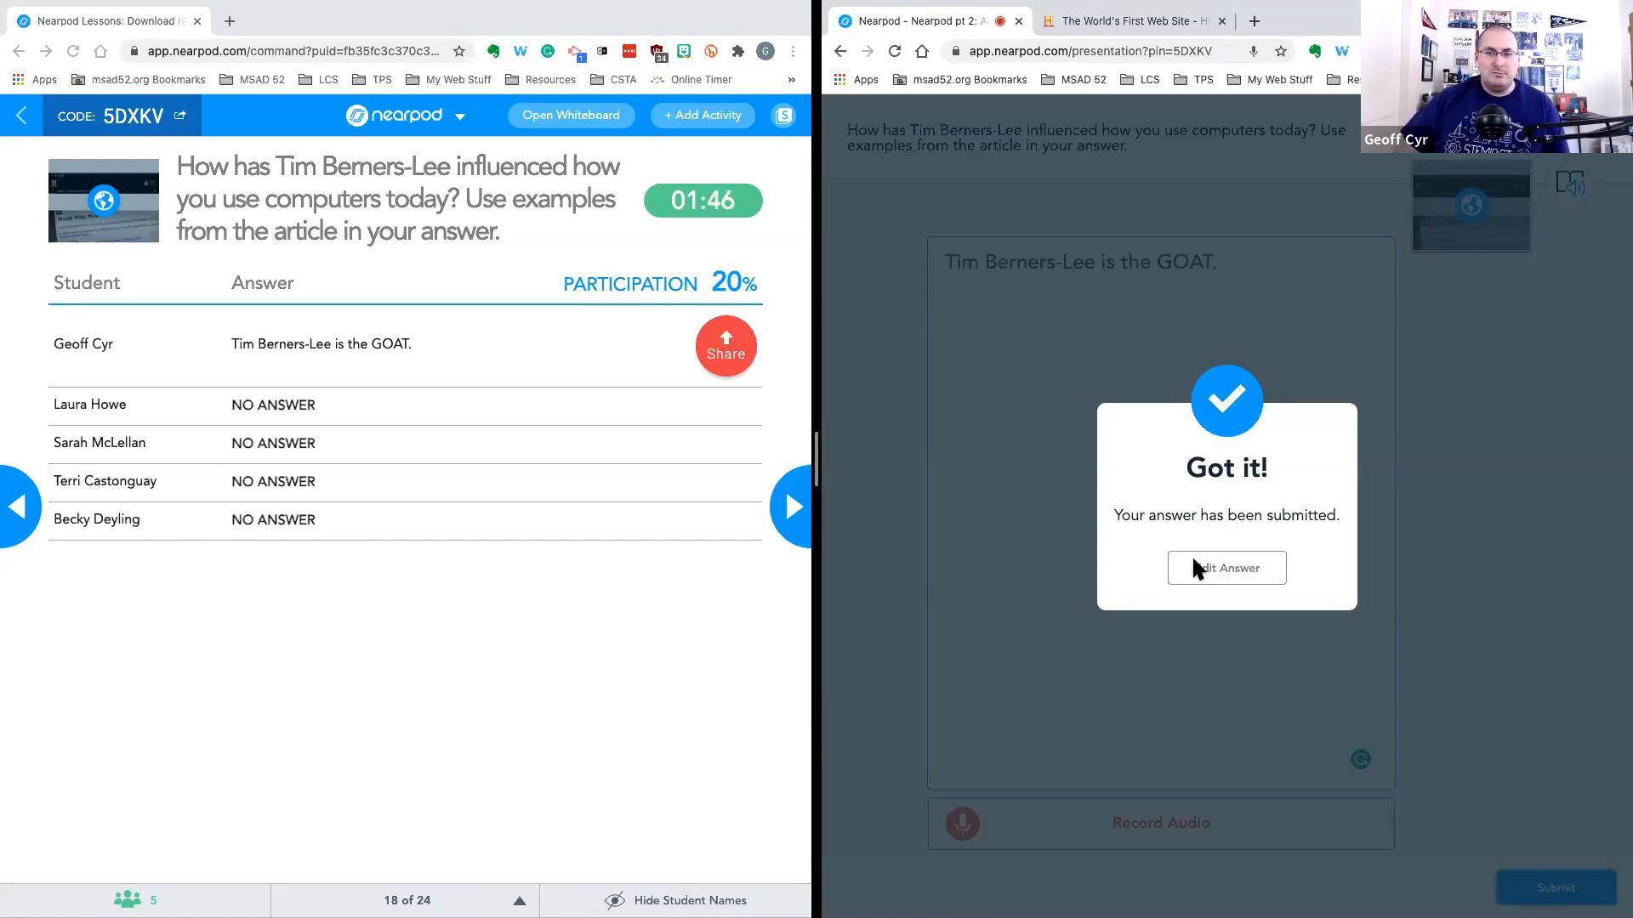
Advance the live session to the next slide
left_click(792, 499)
left_click(792, 510)
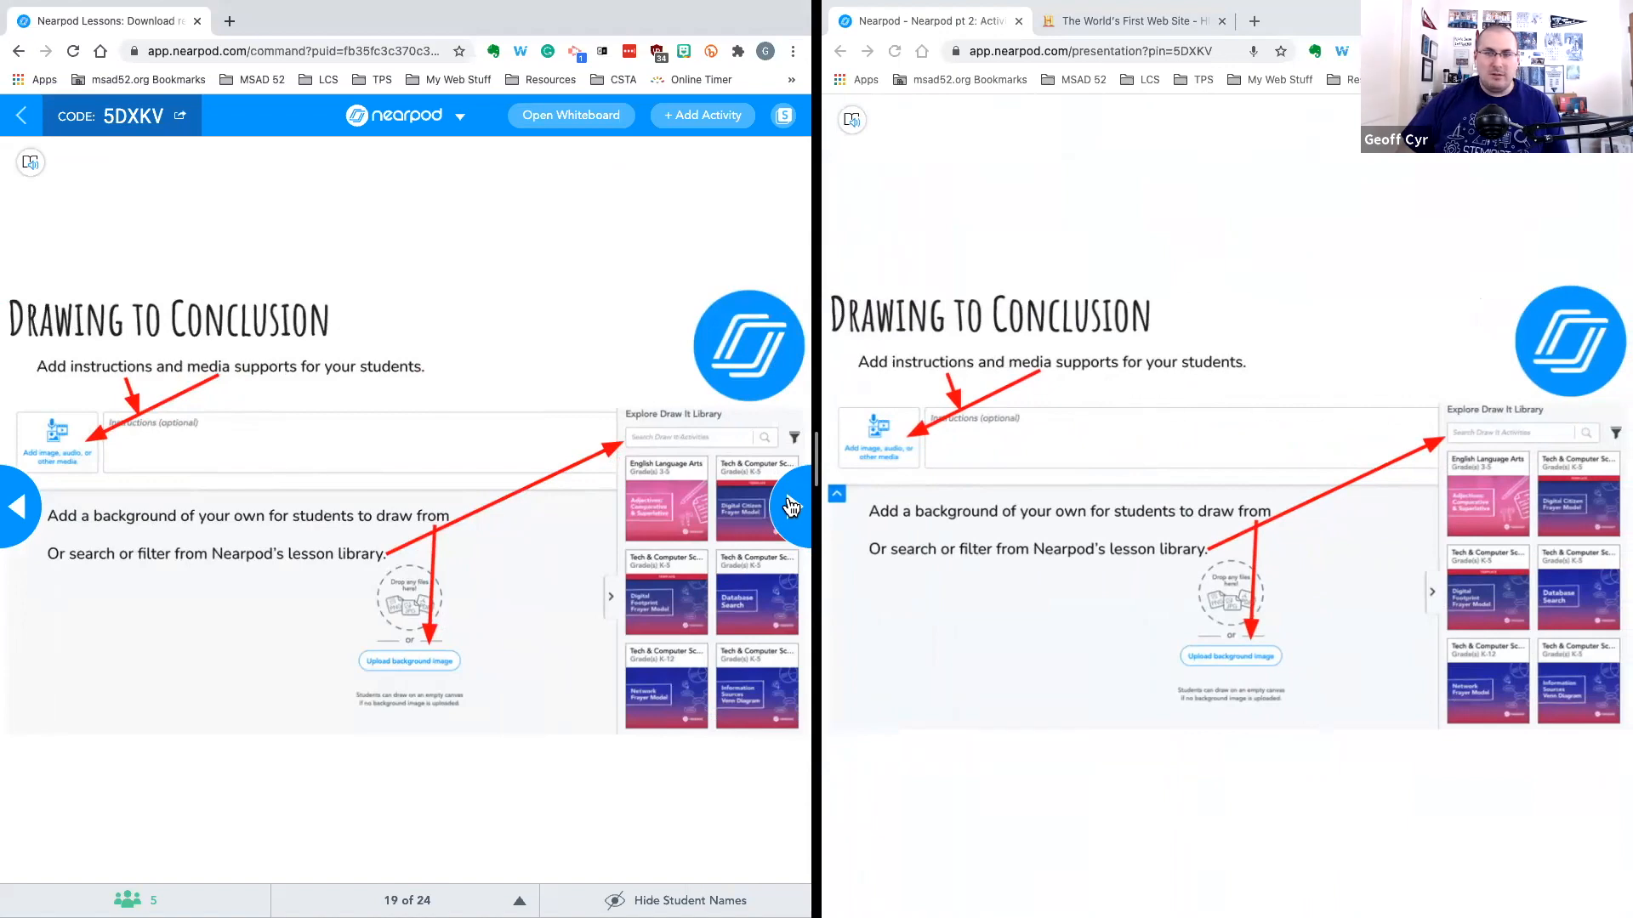
Return to the Nearpod 201 lesson editor and add a Draw It activity
key("ctrl+Left")
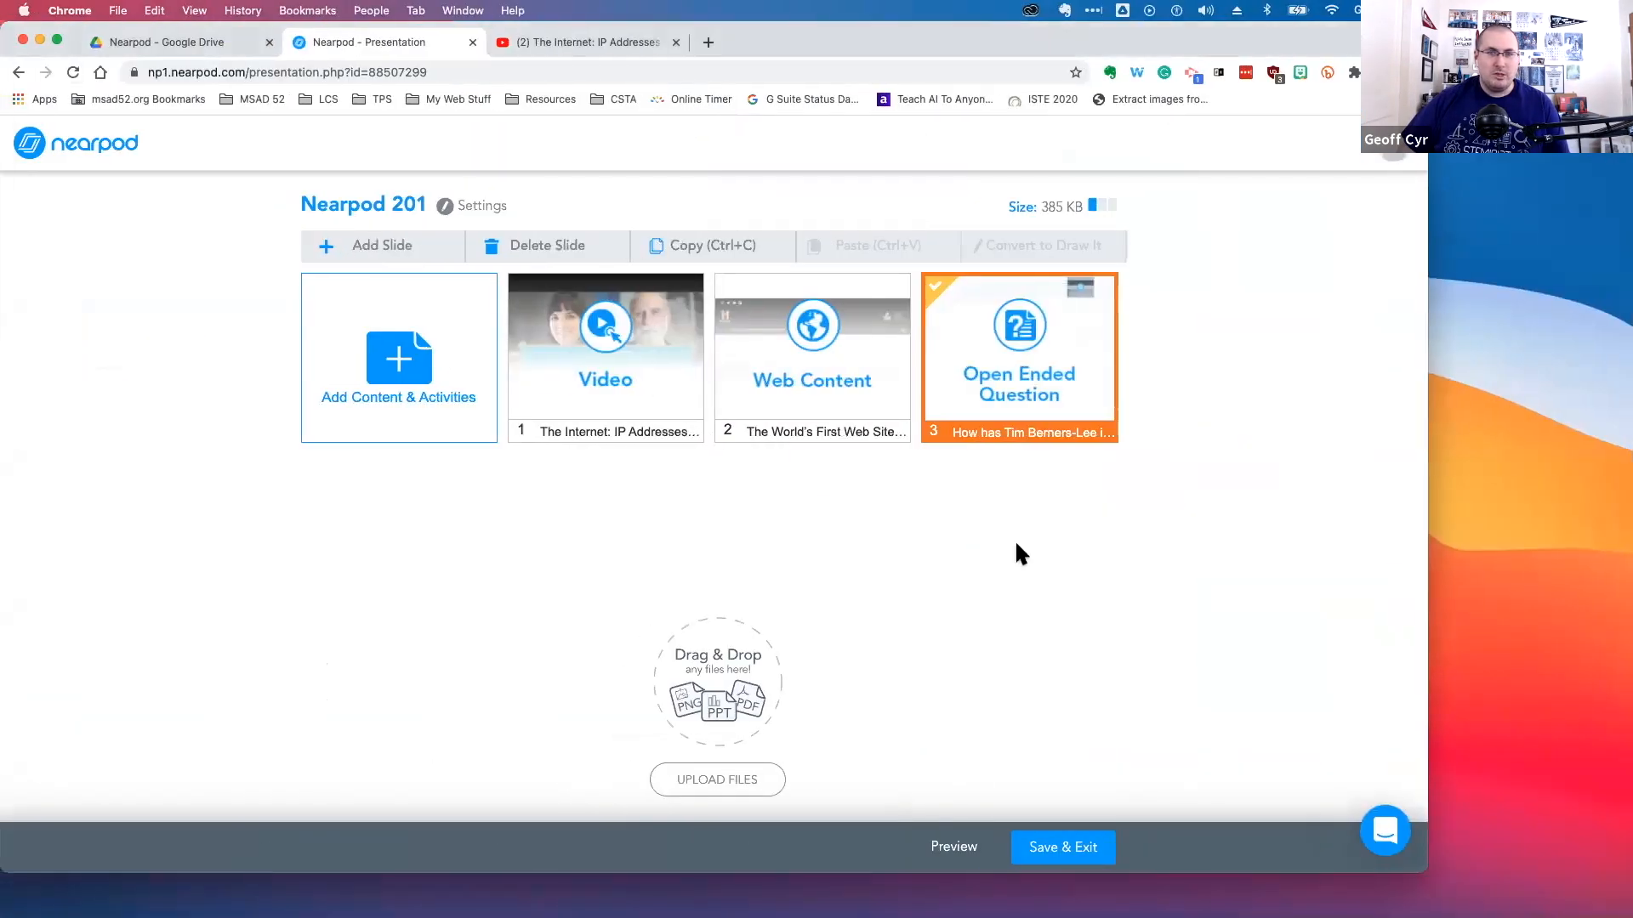
left_click(1055, 548)
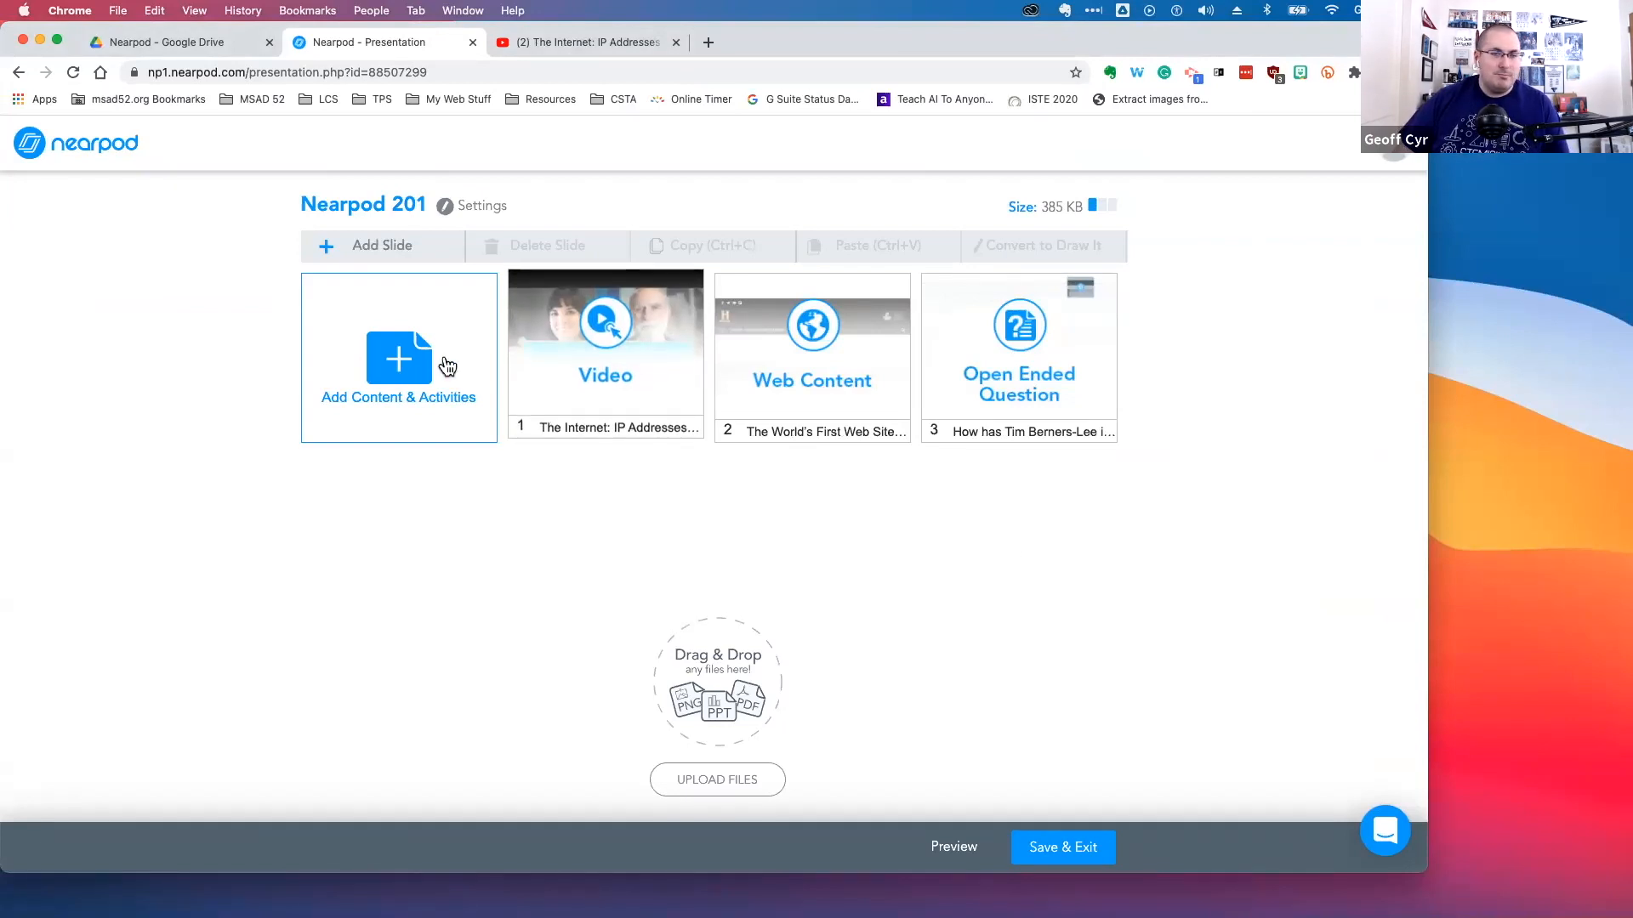
left_click(400, 368)
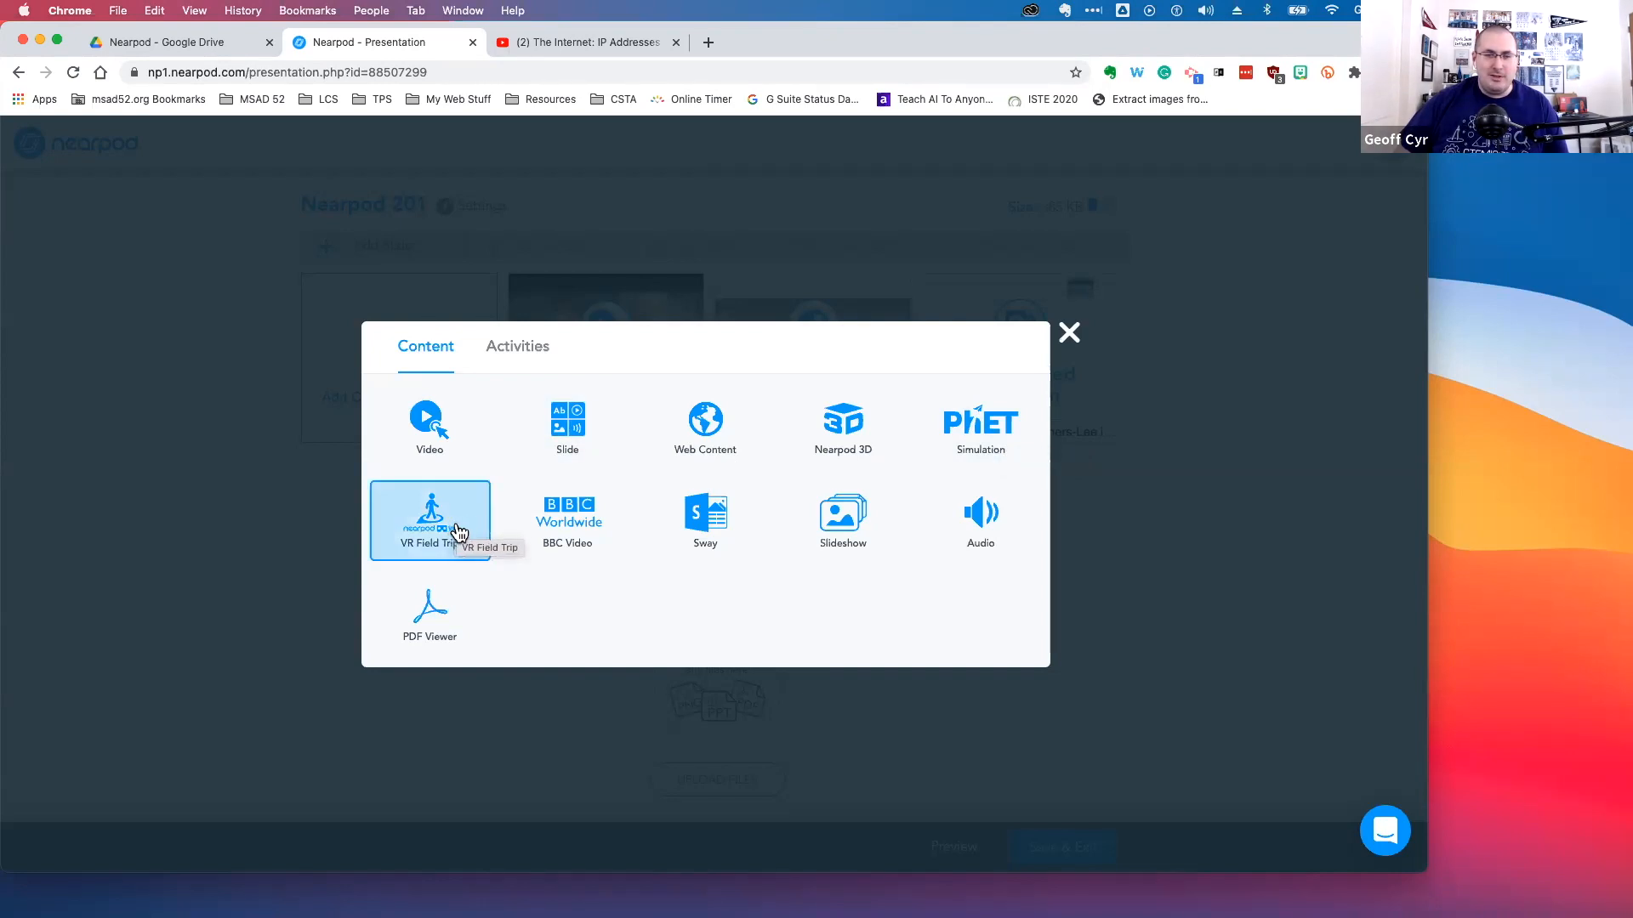
left_click(535, 359)
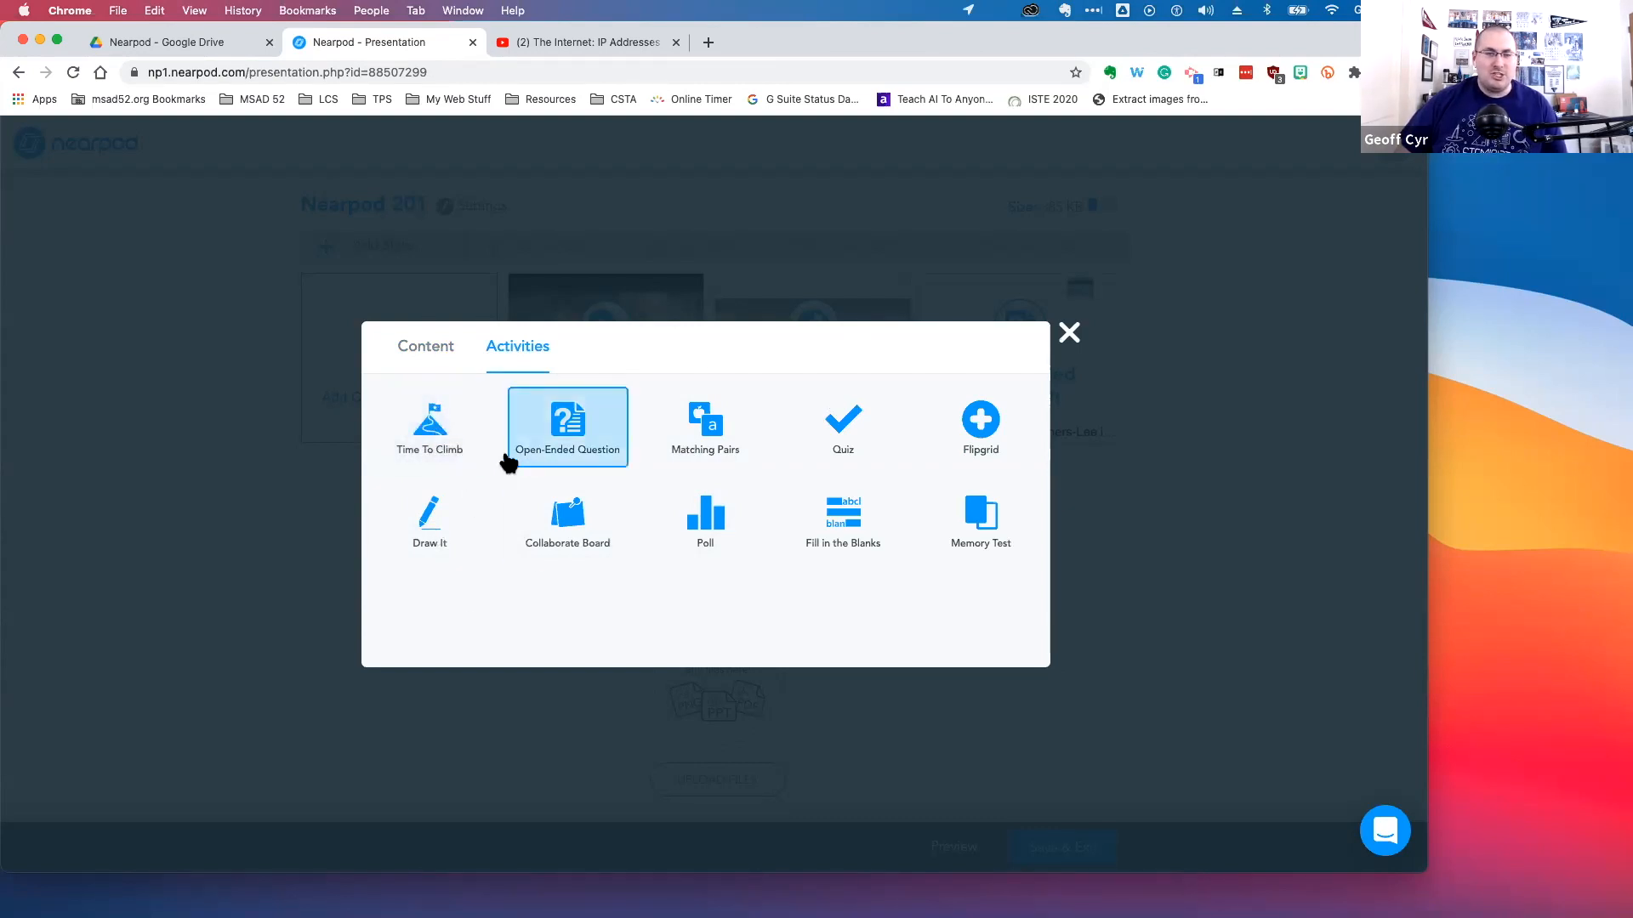
left_click(428, 348)
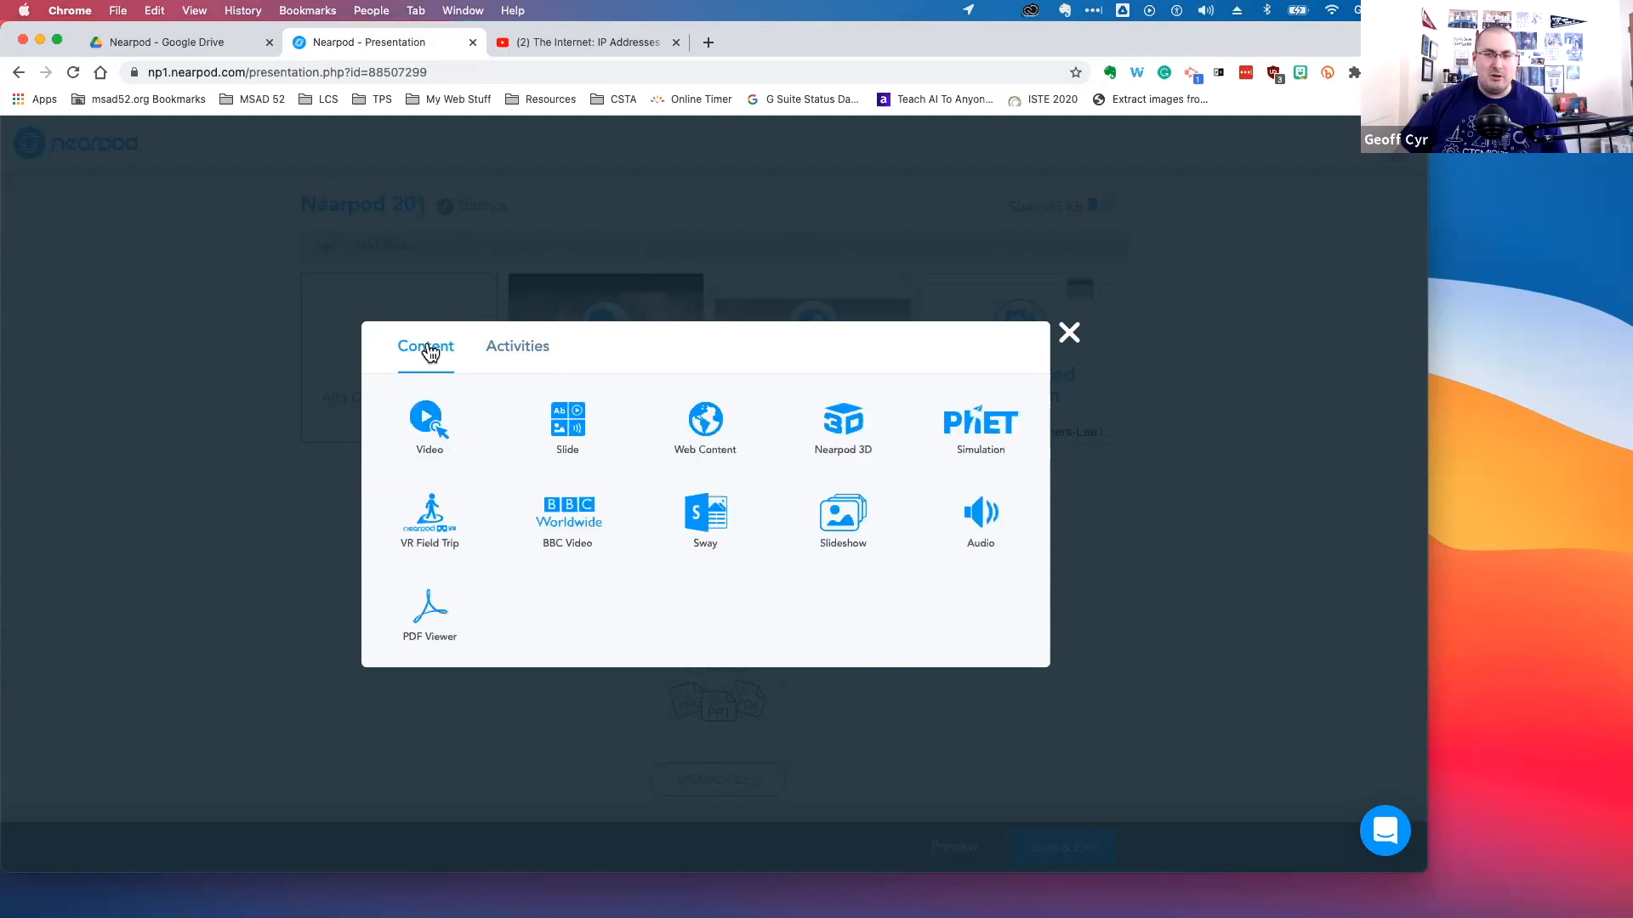
left_click(508, 353)
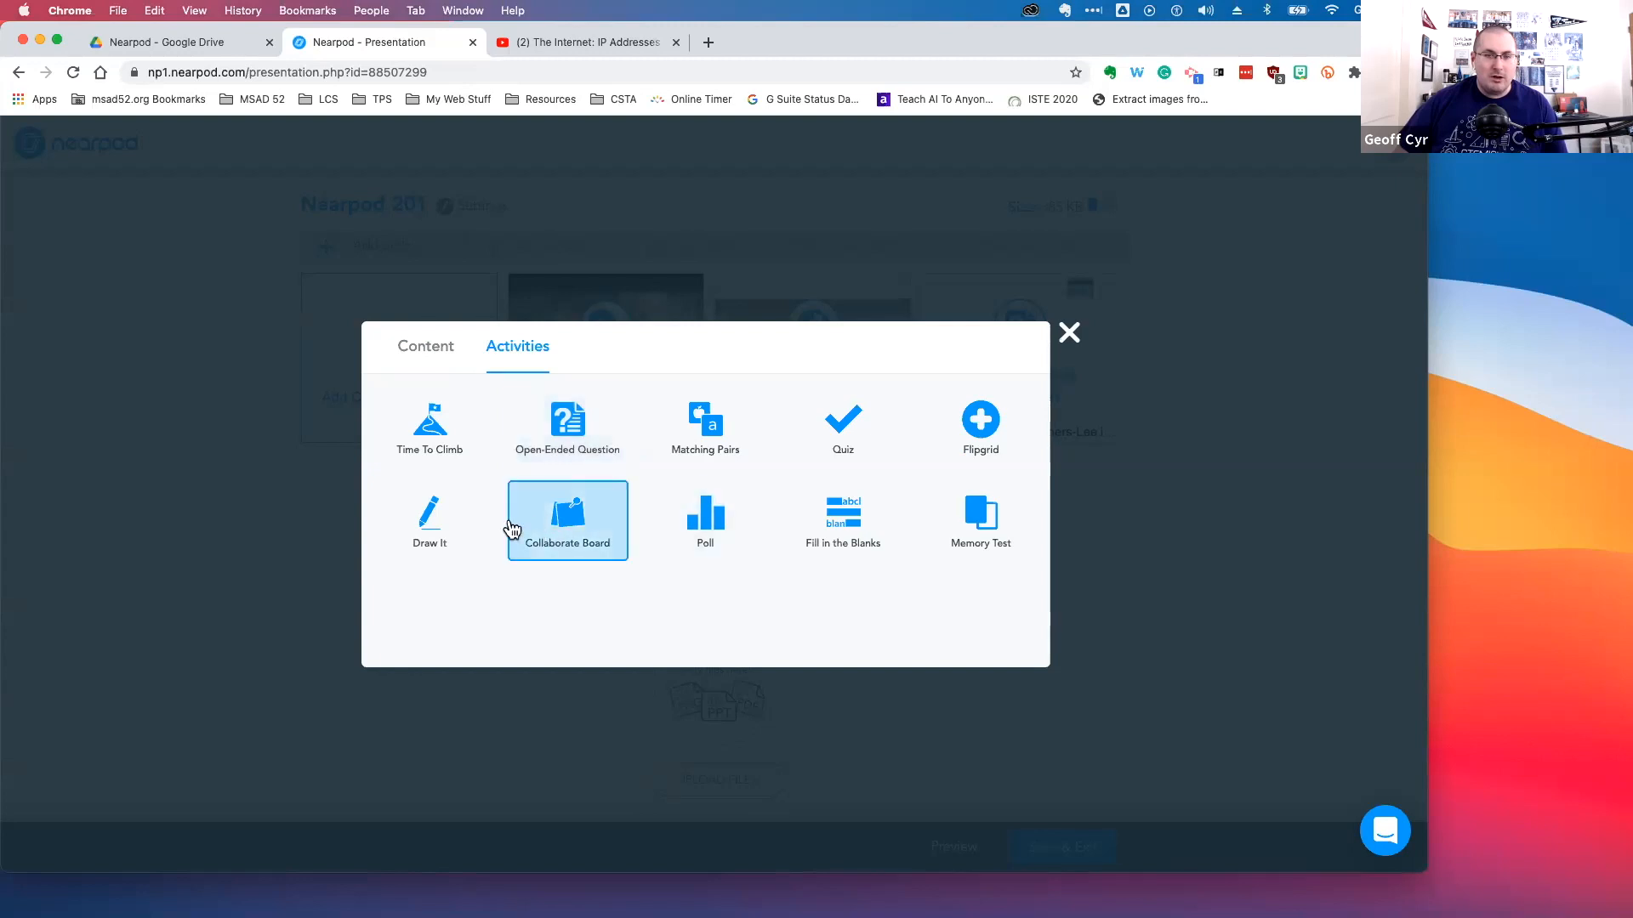
left_click(435, 519)
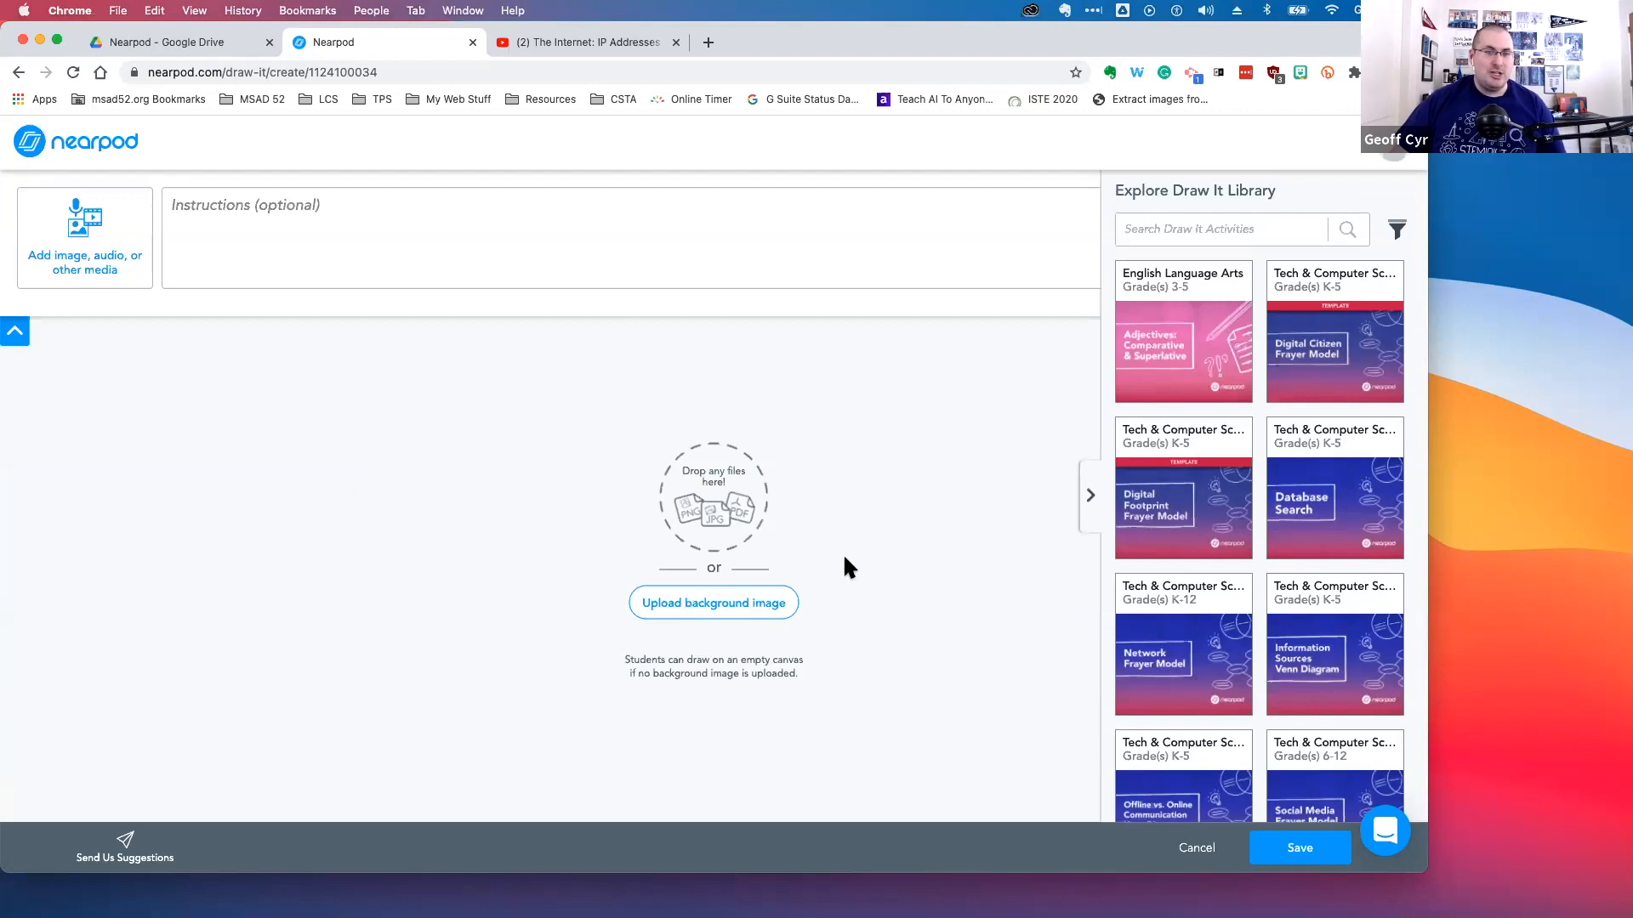
left_click(732, 612)
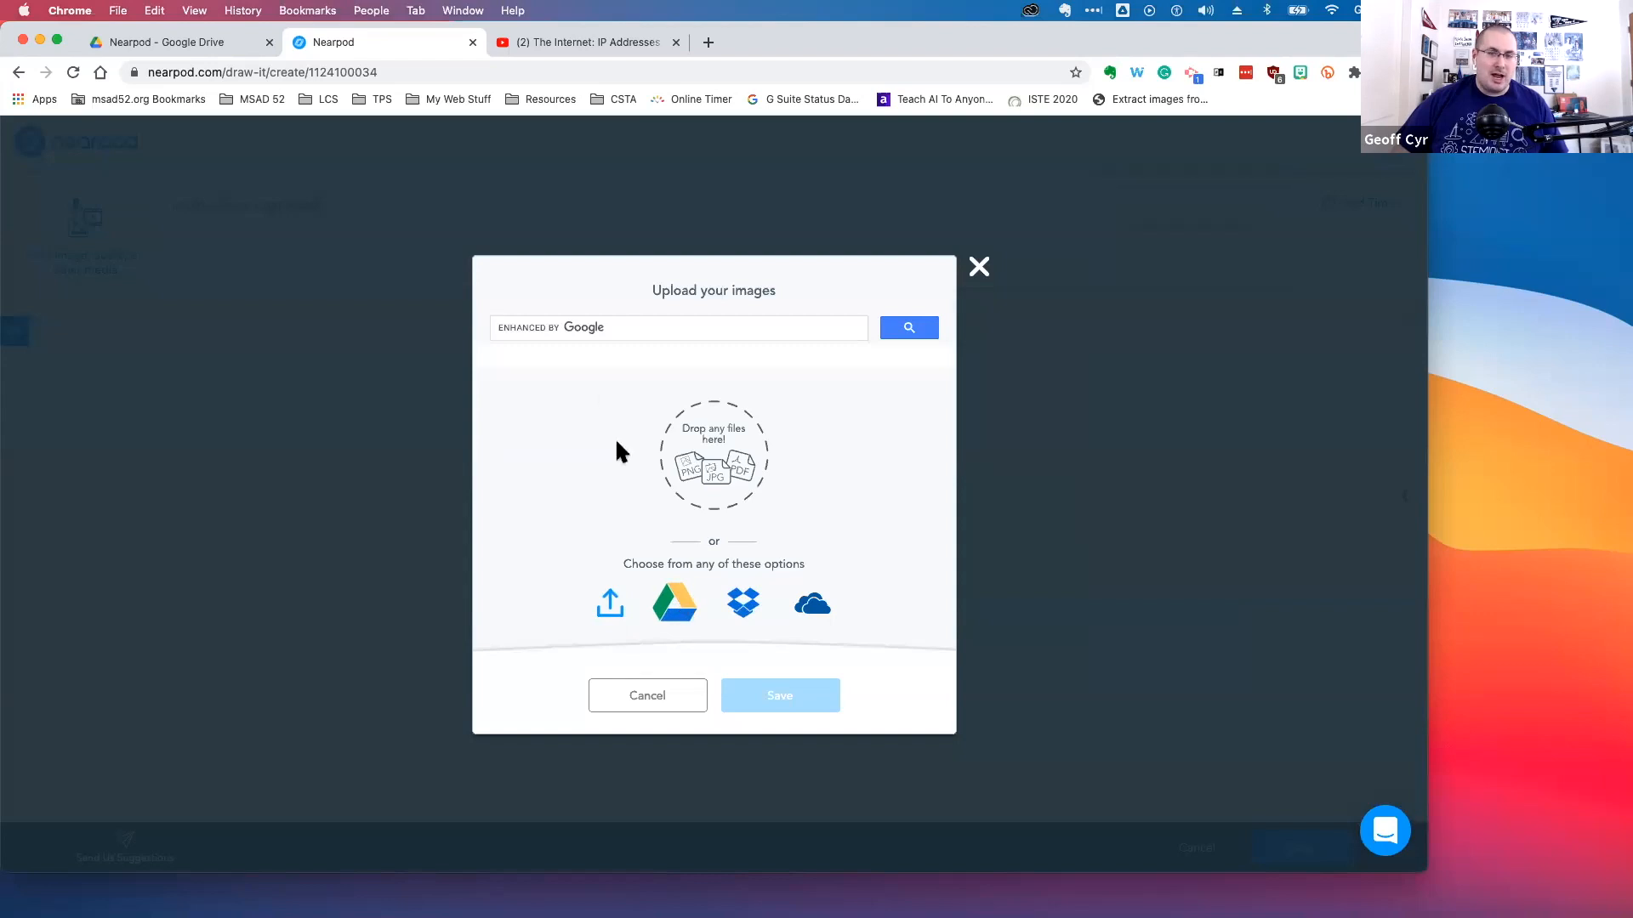
left_click(621, 327)
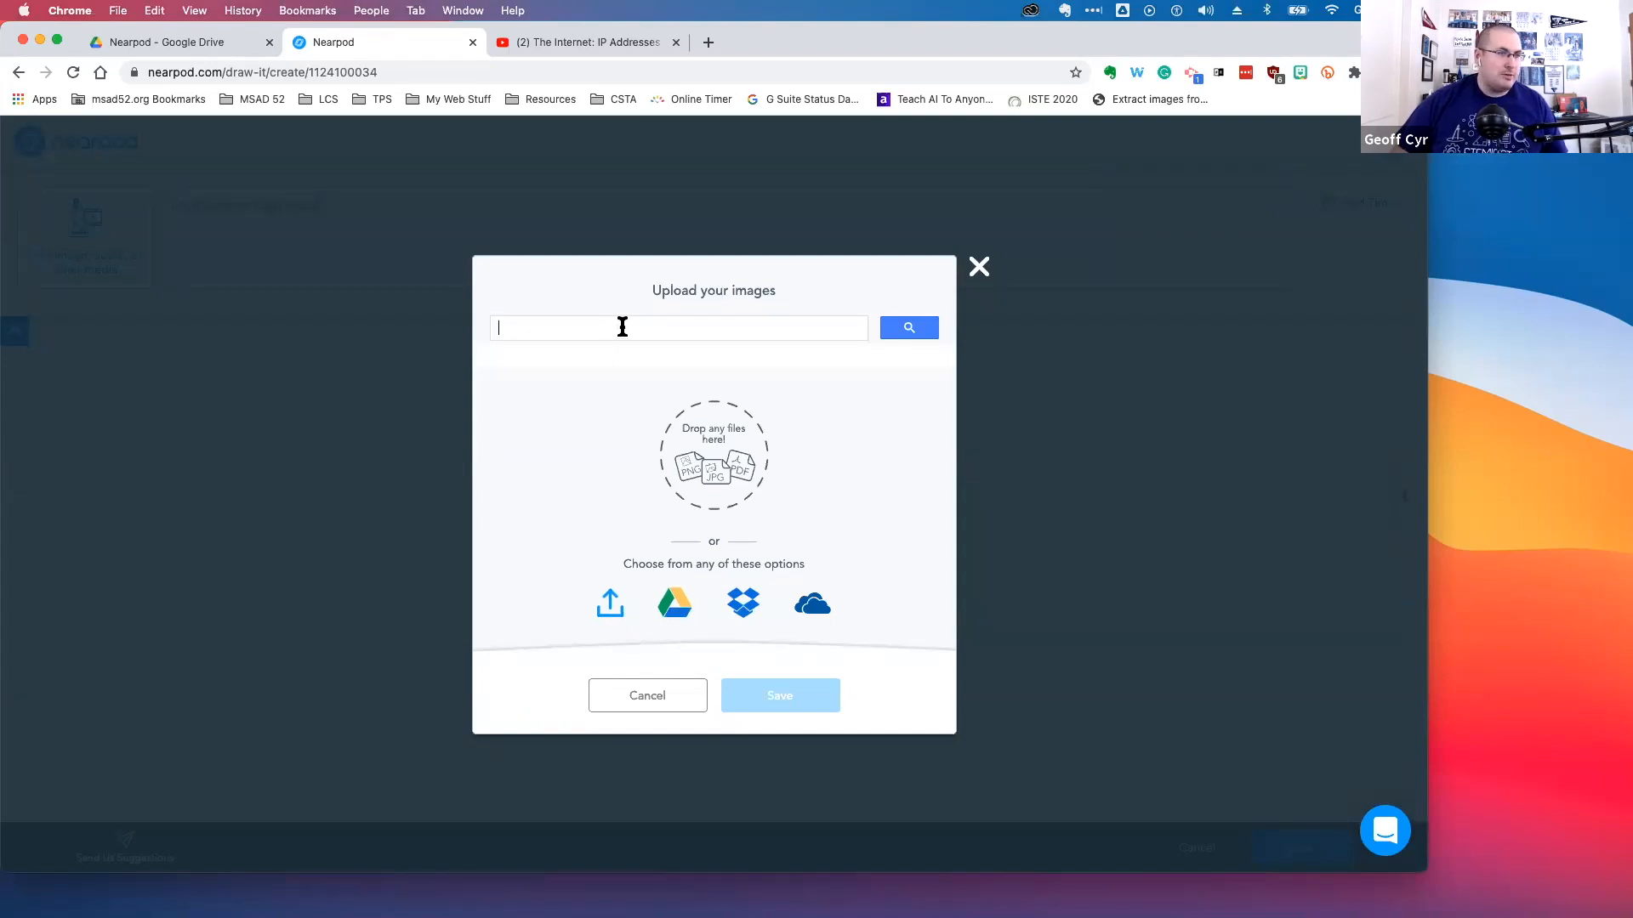
left_click(653, 699)
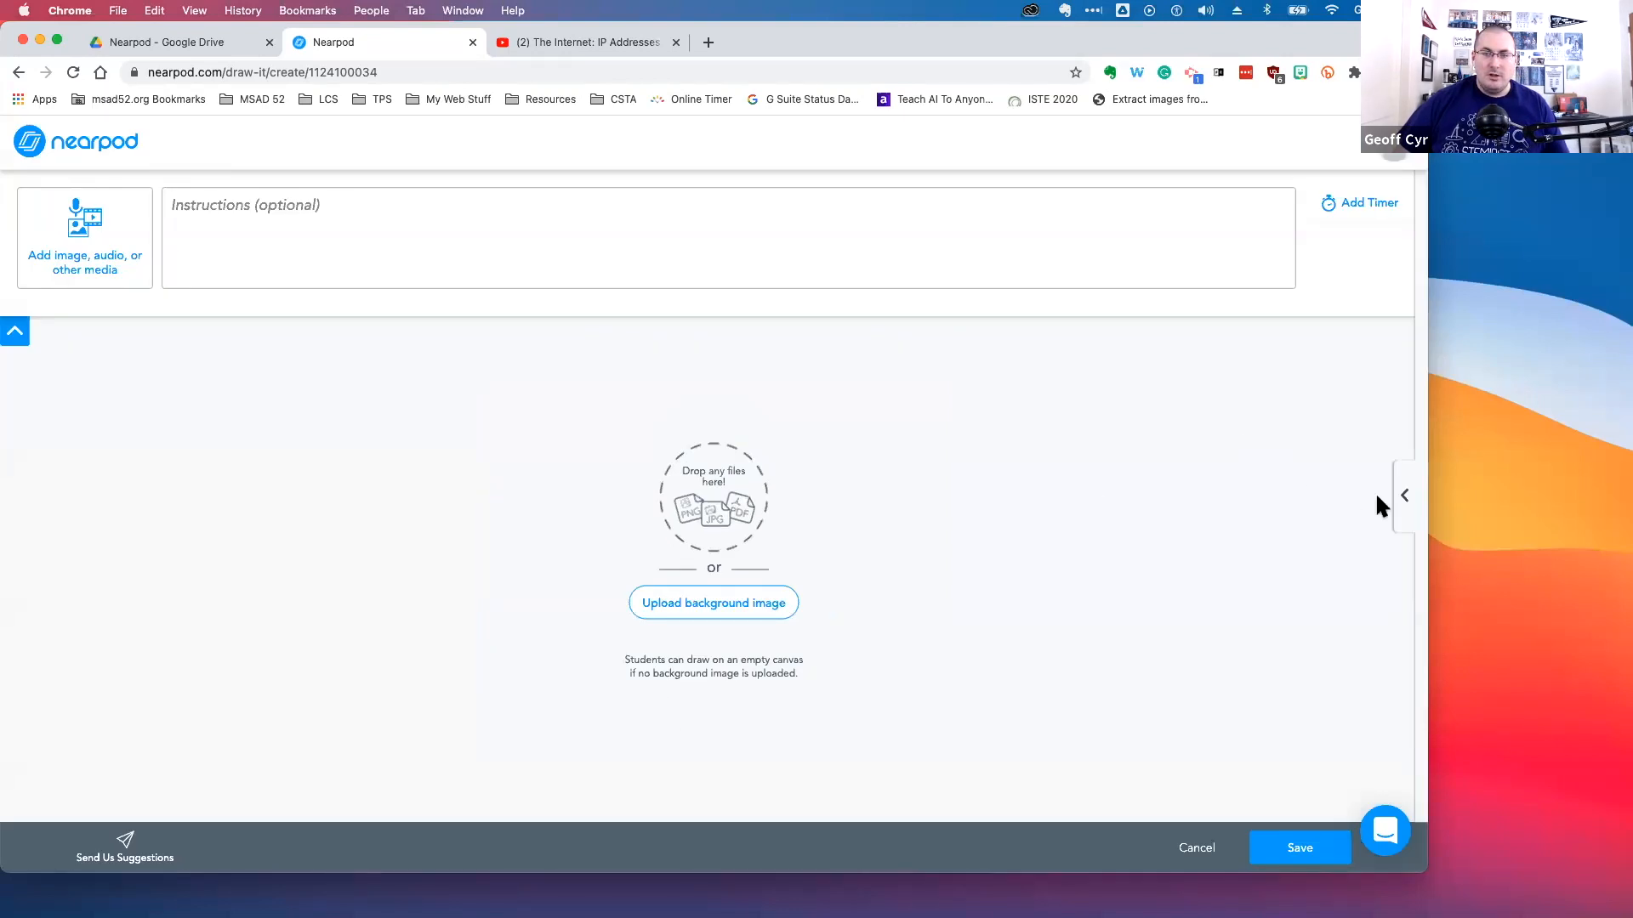
Filter the Draw It library to Technology and Computer Science for 2nd grade and browse the templates
left_click(1404, 496)
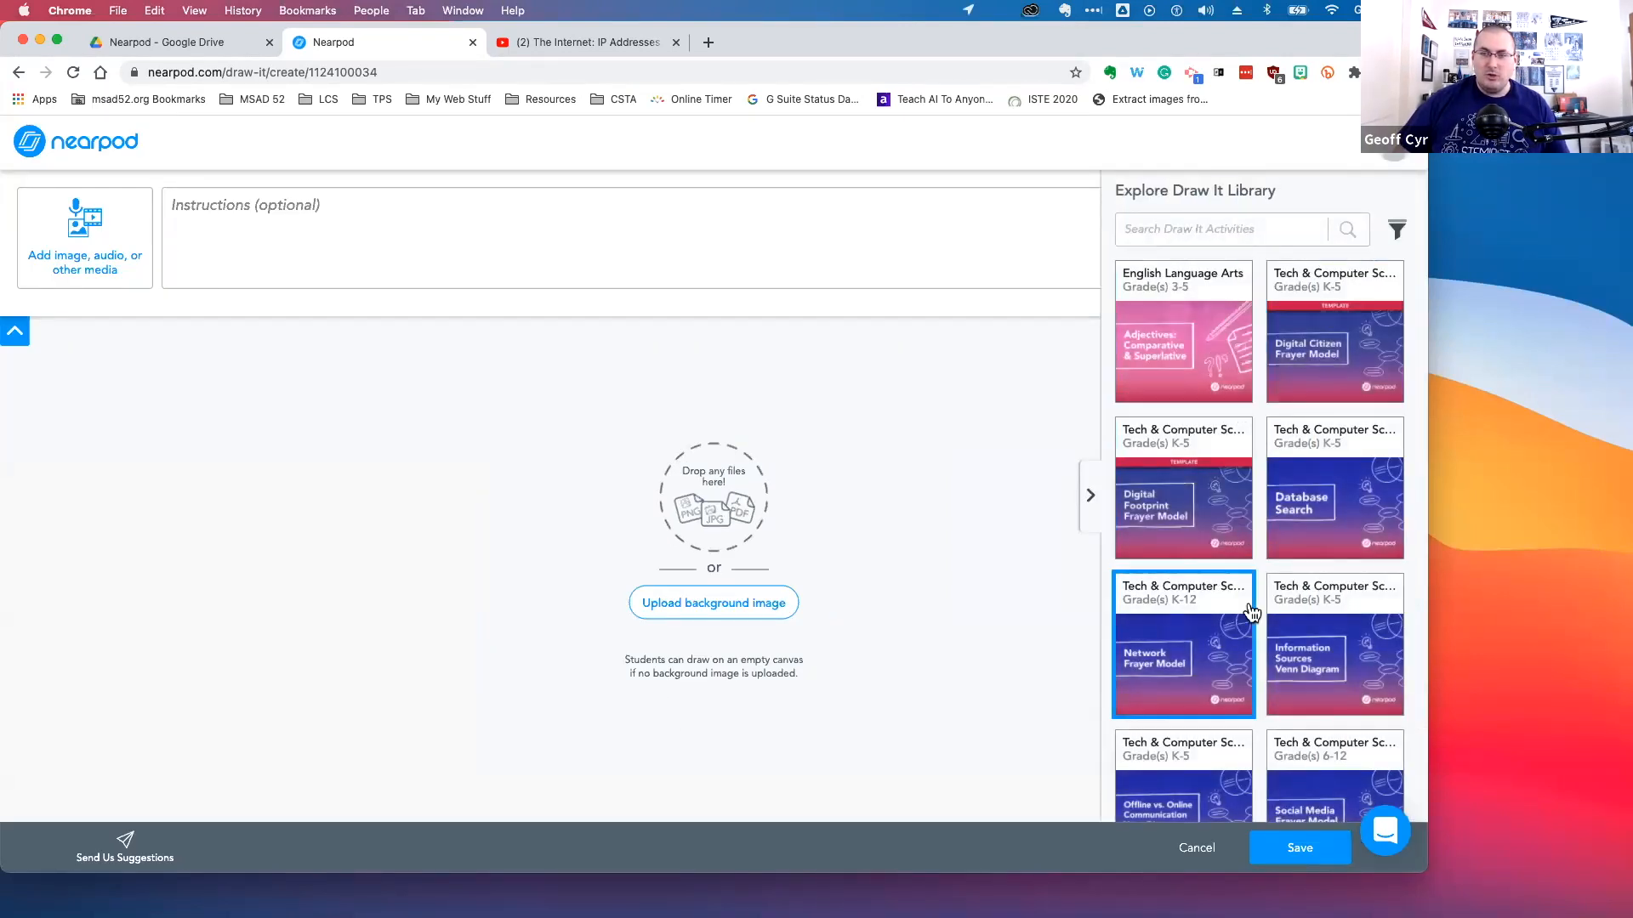
left_click(1399, 231)
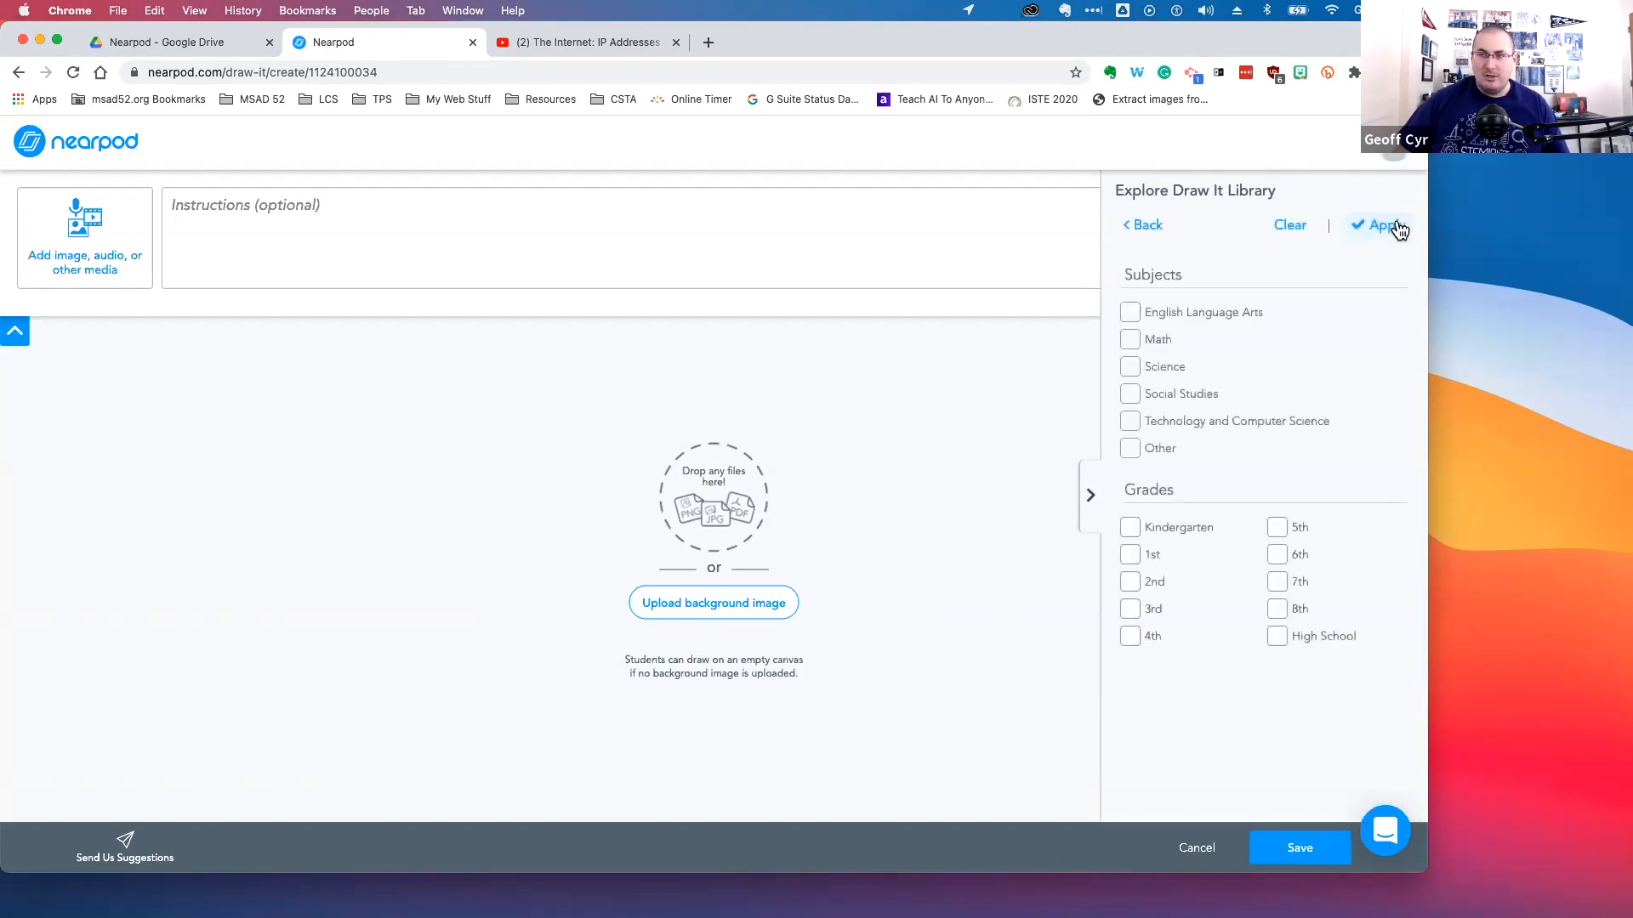
left_click(1245, 425)
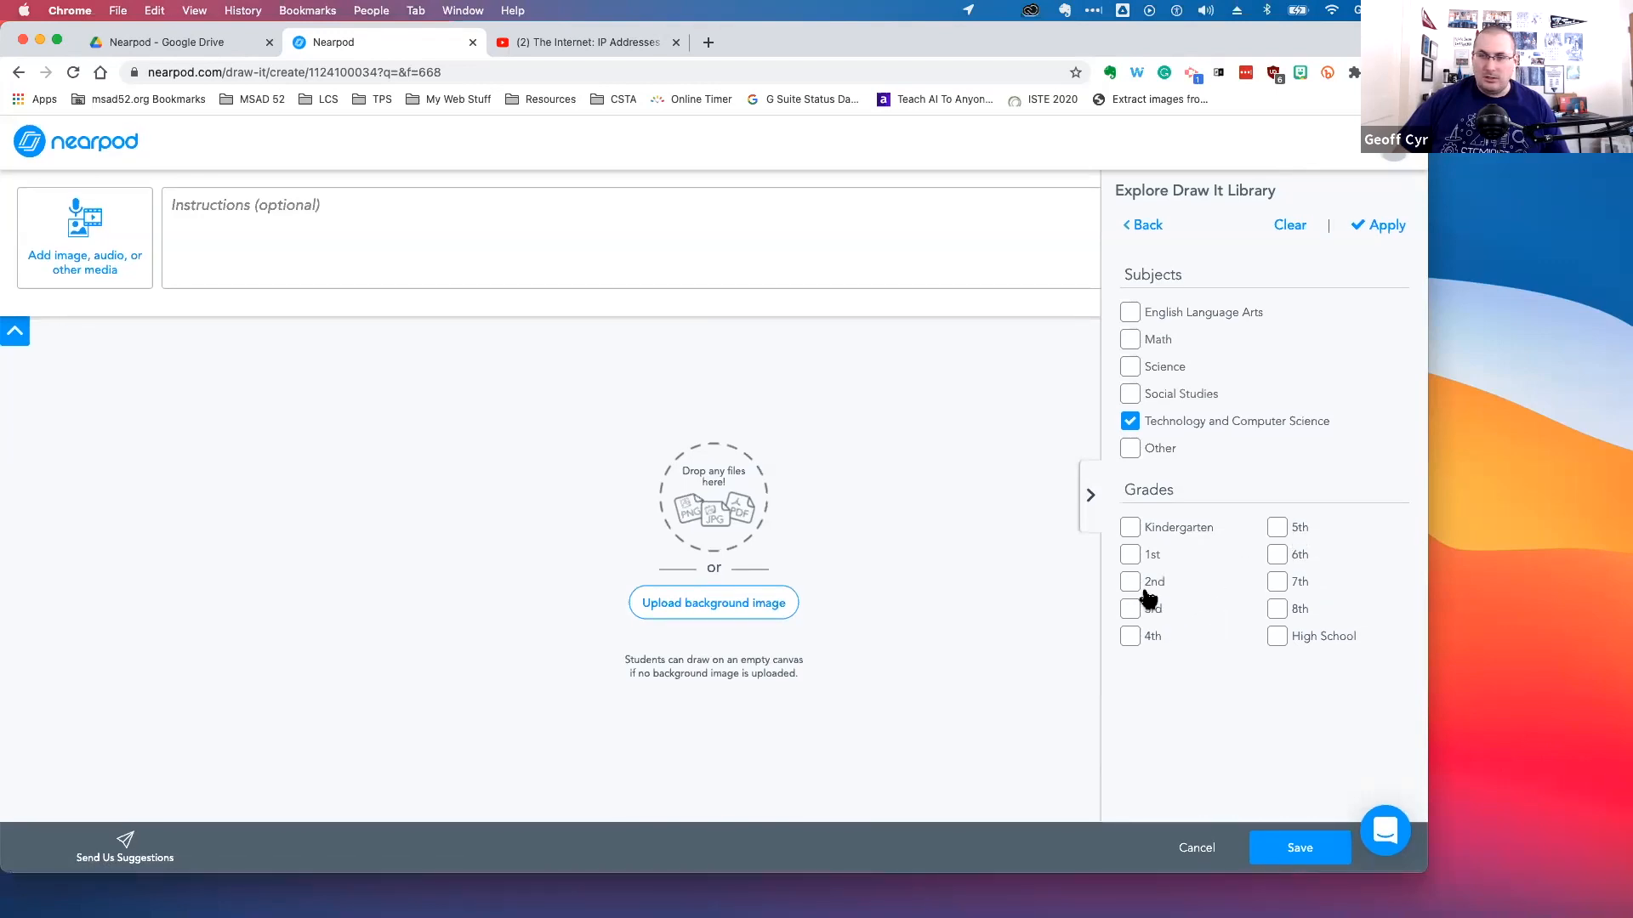
left_click(1151, 590)
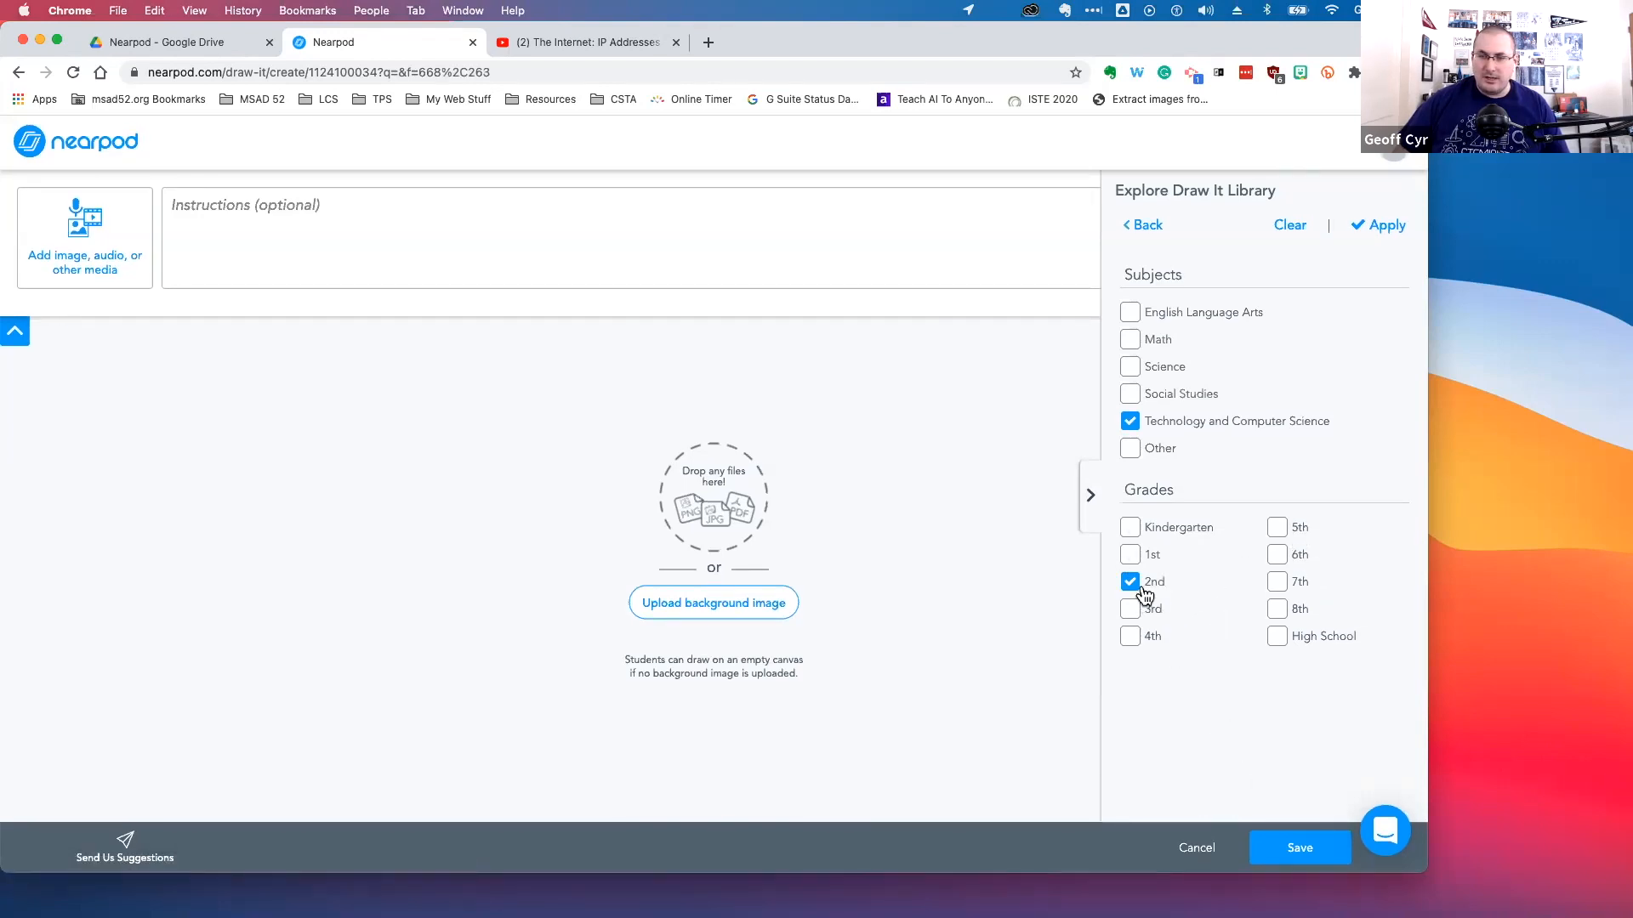
left_click(1381, 228)
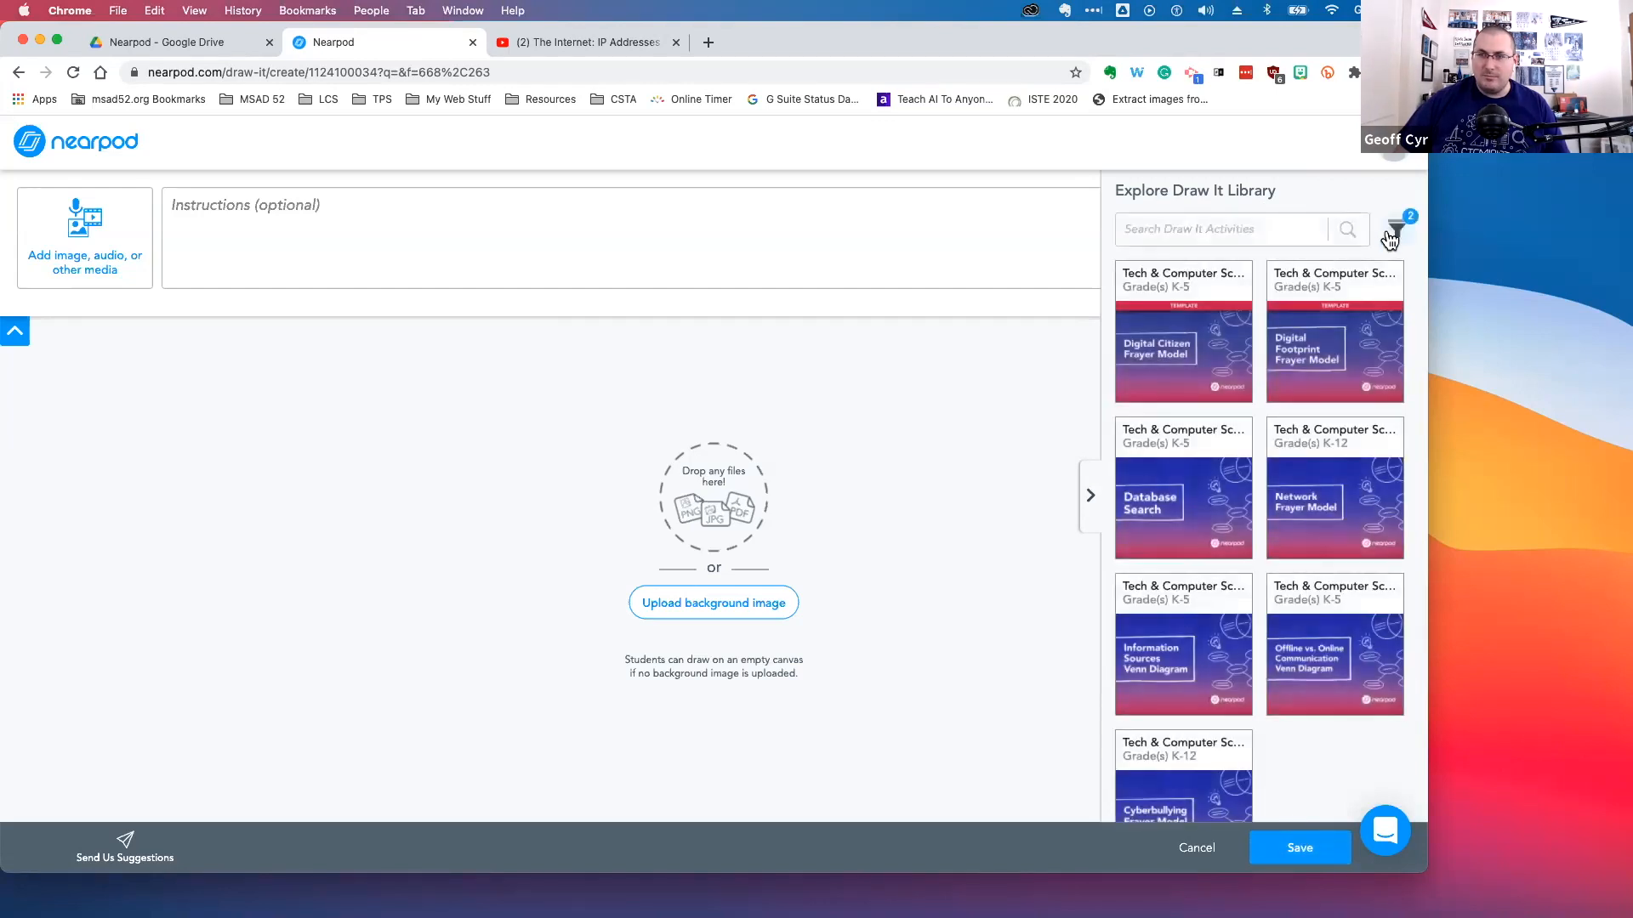
left_click(1397, 230)
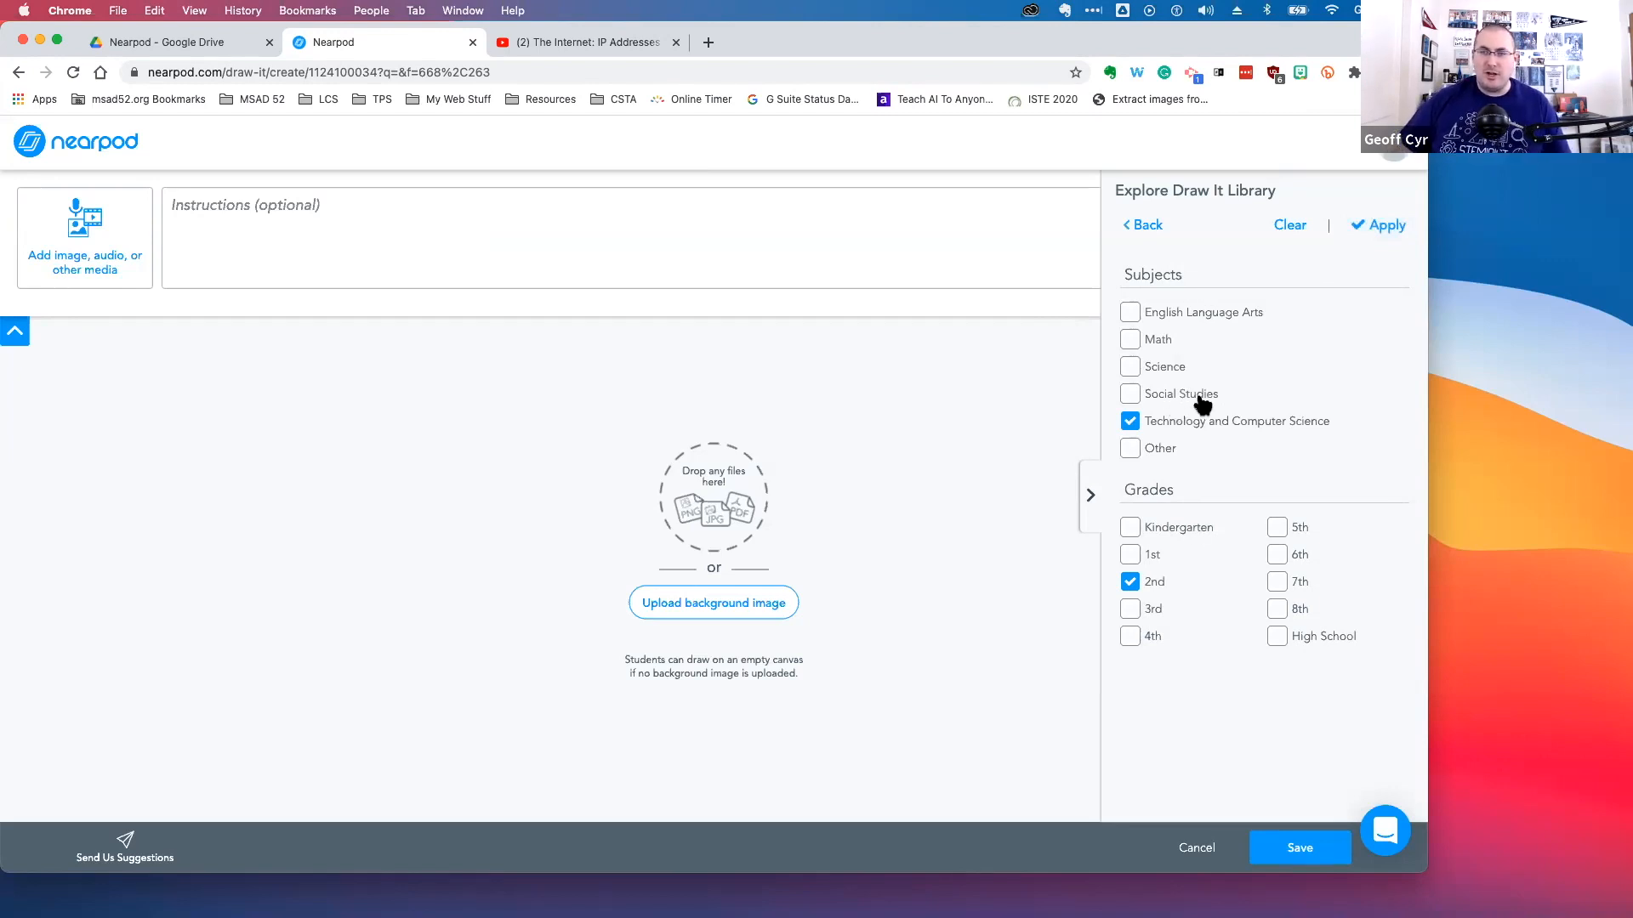
left_click(1384, 231)
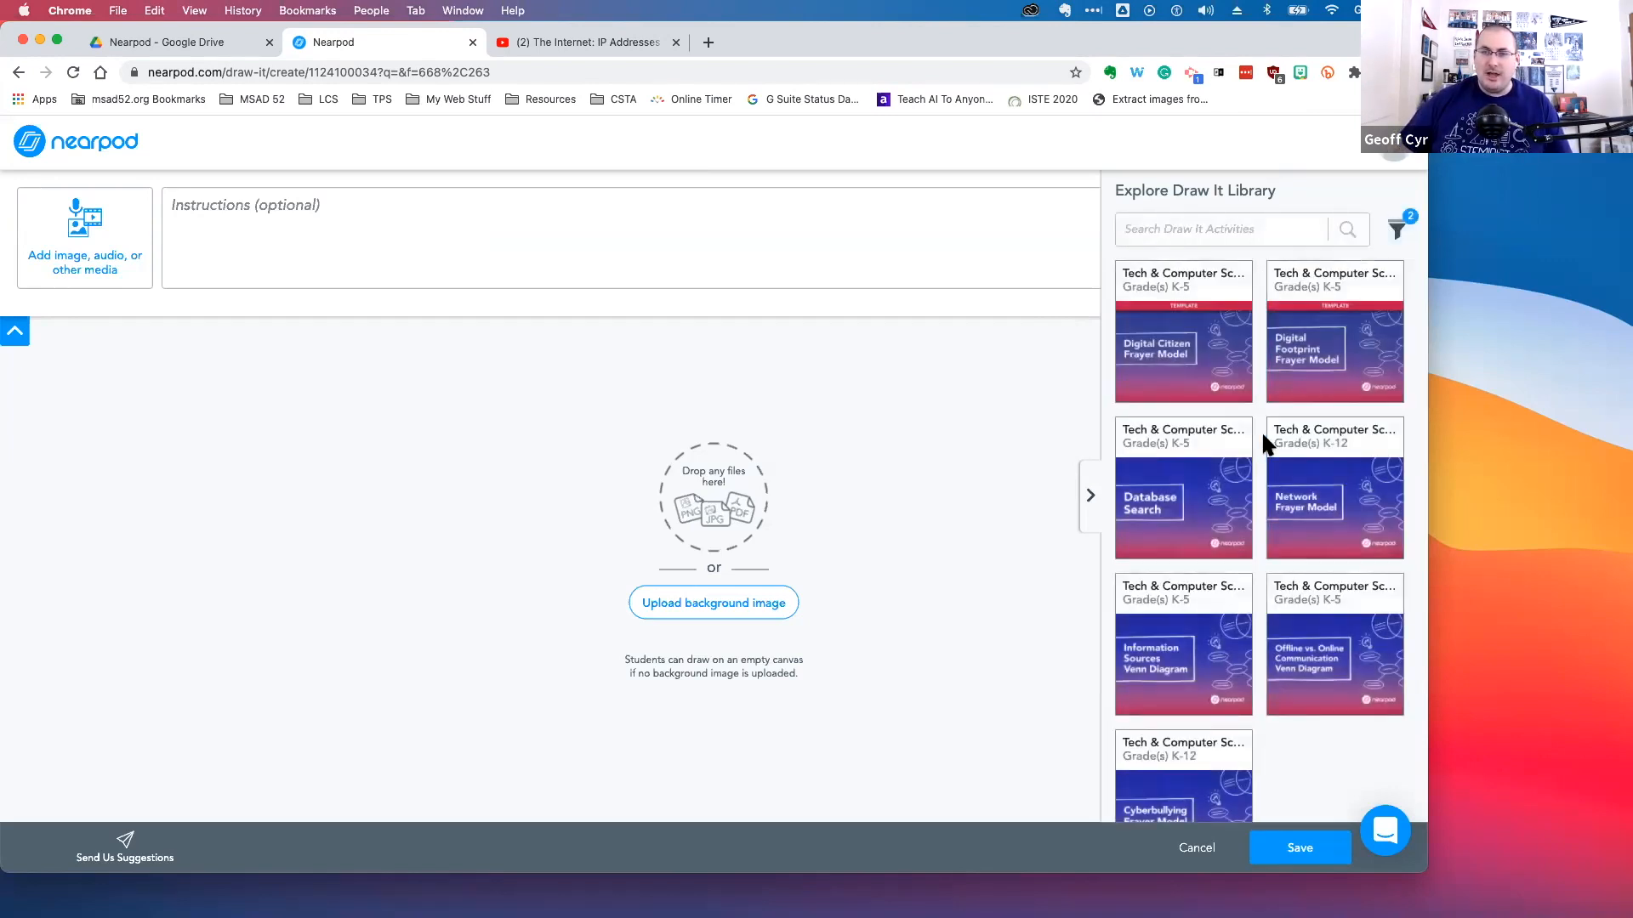
scroll(1265, 437, "down", 1)
scroll(1265, 443, "up", 1)
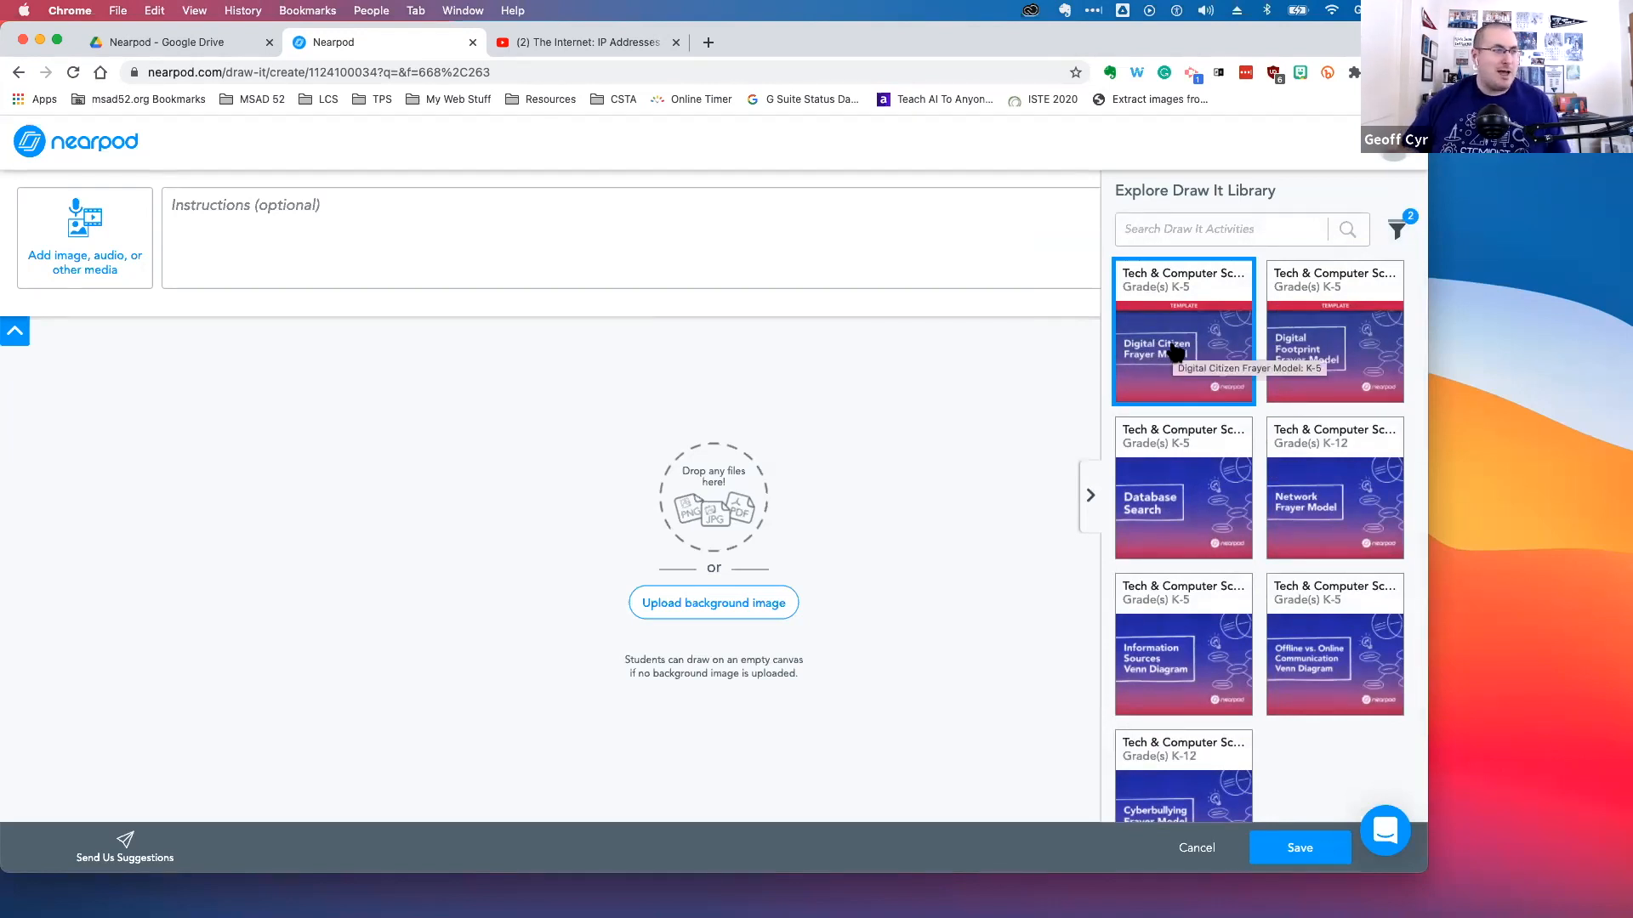
Pick the Digital Citizen Frayer Model template from the filtered Draw It library
scroll(1265, 414, "down", 2)
scroll(1261, 404, "up", 2)
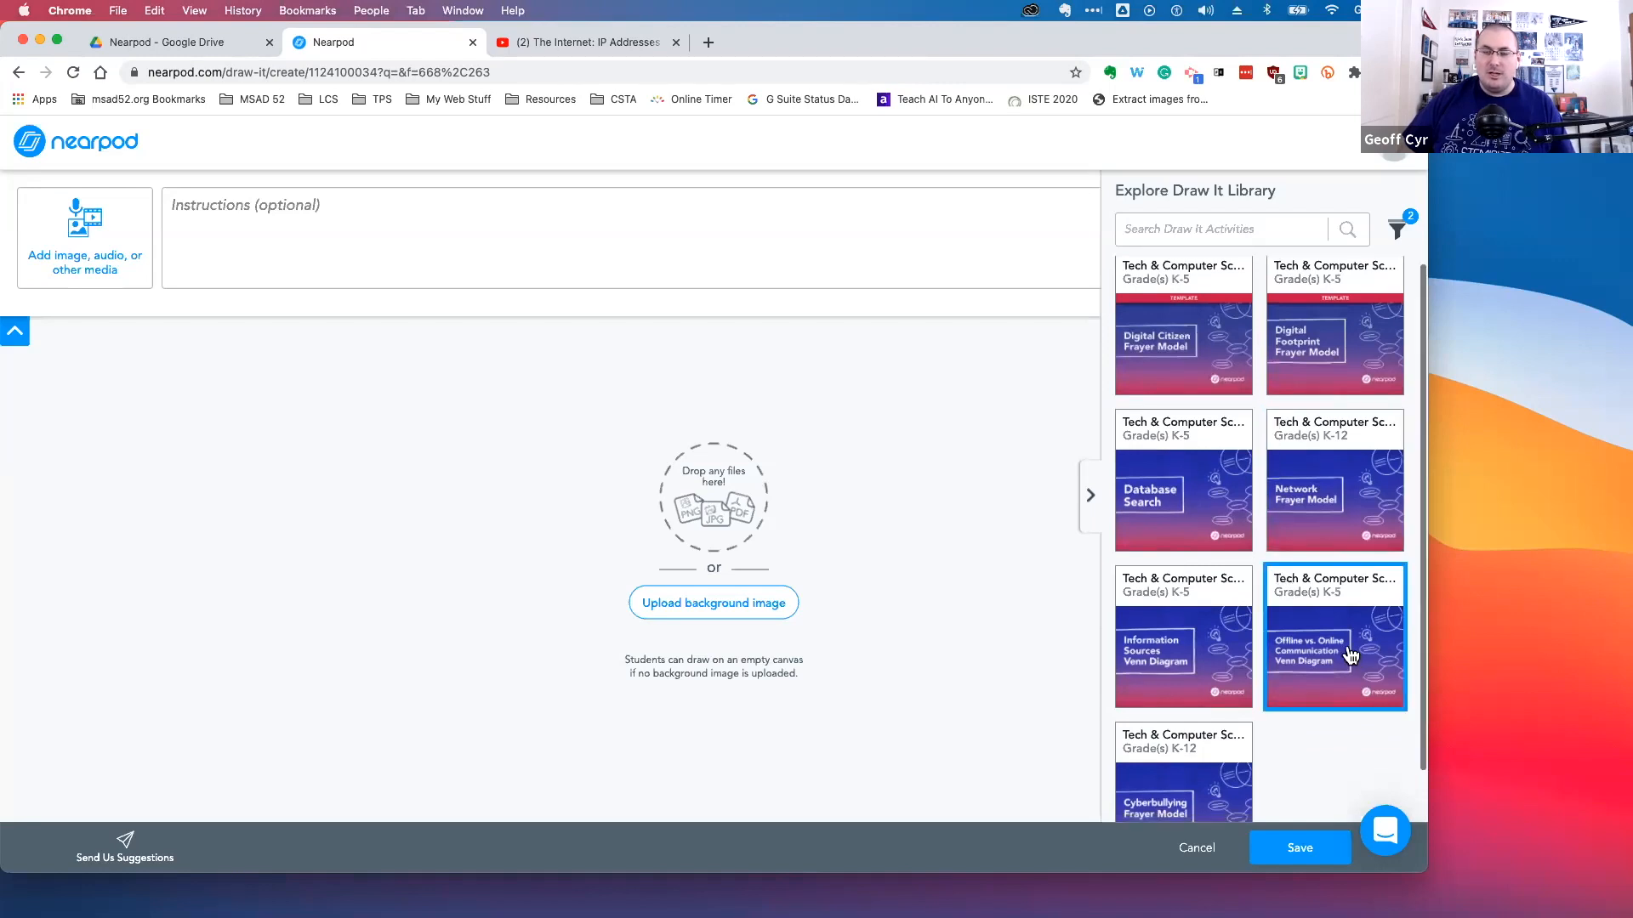
scroll(1281, 630, "down", 2)
scroll(1282, 629, "up", 2)
left_click(1155, 350)
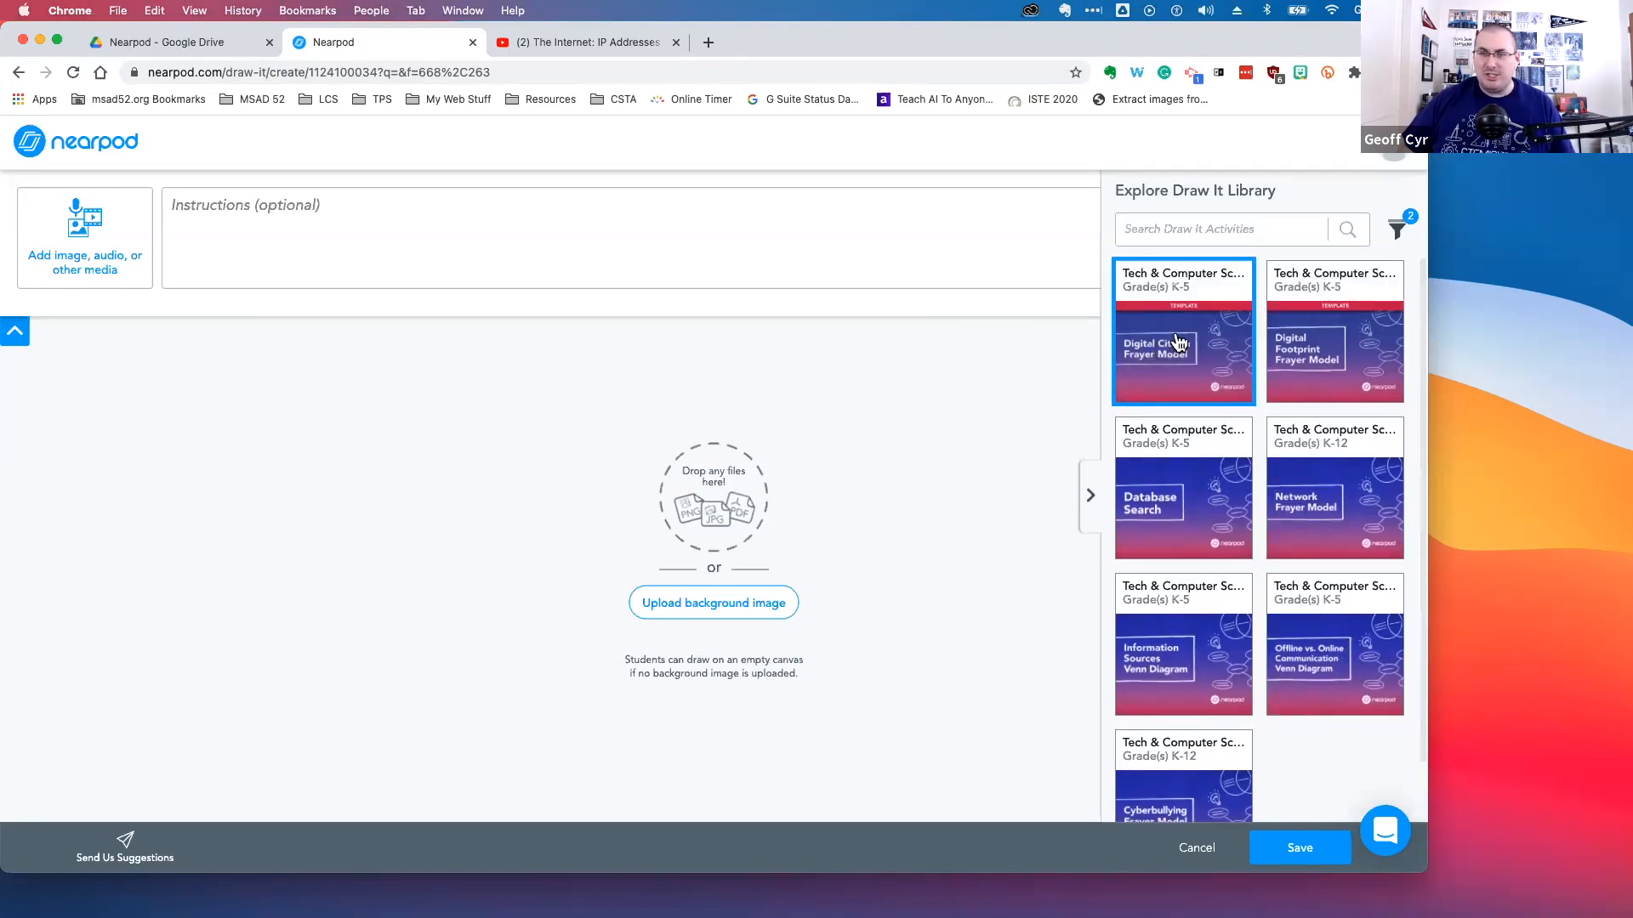
left_click(1176, 349)
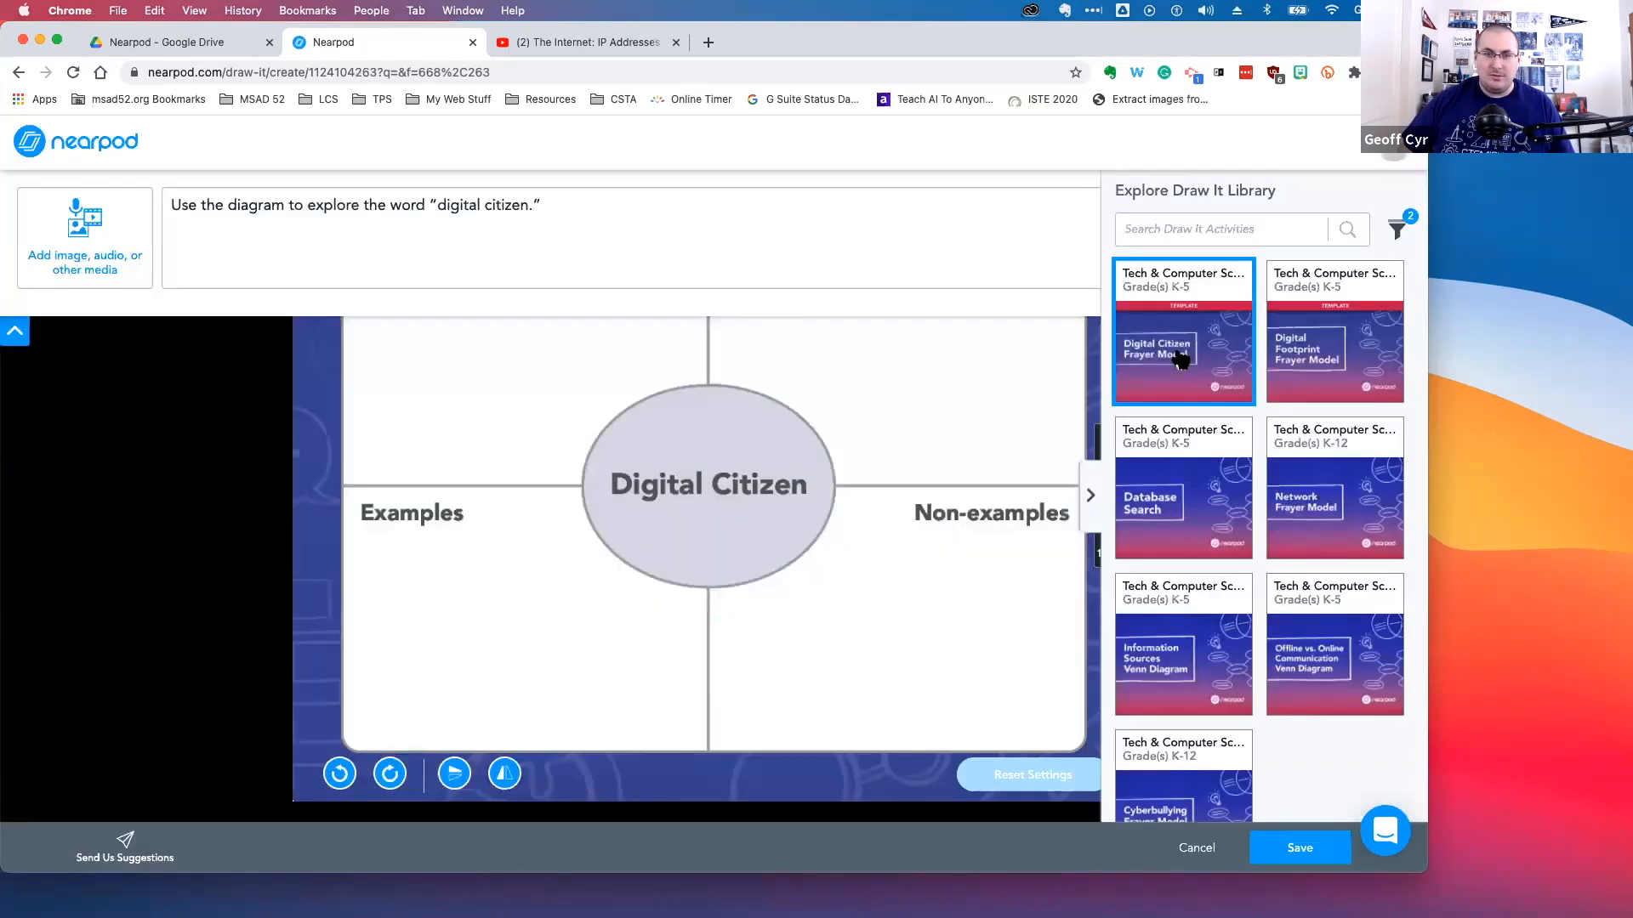
Review the template canvas, media options, timer and instruction text, then save the Draw It activity
left_click(1091, 495)
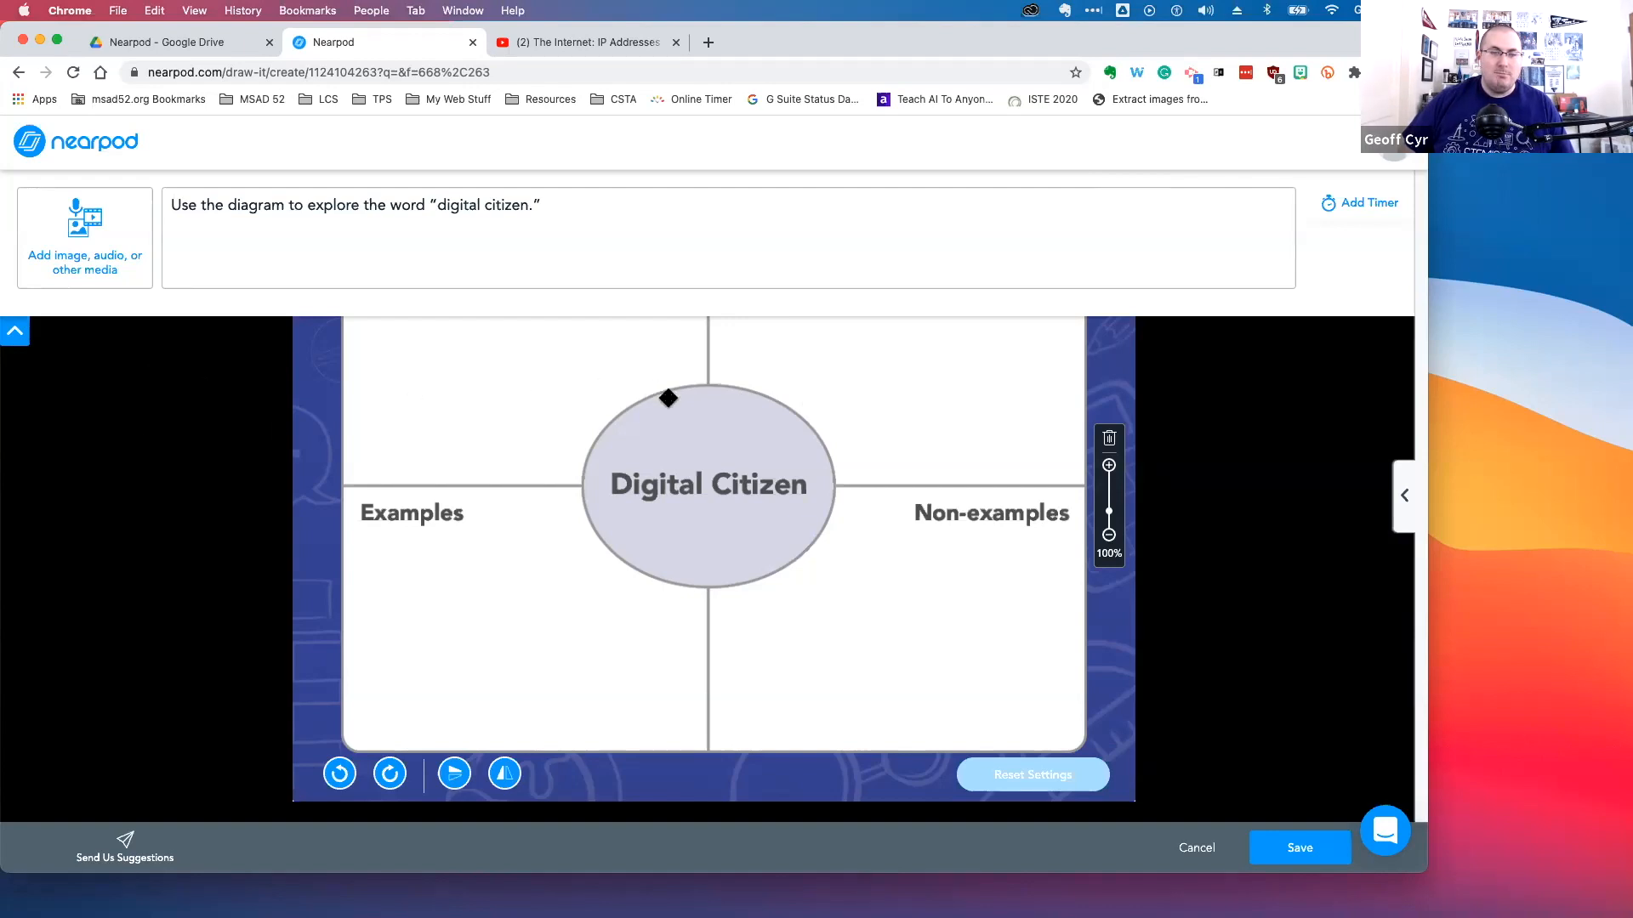
left_click(15, 331)
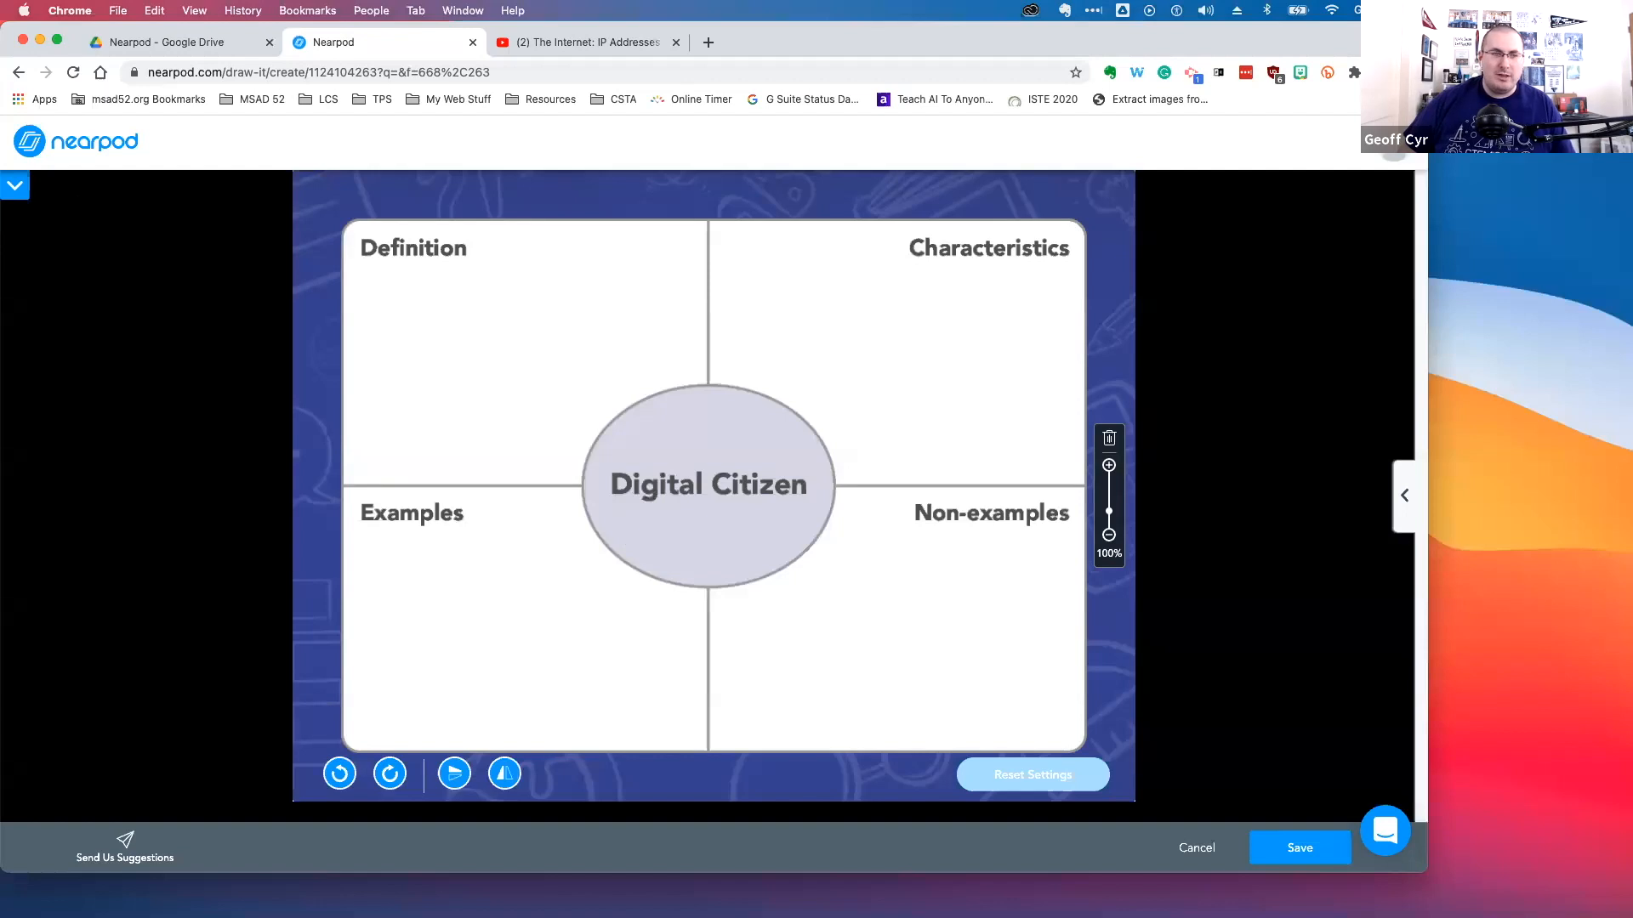
left_click(15, 185)
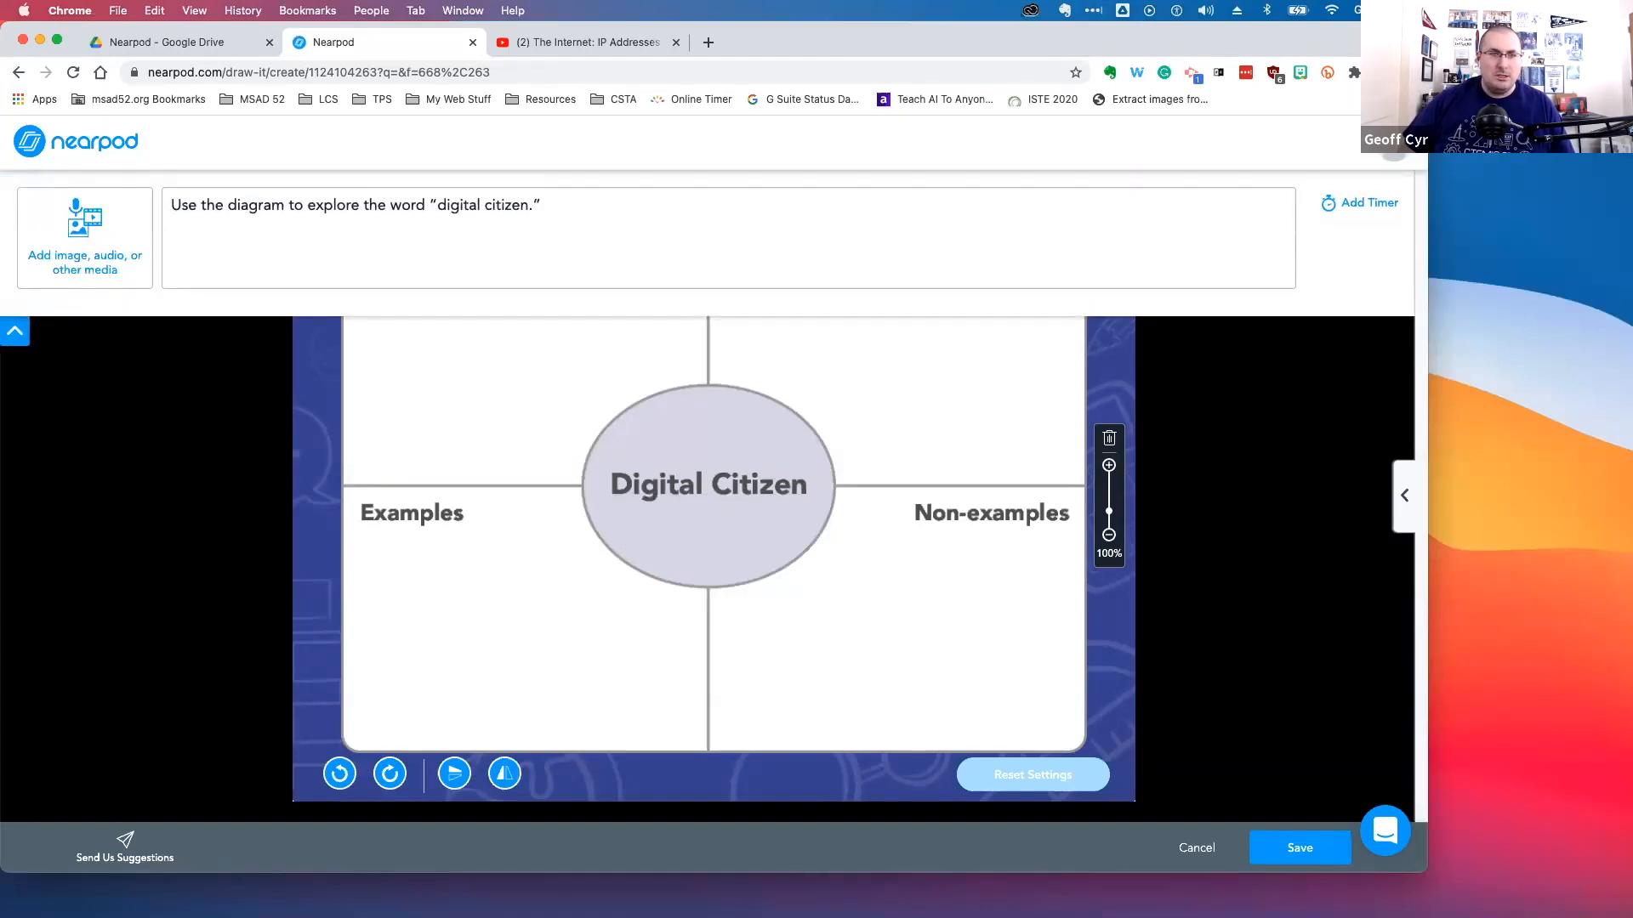
left_click(100, 234)
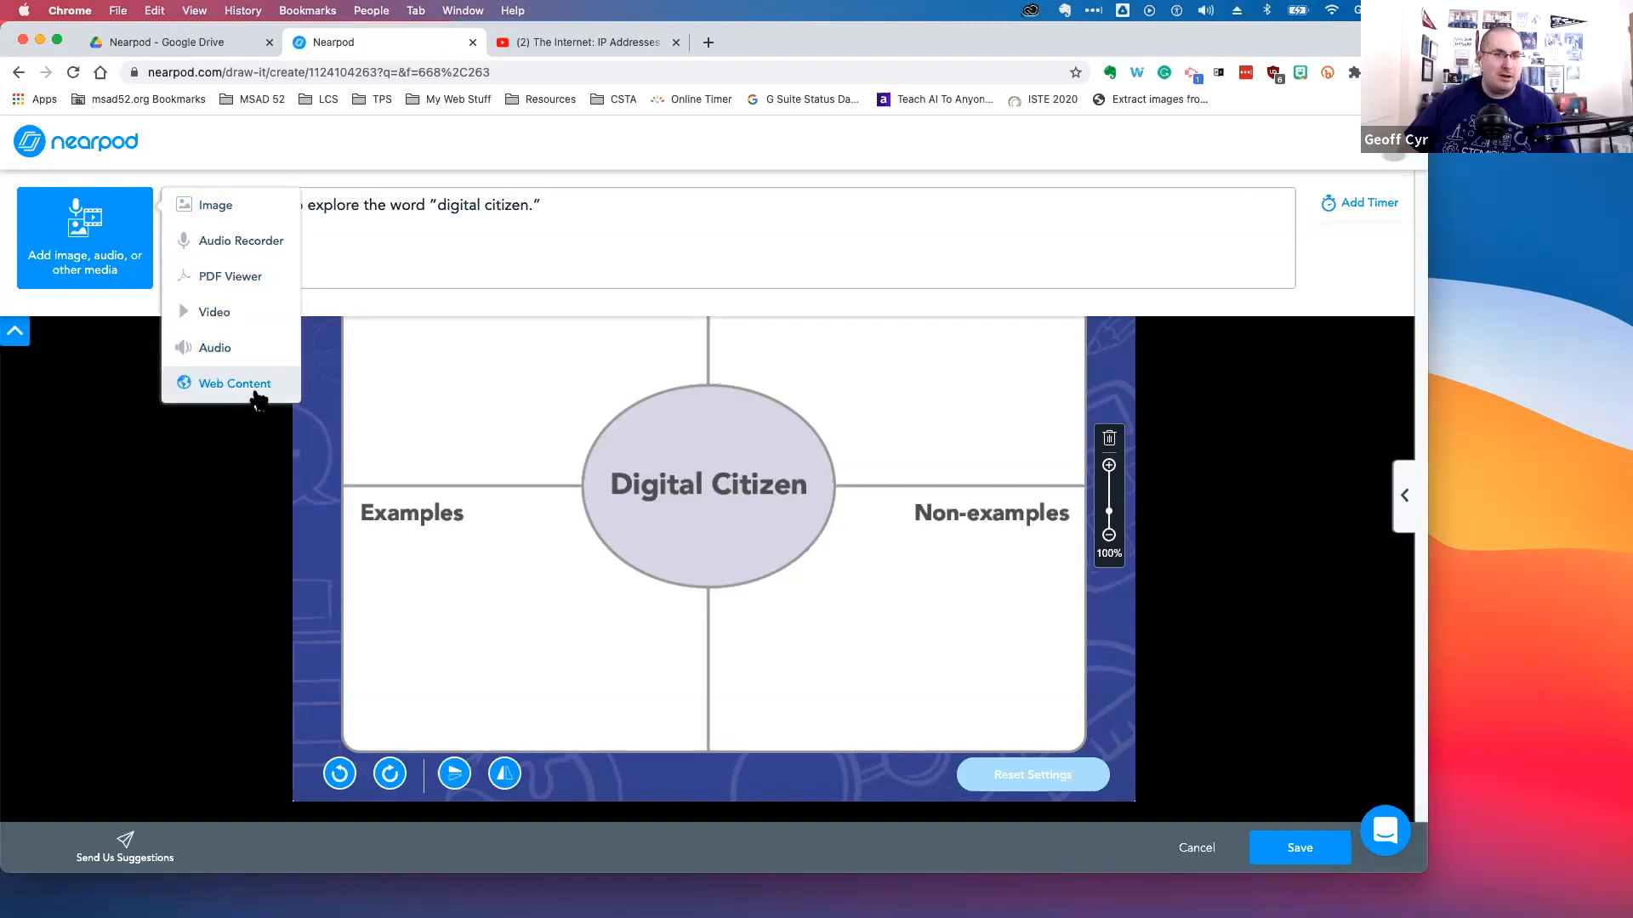
left_click(1326, 259)
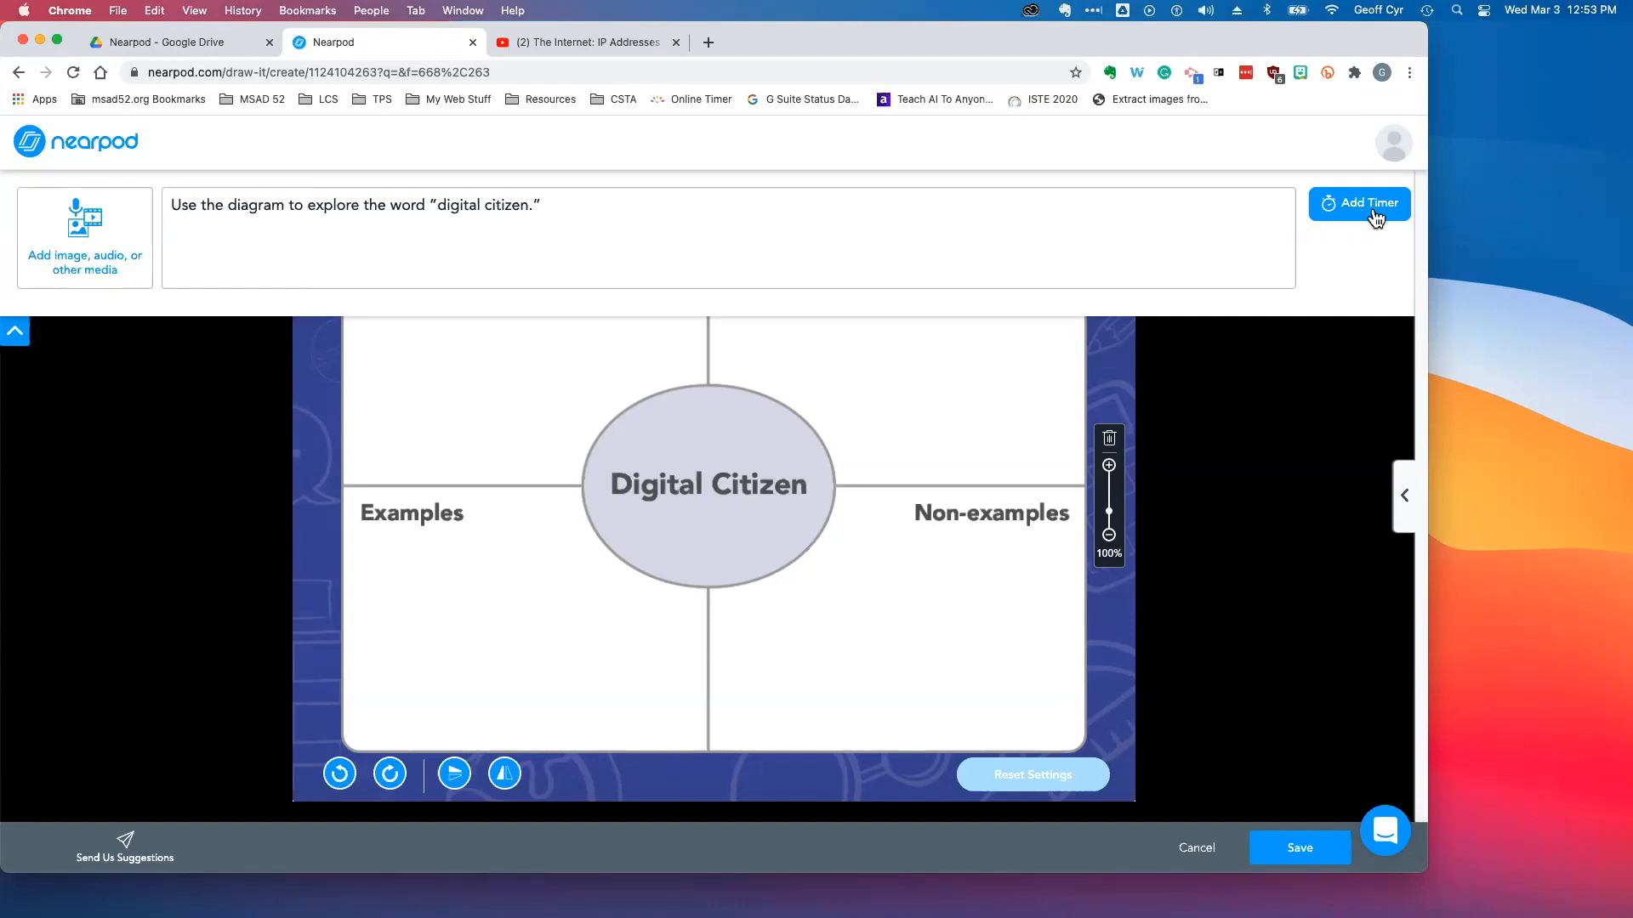
left_click_drag(173, 205, 620, 209)
left_click(621, 209)
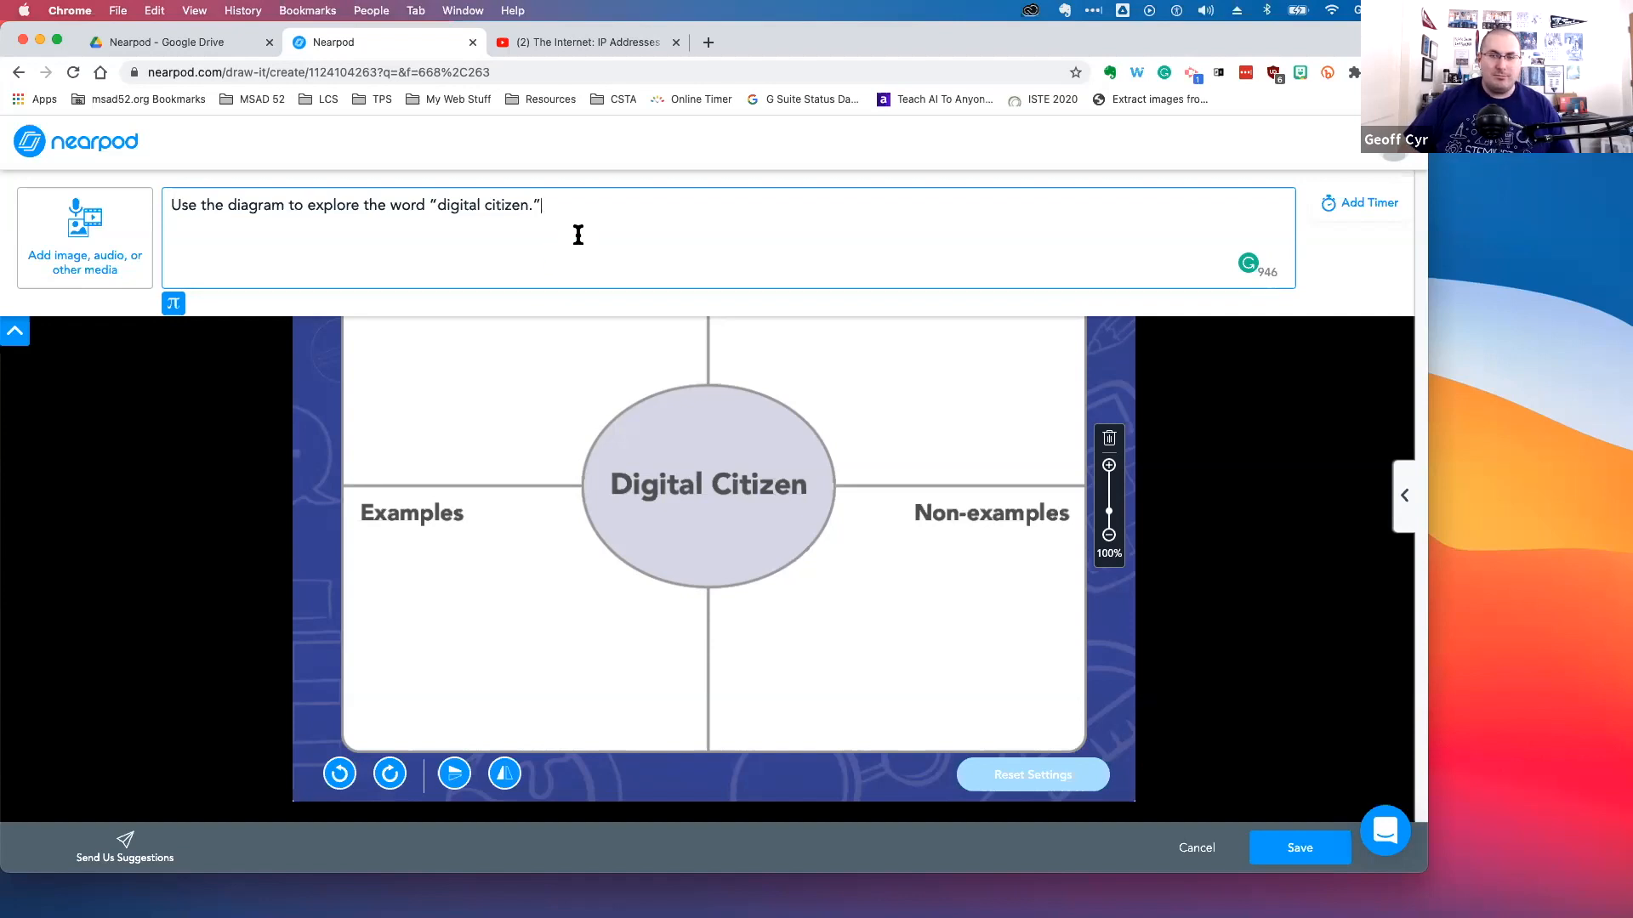
left_click(1298, 845)
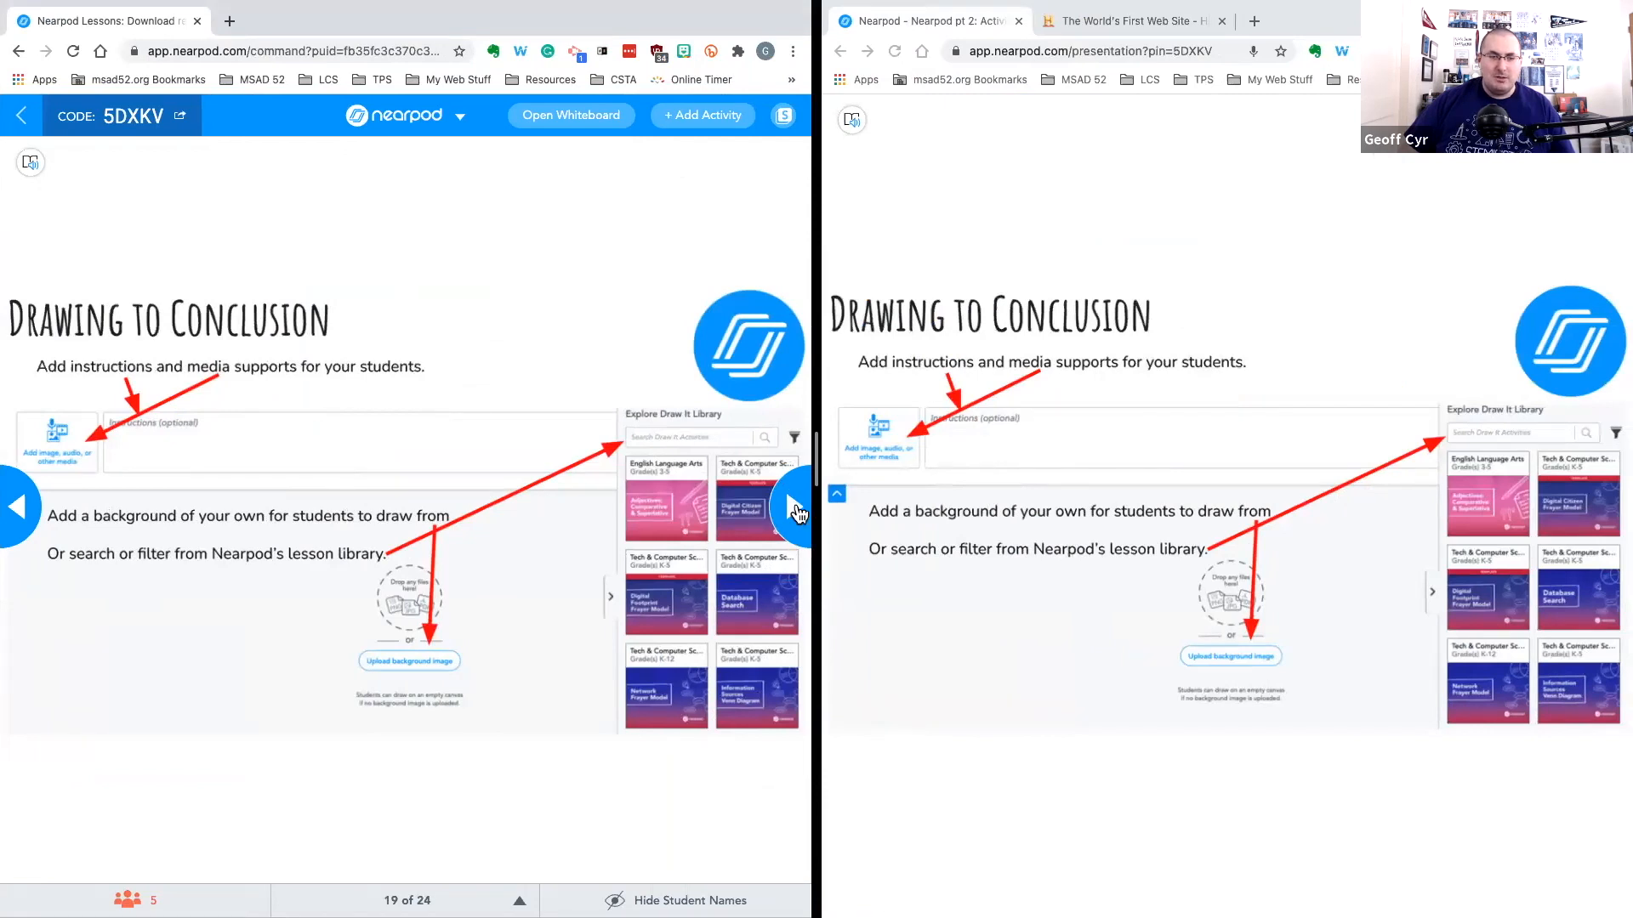
Advance the live session to the Draw It slide and, as a student, scribble in the Definition box with the pen
left_click(791, 508)
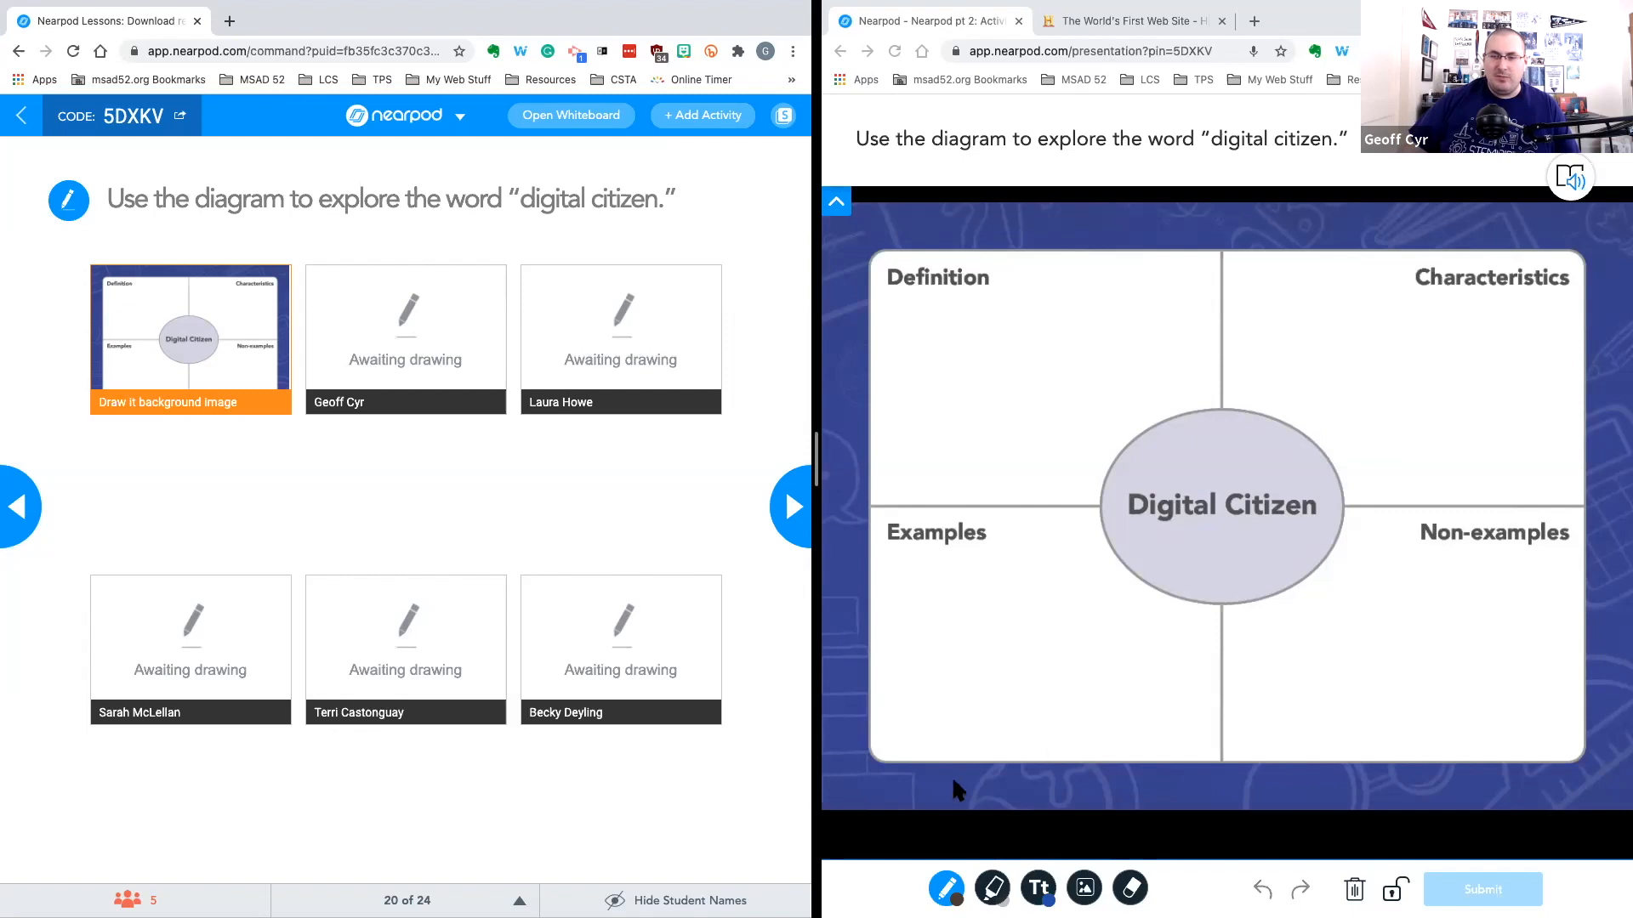
left_click(1038, 887)
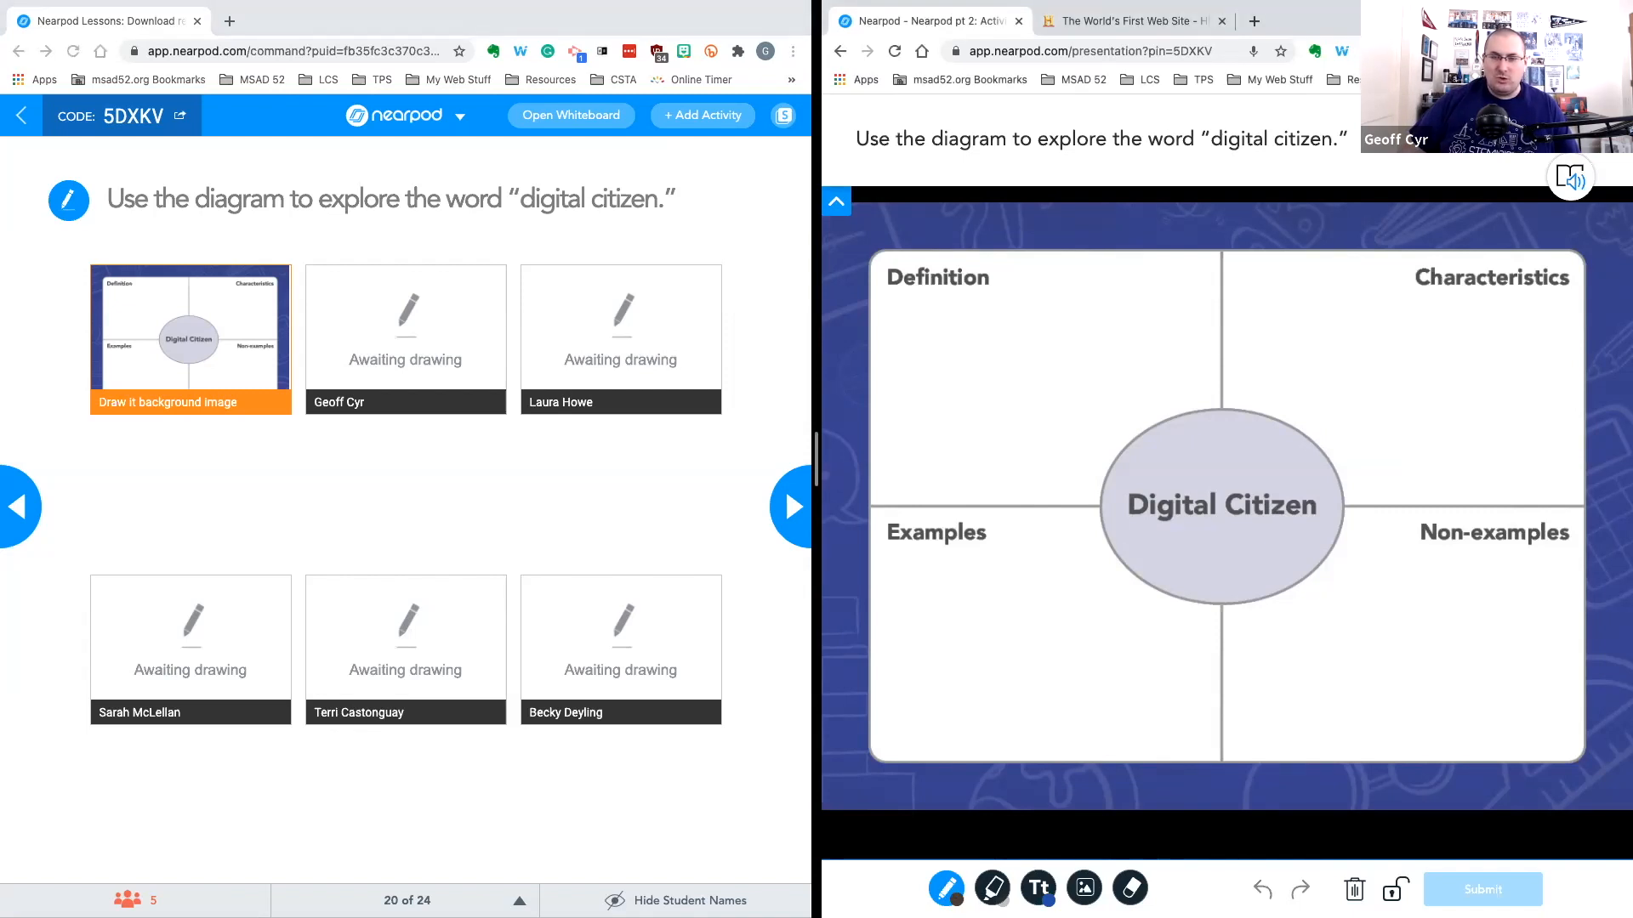
mouse_move(931, 322)
left_mouse_down()
mouse_move(940, 334)
mouse_move(1013, 313)
mouse_move(1073, 376)
left_mouse_up()
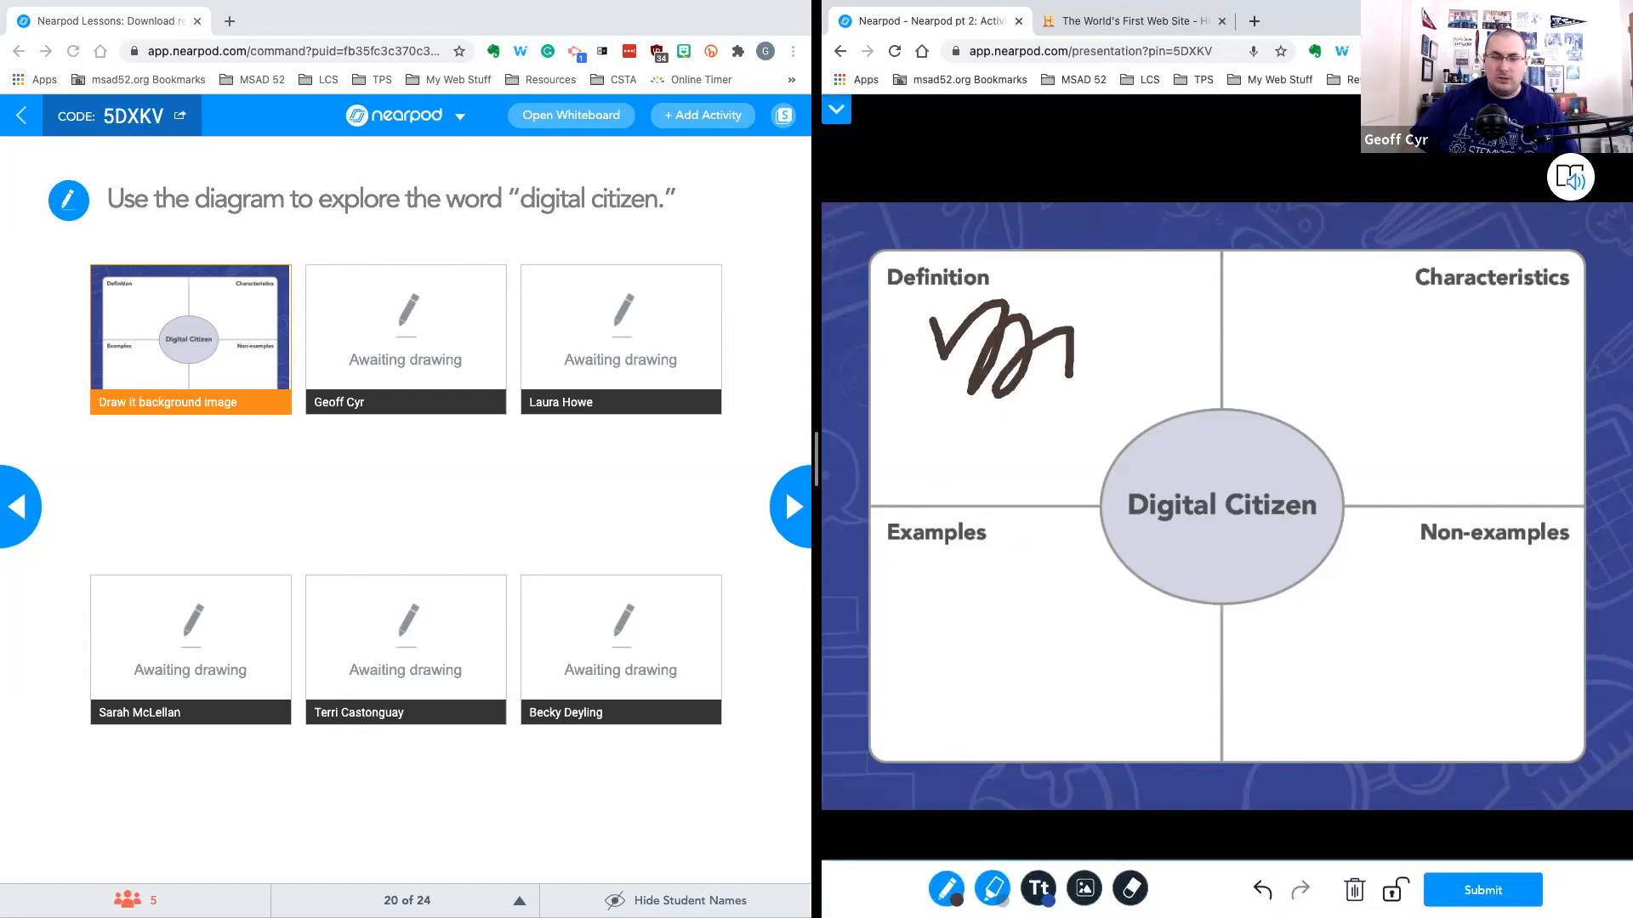
Change the pen colour to light blue and draw a line across the Definition box
left_click(946, 887)
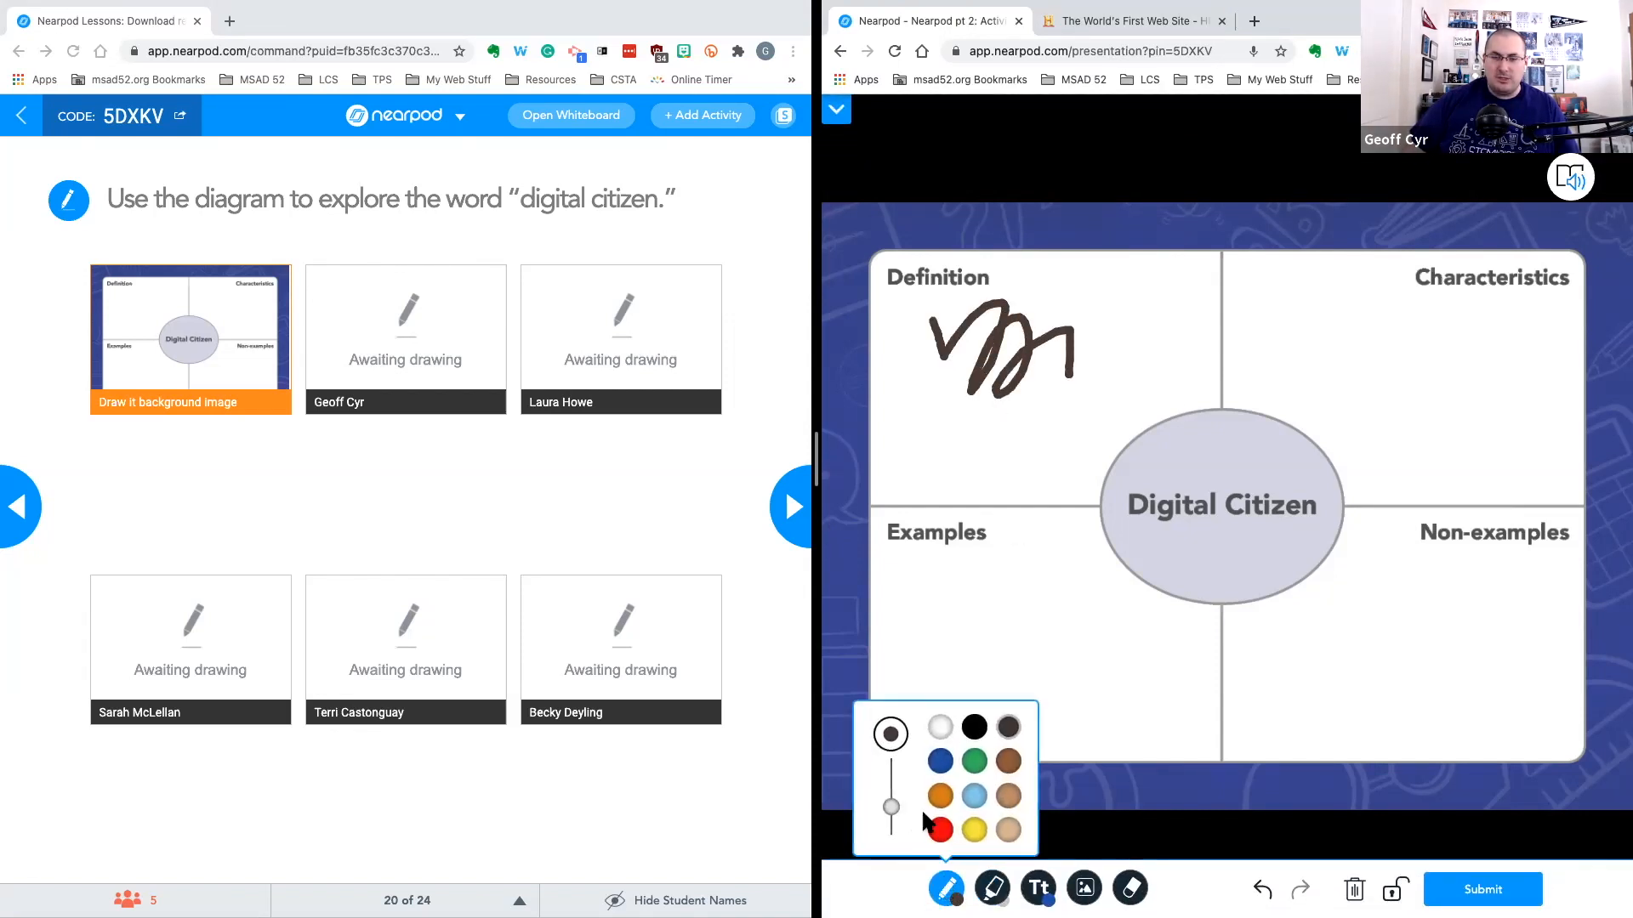
left_click(975, 795)
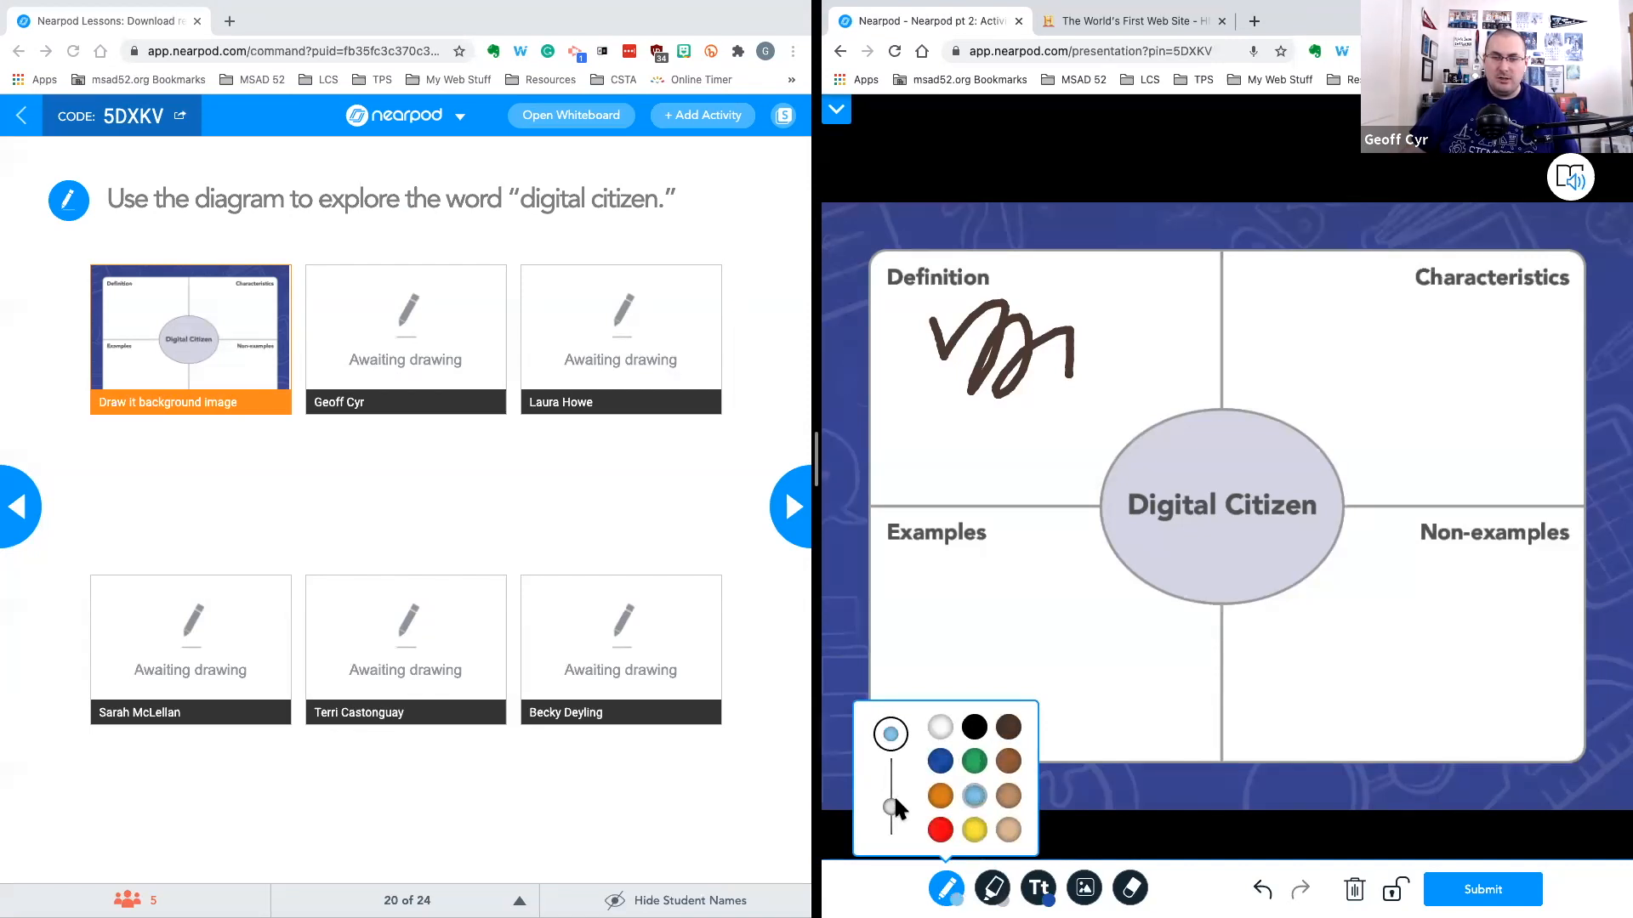
mouse_move(895, 798)
left_mouse_down()
mouse_move(892, 782)
mouse_move(893, 798)
left_mouse_up()
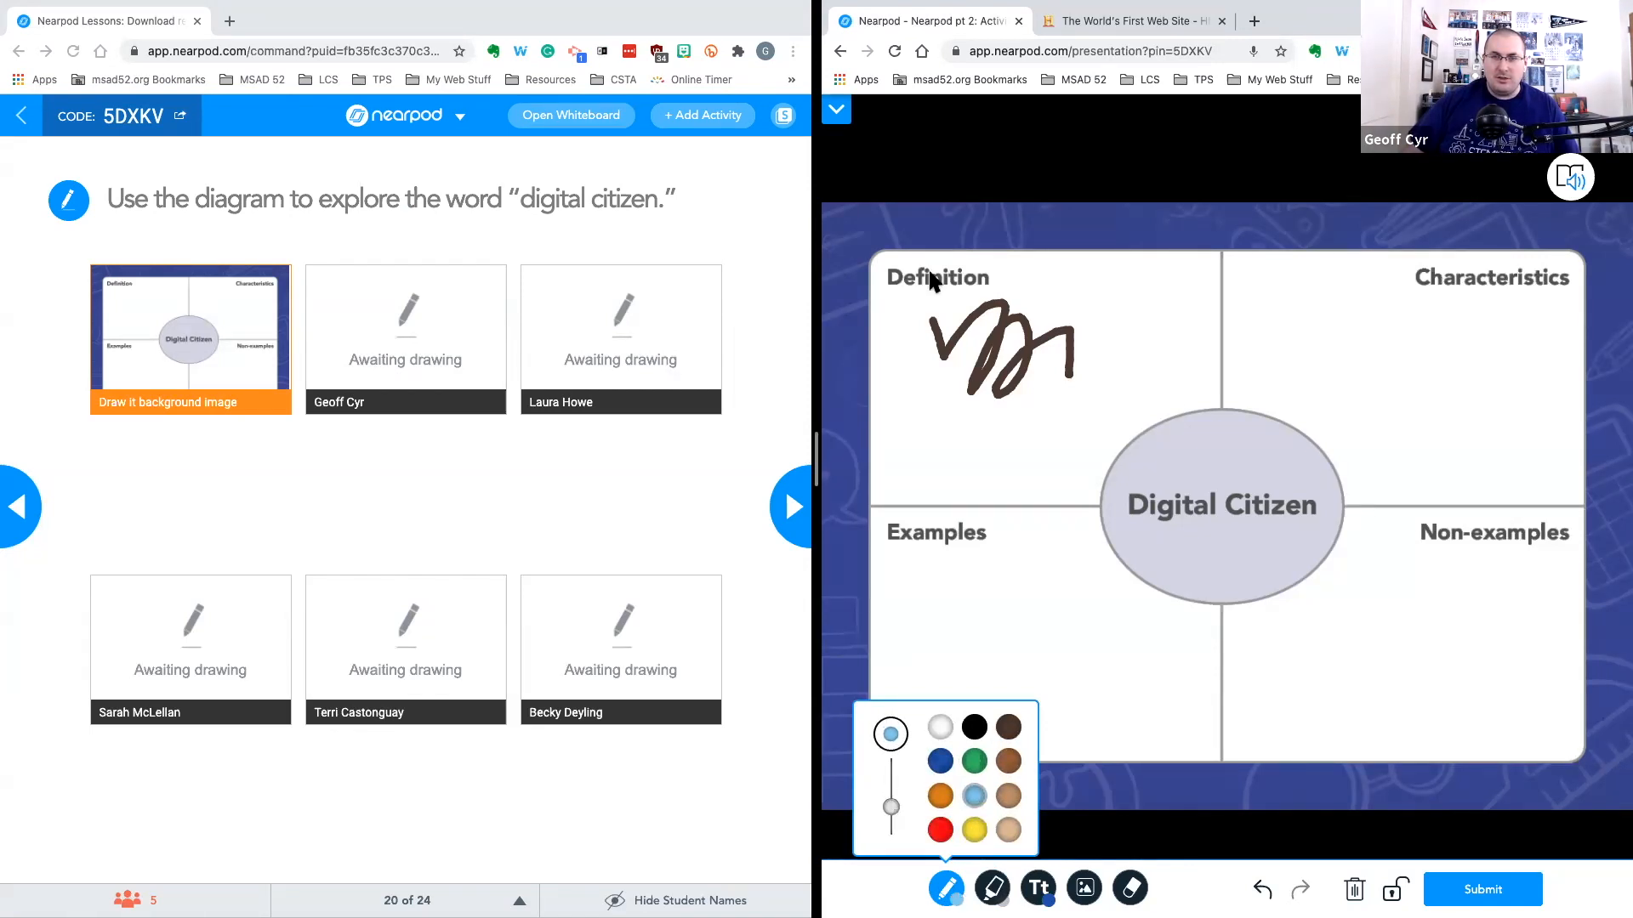
left_click_drag(1012, 317, 1121, 349)
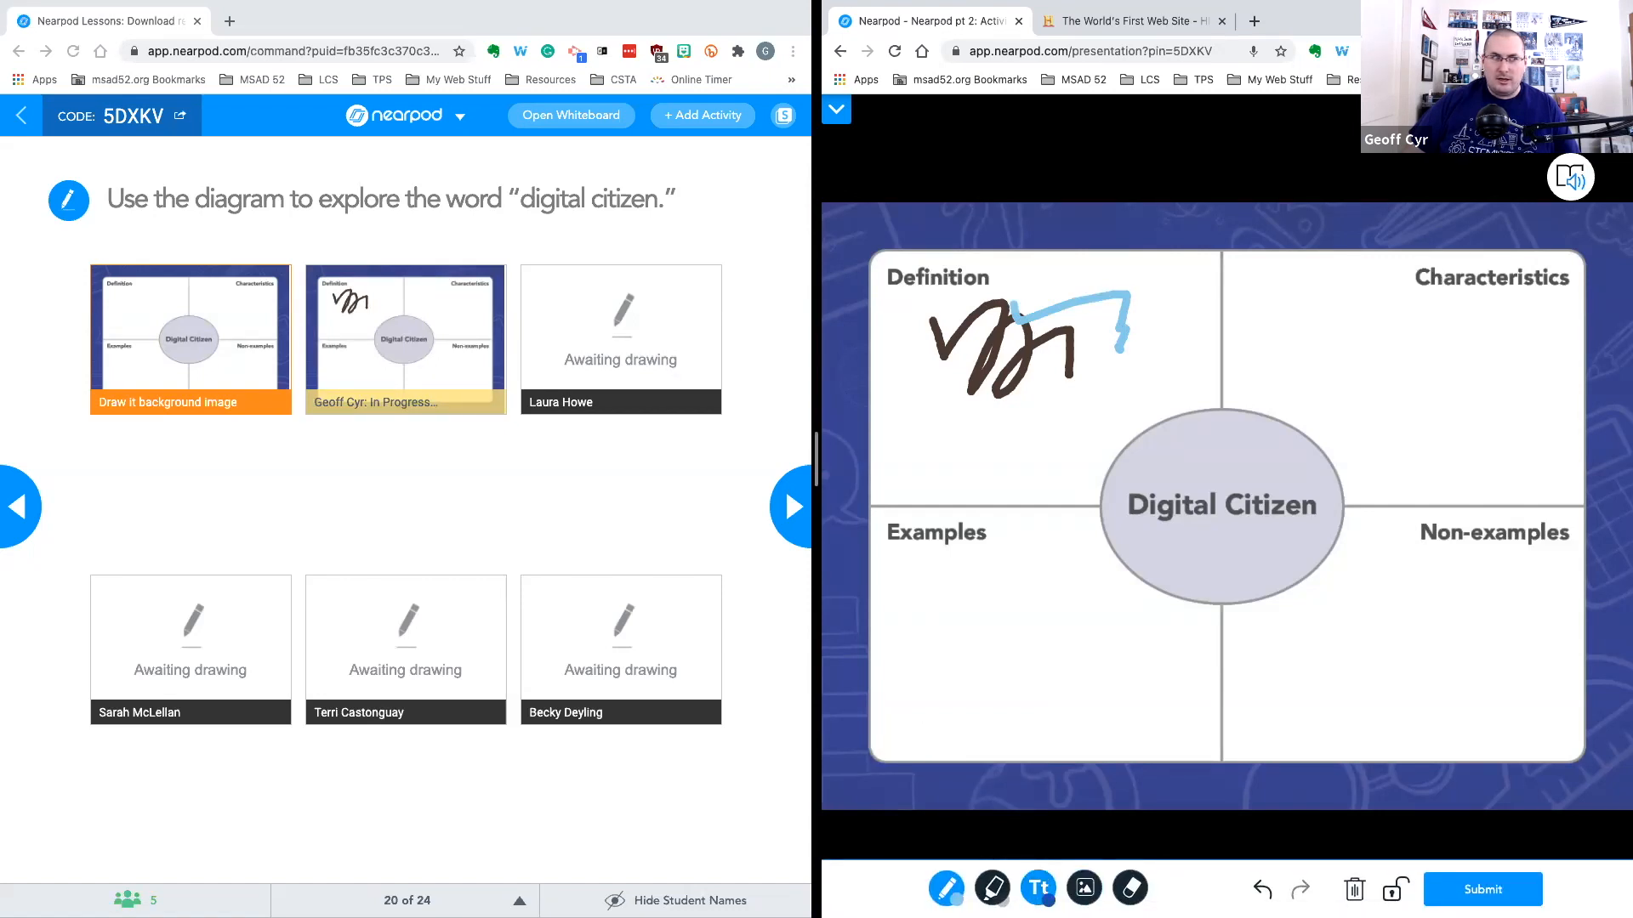
Switch to the highlighter in light yellow and highlight the Examples label
left_click(991, 888)
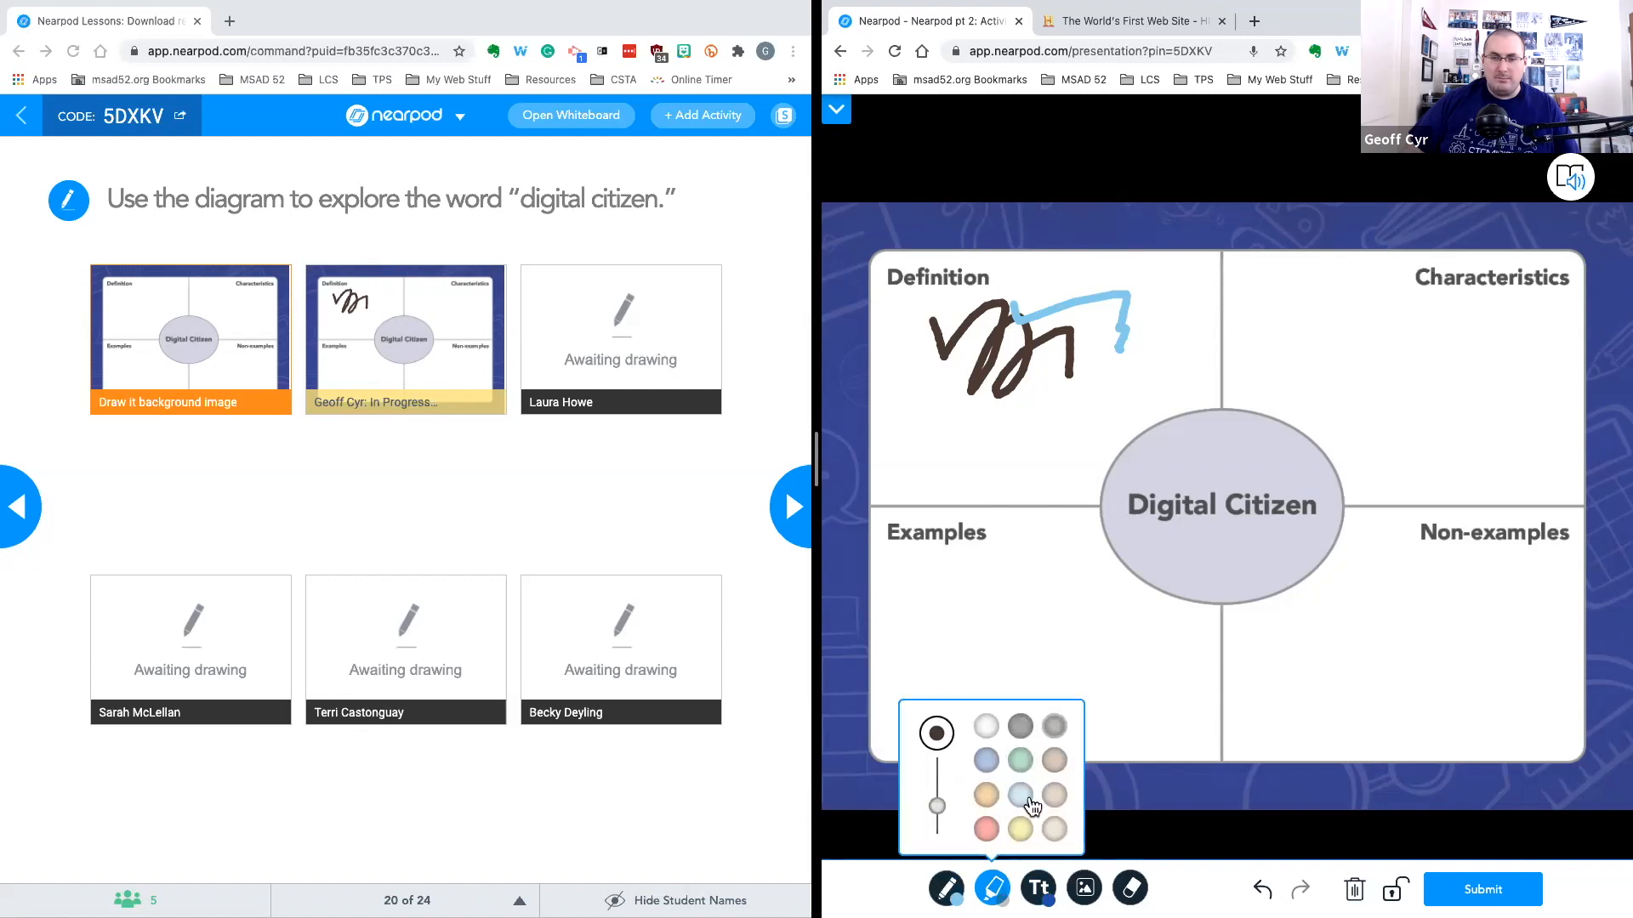
left_click(1020, 830)
mouse_move(899, 526)
left_mouse_down()
mouse_move(973, 525)
mouse_move(928, 532)
left_mouse_up()
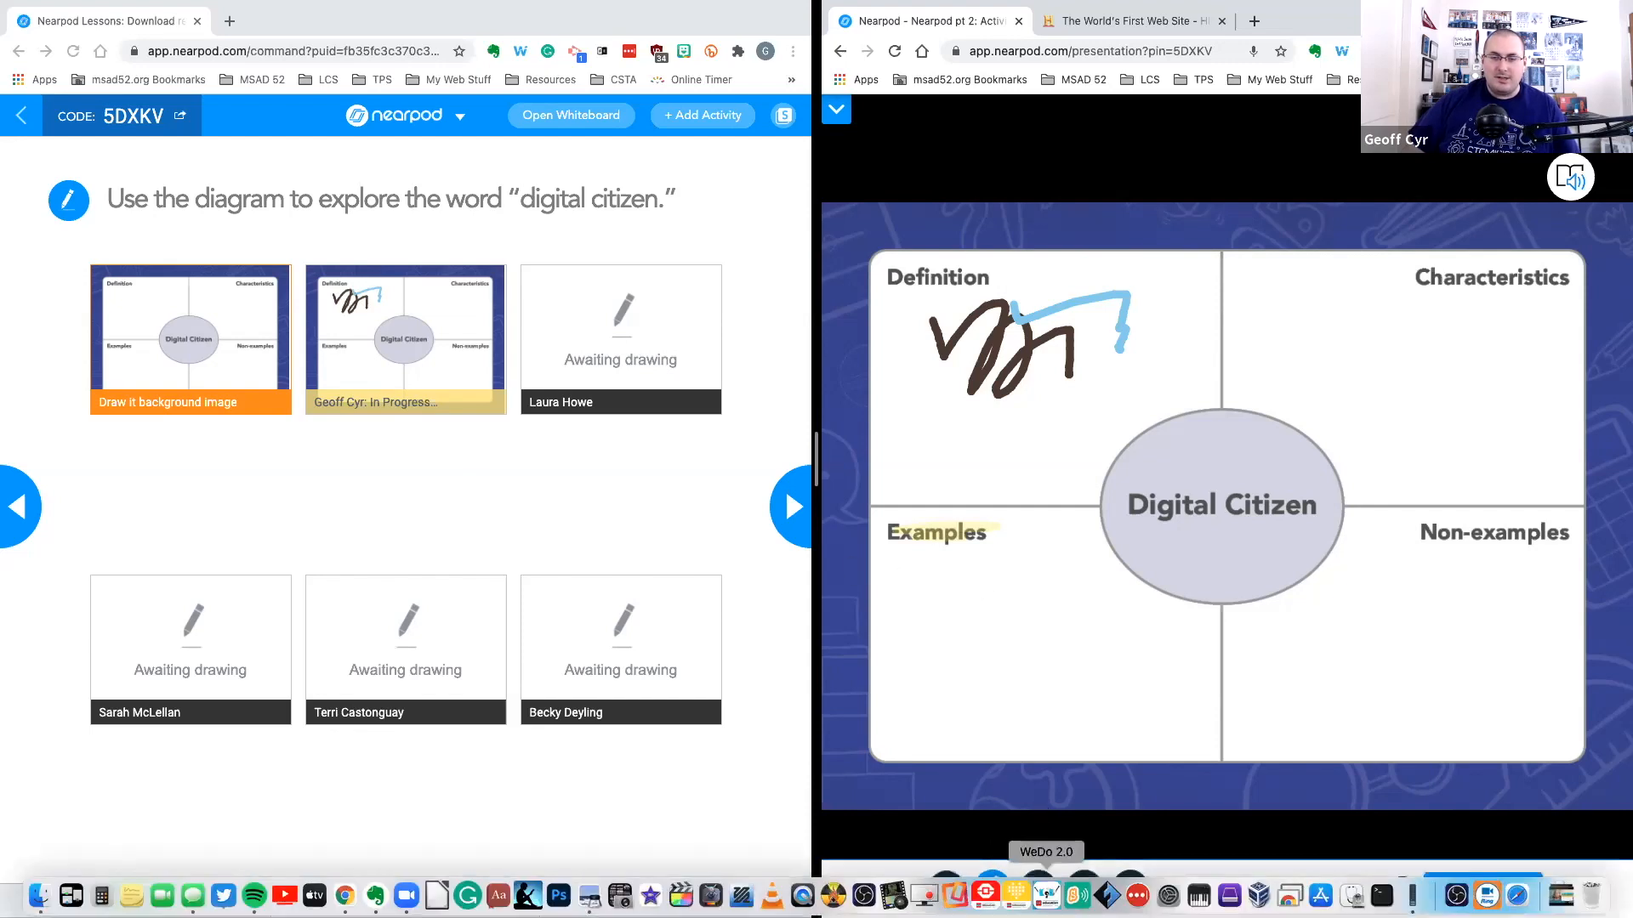
Add a text box reading "People" and move it into the Characteristics box
left_click(1051, 887)
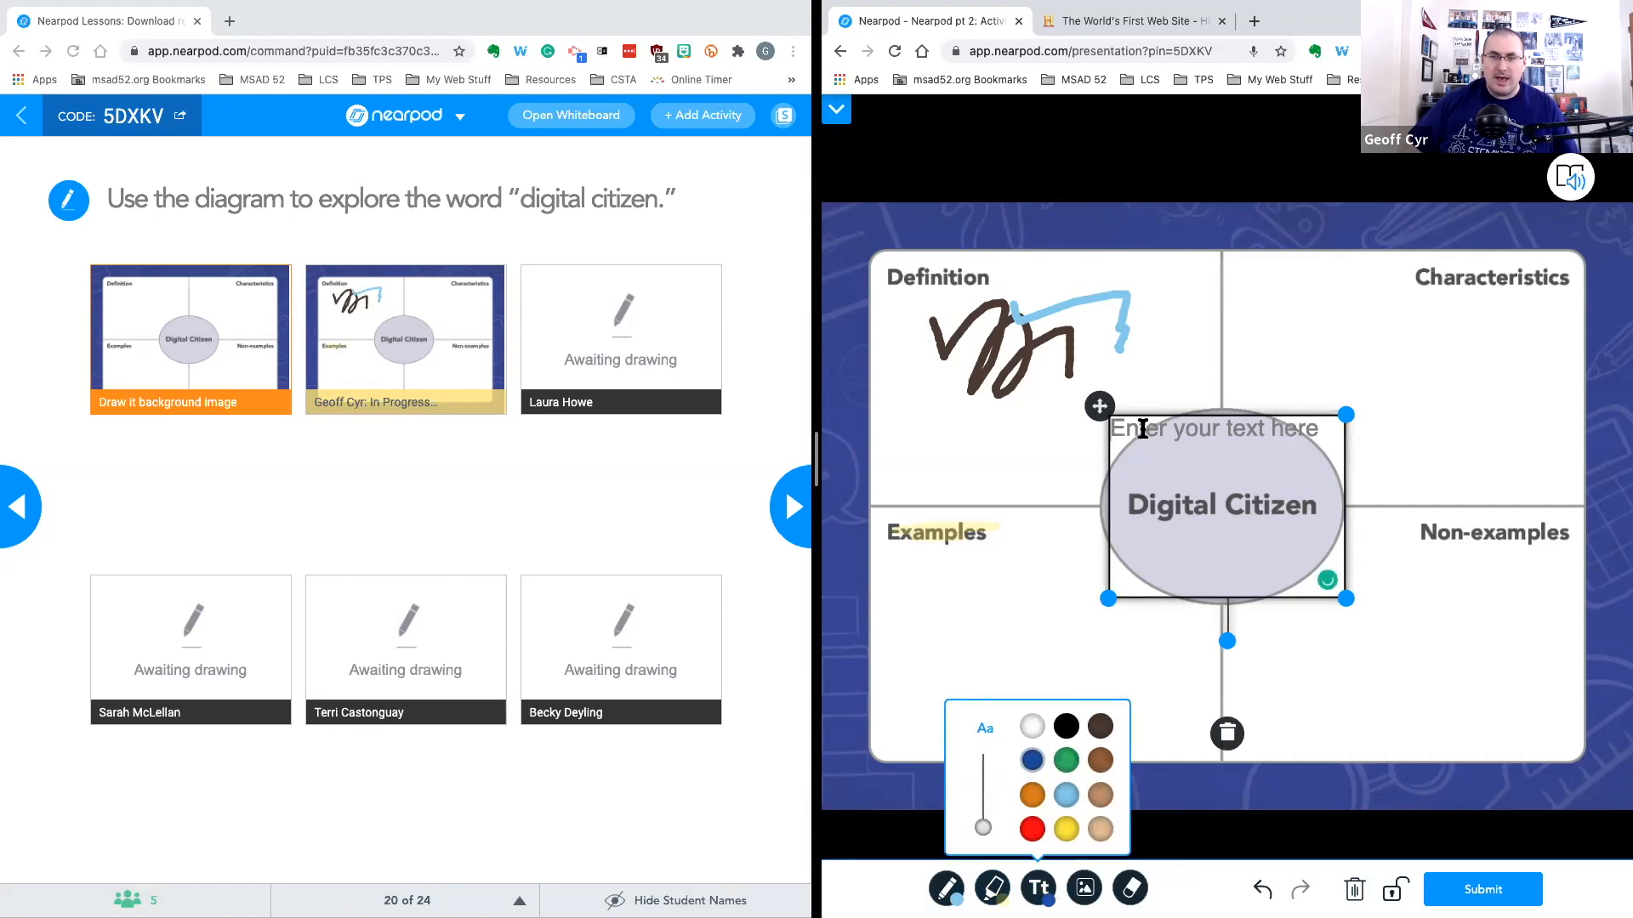
type("People")
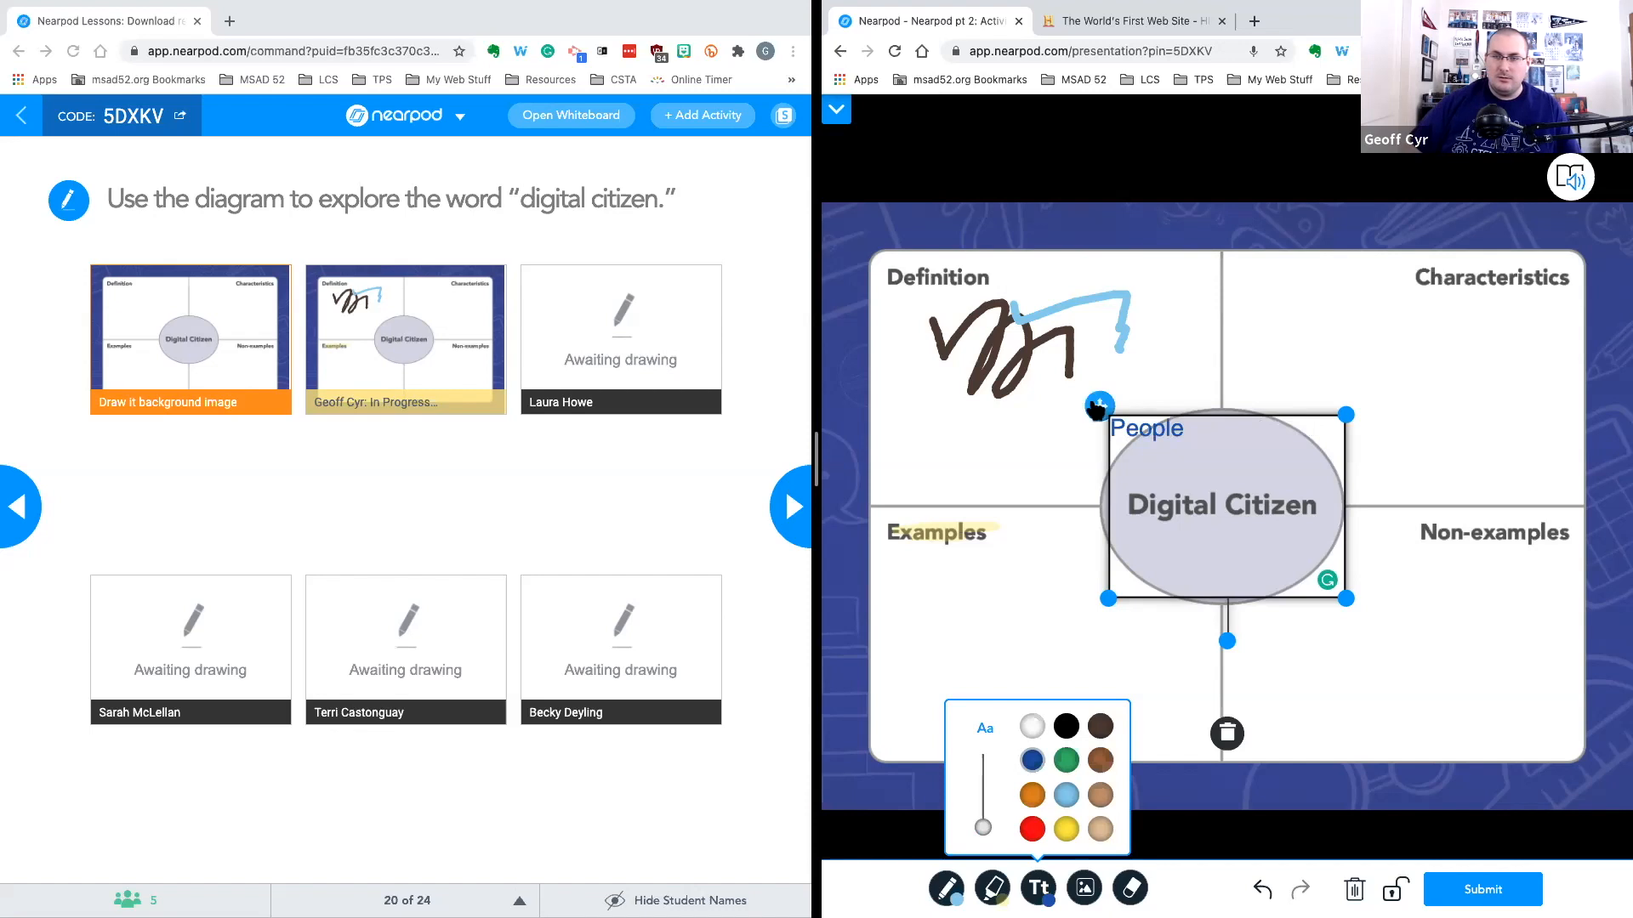
left_click_drag(1100, 406, 1327, 301)
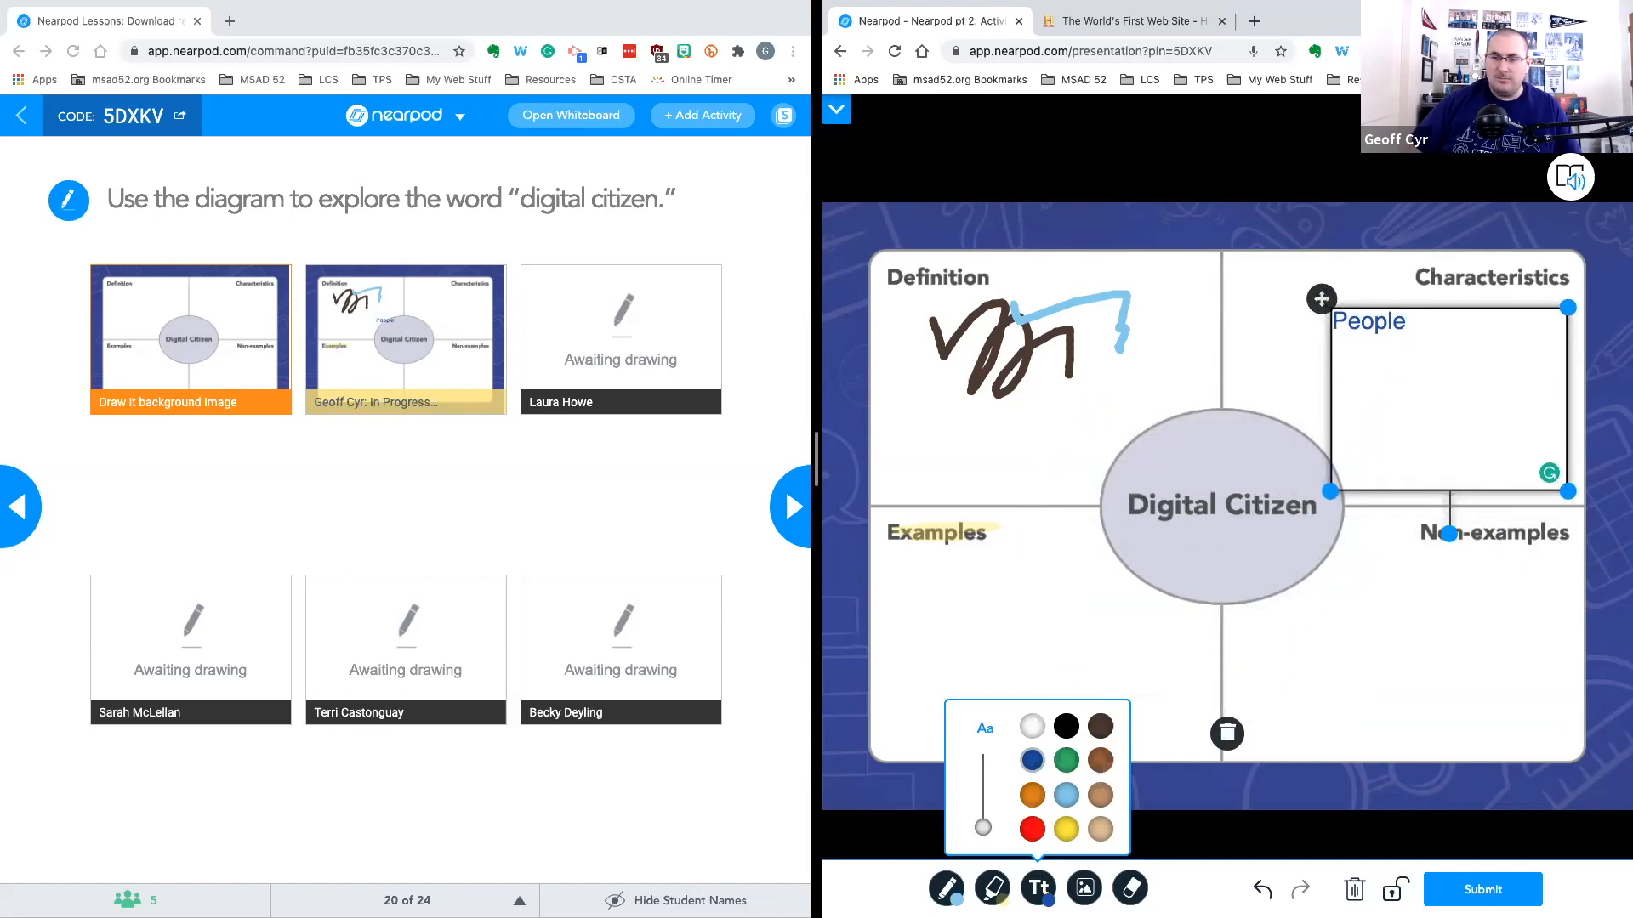
Open the image upload and cancel it, then erase part of the brown scribble with the eraser
left_click(1084, 887)
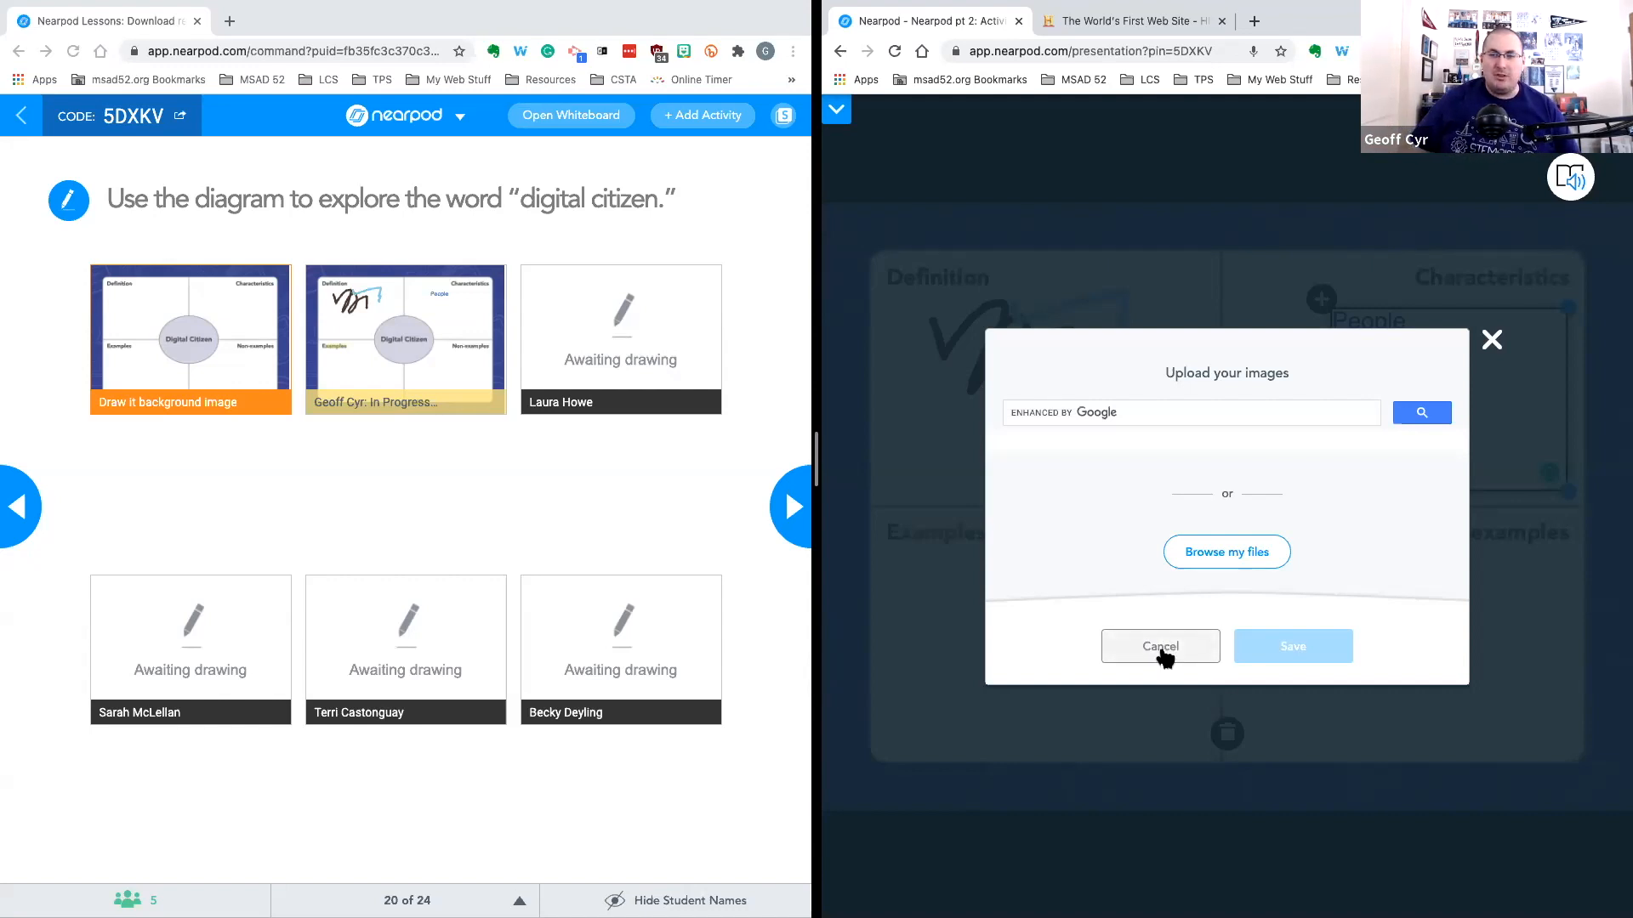
left_click(1157, 648)
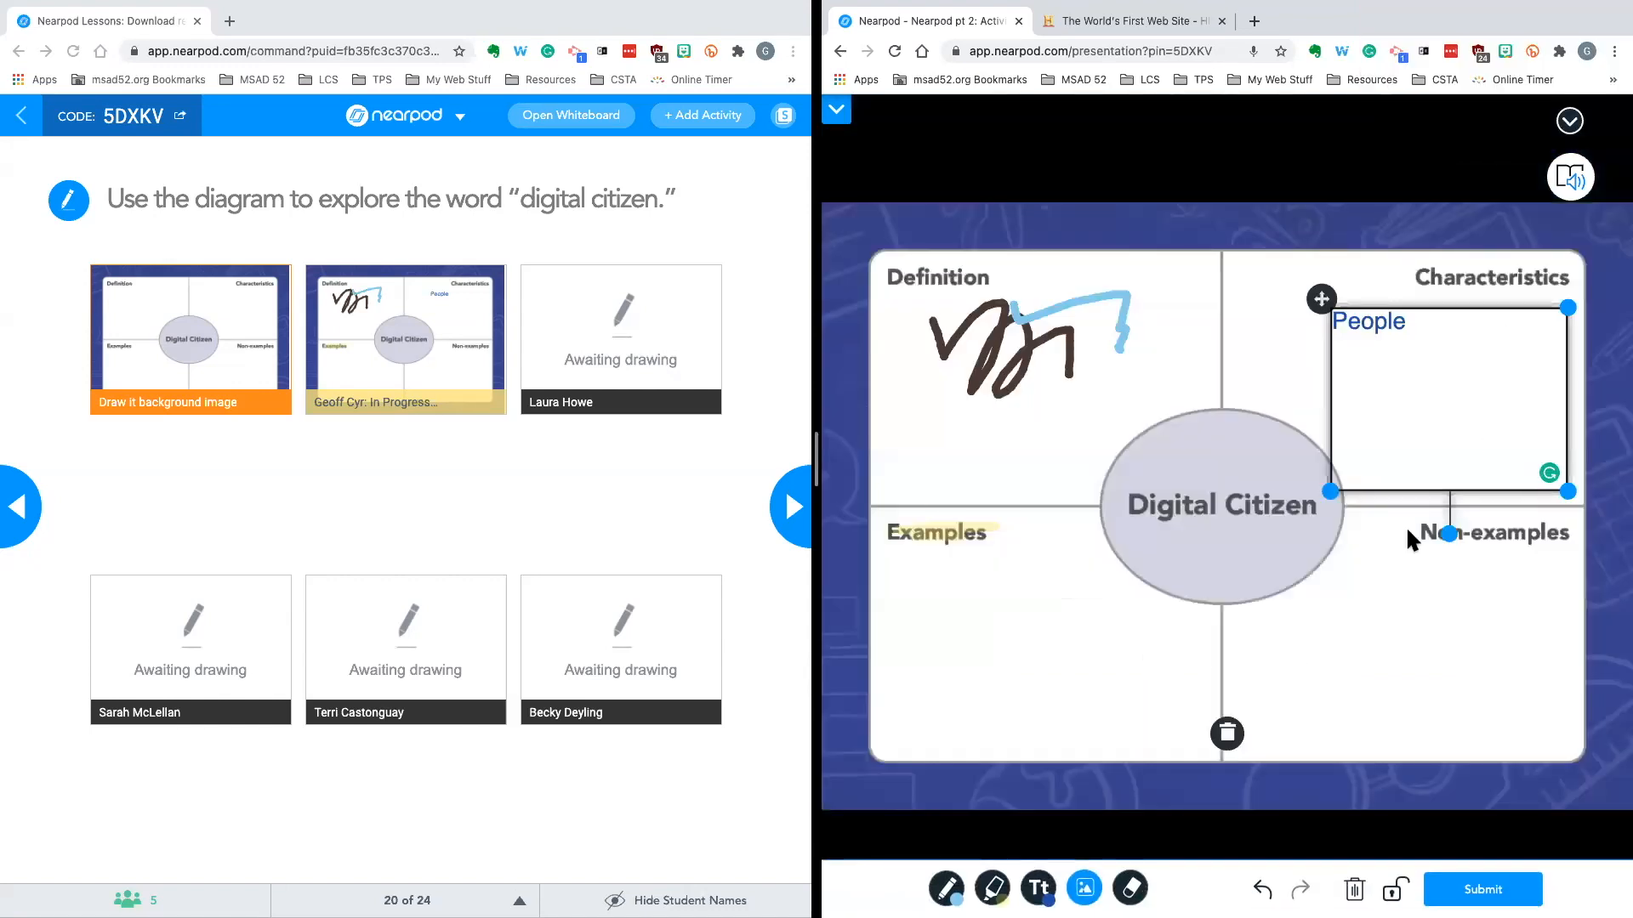
left_click(1130, 887)
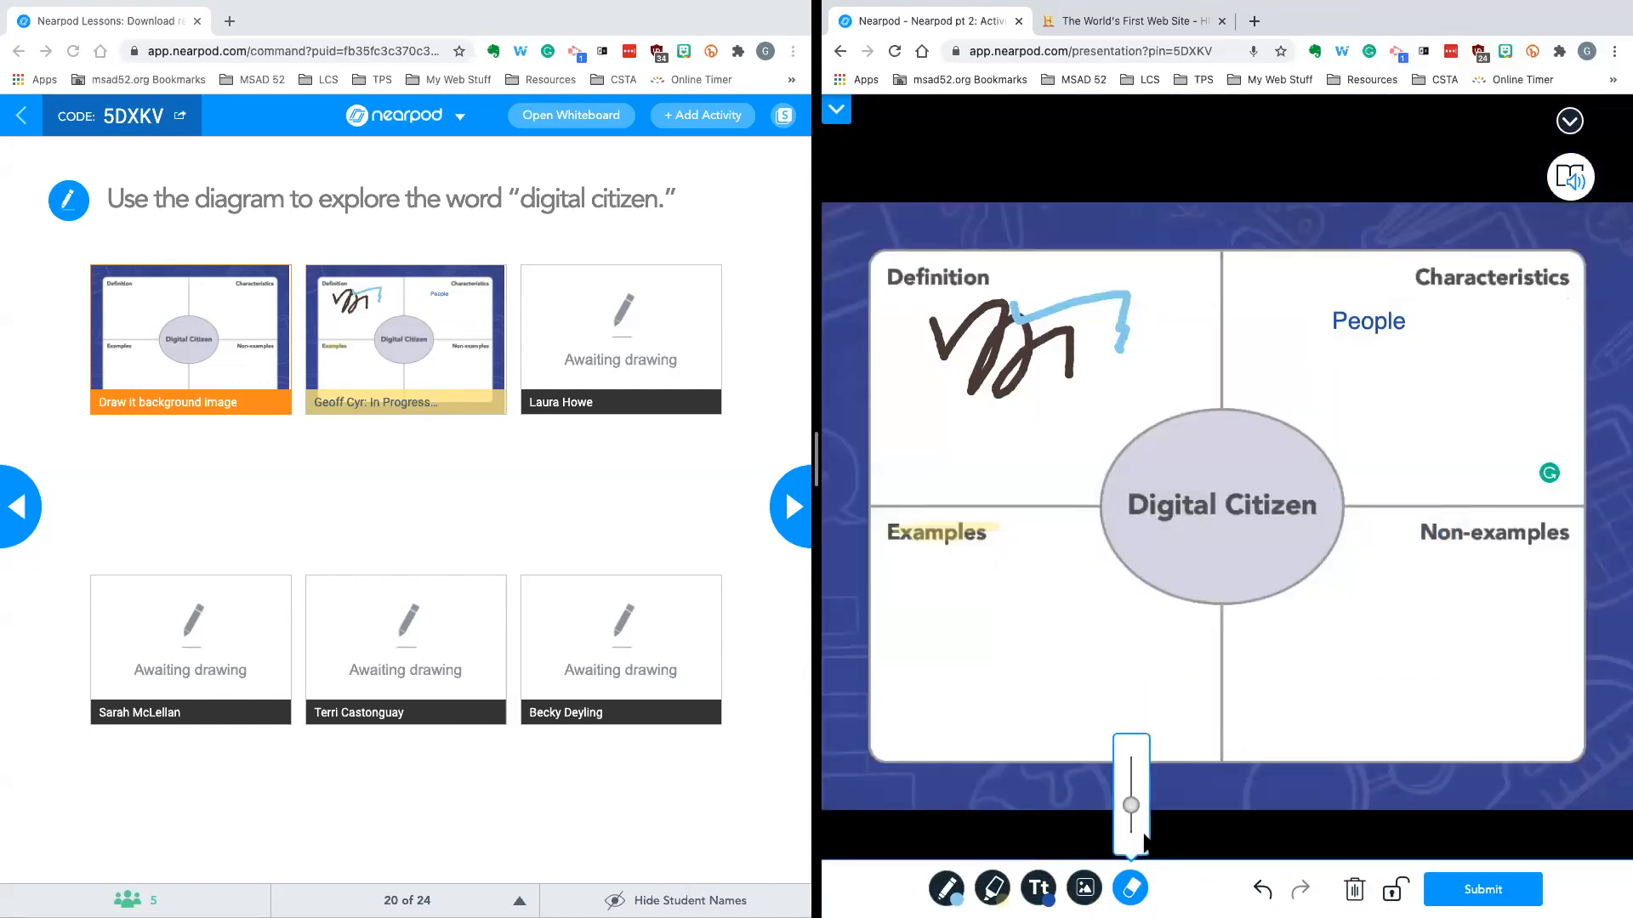
left_click_drag(1069, 358, 989, 382)
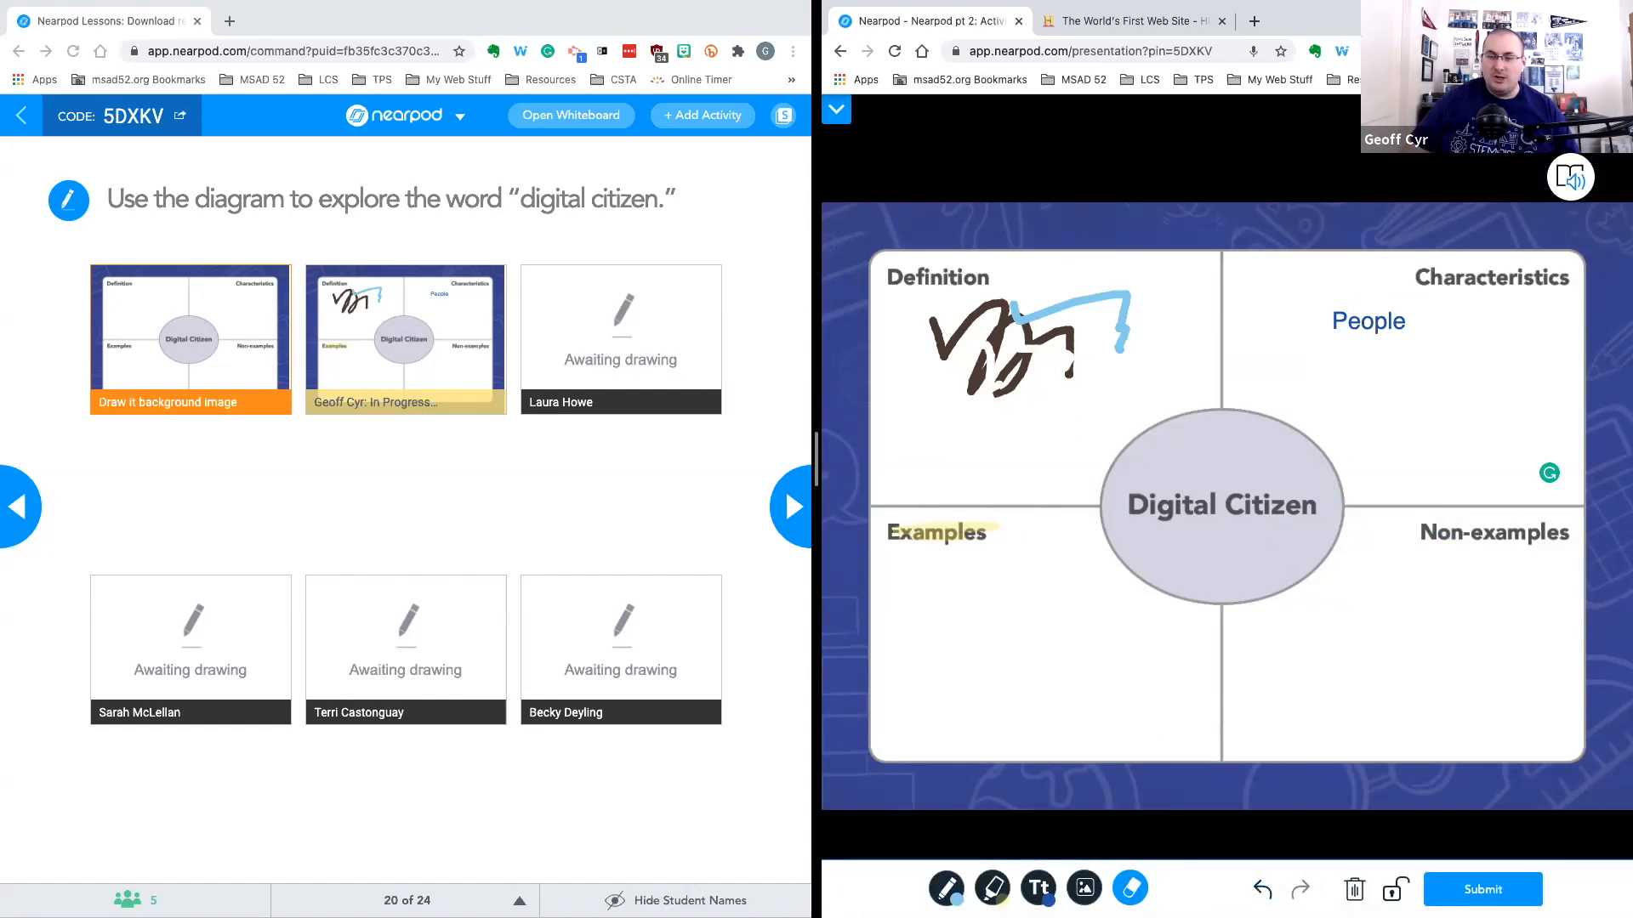
Erase the entire drawing on the Draw It canvas
left_click(1354, 890)
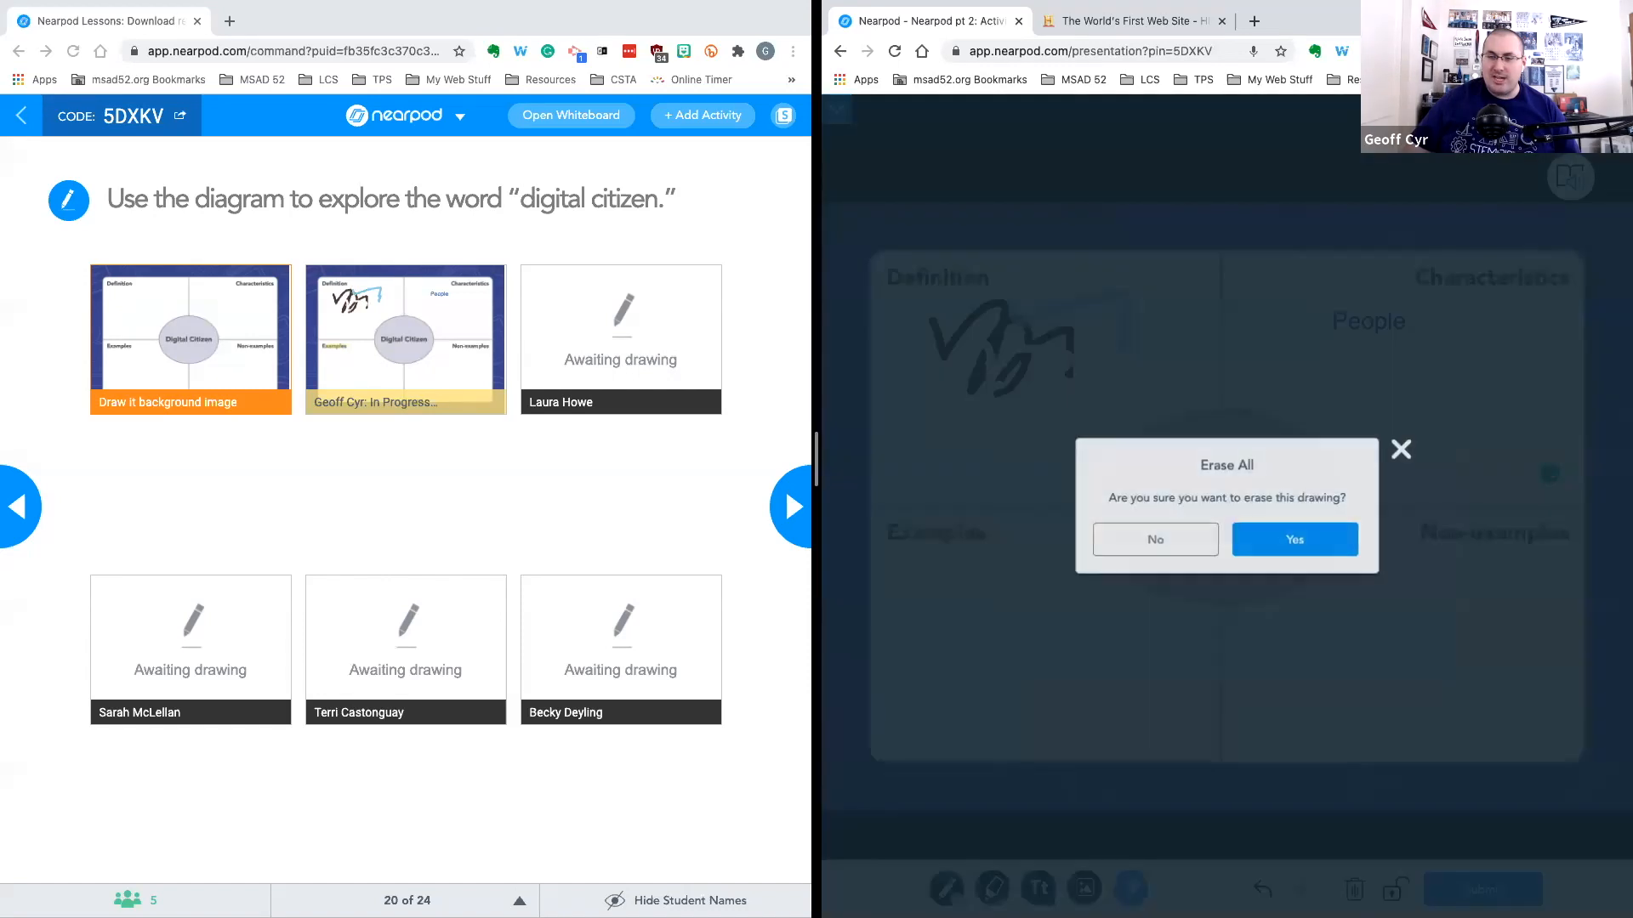
left_click(1287, 544)
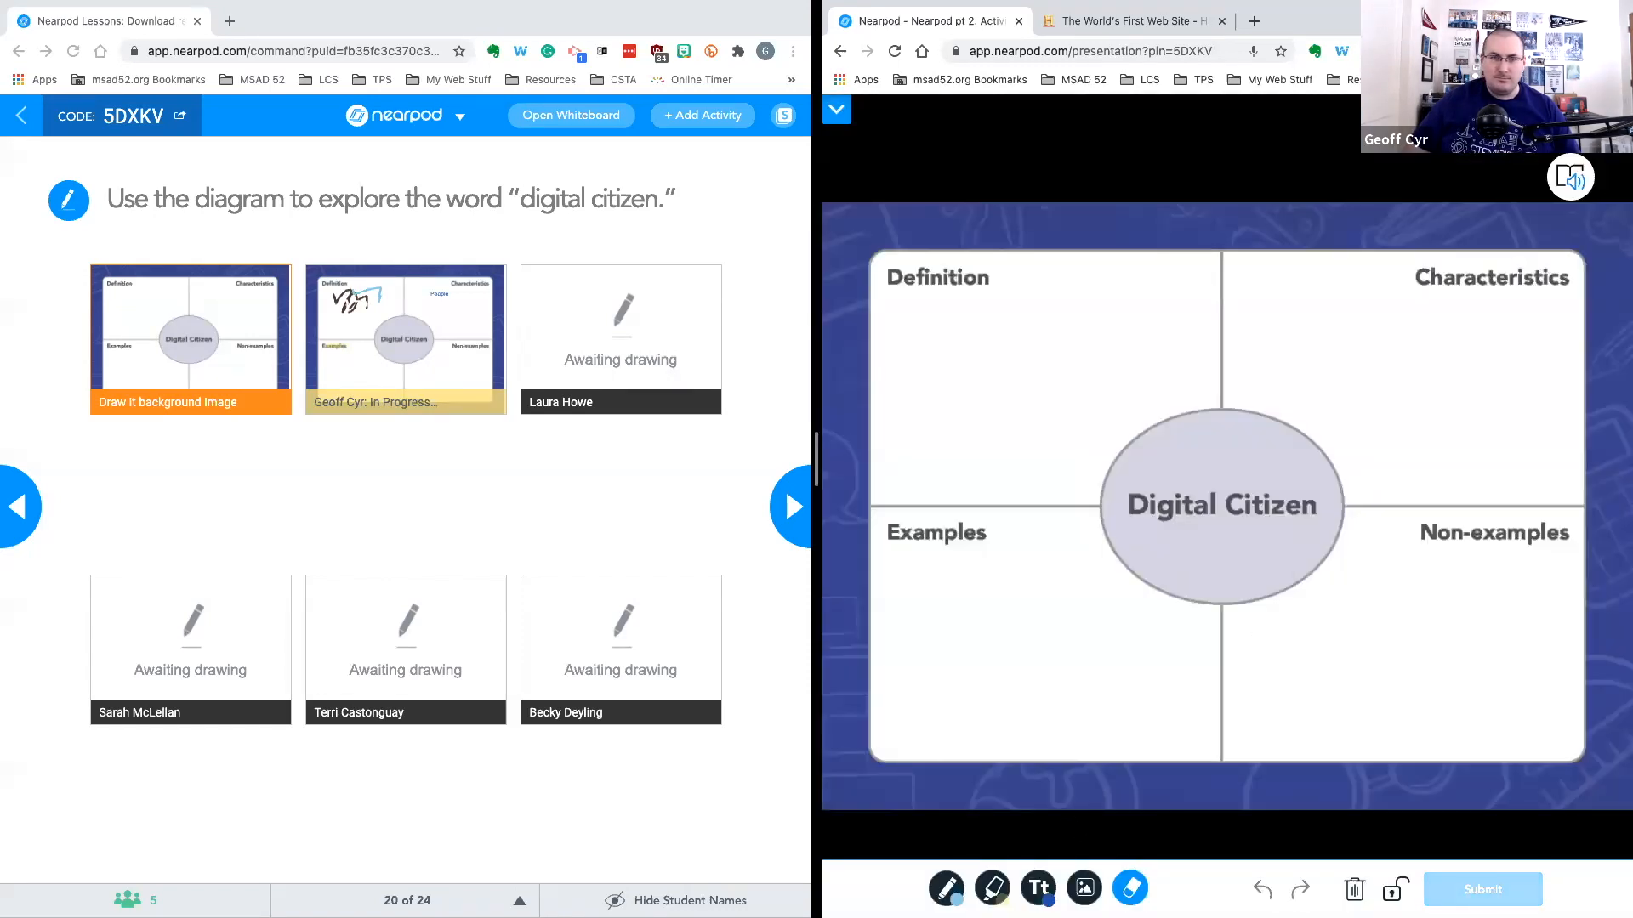
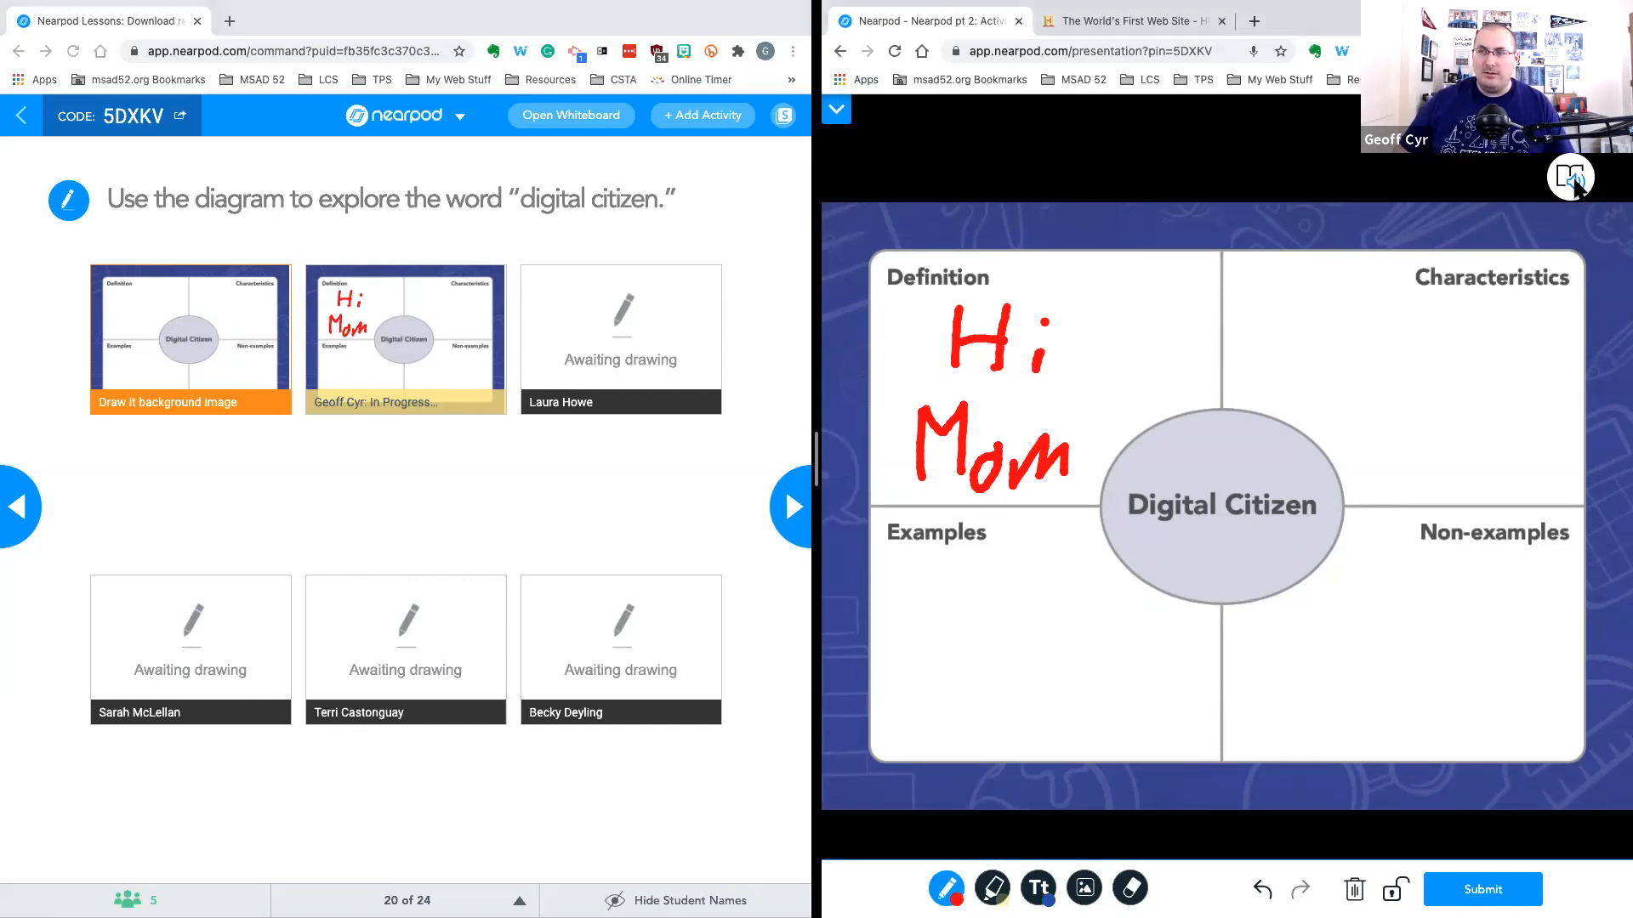
Open the Immersive Reader on the student slide, play the read-aloud, and slow the voice speed before replaying it
left_click(1571, 178)
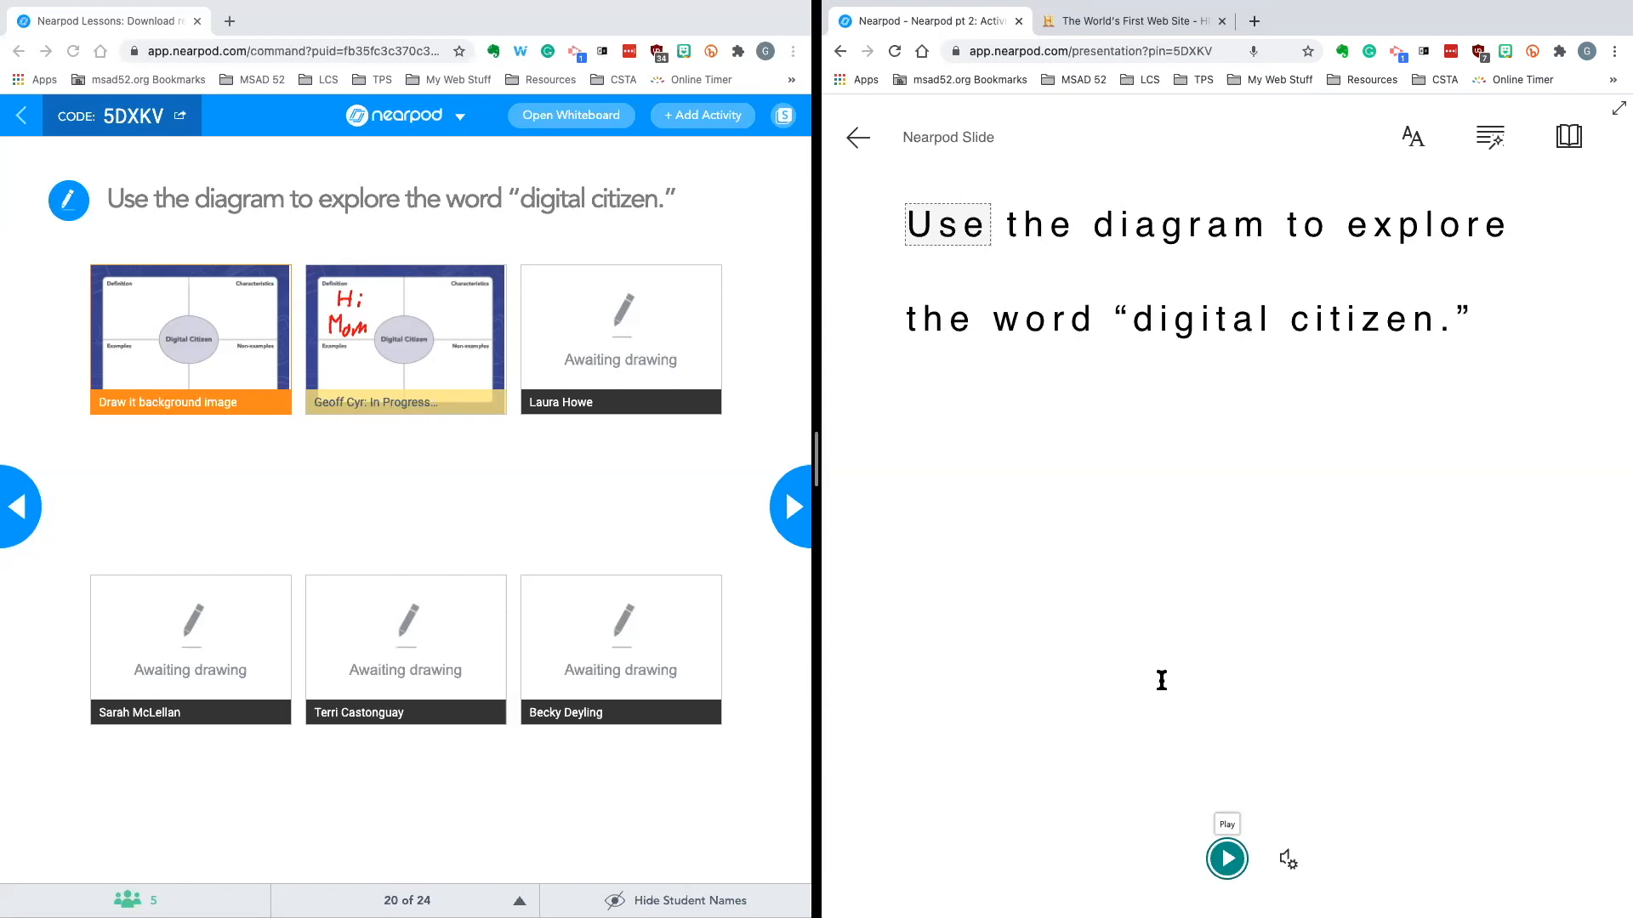
left_click(1227, 859)
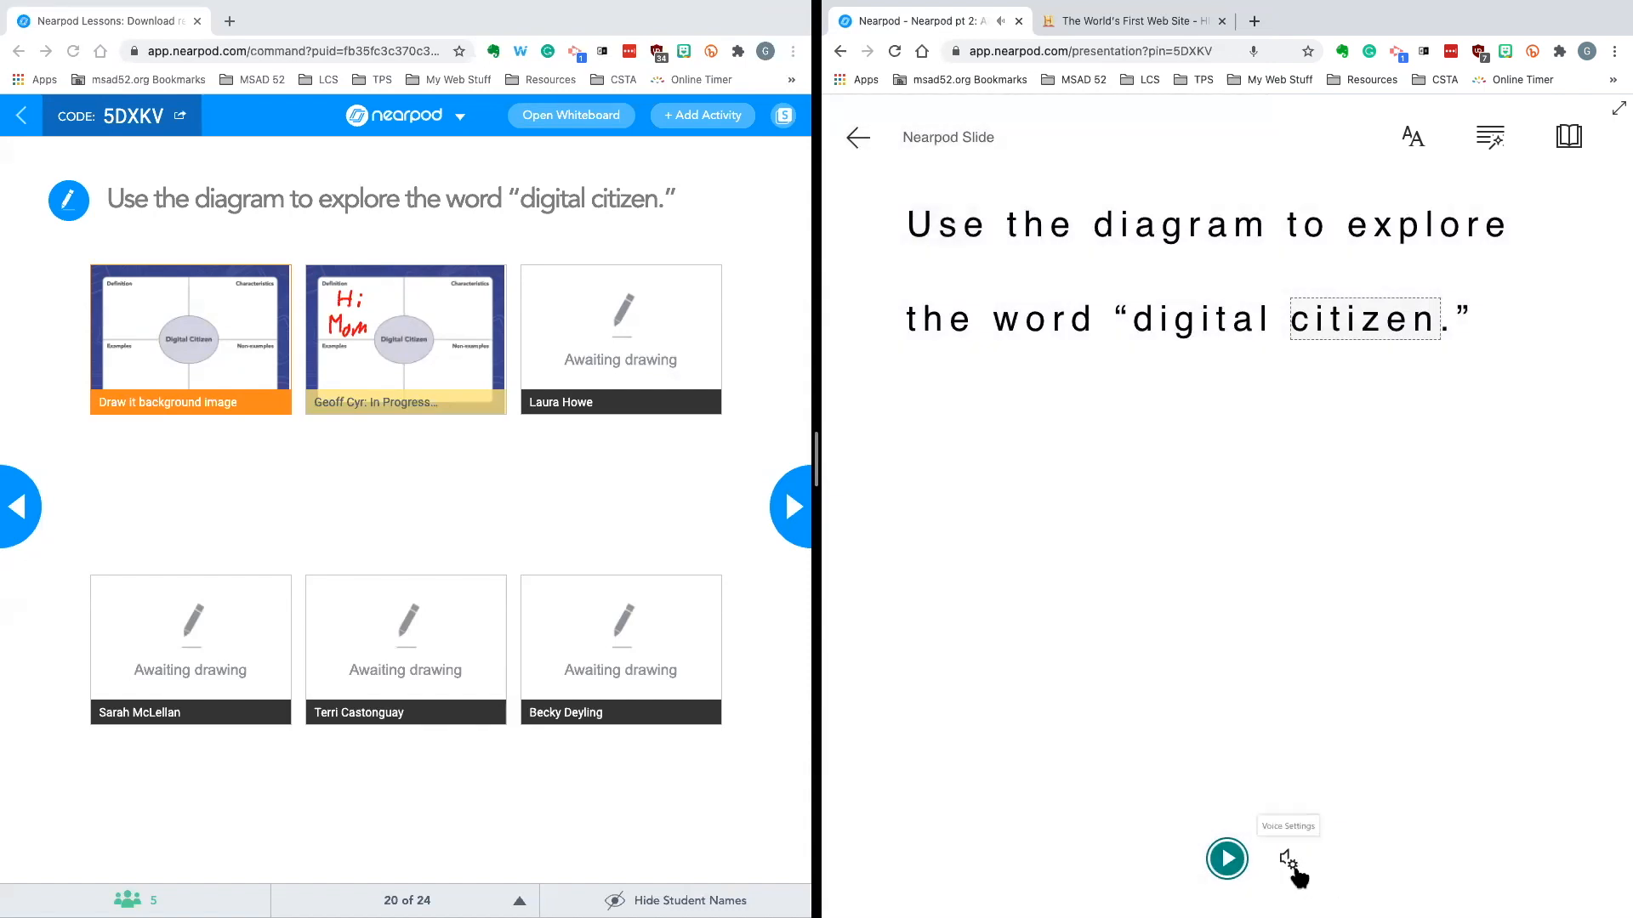
left_click(1294, 864)
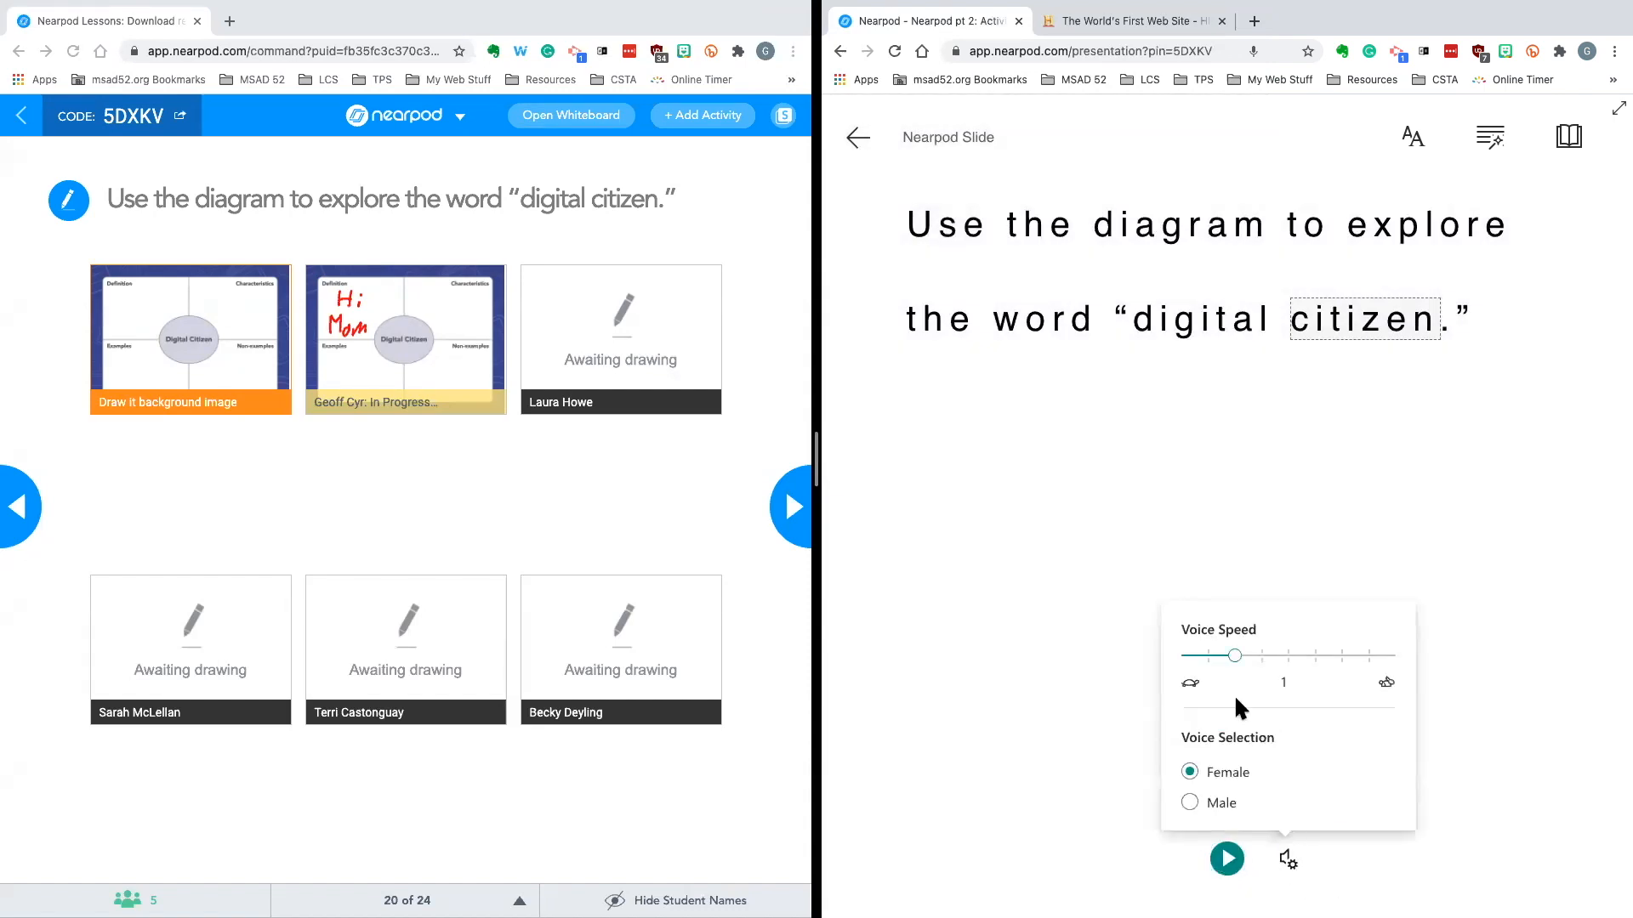
left_click_drag(1237, 664, 1196, 669)
left_click(1130, 808)
left_click(1227, 860)
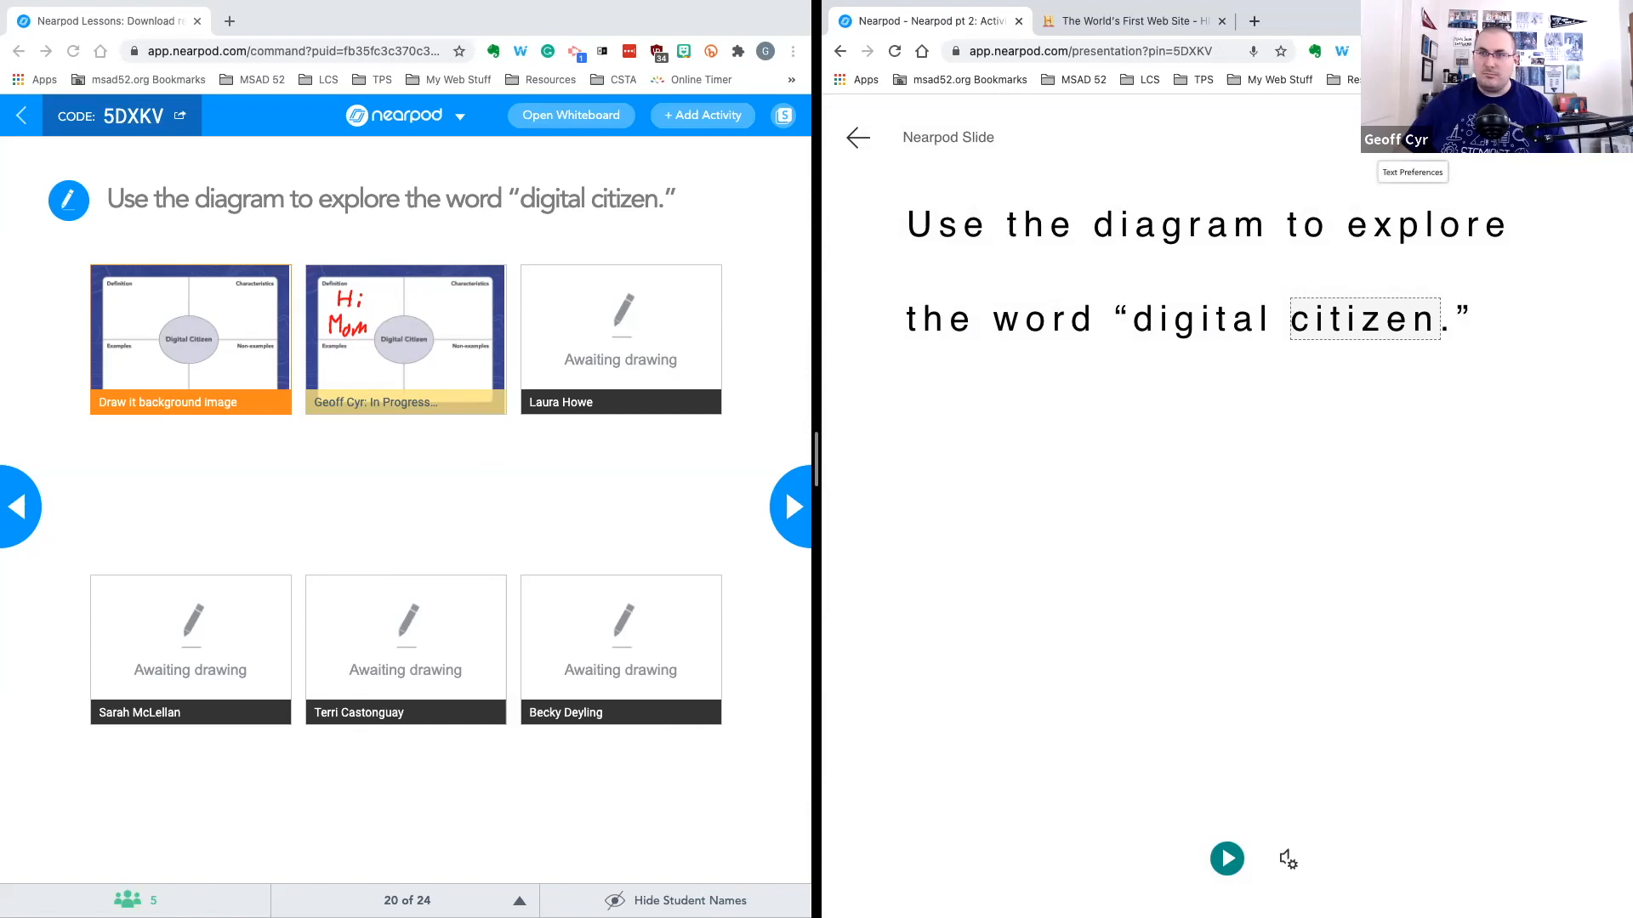
Increase the reader's text size to 56 and switch the font to Comic Sans
left_click(1412, 138)
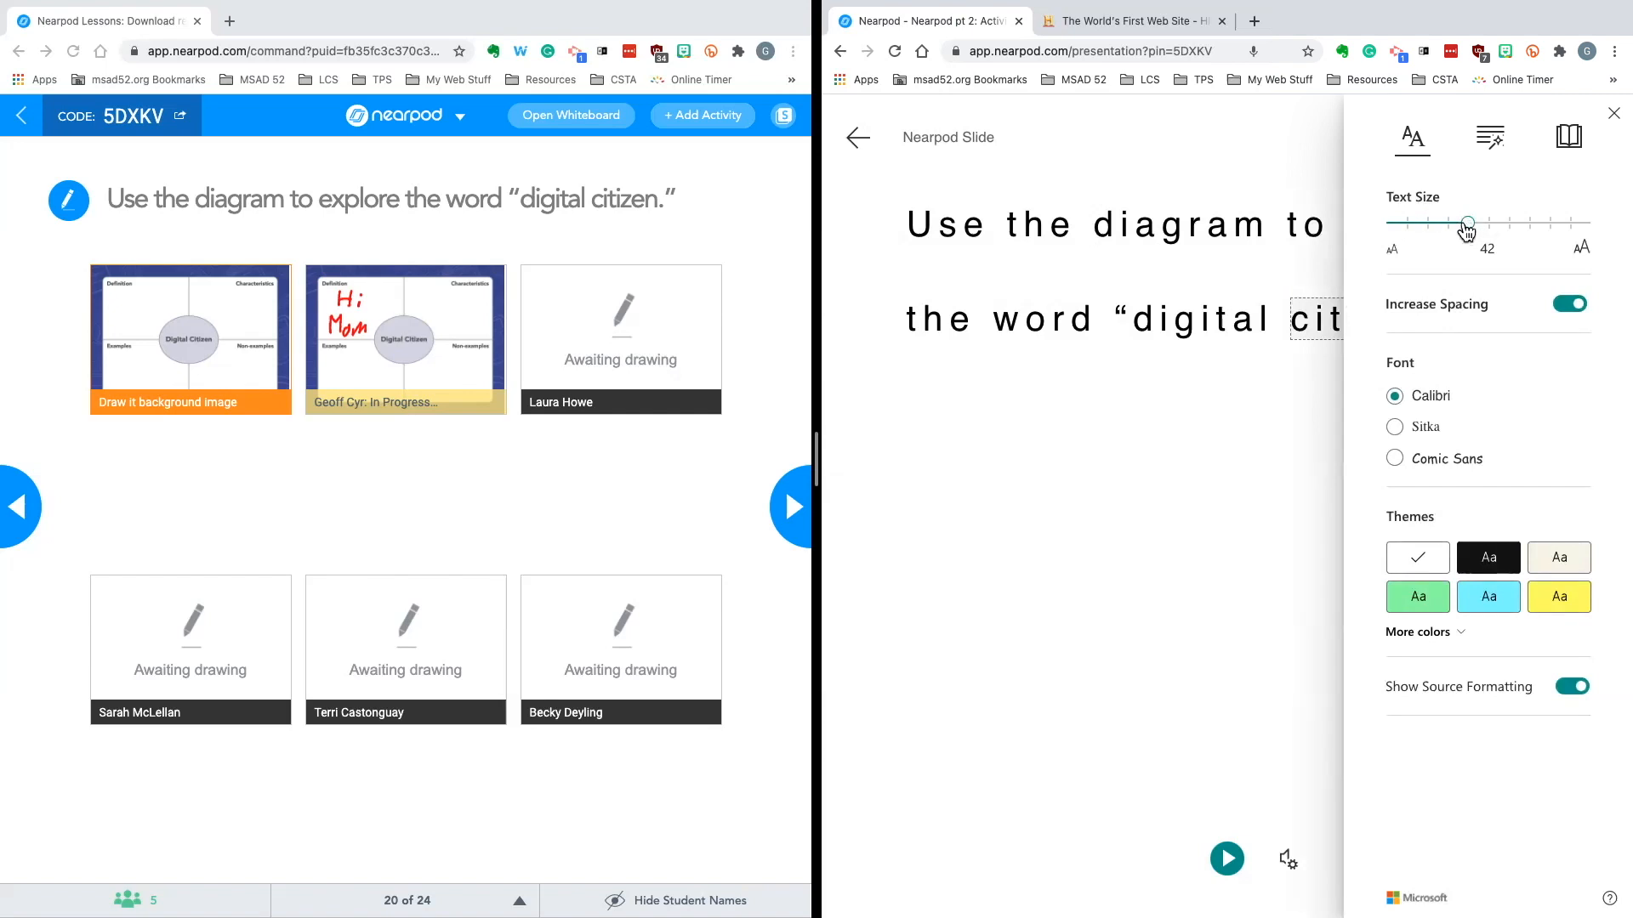
left_click_drag(1471, 230, 1508, 232)
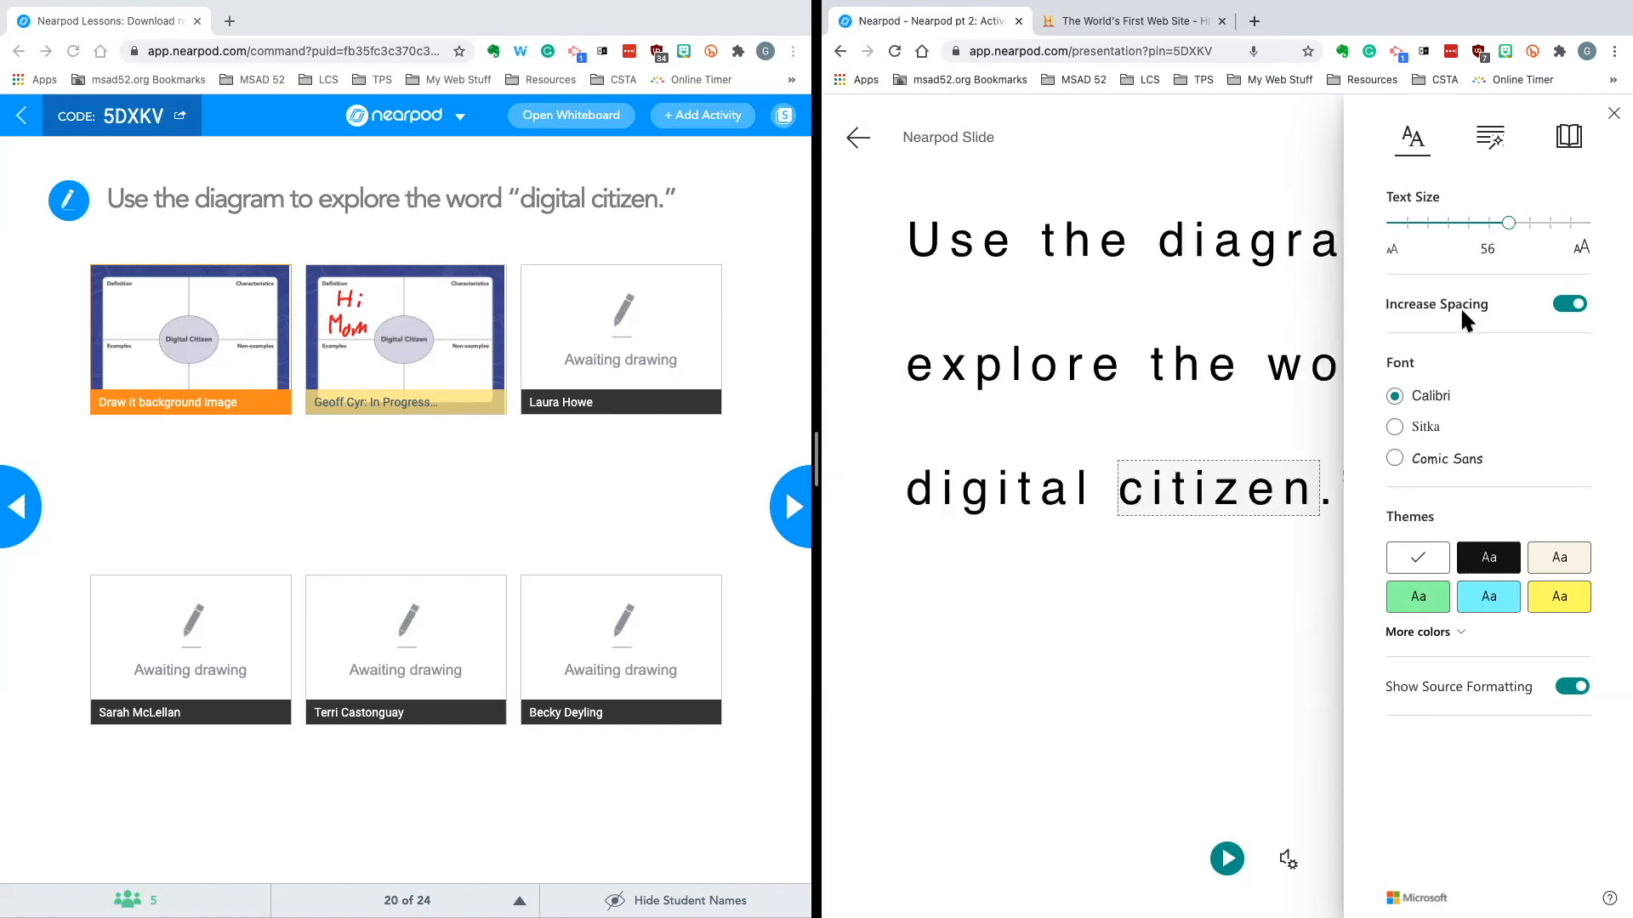
left_click(1439, 463)
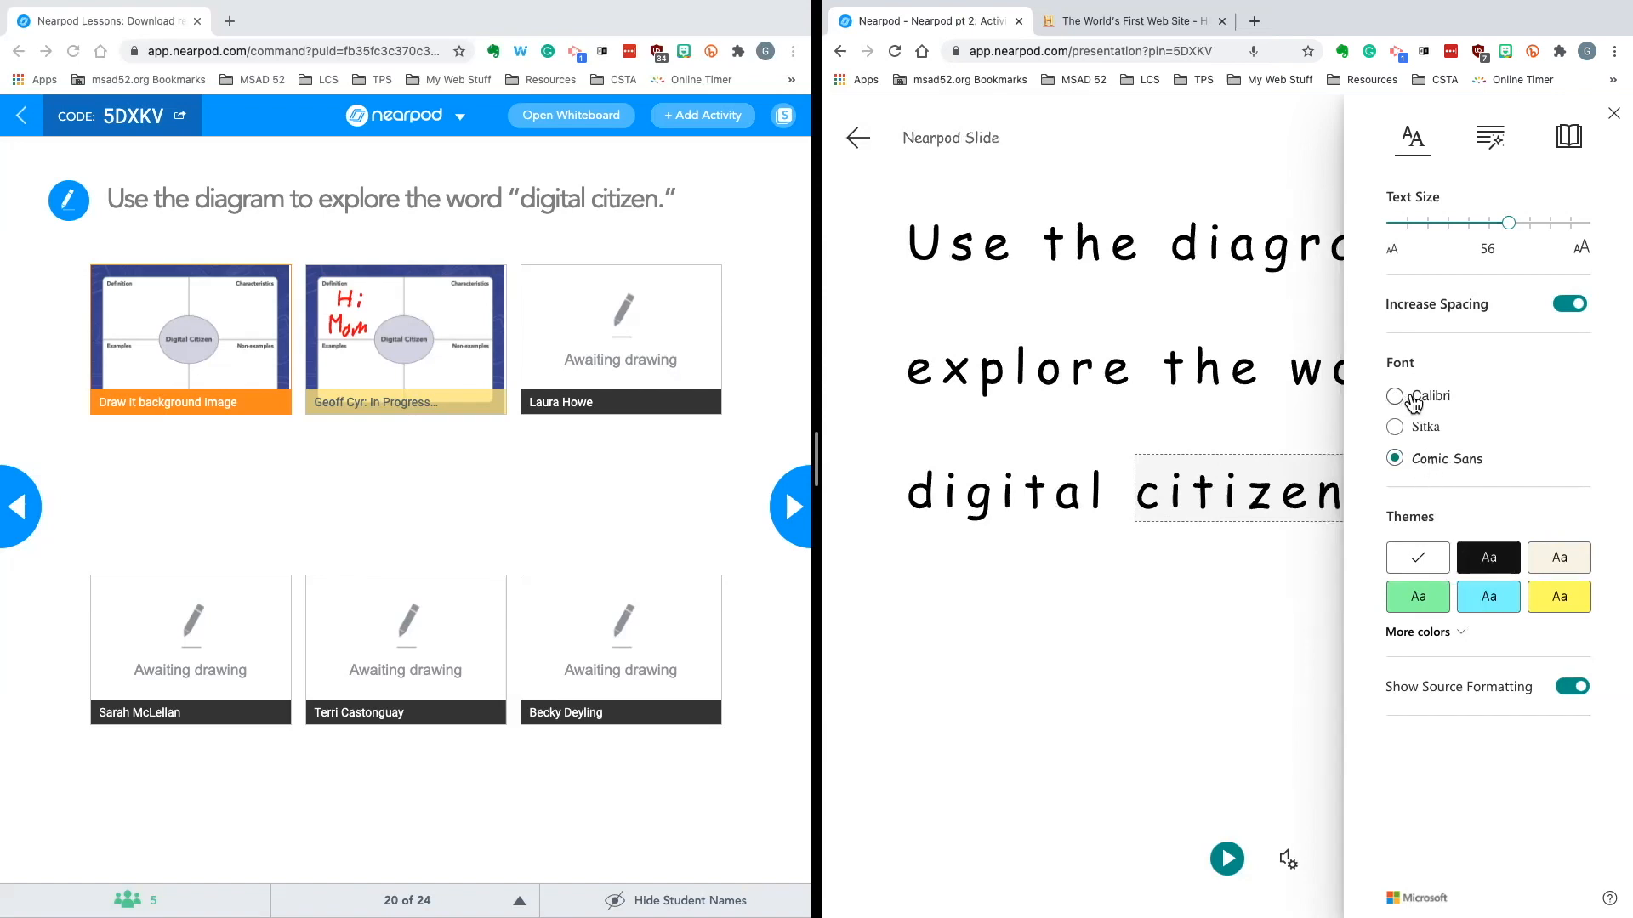
Try the dark and cream themes, then restore the white theme
left_click(1496, 563)
left_click(1550, 558)
left_click(1422, 563)
Turn on syllable splitting and highlight nouns, verbs and adjectives in the reader text
left_click(1489, 137)
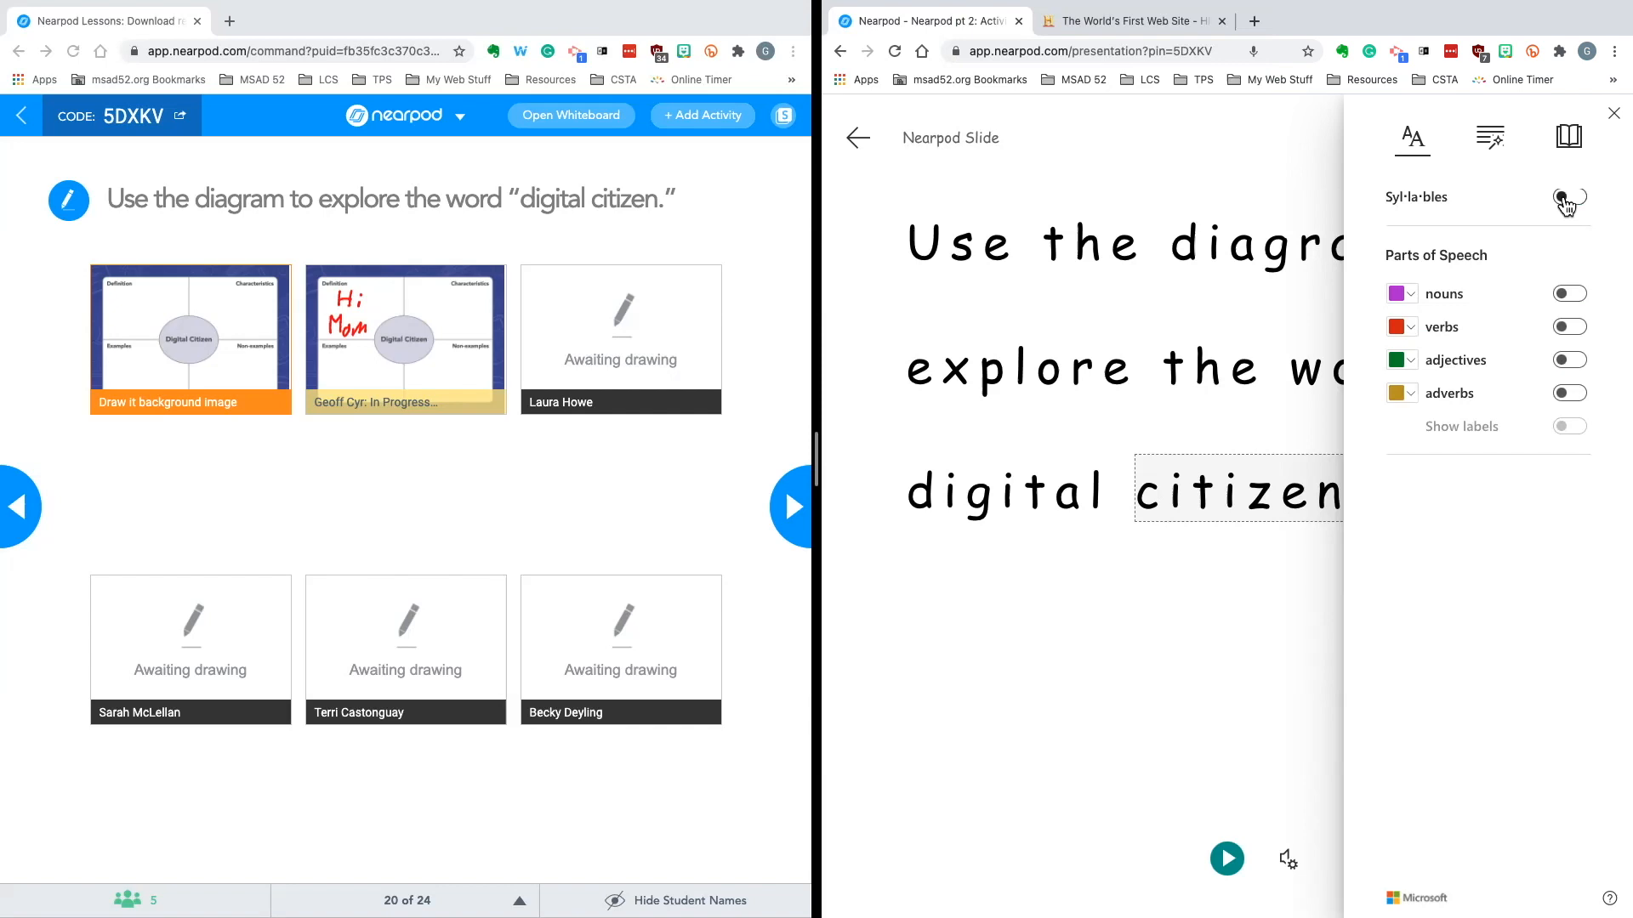
left_click(1565, 200)
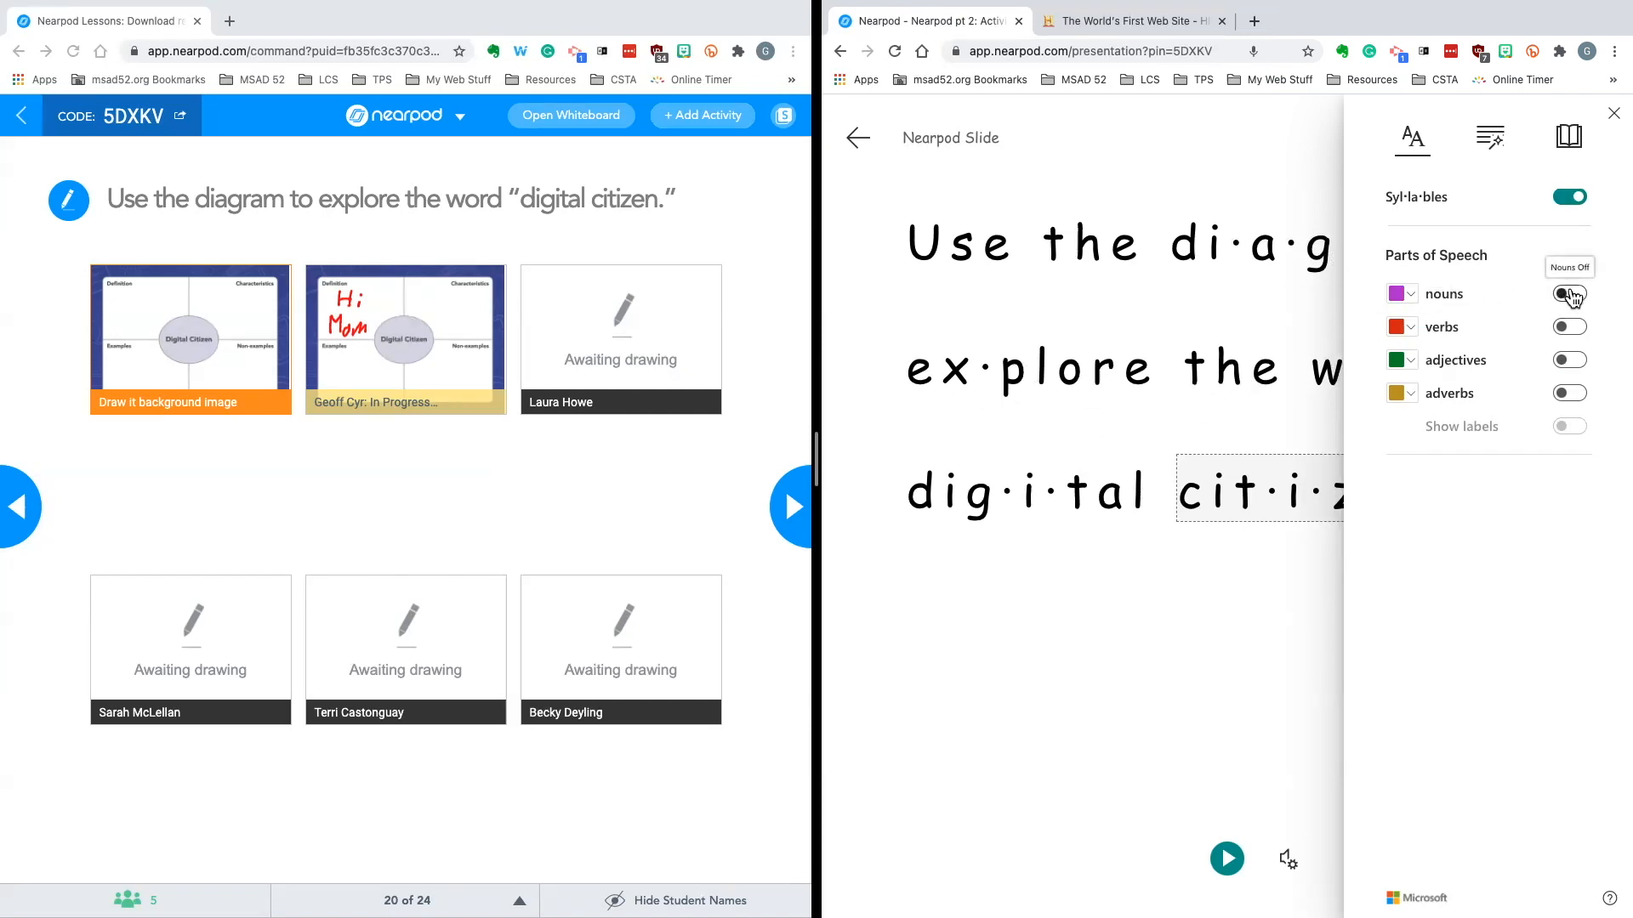
left_click(1569, 294)
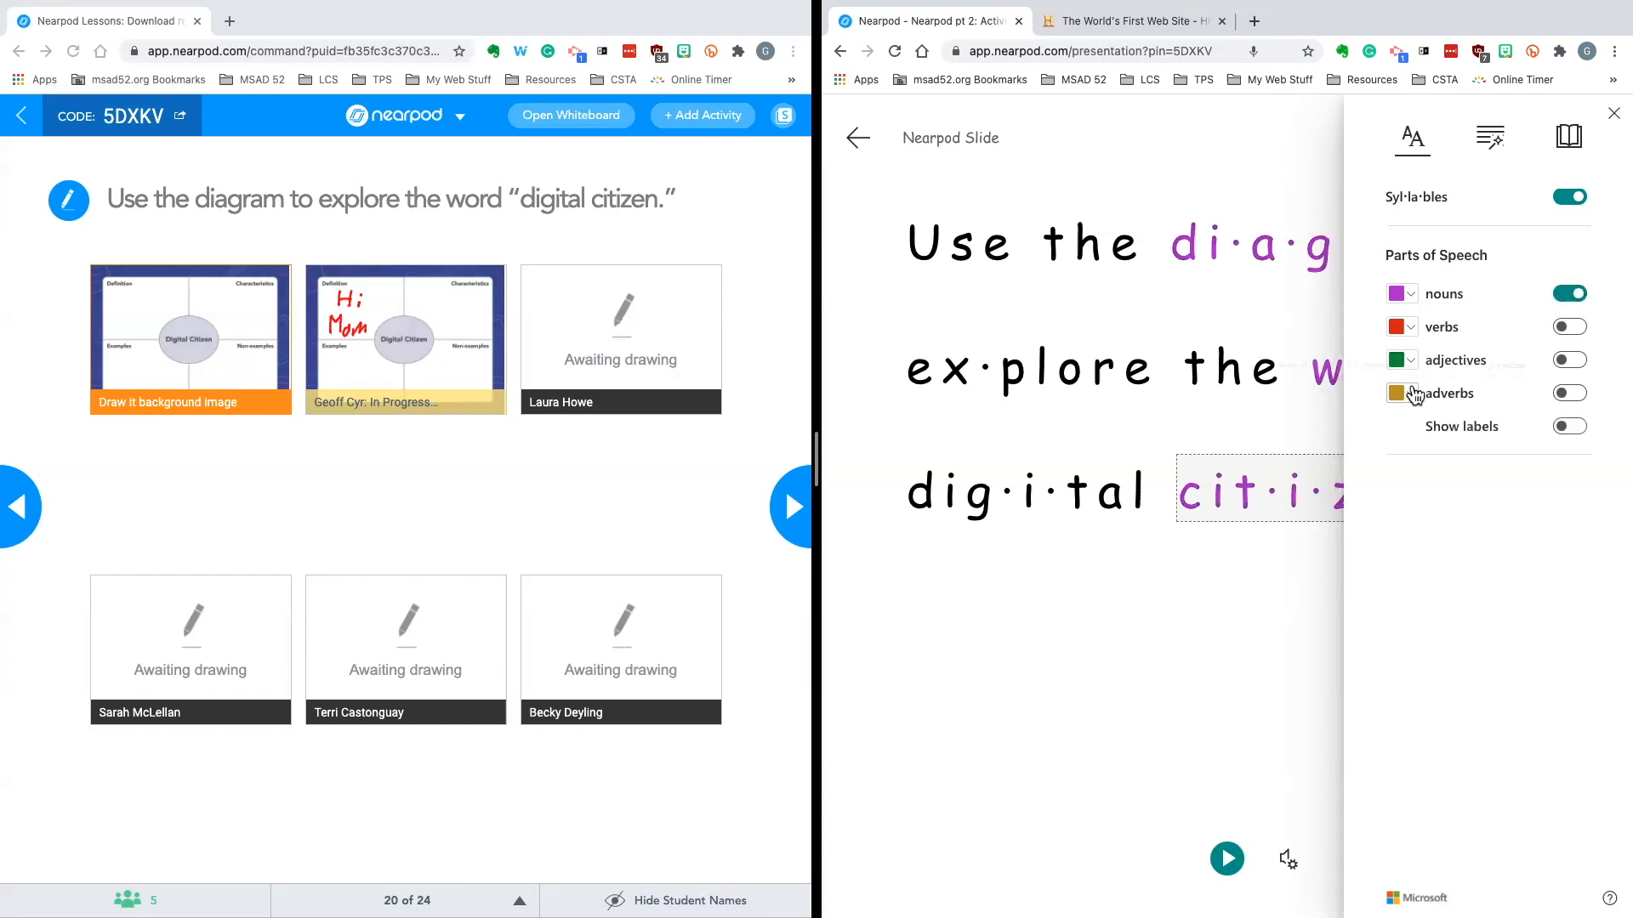
left_click(1573, 329)
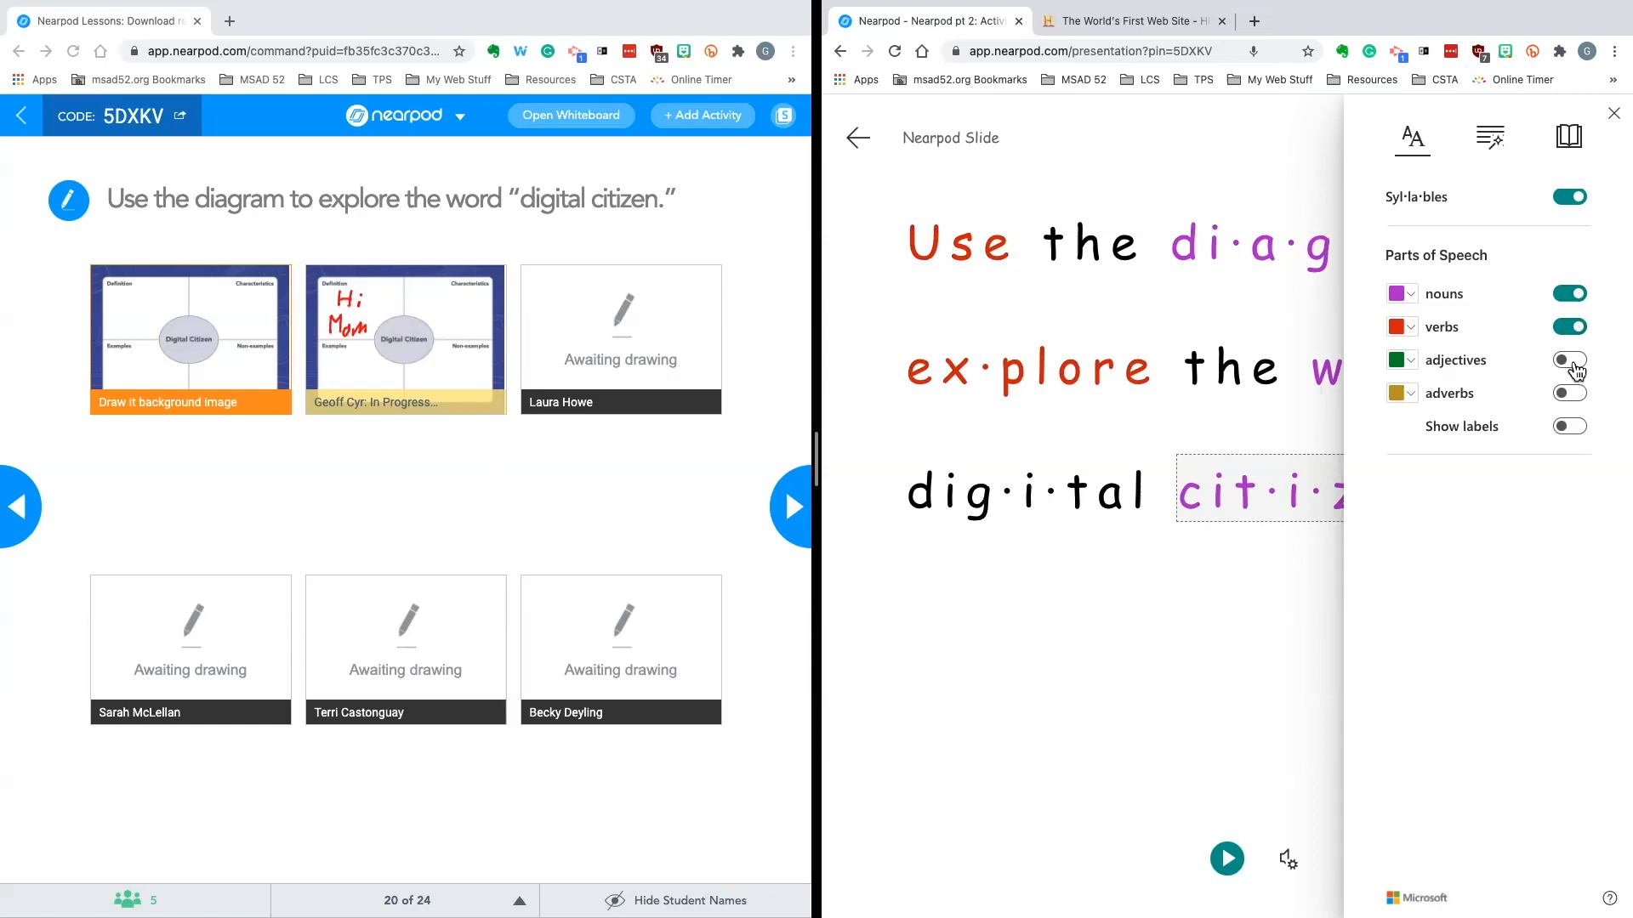
left_click(1569, 361)
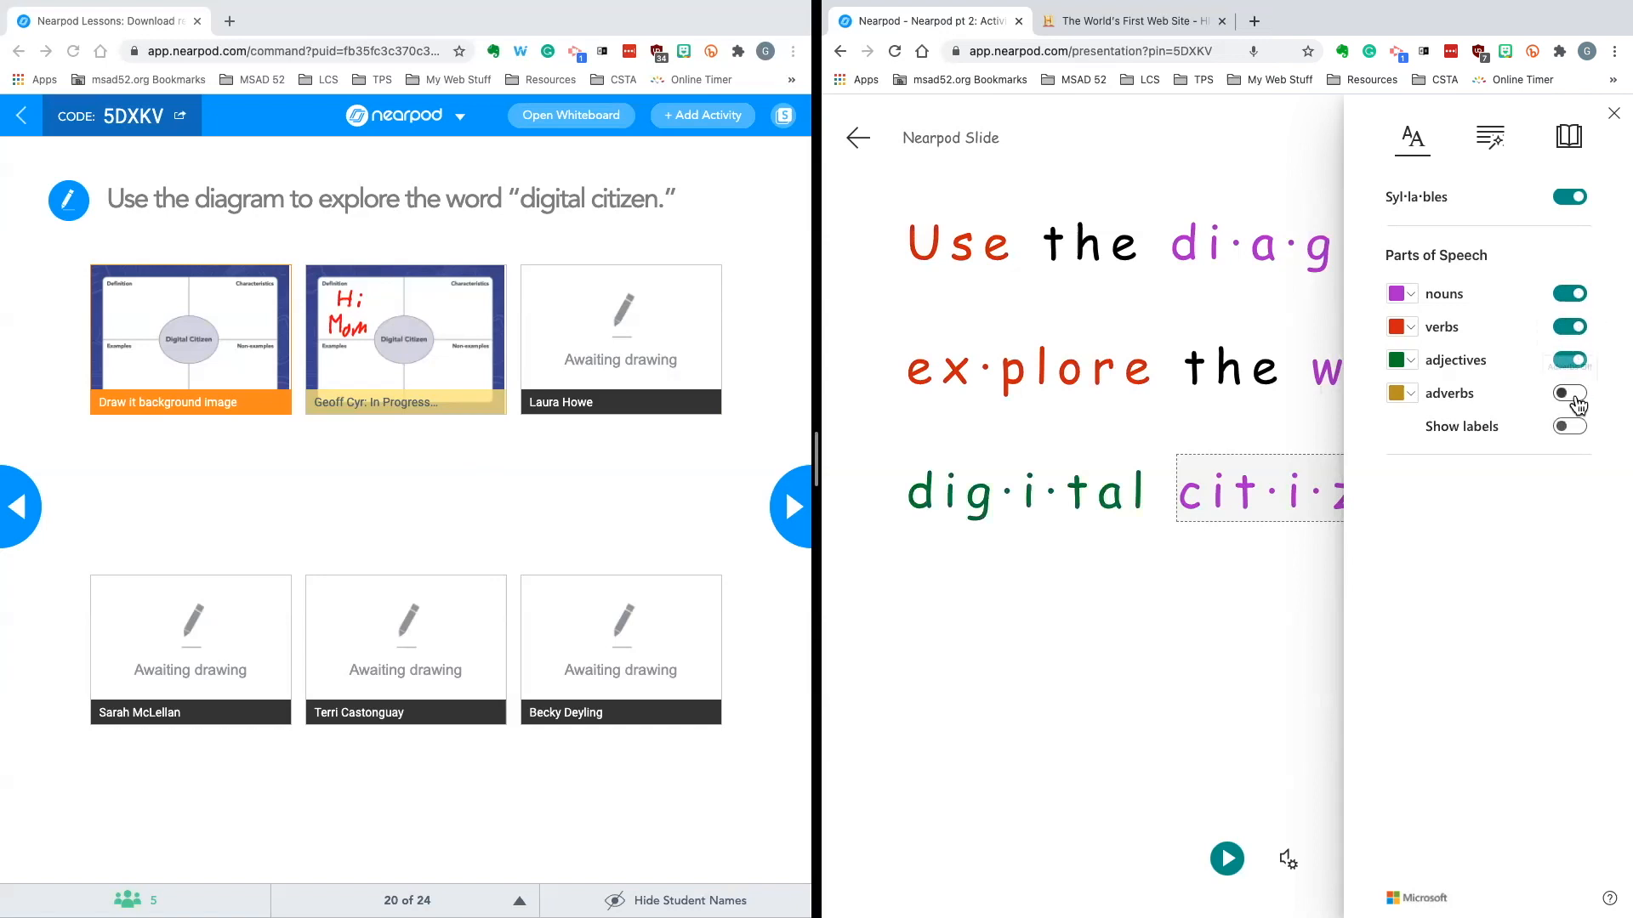
Turn off the adjective, verb and noun highlighting and the syllable splitting
left_click(1569, 360)
left_click(1572, 335)
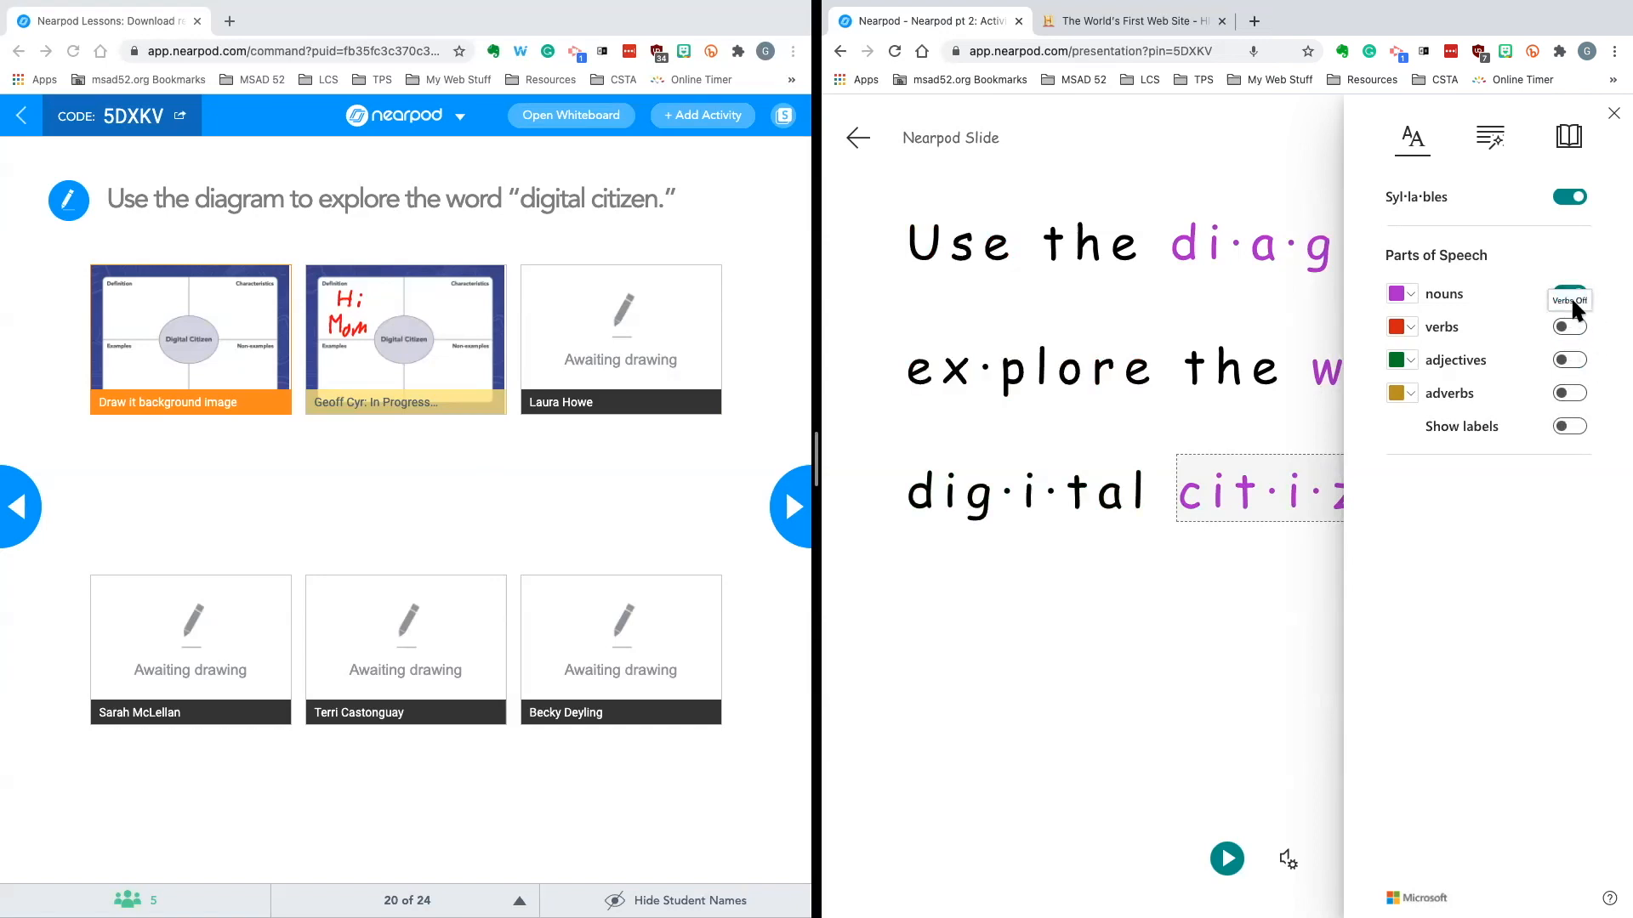
left_click(1571, 295)
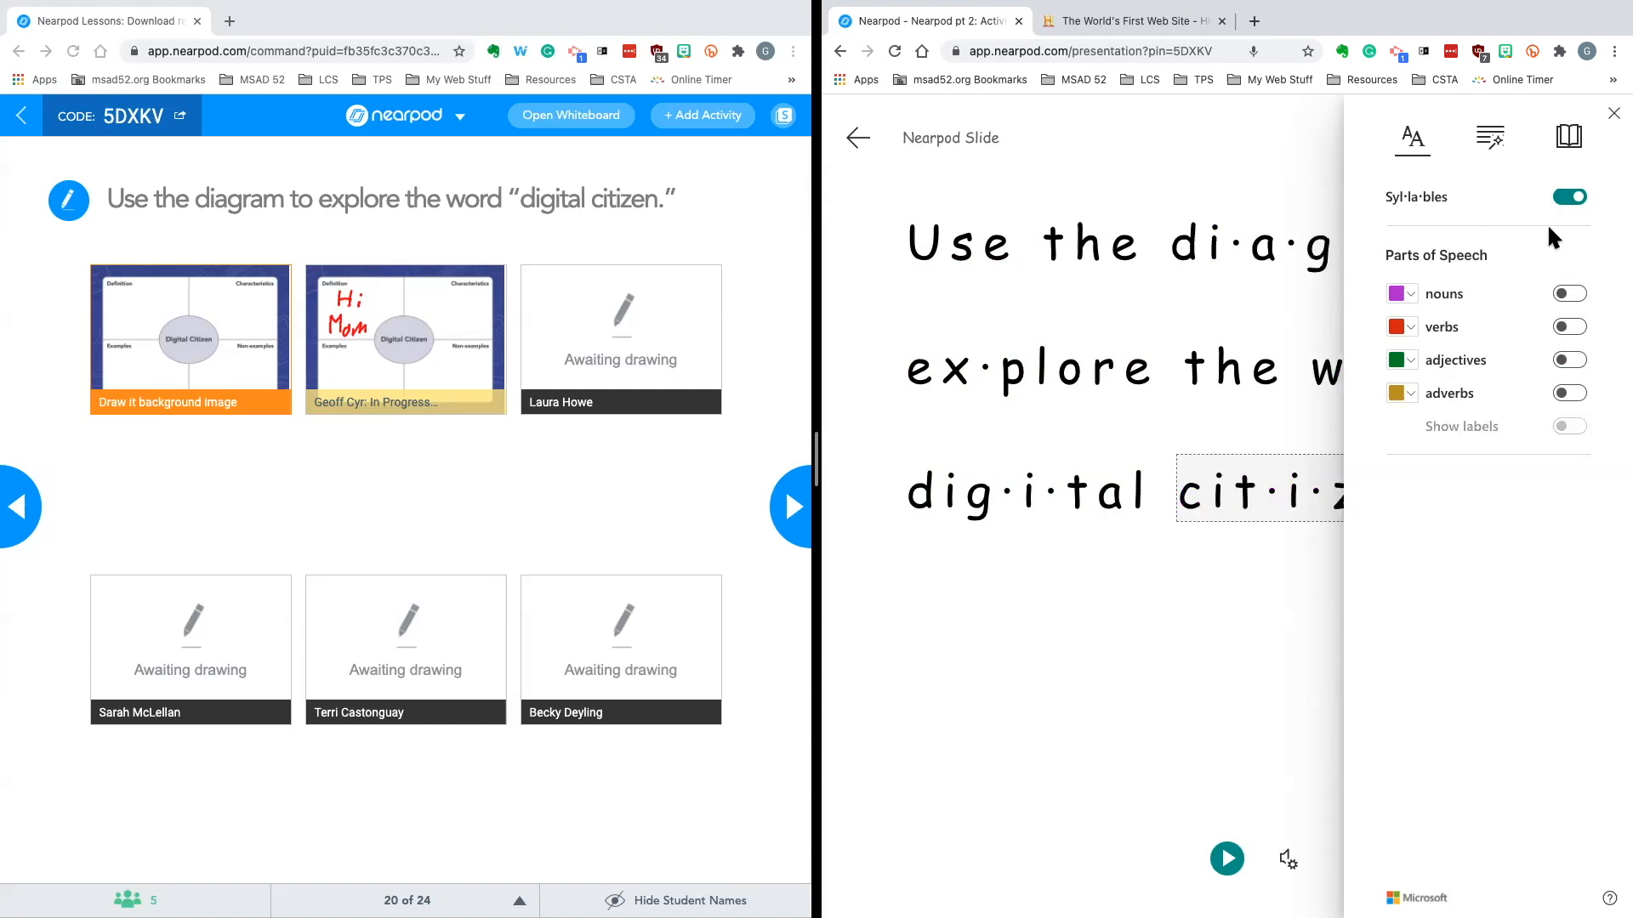
left_click(1573, 201)
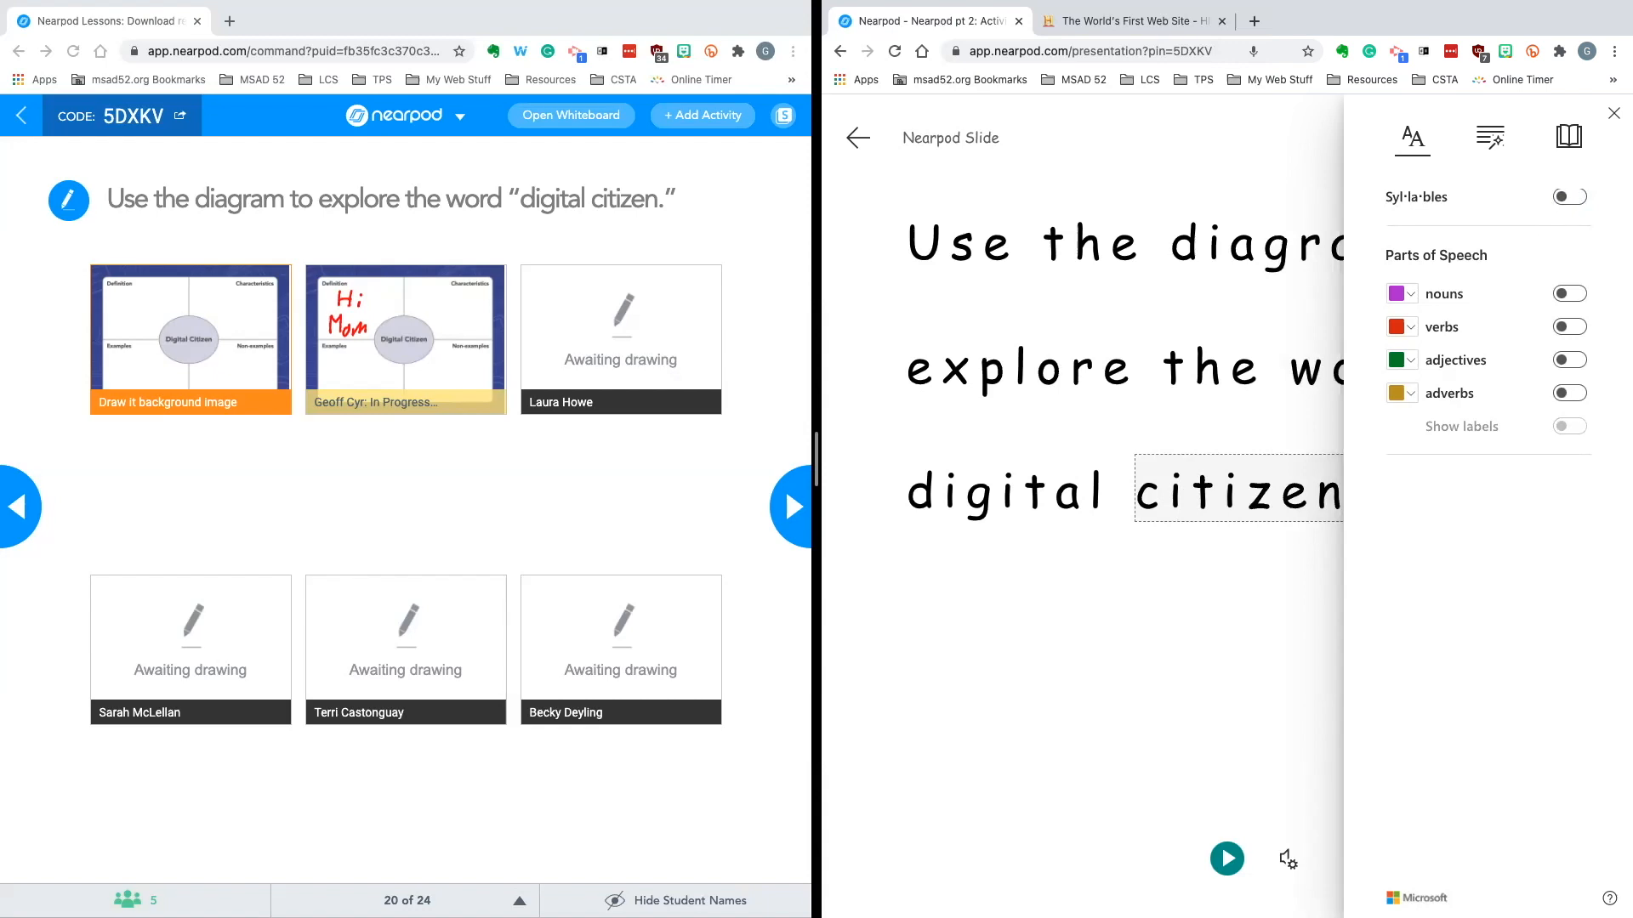
Enable one-line Line Focus in the reading preferences and play the read-aloud
left_click(1570, 139)
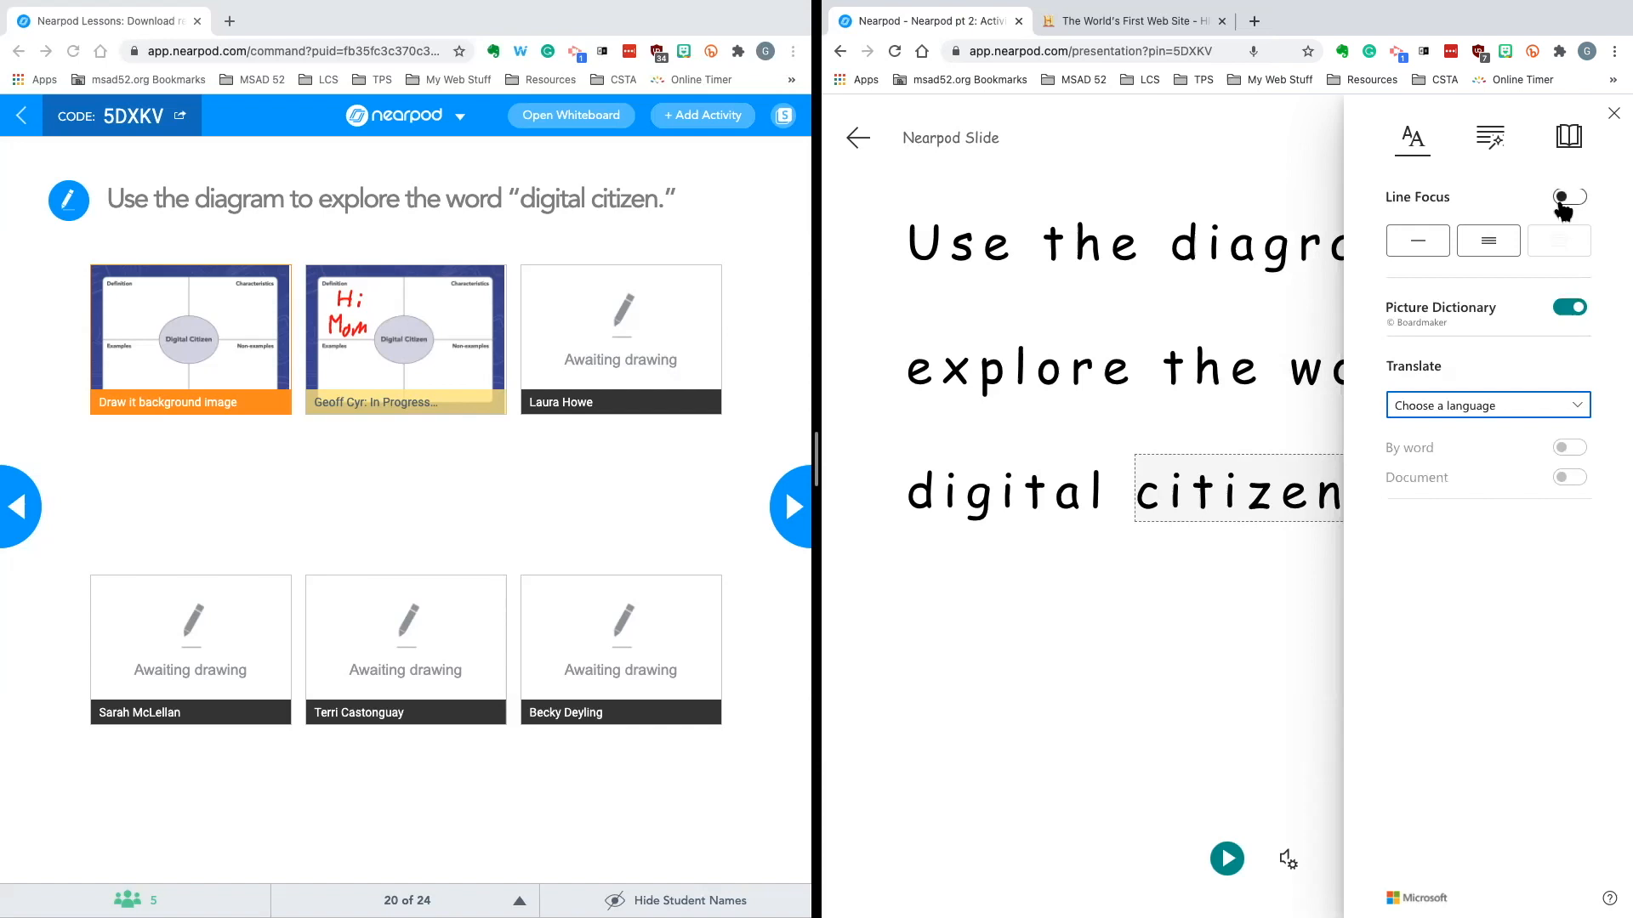
left_click(1566, 204)
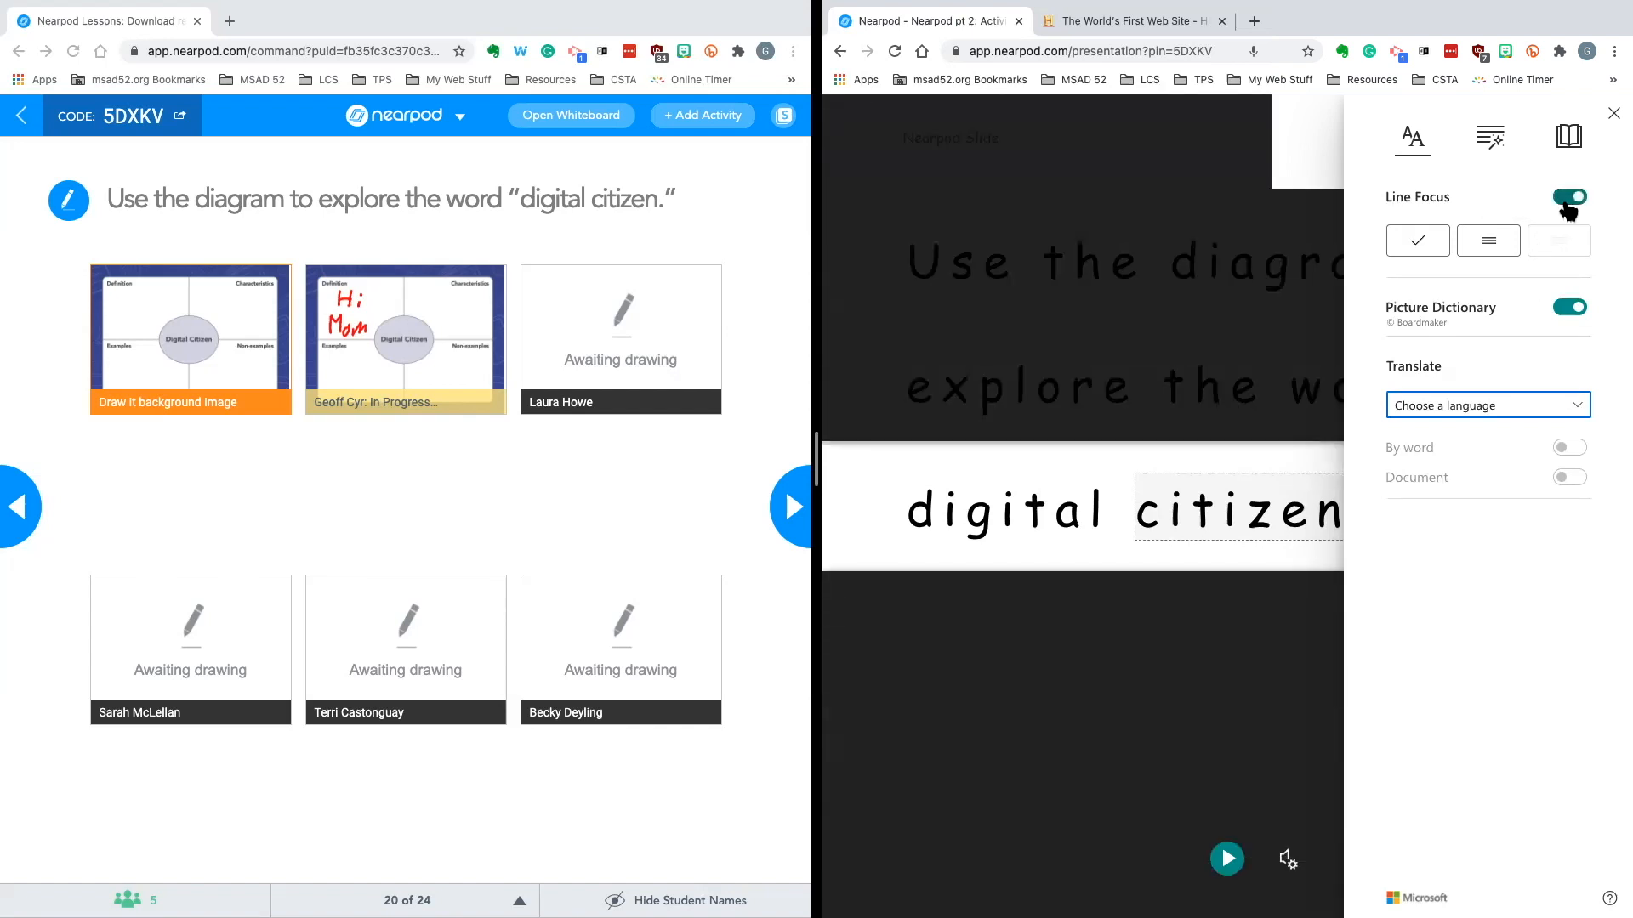
left_click(1240, 380)
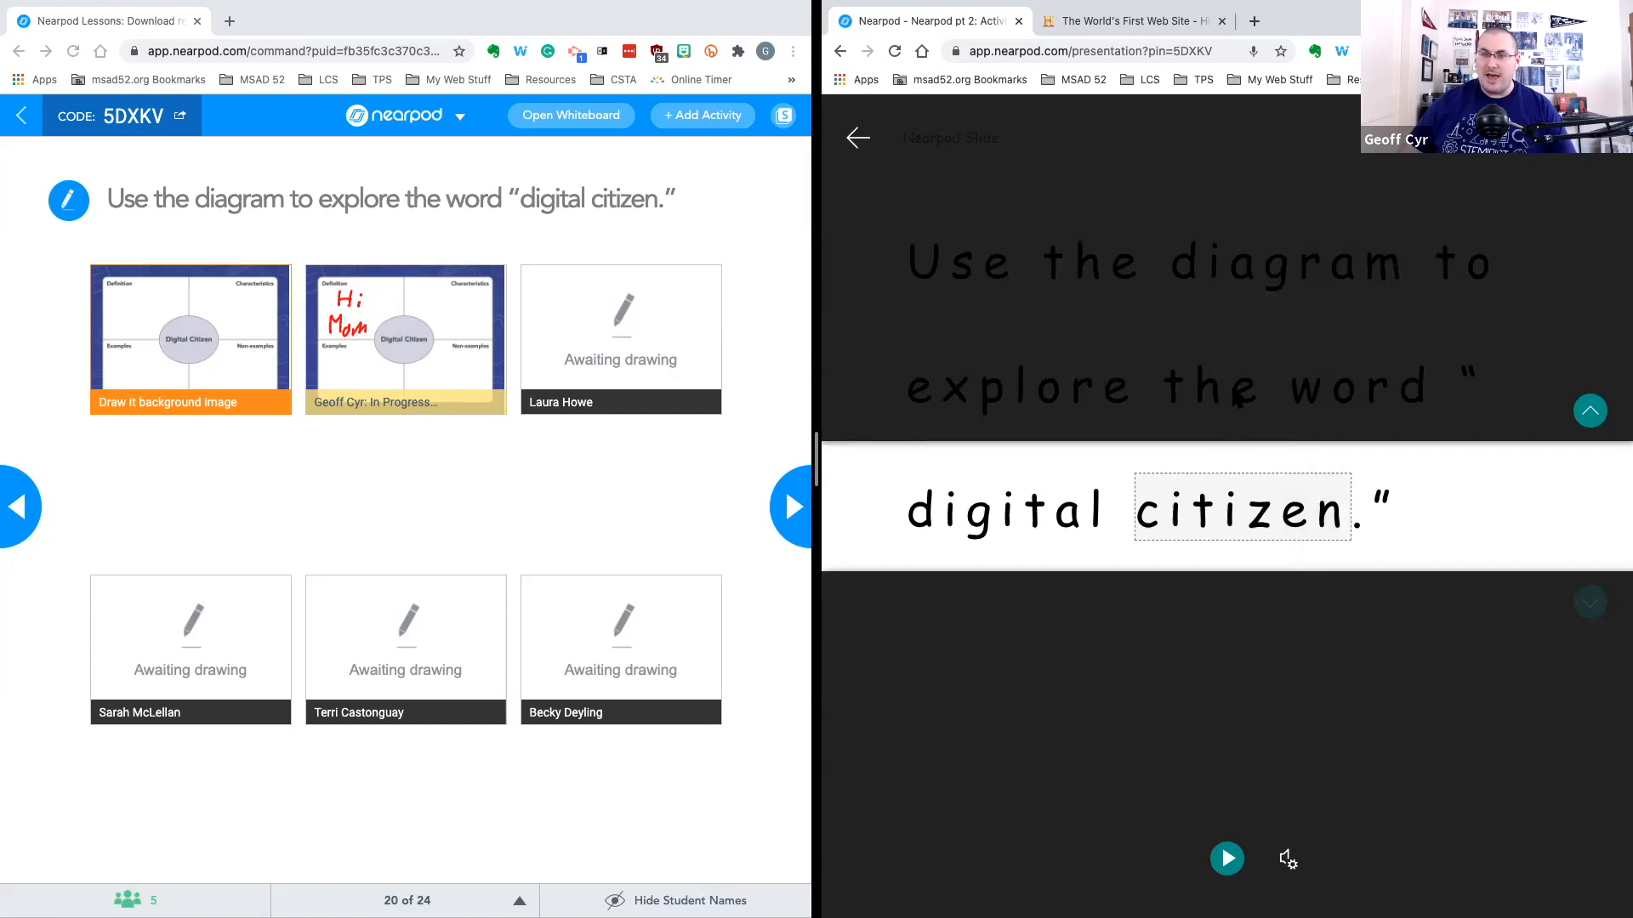
left_click(1227, 859)
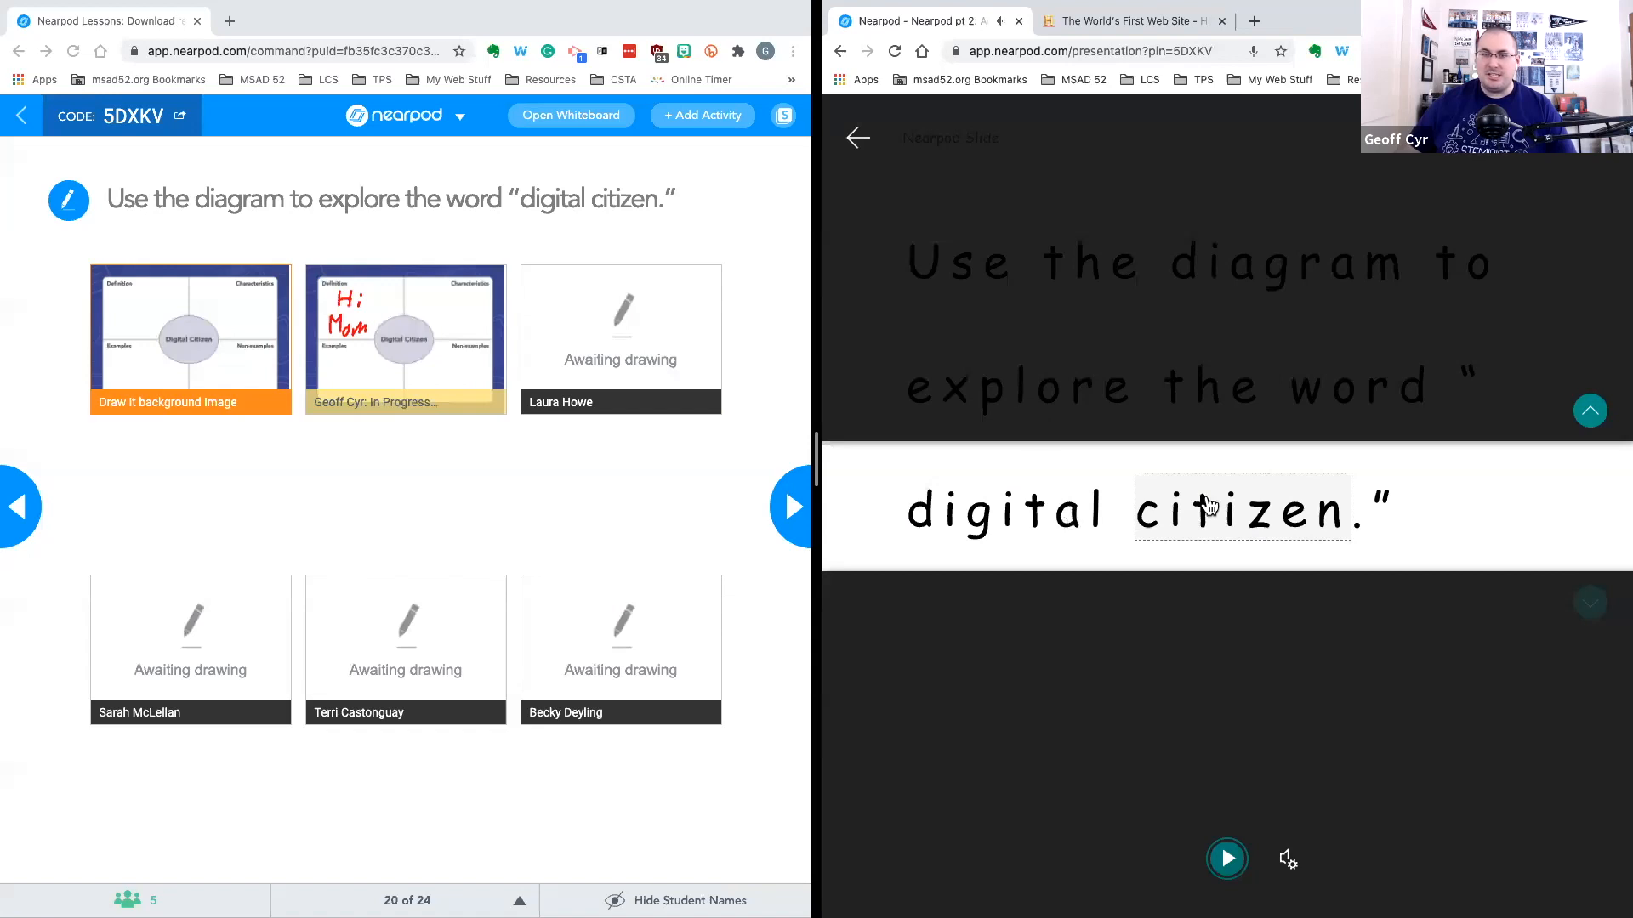
Switch Line Focus to show three lines at a time
left_click(1490, 137)
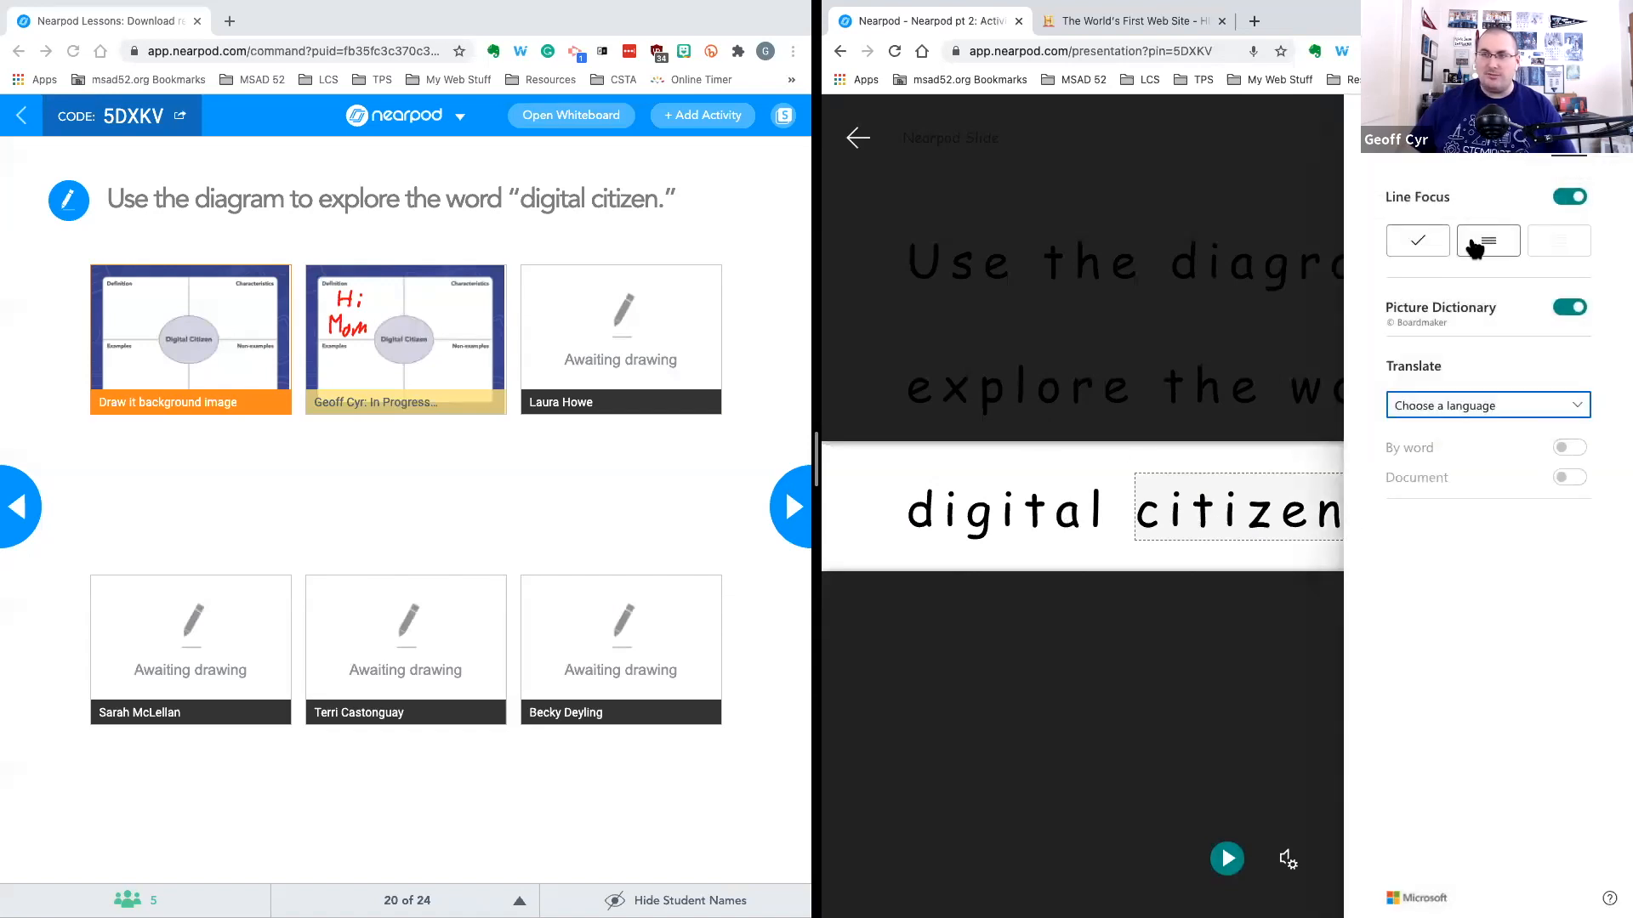
left_click(1484, 245)
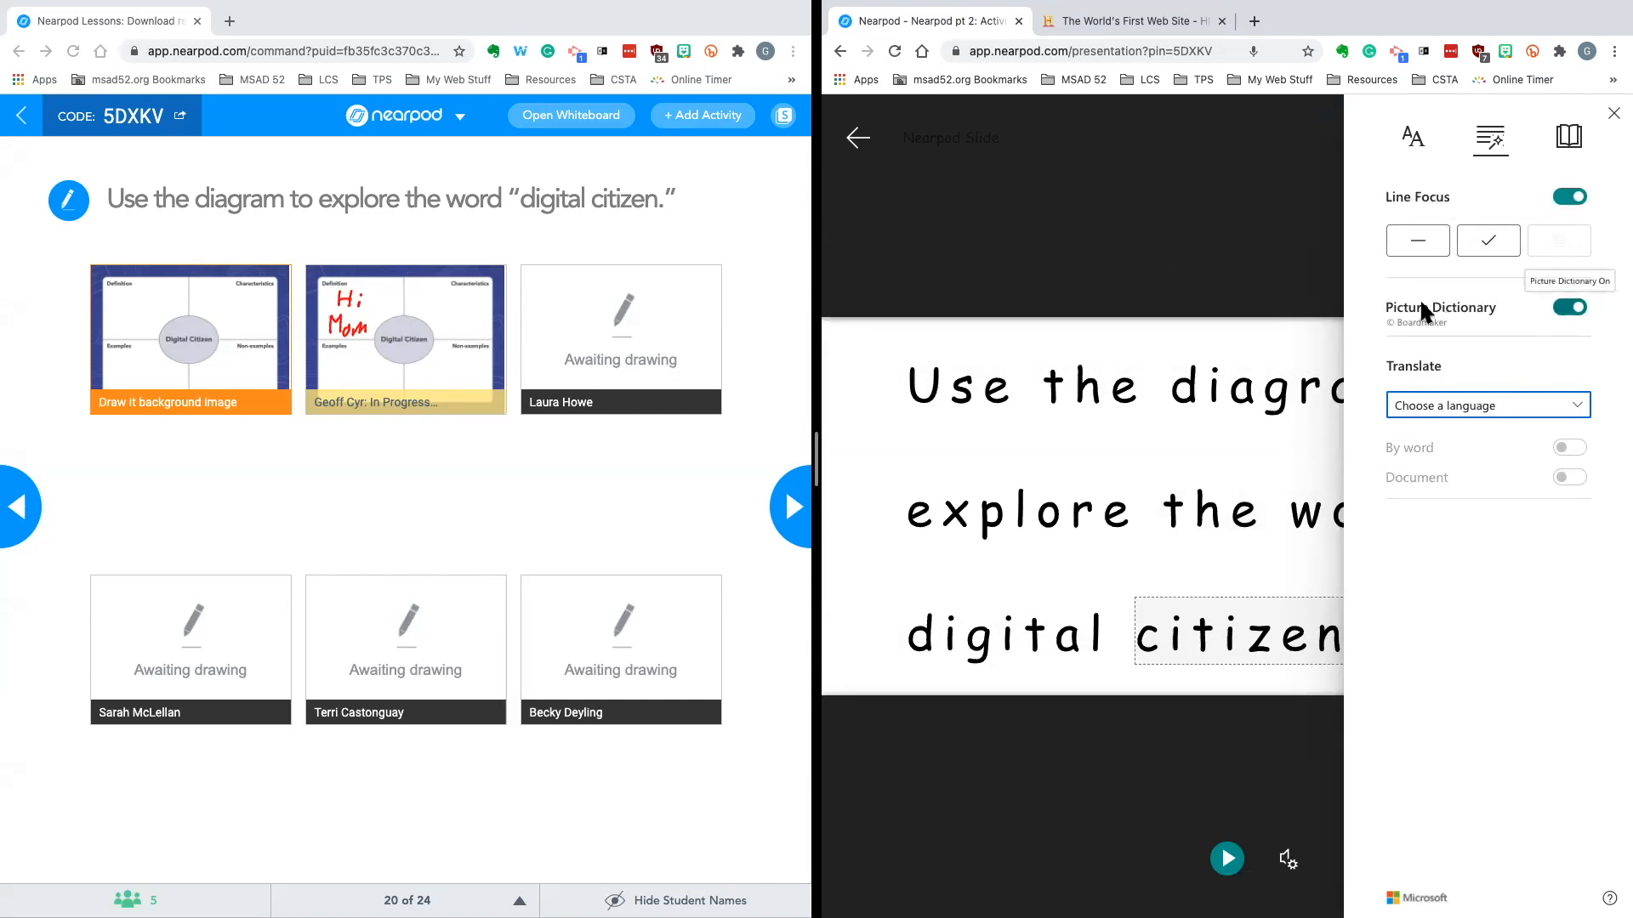
left_click(1228, 243)
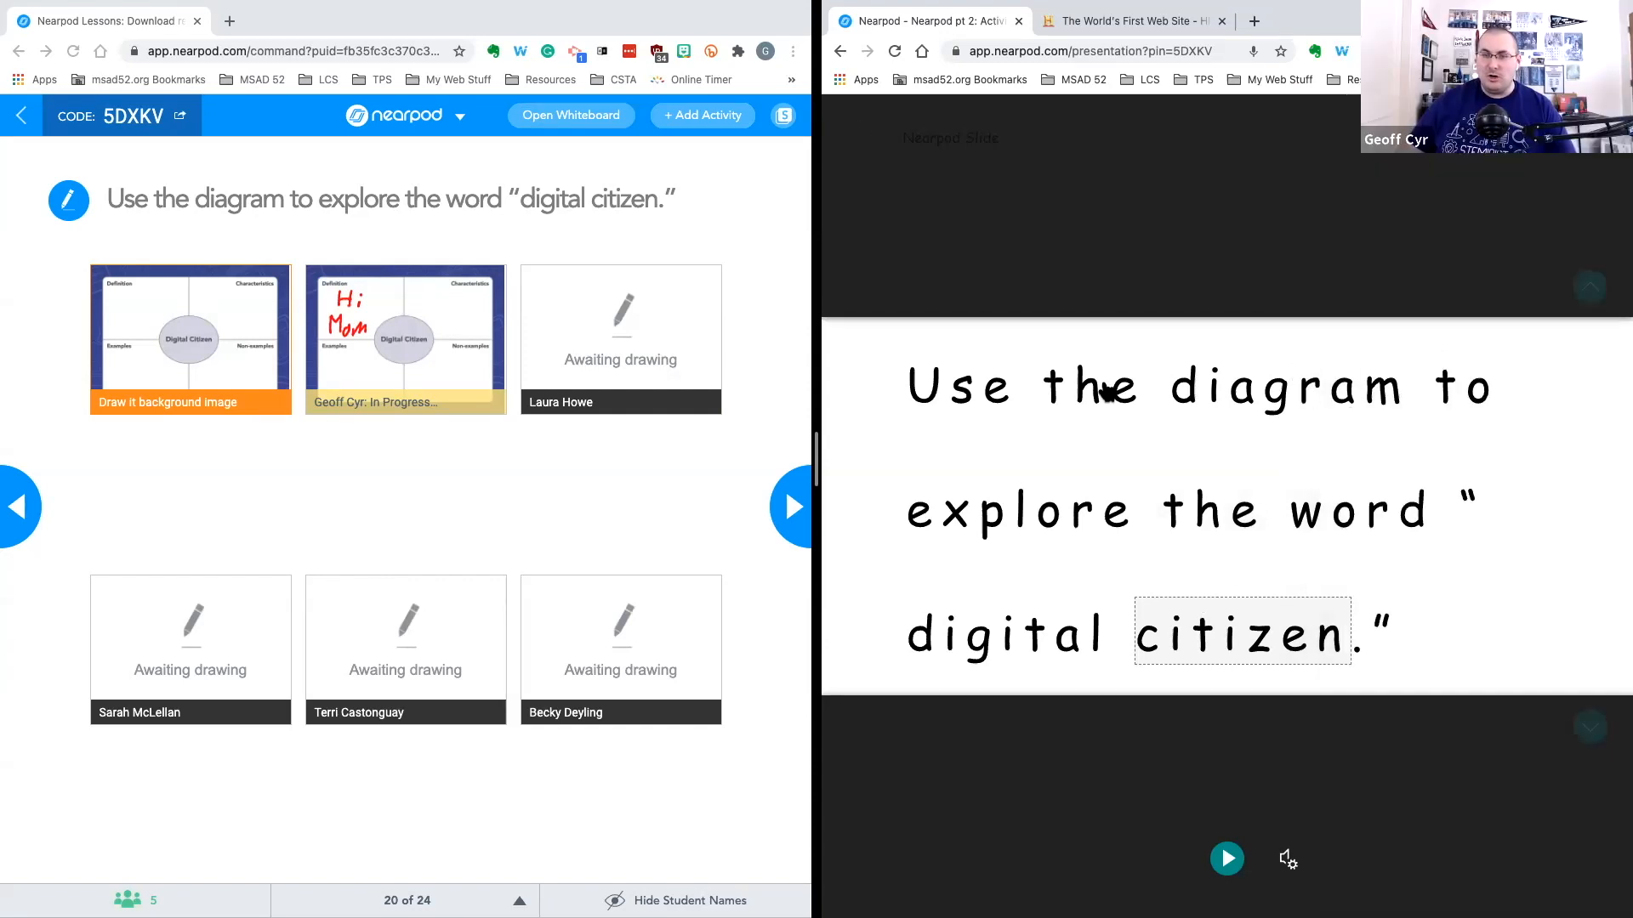
Open the picture dictionary entries for individual words in the sentence and listen to them
left_click(1093, 390)
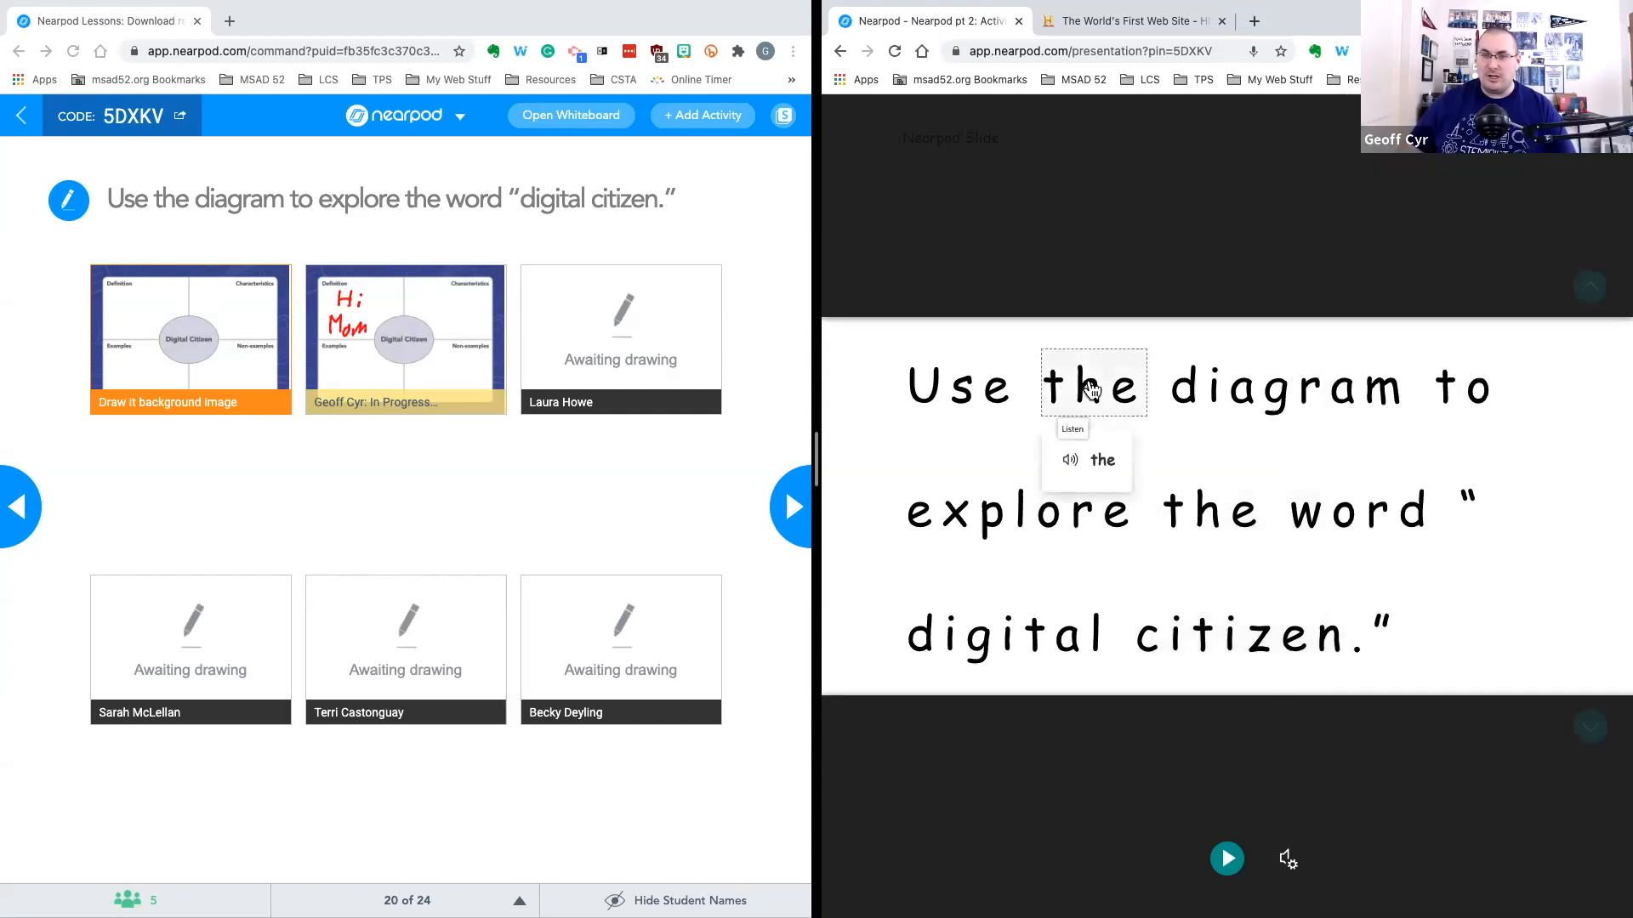
left_click(1219, 391)
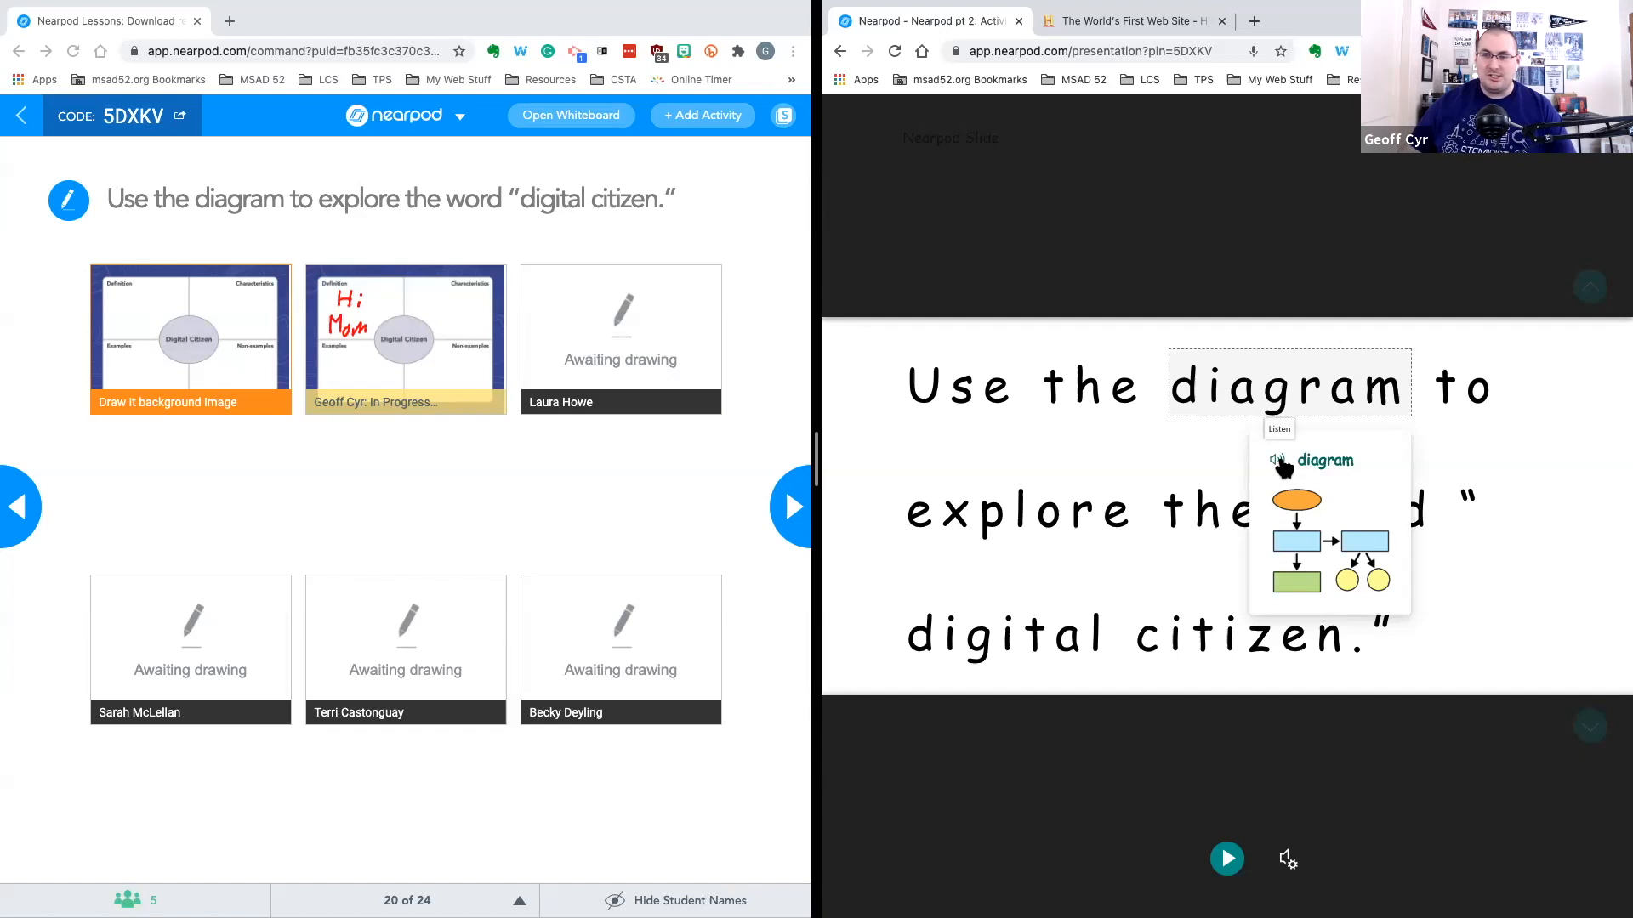
left_click(1279, 461)
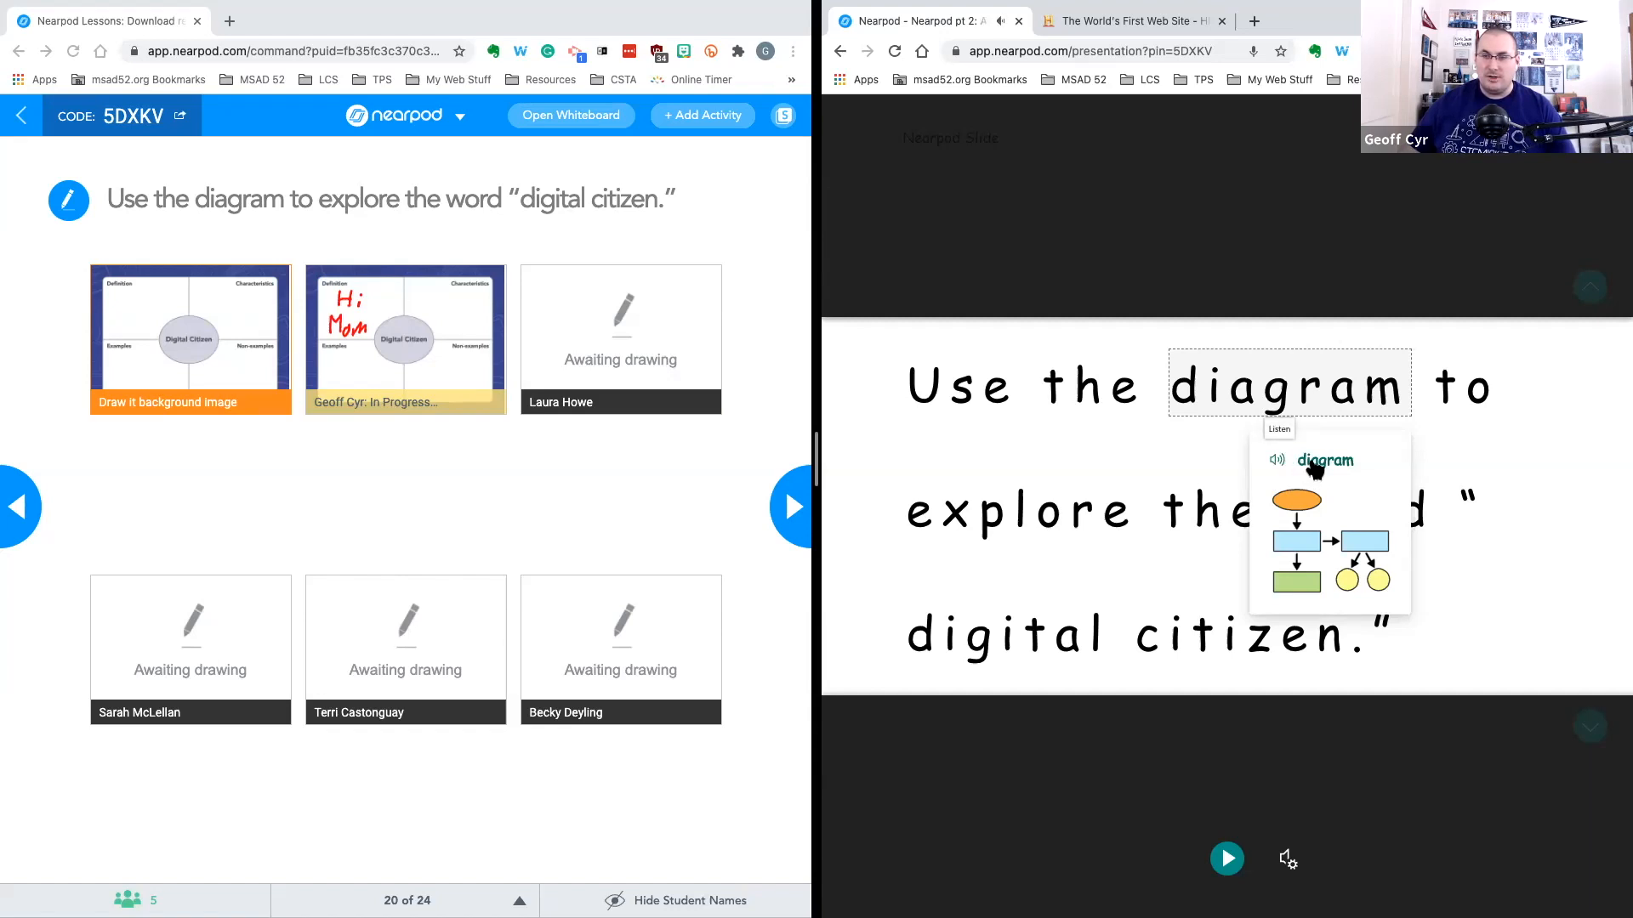
left_click(1009, 519)
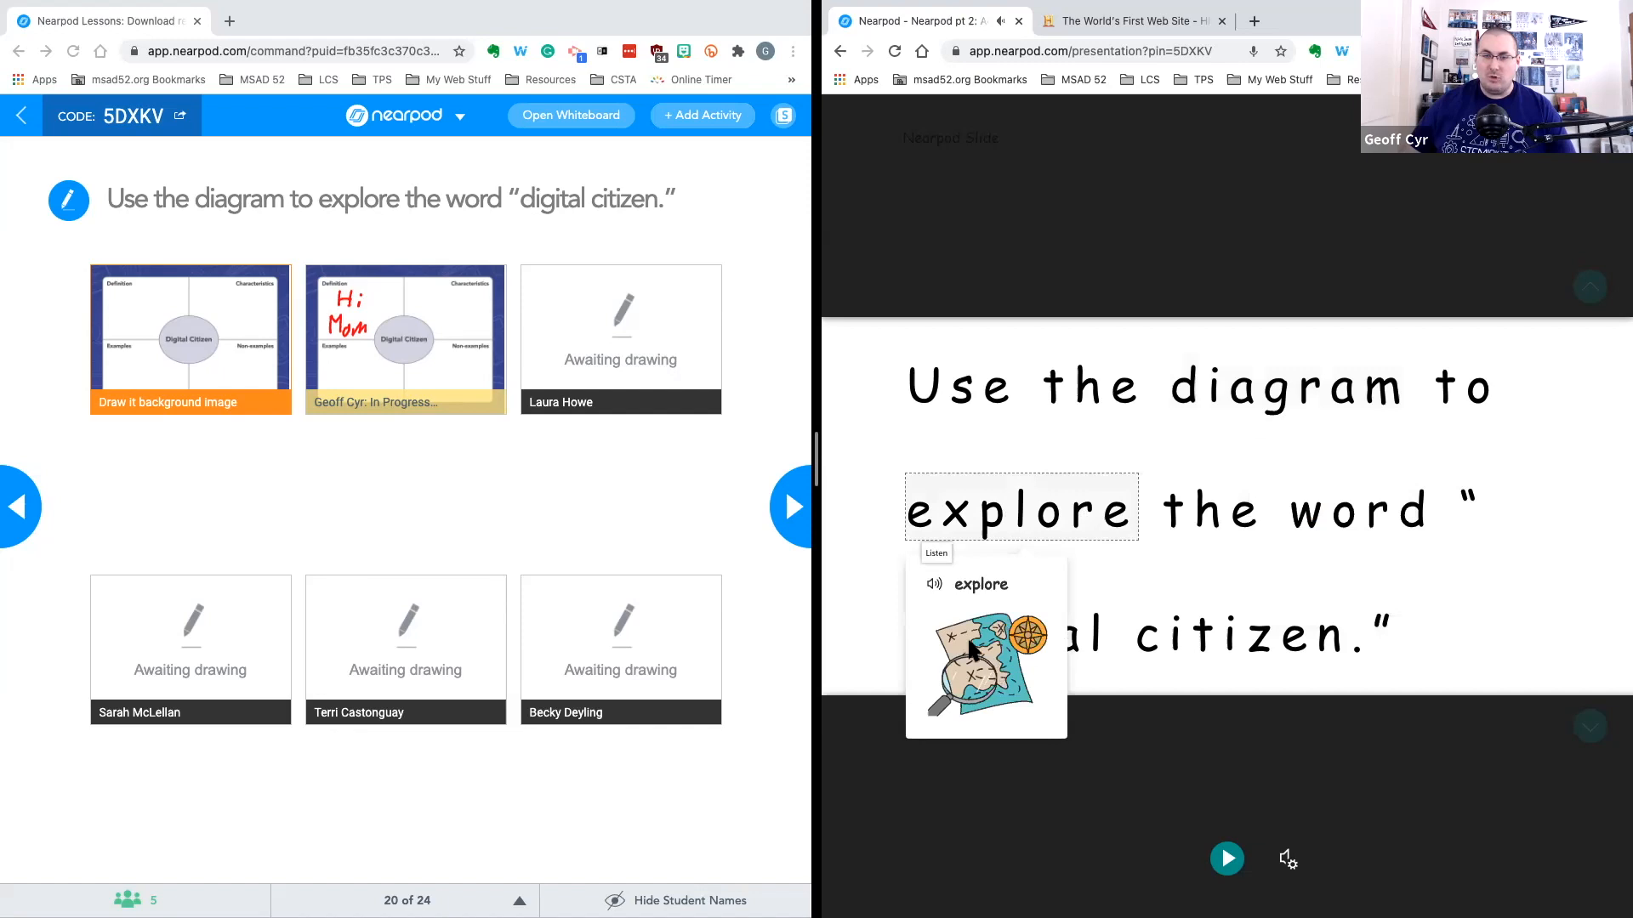
left_click(1205, 640)
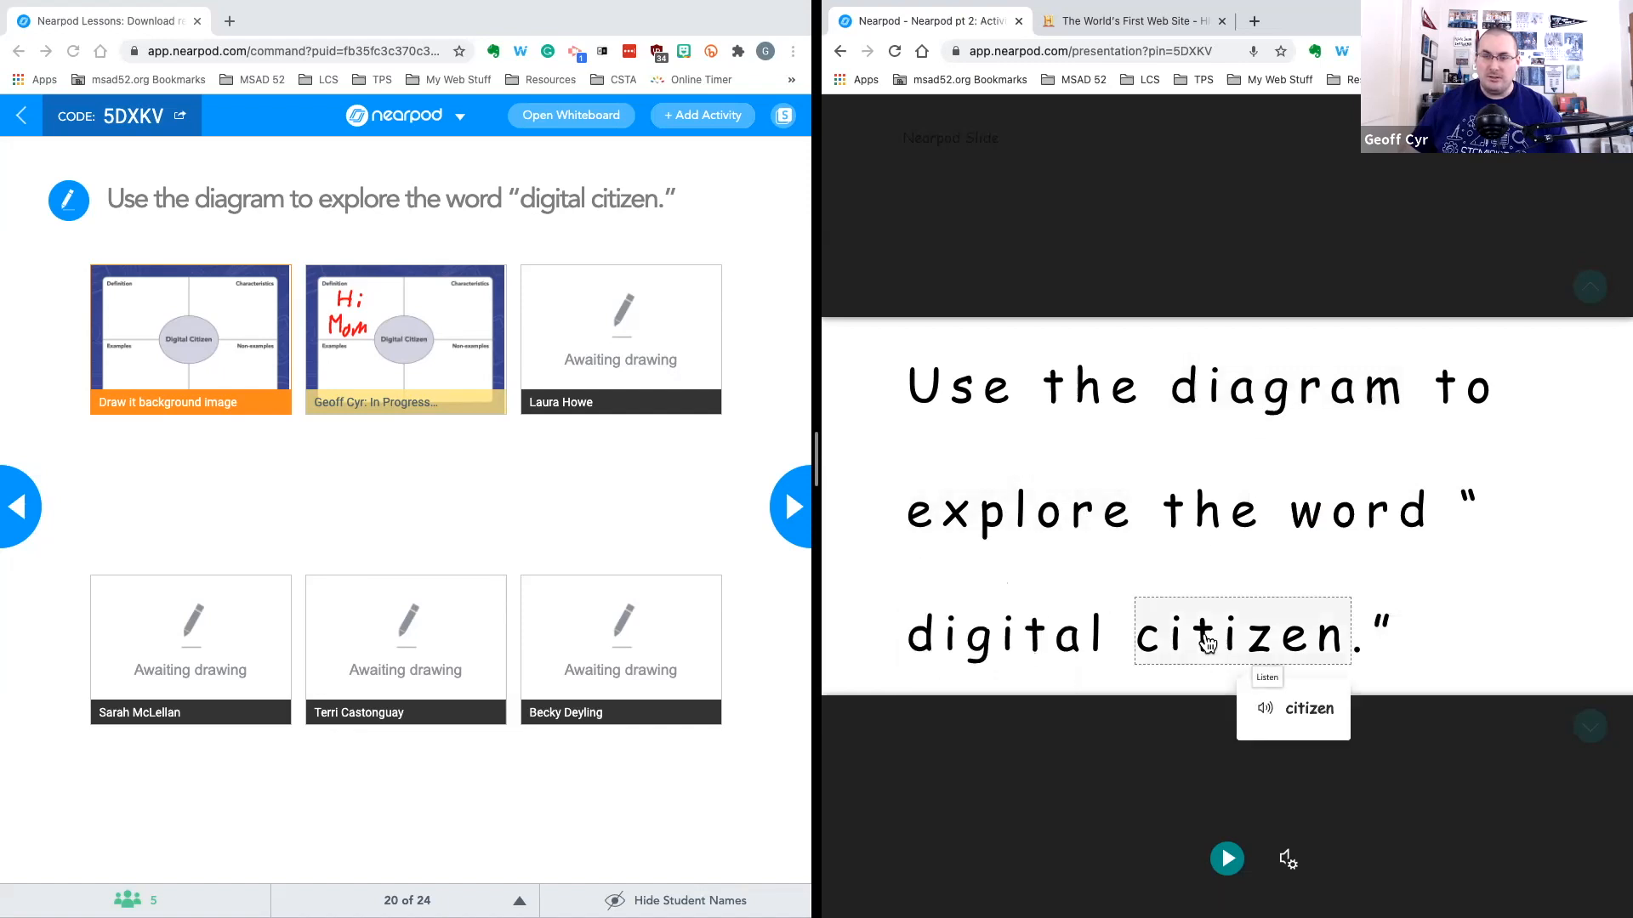
left_click(1074, 660)
left_click(1142, 228)
Translate the whole document into French (Canada) in the reading preferences
left_click(1565, 142)
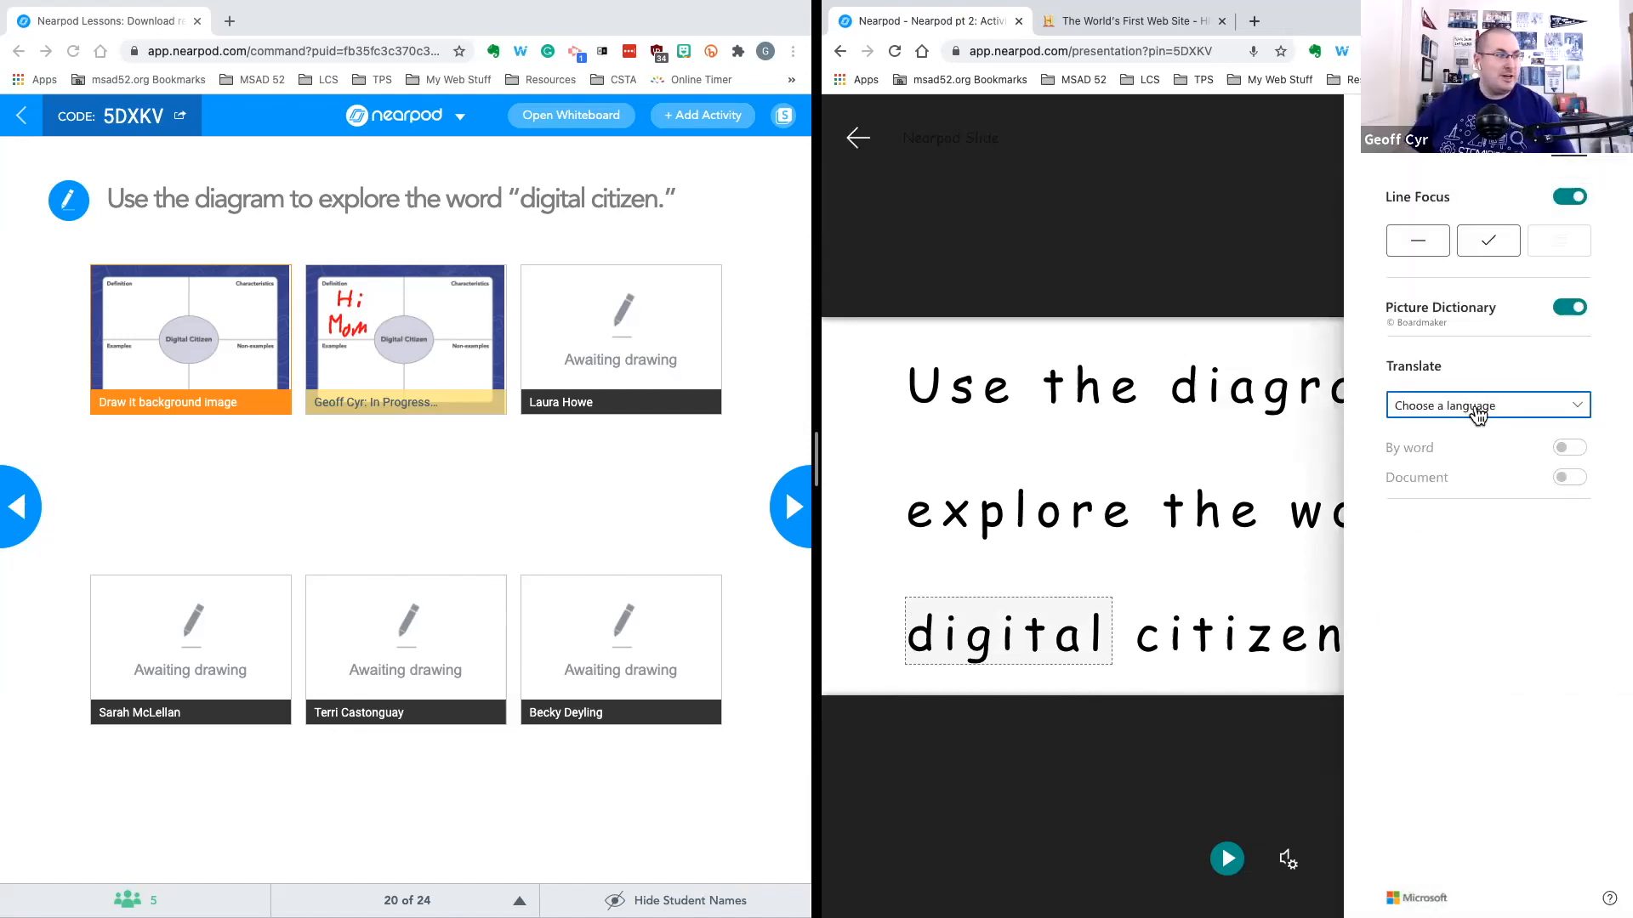
left_click(1479, 414)
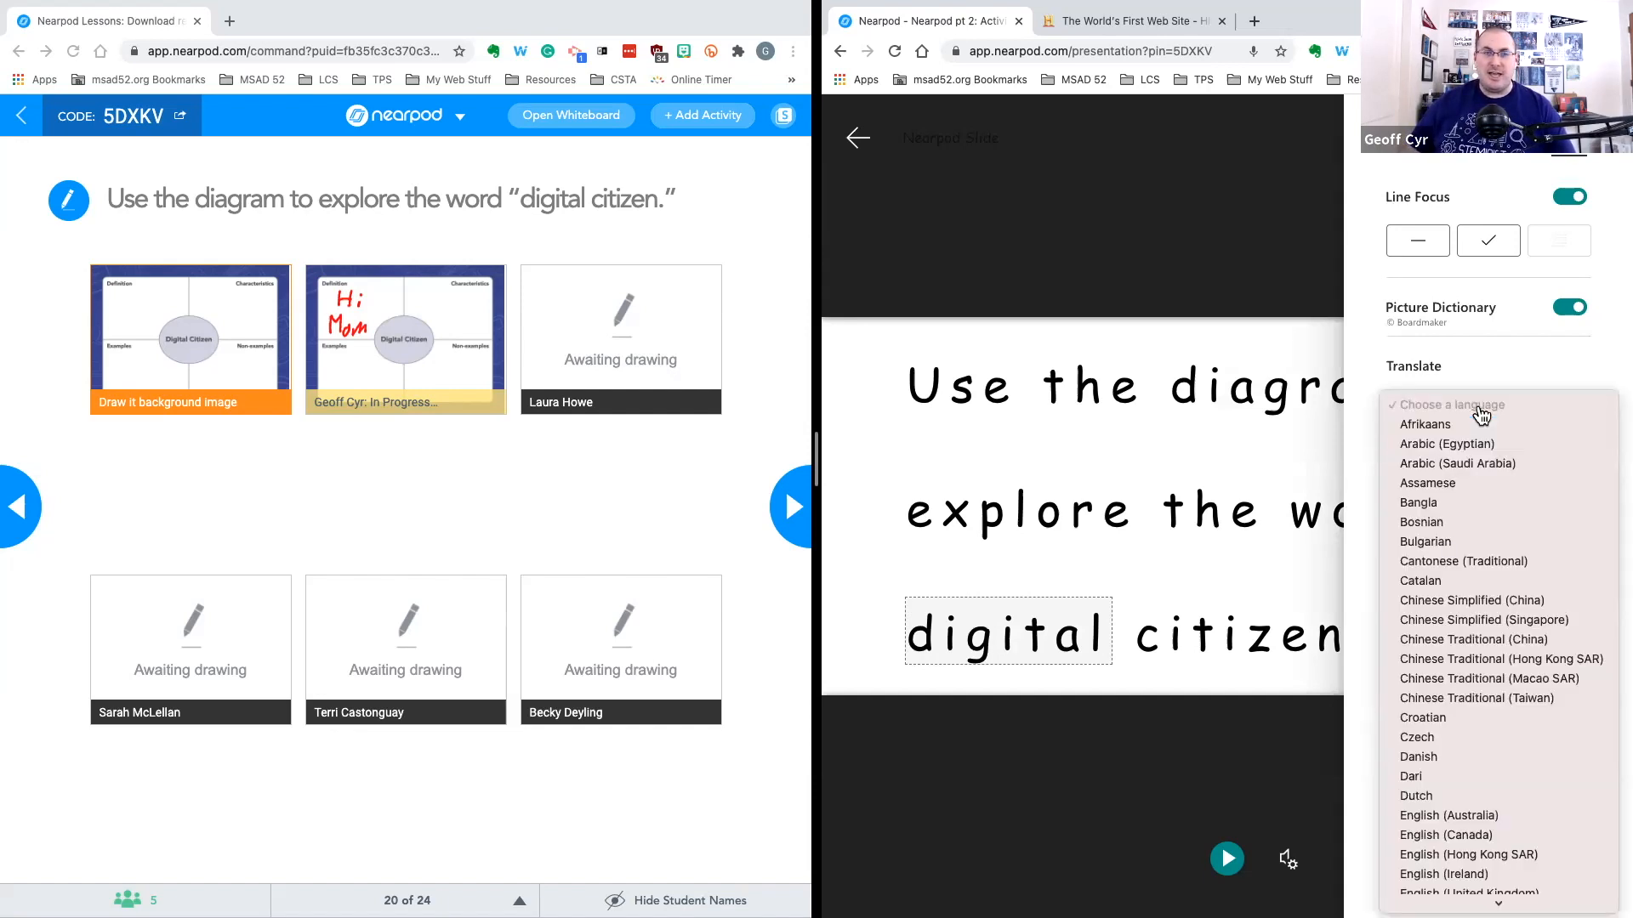
scroll(1476, 504, "down", 3)
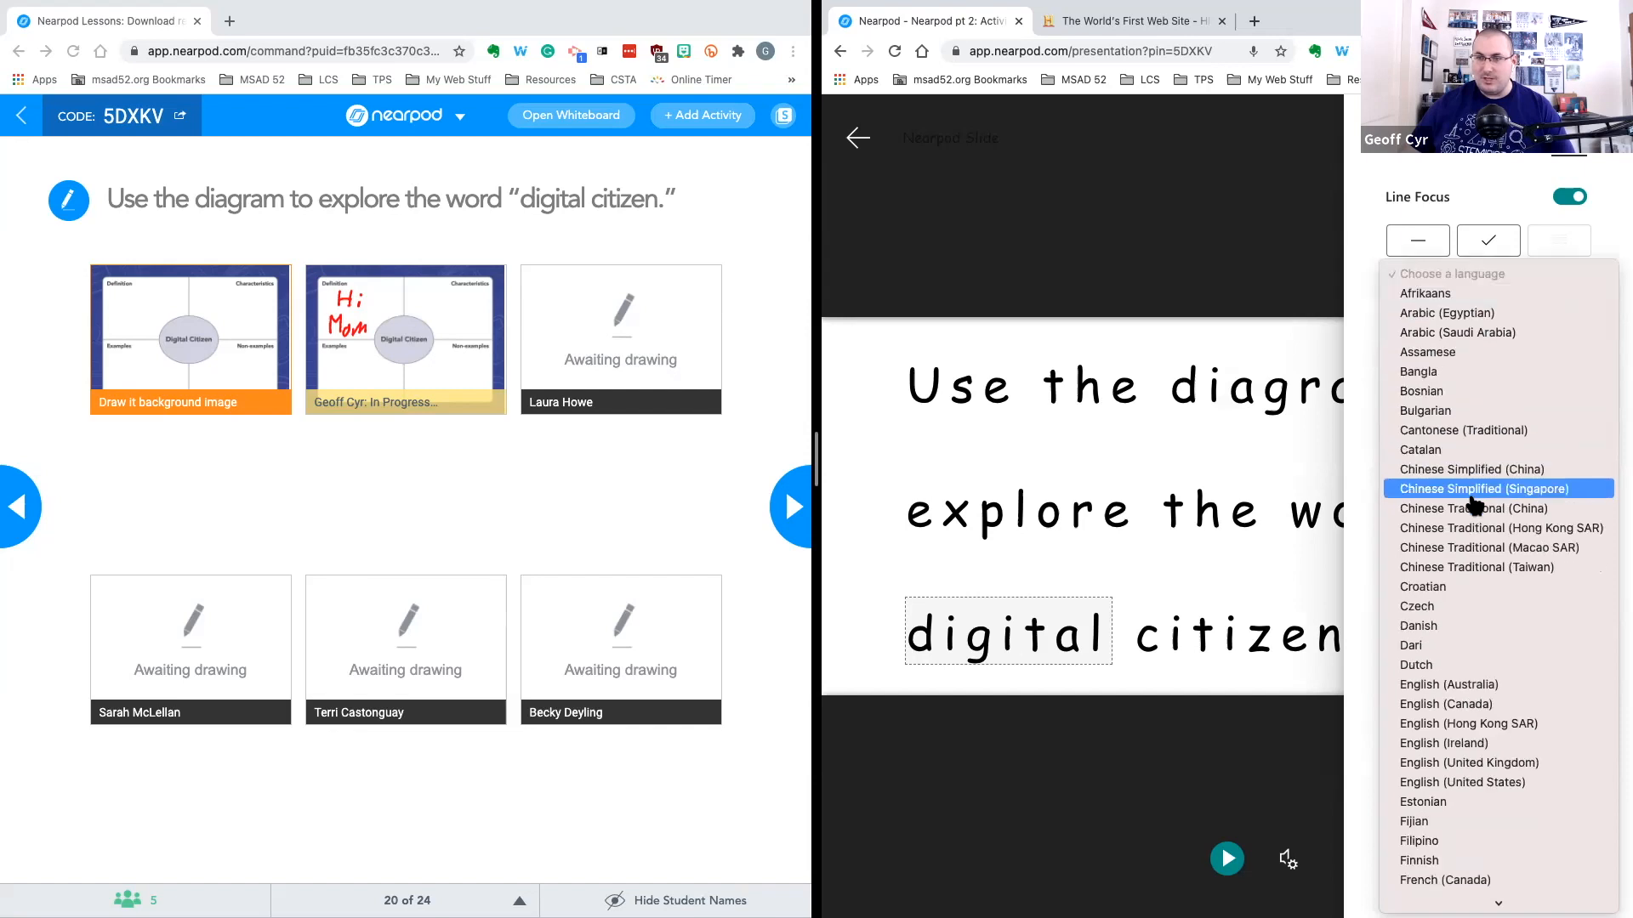
scroll(1475, 503, "down", 8)
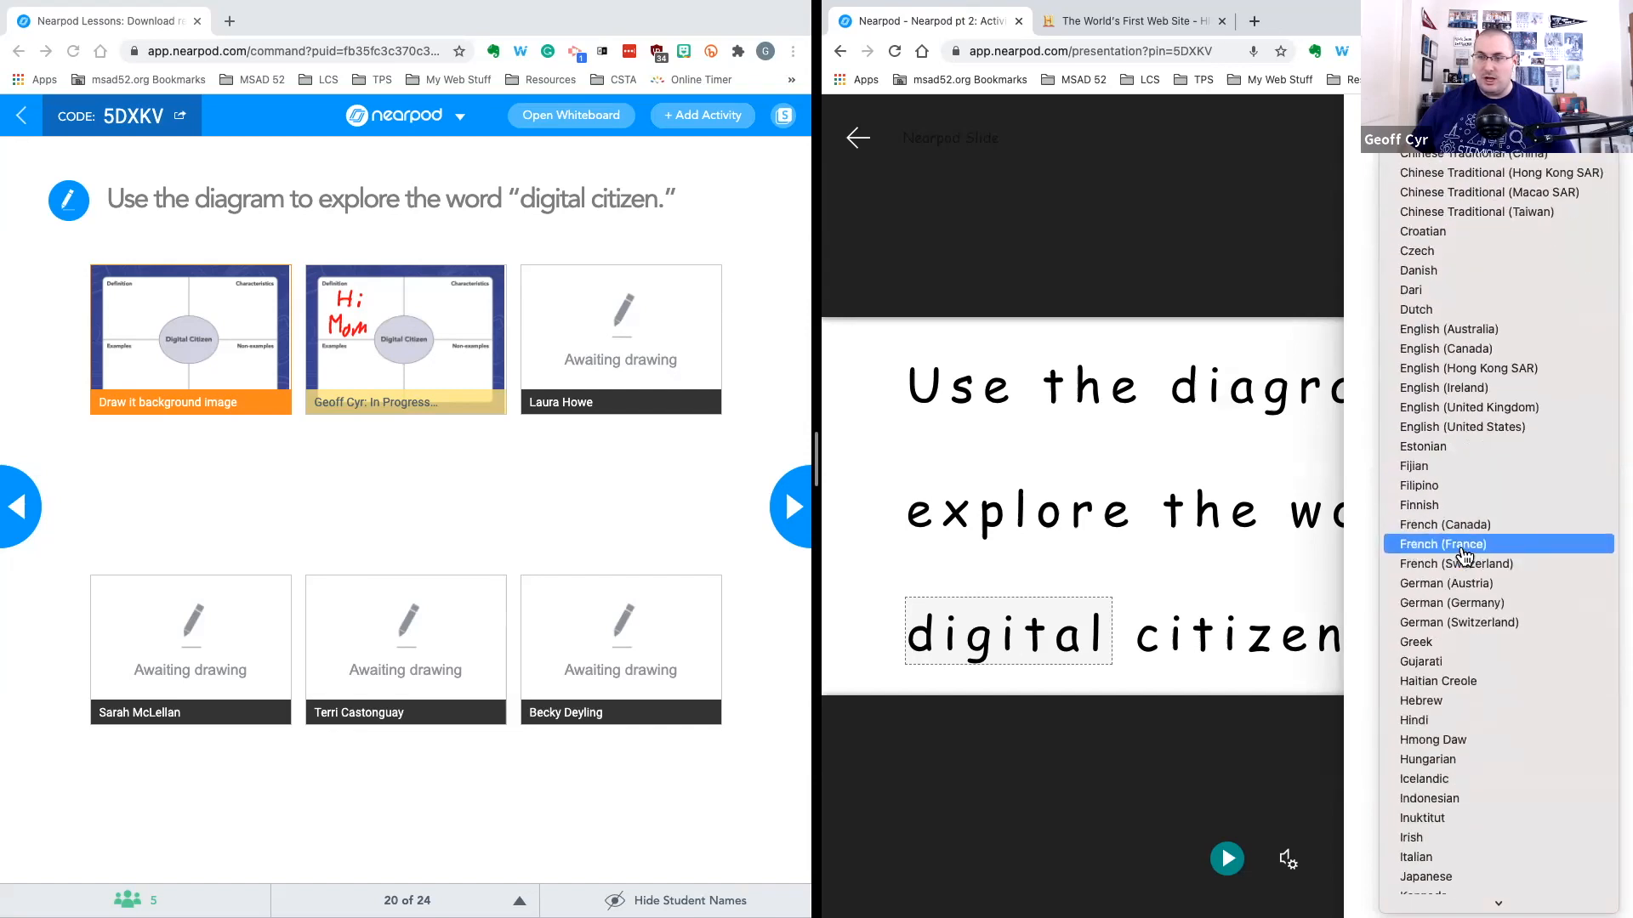
left_click(1490, 526)
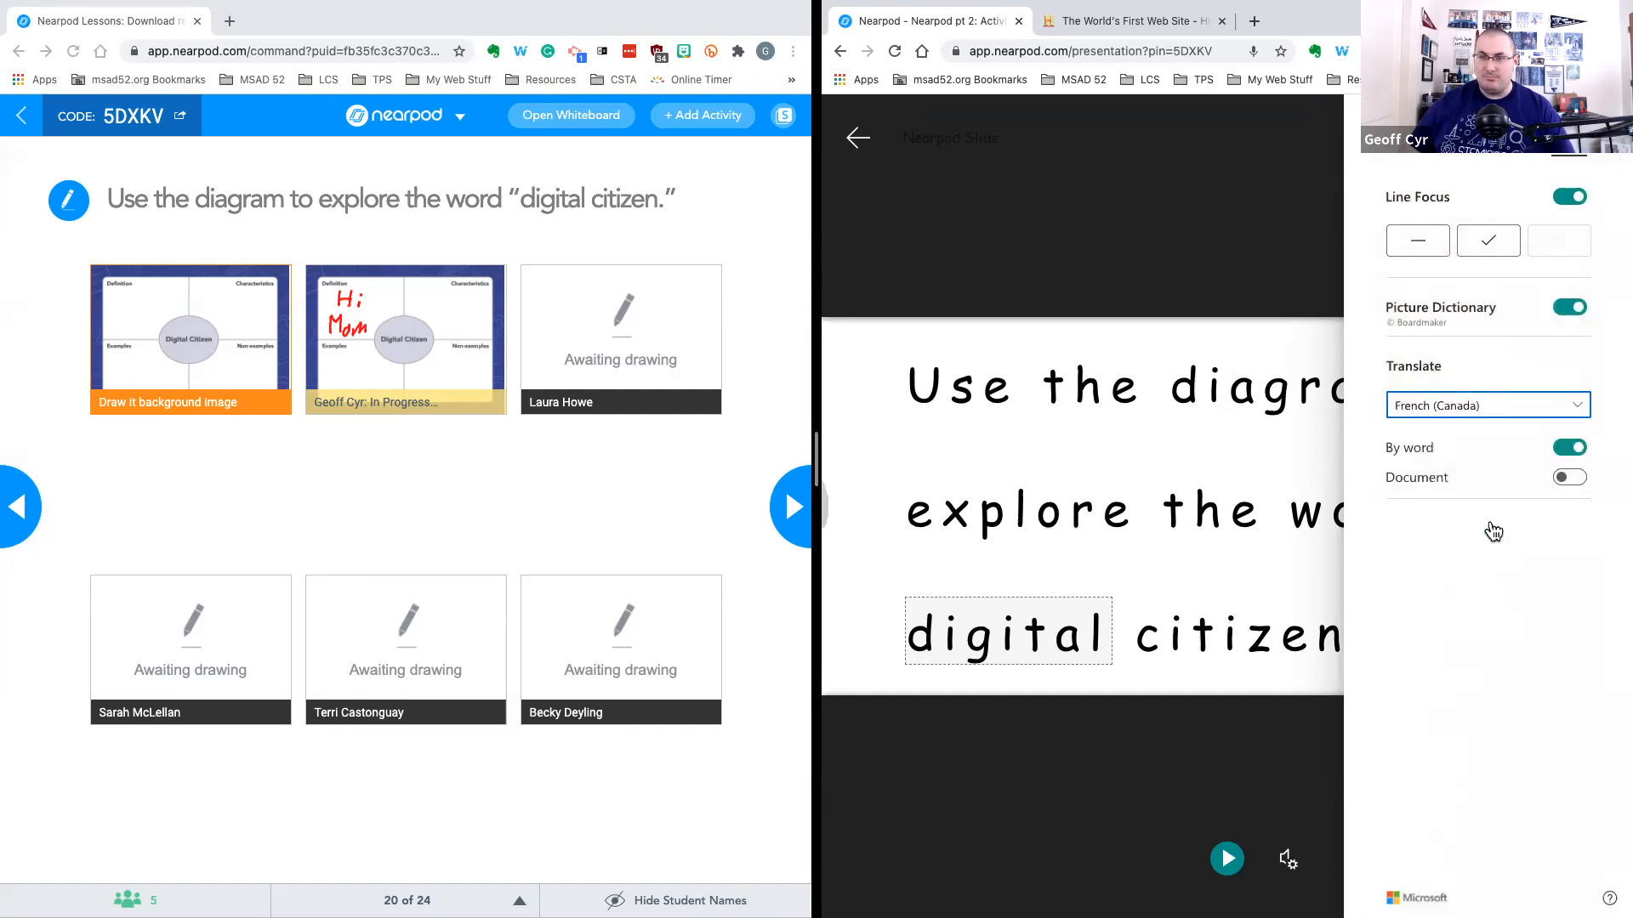
left_click(1571, 479)
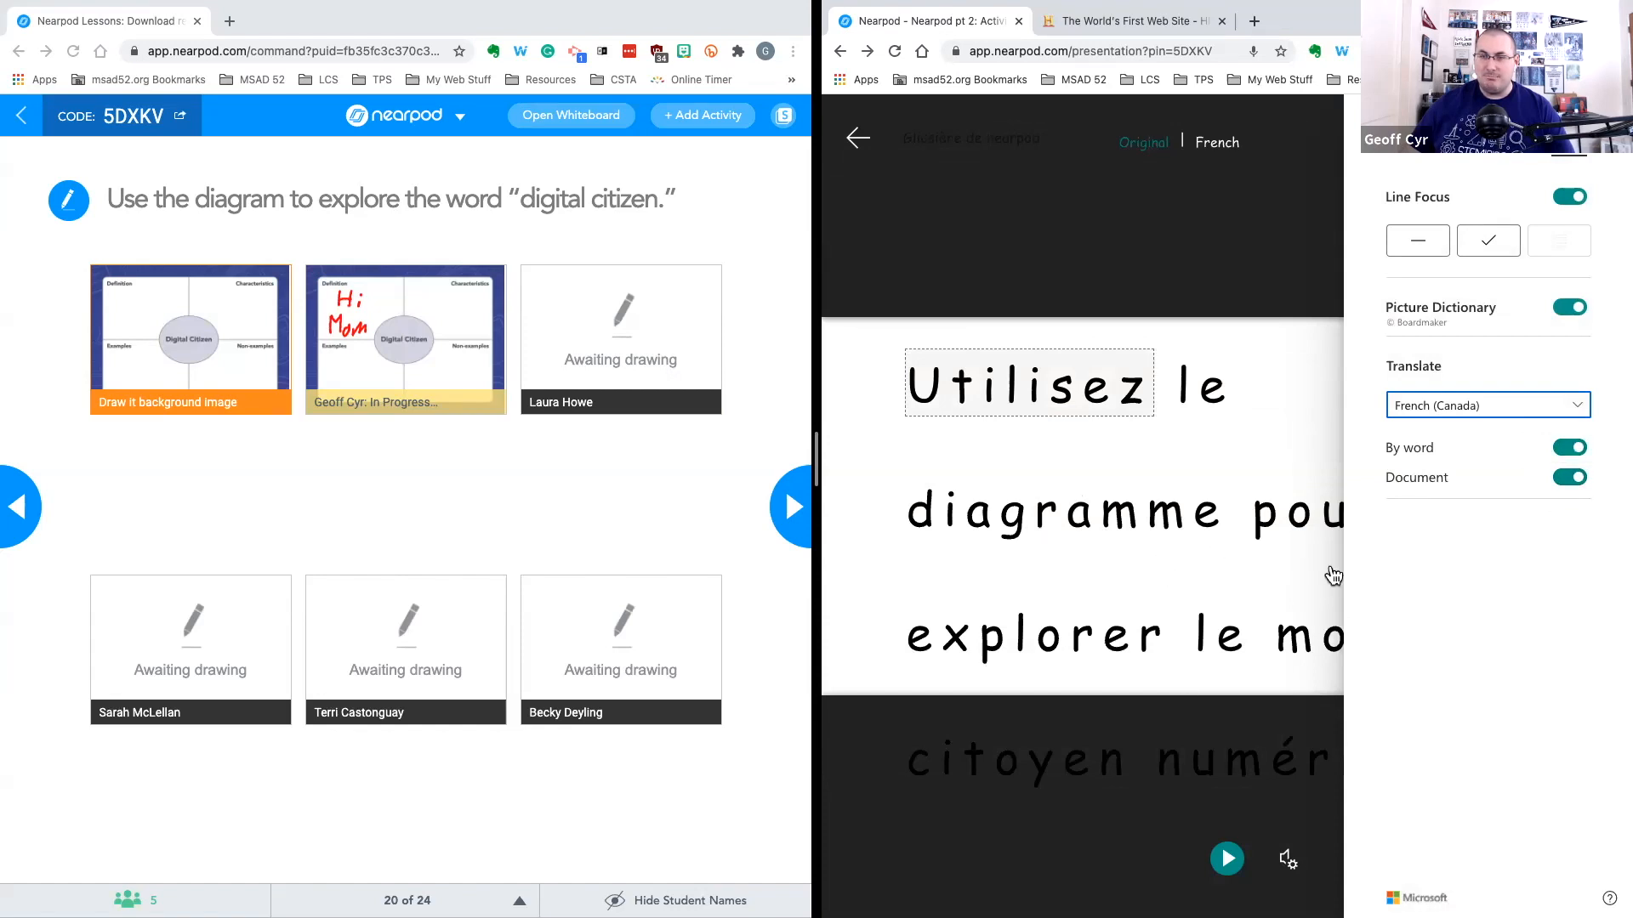
left_click(1212, 274)
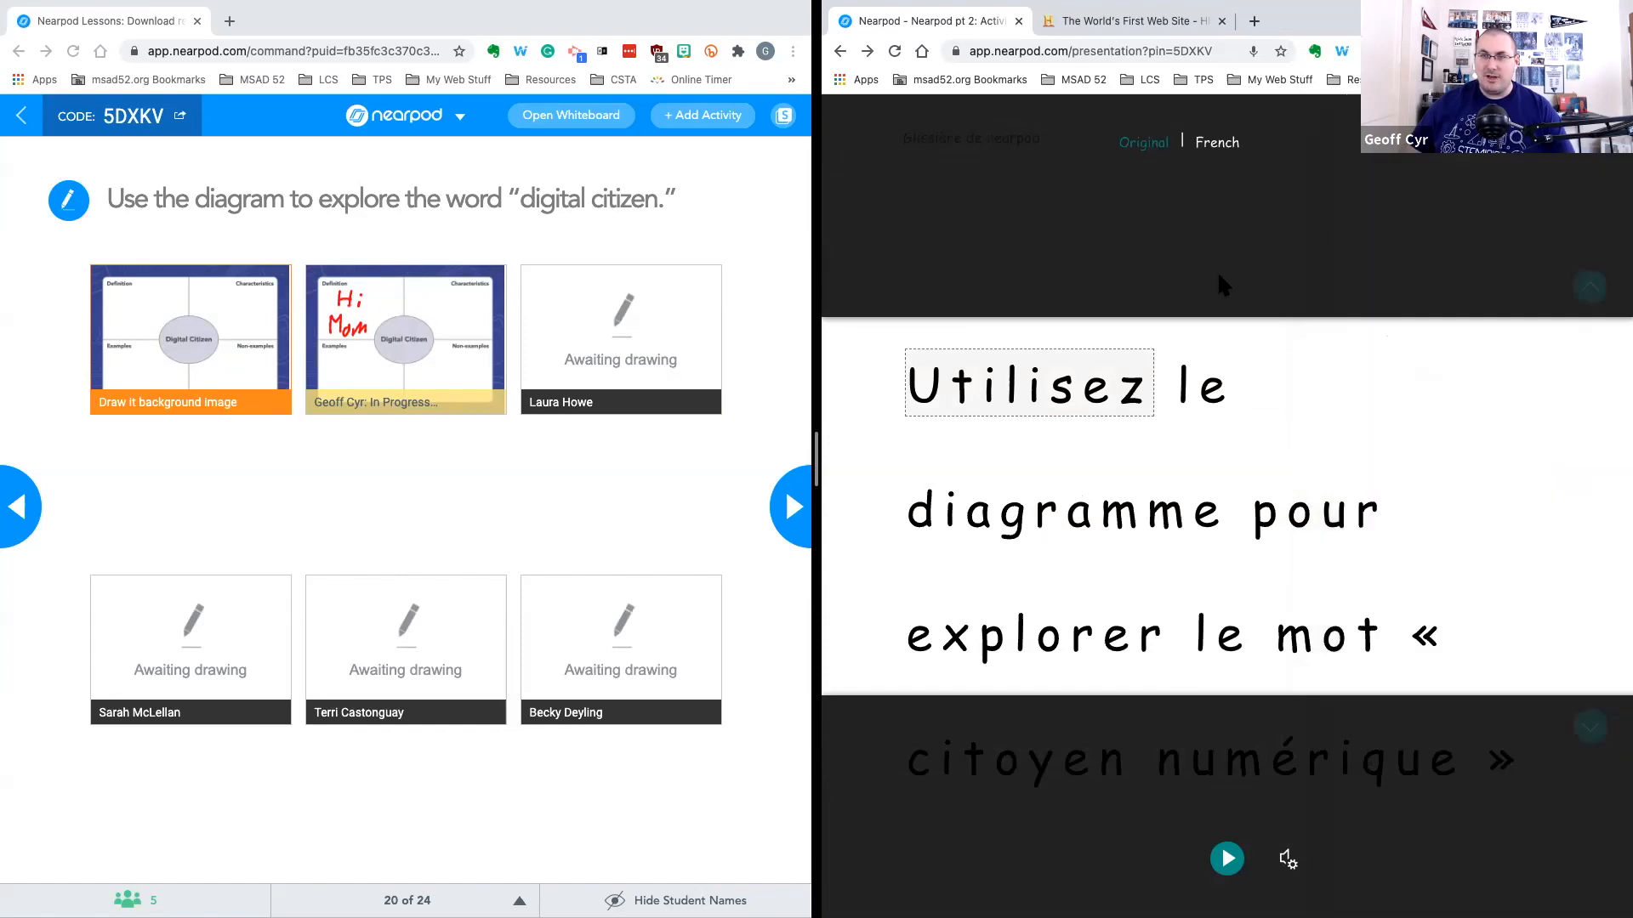
Switch the Immersive Reader between the original text and the French translation
left_click(1143, 145)
left_click(1211, 144)
left_click(1207, 146)
left_click(1206, 149)
Open the reading preferences, browse the translation languages, and switch off the By word and Document translation toggles
left_click(1569, 140)
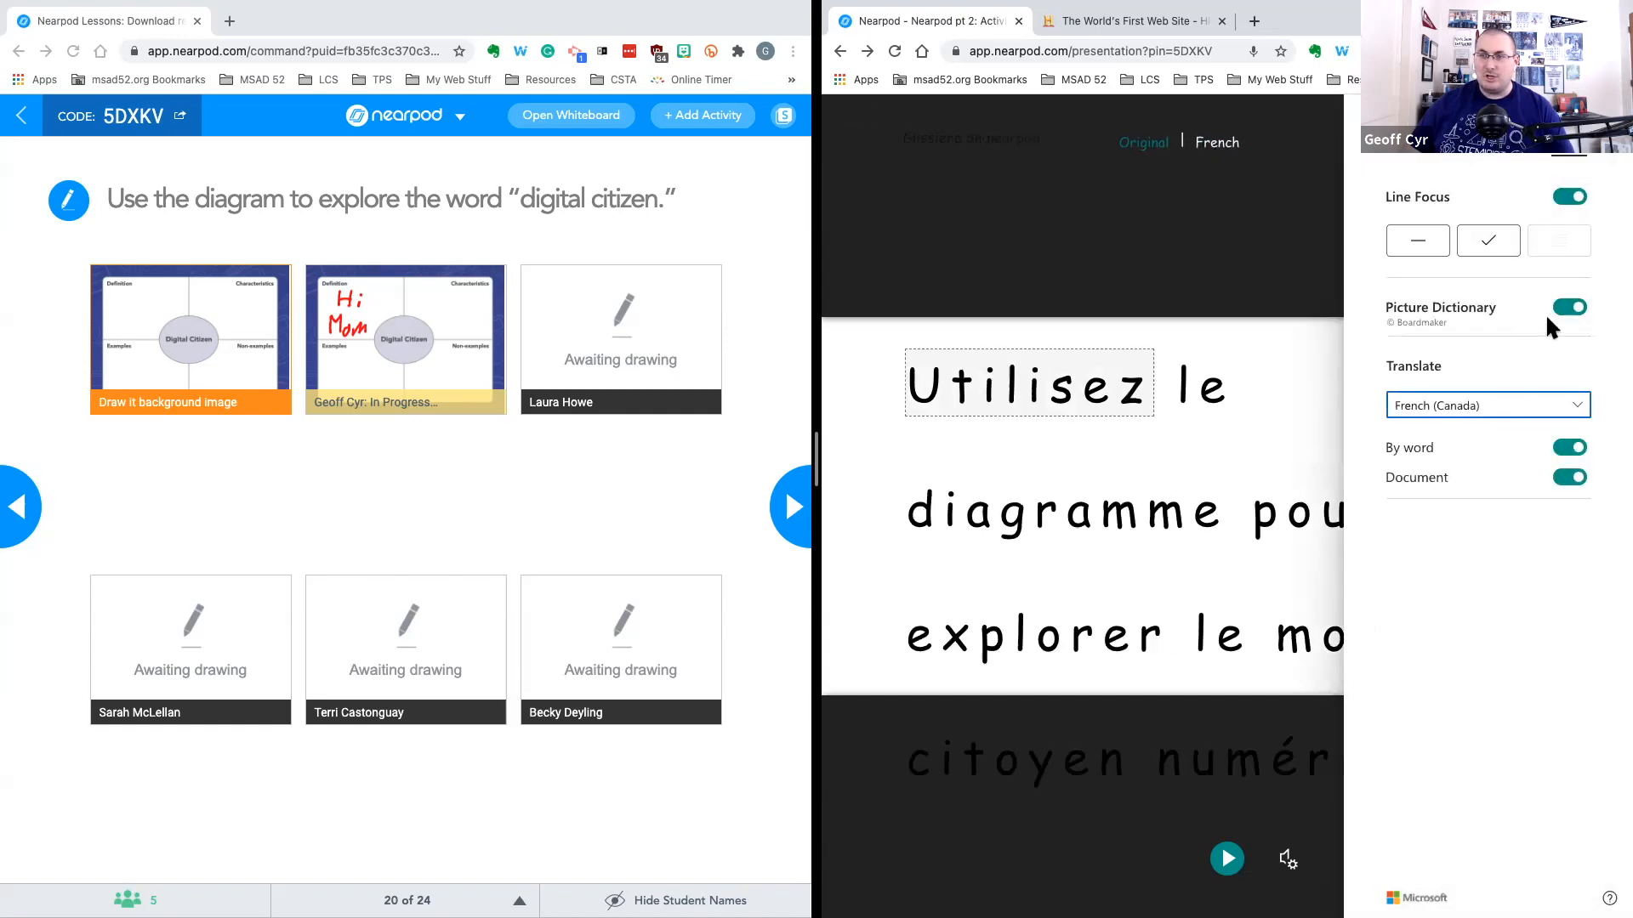
left_click(1523, 406)
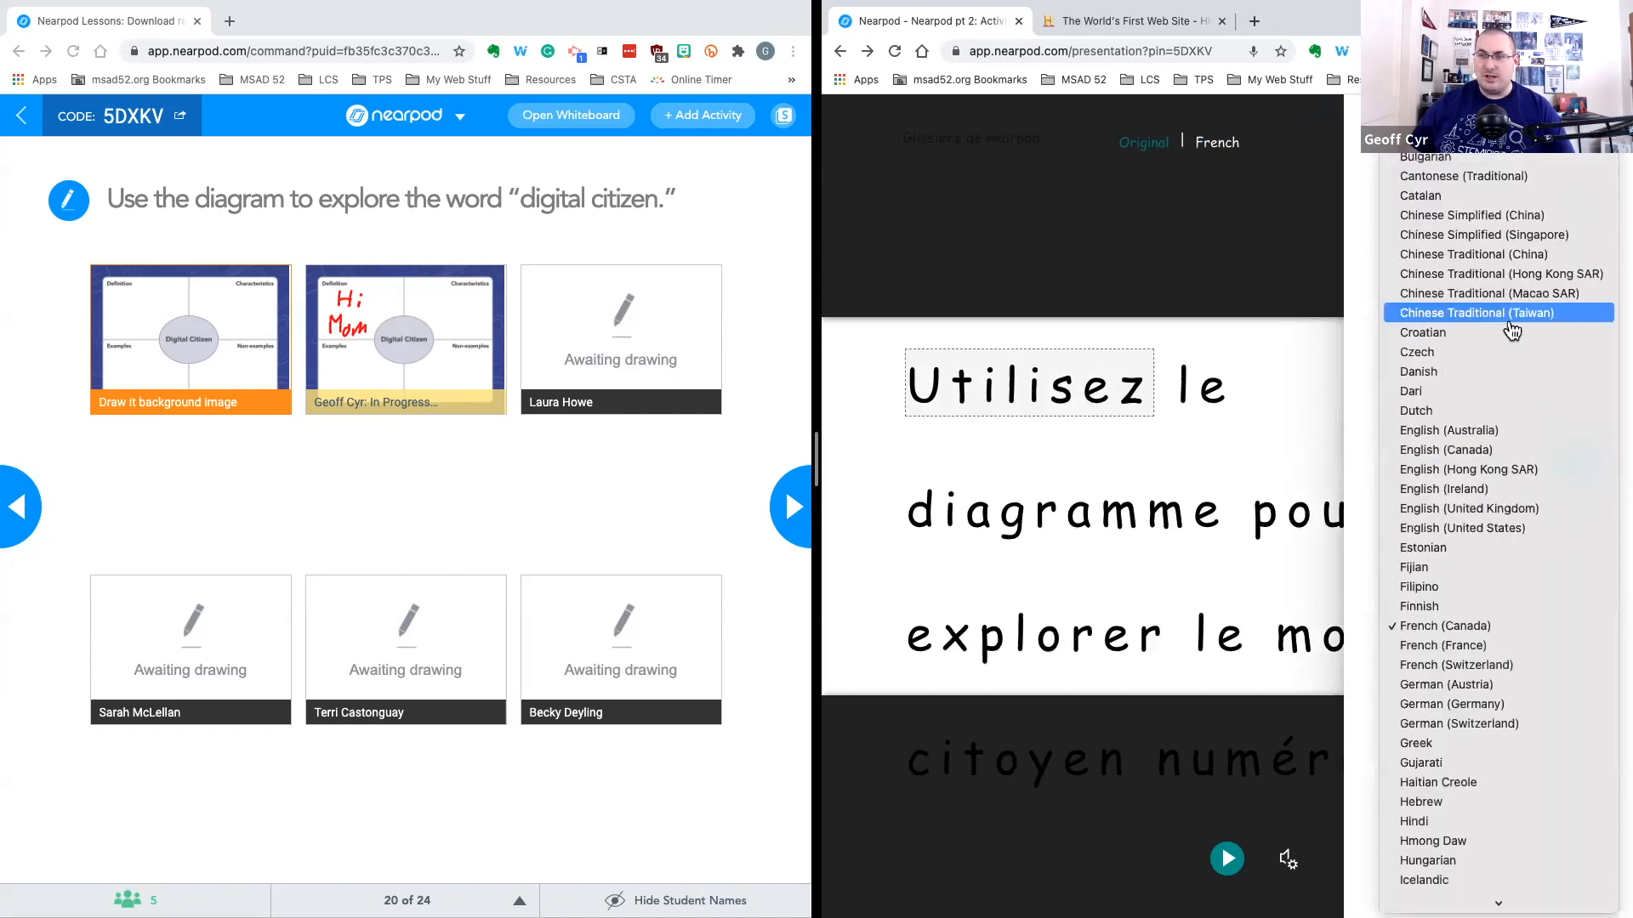
left_click(1338, 255)
left_click(1574, 447)
left_click(1574, 486)
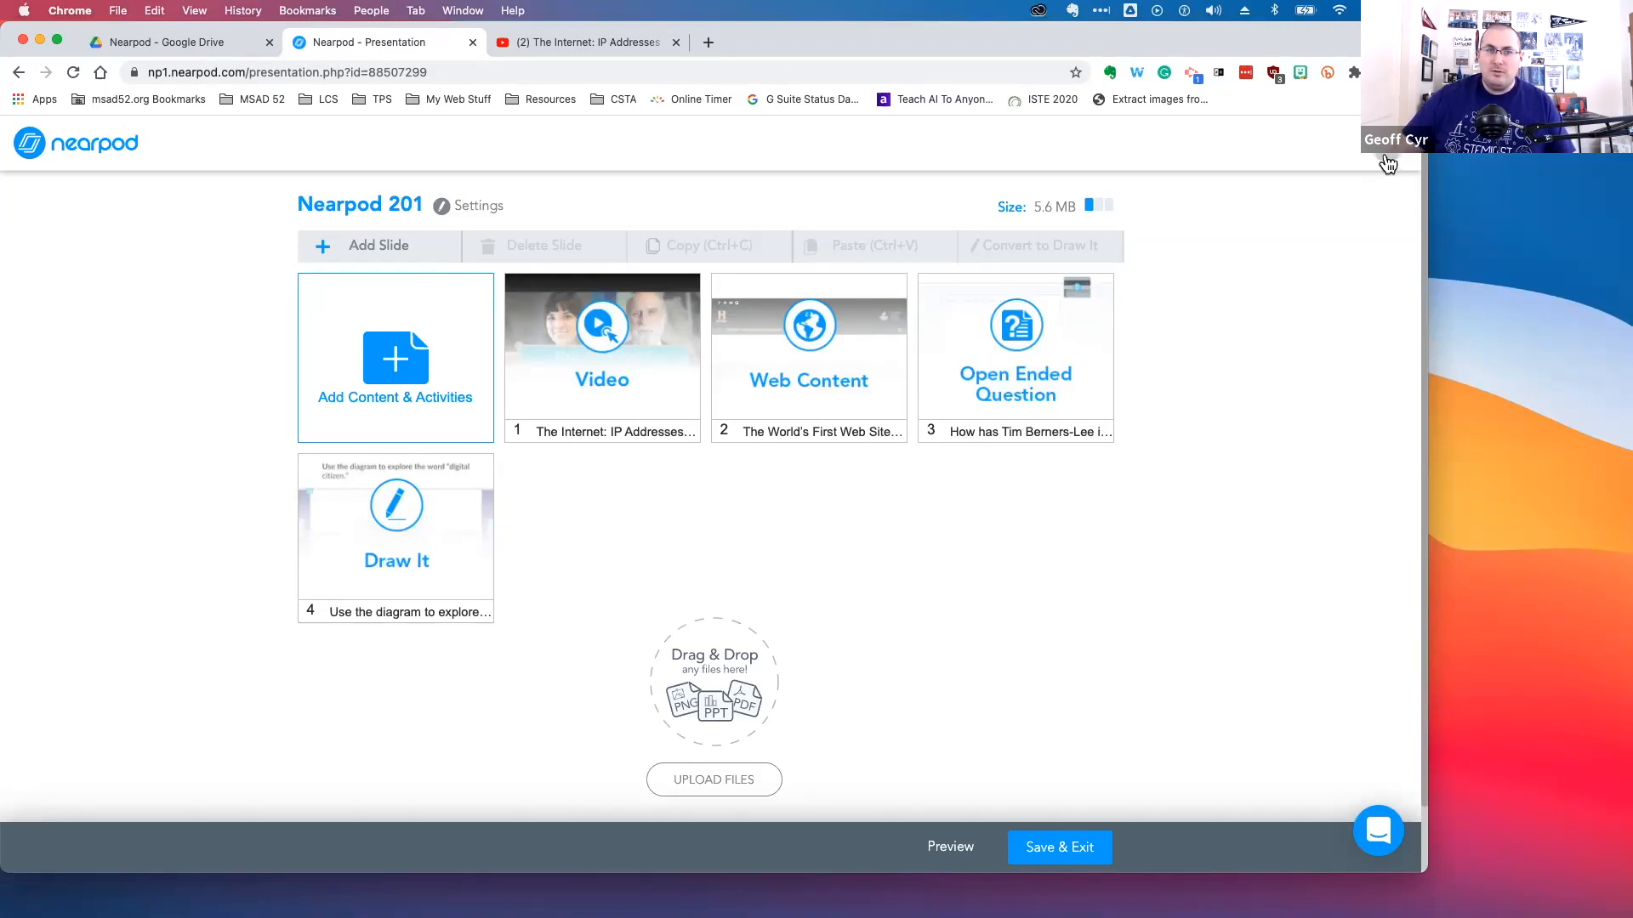
Save and exit the Nearpod 201 lesson and open the account's Lesson Settings to find the Enable Immersive Reader option
left_click(1052, 851)
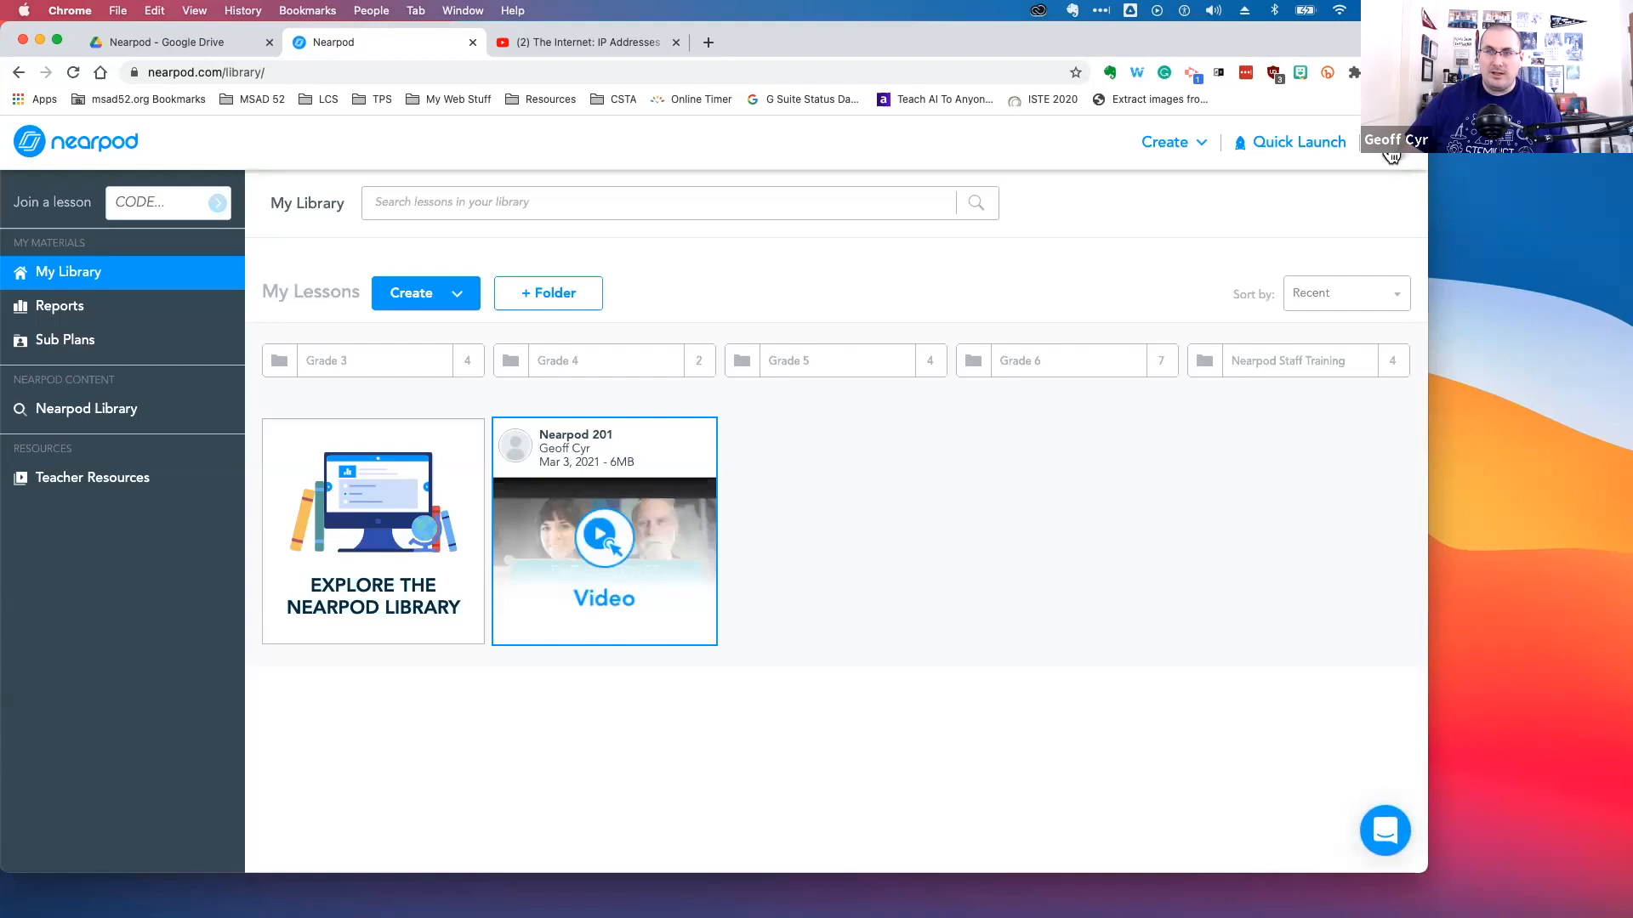
left_click(1395, 159)
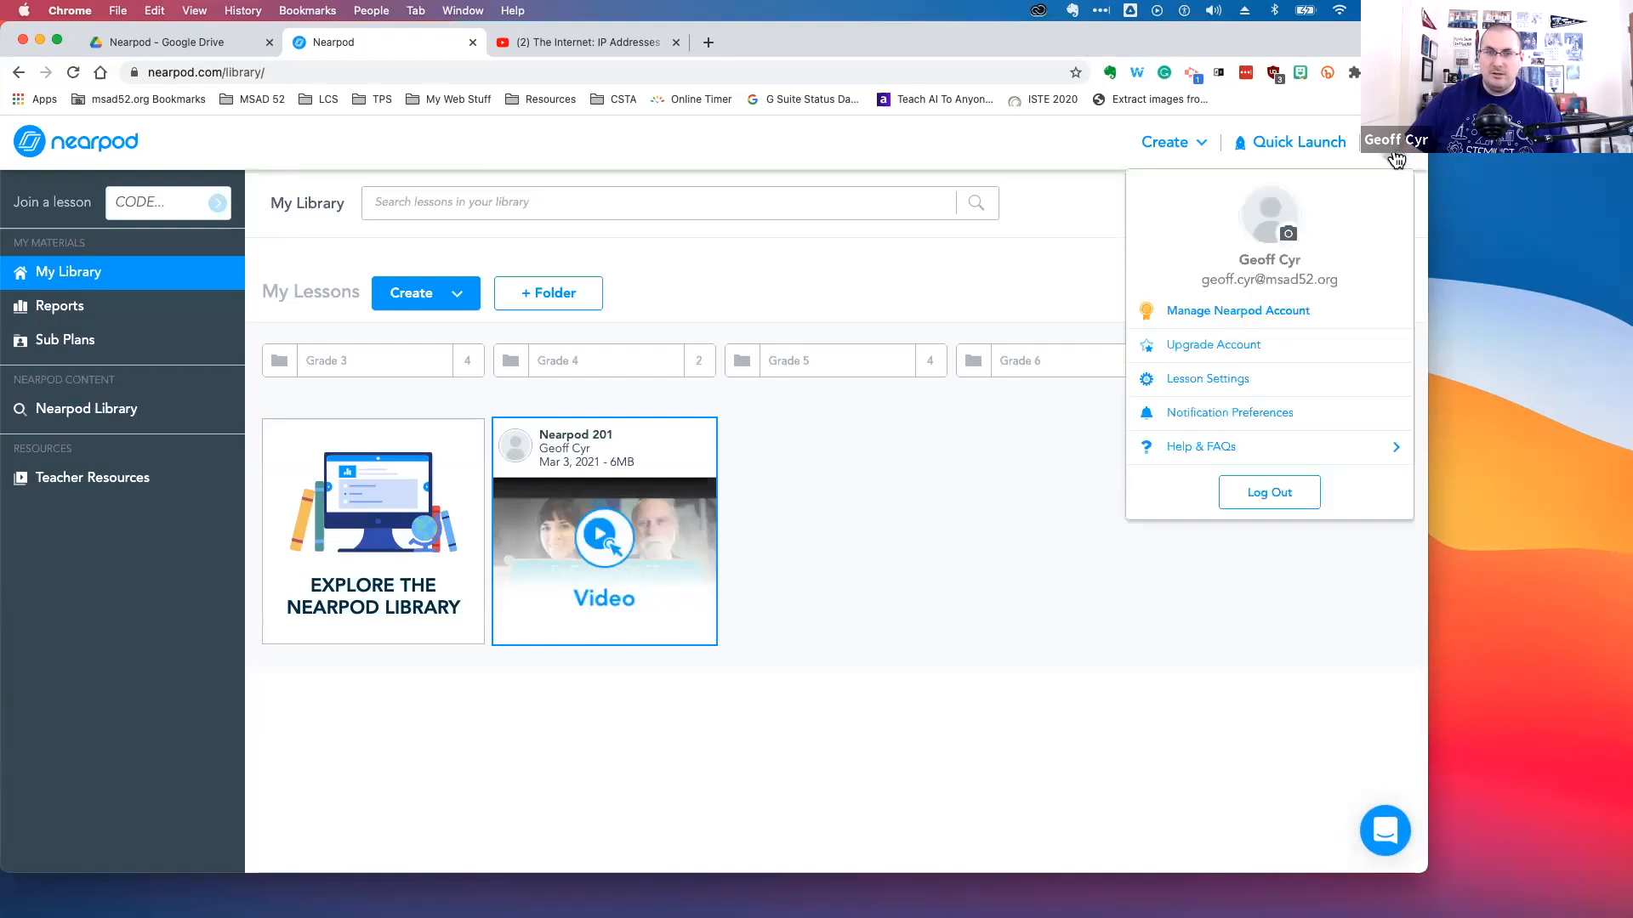
left_click(1232, 380)
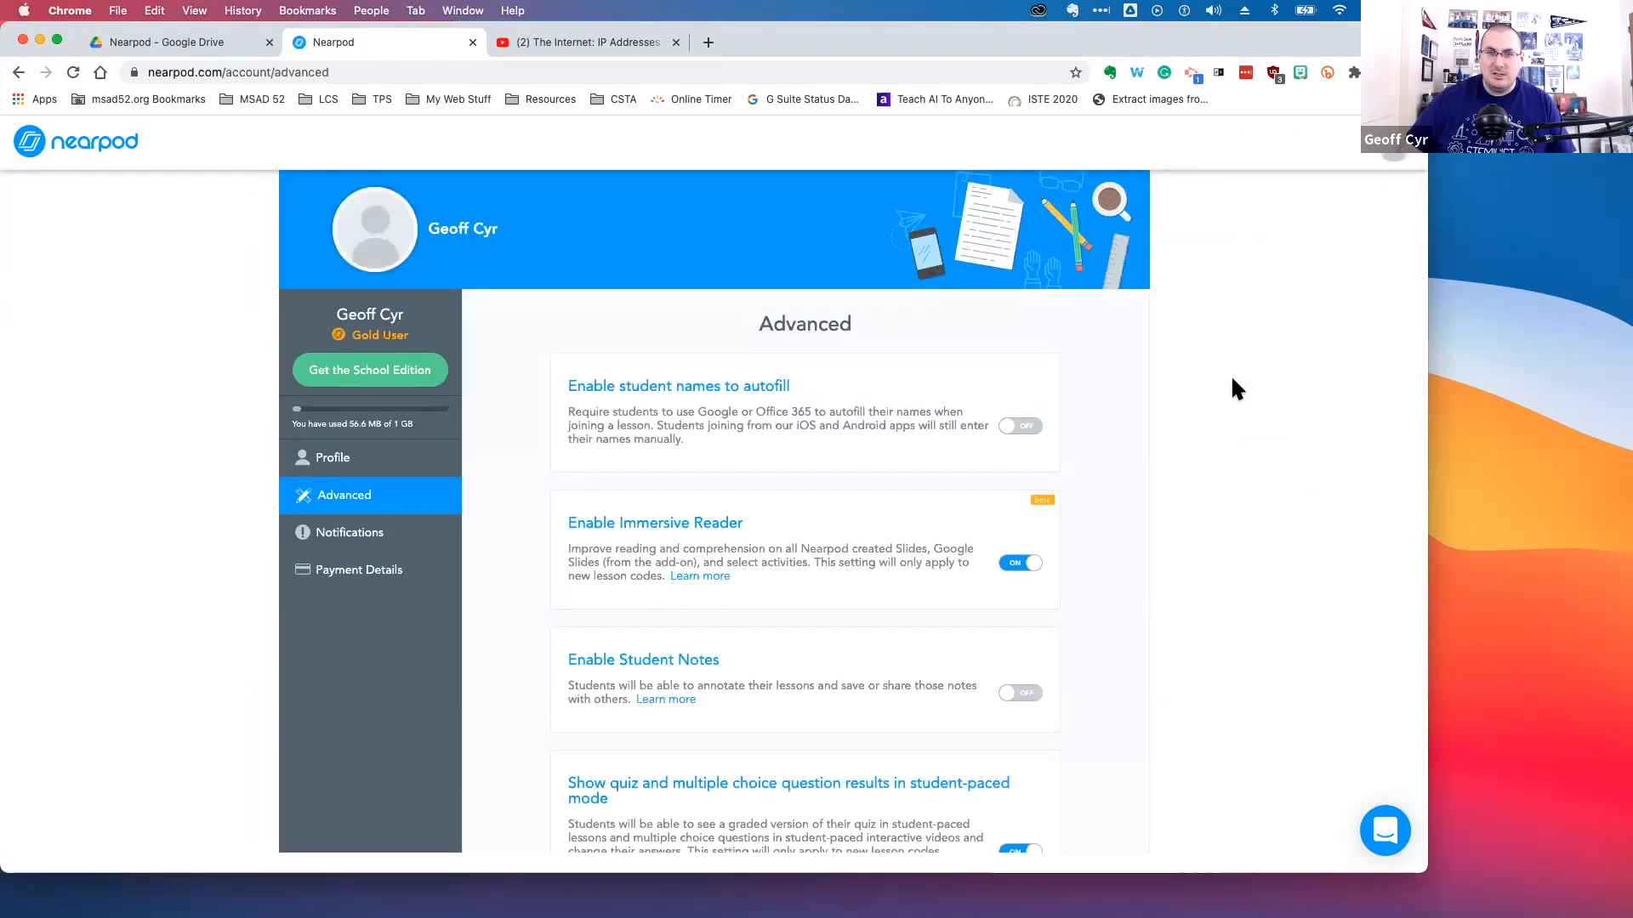
scroll(1235, 389, "down", 3)
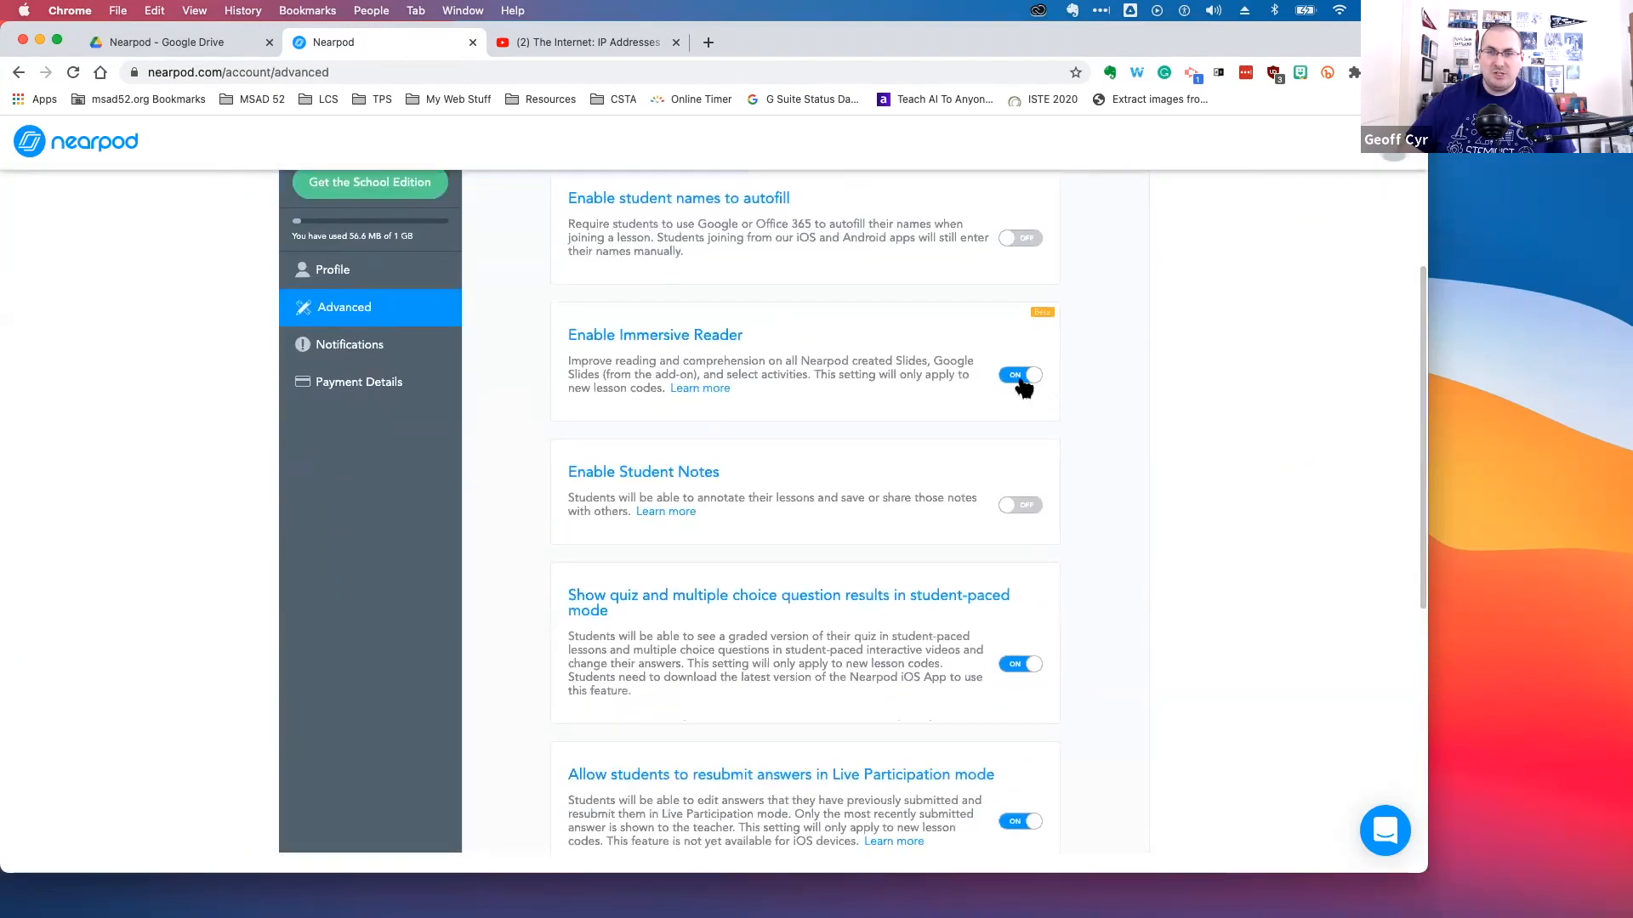